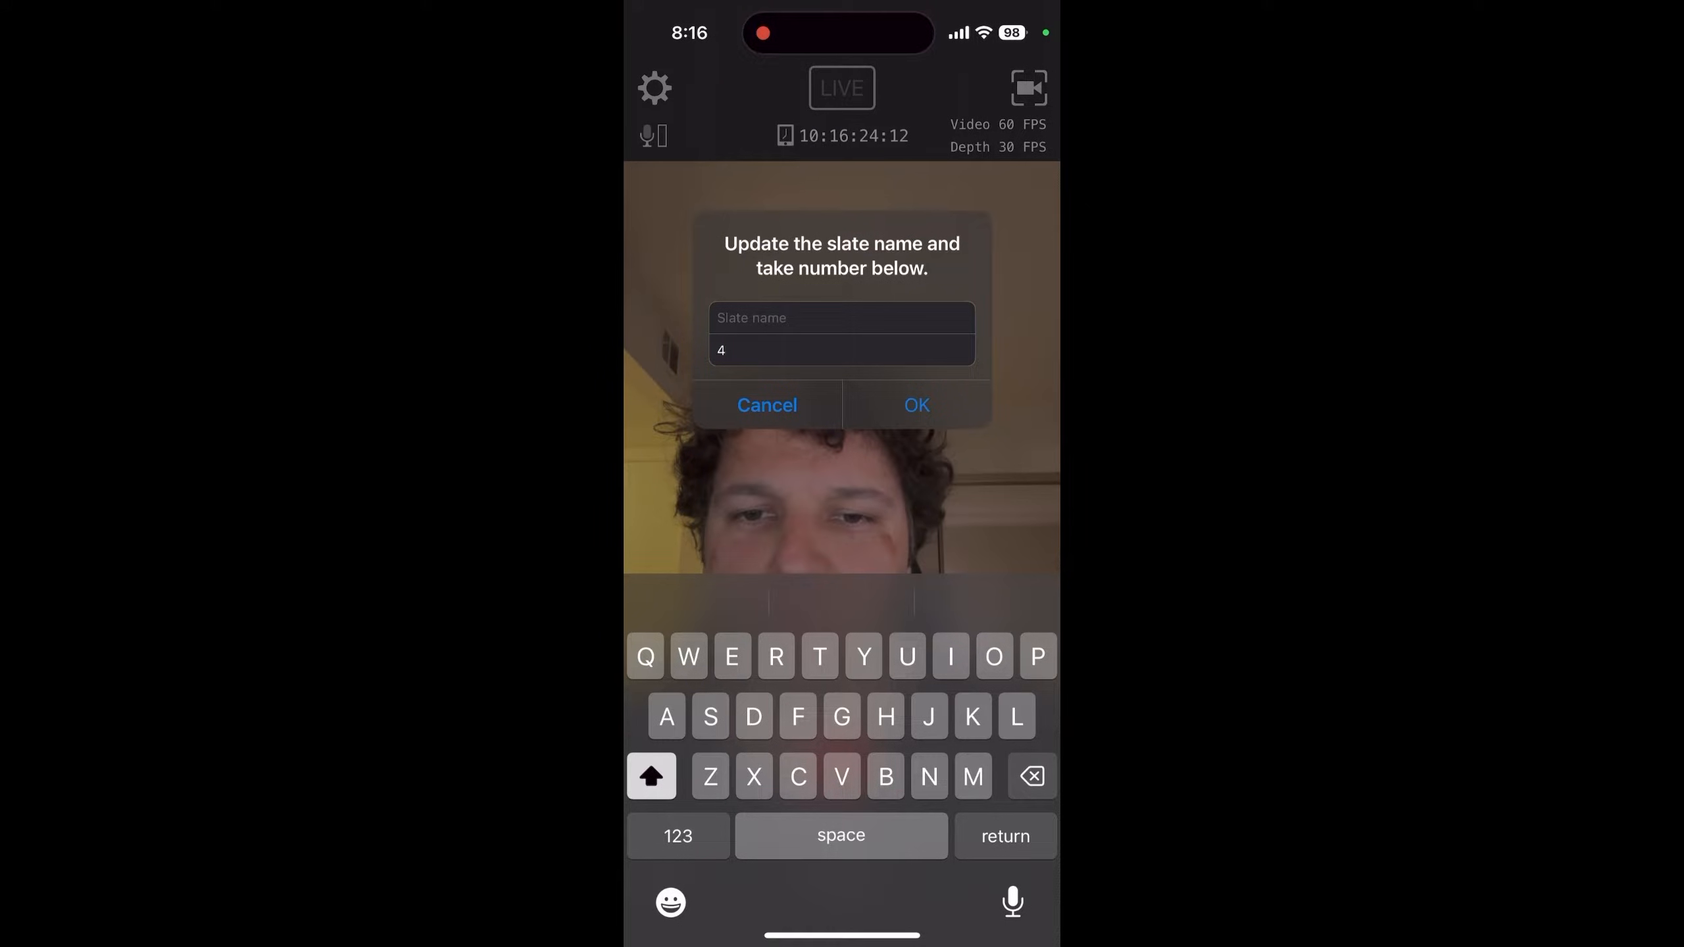
# Step: Name the slate Calib and set the take number to 1
pyautogui.write('Ca')
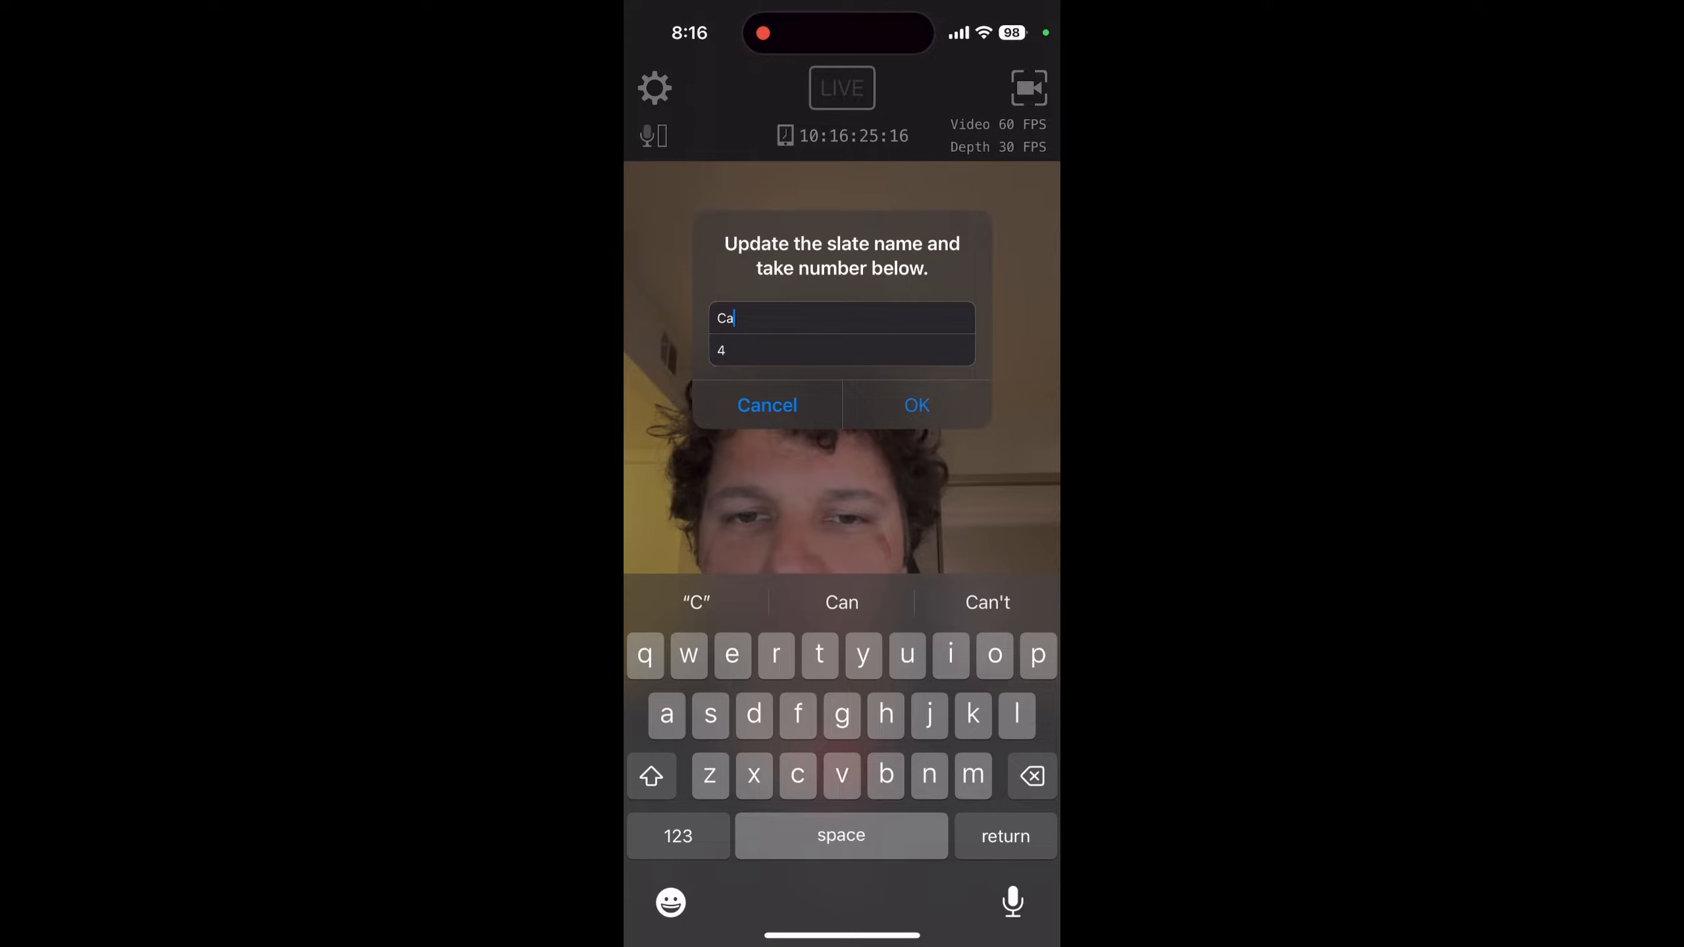
pyautogui.write('lib')
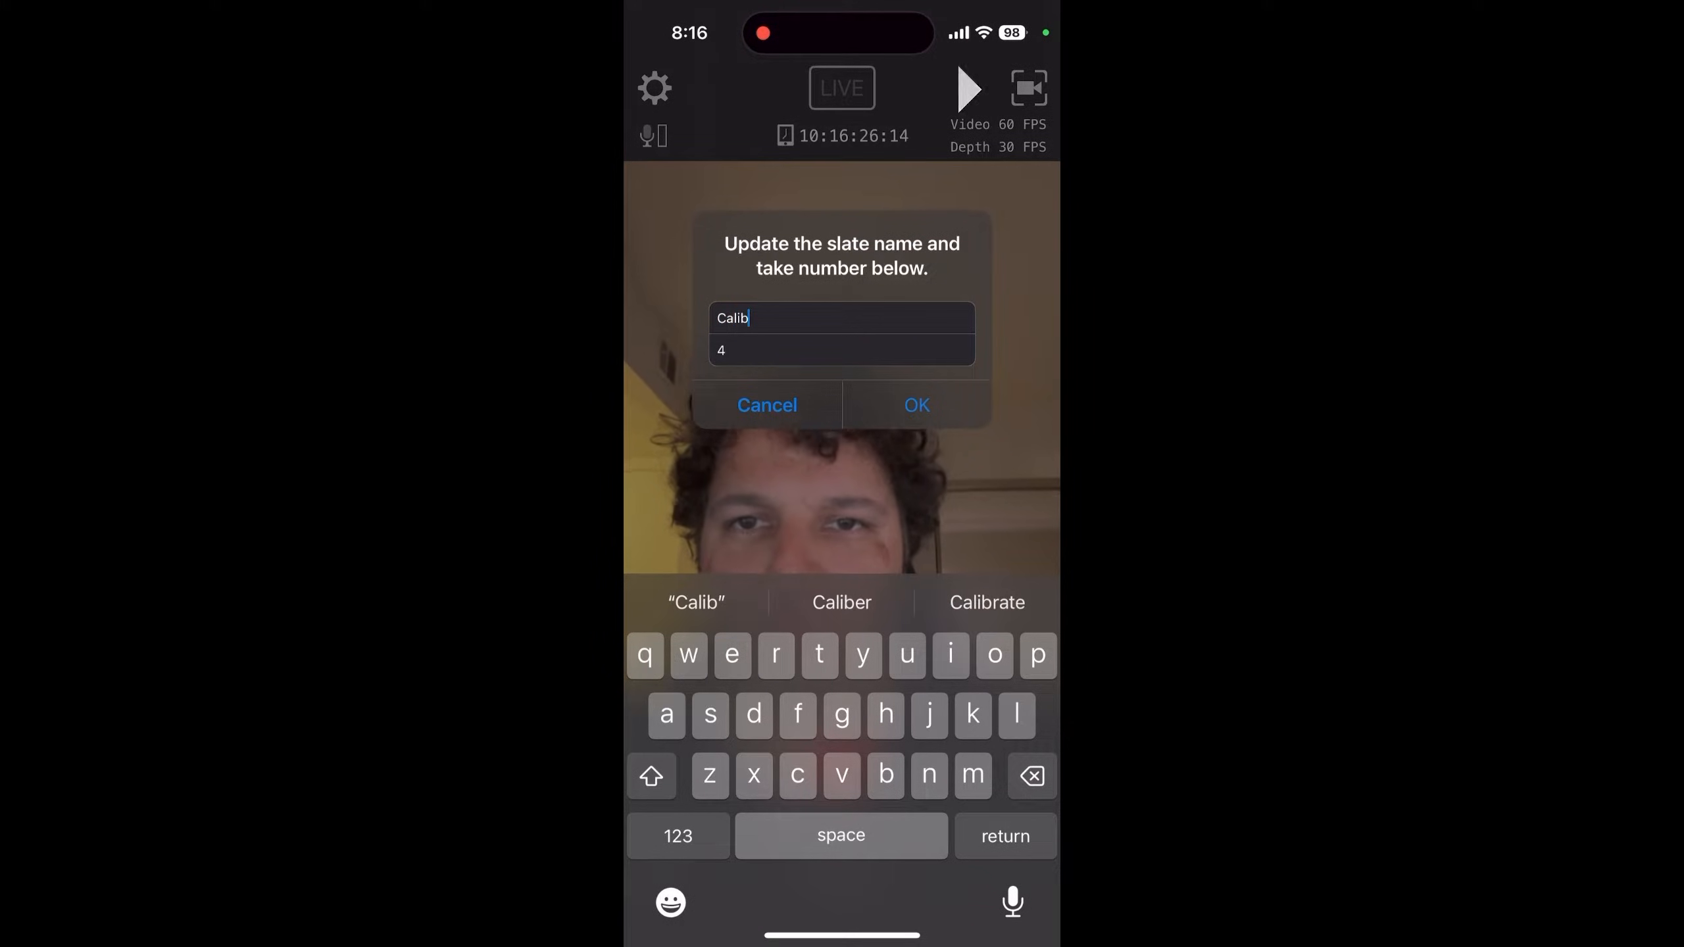
pyautogui.click(729, 350)
pyautogui.press('BackSpace')
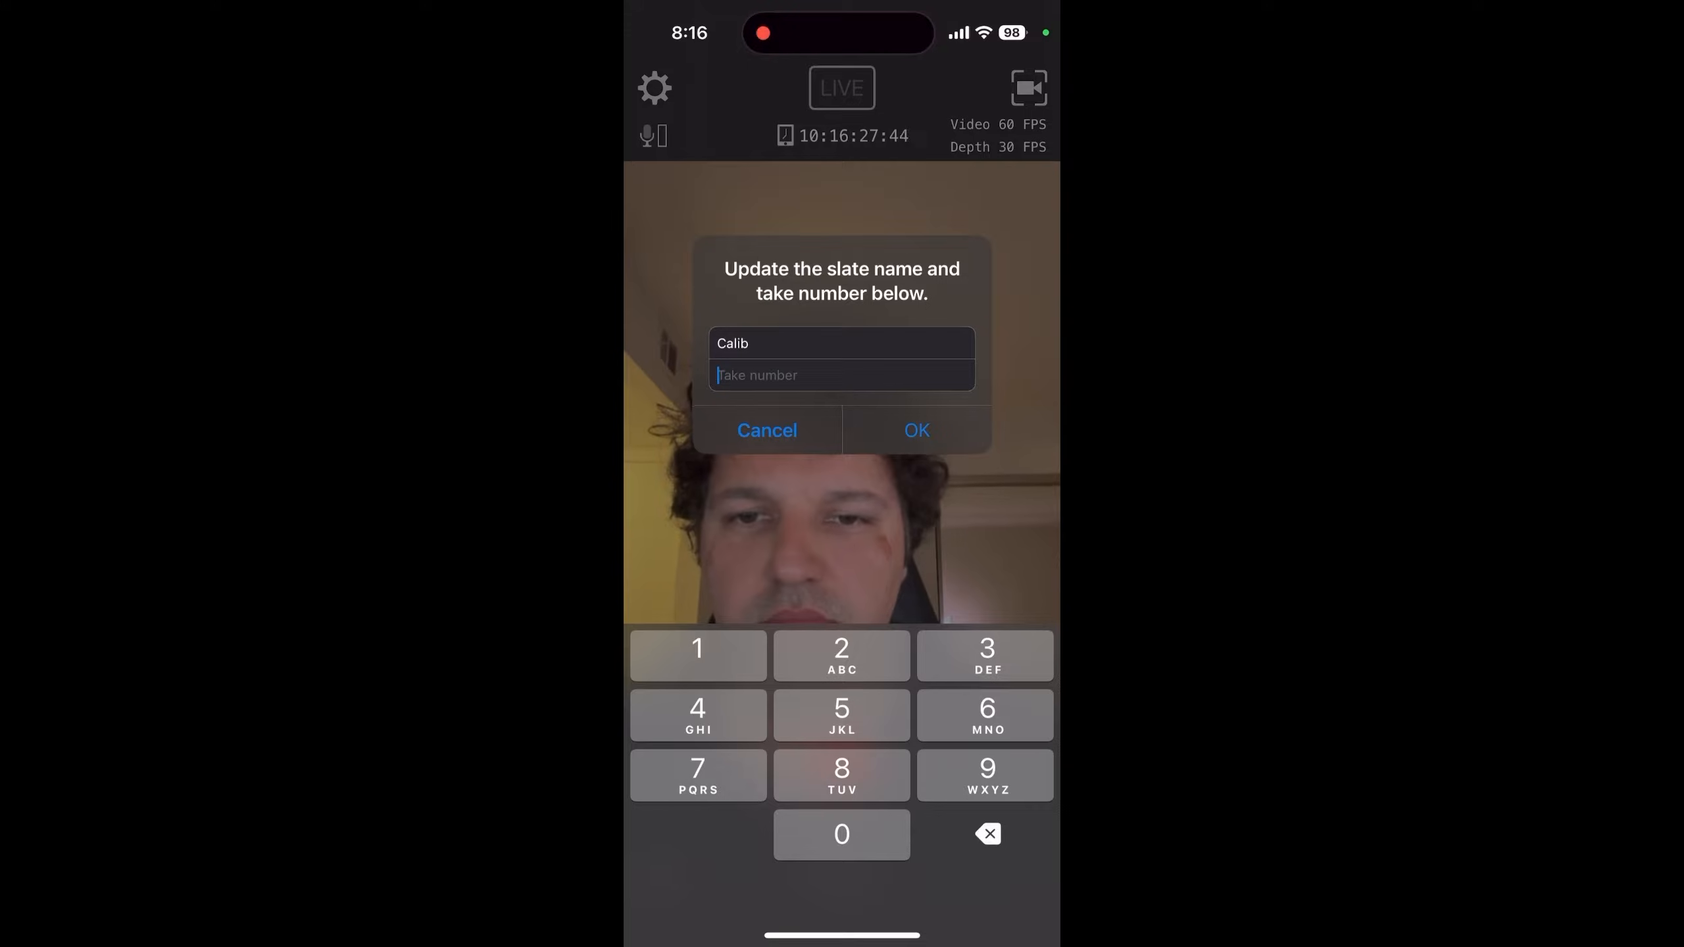
pyautogui.write('1')
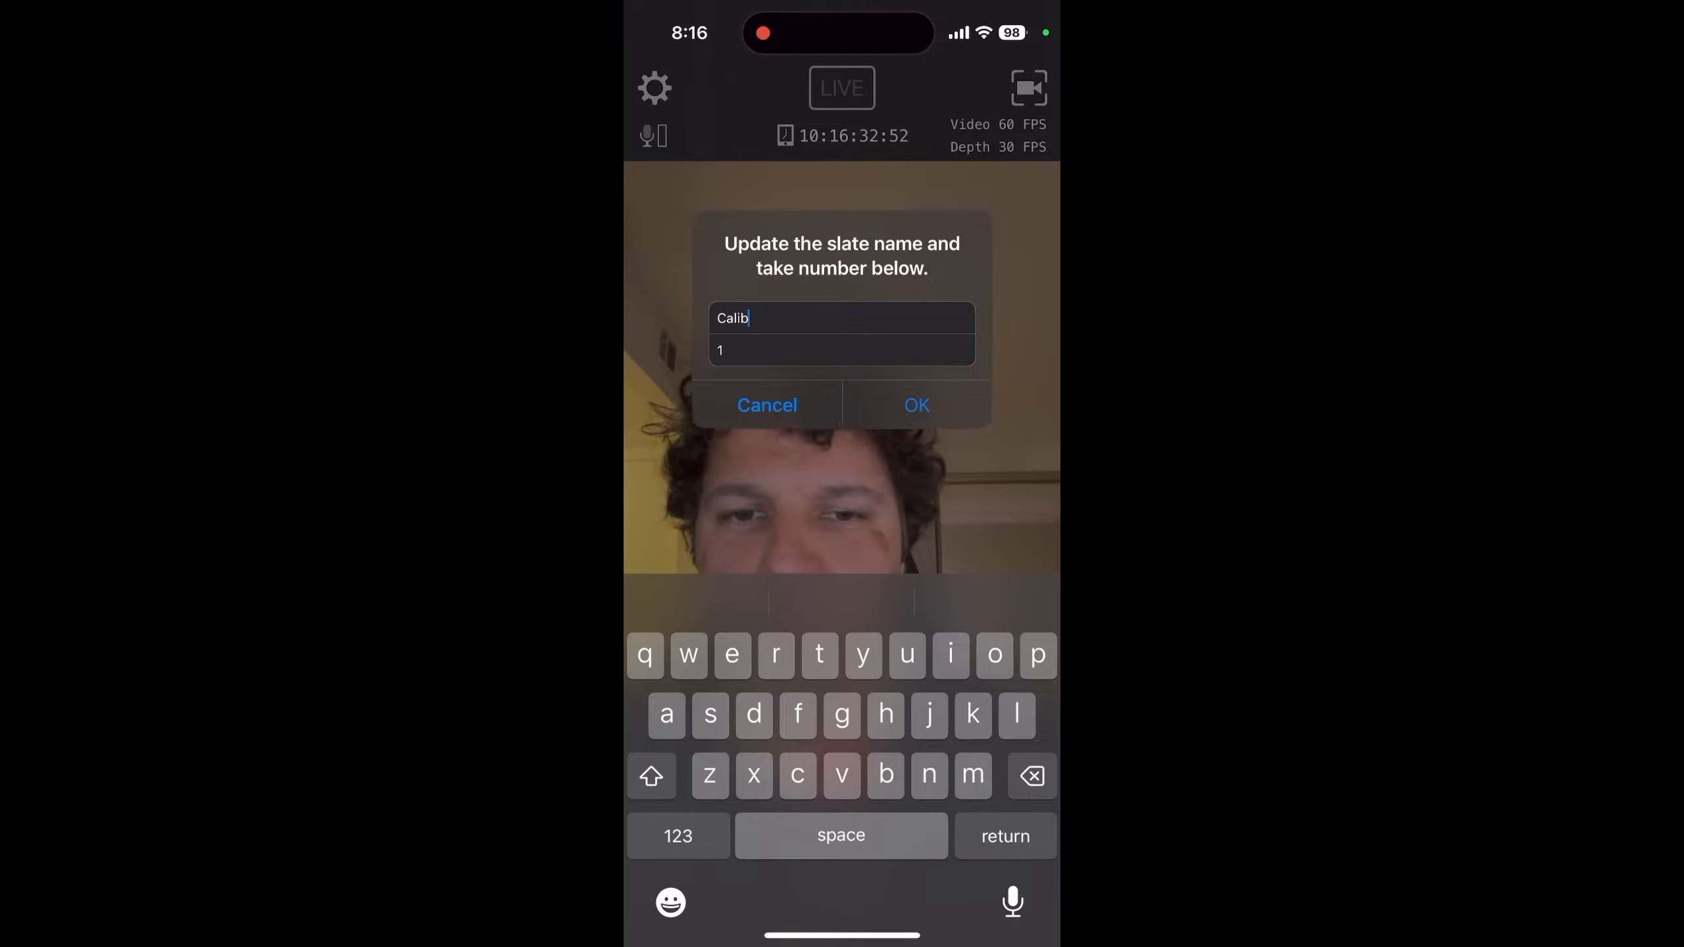
# Step: Replace the slate name with Perf
pyautogui.press('BackSpace')
pyautogui.press('BackSpace')
pyautogui.press('BackSpace')
pyautogui.press('BackSpace')
pyautogui.press('BackSpace')
pyautogui.write('Perf')
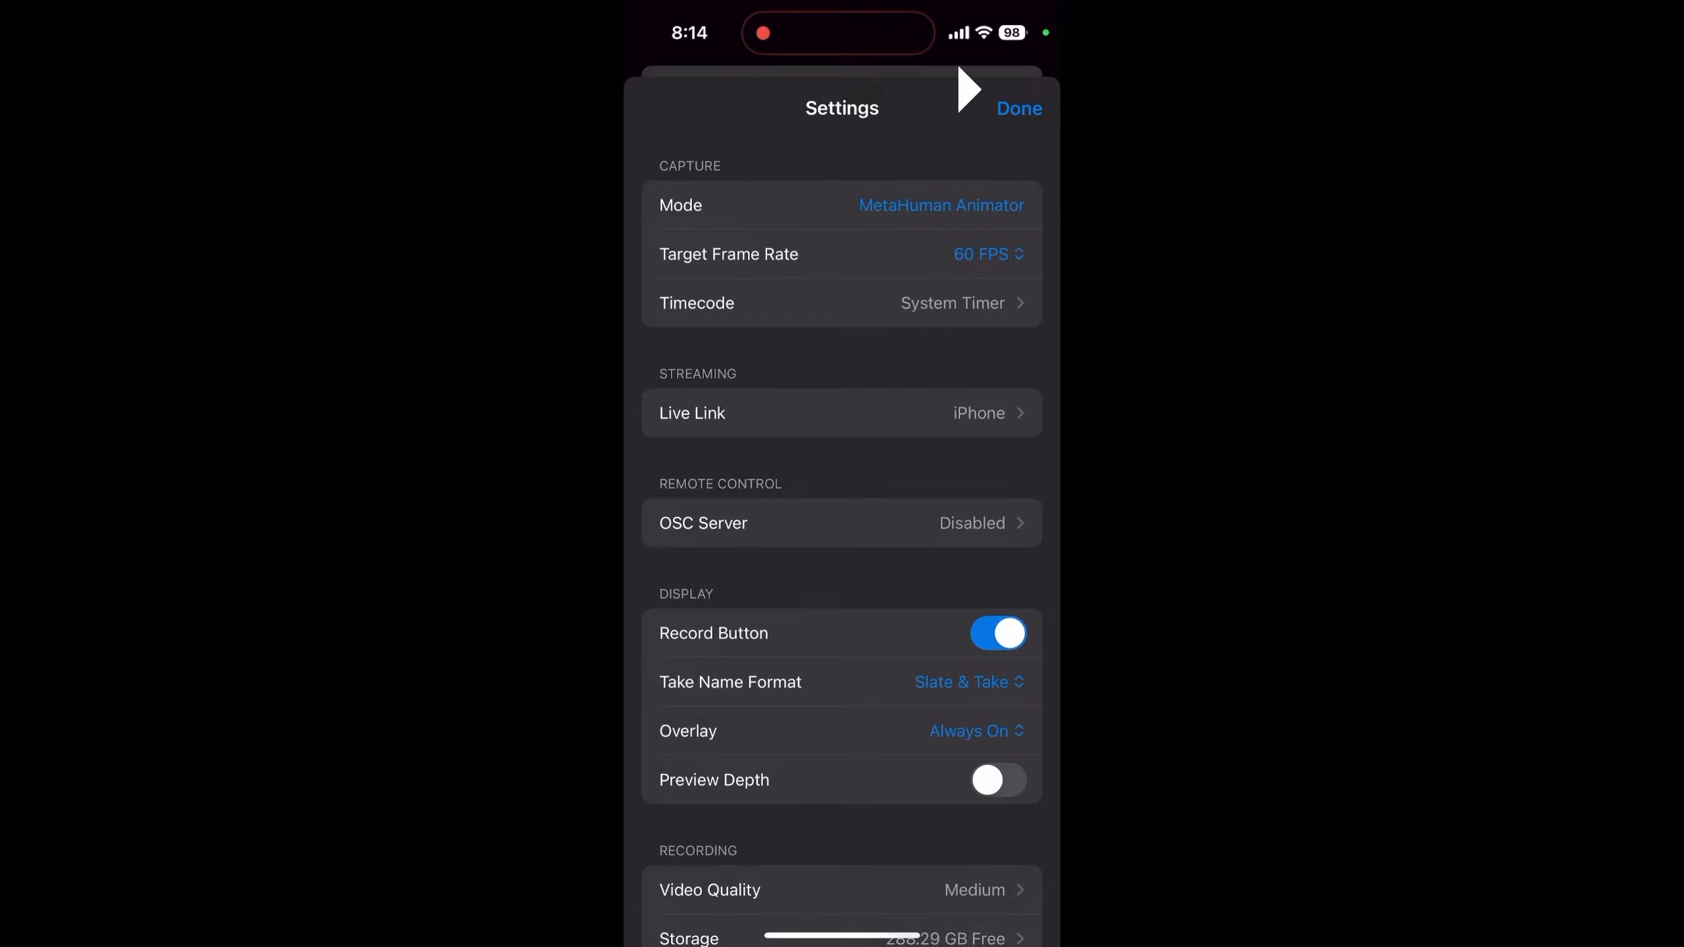
# Step: Look through the capture app's settings and open the OSC Server options
pyautogui.scroll(-2, 842, 504)
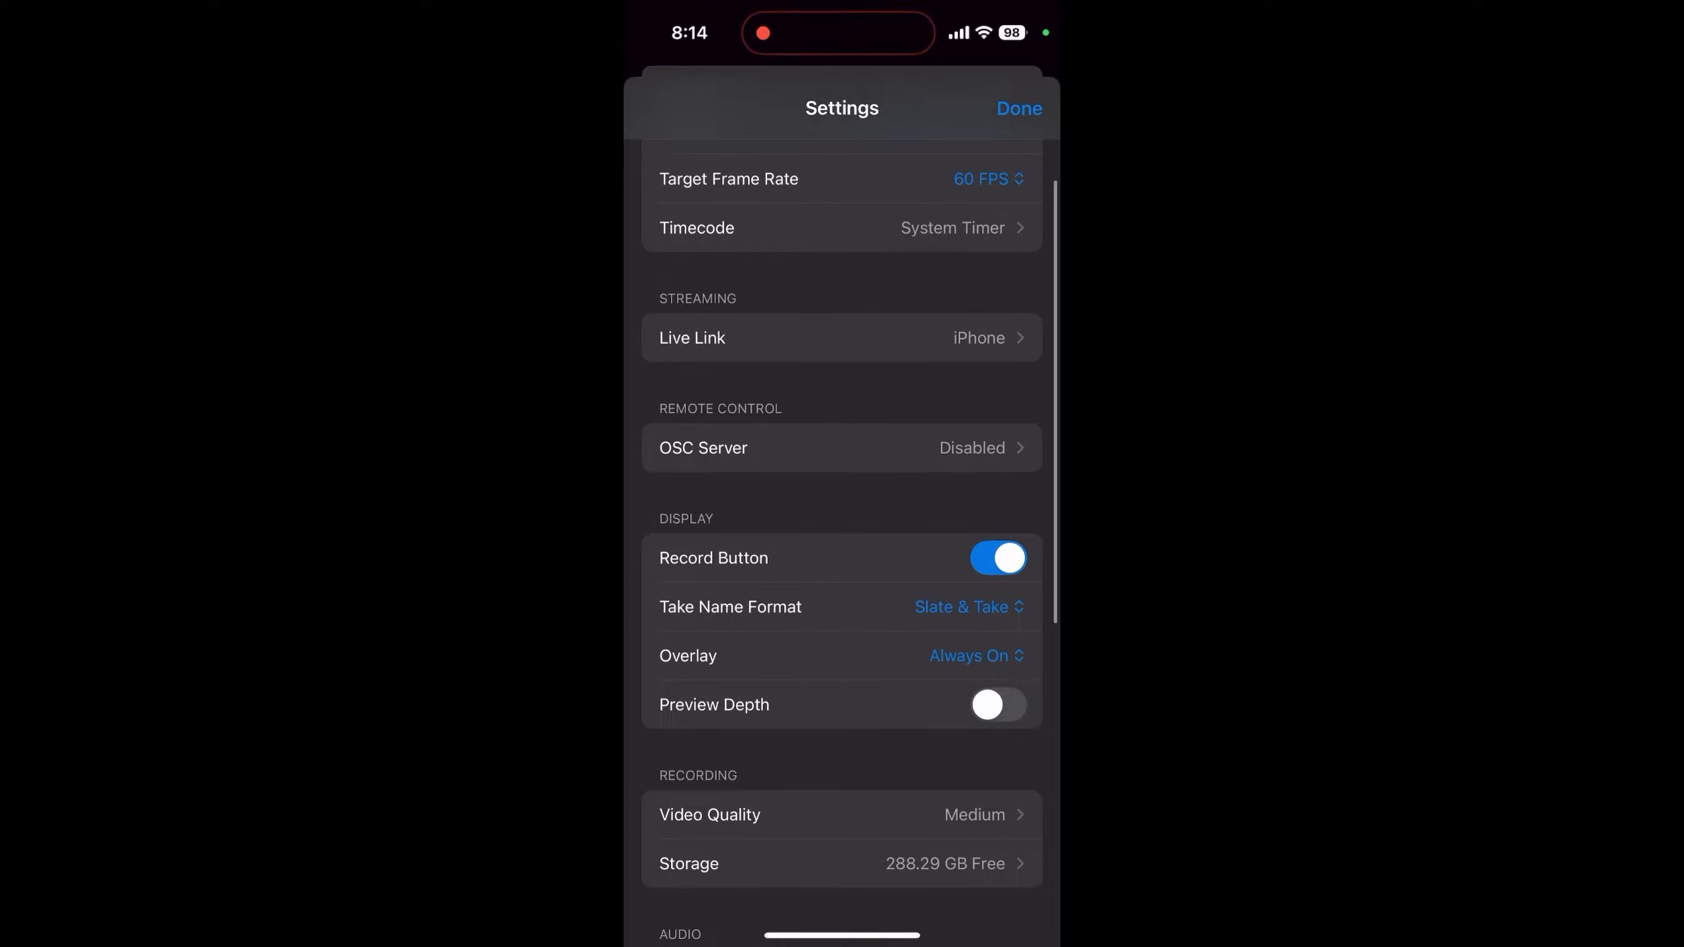
pyautogui.click(841, 448)
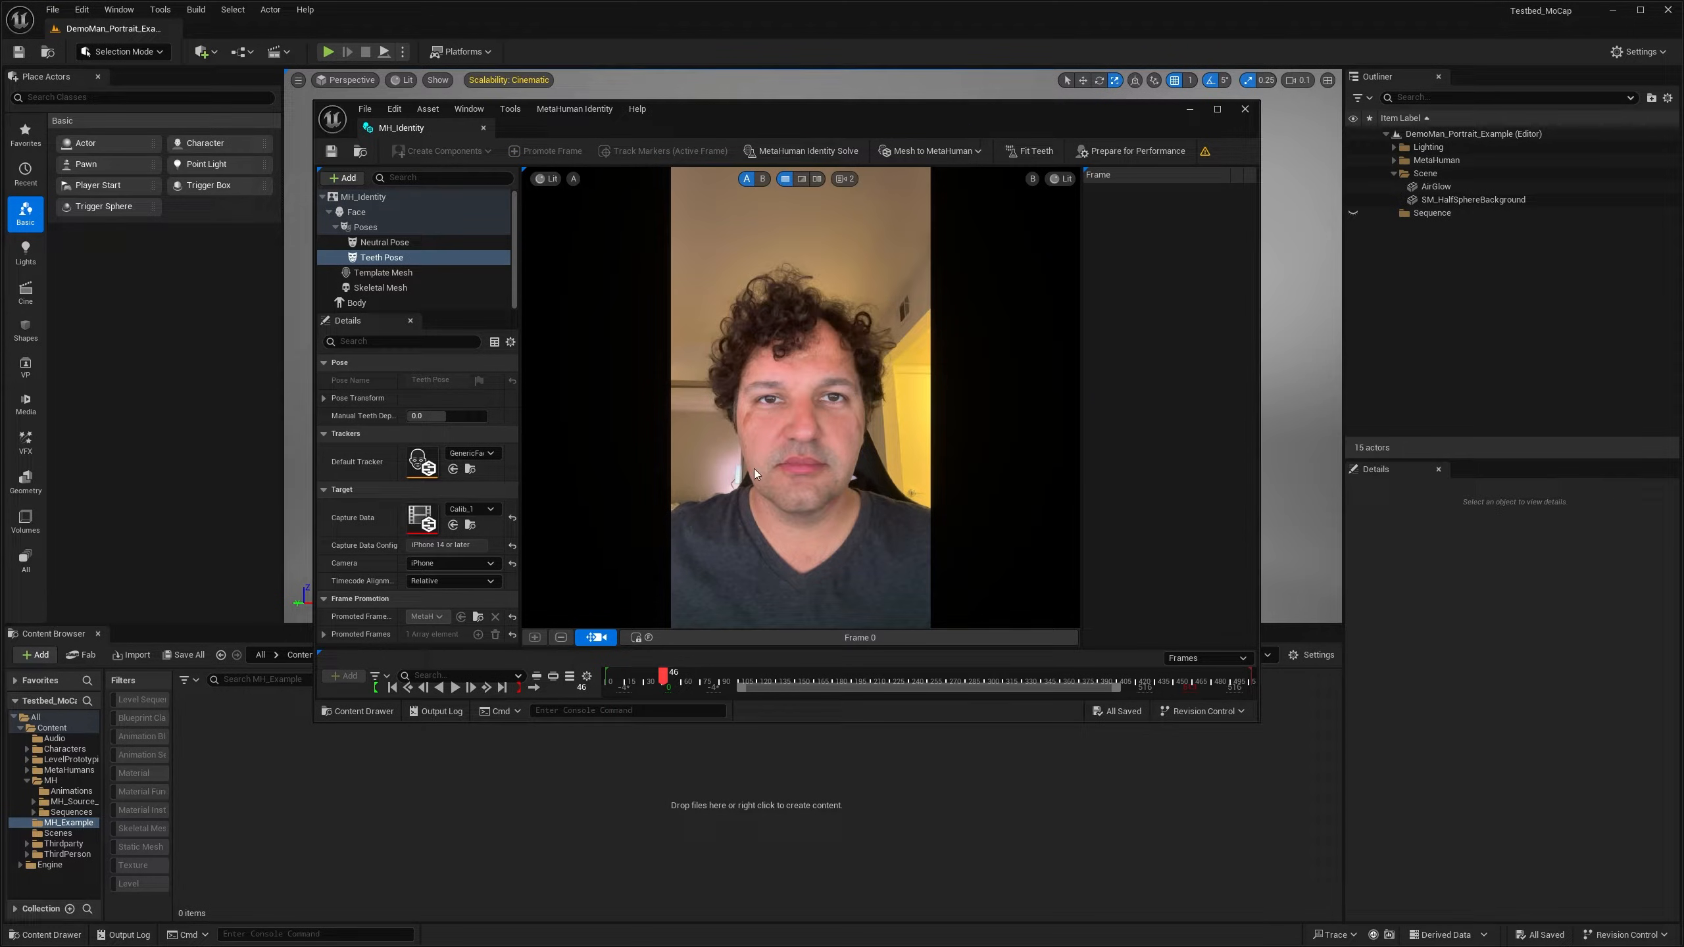
# Step: Scrub and play through the calibration footage in MH_Identity to examine the neutral, teeth and side-facing poses, and close the editor
pyautogui.moveTo(661, 679); pyautogui.dragTo(660, 681)
pyautogui.moveTo(662, 675); pyautogui.dragTo(844, 674)
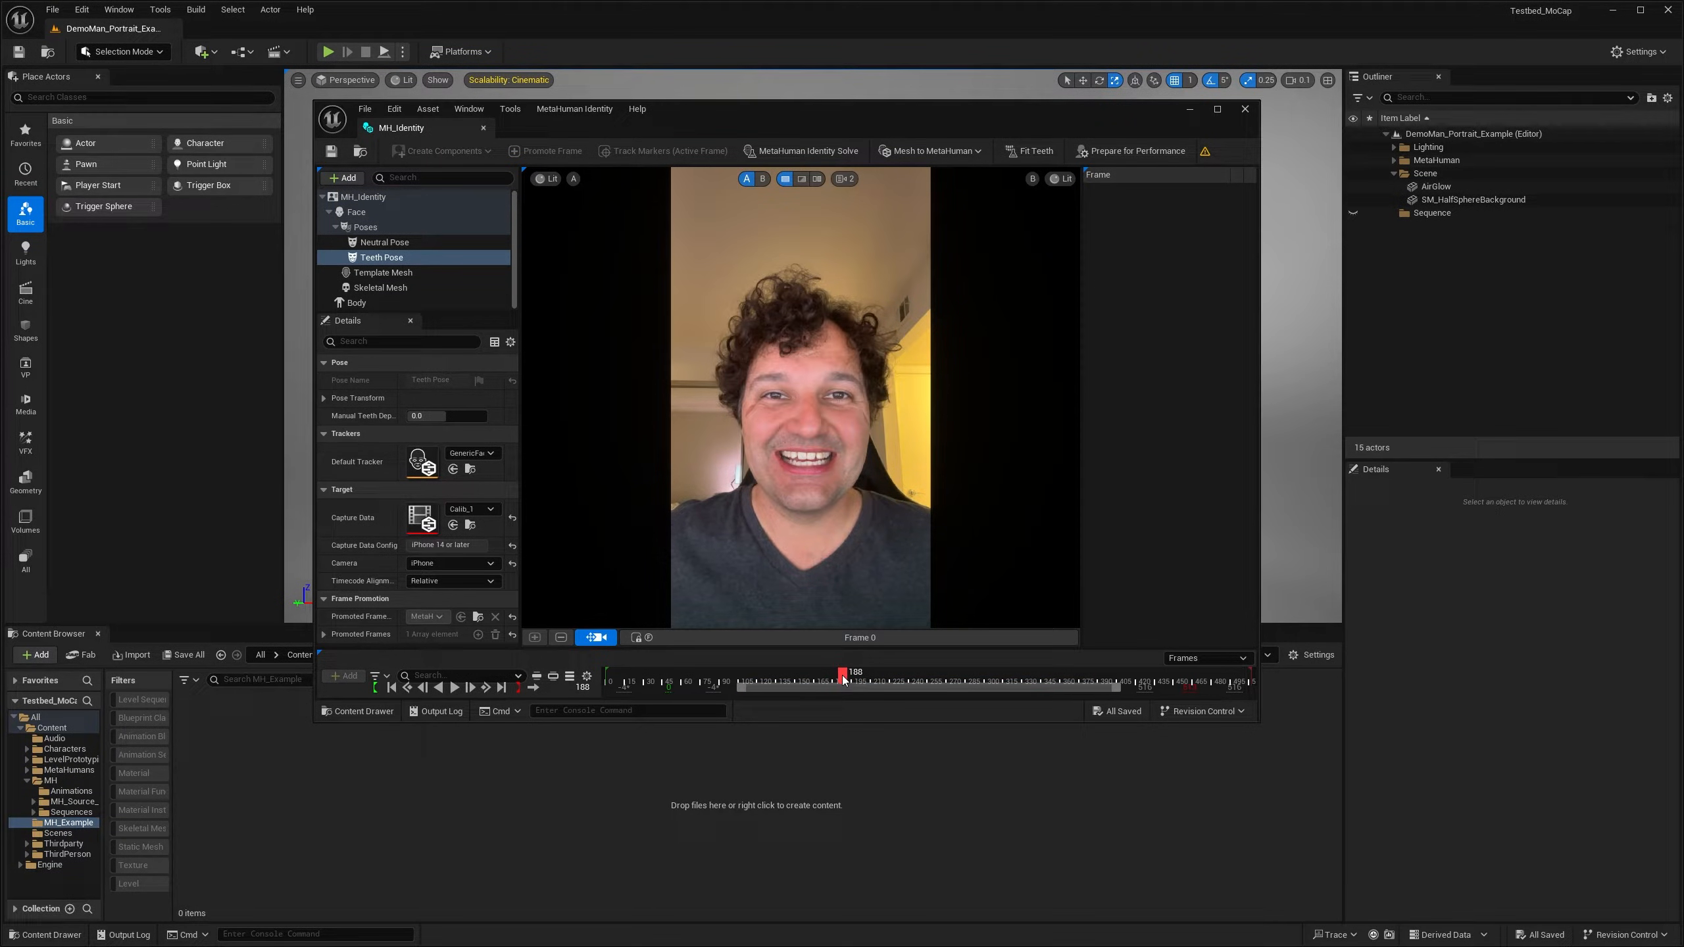
pyautogui.moveTo(843, 678); pyautogui.dragTo(974, 680)
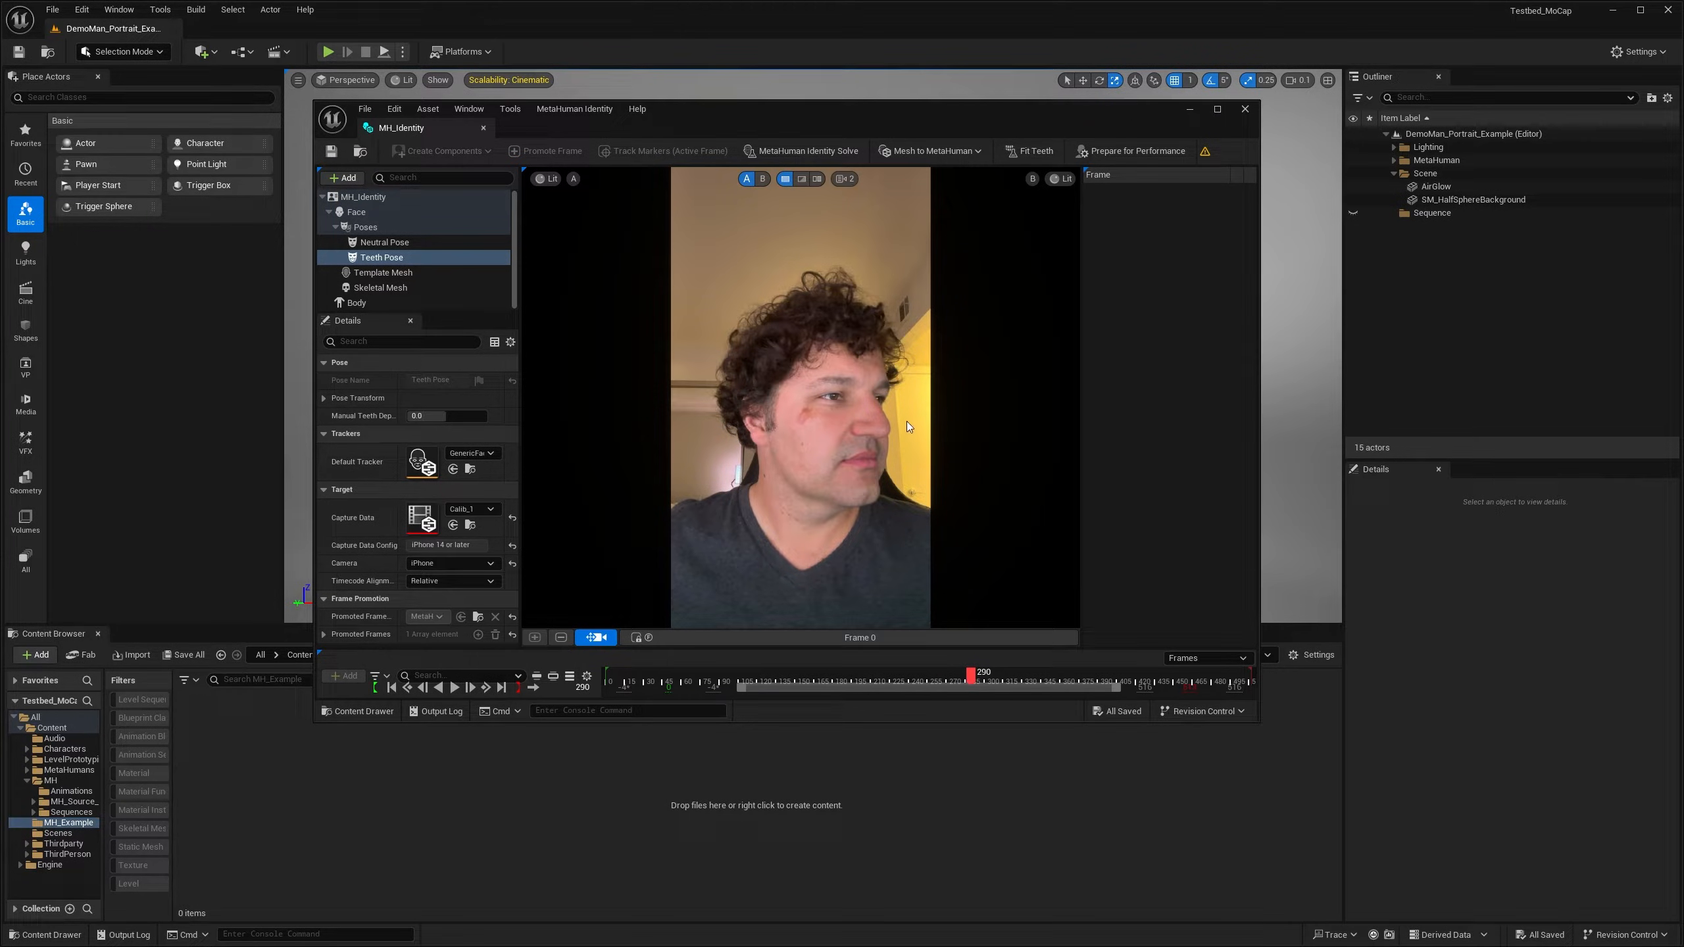
pyautogui.moveTo(965, 679); pyautogui.dragTo(1140, 677)
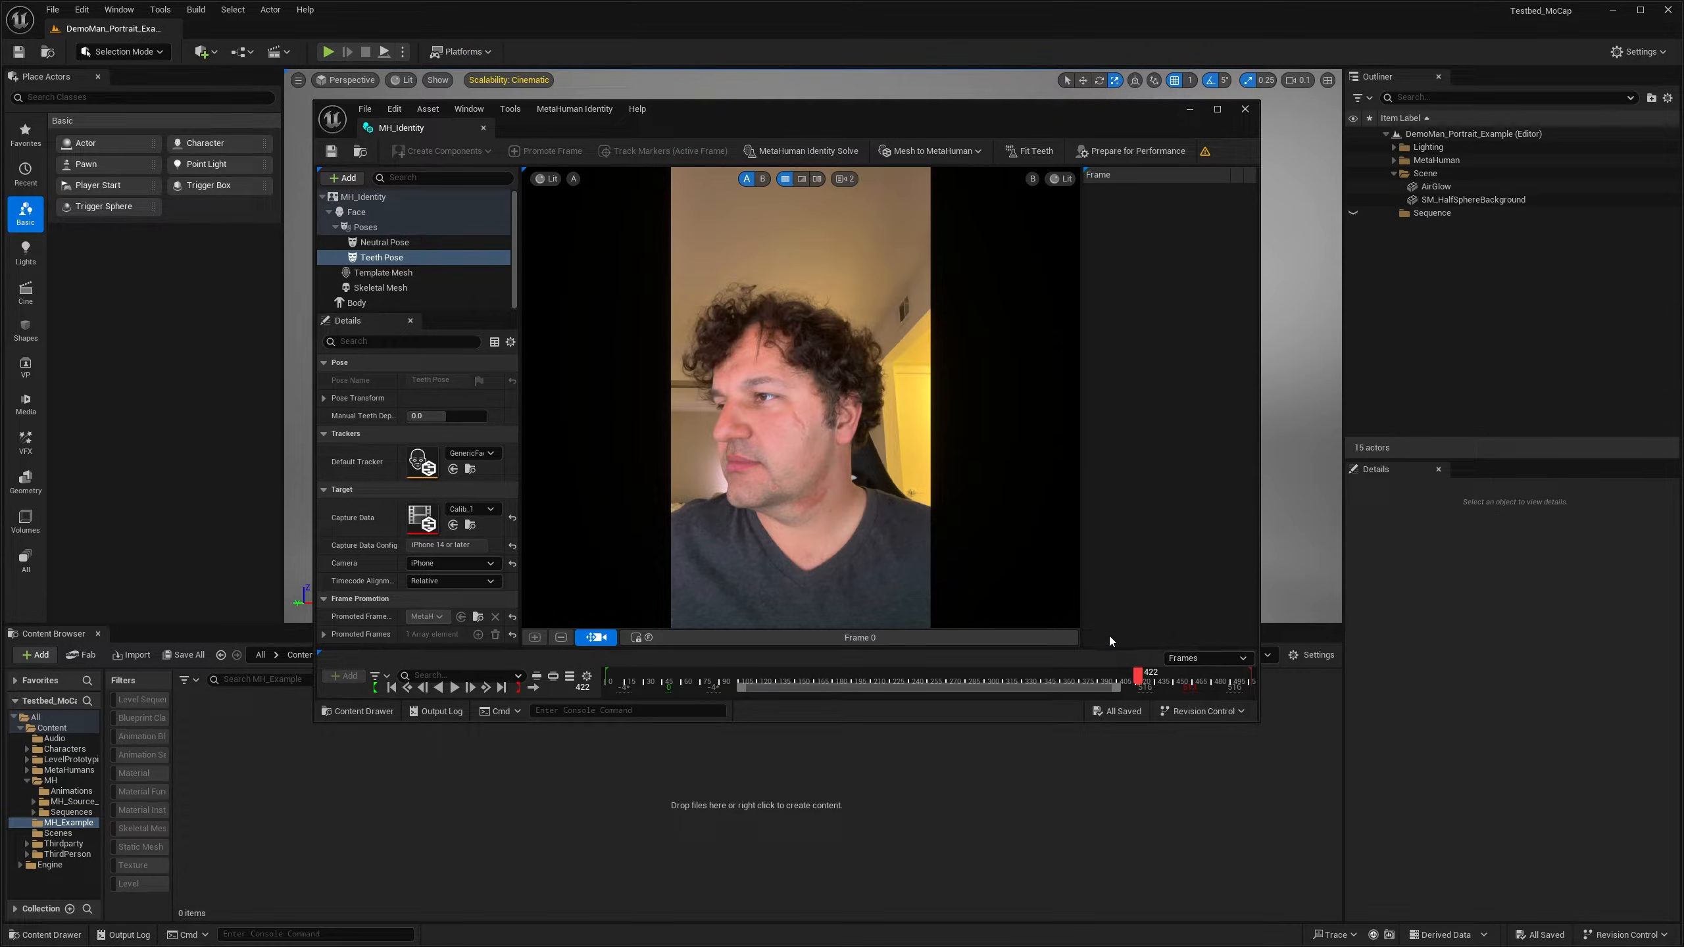
pyautogui.click(668, 674)
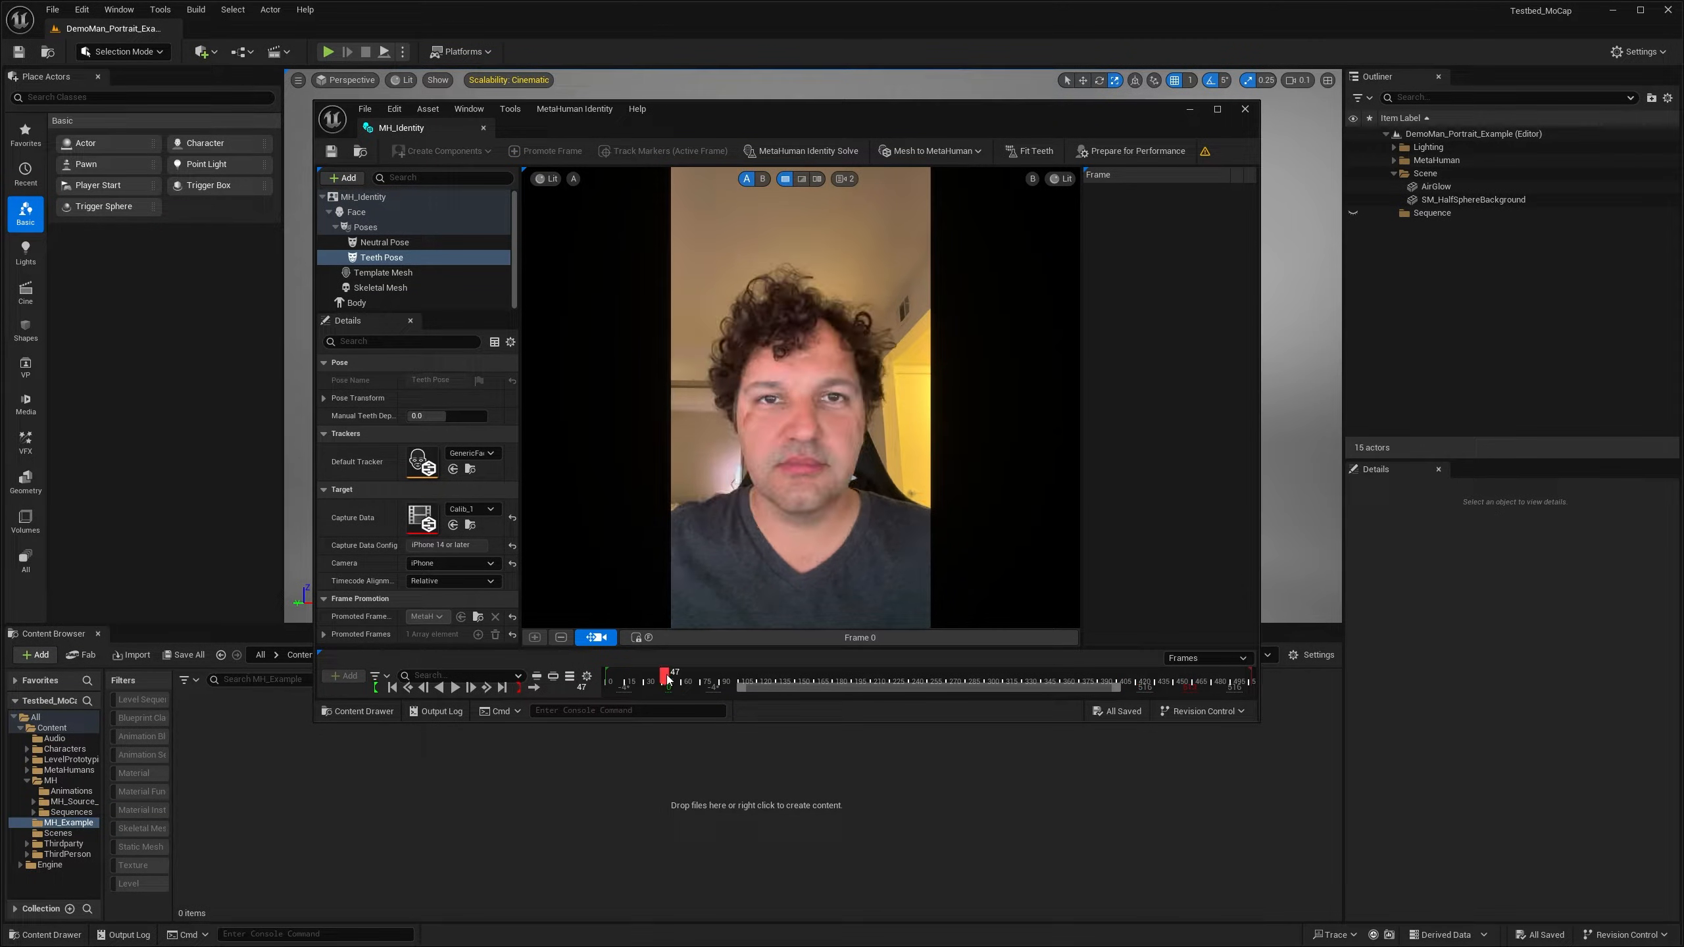
pyautogui.click(454, 688)
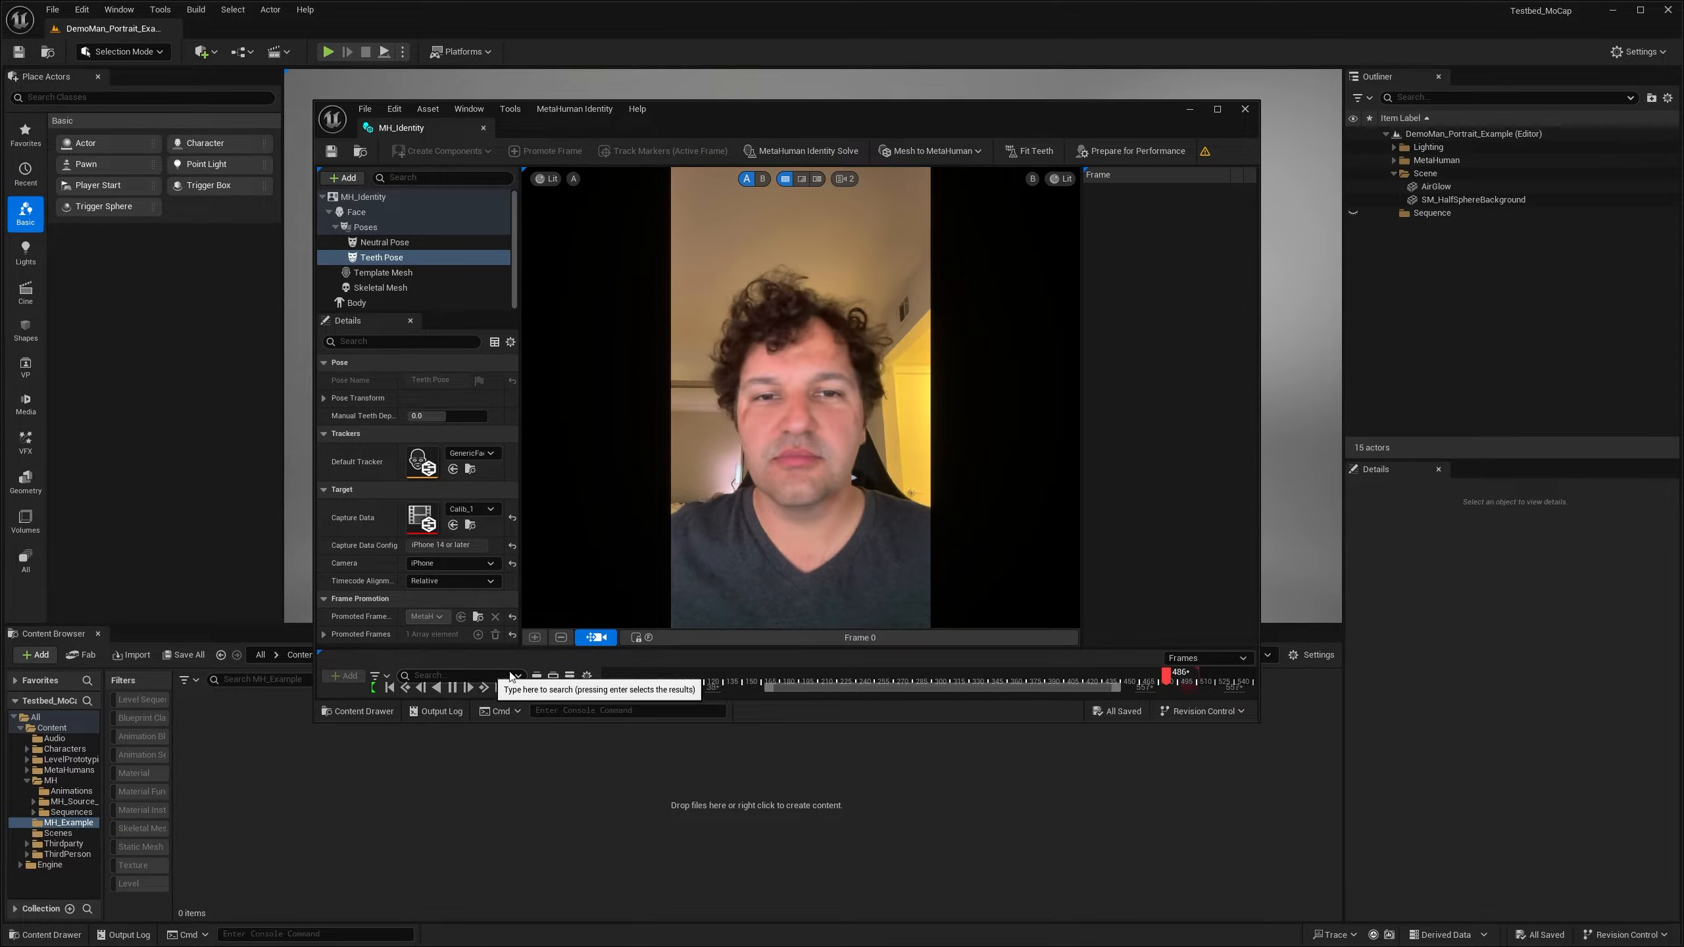
pyautogui.moveTo(1164, 677); pyautogui.dragTo(677, 662)
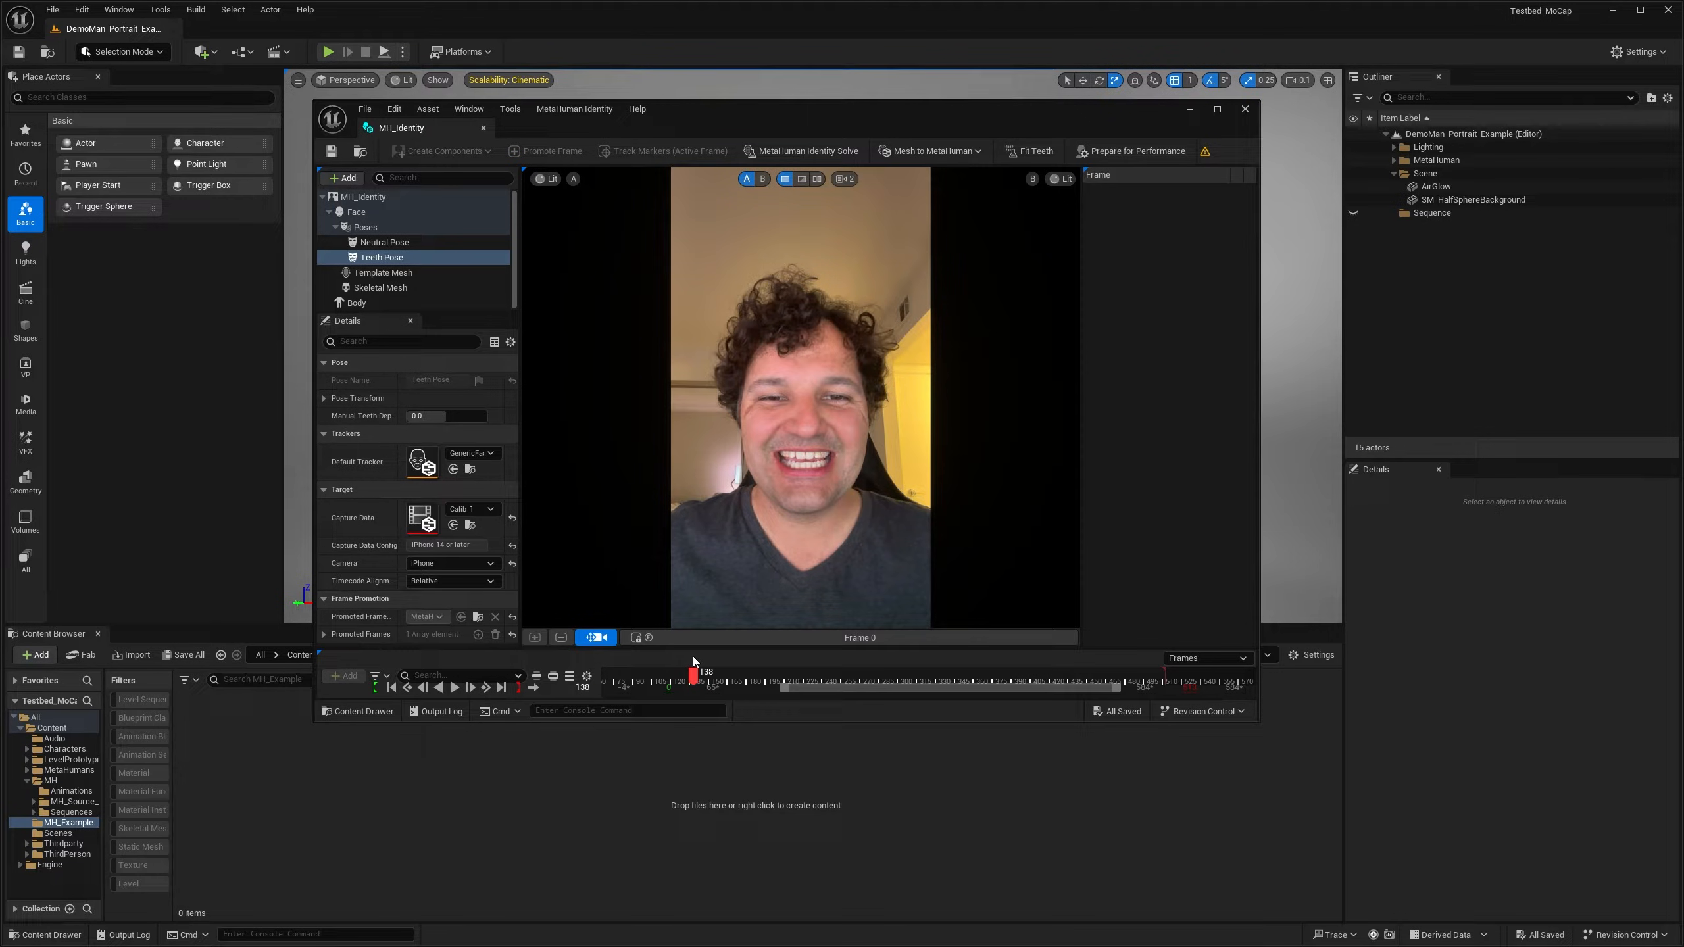
pyautogui.moveTo(692, 675)
pyautogui.mouseDown()
pyautogui.moveTo(609, 675)
pyautogui.moveTo(671, 675)
pyautogui.mouseUp()
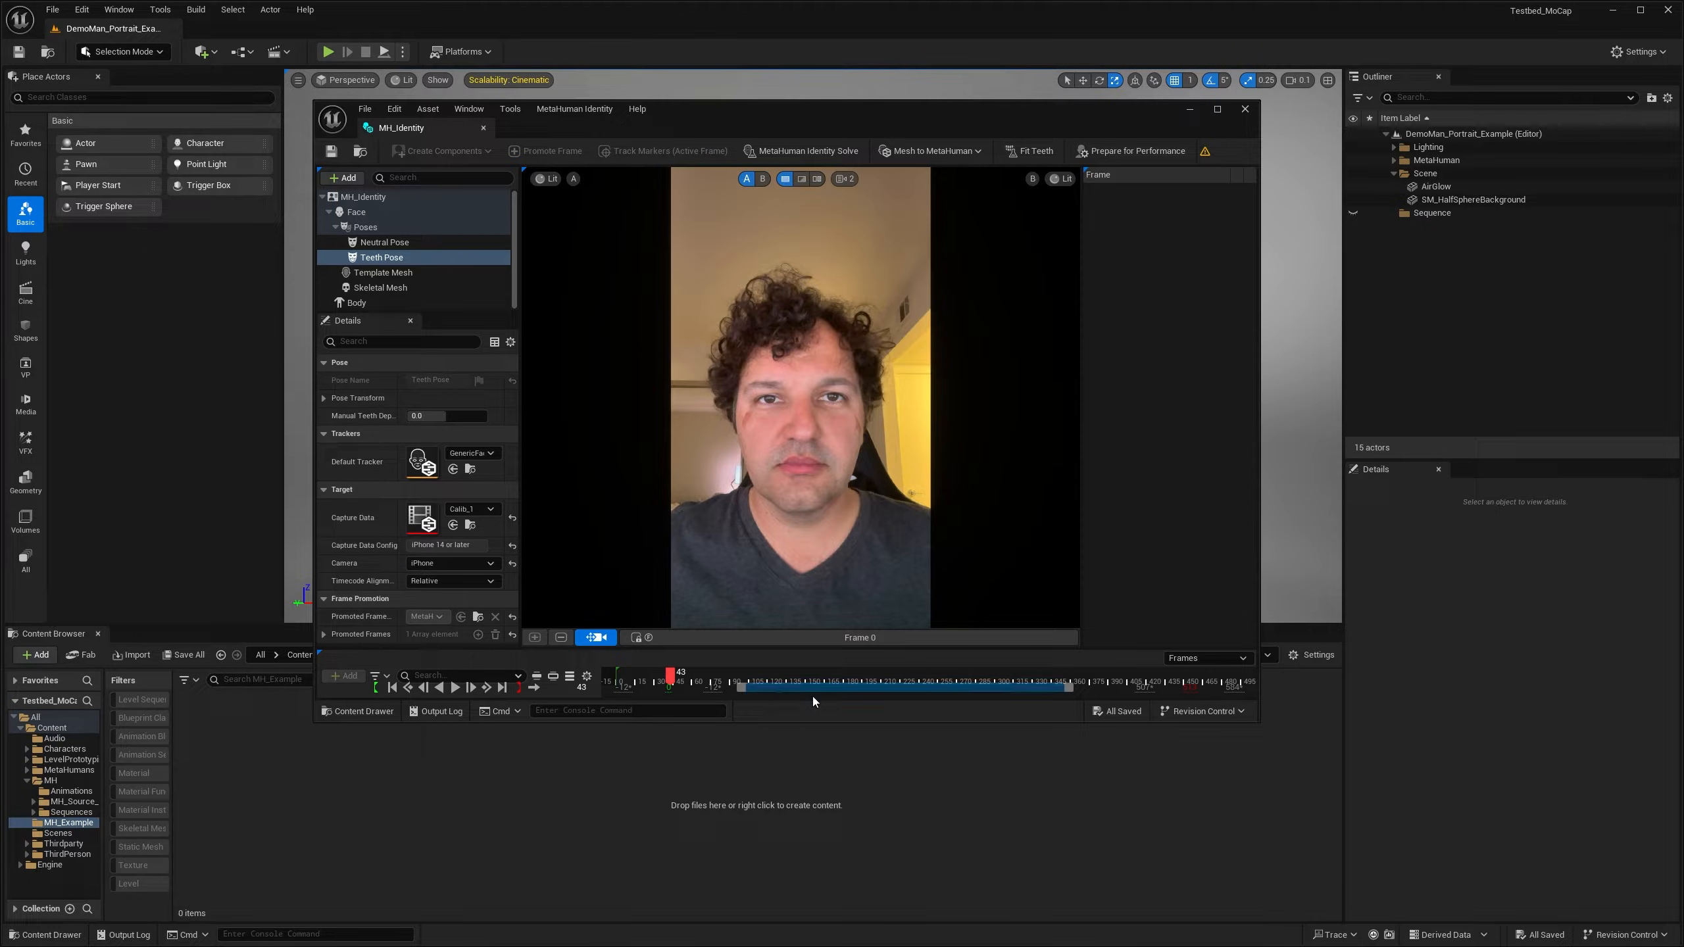
pyautogui.click(1243, 113)
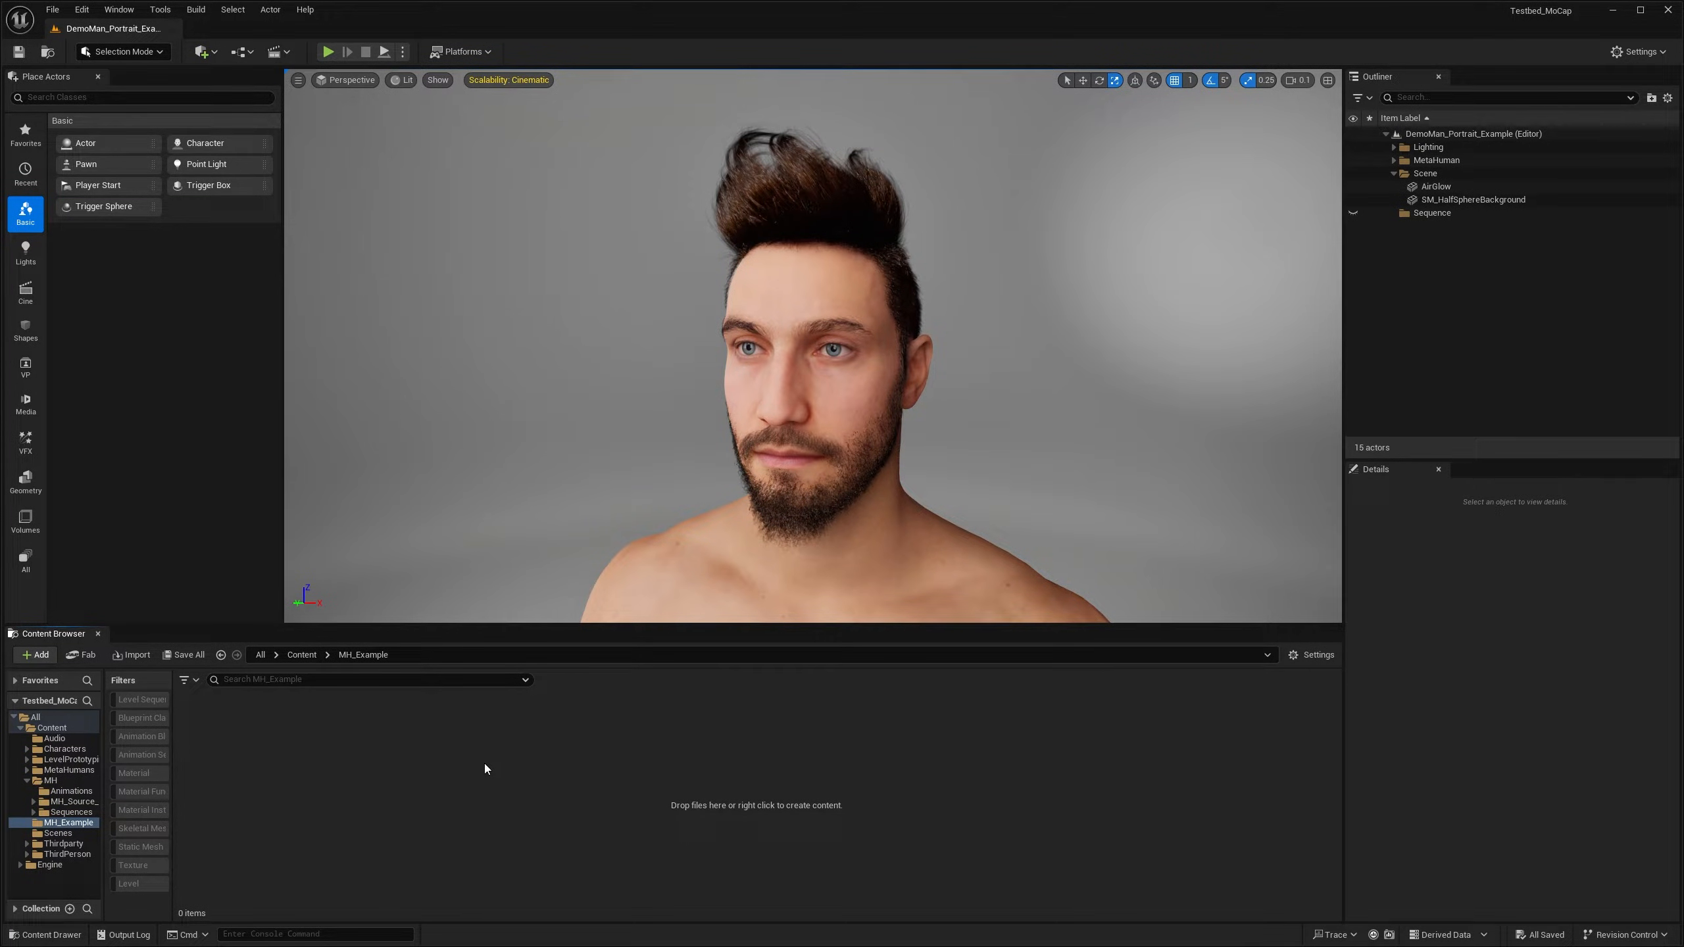
# Step: Search the project plugins for "metahu" to check that the MetaHuman plugins are enabled, and close the plugin list
pyautogui.click(81, 10)
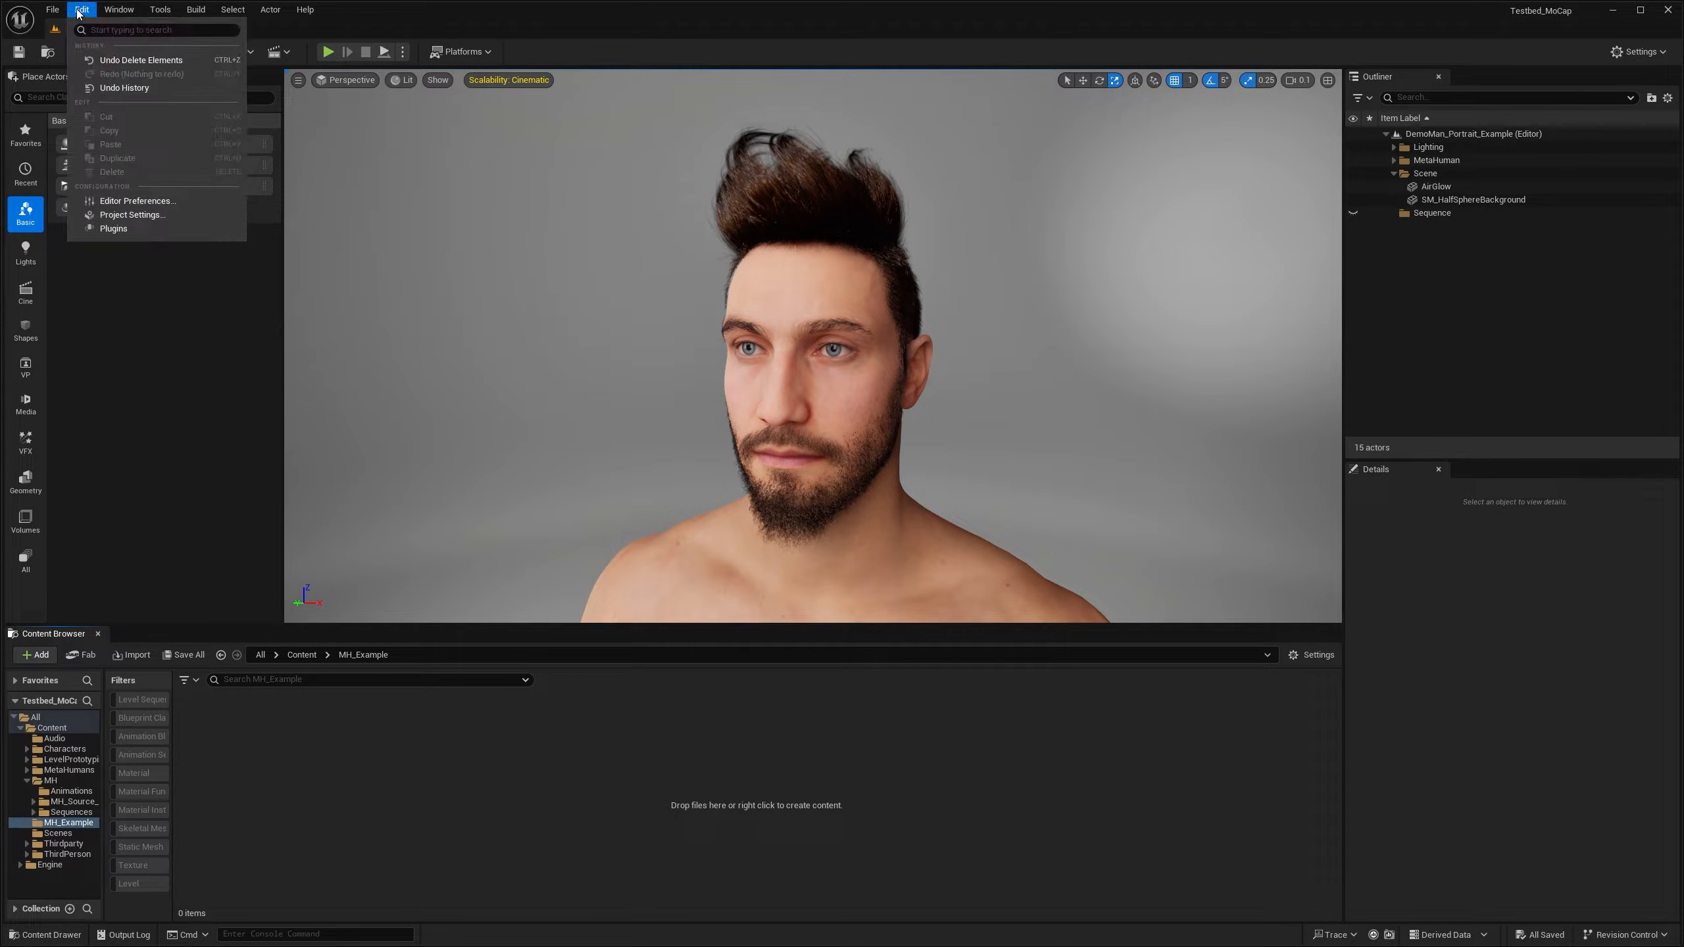
pyautogui.click(113, 229)
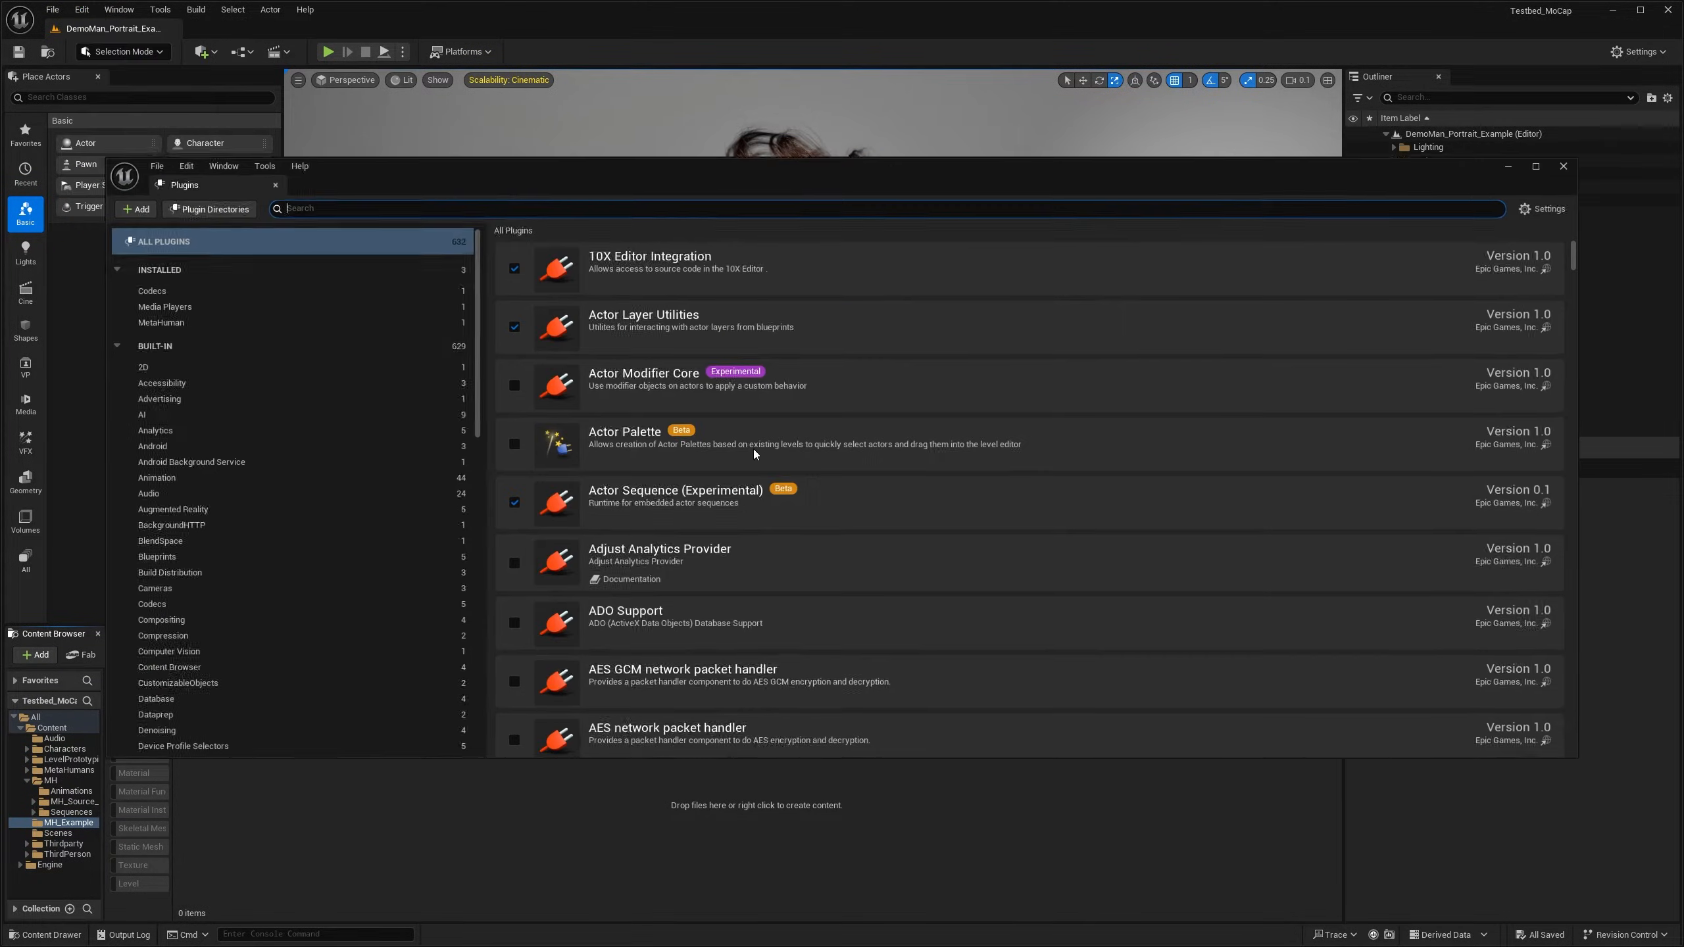
pyautogui.write('metahu')
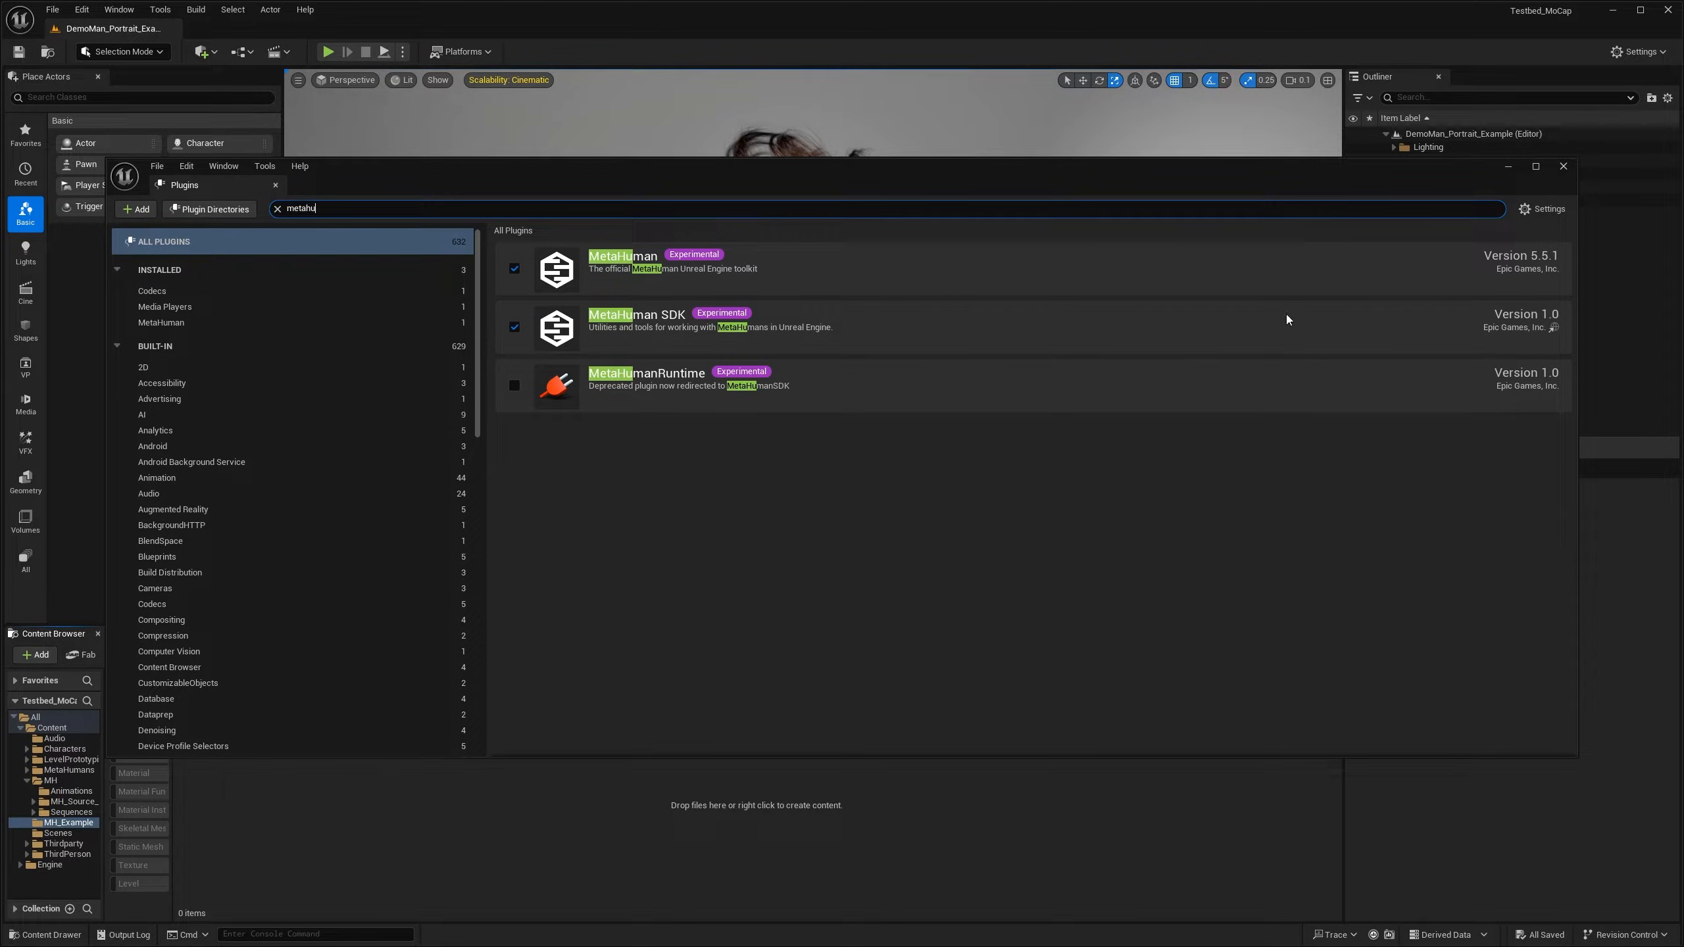
pyautogui.click(1564, 167)
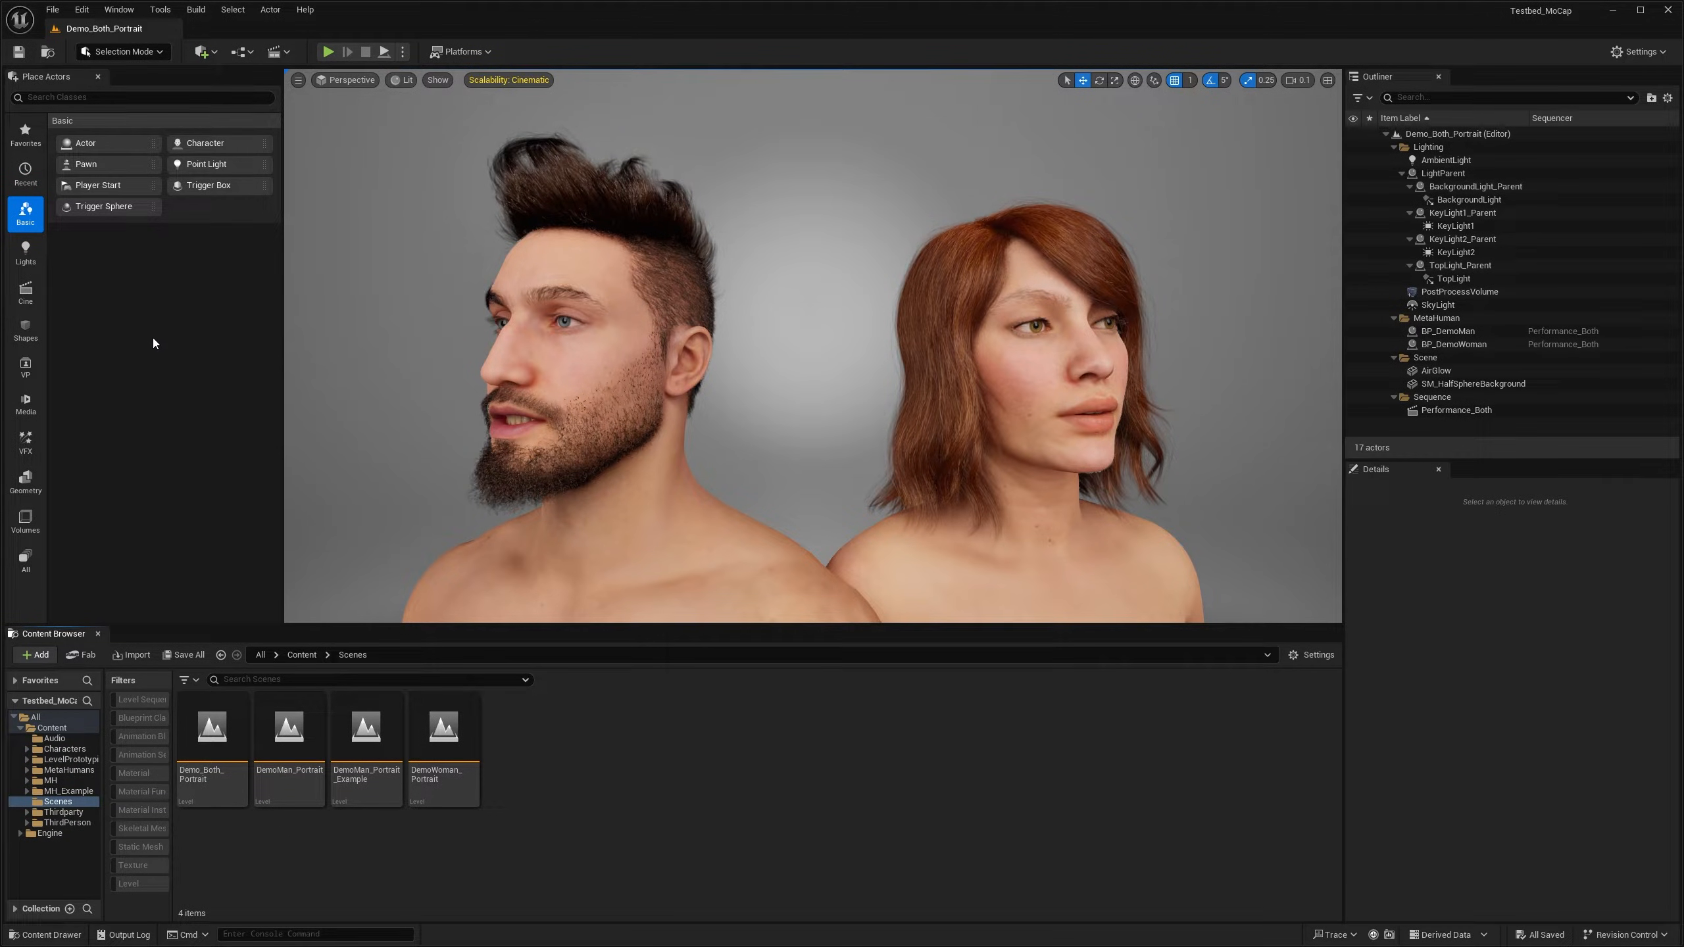
# Step: Open Quixel Bridge, dismiss the Megascans notice by staying there, and show the My MetaHumans collection
pyautogui.click(205, 52)
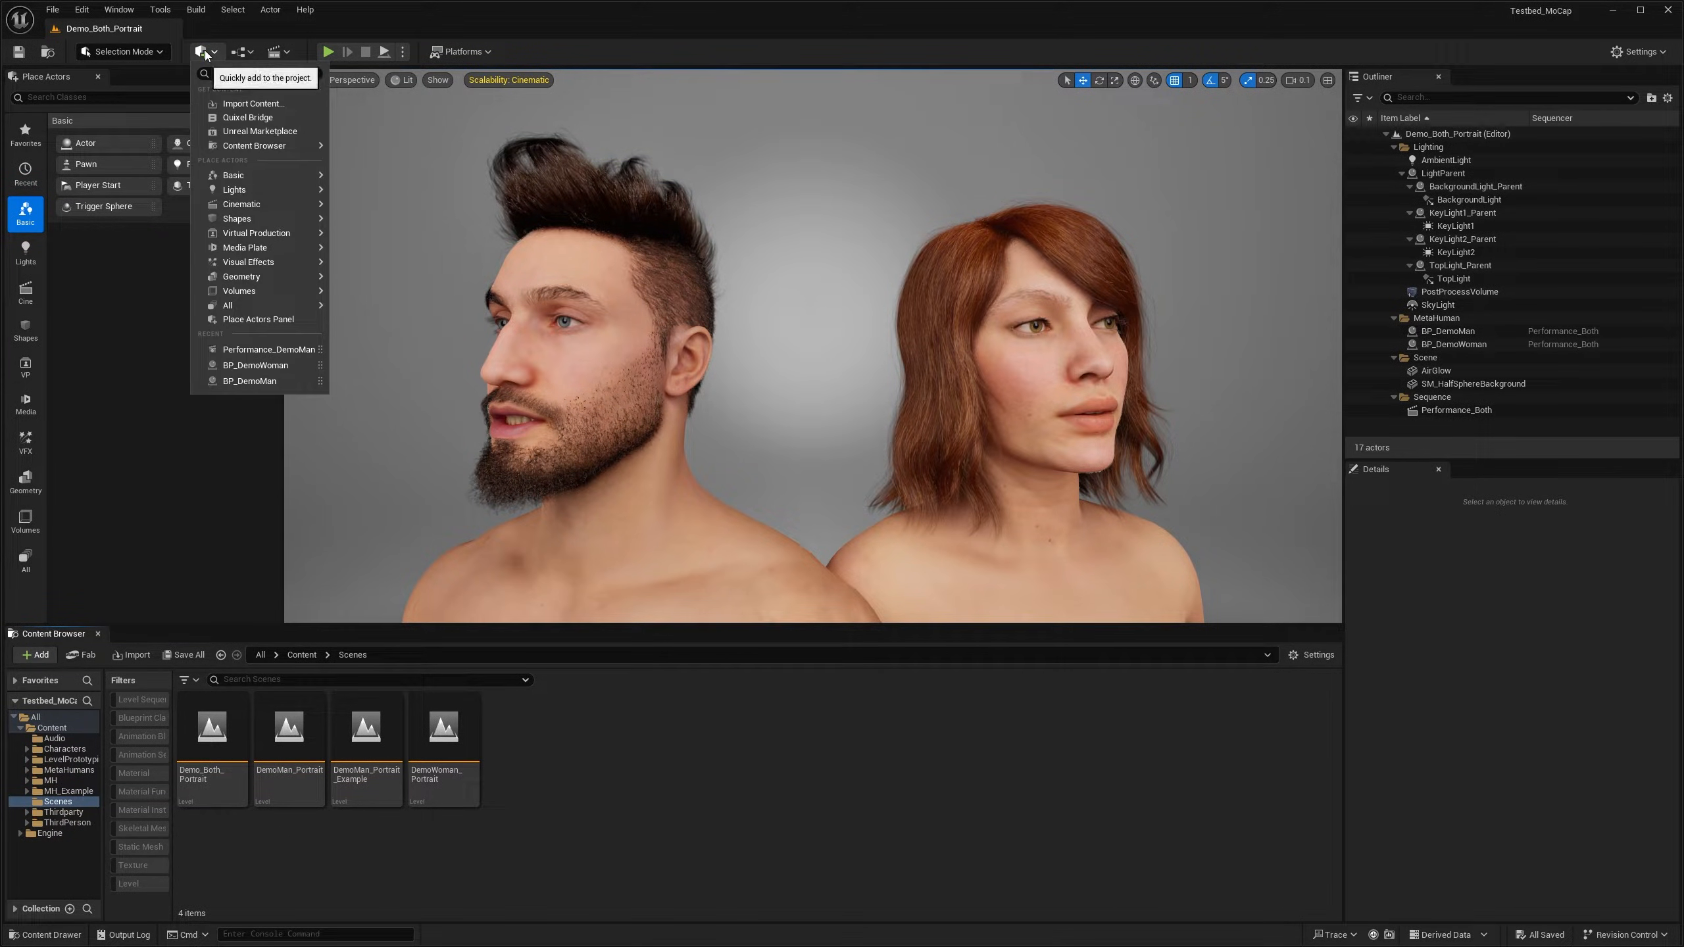
pyautogui.click(245, 116)
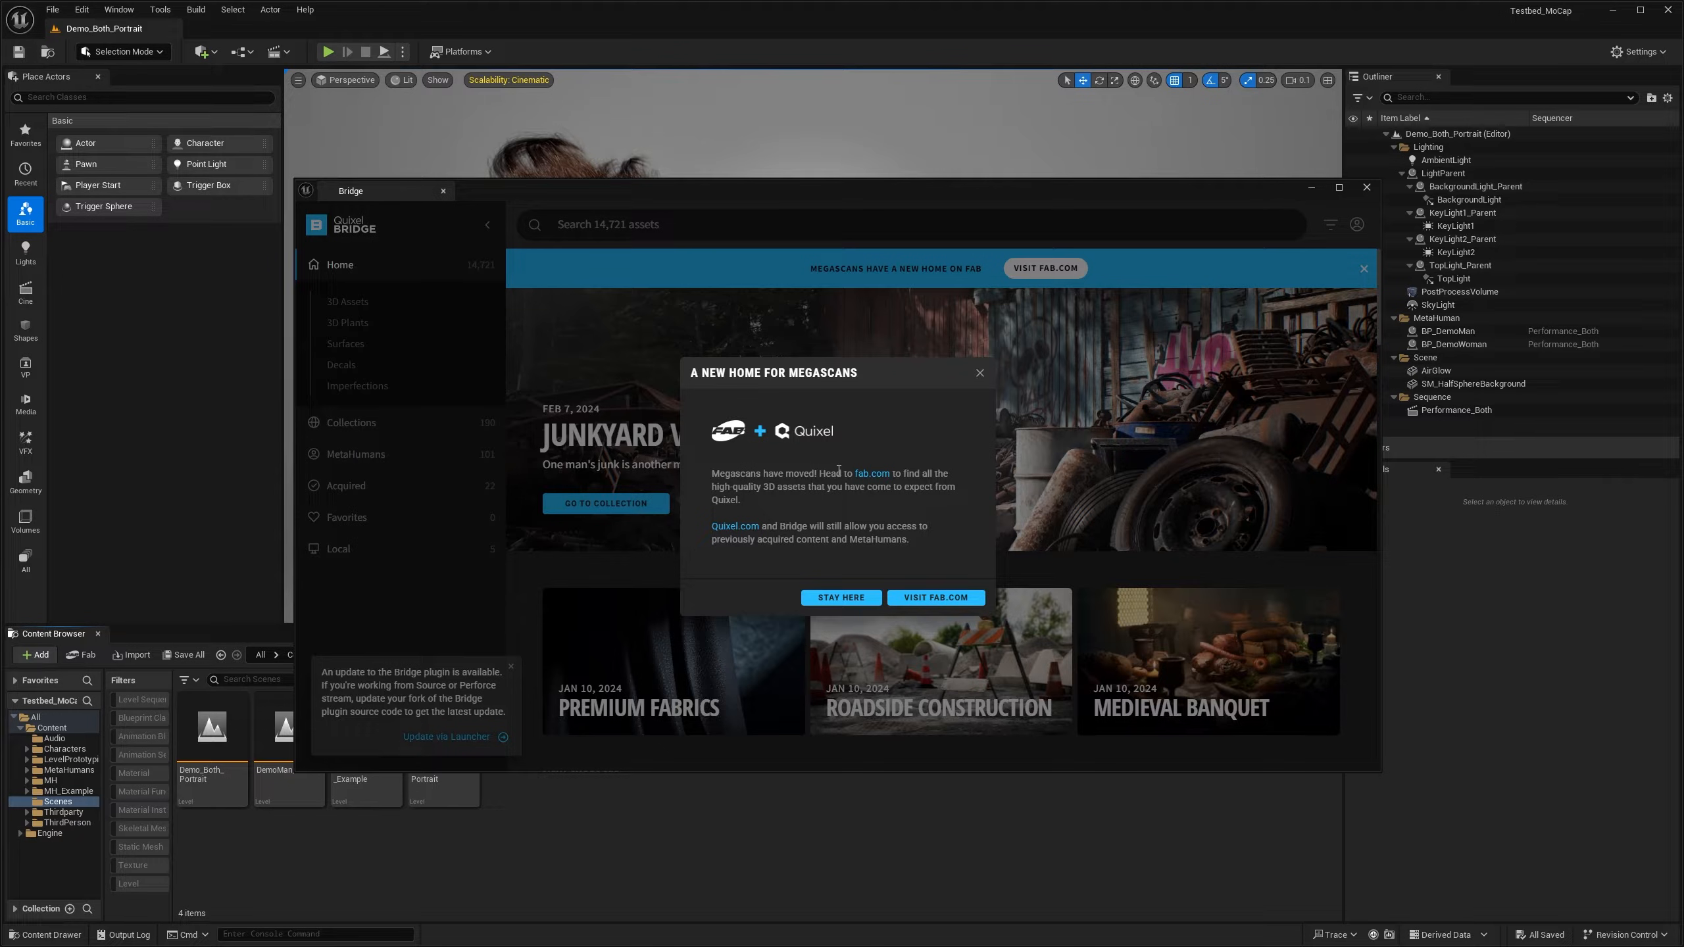
pyautogui.click(834, 599)
pyautogui.click(390, 456)
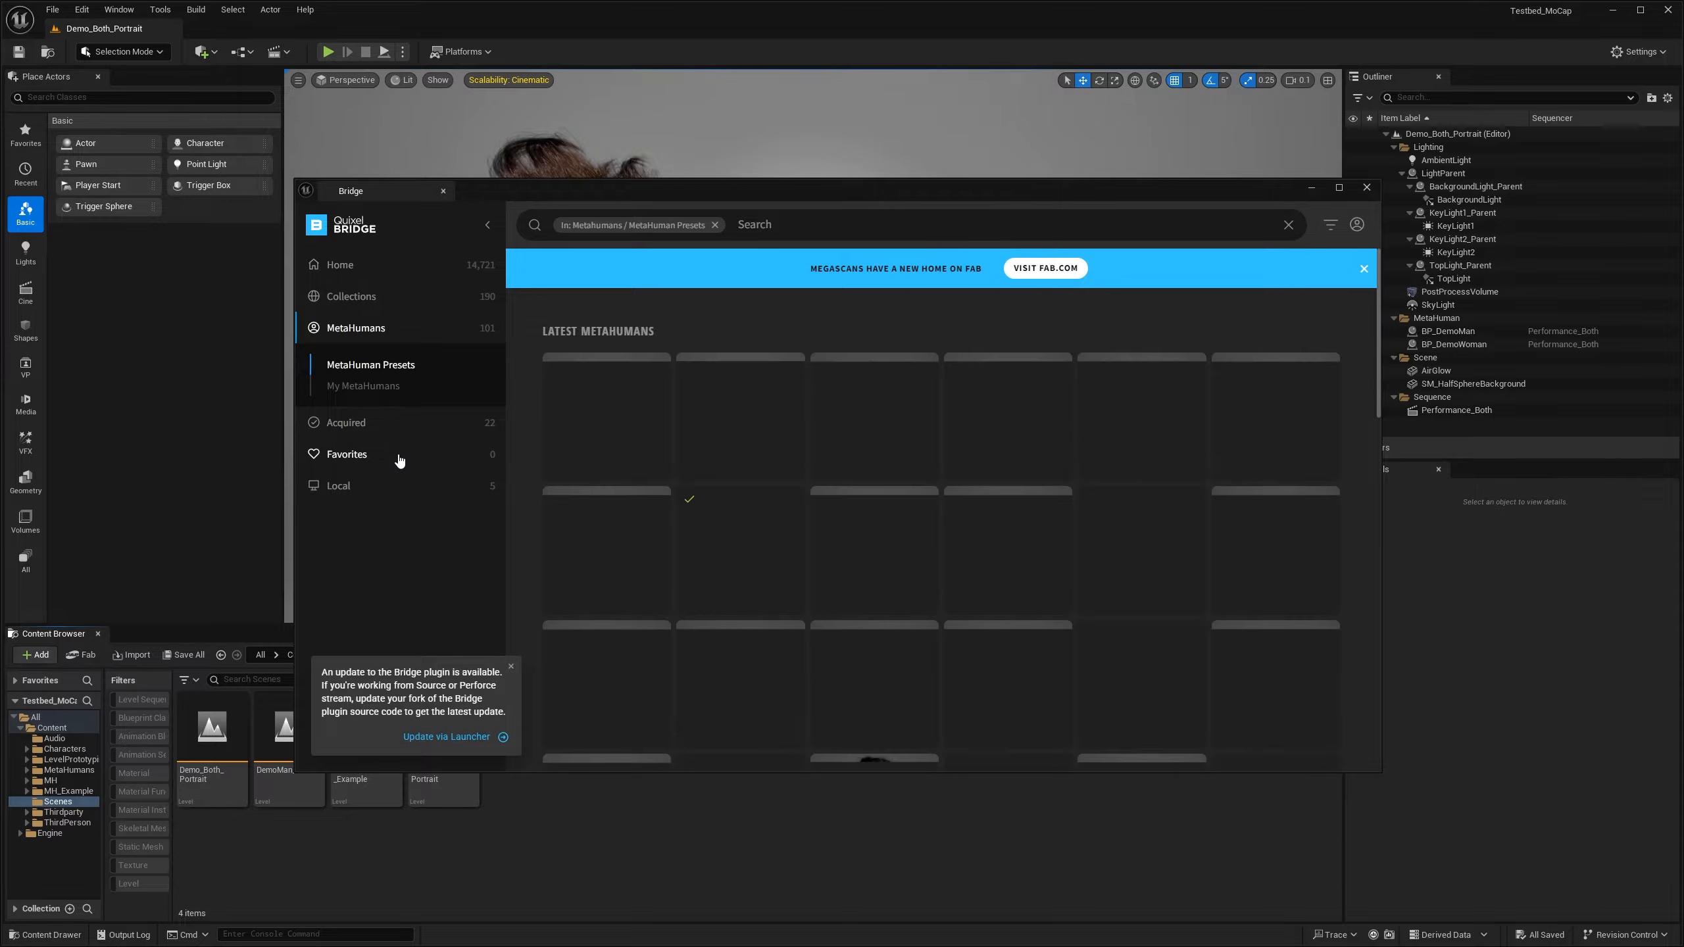
pyautogui.click(382, 392)
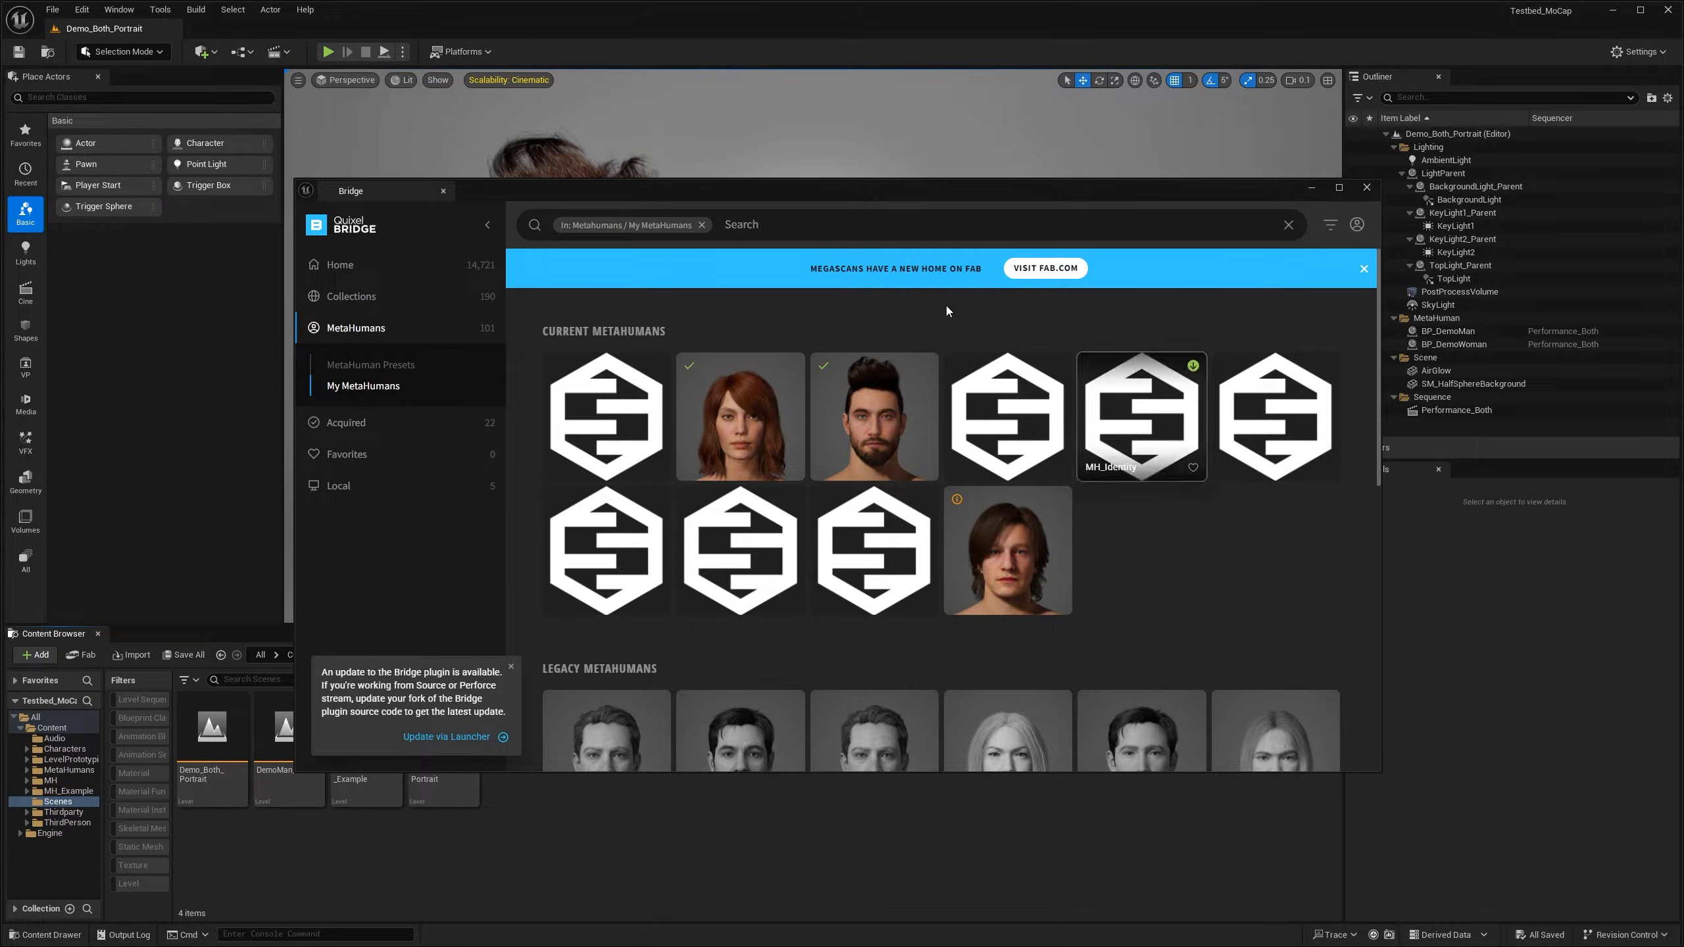
# Step: Select the DemoWoman MetaHuman and look at its available download quality options
pyautogui.click(757, 394)
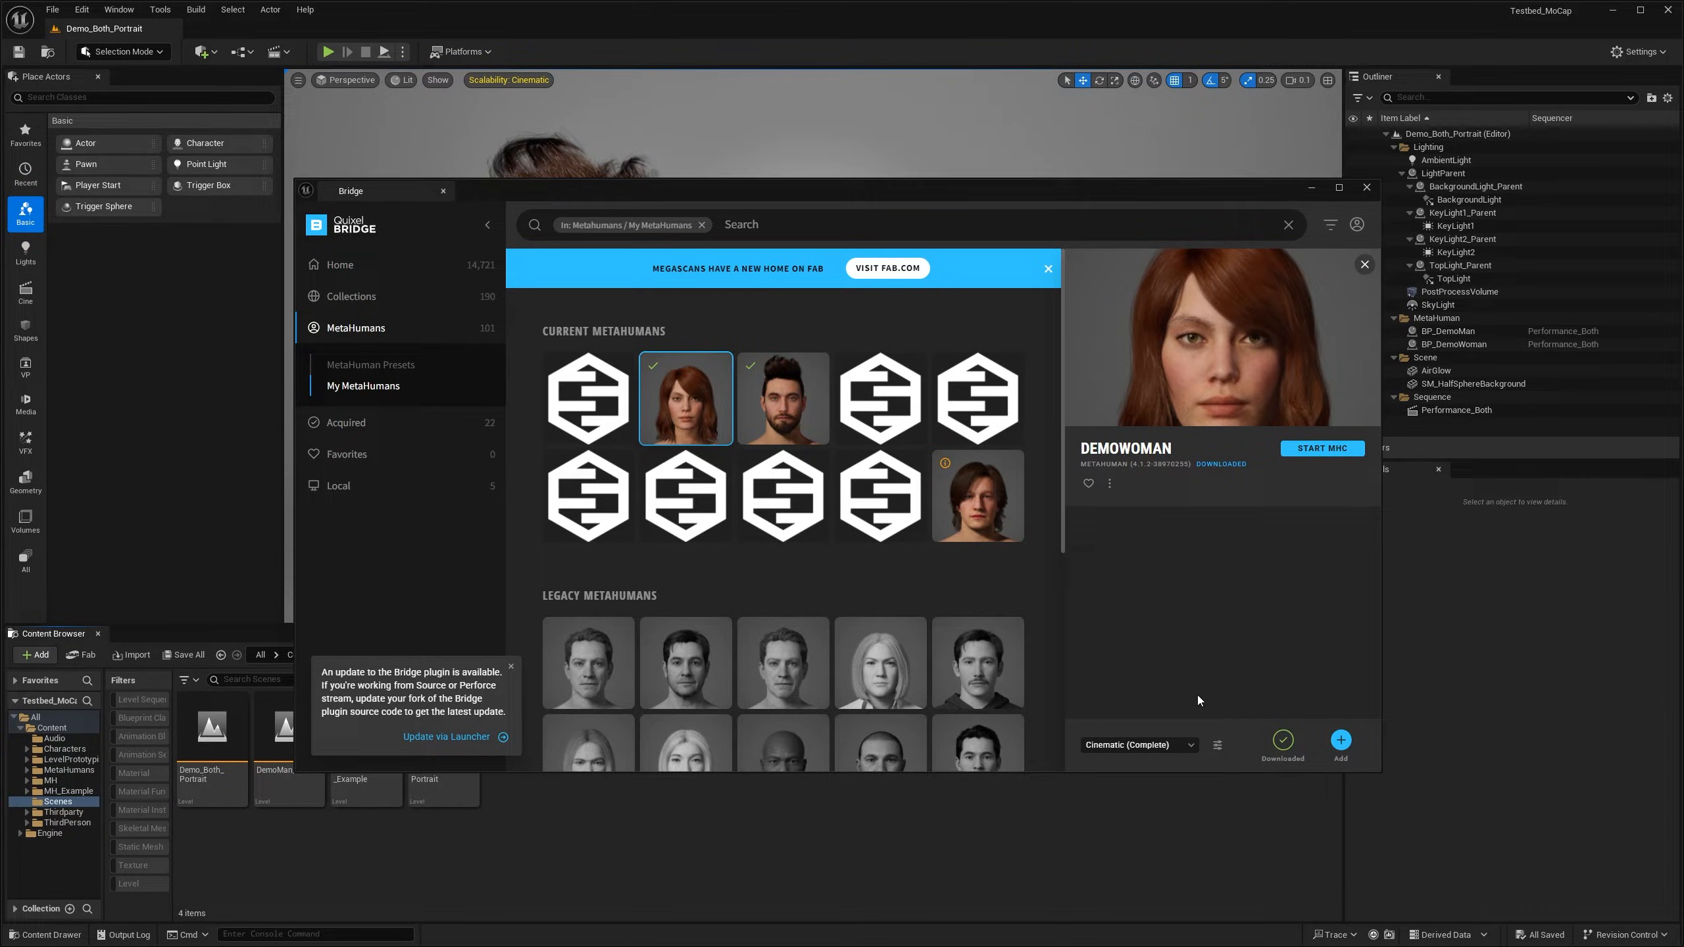
pyautogui.click(1188, 752)
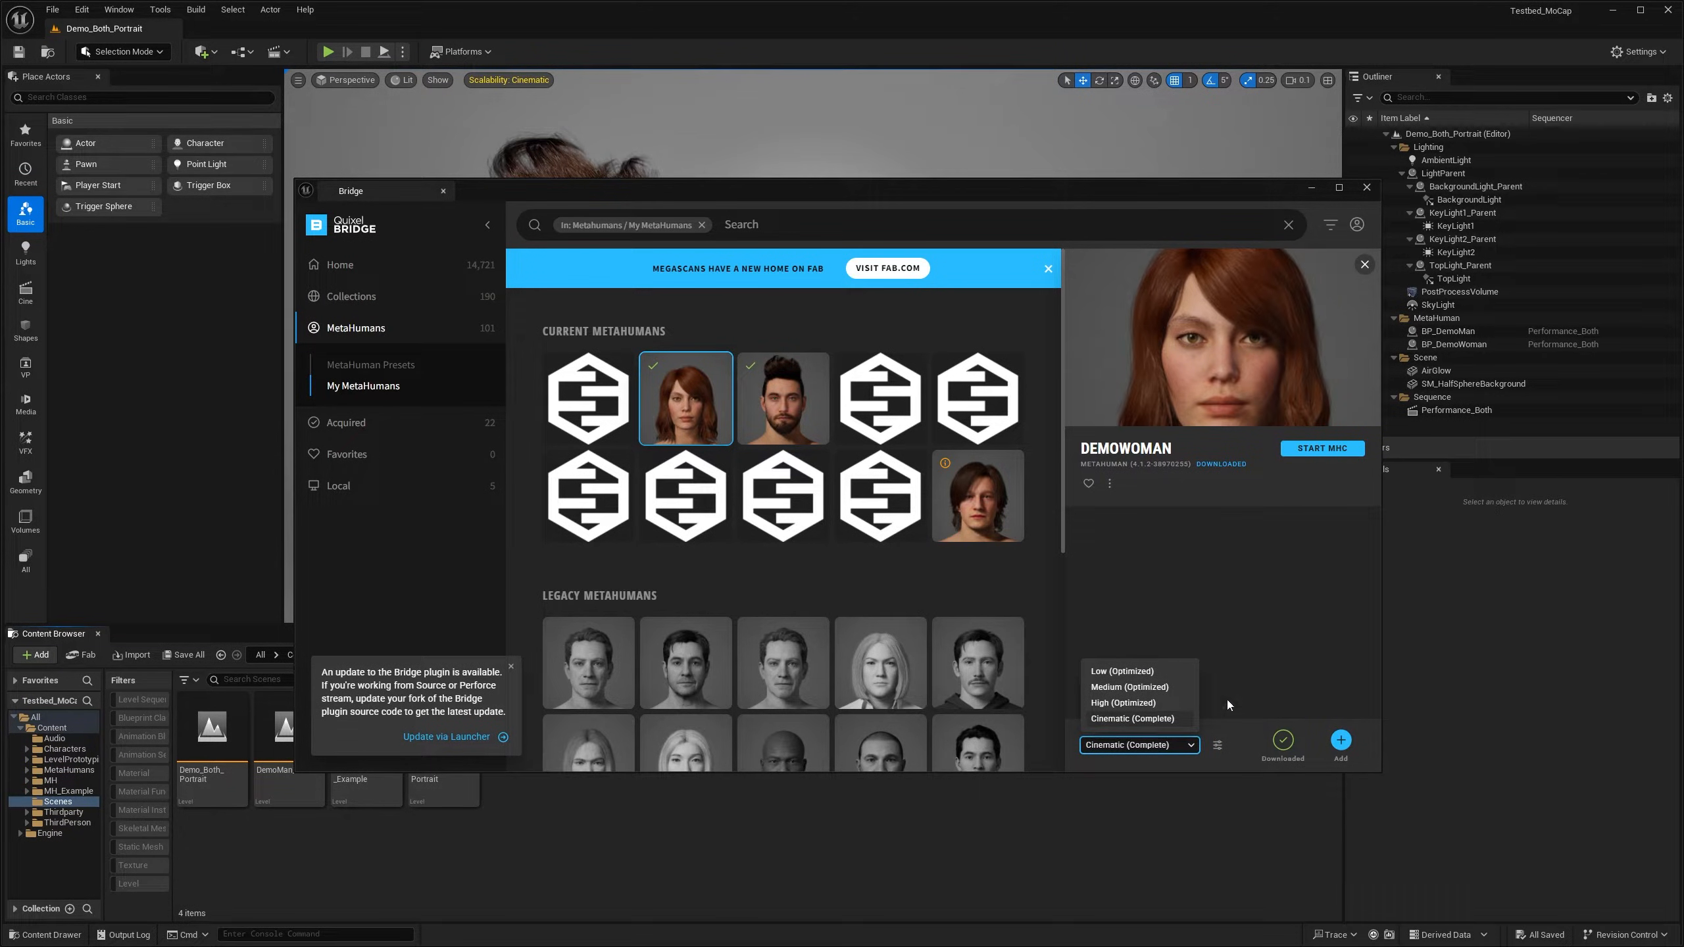
pyautogui.click(1242, 679)
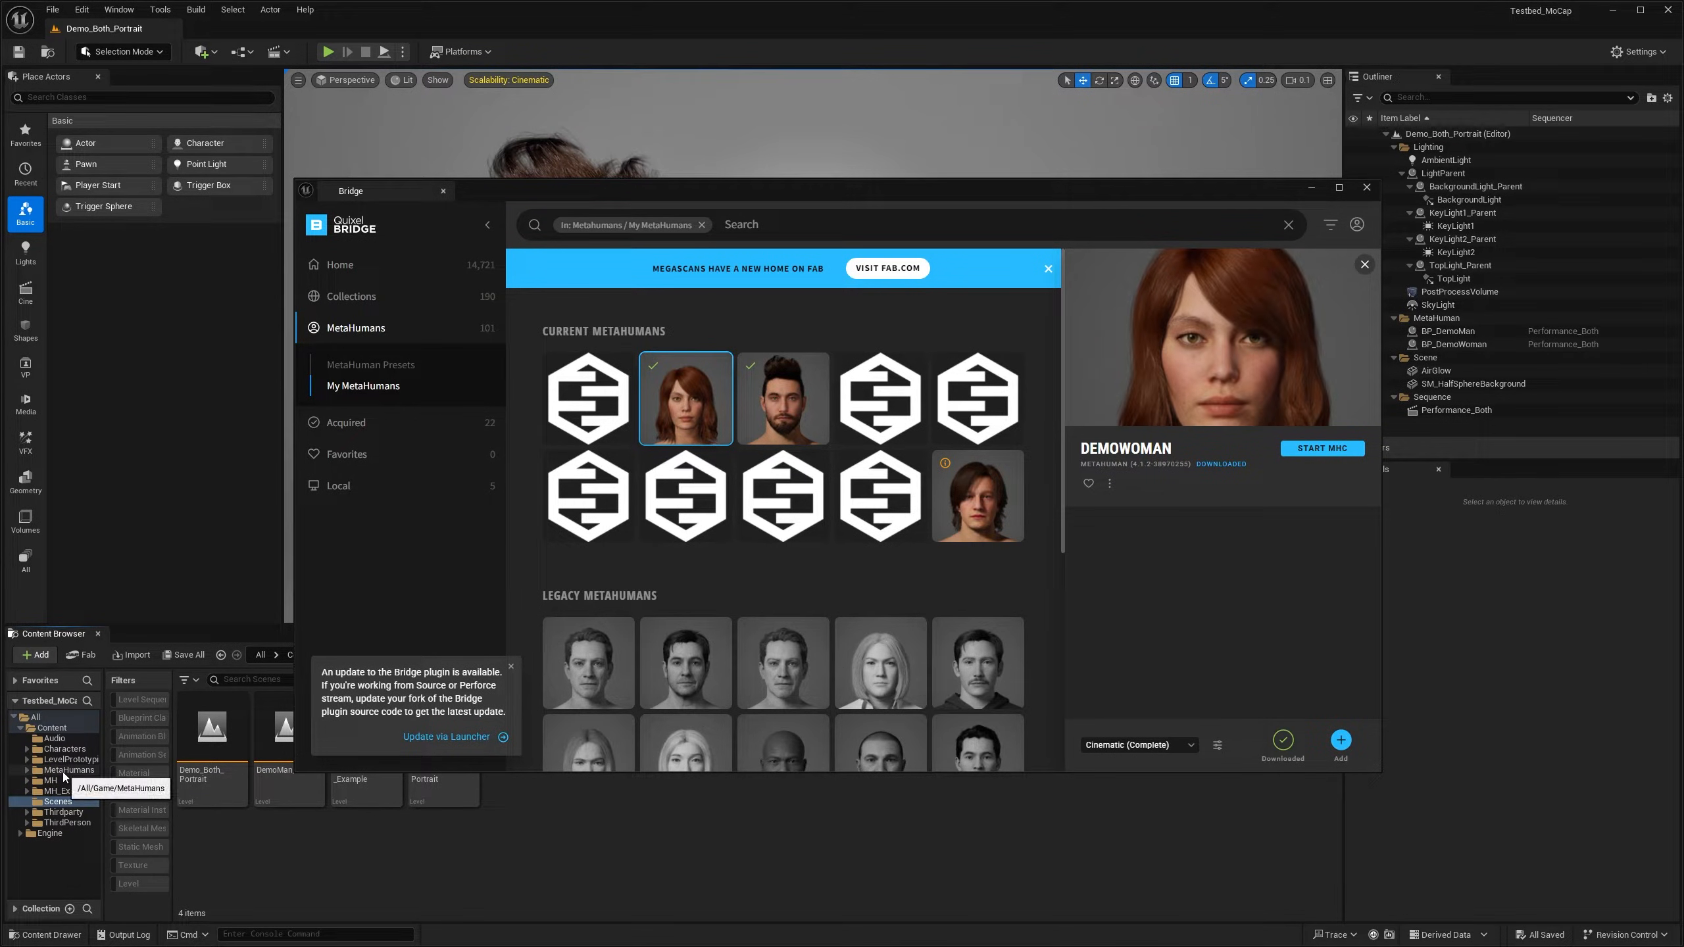
# Step: Expand the MetaHumans content folder to examine its character subfolders
pyautogui.click(27, 770)
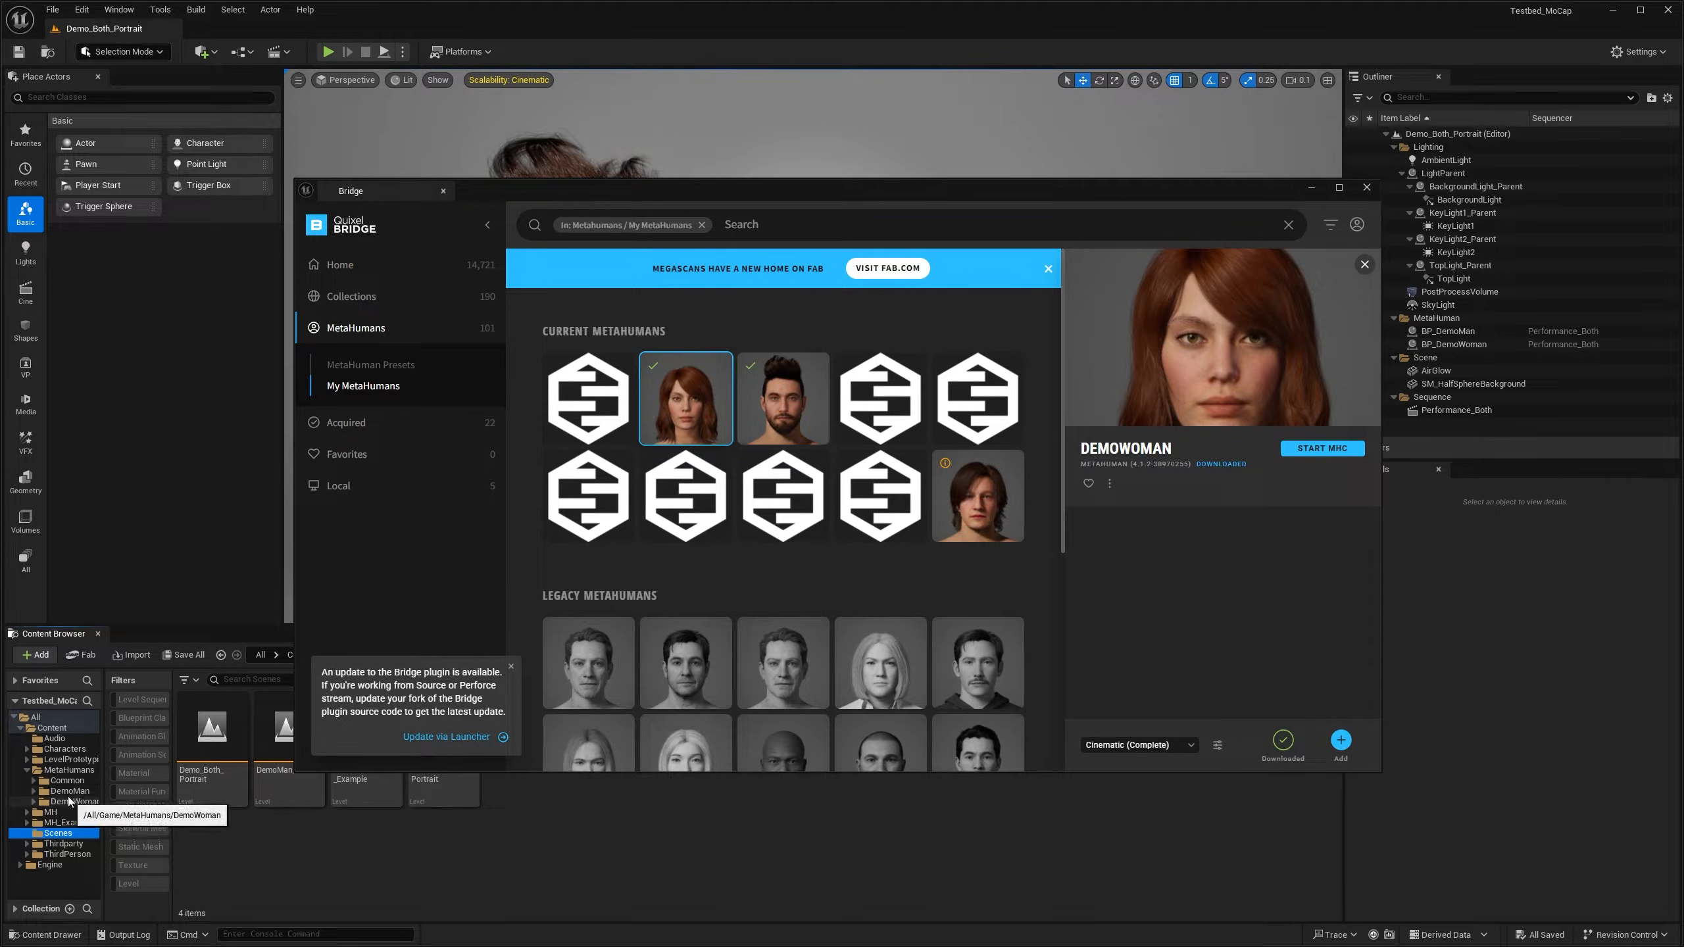
pyautogui.moveTo(104, 799); pyautogui.dragTo(109, 798)
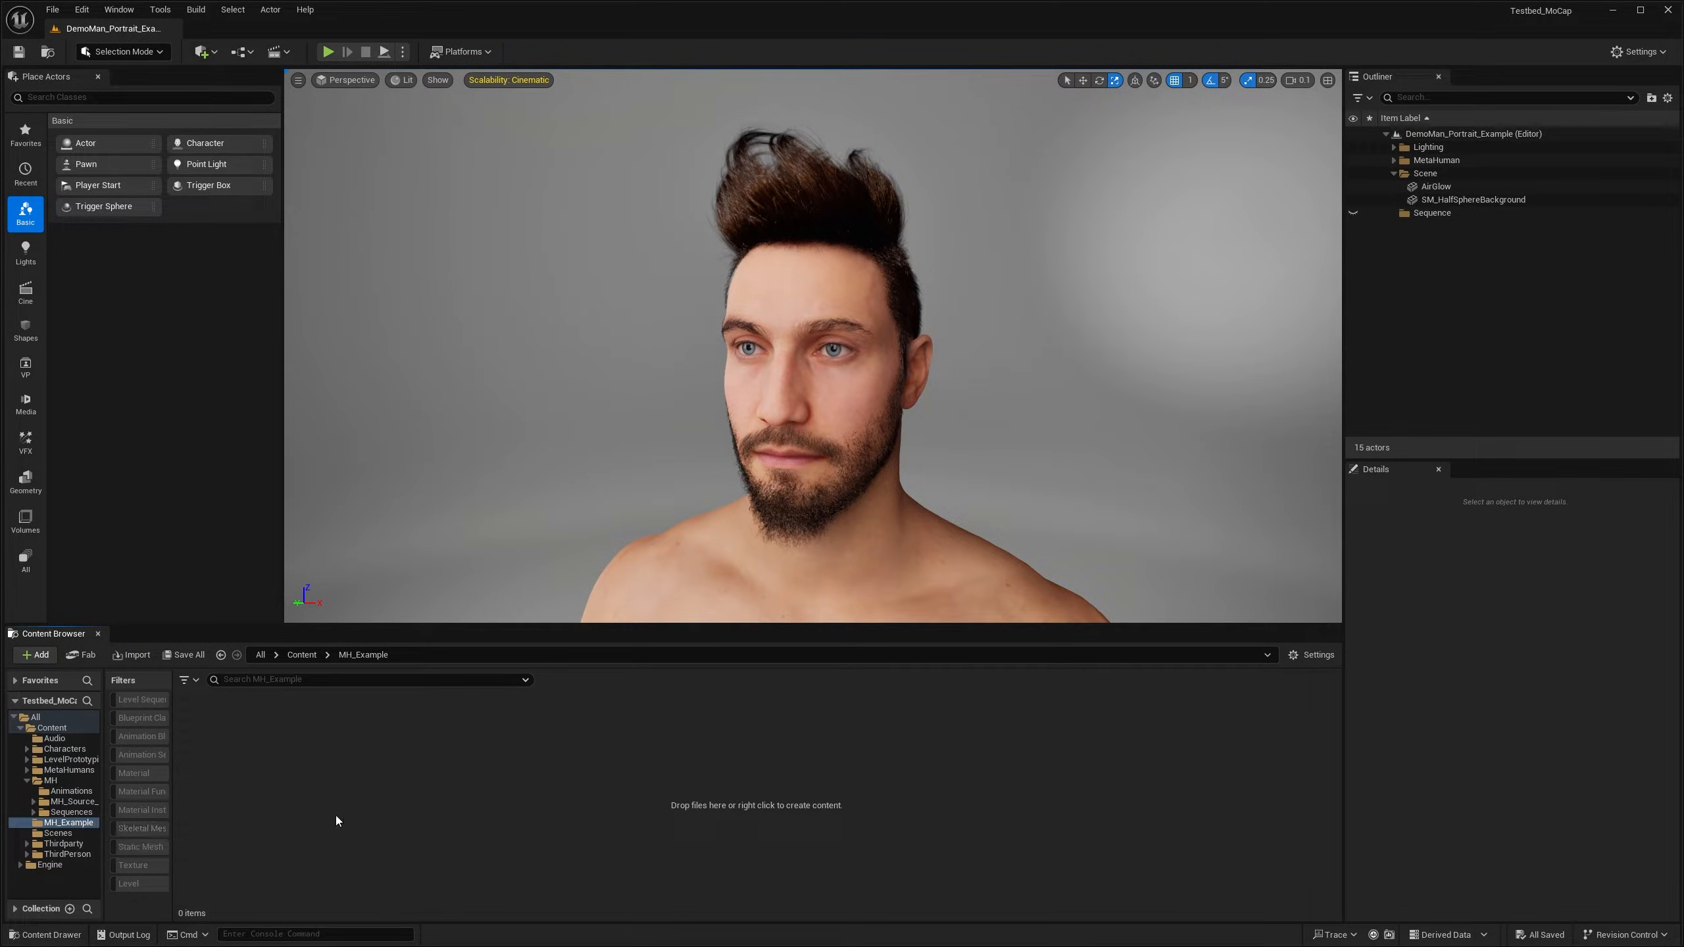
# Step: Create a MetaHuman Animator Capture Source in the MH_Example folder and name it MH_Source
pyautogui.rightClick(454, 813)
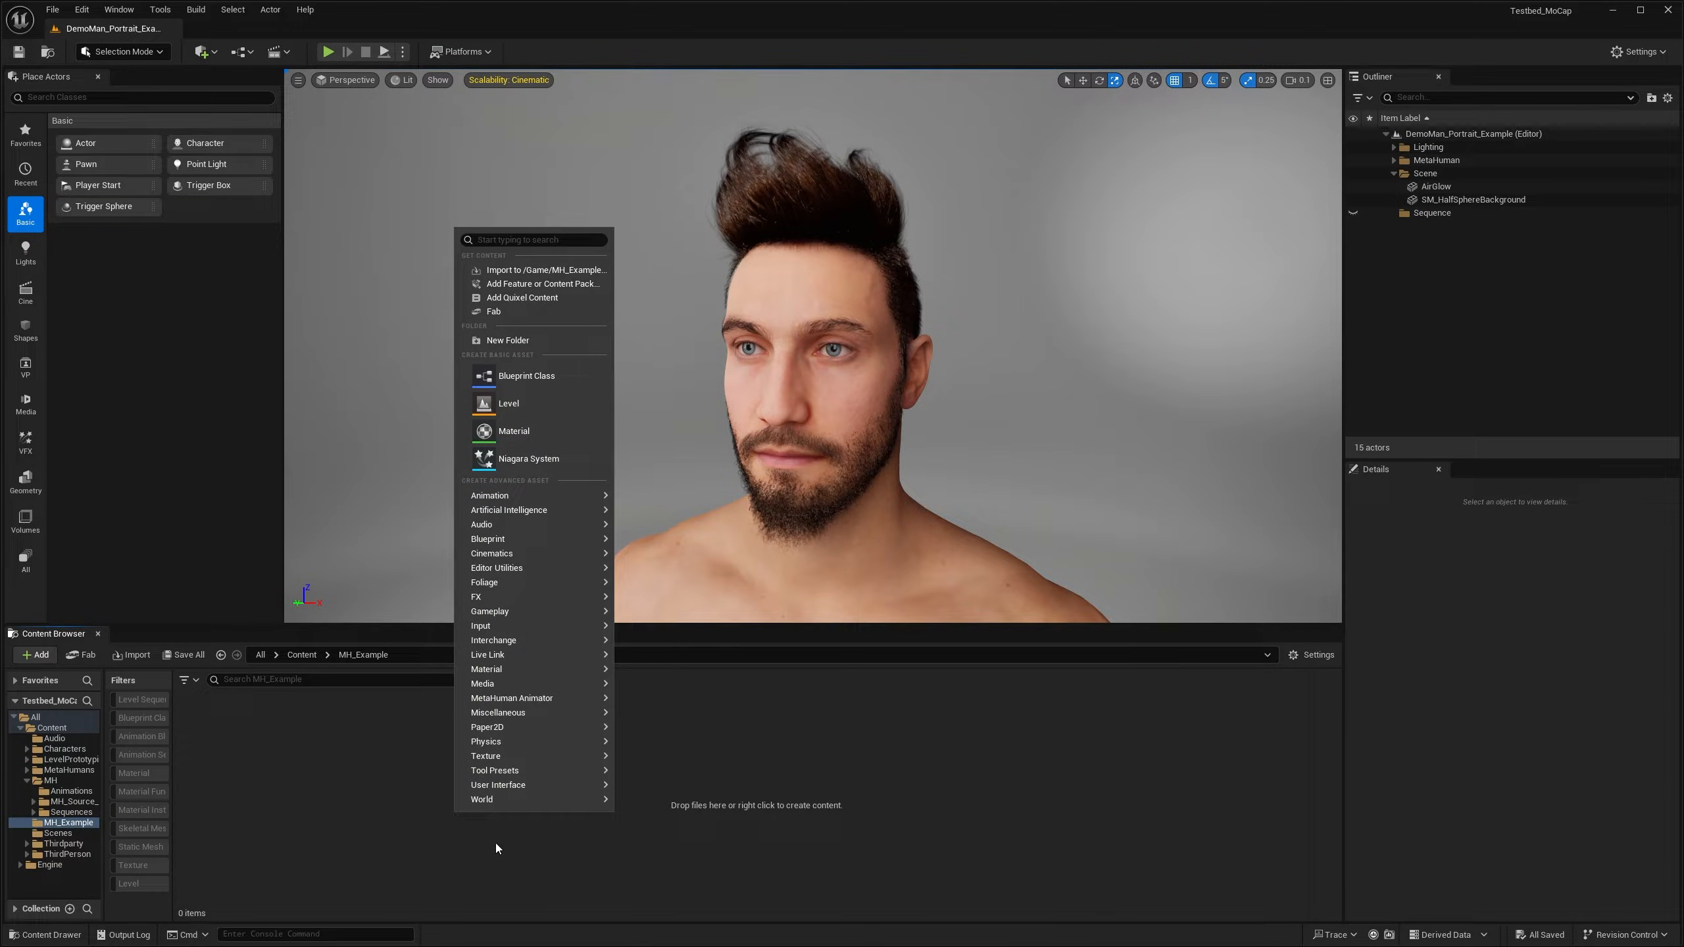
pyautogui.moveTo(558, 702)
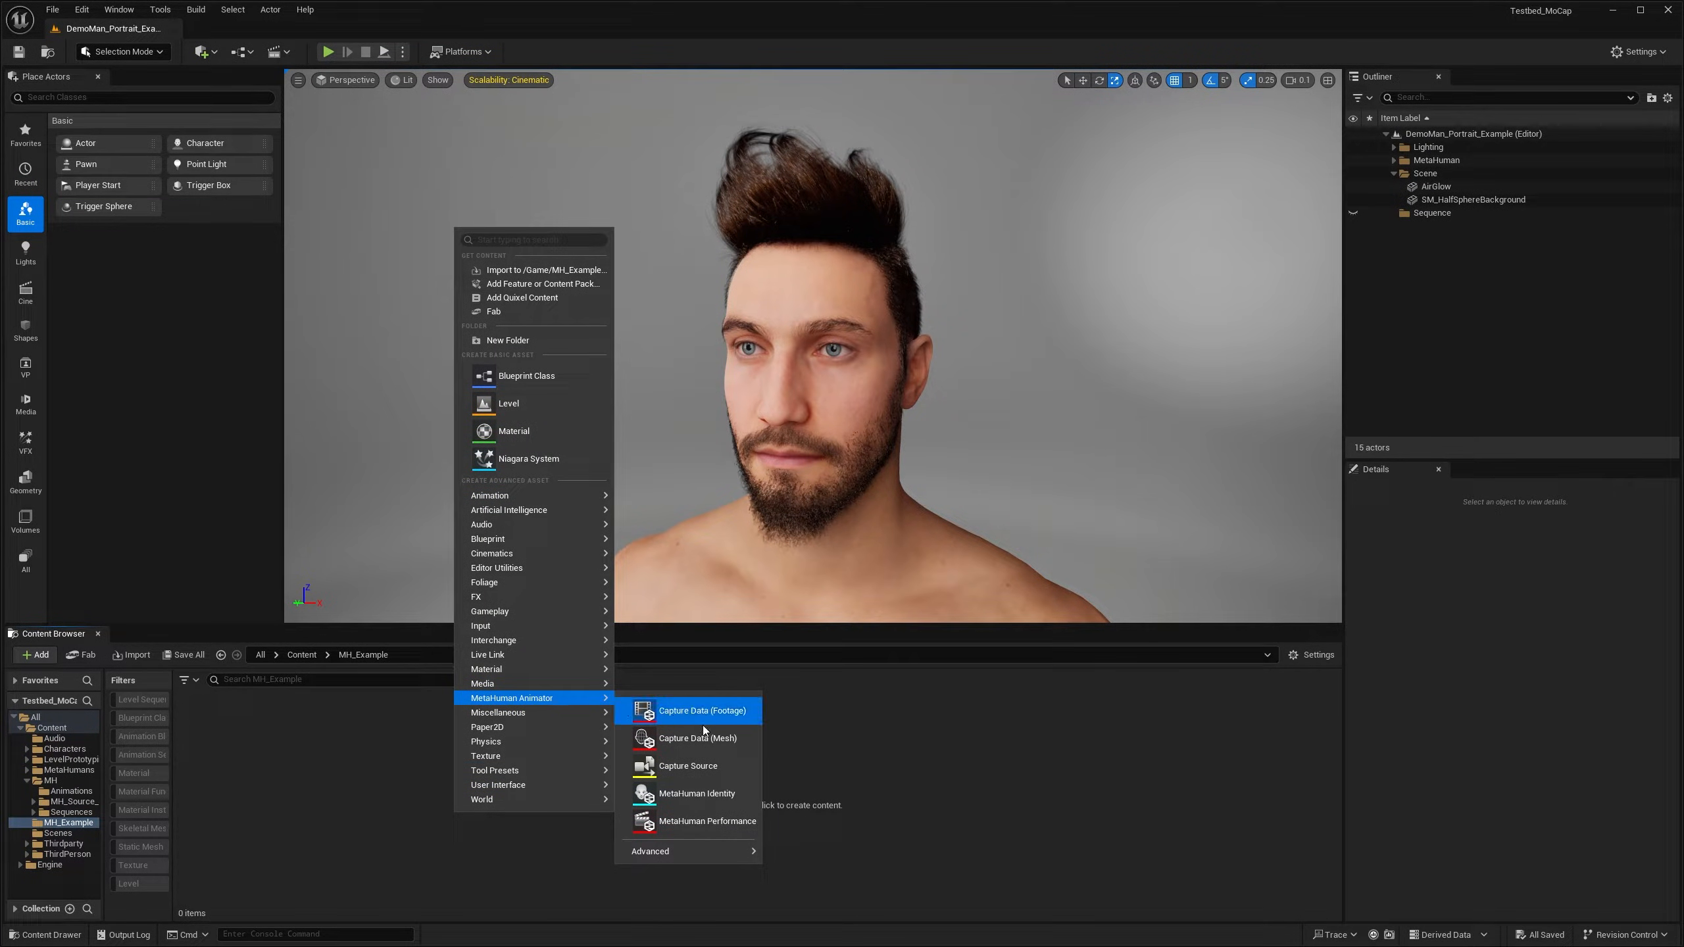
pyautogui.click(676, 767)
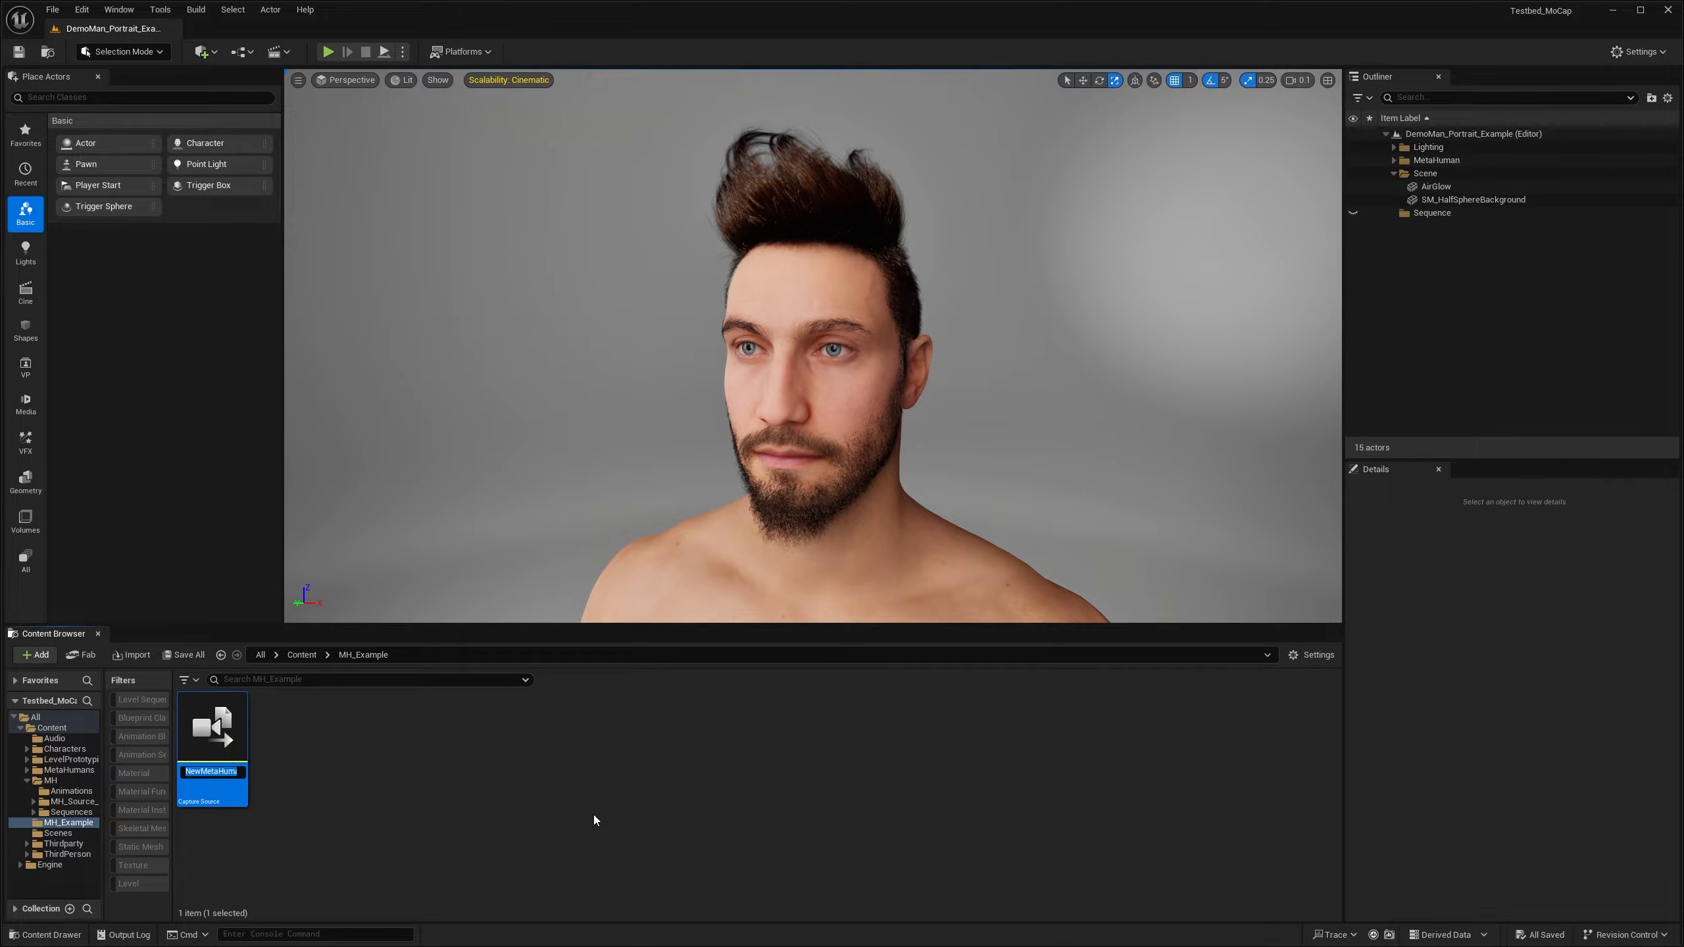
pyautogui.write('MH_Source')
pyautogui.press('Return')
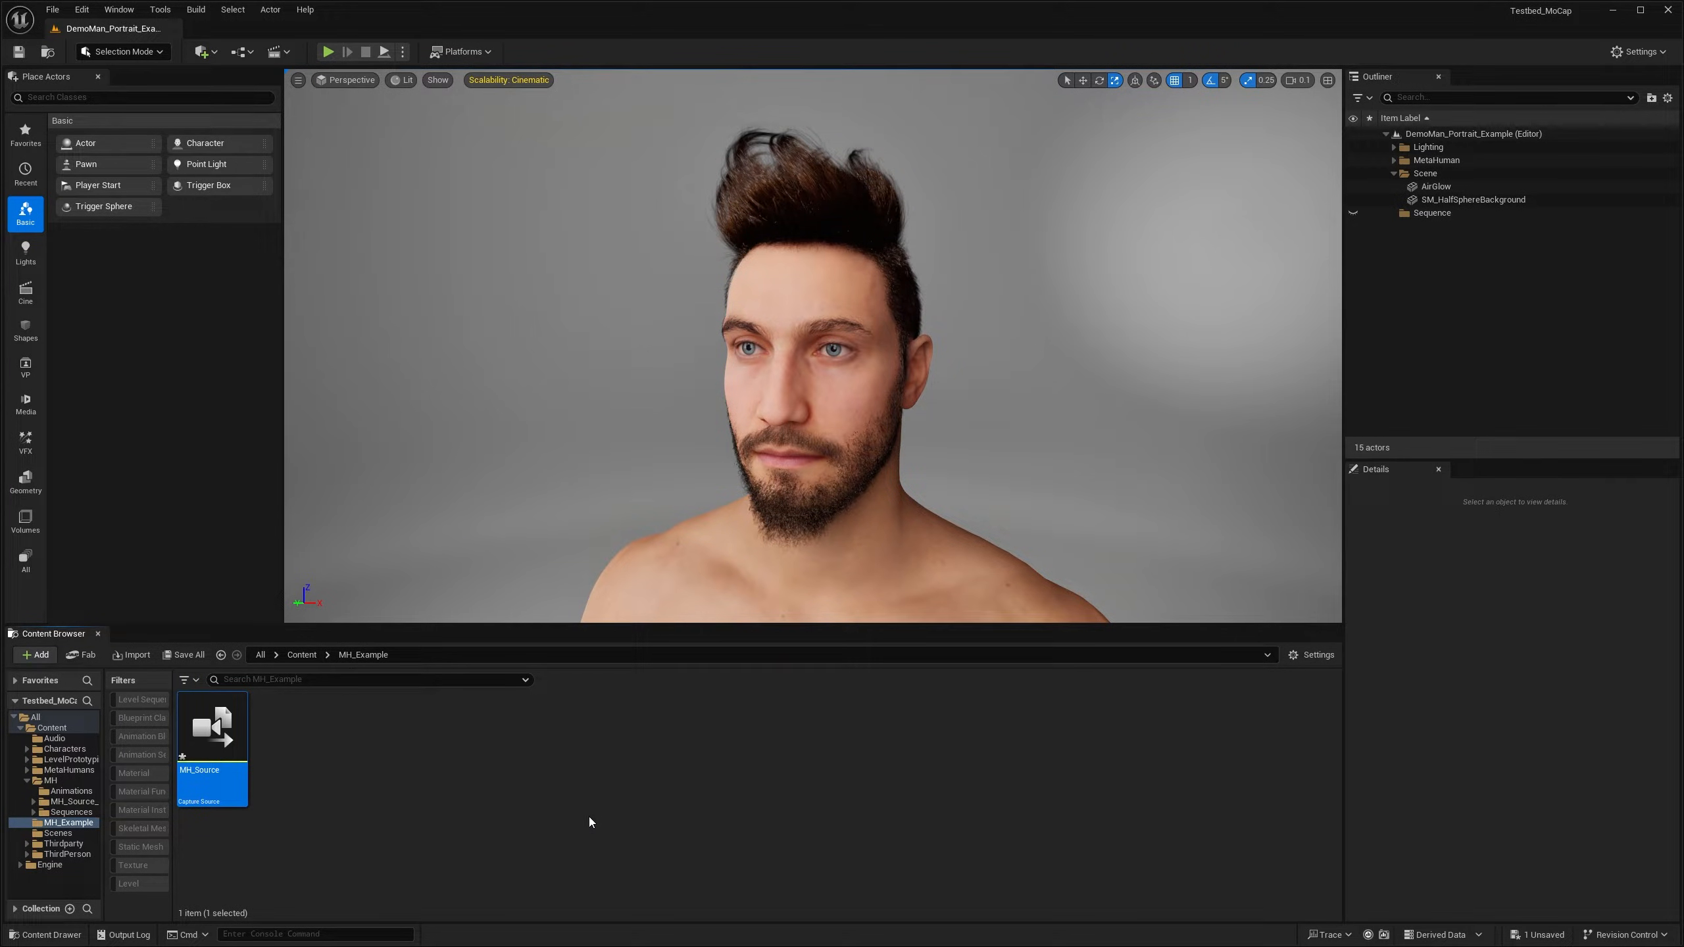
# Step: Open the MH_Source asset and set its Capture Source Type to LiveLinkFace Connection
pyautogui.doubleClick(226, 736)
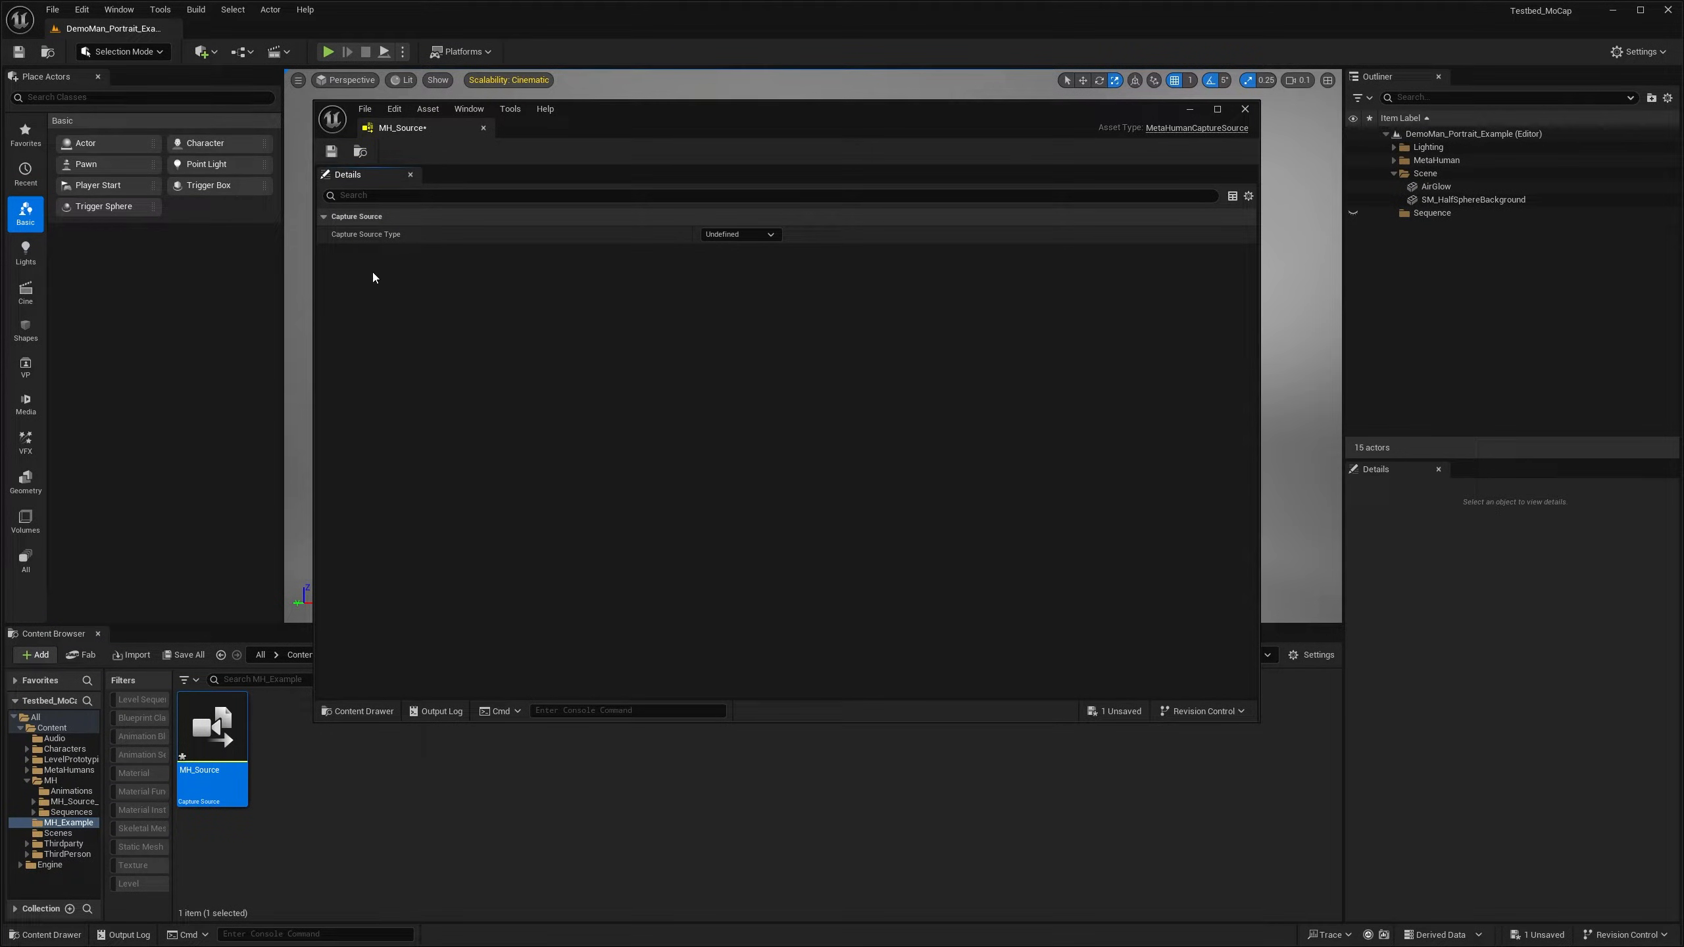
pyautogui.click(764, 234)
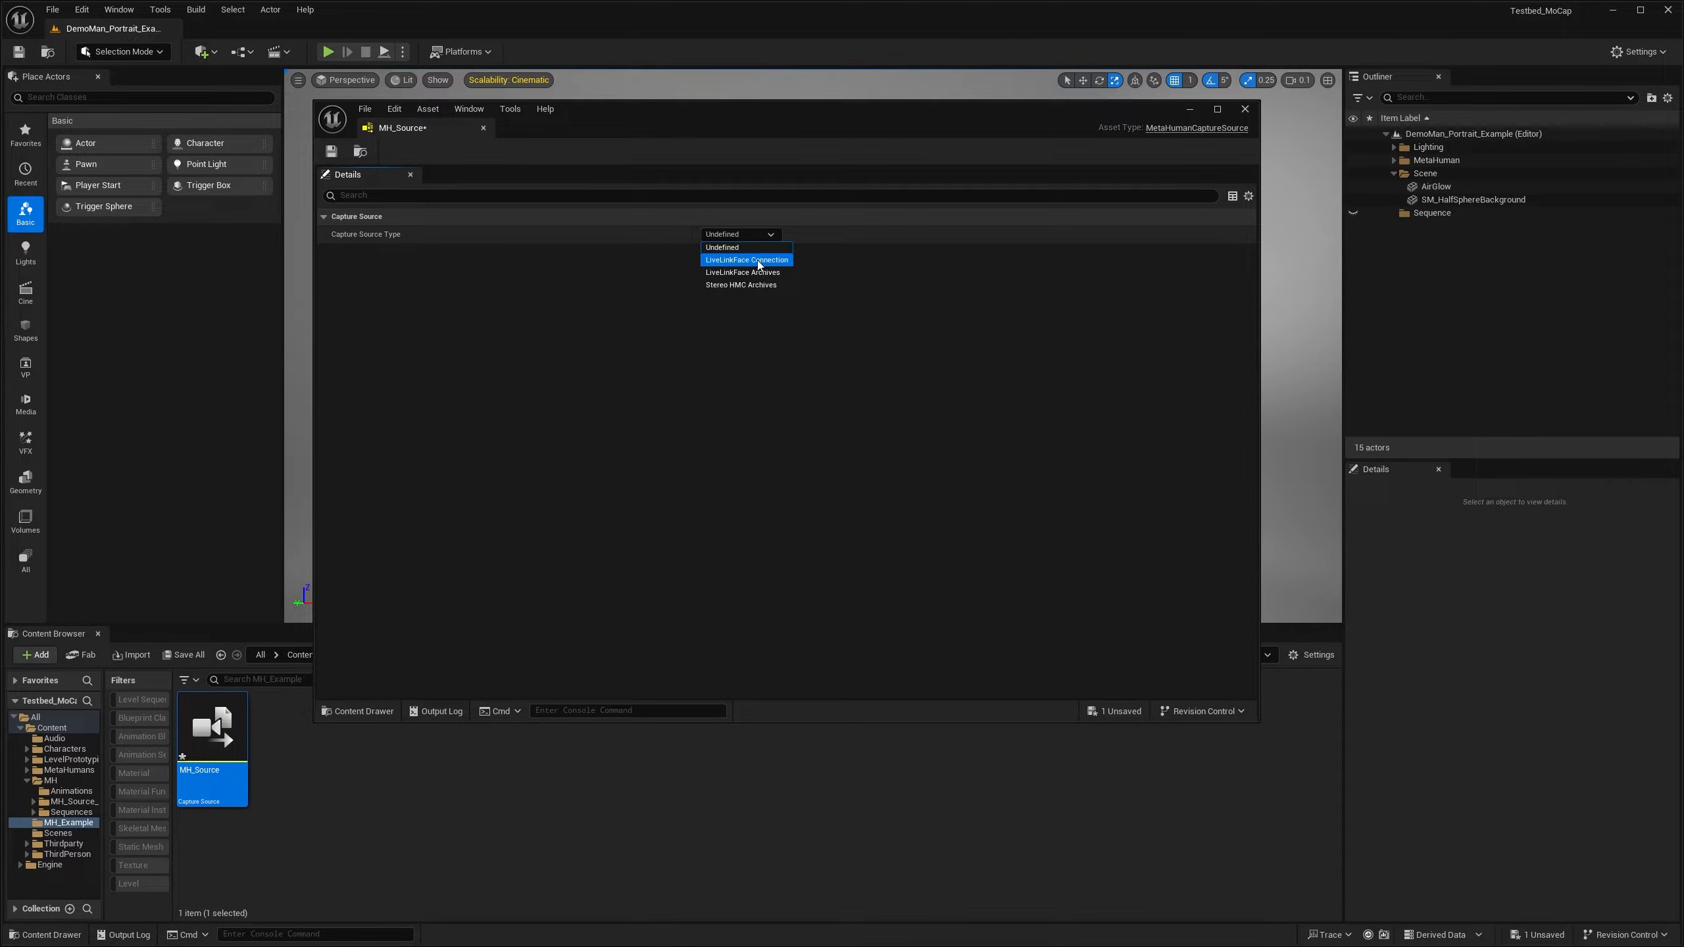
pyautogui.click(762, 260)
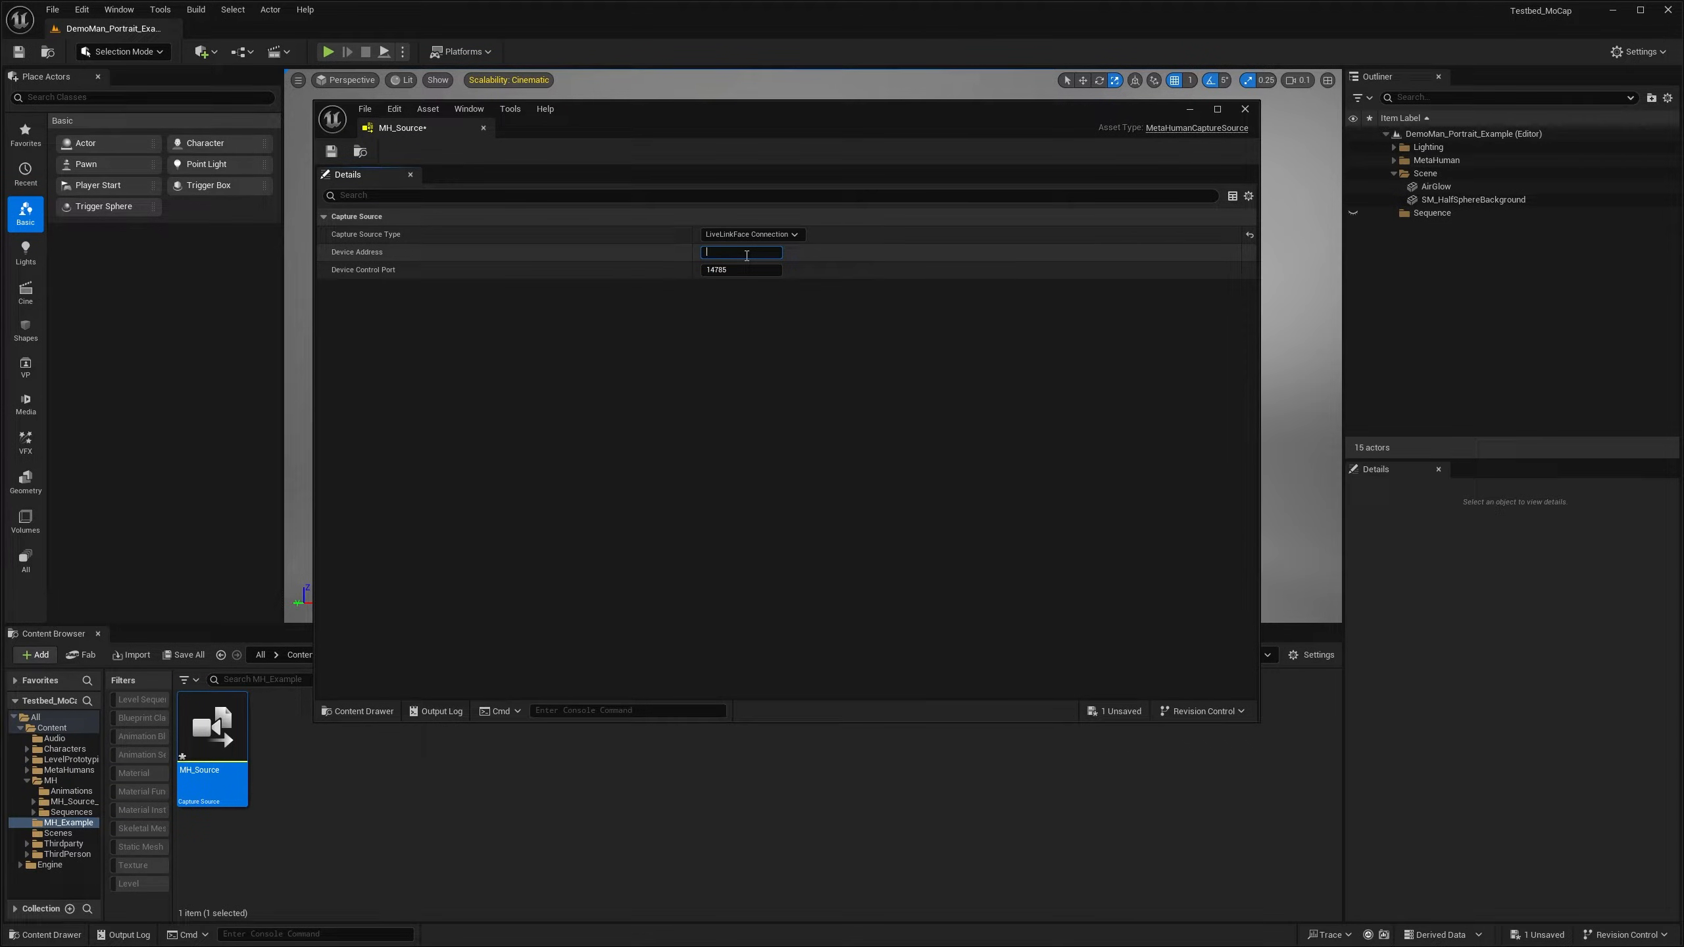
# Step: Set the MH_Source Device Address to 192.168.0.20 and close the asset editor
pyautogui.write('192.16')
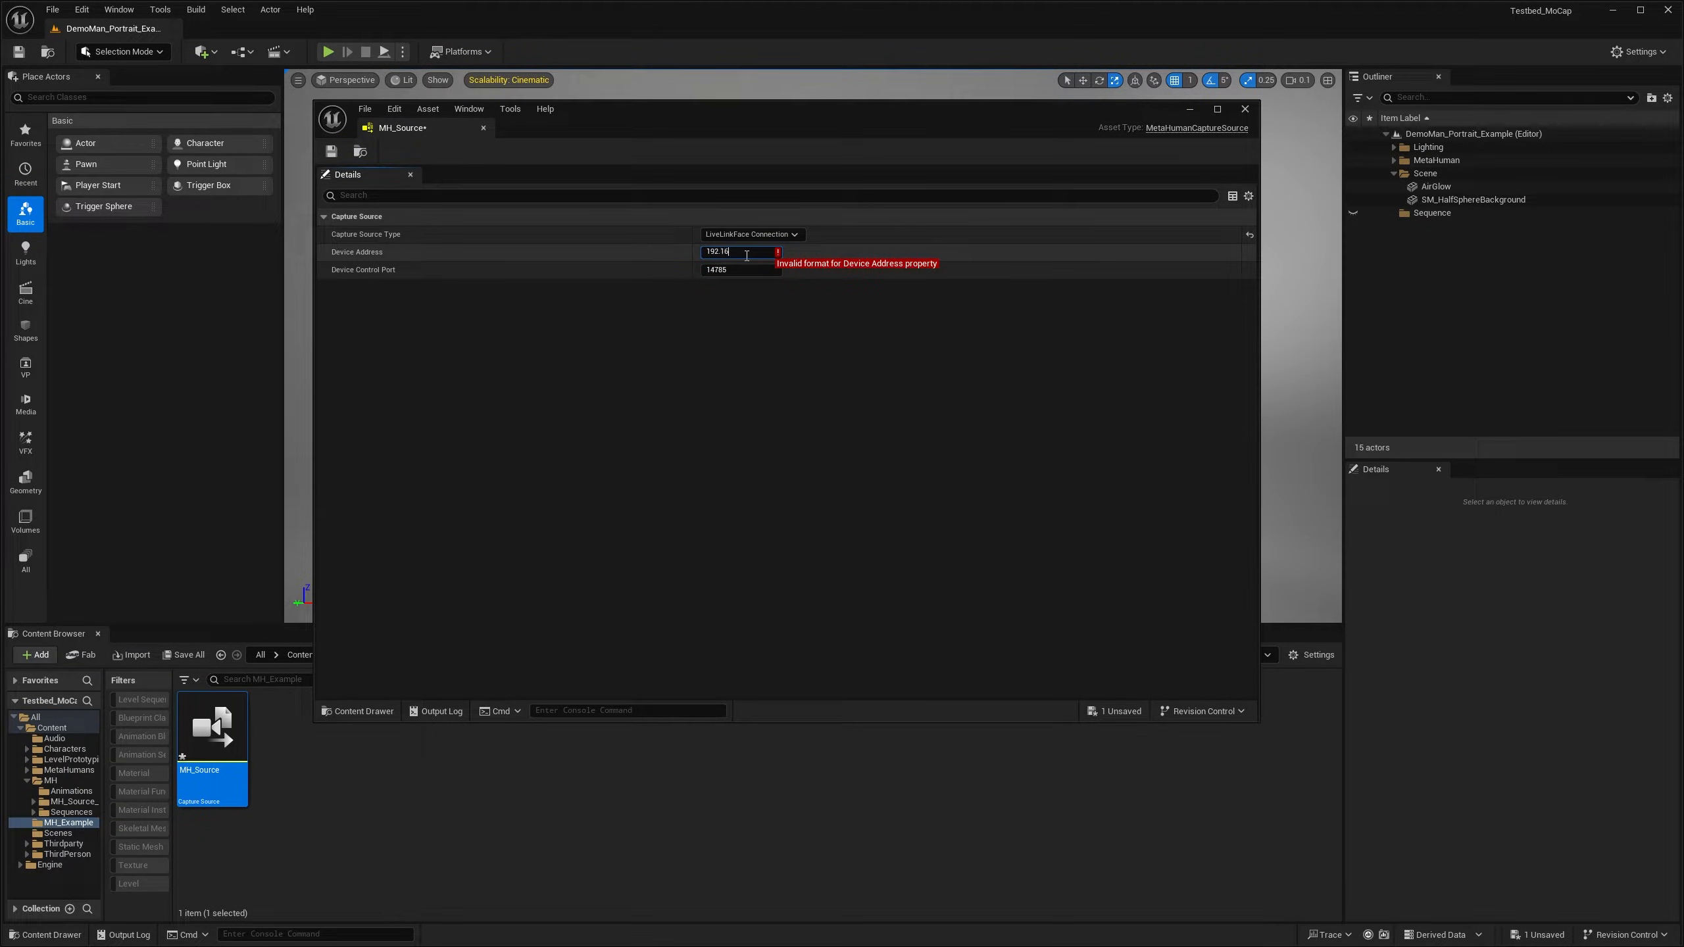
pyautogui.write('8.0.20')
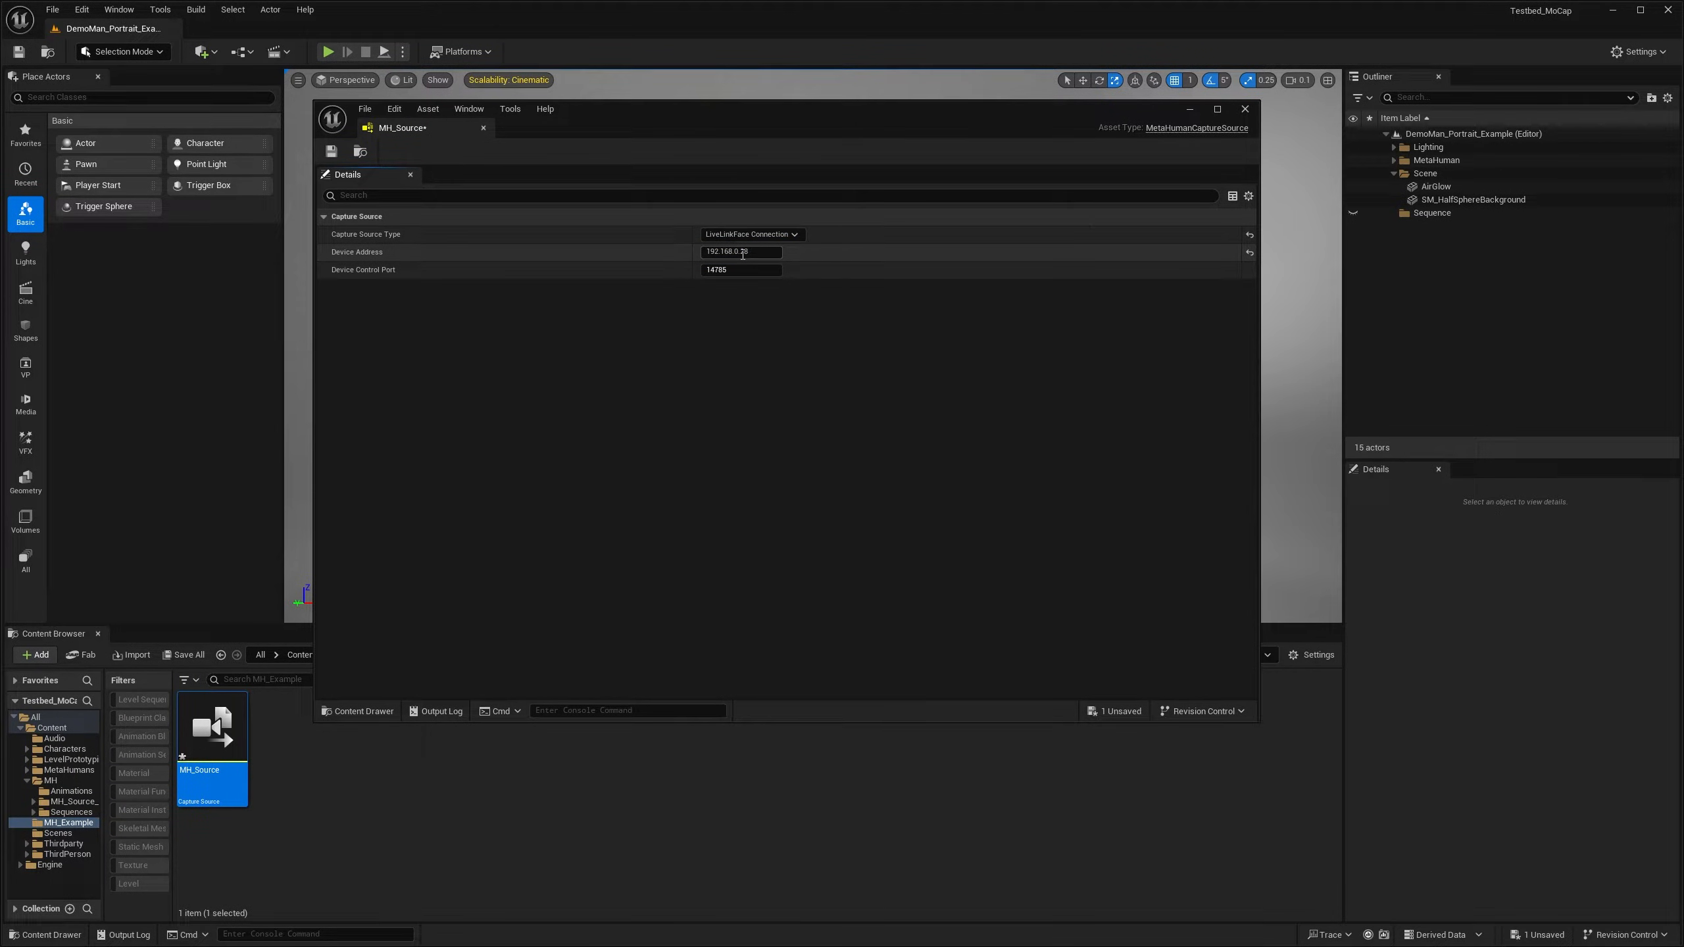
pyautogui.click(1250, 111)
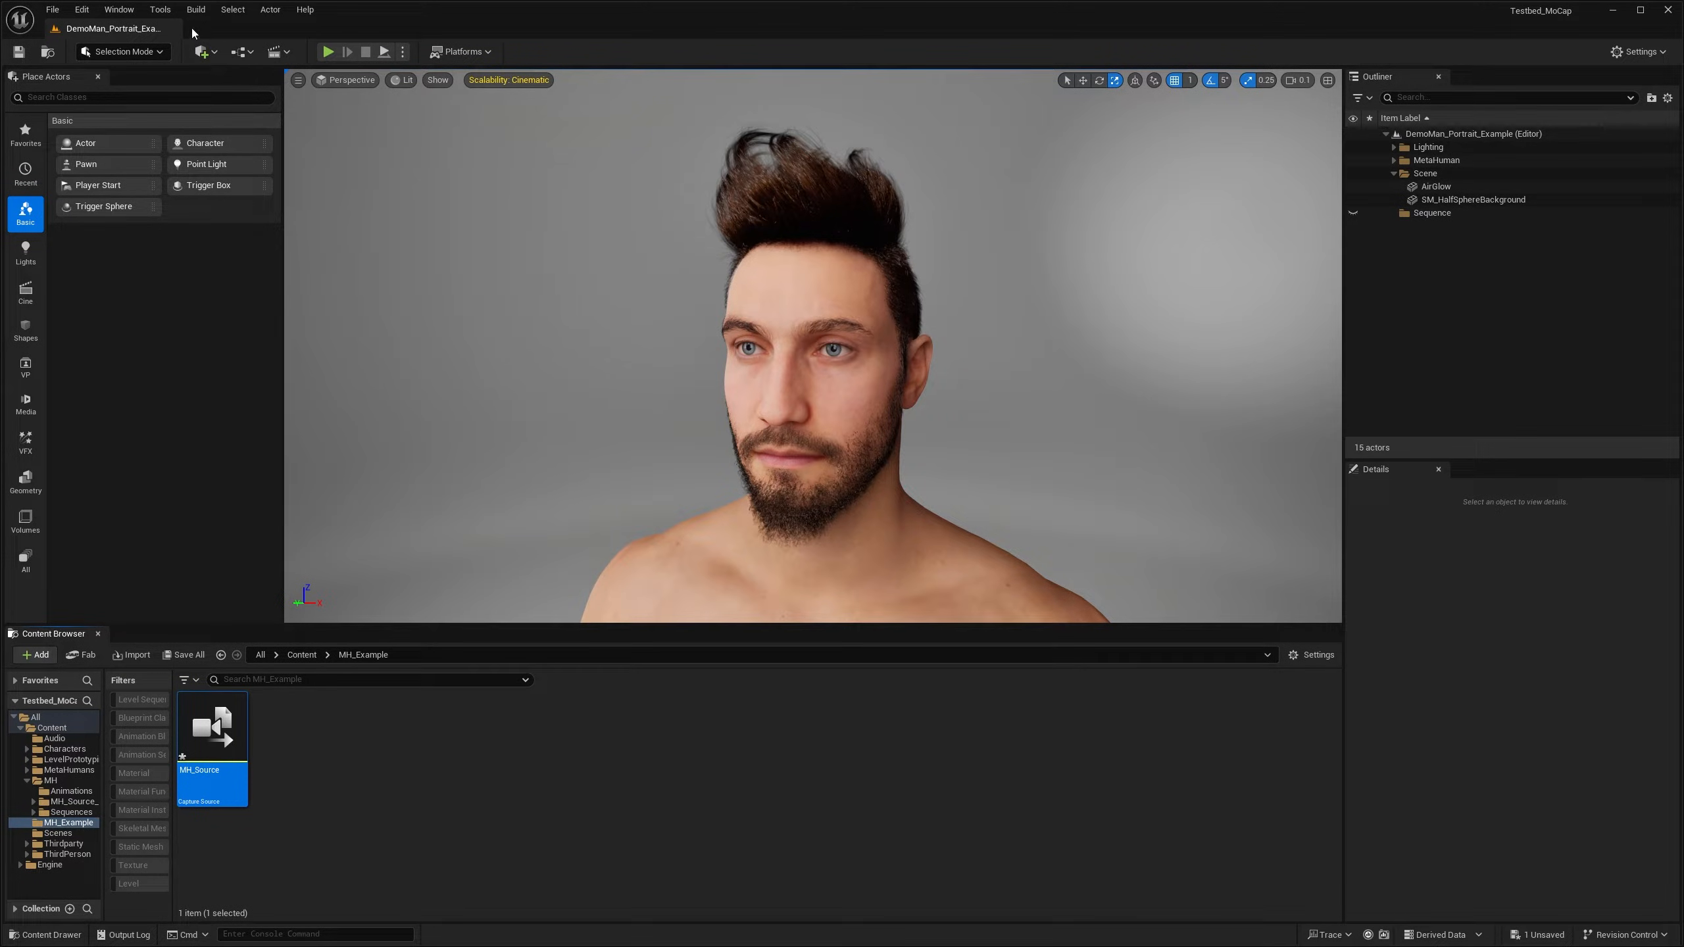
# Step: Open Capture Manager and load the footage takes of the second MH_Source capture source
pyautogui.click(166, 15)
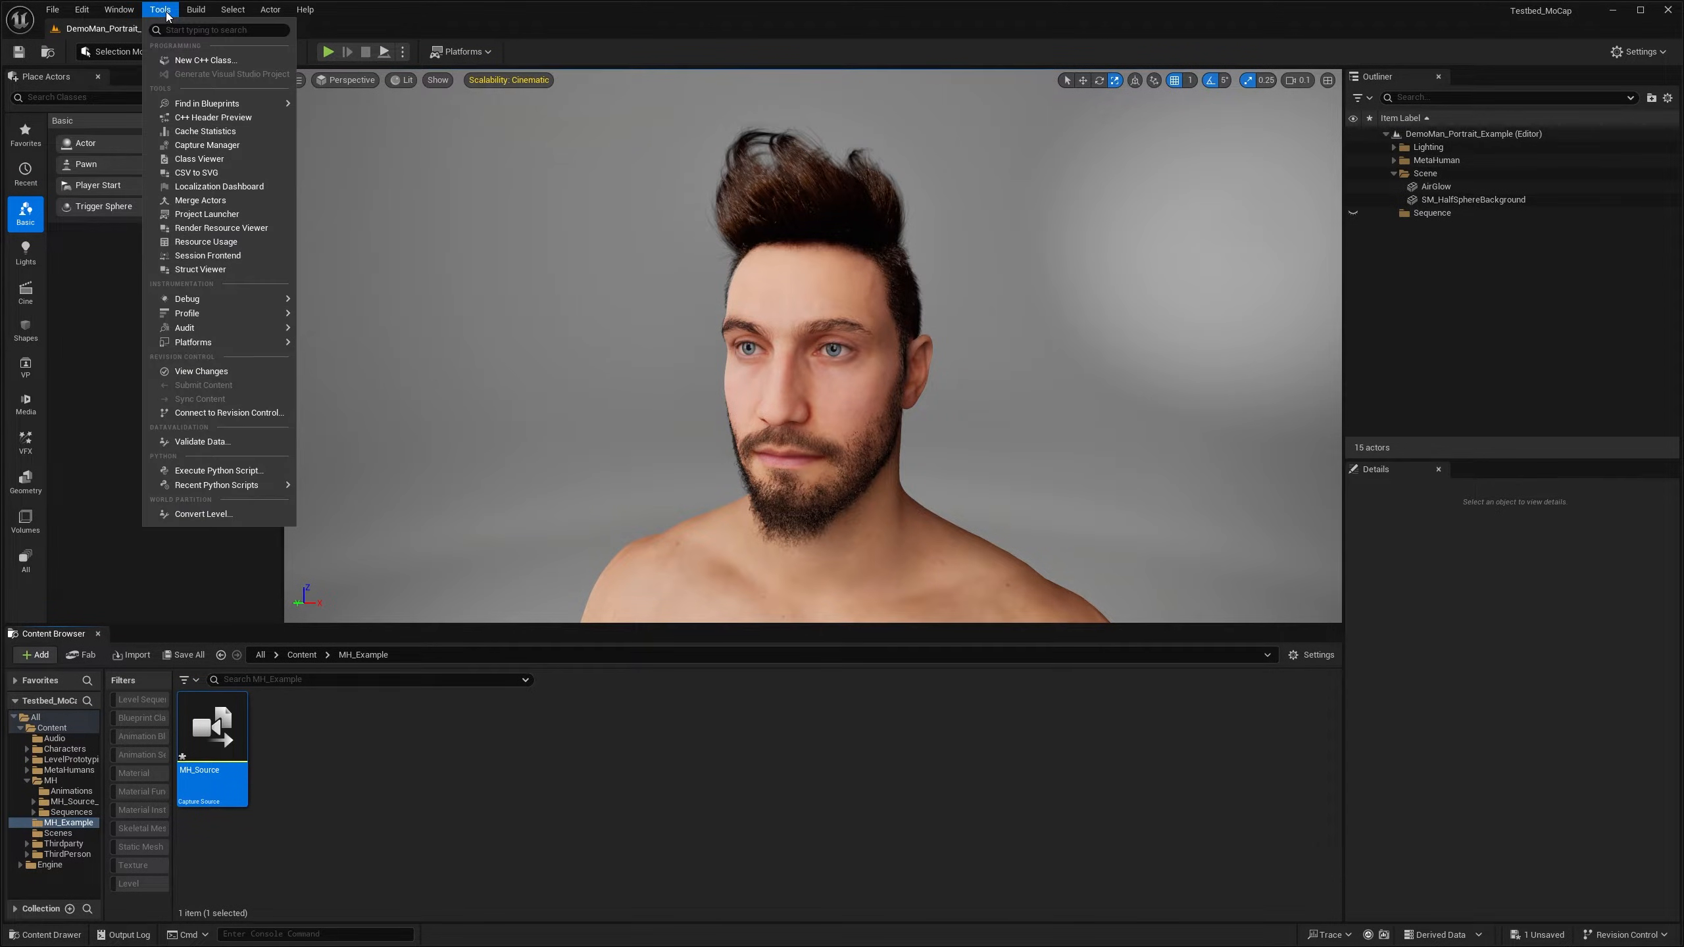
pyautogui.click(221, 147)
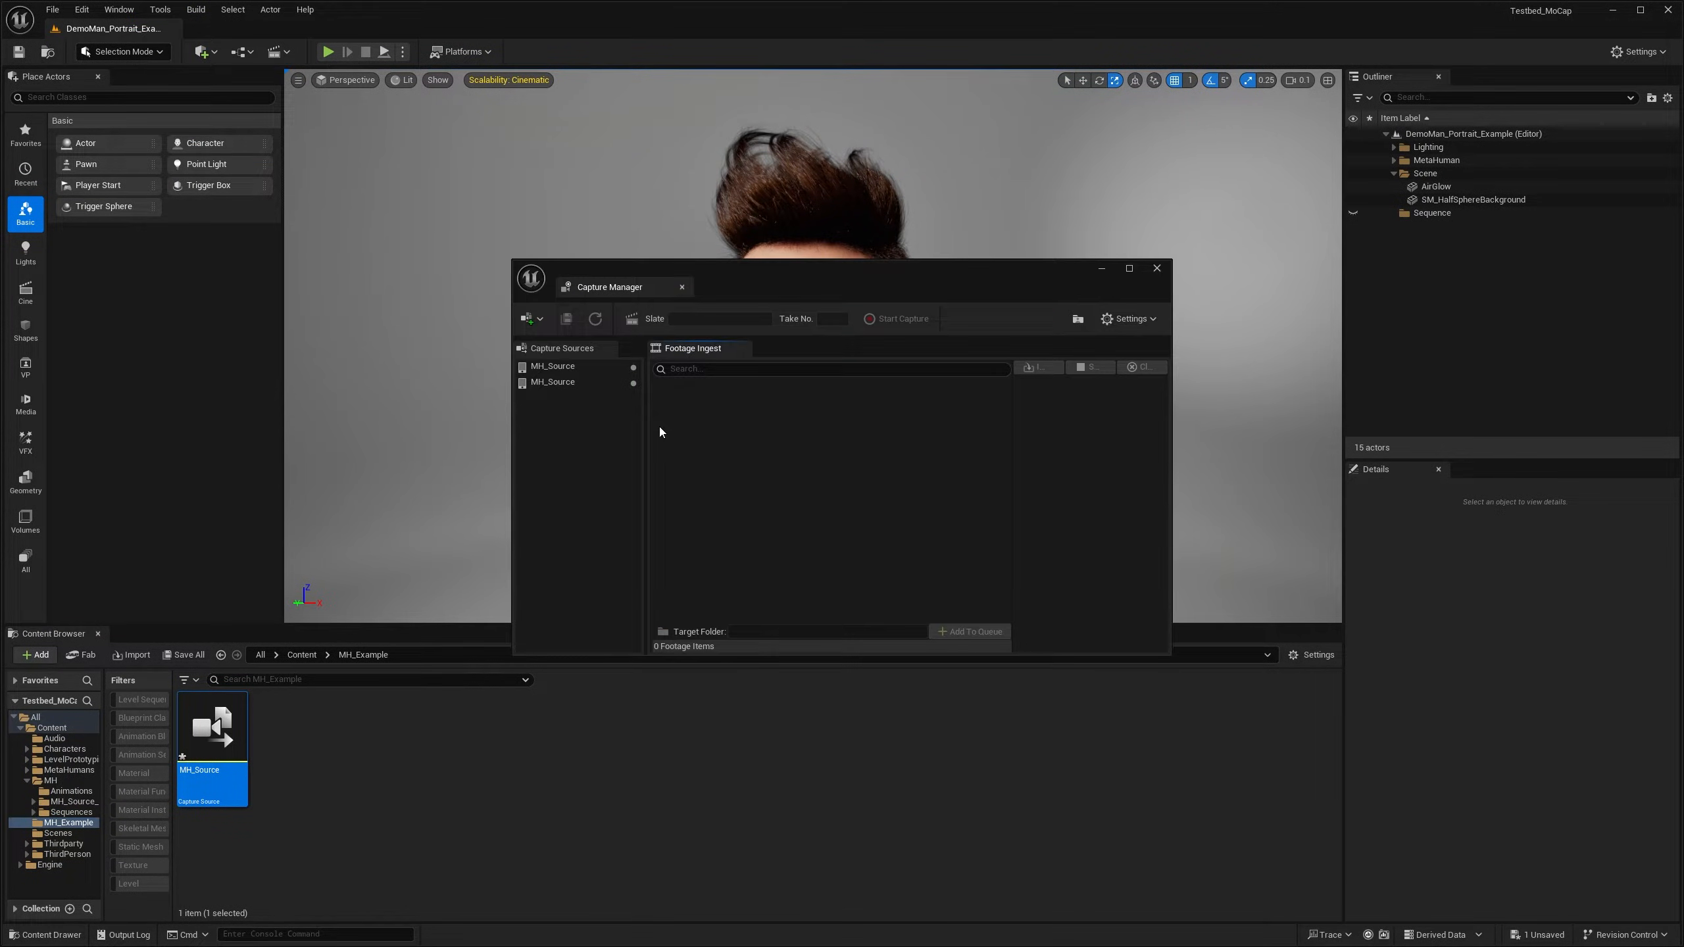
pyautogui.click(579, 382)
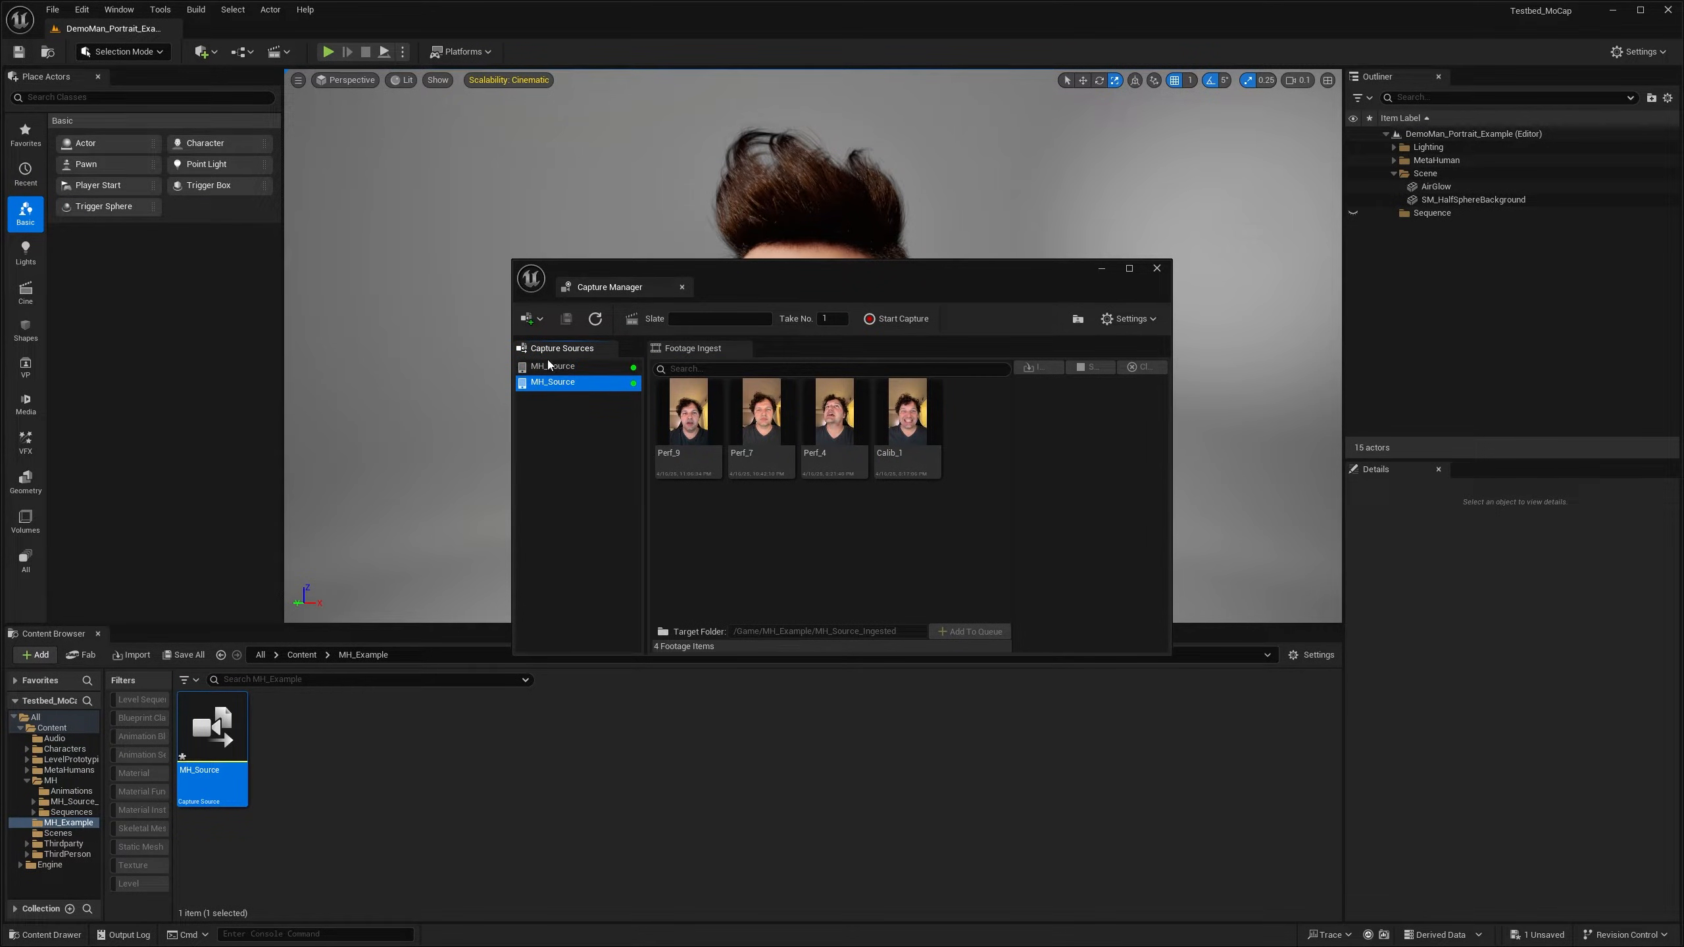
pyautogui.click(559, 369)
pyautogui.click(561, 383)
# Step: Try to add the Calib_1 and Perf_4 takes from the second MH_Source to the ingest queue
pyautogui.click(897, 438)
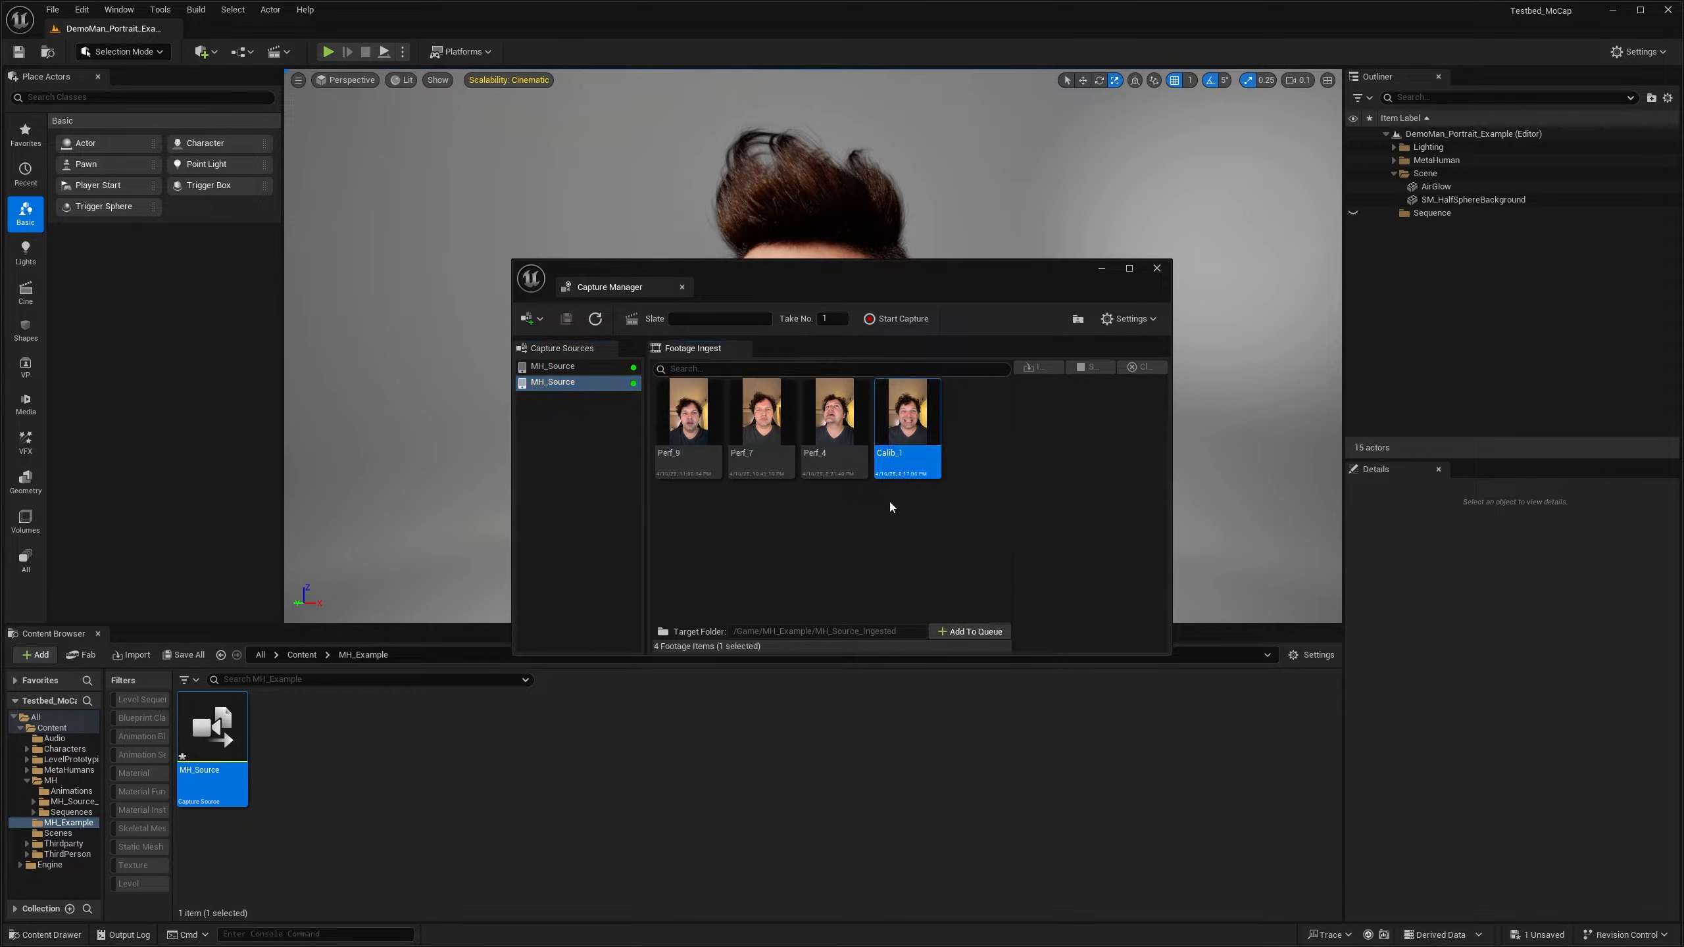
pyautogui.keyDown('ctrl'); pyautogui.click(846, 436); pyautogui.keyUp('ctrl')
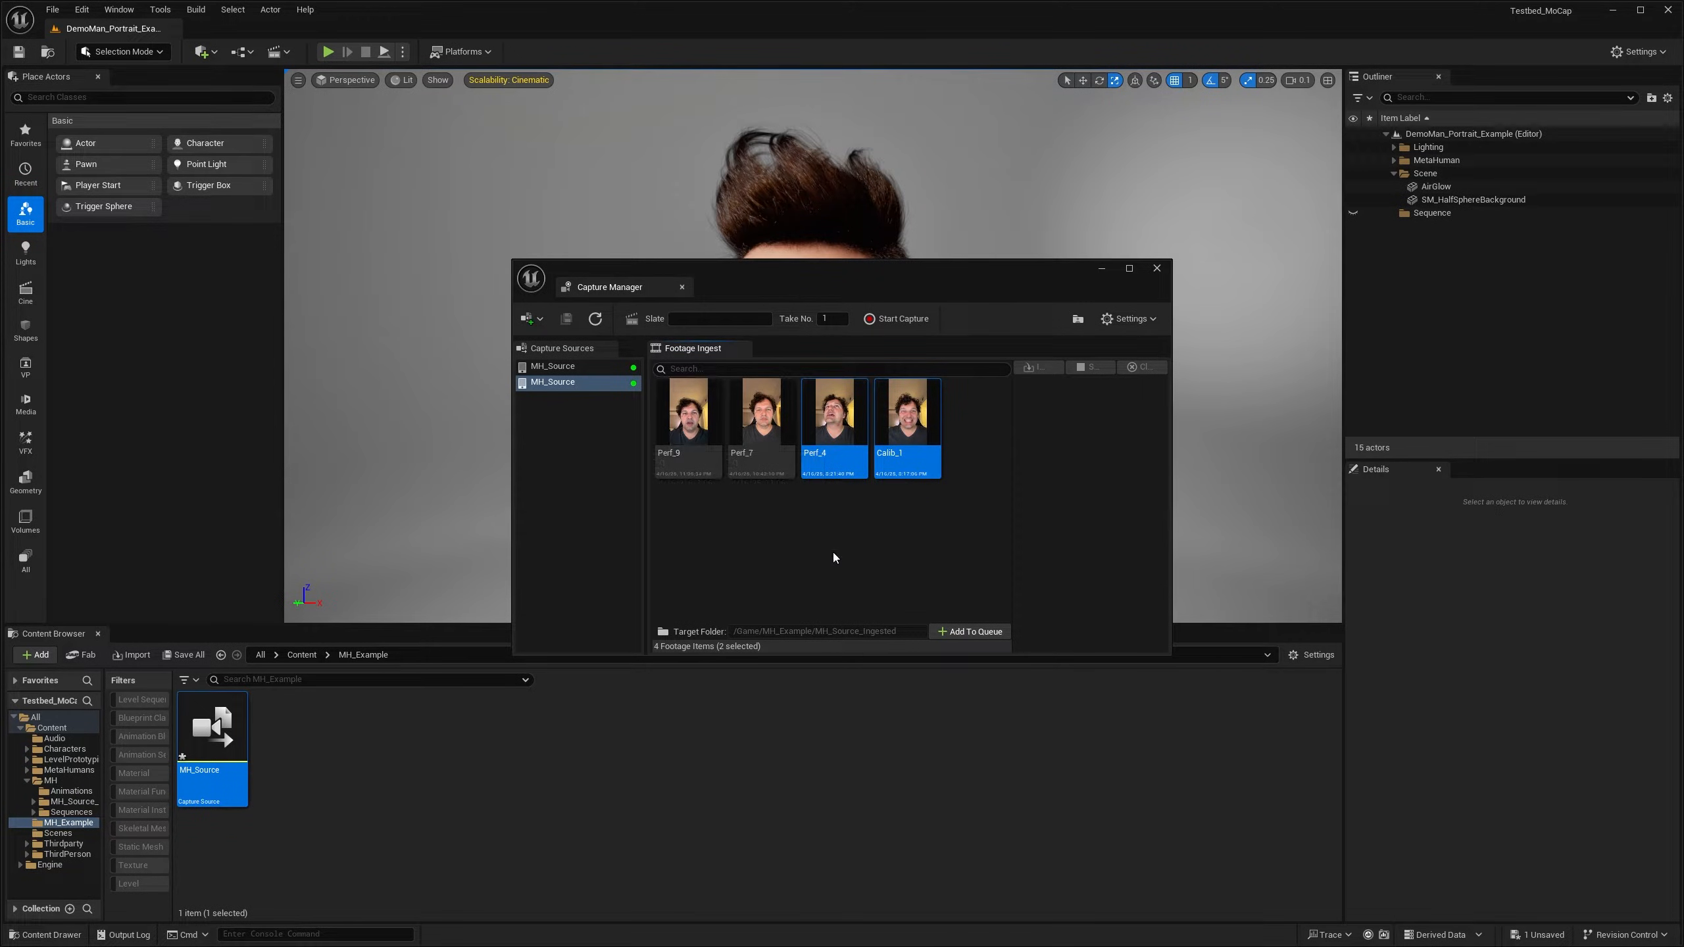
pyautogui.click(960, 631)
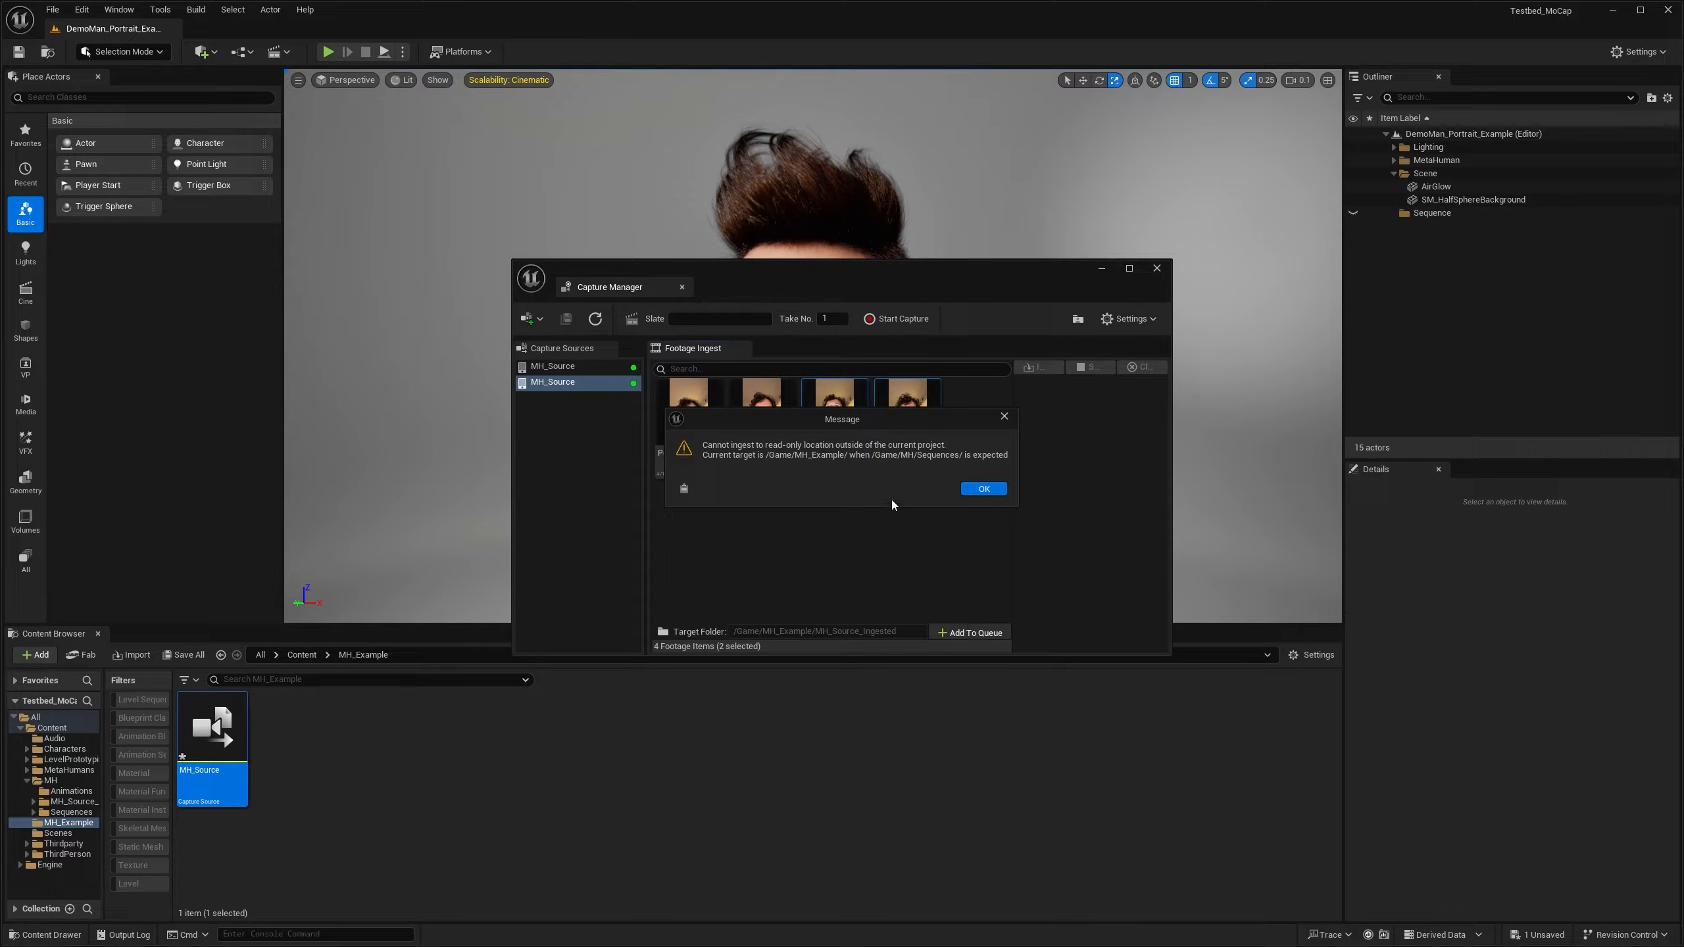
pyautogui.click(981, 489)
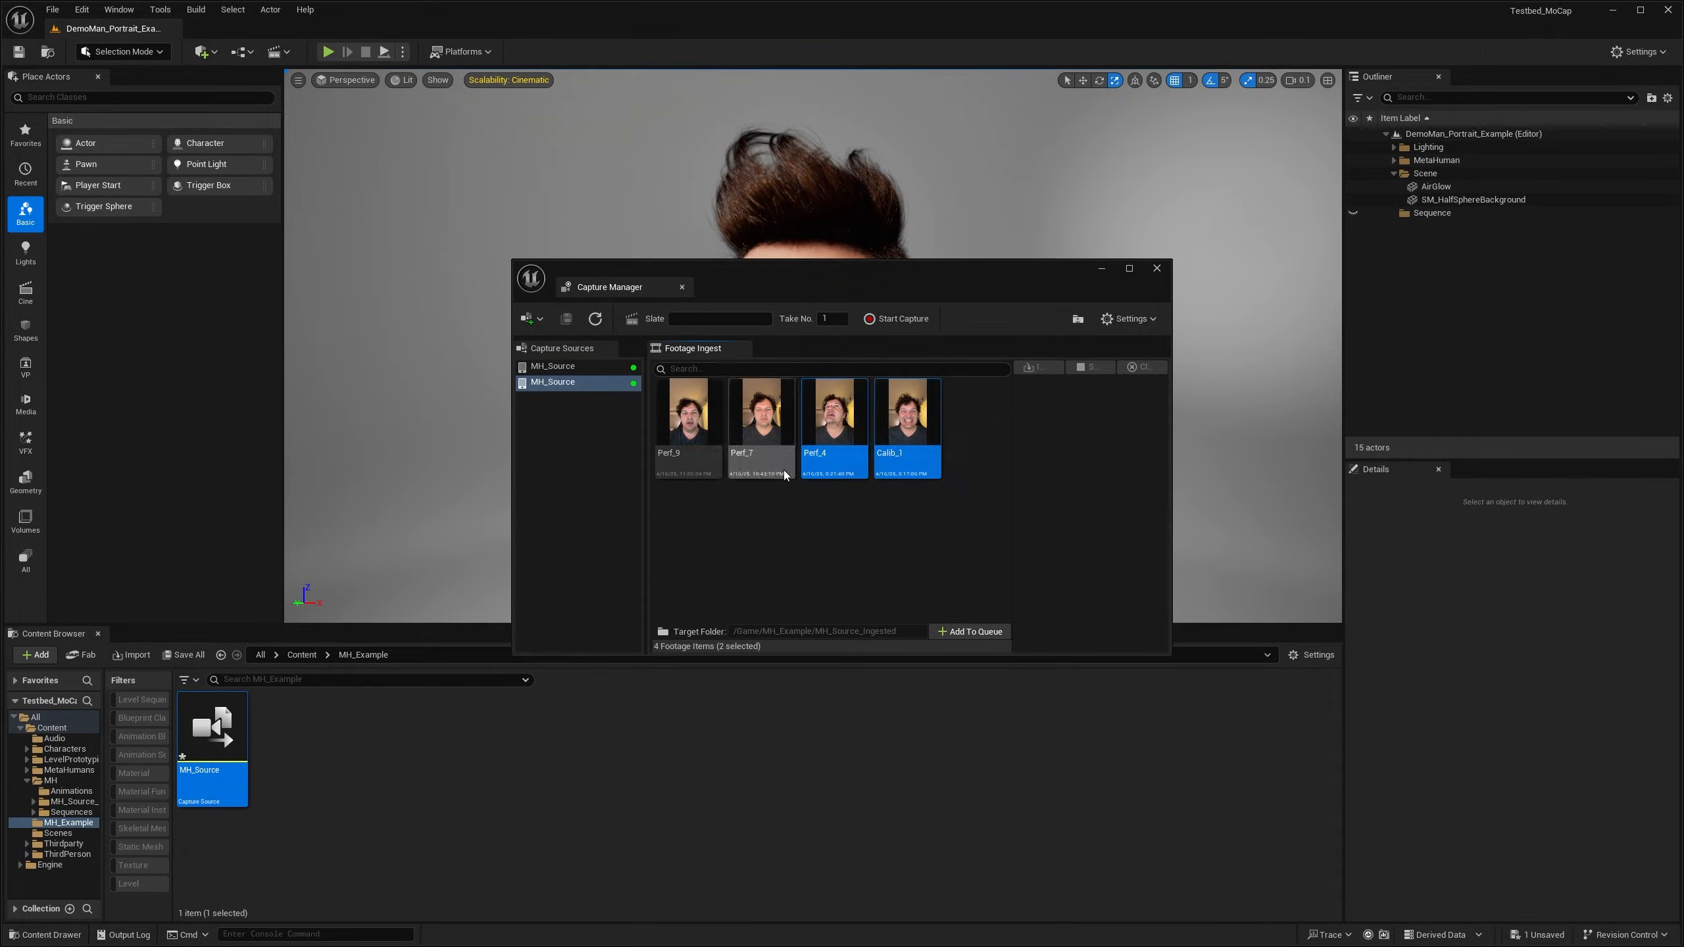
# Step: Try to add the Perf_7 and Perf_9 takes from the first MH_Source to the ingest queue
pyautogui.click(584, 366)
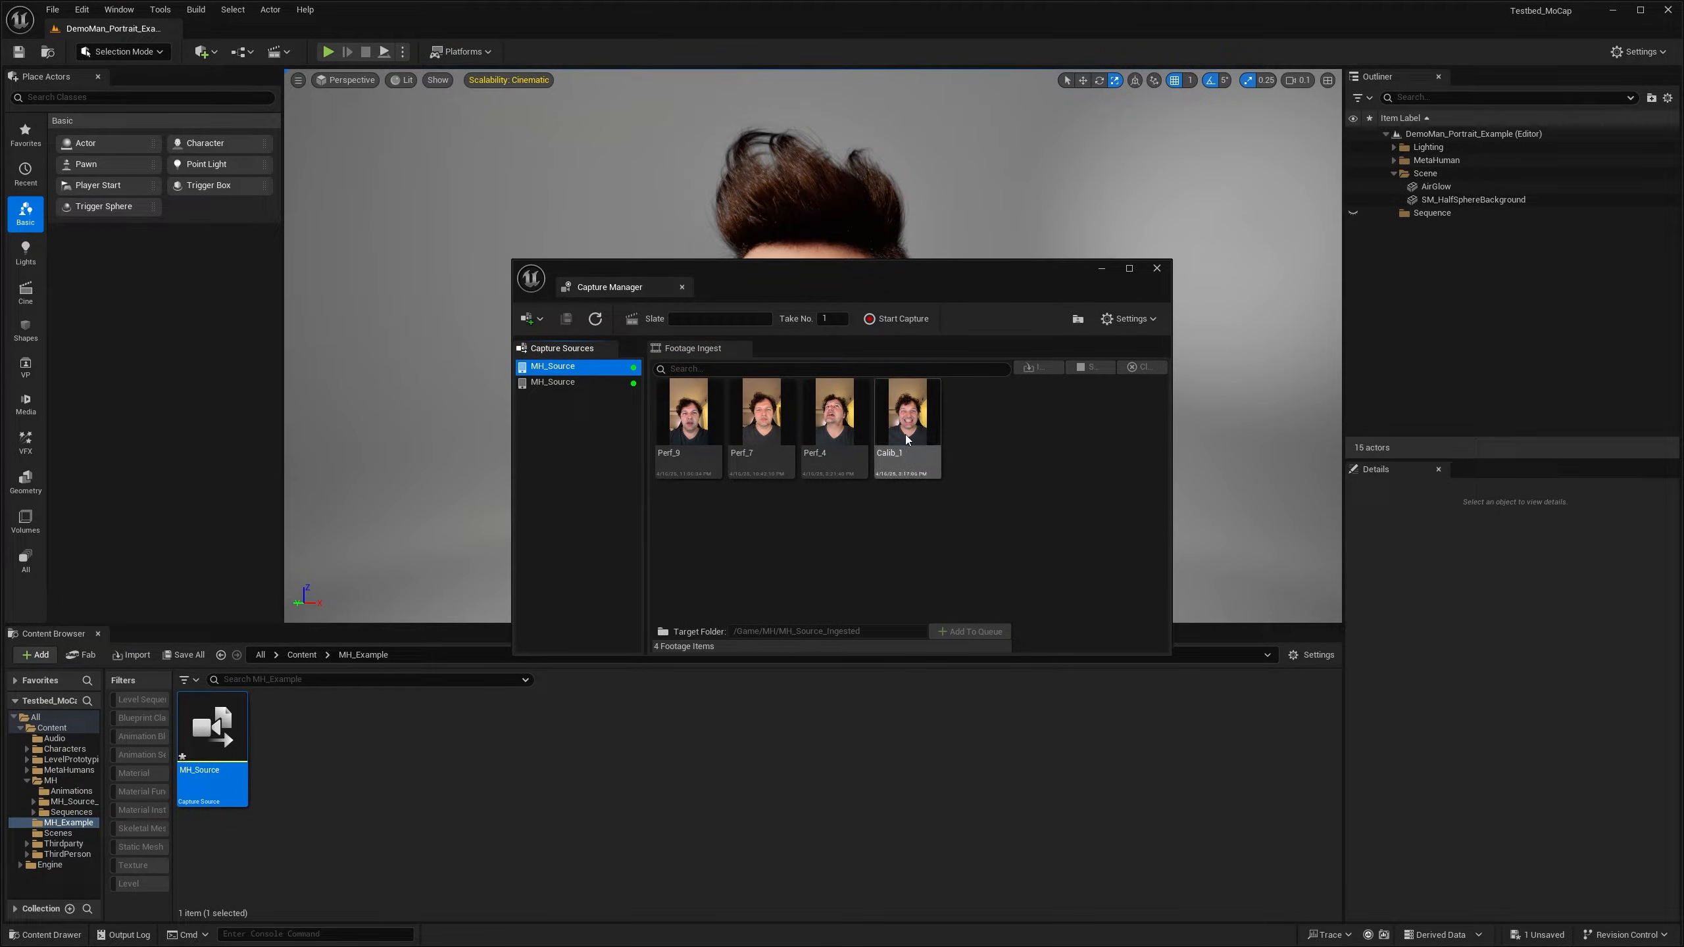
pyautogui.click(761, 414)
pyautogui.keyDown('ctrl'); pyautogui.click(688, 415); pyautogui.keyUp('ctrl')
pyautogui.click(971, 631)
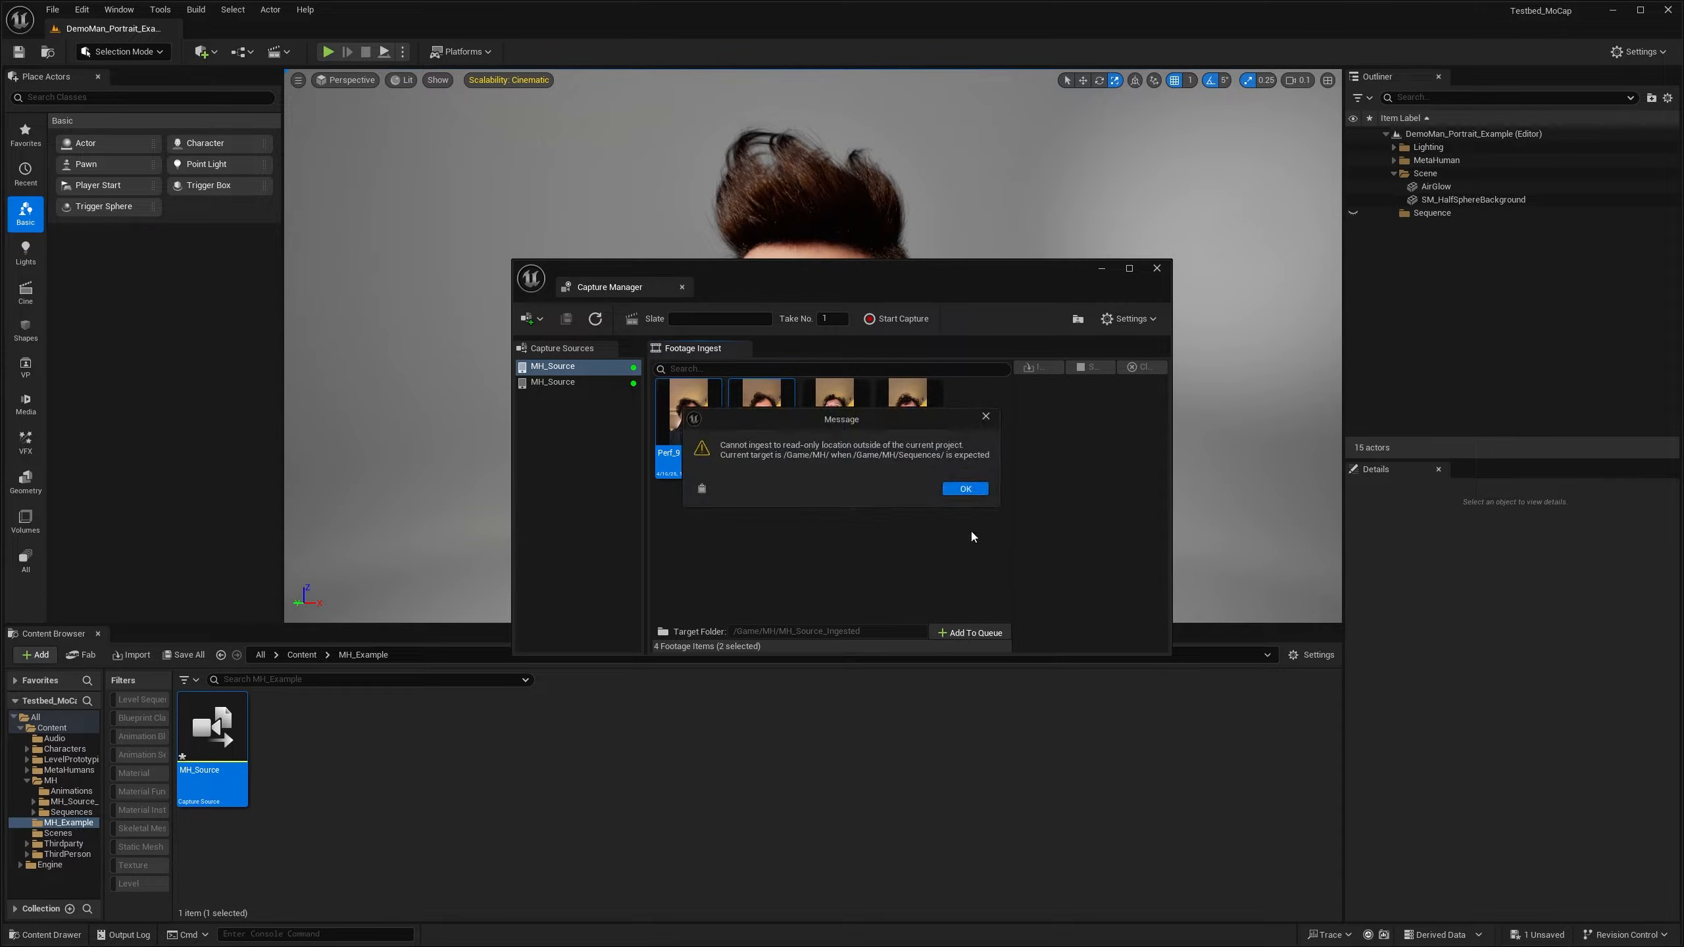
pyautogui.click(965, 489)
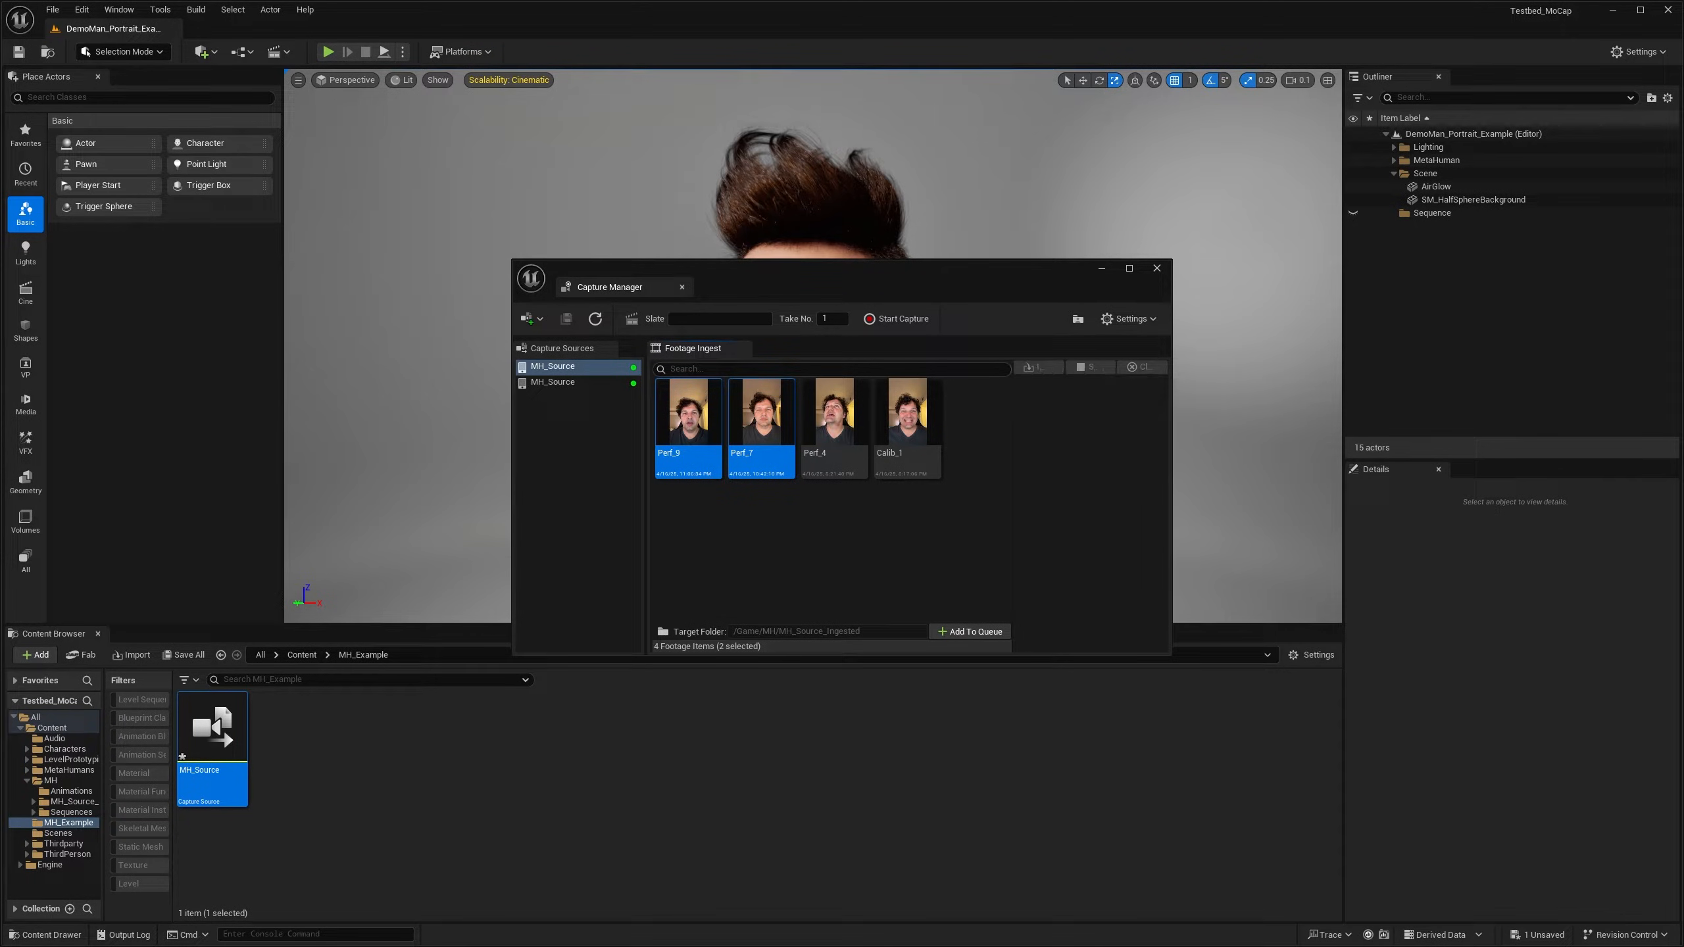
# Step: Widen the Capture Manager window, close it and deselect the MH_Source asset
pyautogui.moveTo(511, 362); pyautogui.dragTo(116, 362)
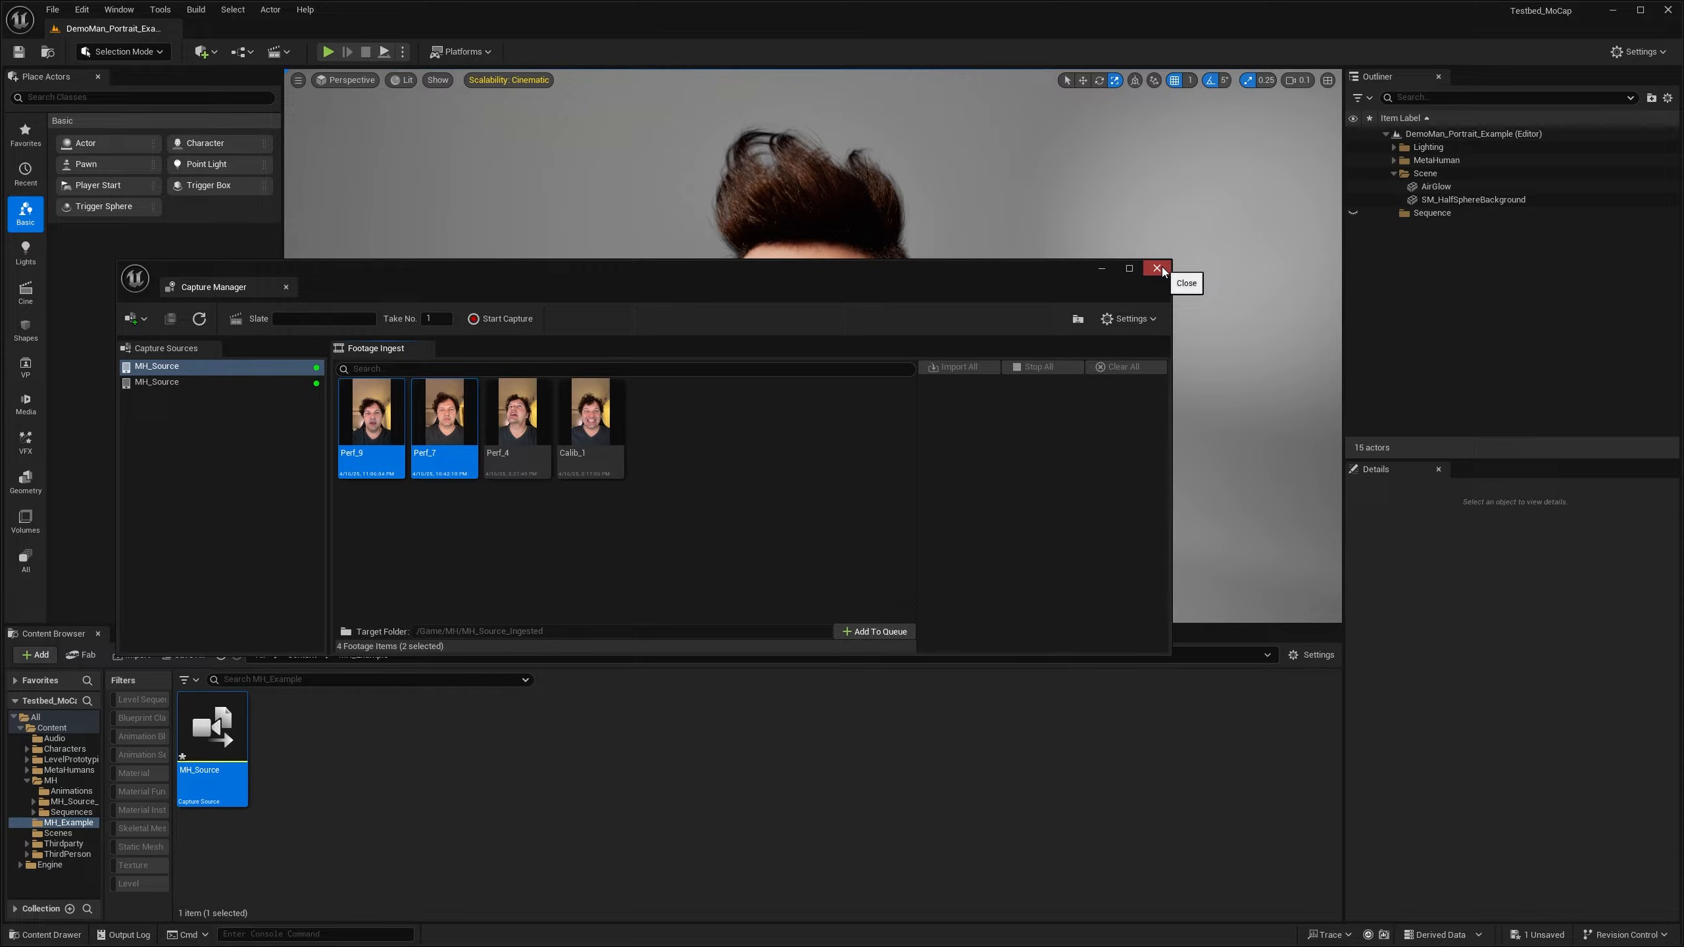
pyautogui.click(542, 741)
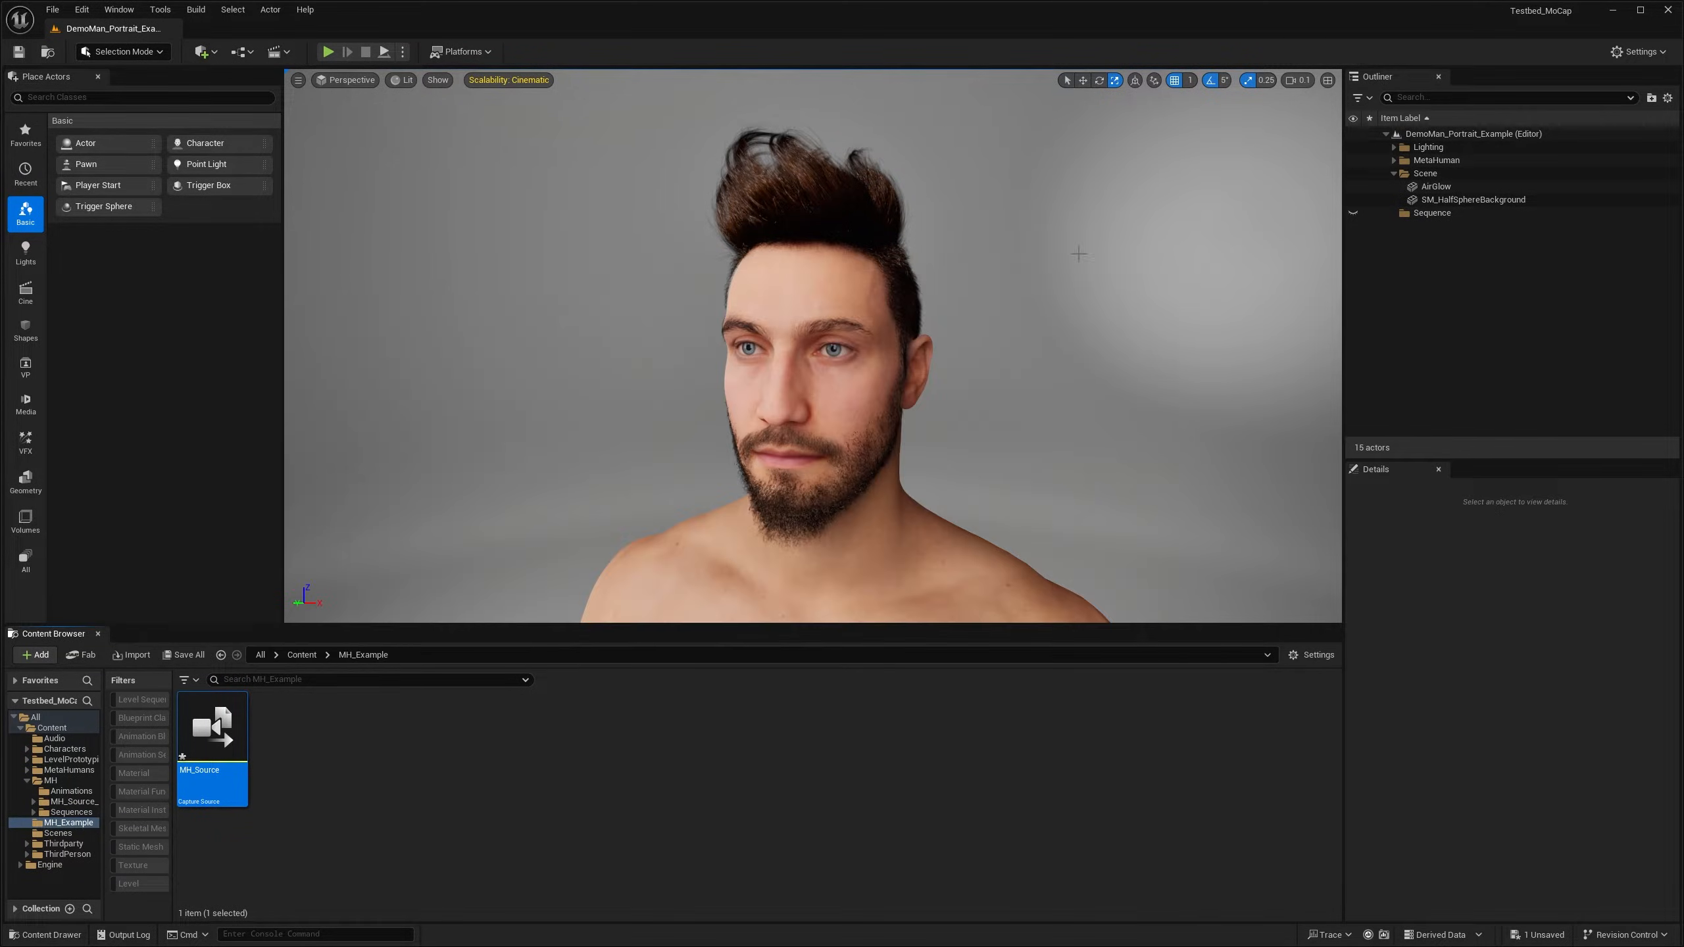
pyautogui.click(434, 826)
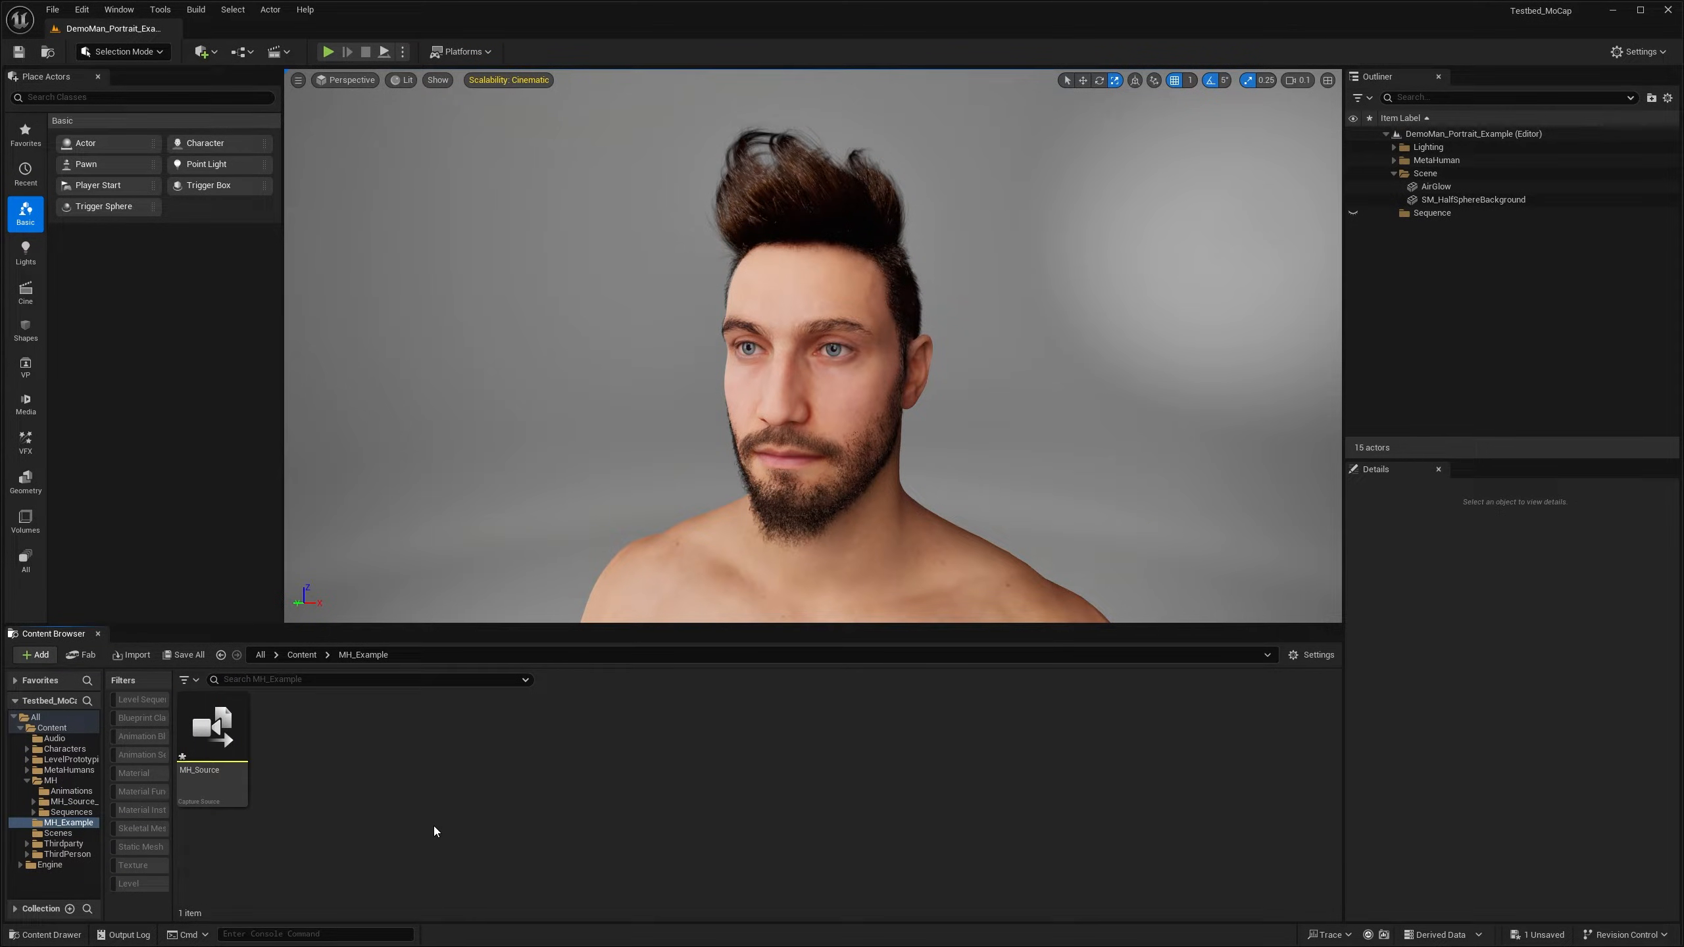
# Step: Create a MetaHuman Identity asset in the MH_Example folder and name it MH_Identity
pyautogui.rightClick(510, 793)
pyautogui.moveTo(593, 678)
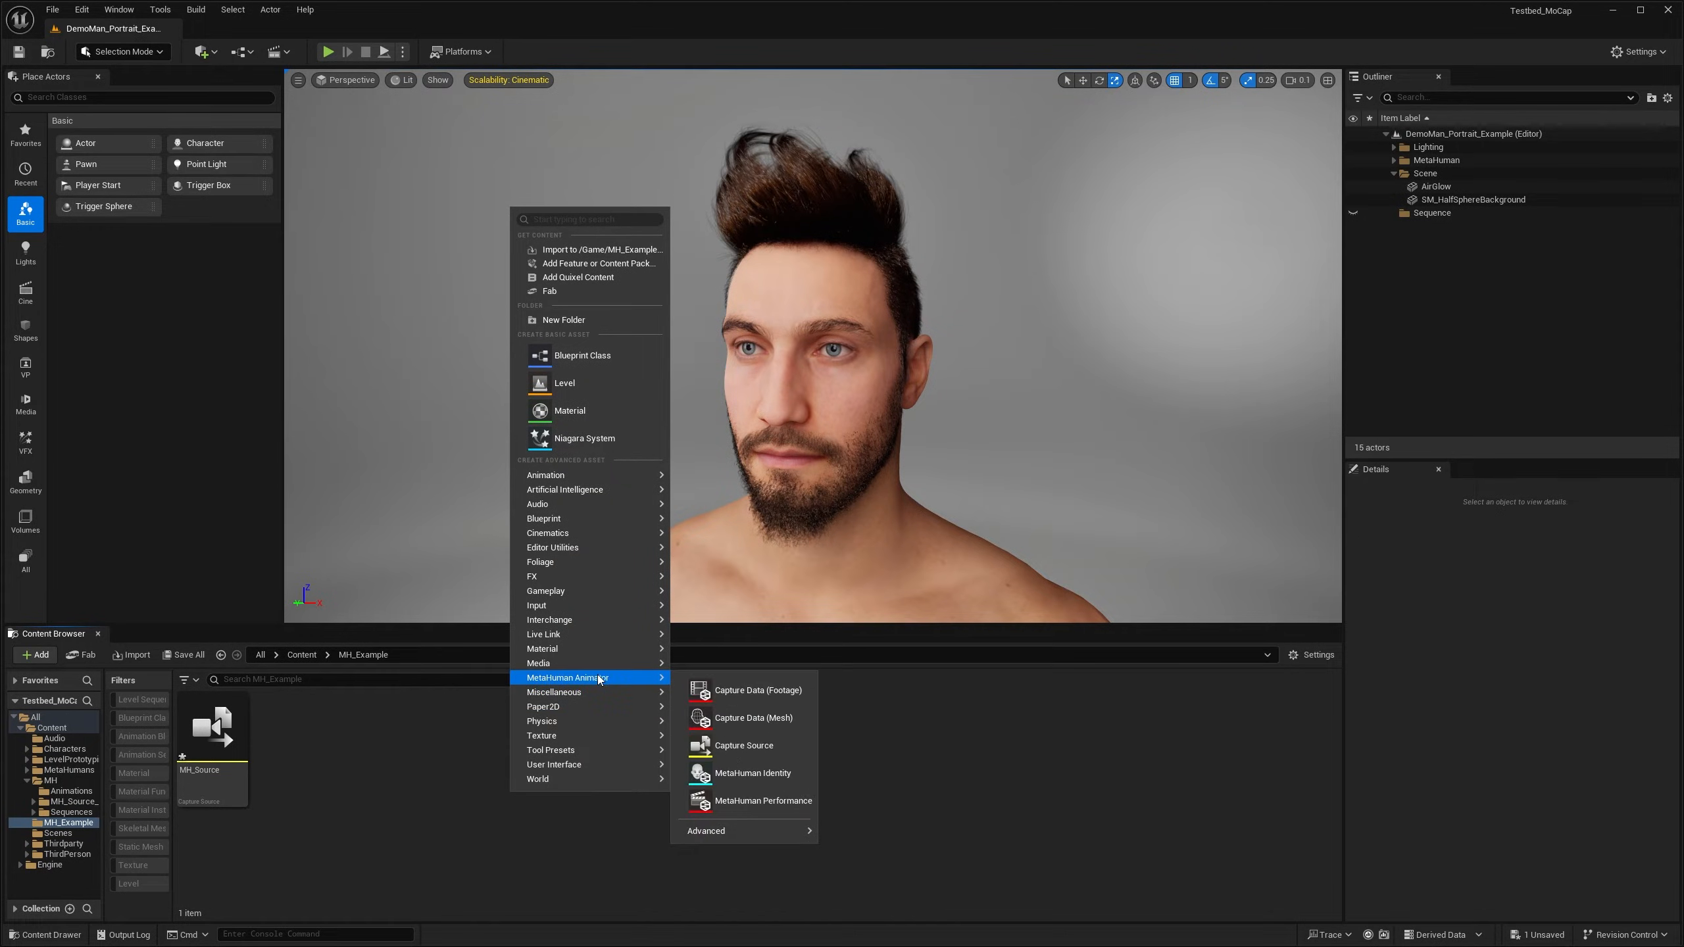
pyautogui.click(744, 774)
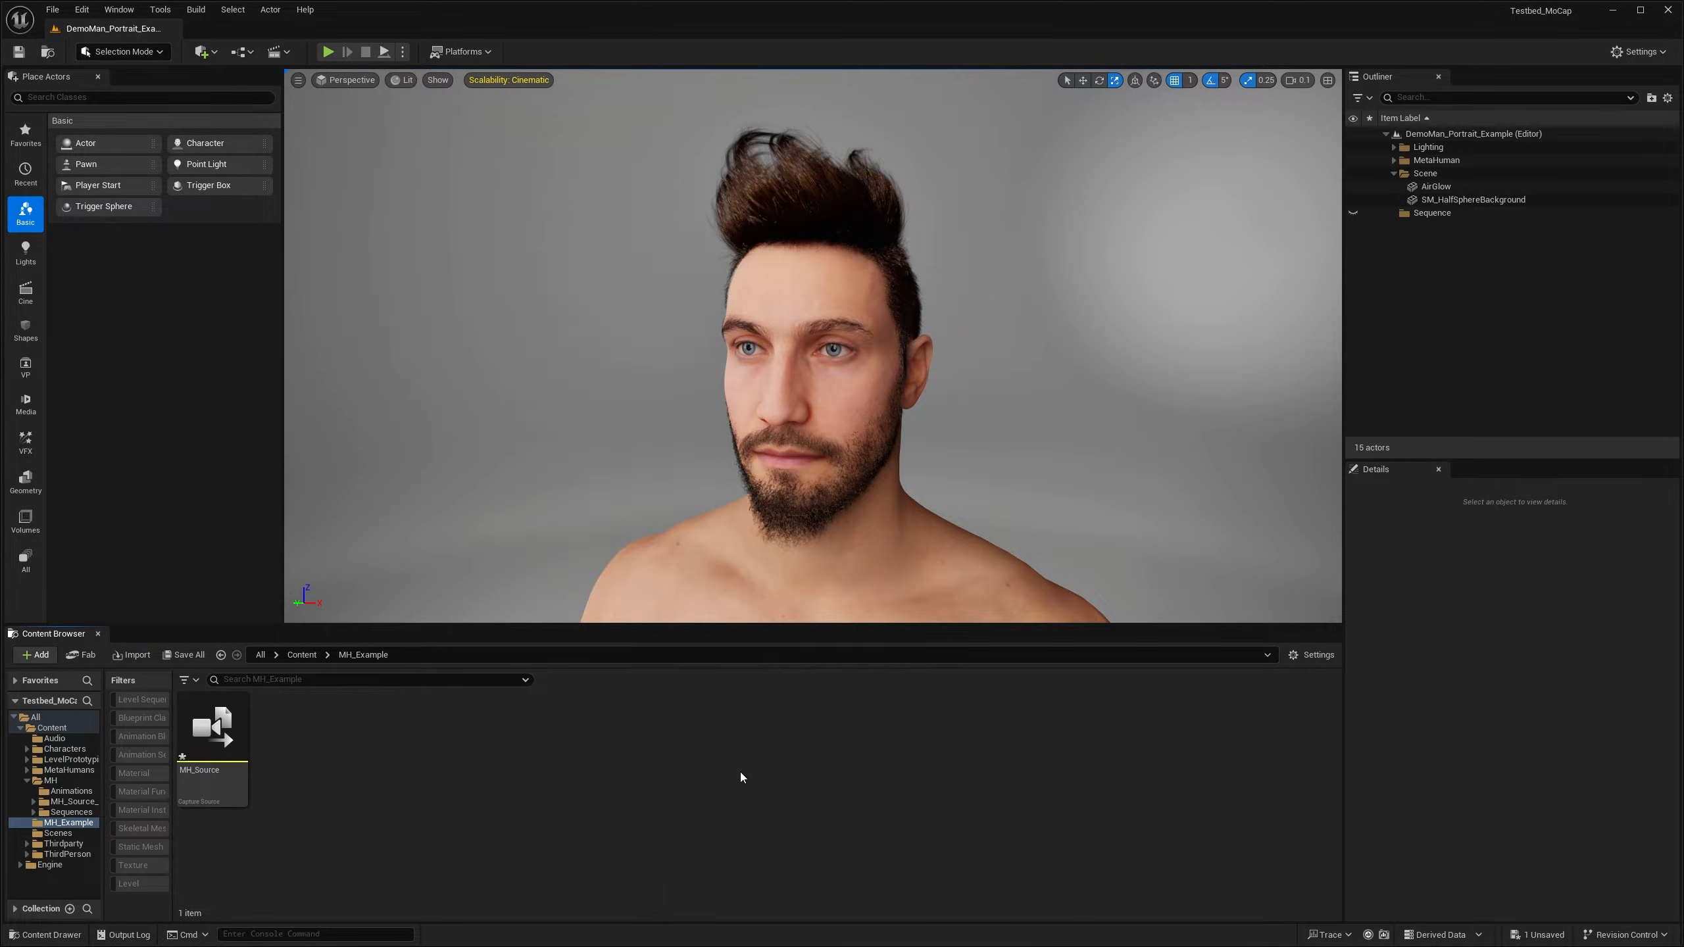
pyautogui.write('MH_Id')
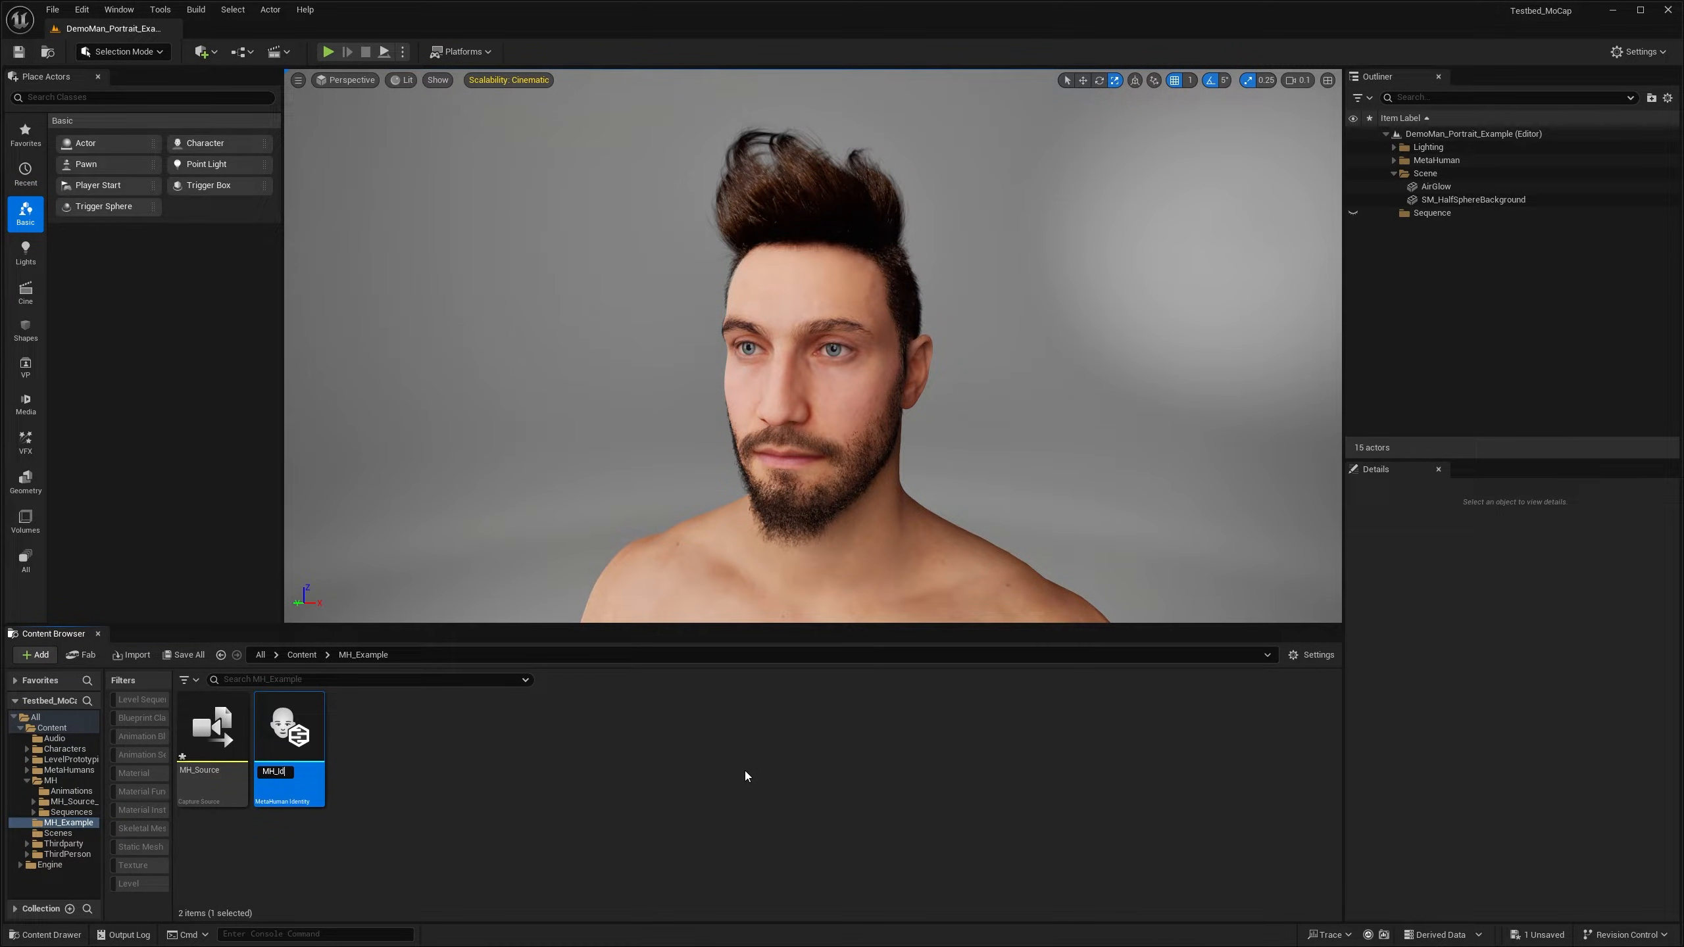
pyautogui.write('entity')
pyautogui.press('Return')
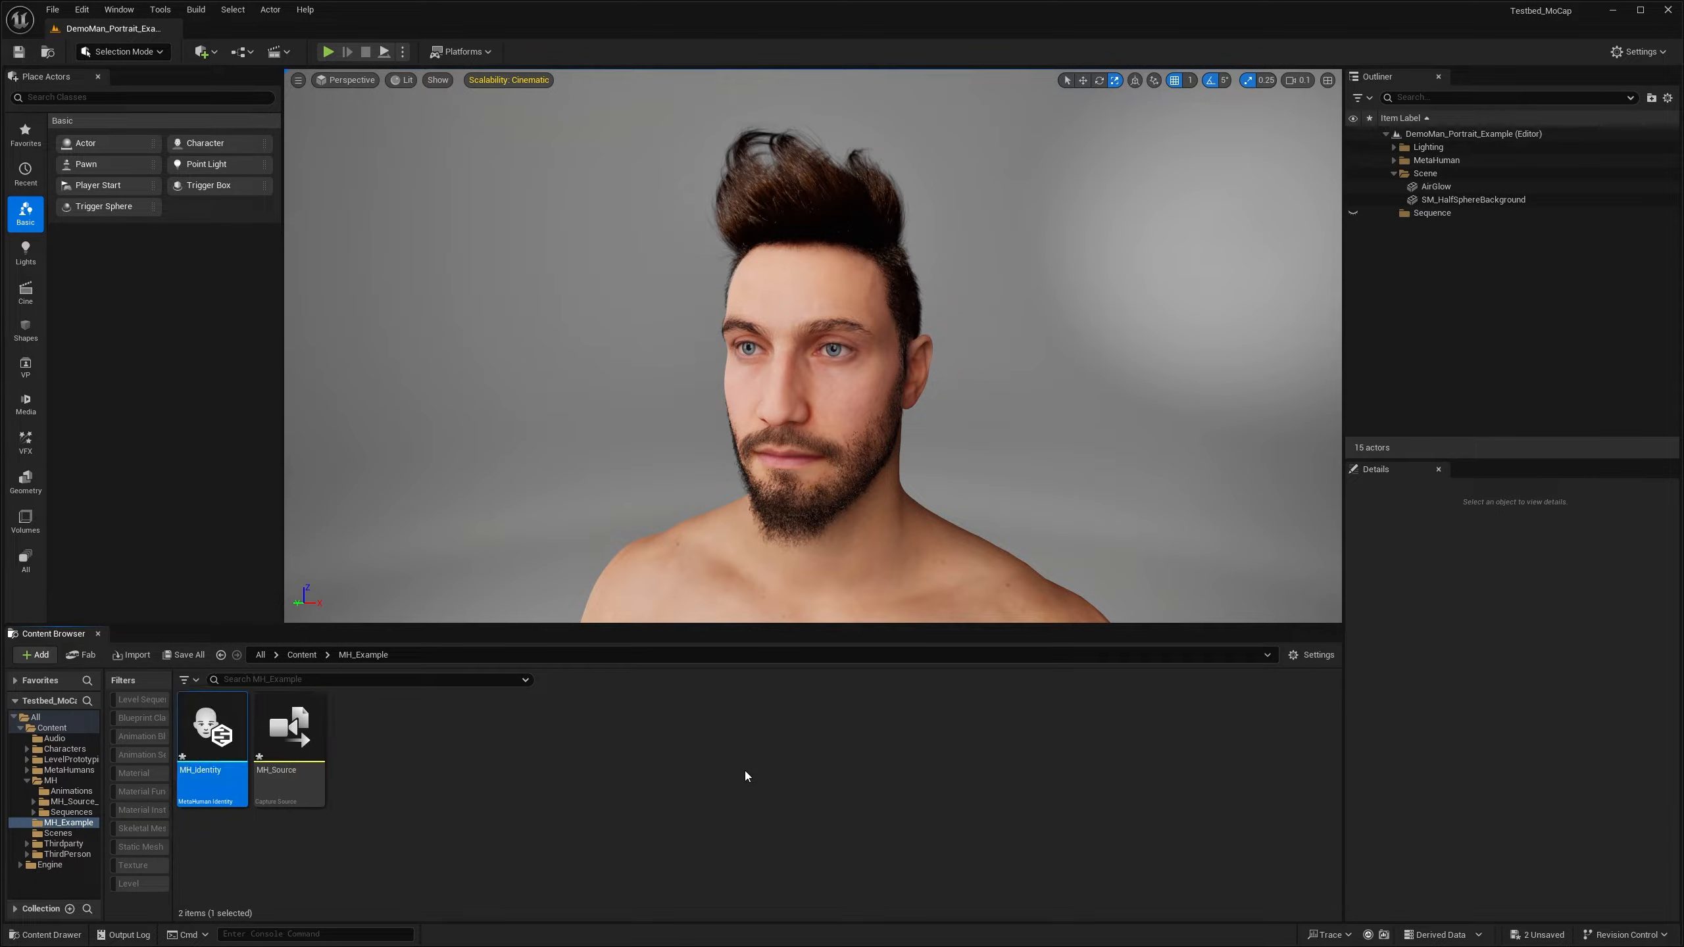
# Step: Create a MetaHuman Performance asset in the MH_Example folder and name it MH_Performance_MoCap
pyautogui.rightClick(507, 800)
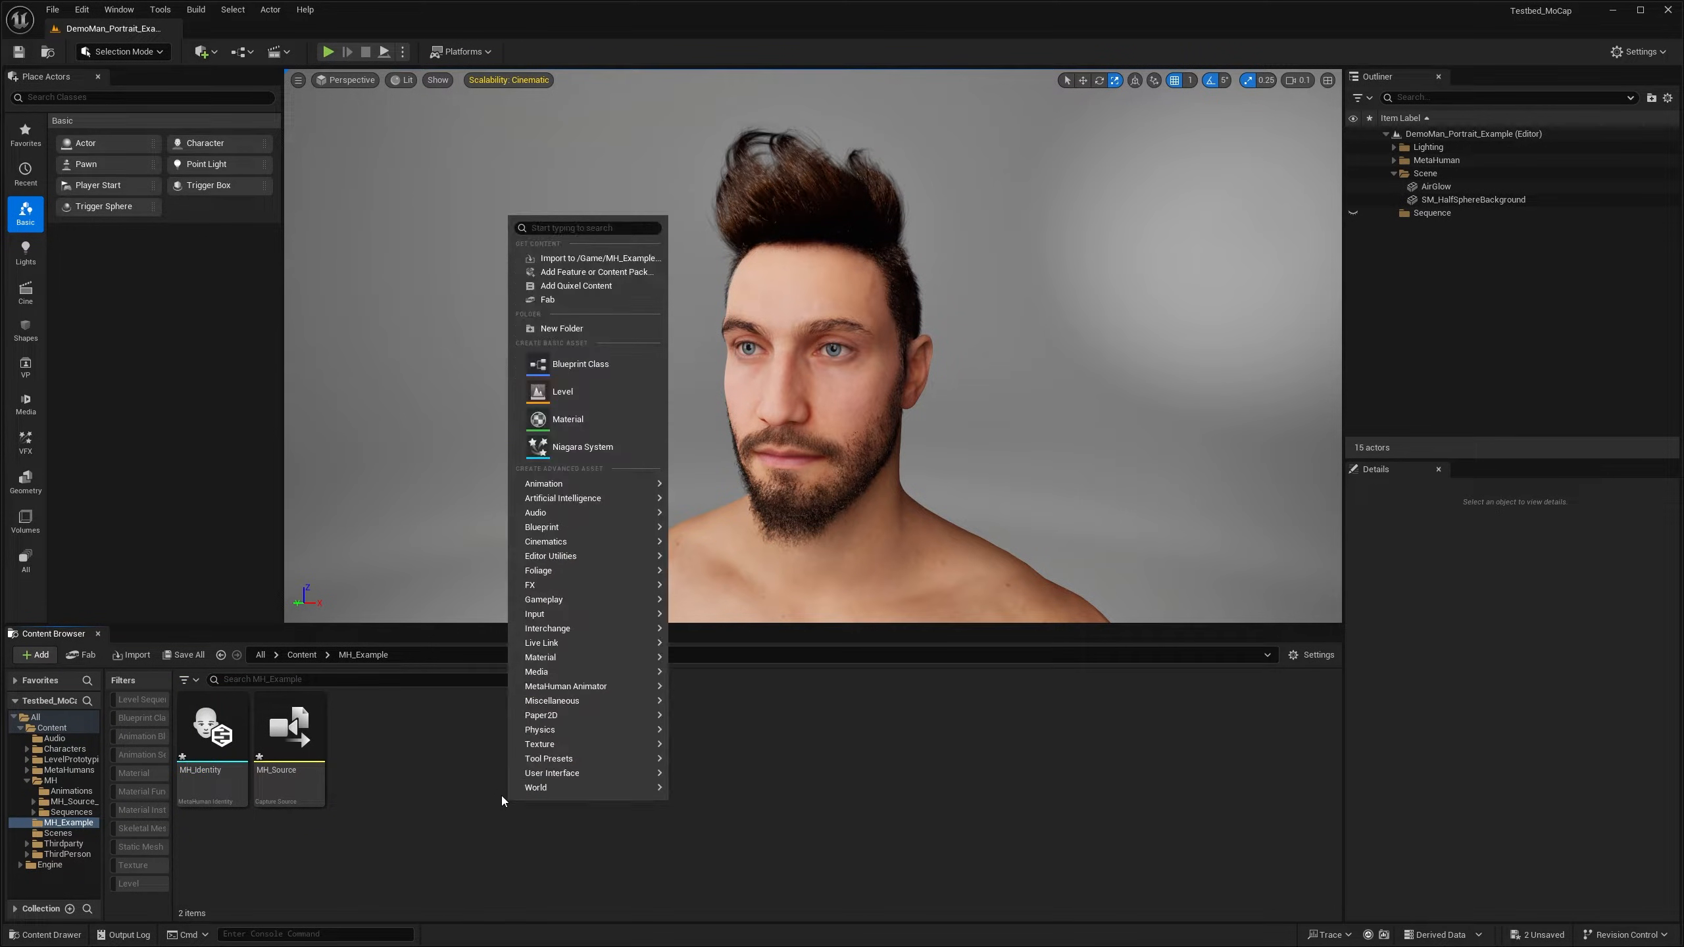
pyautogui.moveTo(600, 692)
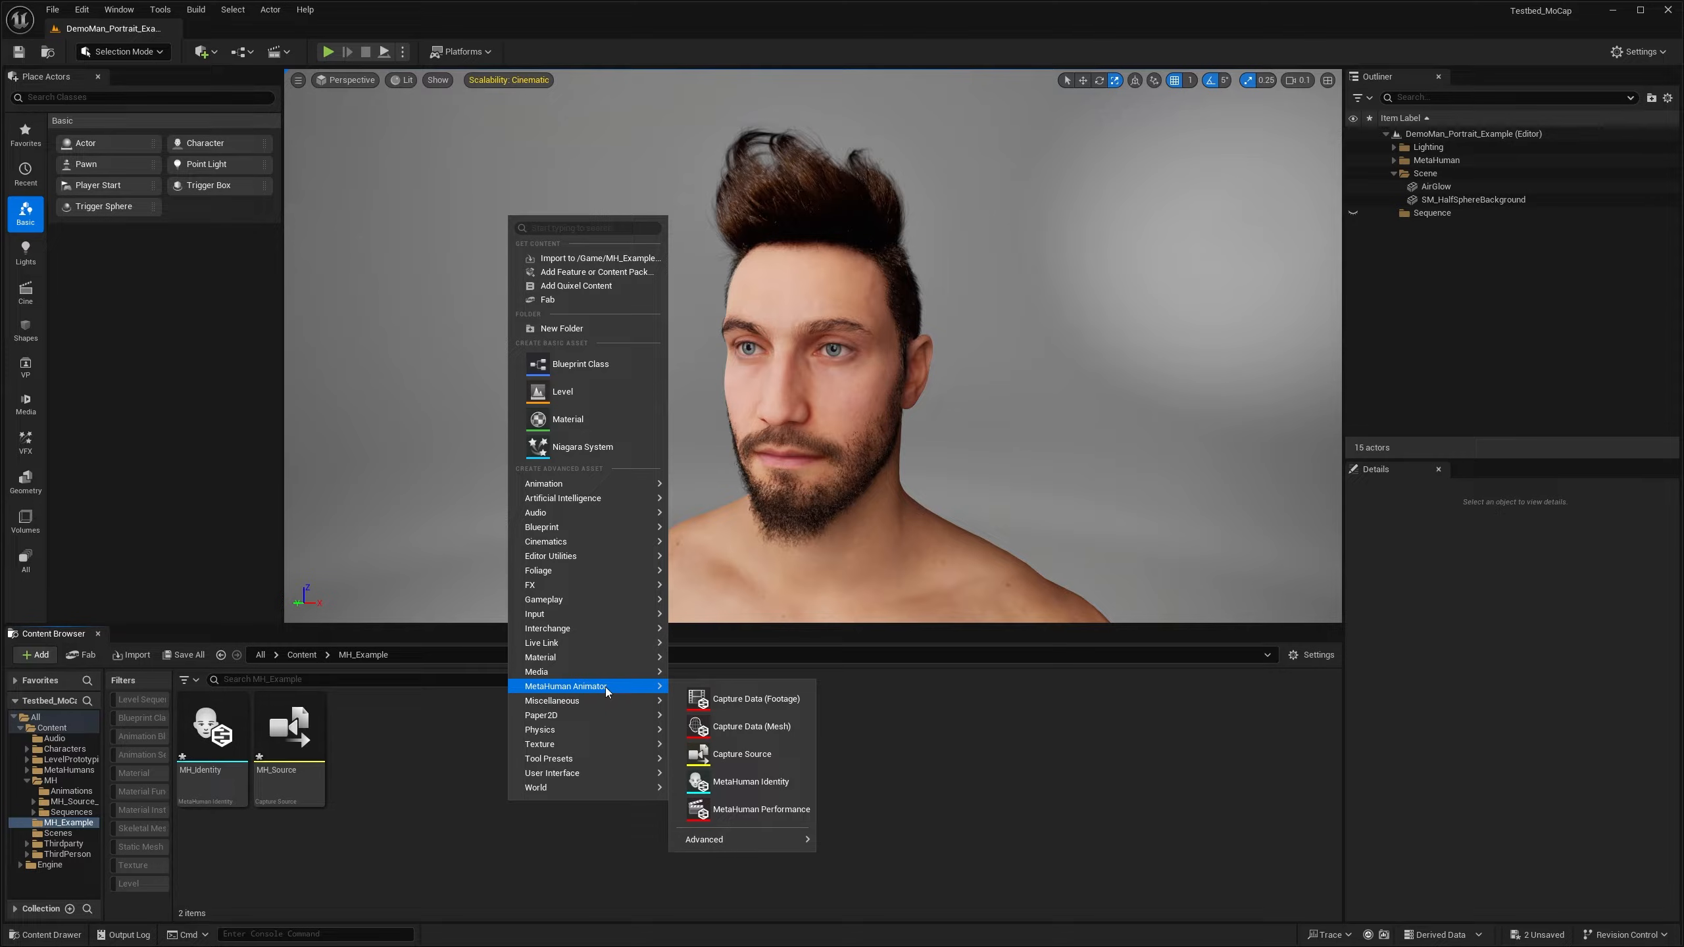
pyautogui.click(771, 815)
pyautogui.write('MH_P')
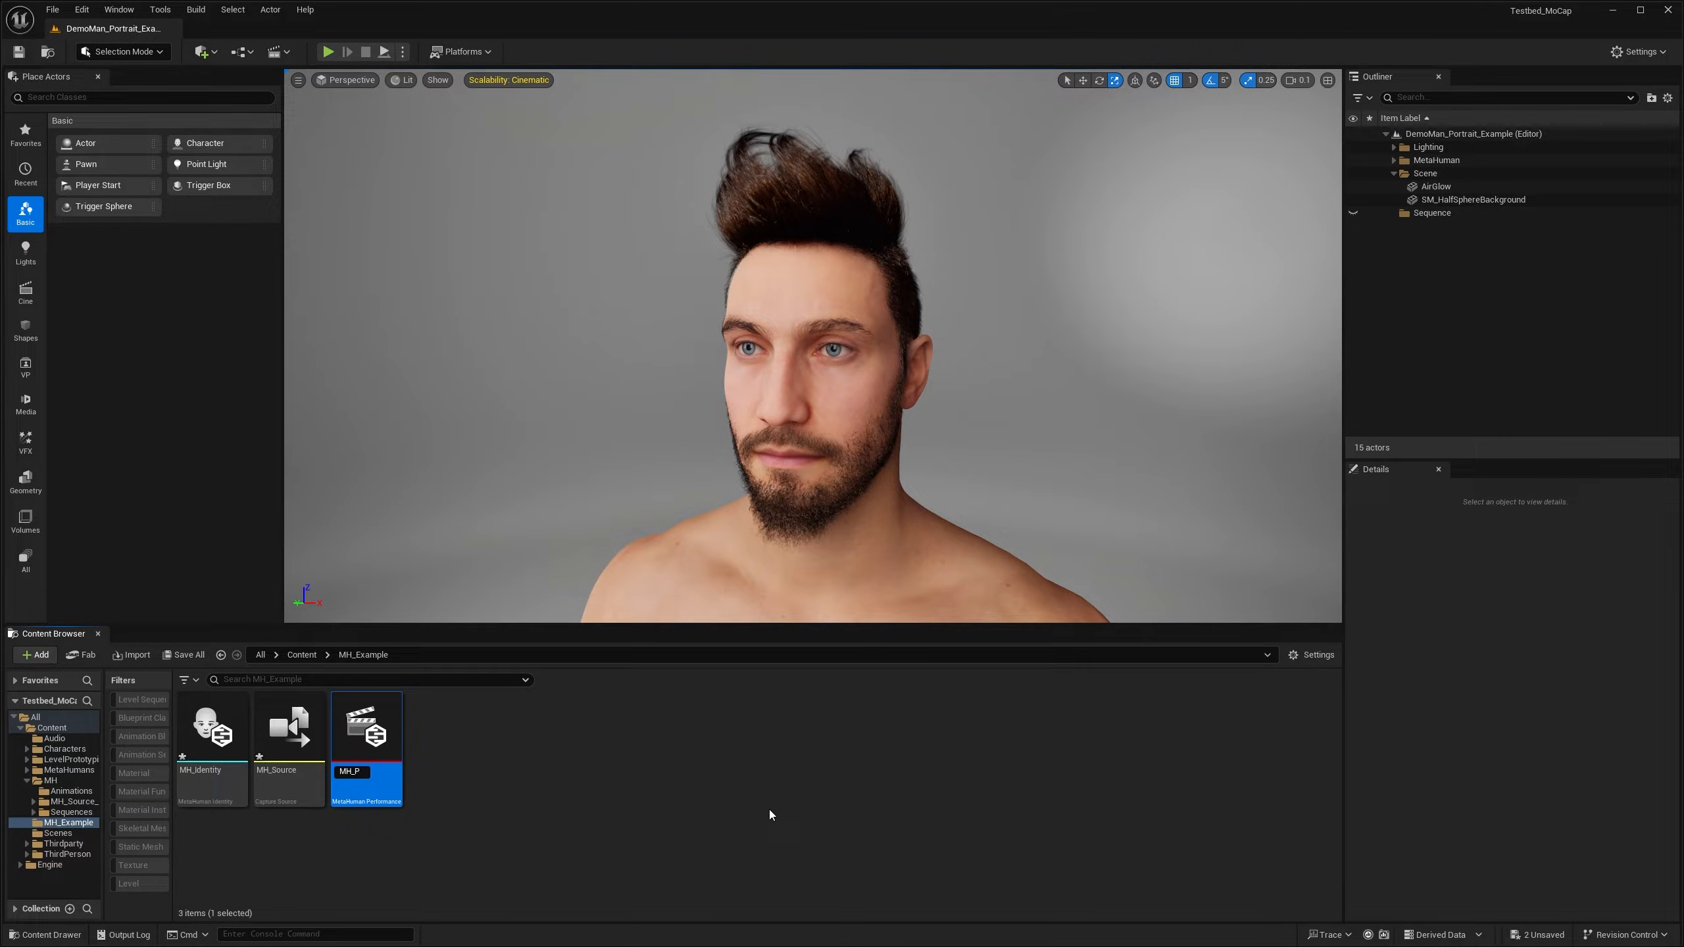
pyautogui.write('erformance')
pyautogui.write('_MoCap')
pyautogui.press('Return')
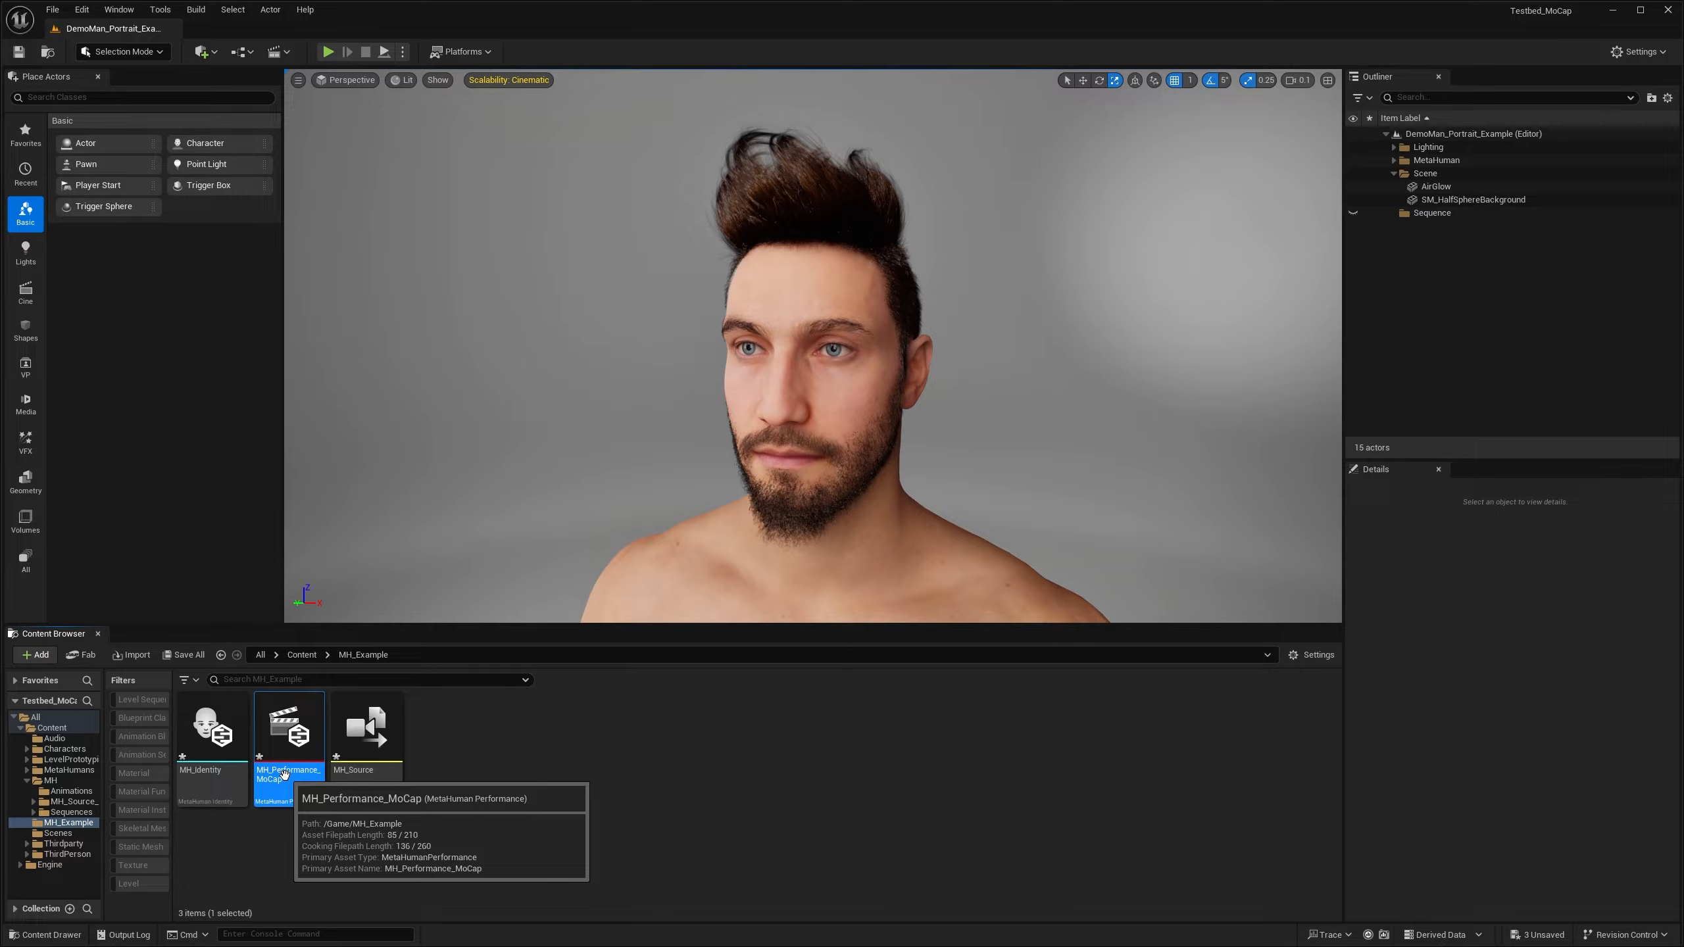
# Step: Create a second MetaHuman Performance asset named MH_Performance_Audio and save all unsaved assets
pyautogui.rightClick(545, 771)
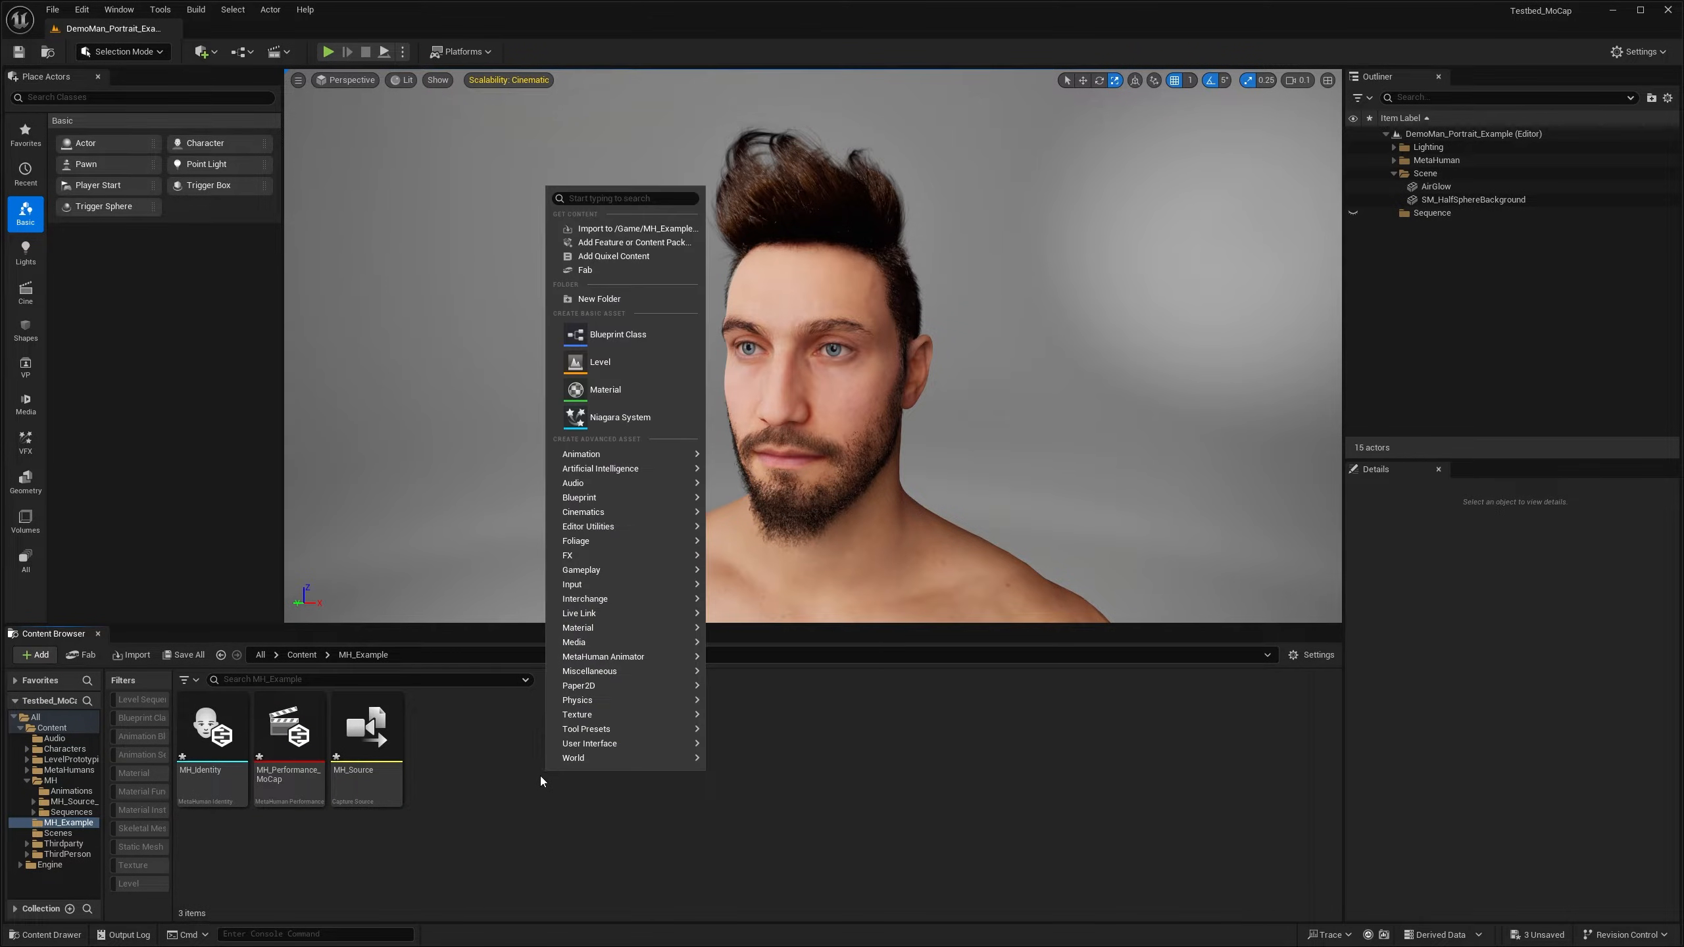
pyautogui.moveTo(603, 656)
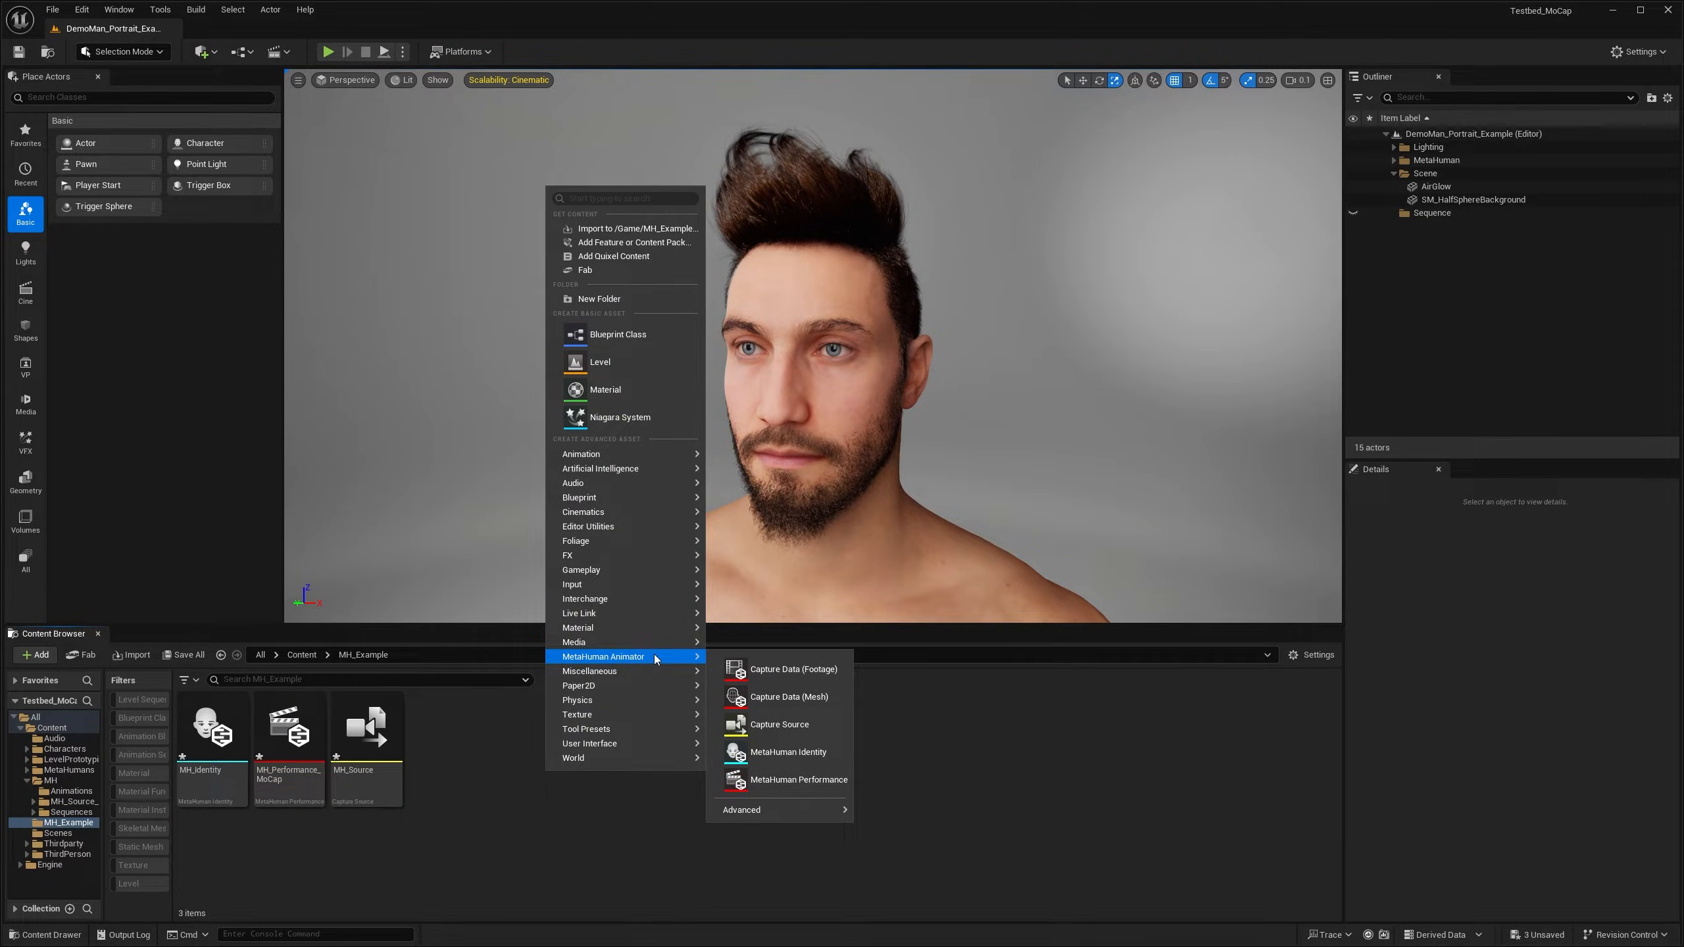
pyautogui.click(776, 780)
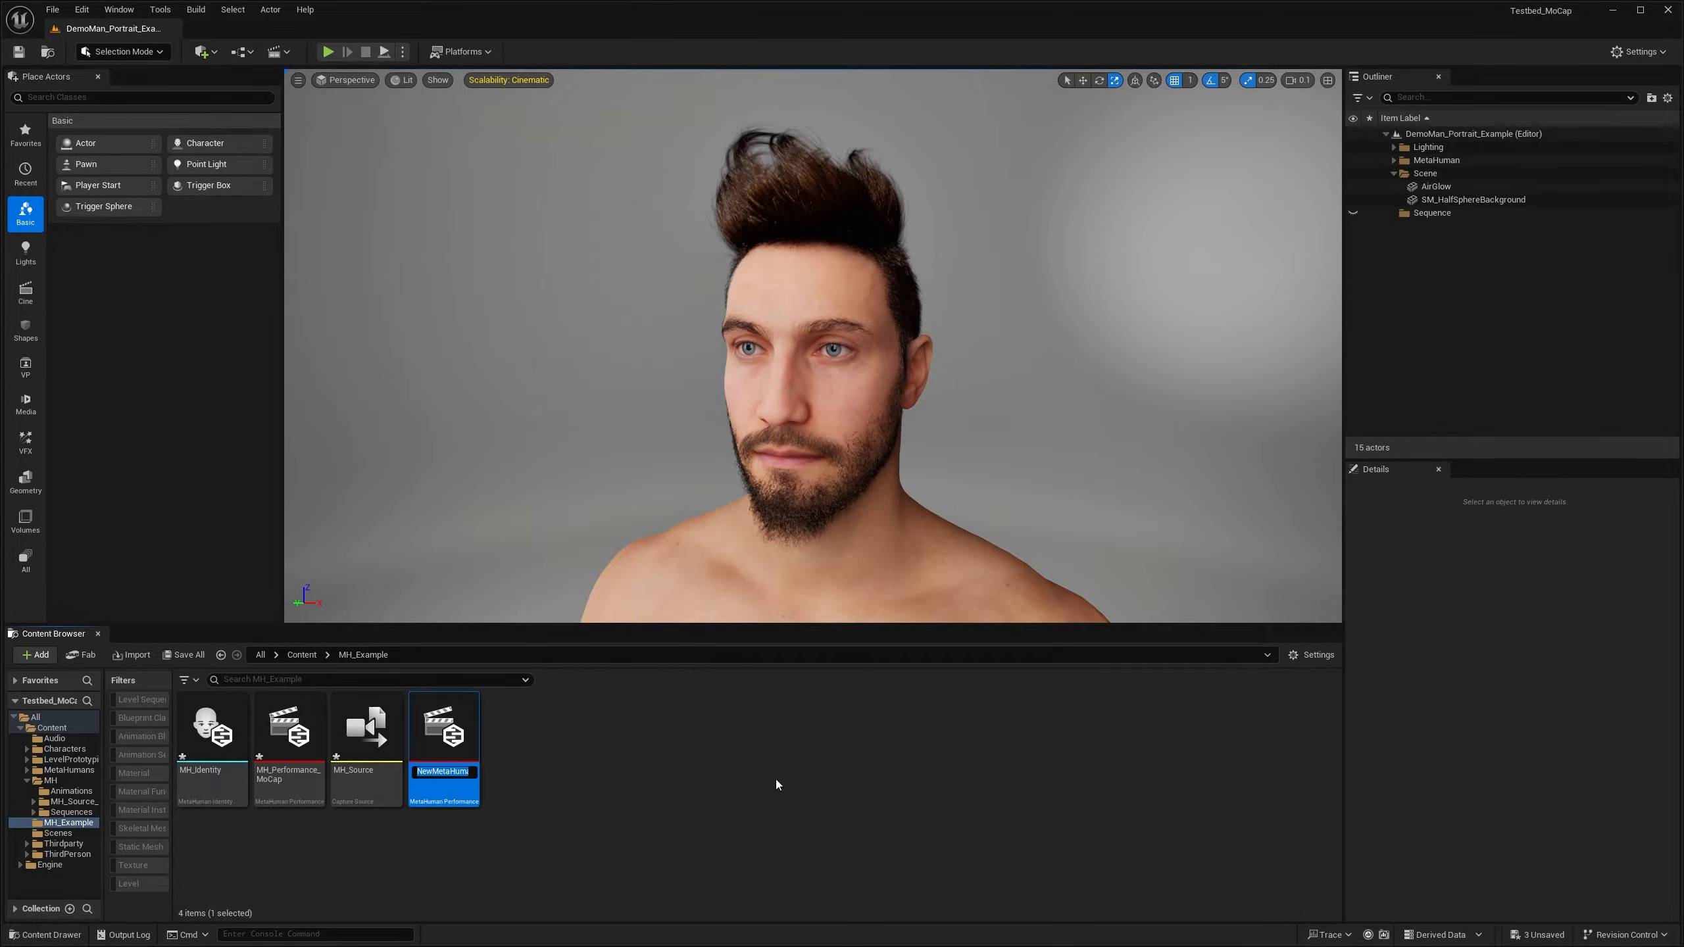
pyautogui.write('MH_')
pyautogui.write('Performance')
pyautogui.write('_Audio')
pyautogui.press('Return')
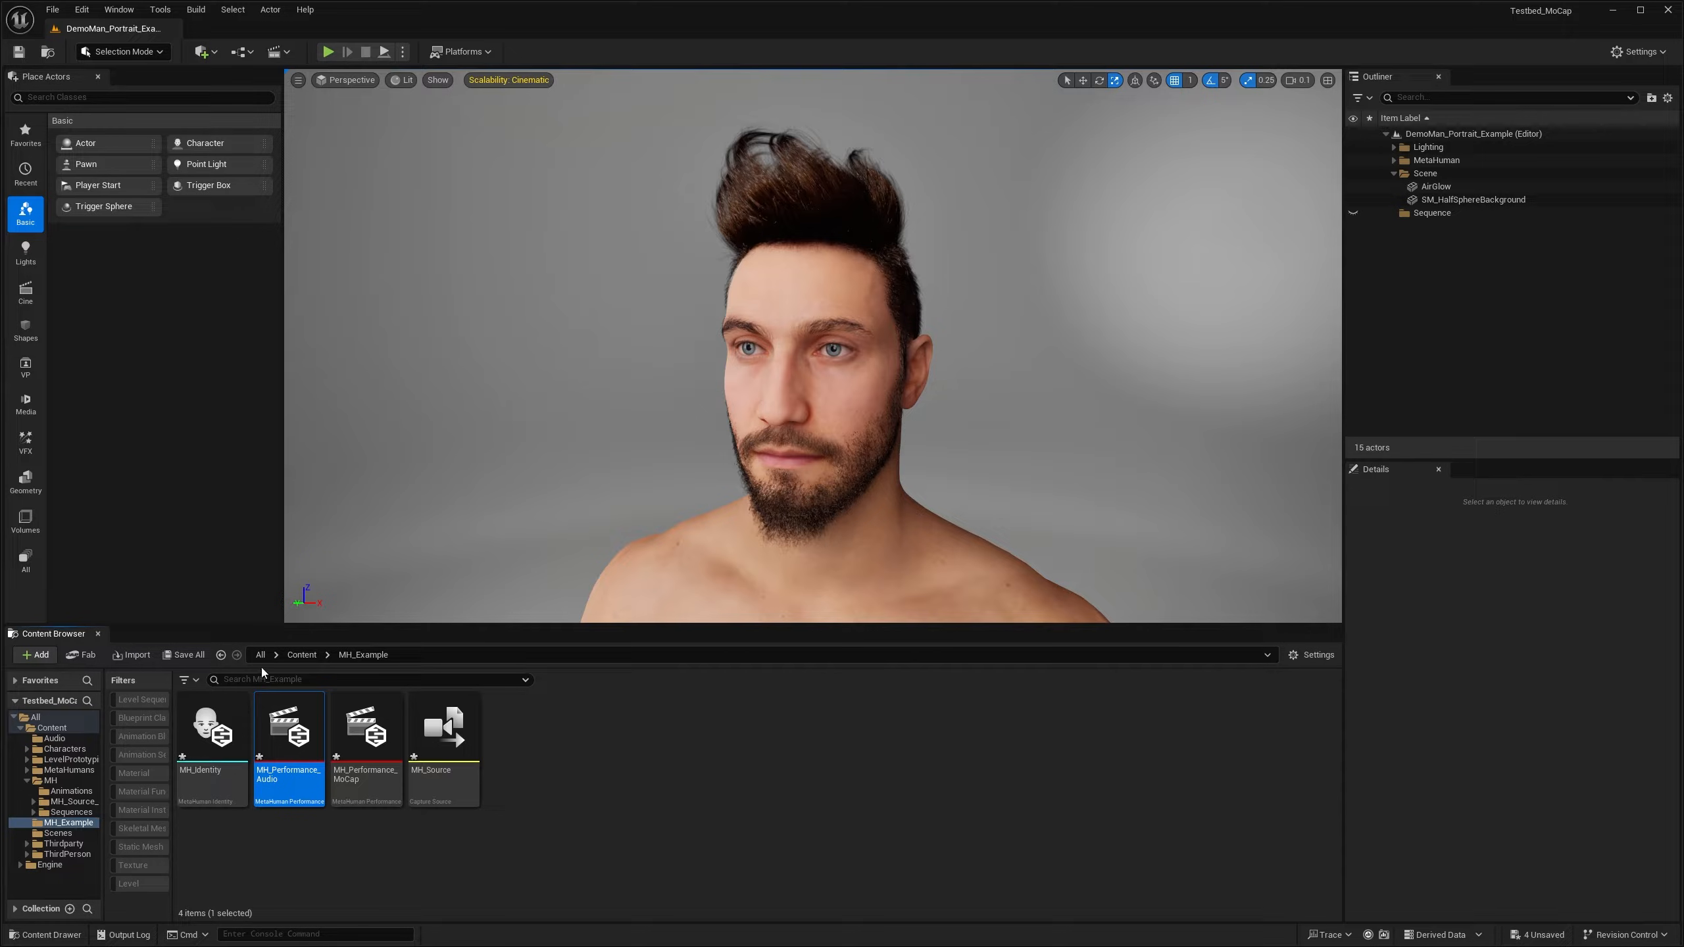
pyautogui.click(203, 655)
pyautogui.click(955, 612)
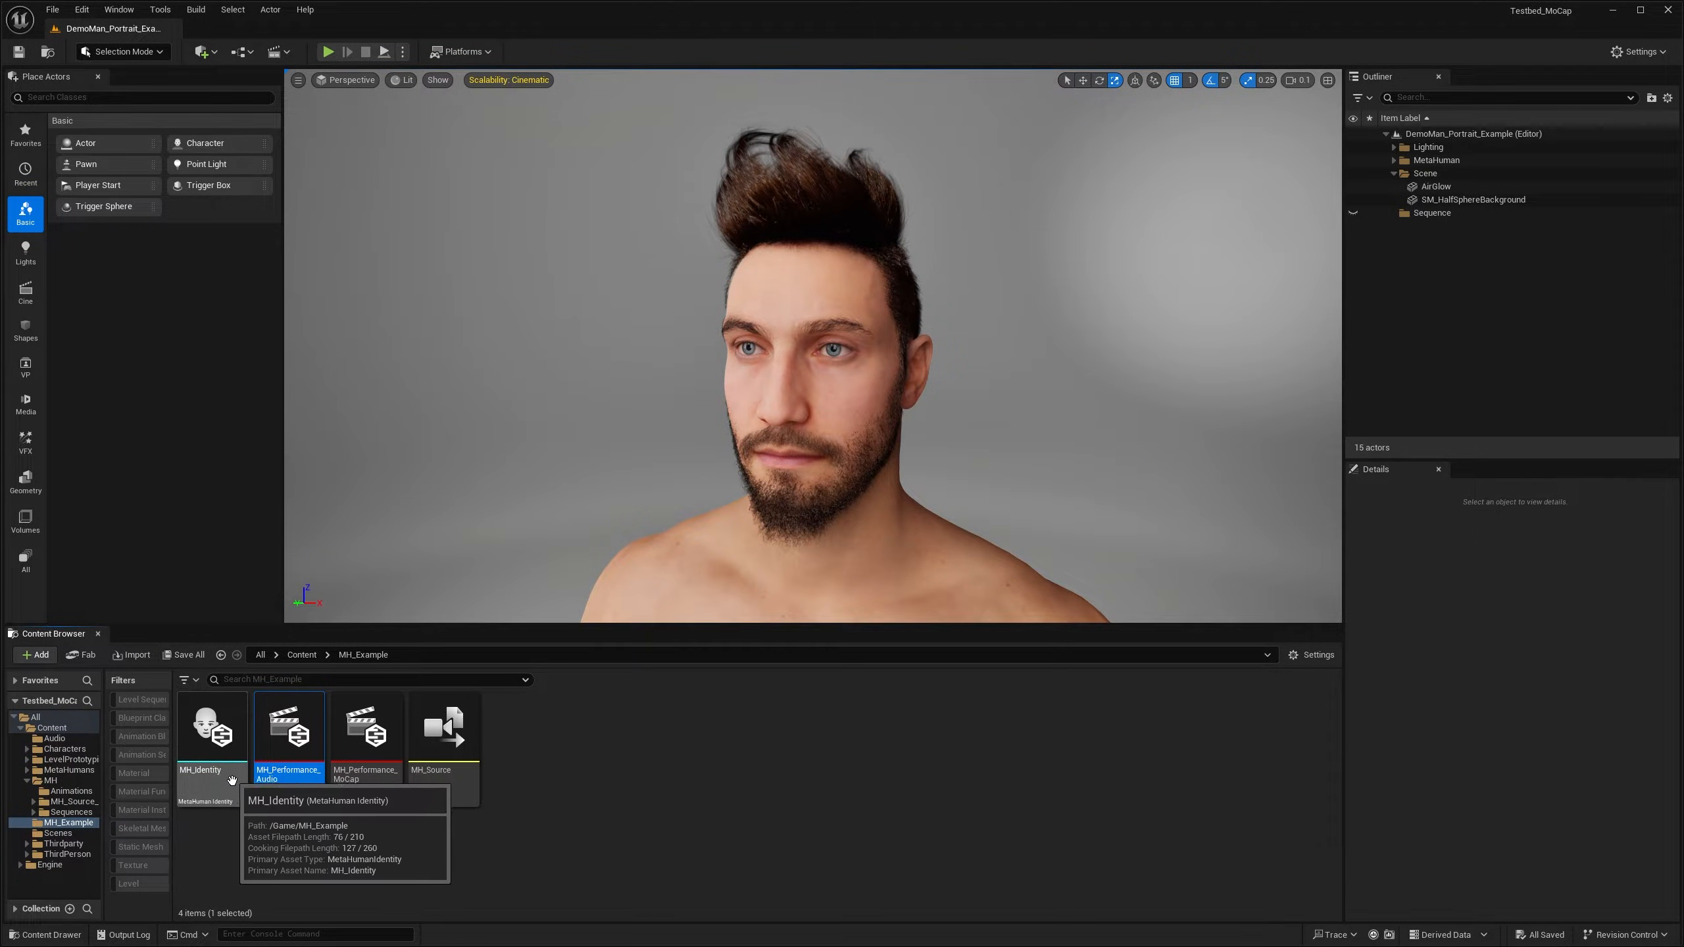
# Step: Open MH_Identity and create its components from the Calib_1 footage capture data
pyautogui.doubleClick(216, 736)
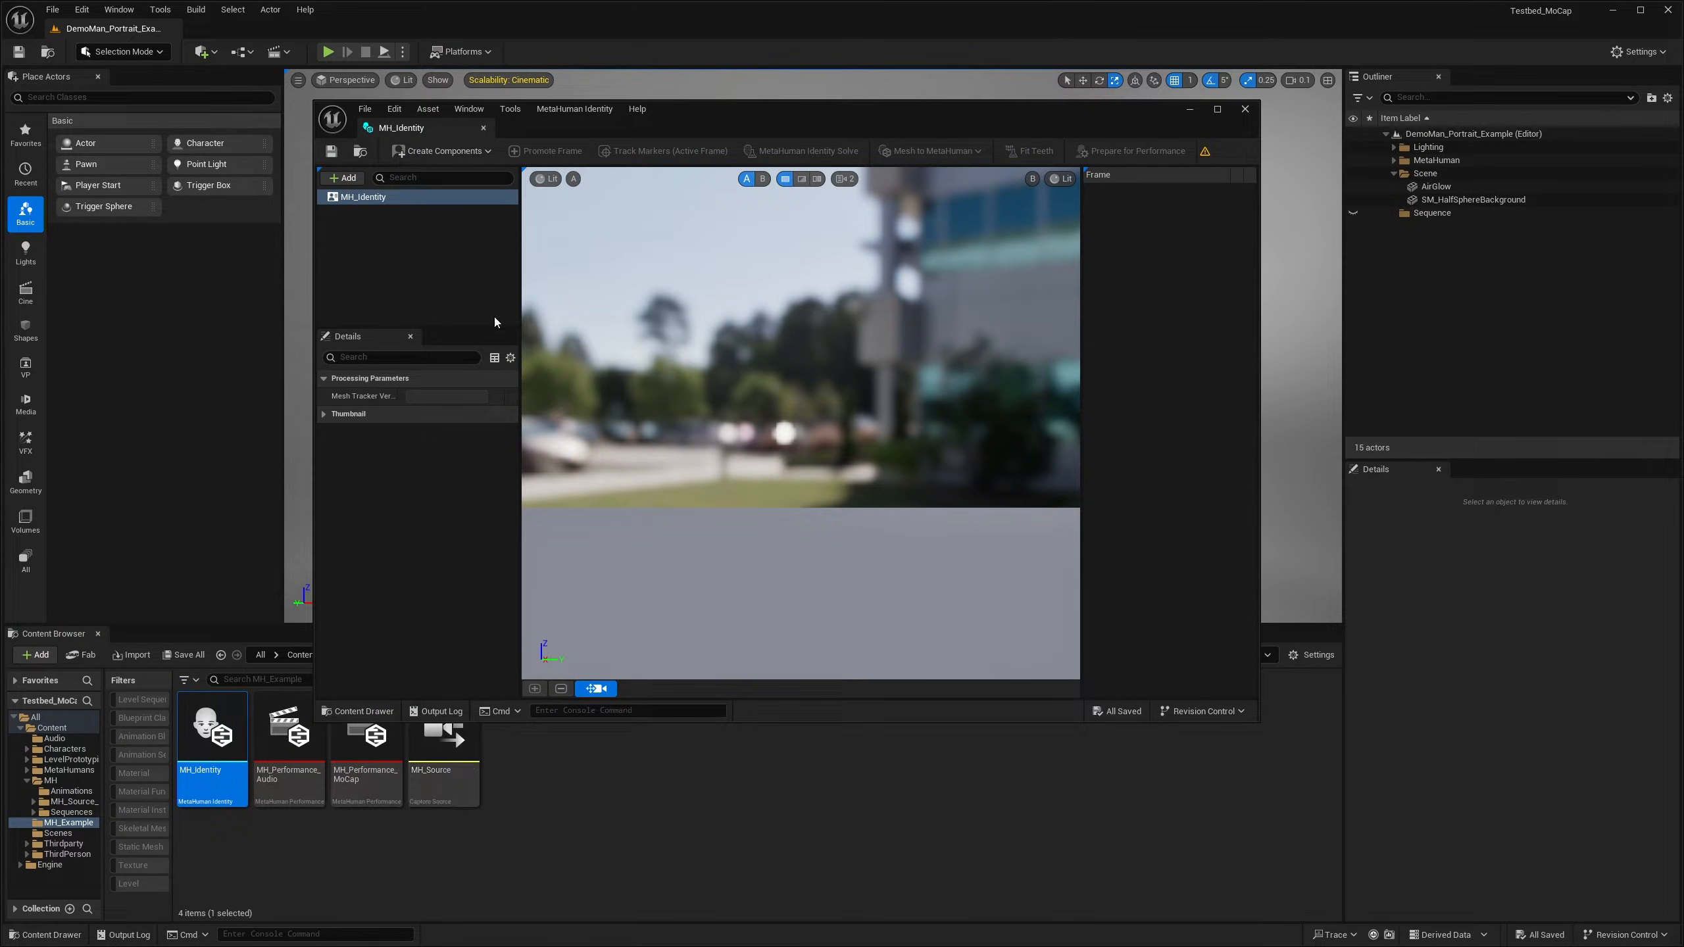
pyautogui.click(481, 149)
pyautogui.moveTo(466, 206)
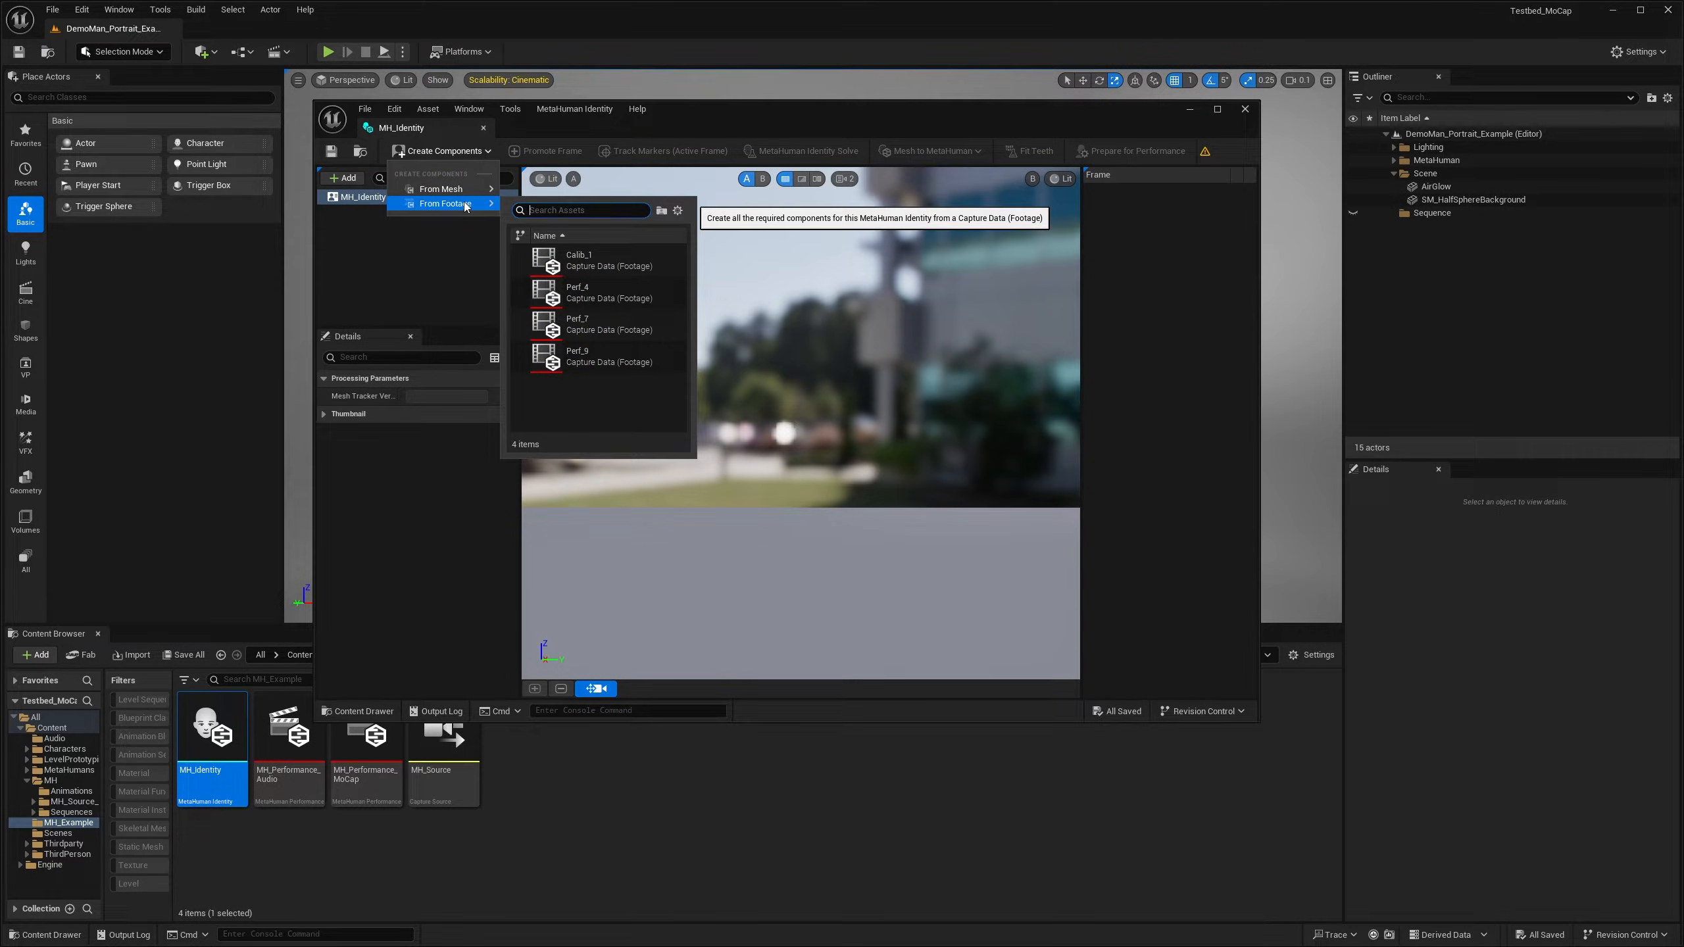
pyautogui.click(579, 256)
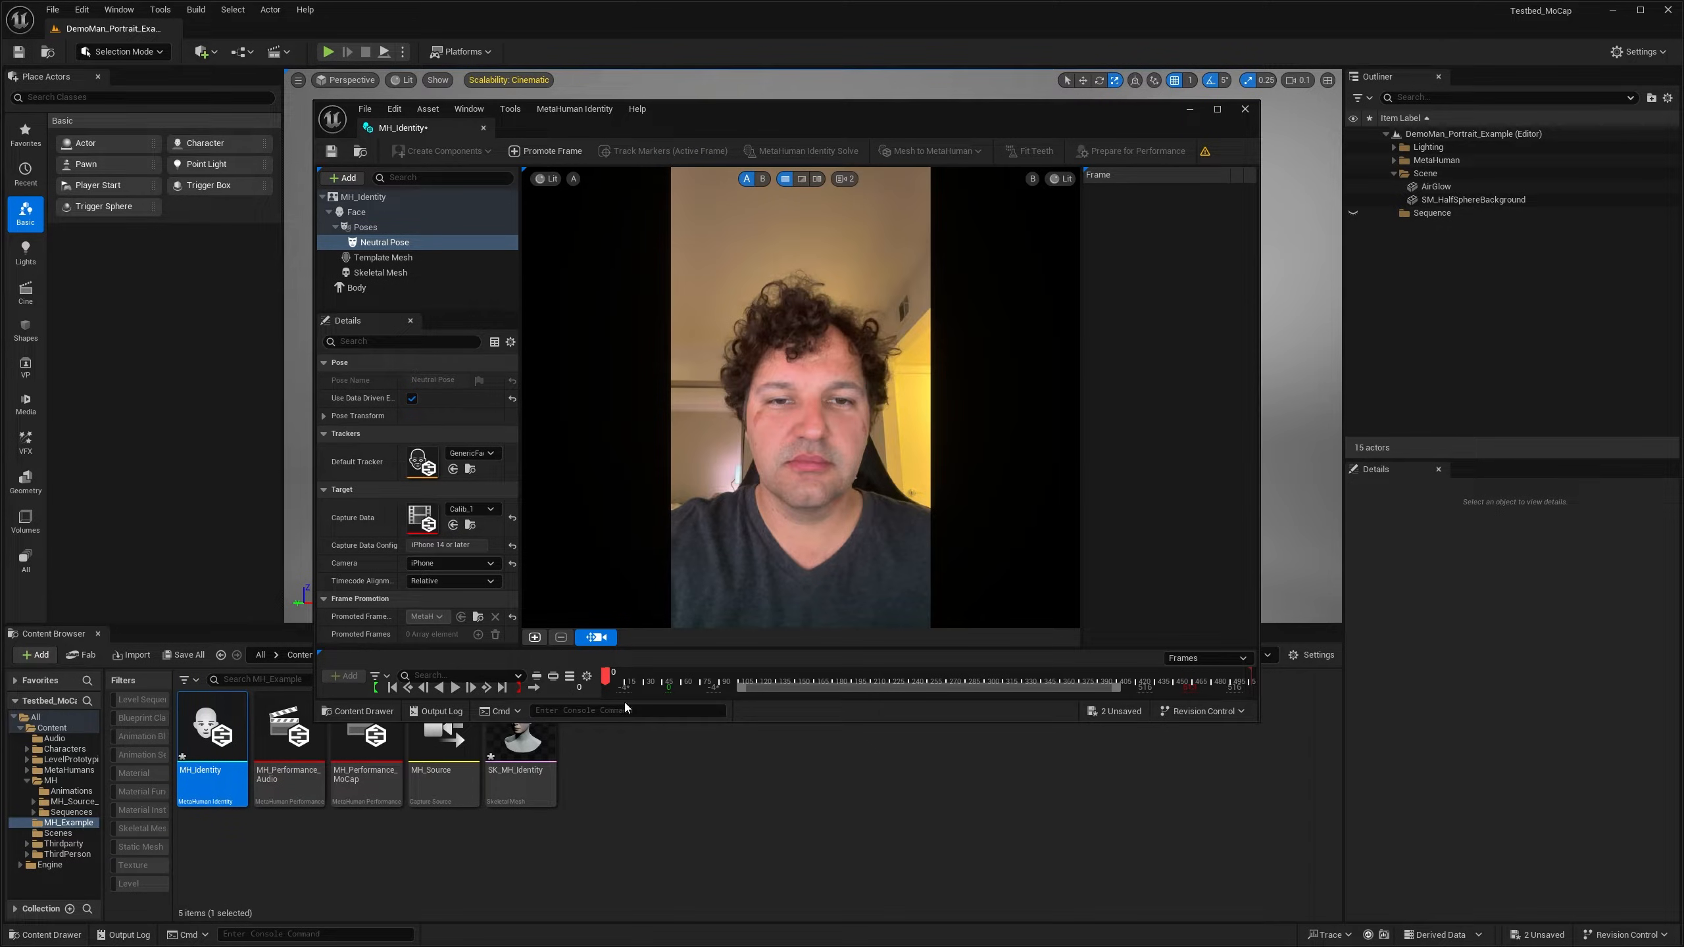
# Step: Promote footage frame 65 for the Neutral Pose and return to the free-roaming footage view
pyautogui.click(657, 676)
pyautogui.moveTo(657, 680); pyautogui.dragTo(690, 686)
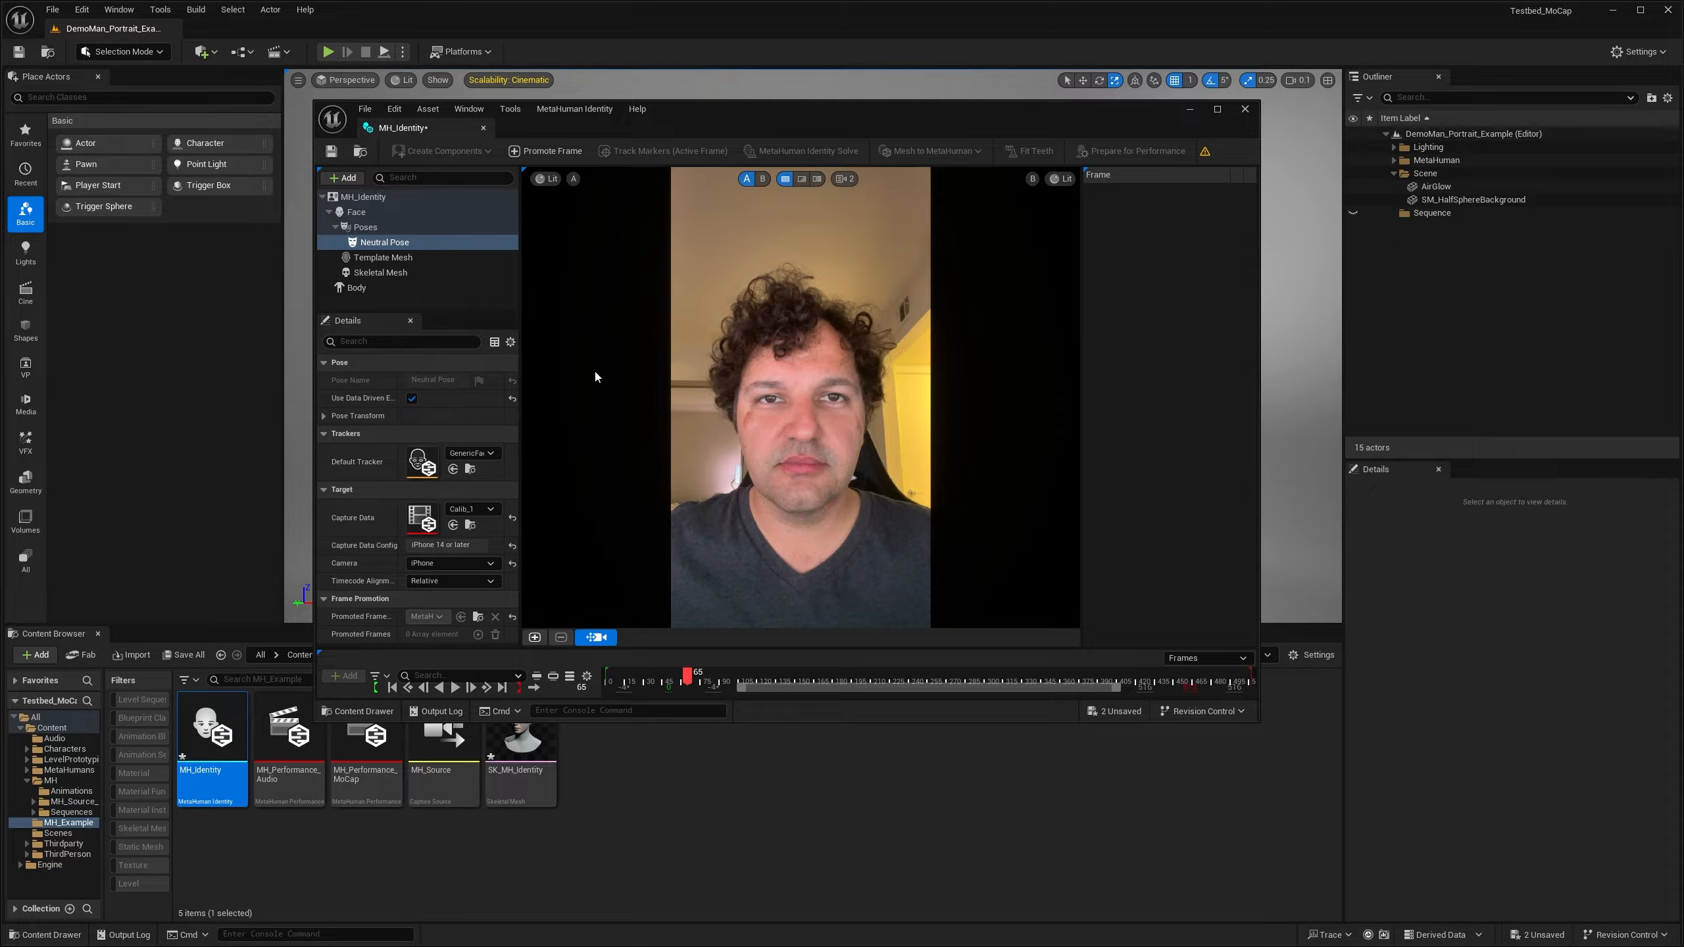
pyautogui.click(542, 151)
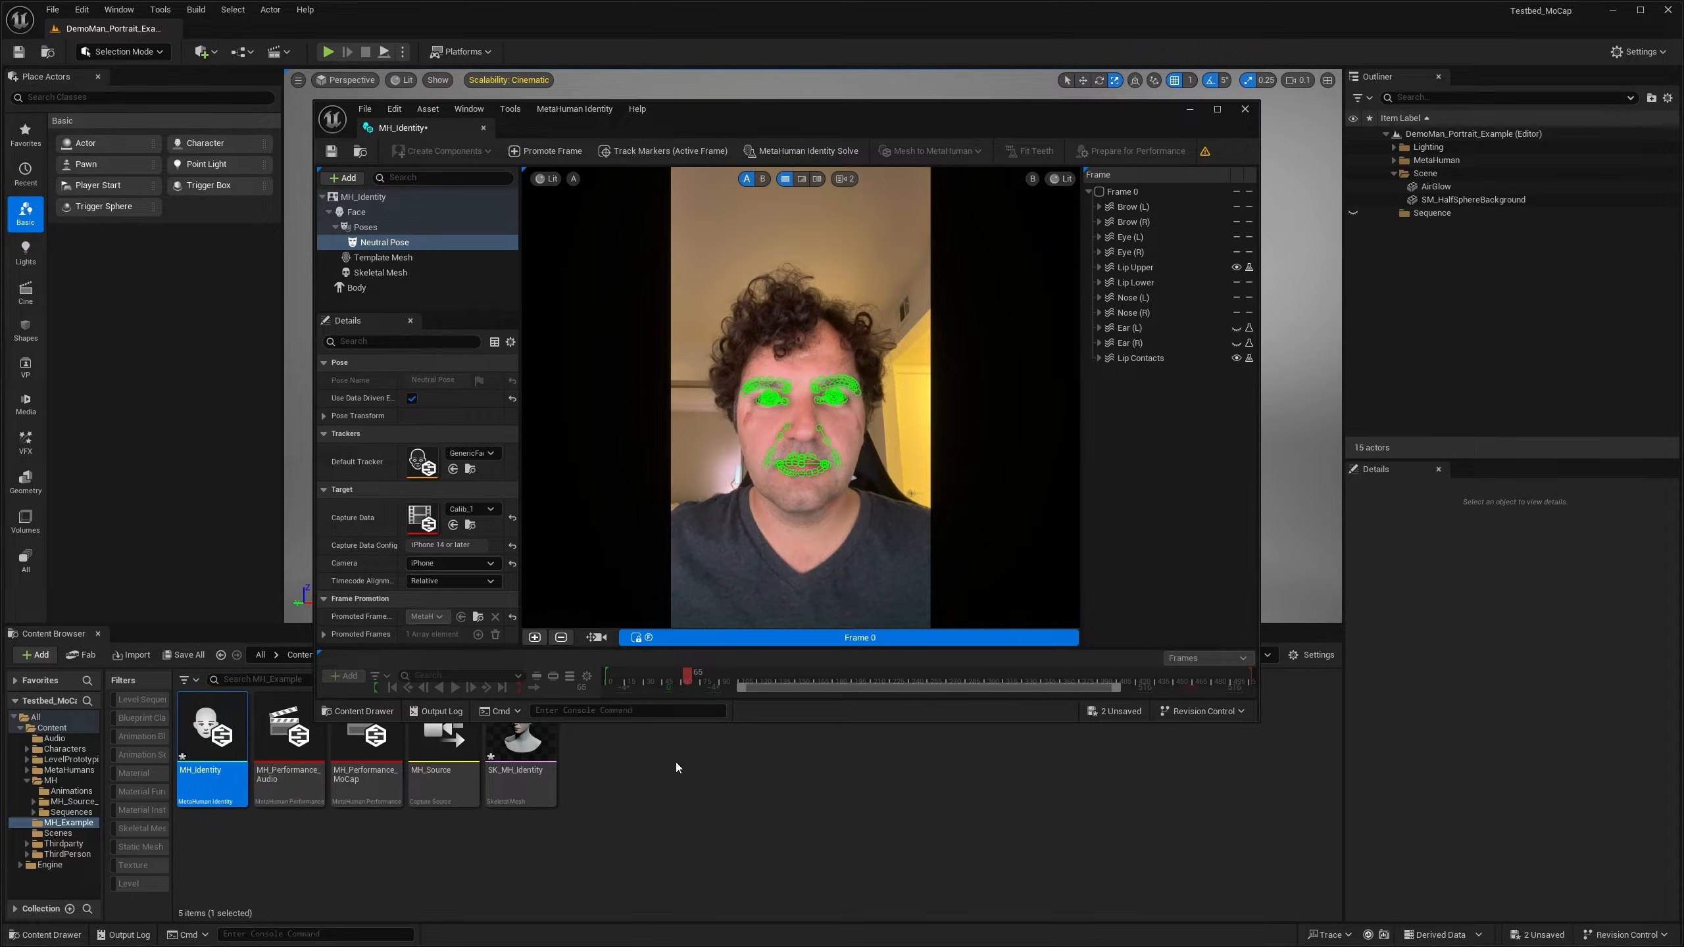
pyautogui.click(592, 637)
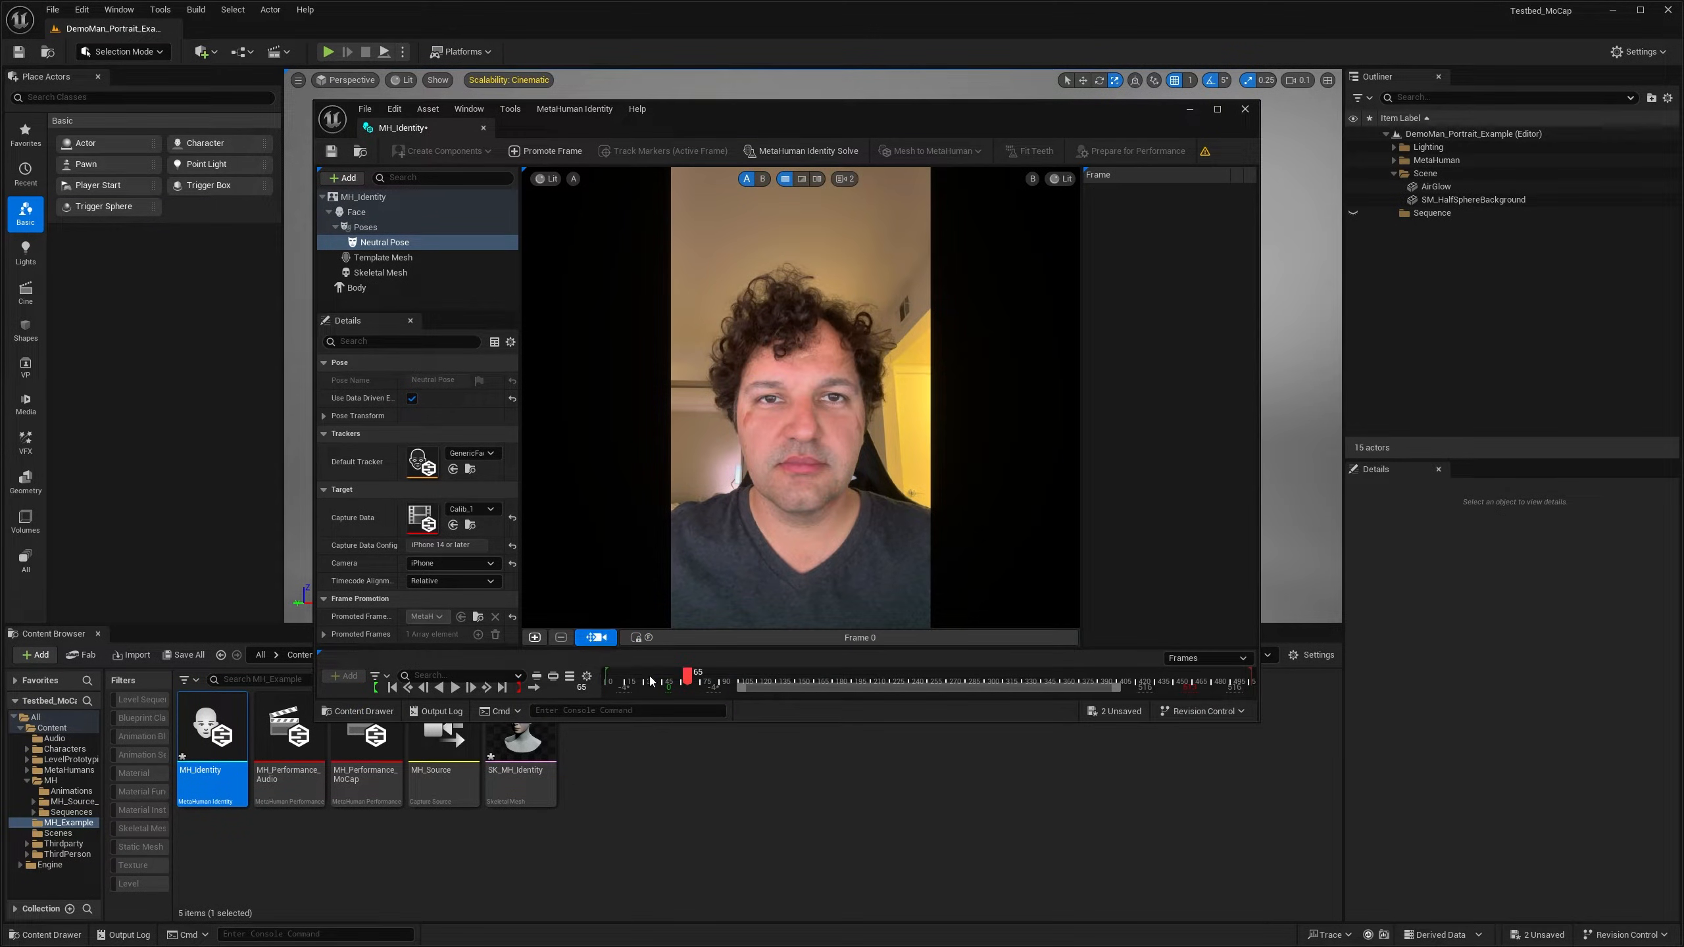
# Step: Promote footage frame 282 as the second Neutral Pose frame and compare it with the first promoted frame
pyautogui.moveTo(690, 674); pyautogui.dragTo(962, 666)
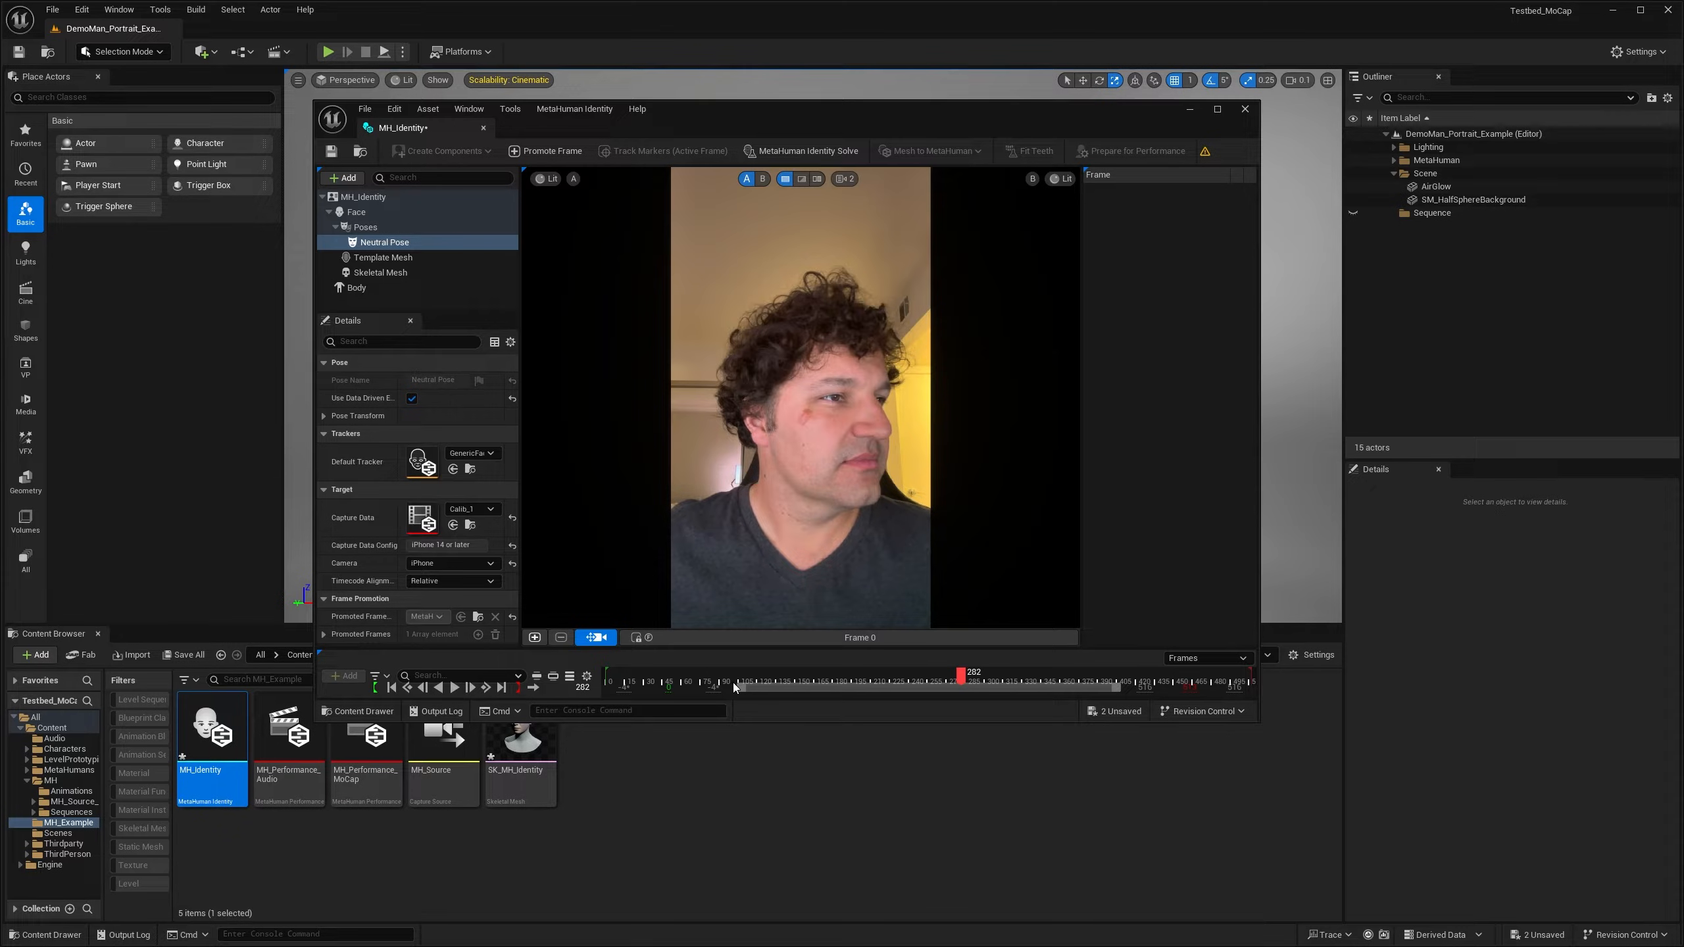
pyautogui.click(535, 151)
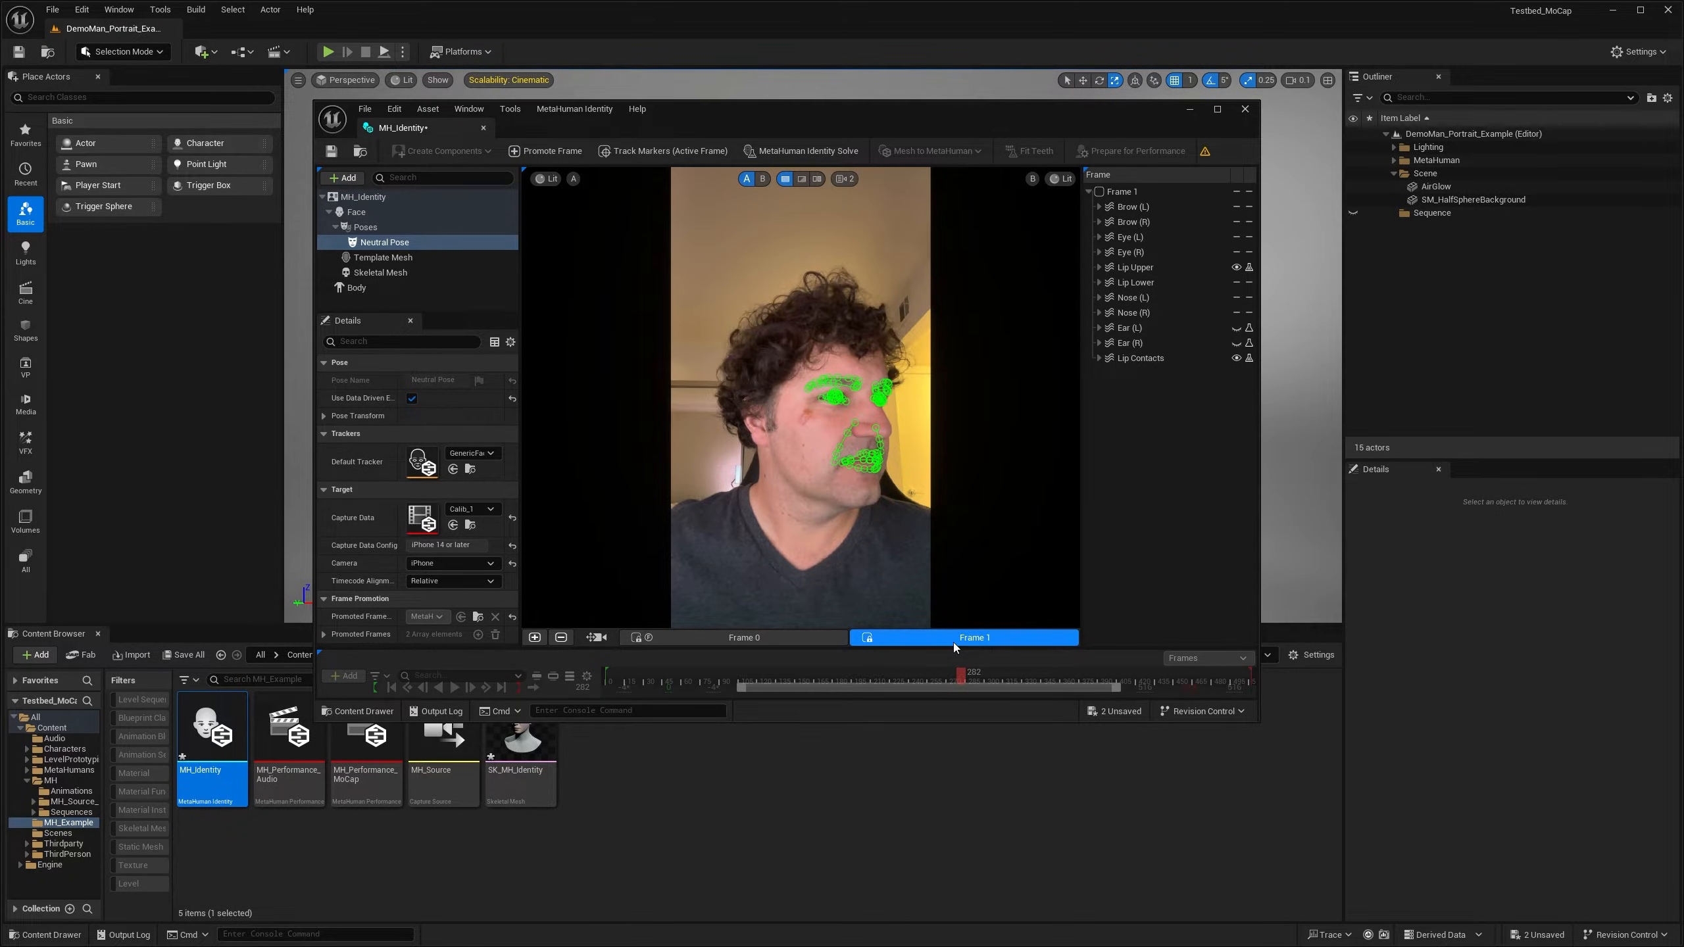
pyautogui.click(787, 640)
pyautogui.click(905, 639)
pyautogui.click(779, 640)
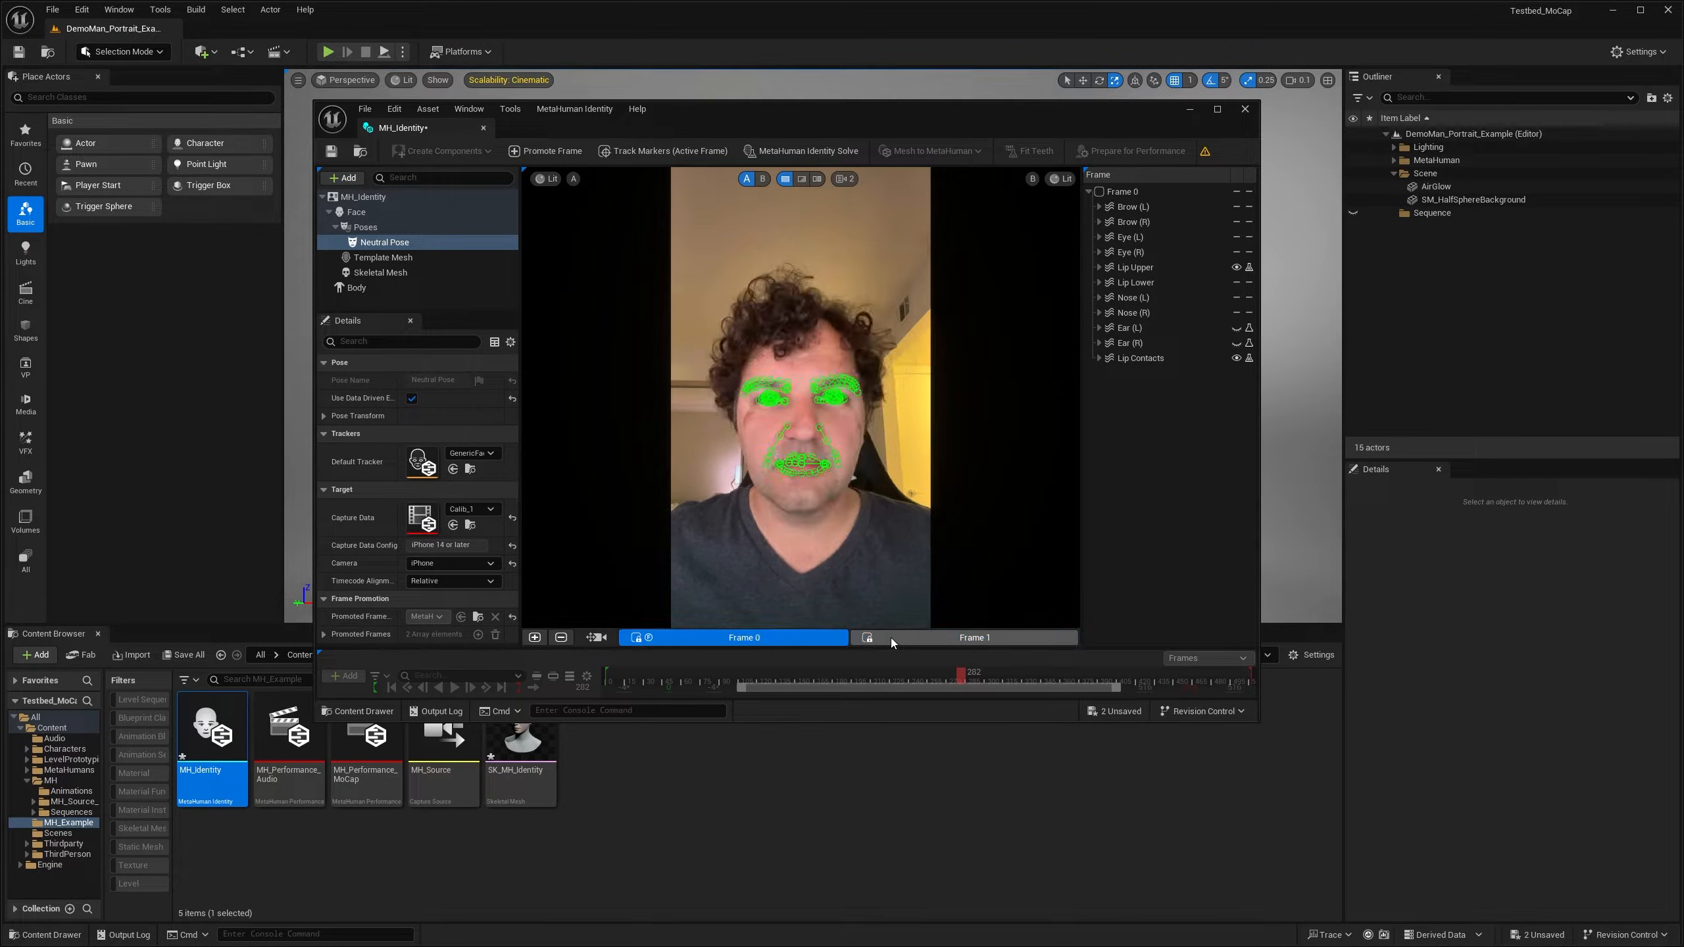
pyautogui.click(891, 637)
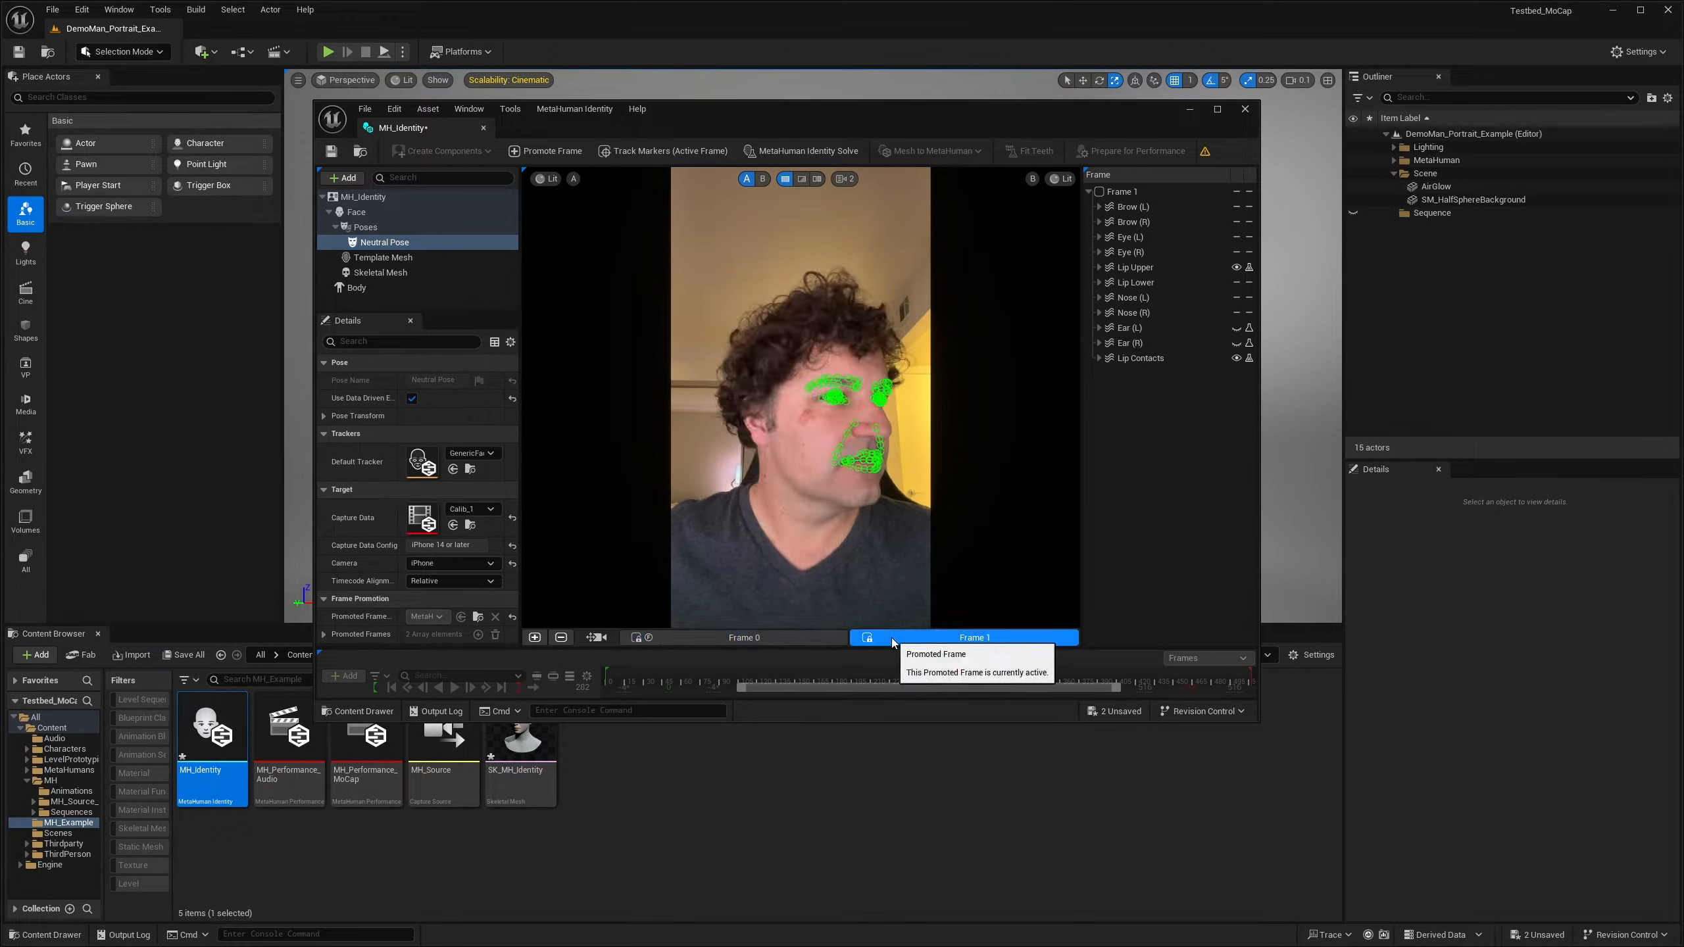
# Step: Promote footage frame 437 as the third Neutral Pose frame and run the MetaHuman Identity Solve
pyautogui.click(596, 638)
pyautogui.moveTo(961, 673); pyautogui.dragTo(1159, 681)
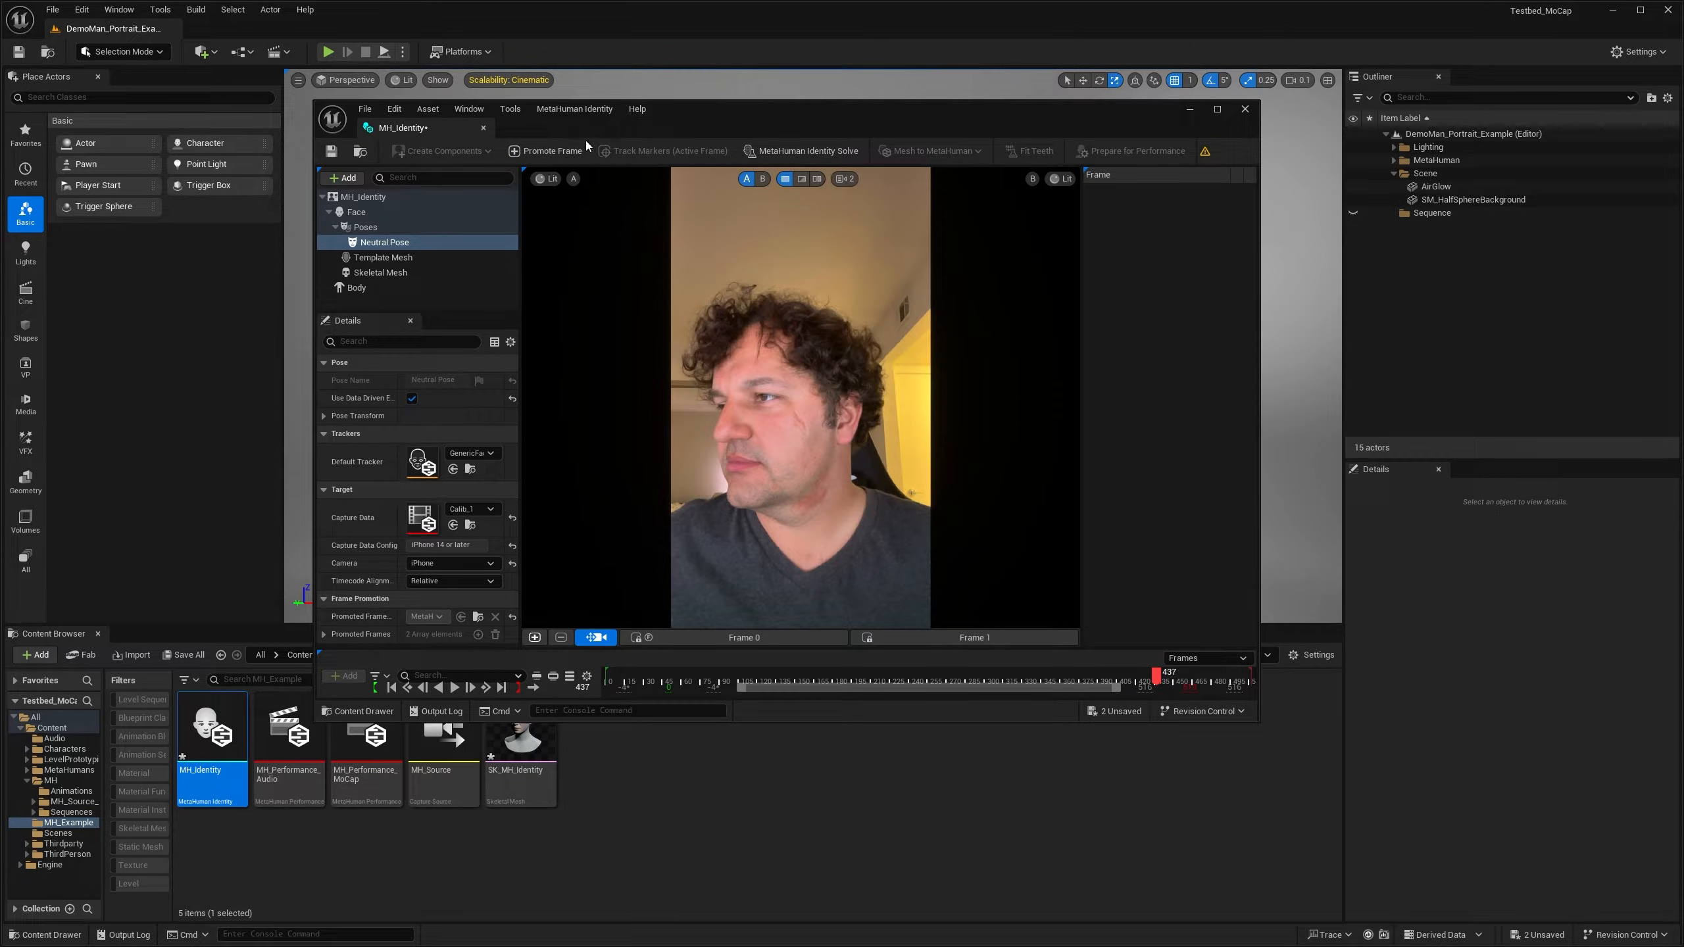
pyautogui.click(557, 150)
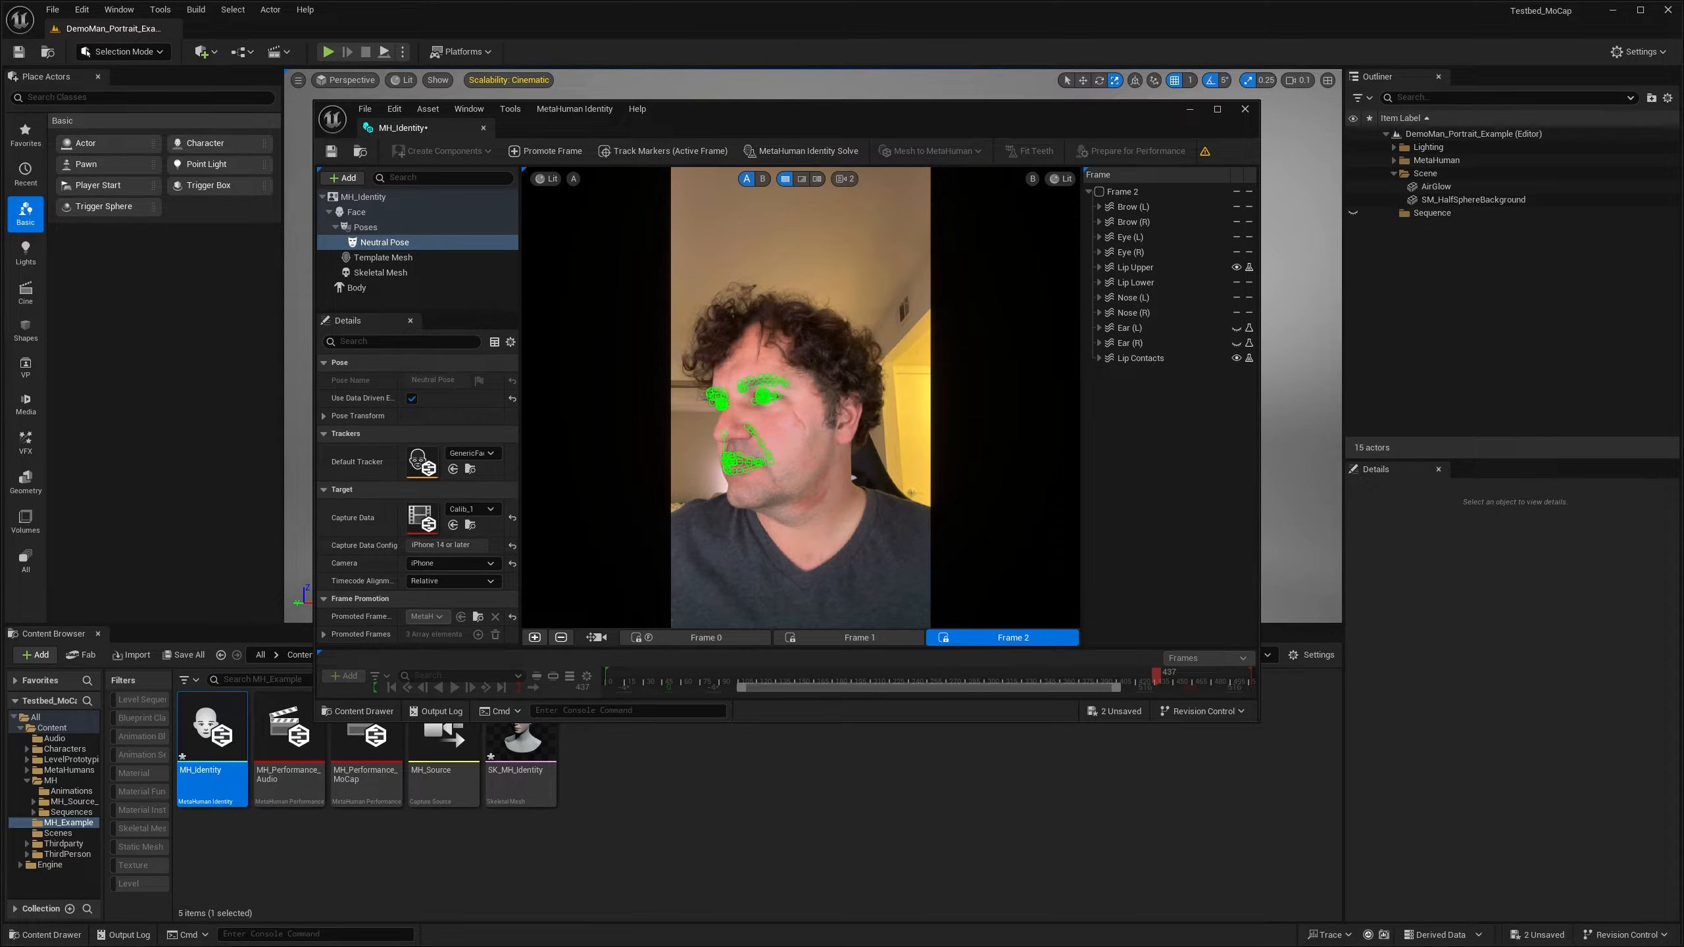
pyautogui.click(800, 147)
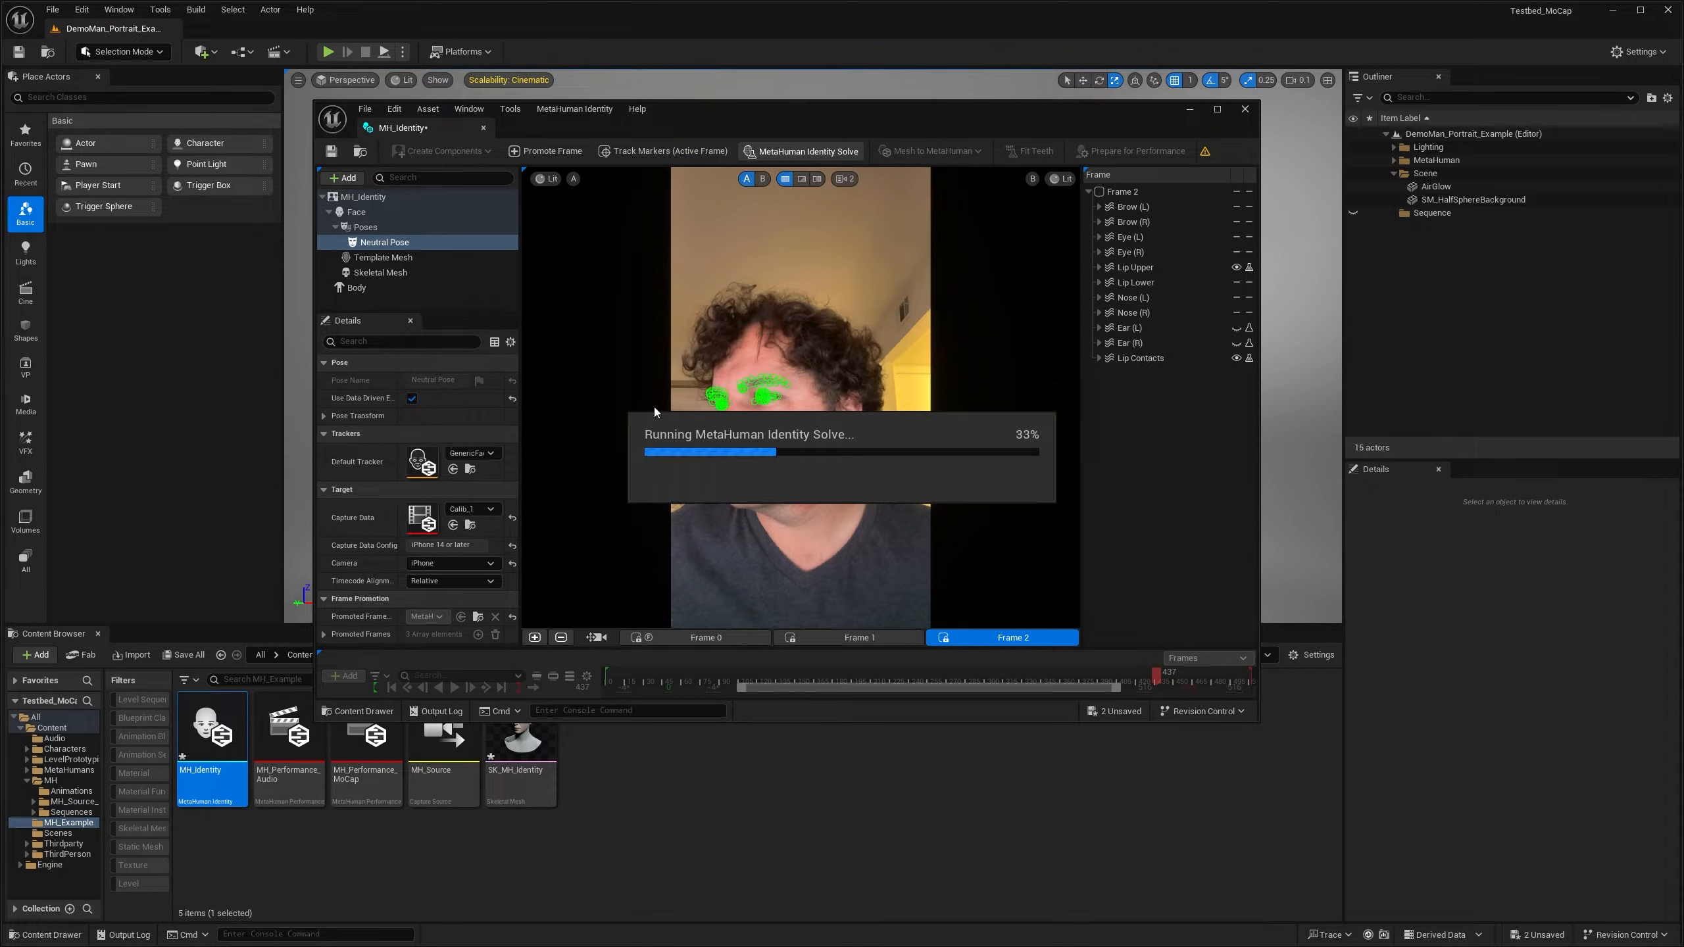
# Step: Choose the first body type in the second row and auto-rig the identity as Skeletal Mesh + Full MetaHuman
pyautogui.click(356, 288)
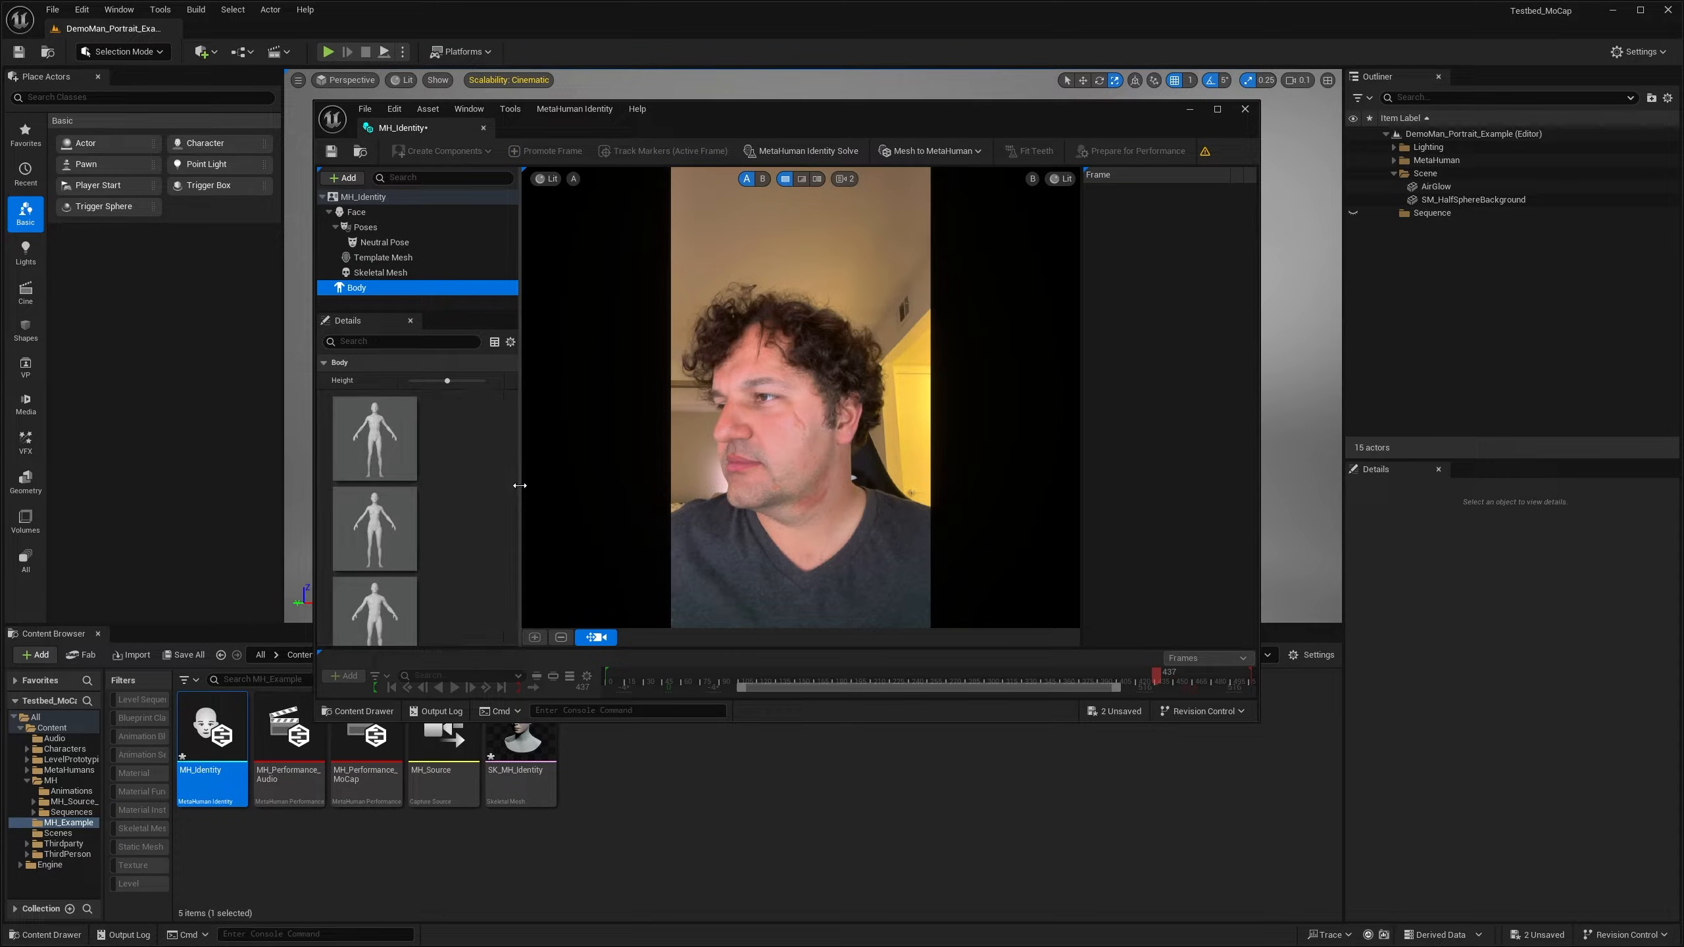
pyautogui.moveTo(523, 483); pyautogui.dragTo(561, 485)
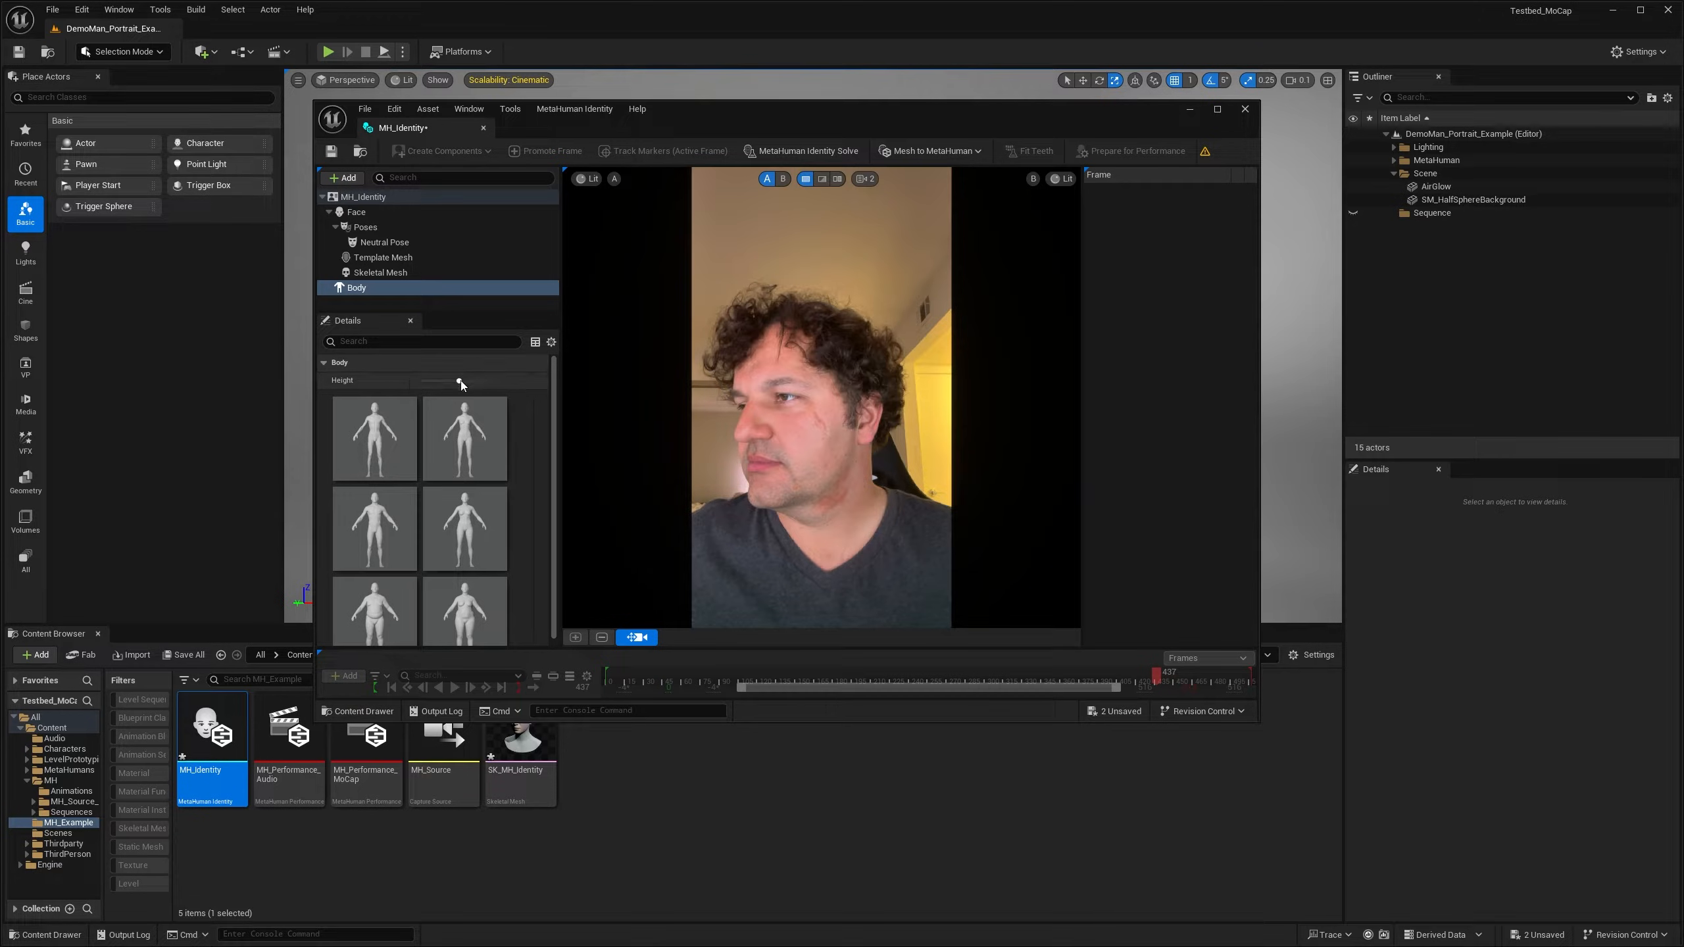
pyautogui.moveTo(460, 381)
pyautogui.mouseDown()
pyautogui.moveTo(496, 381)
pyautogui.moveTo(459, 381)
pyautogui.mouseUp()
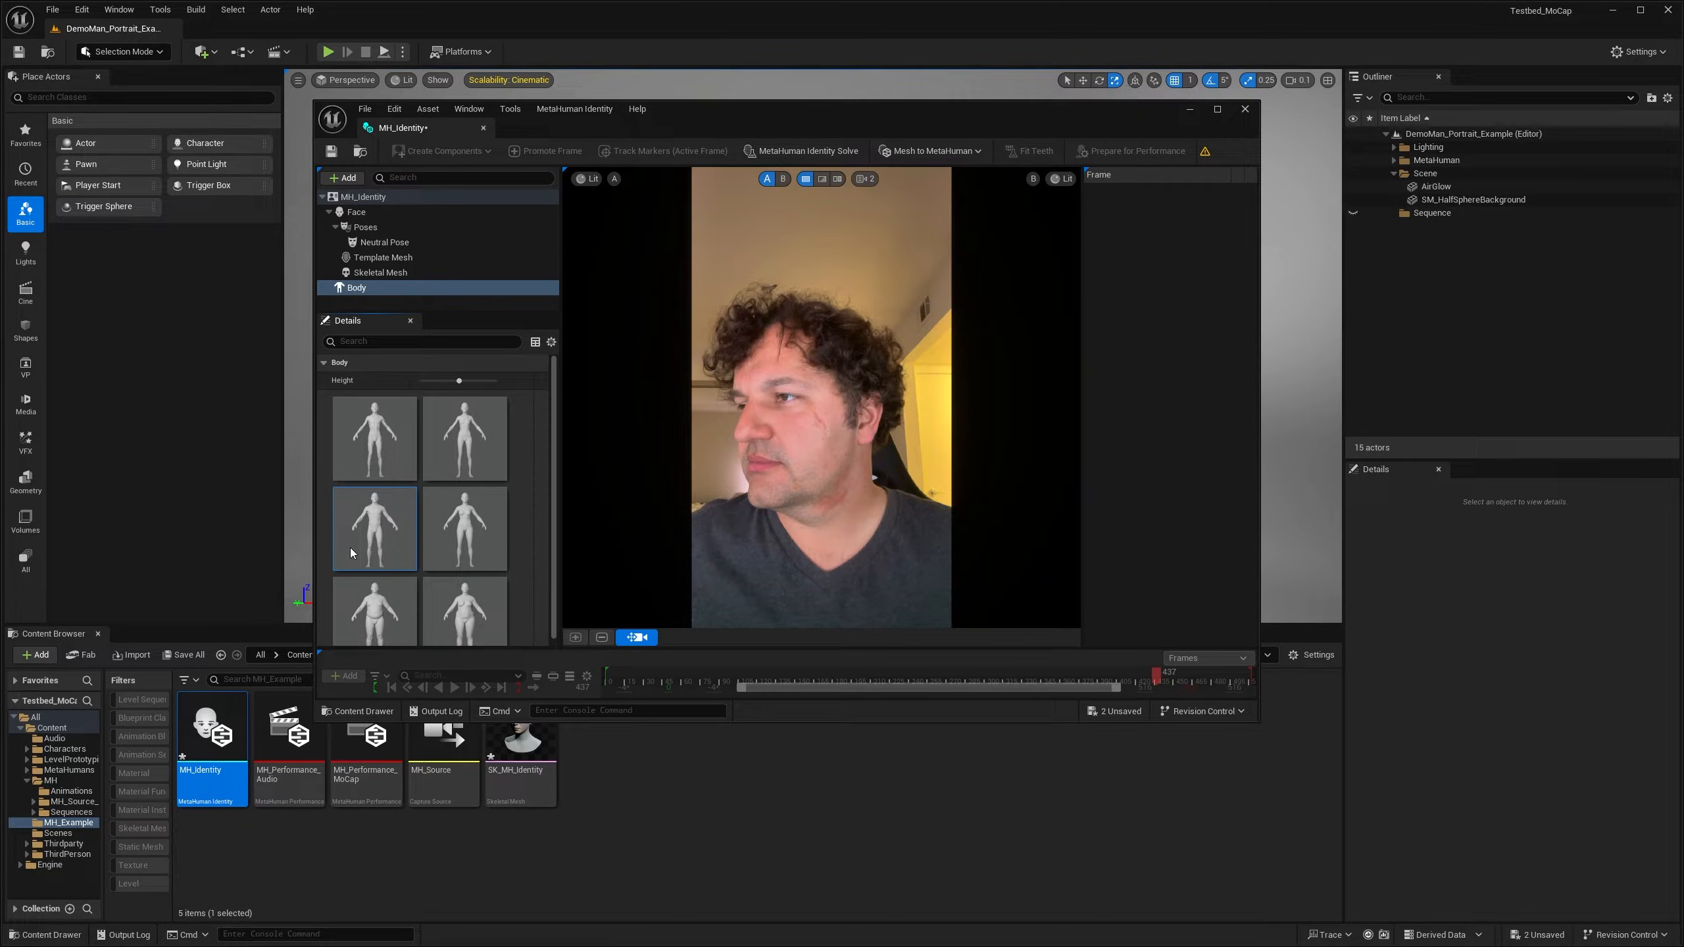
pyautogui.click(913, 150)
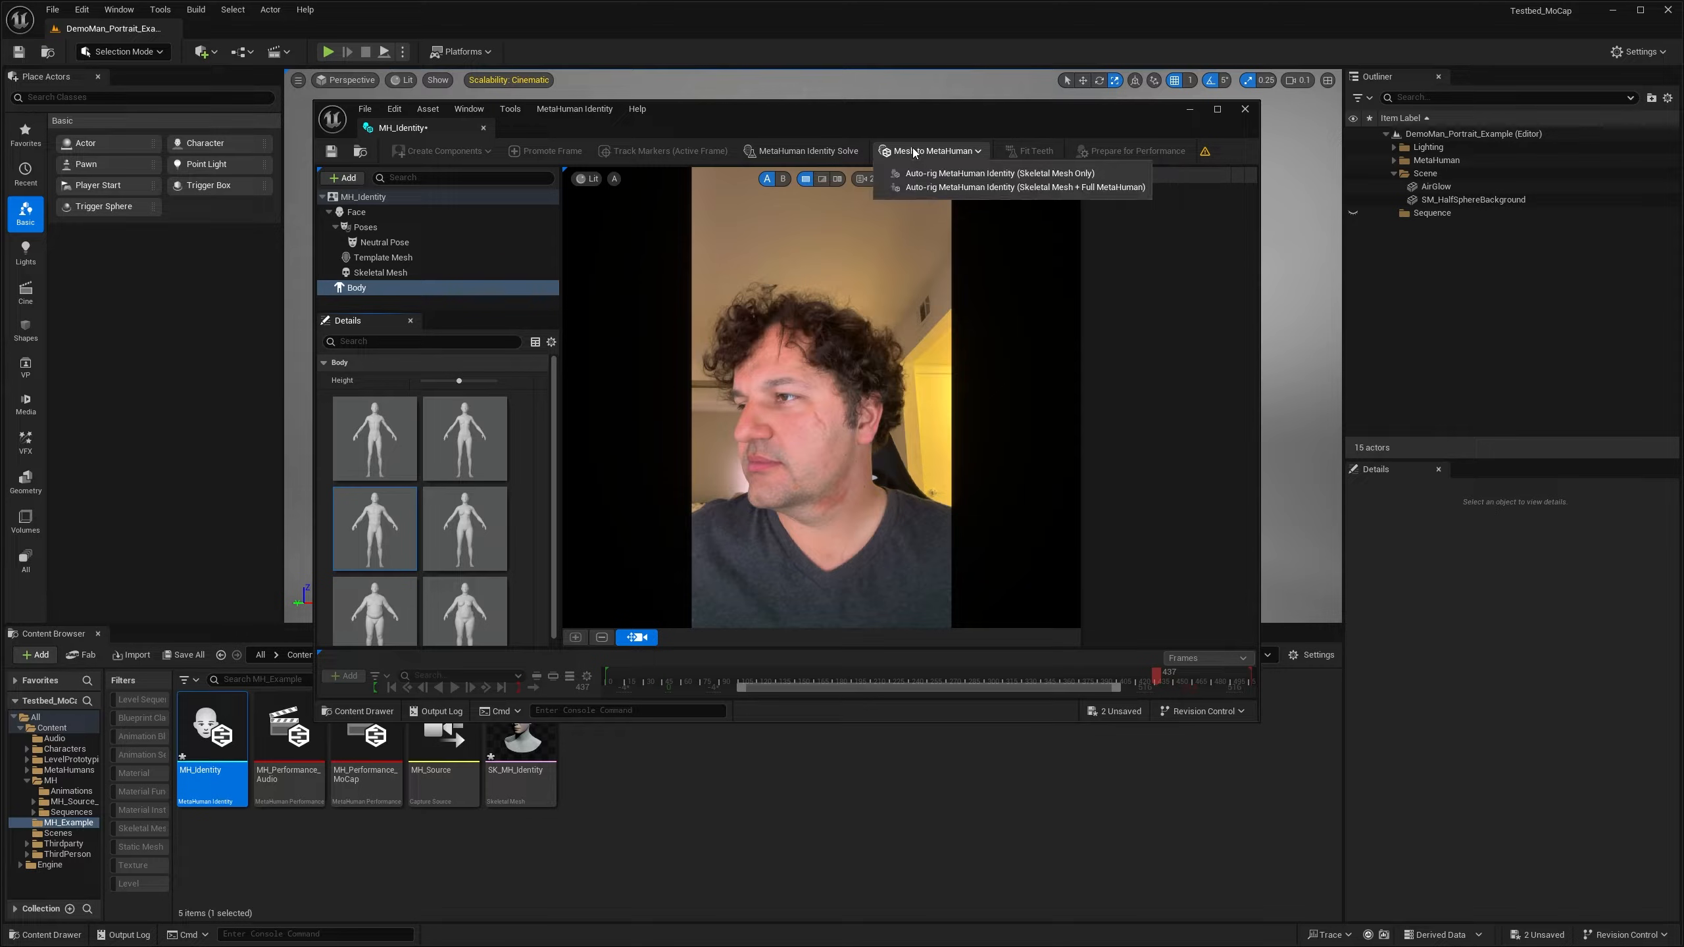
pyautogui.click(993, 188)
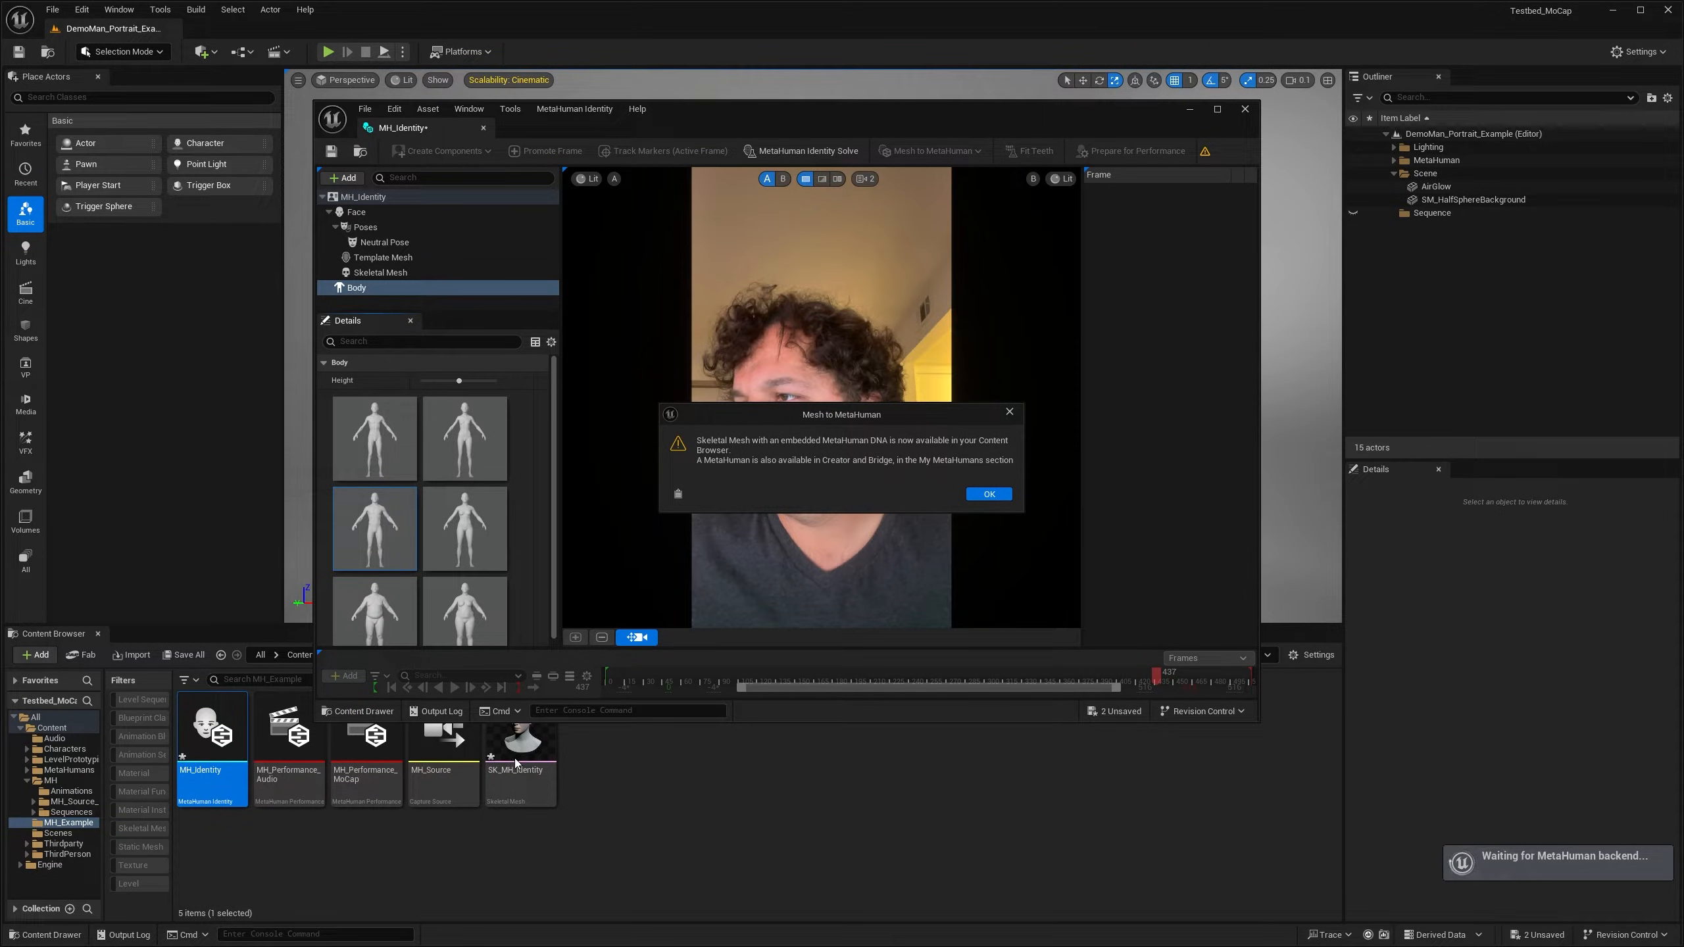
pyautogui.click(988, 494)
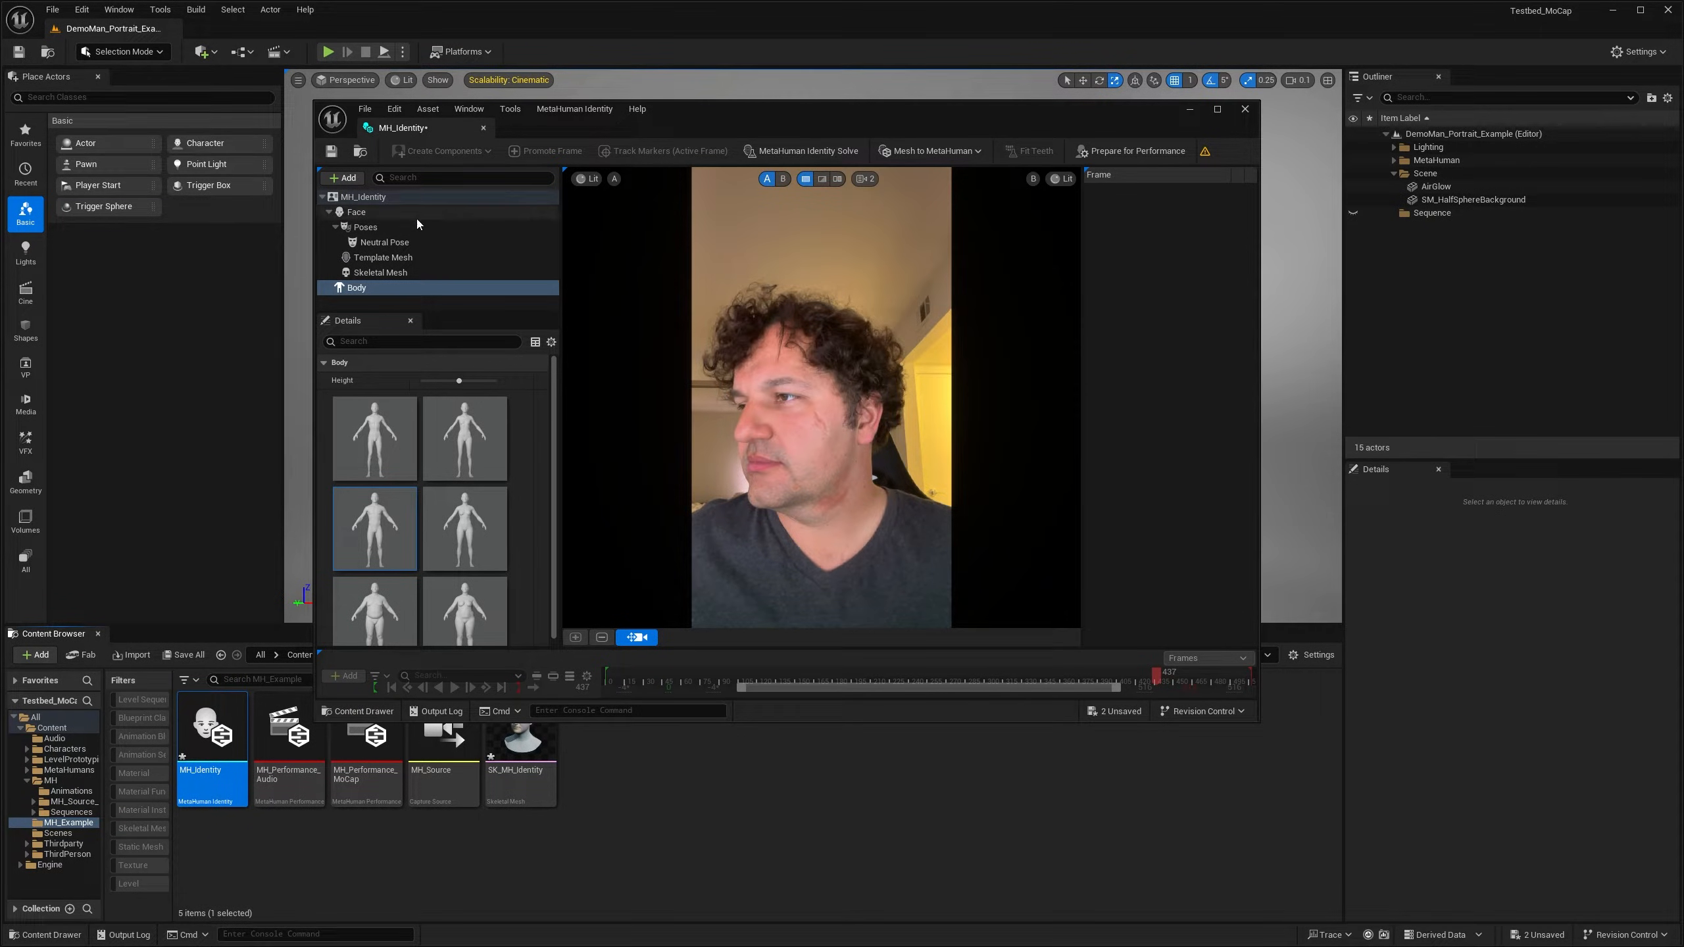
# Step: Add a Teeth pose, promote footage frame 189 for it, and check the tracked mouth and teeth markers up close
pyautogui.click(364, 227)
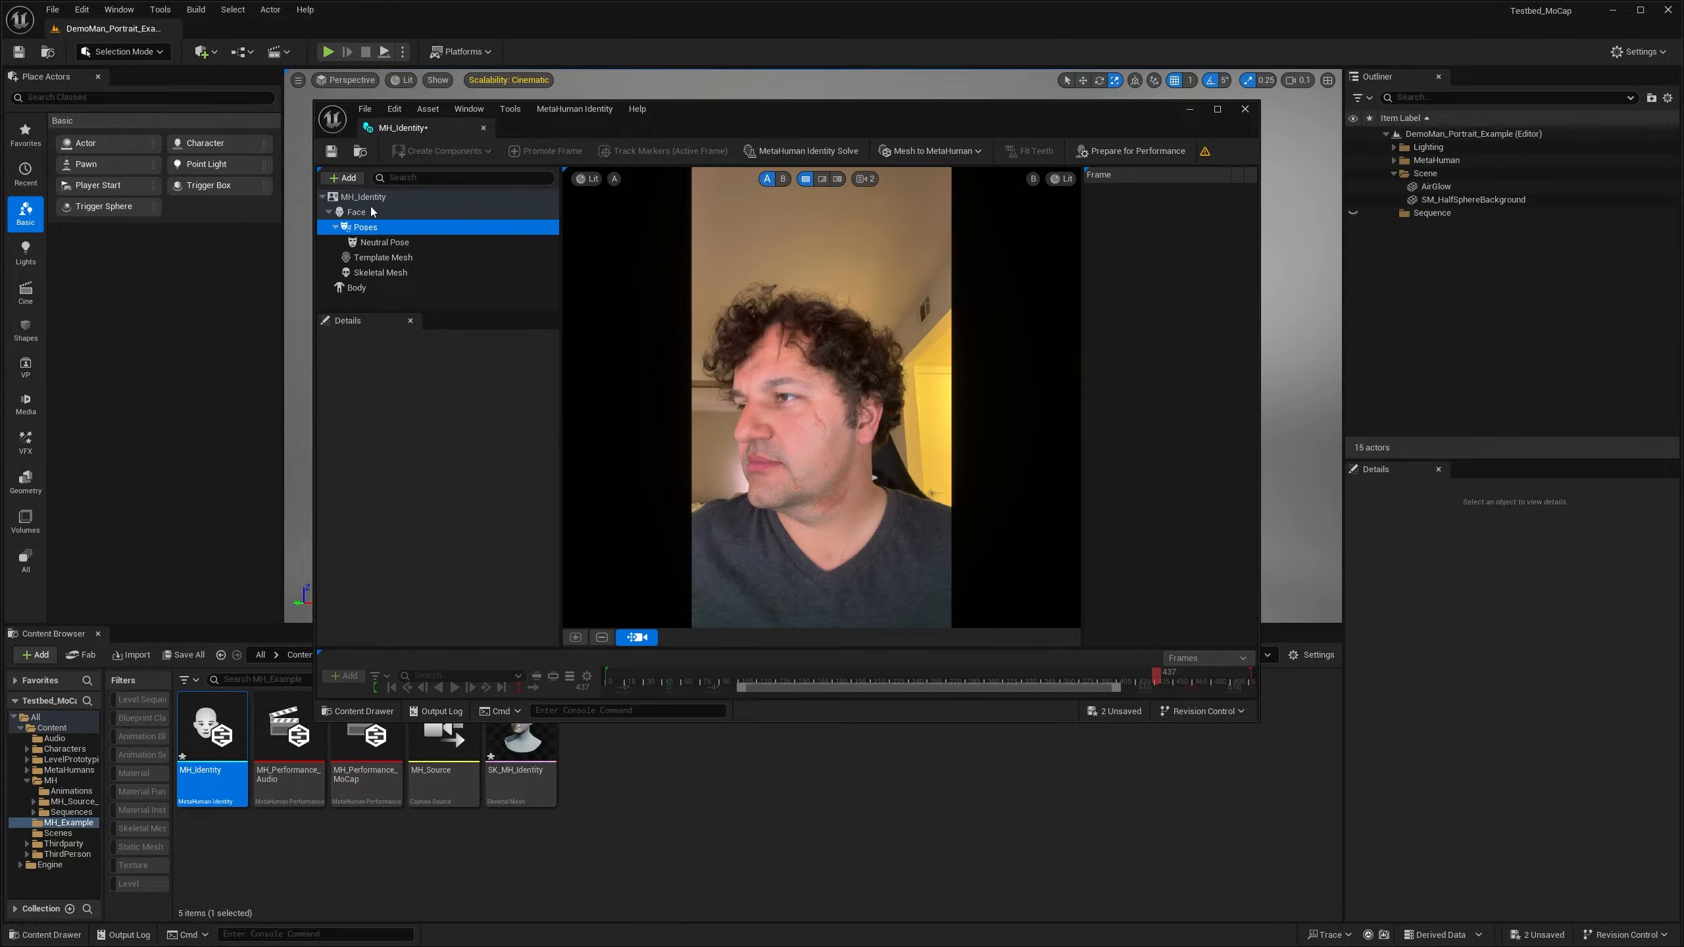
pyautogui.click(346, 179)
pyautogui.moveTo(358, 228)
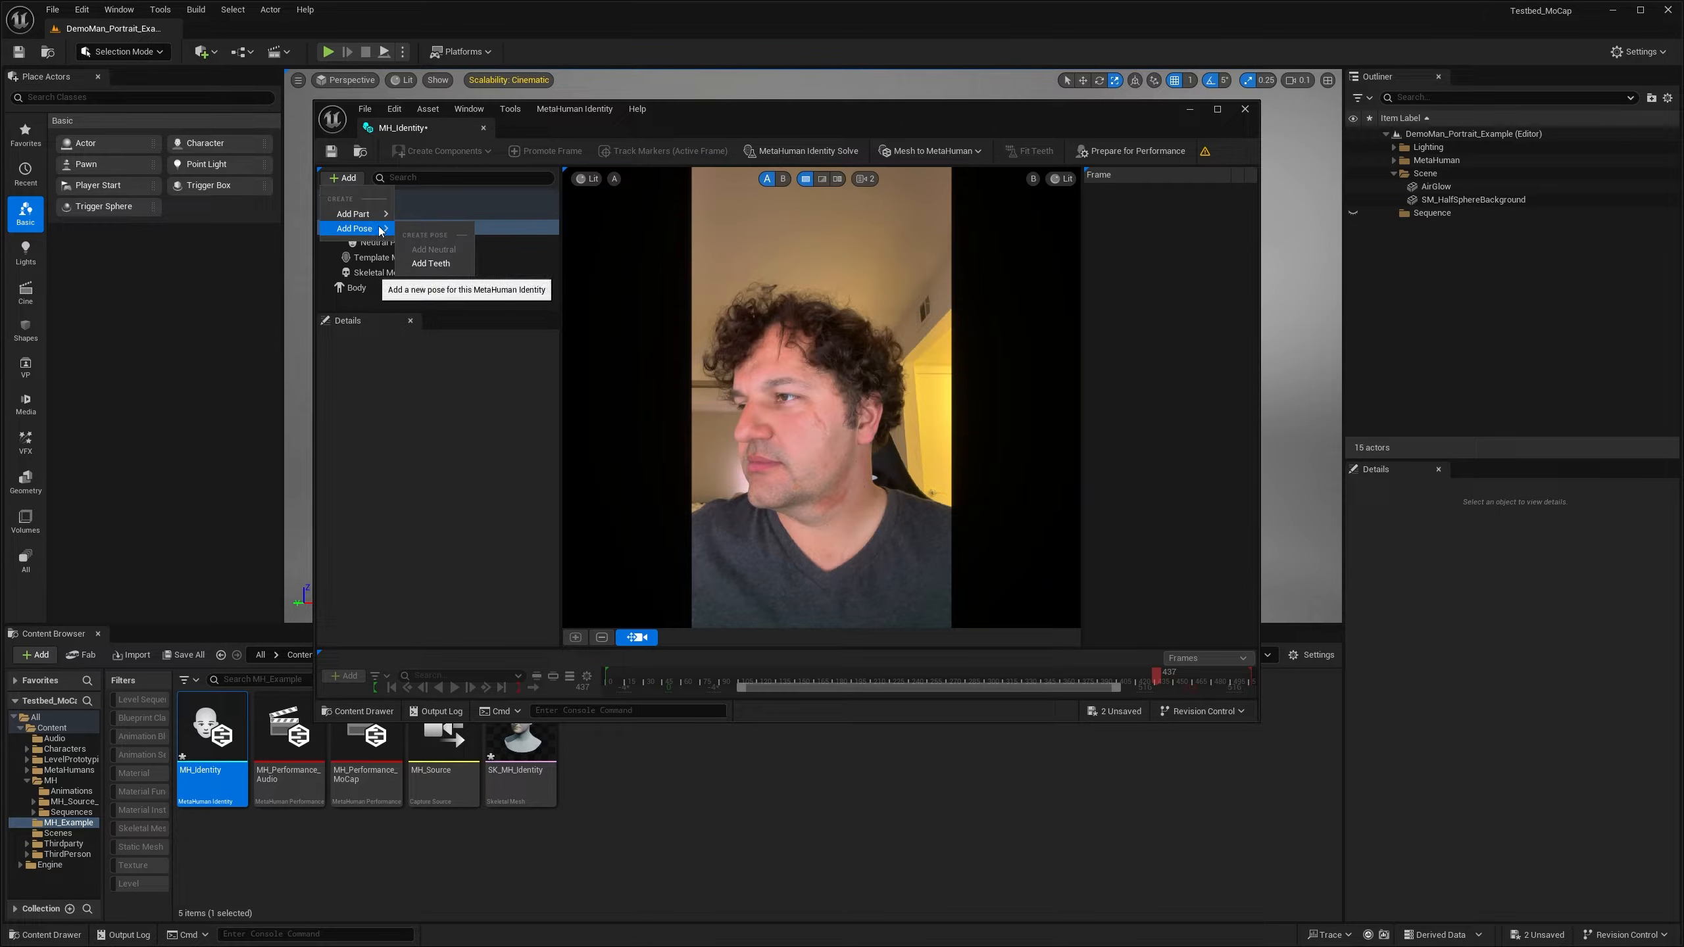
pyautogui.click(433, 263)
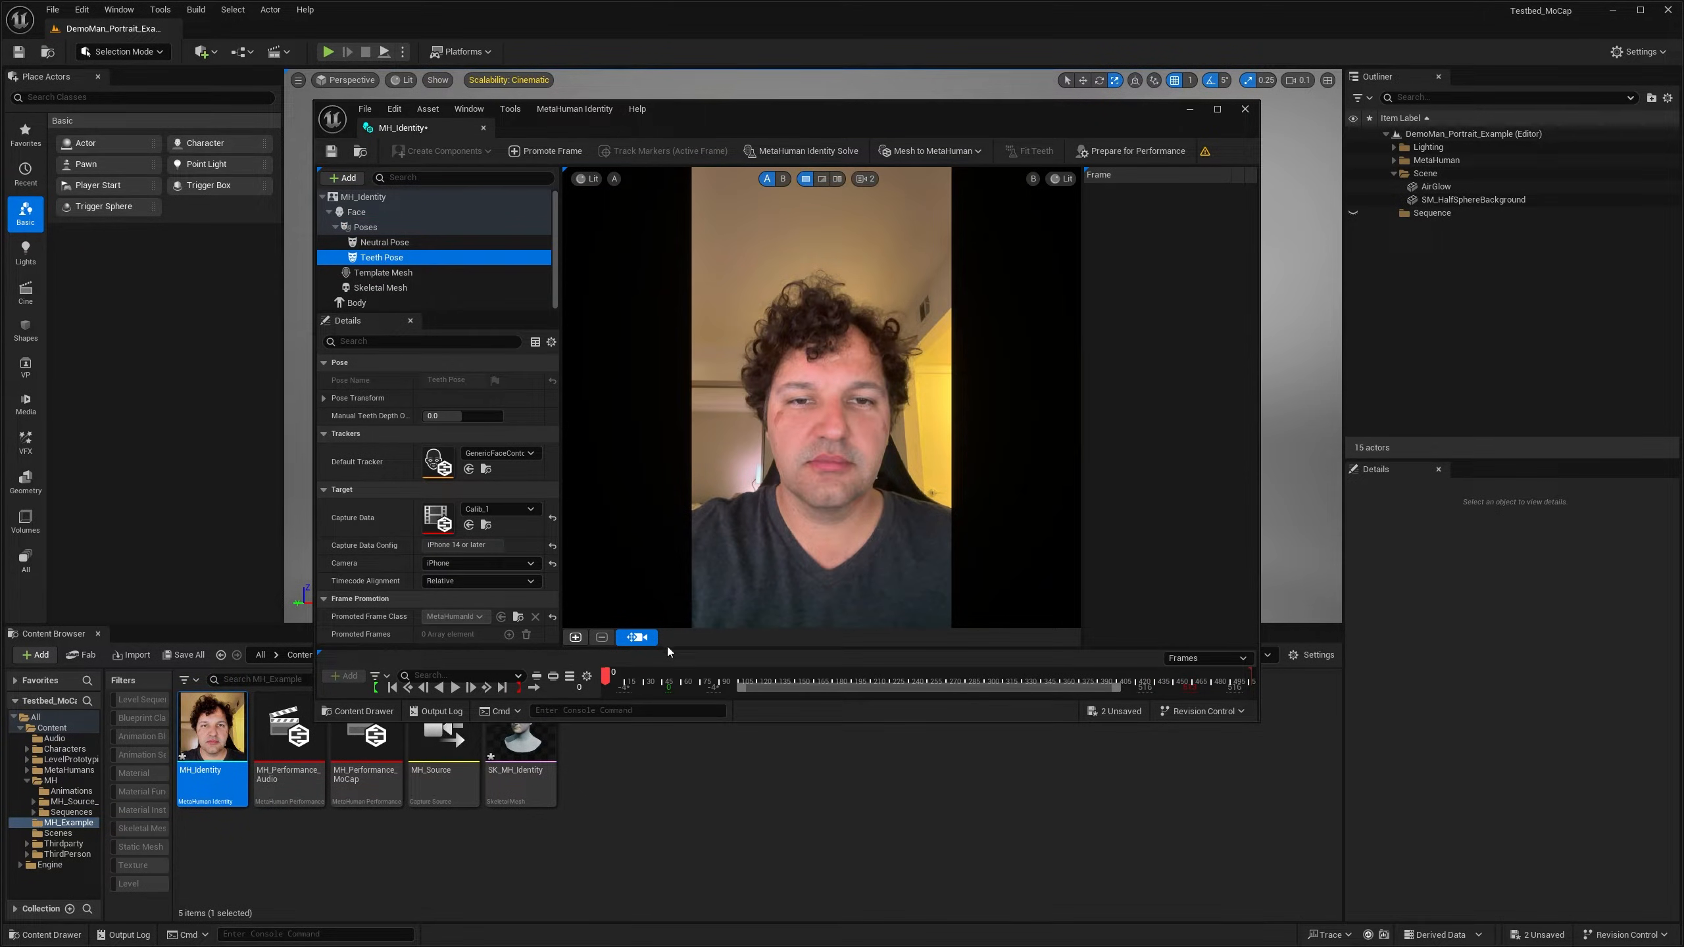
pyautogui.moveTo(634, 674); pyautogui.dragTo(846, 669)
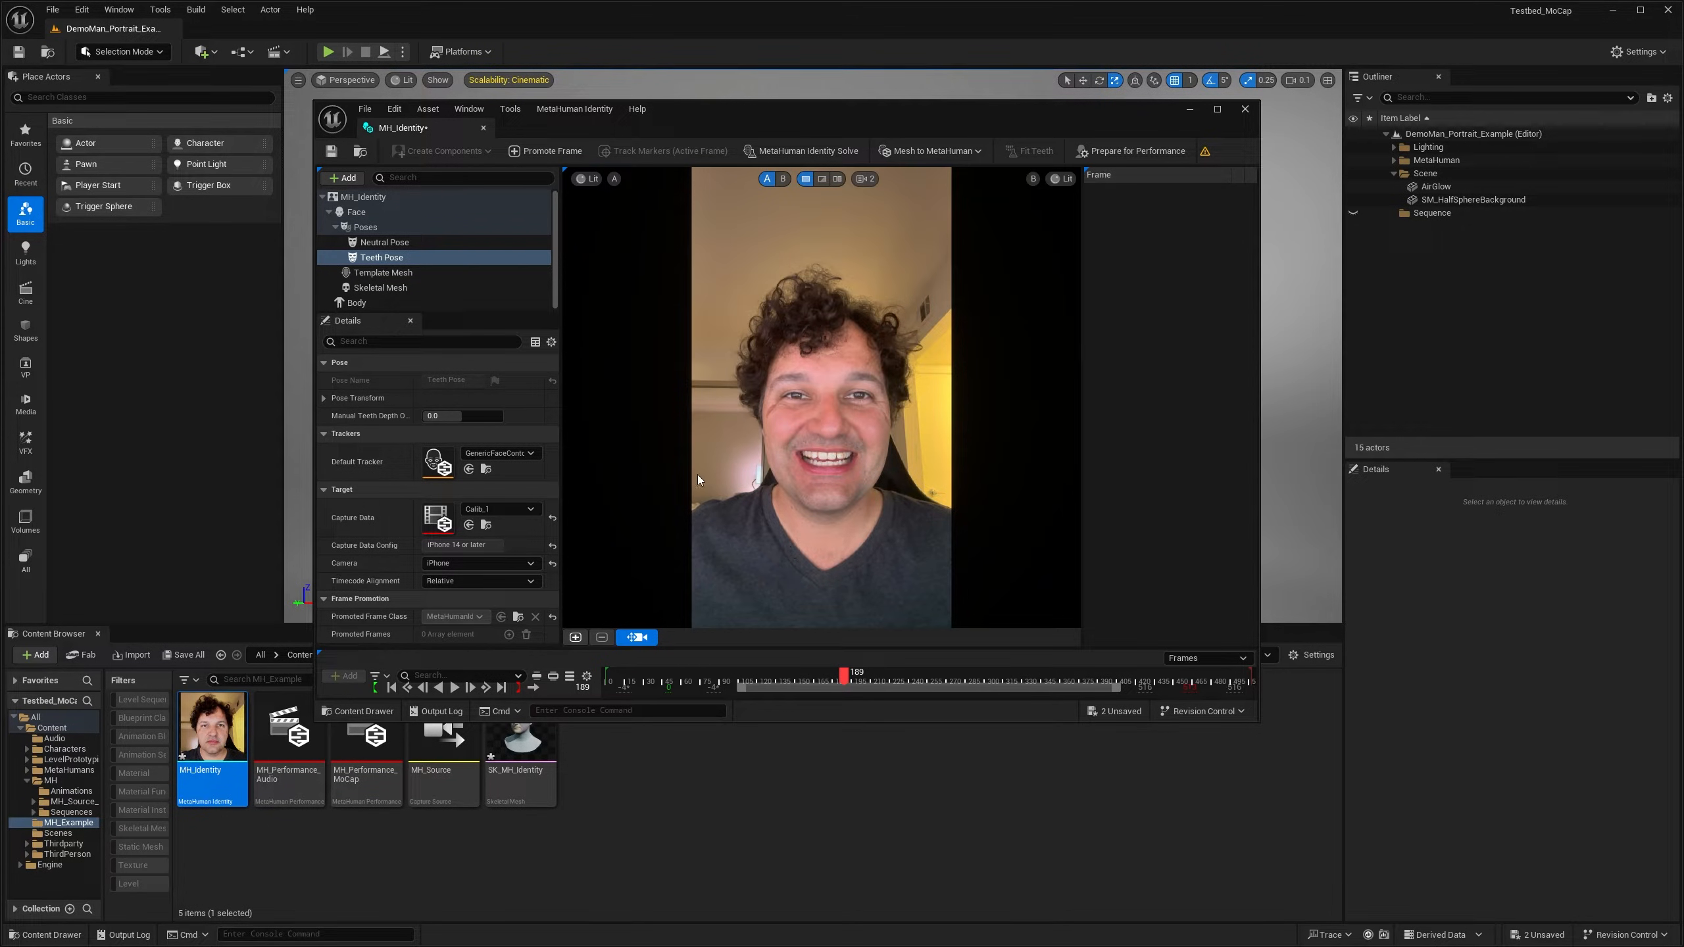
pyautogui.click(545, 150)
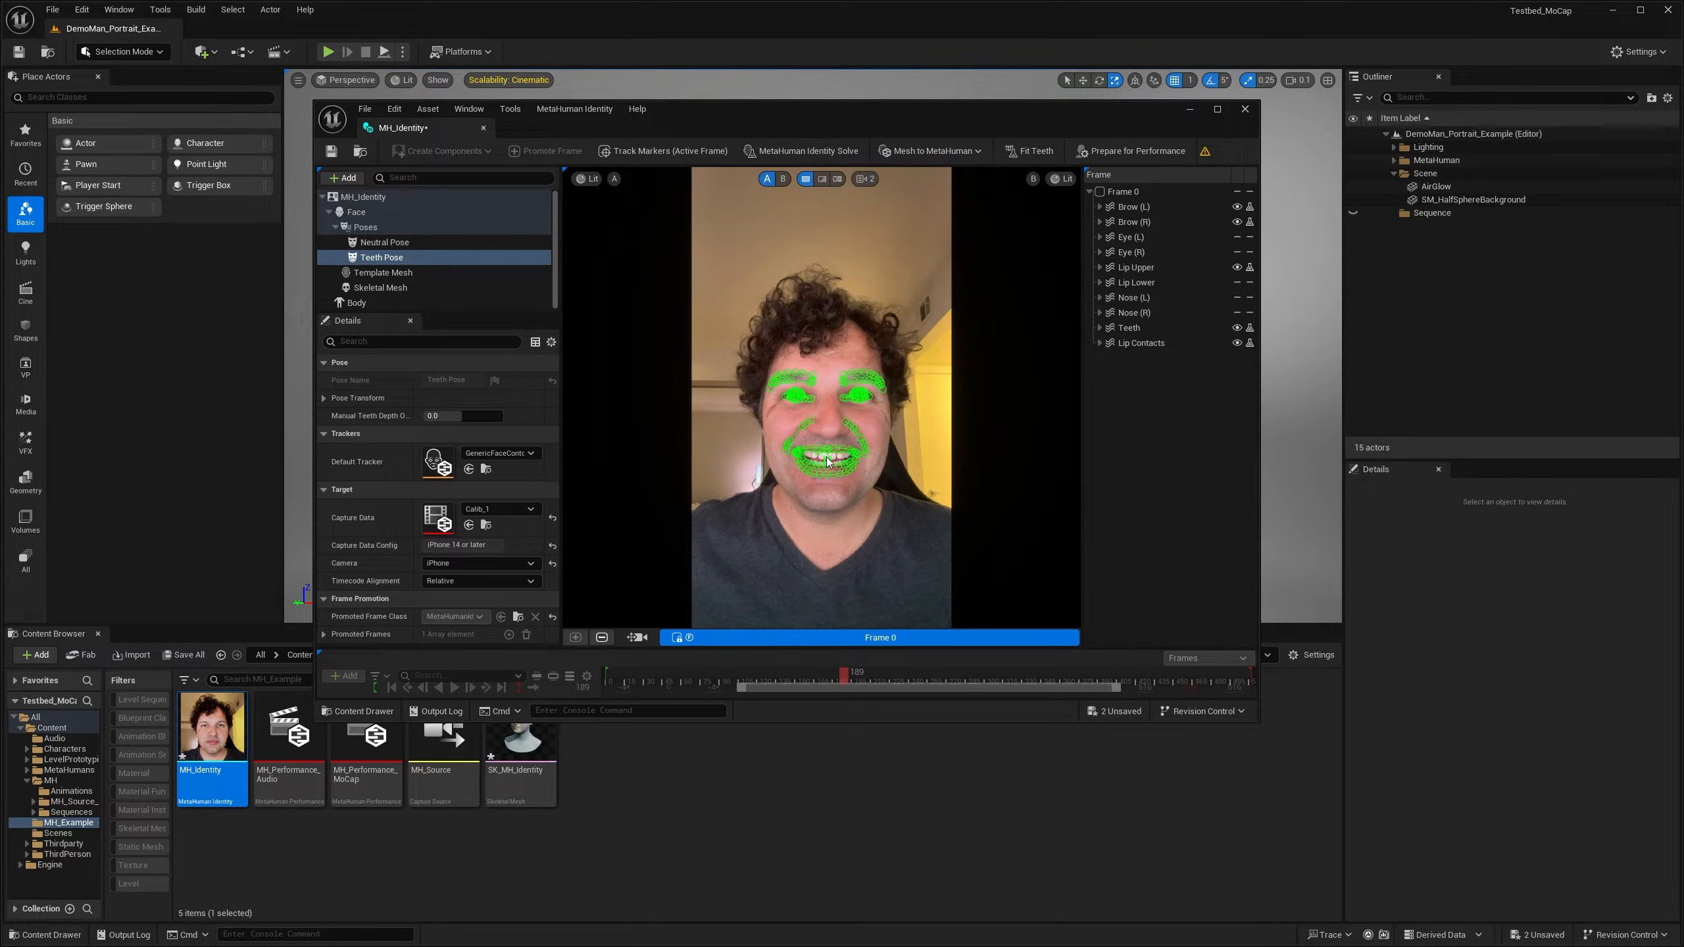
pyautogui.scroll(6, 826, 461)
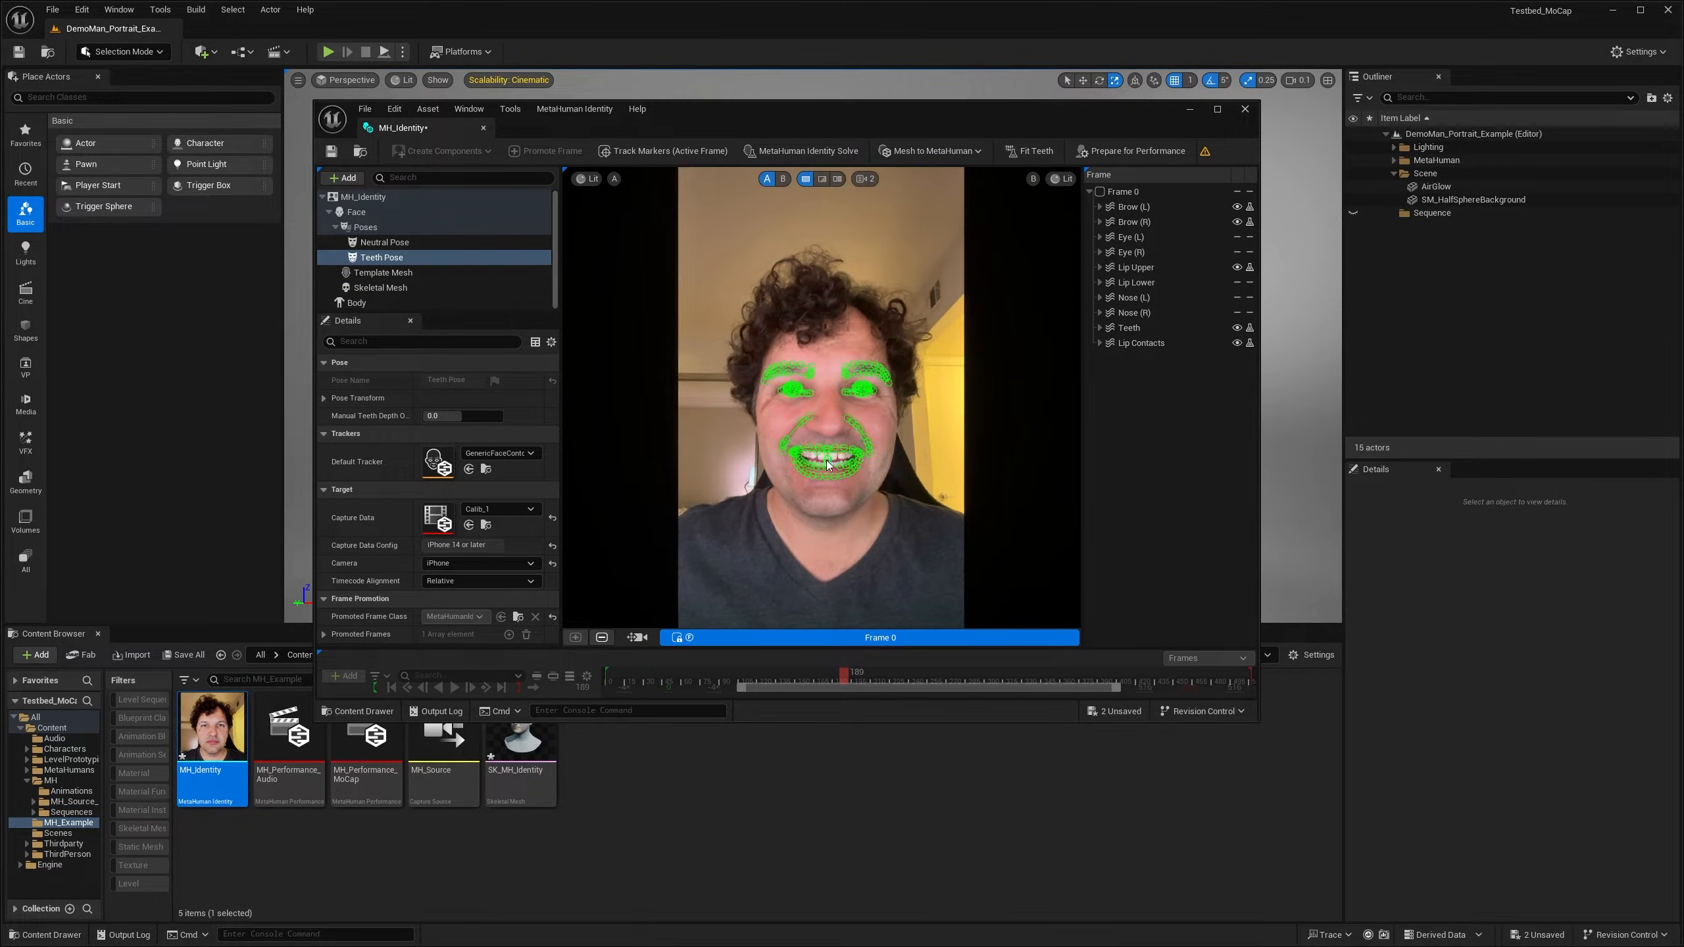
pyautogui.scroll(4, 837, 453)
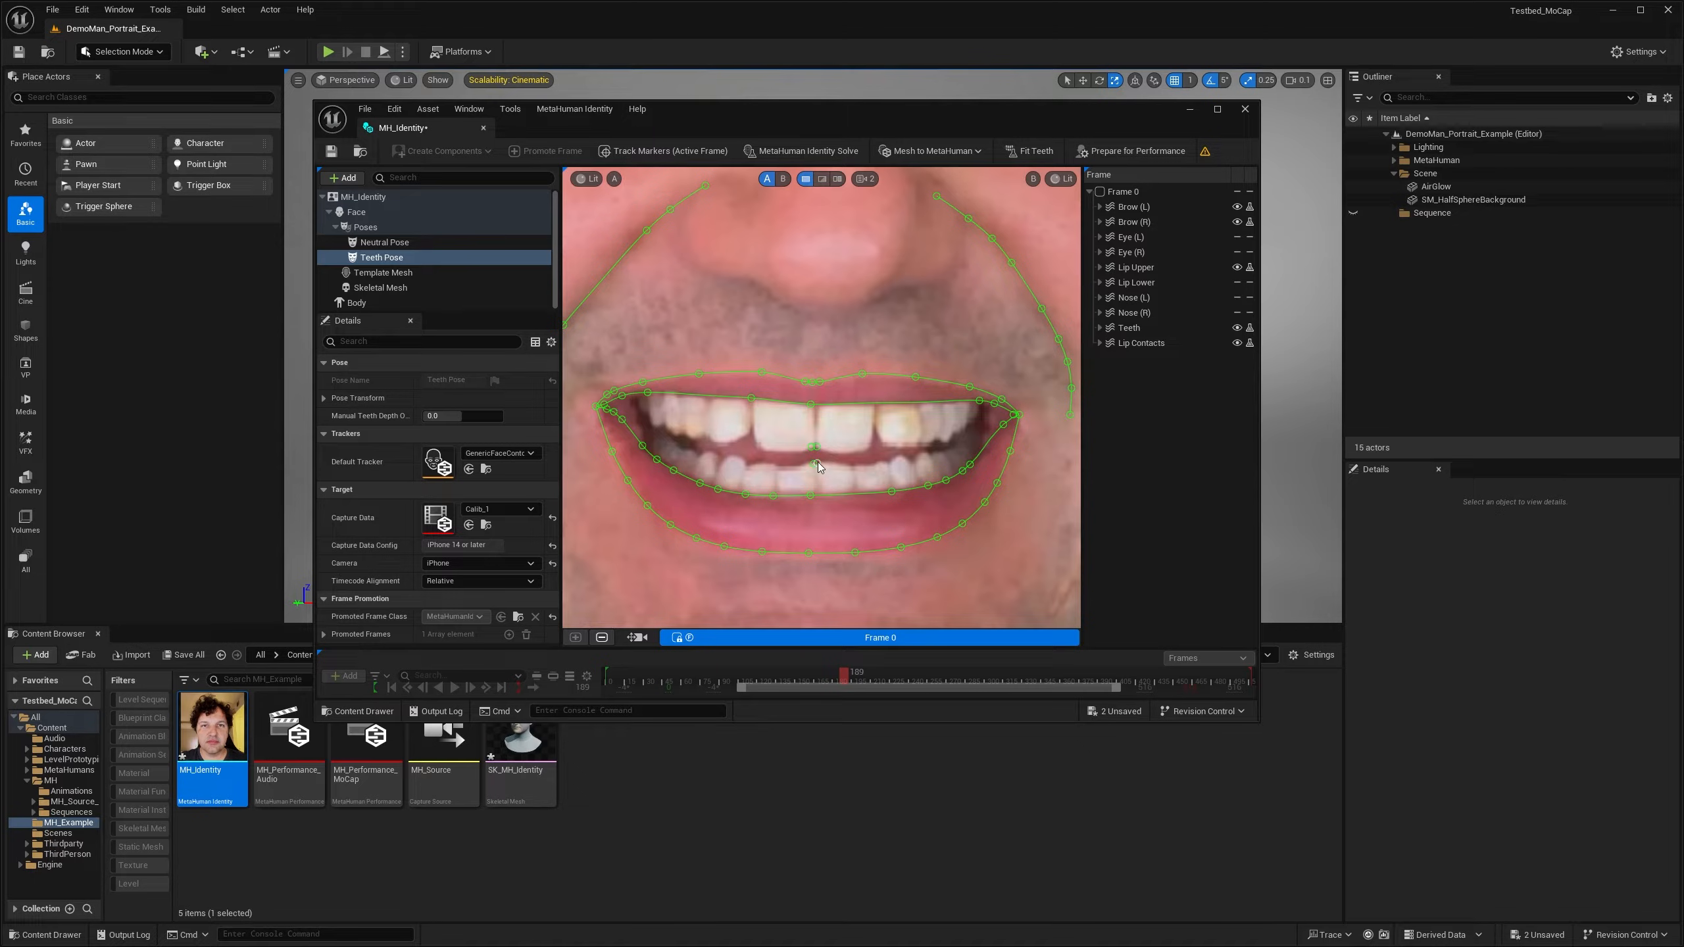
pyautogui.scroll(-10, 809, 464)
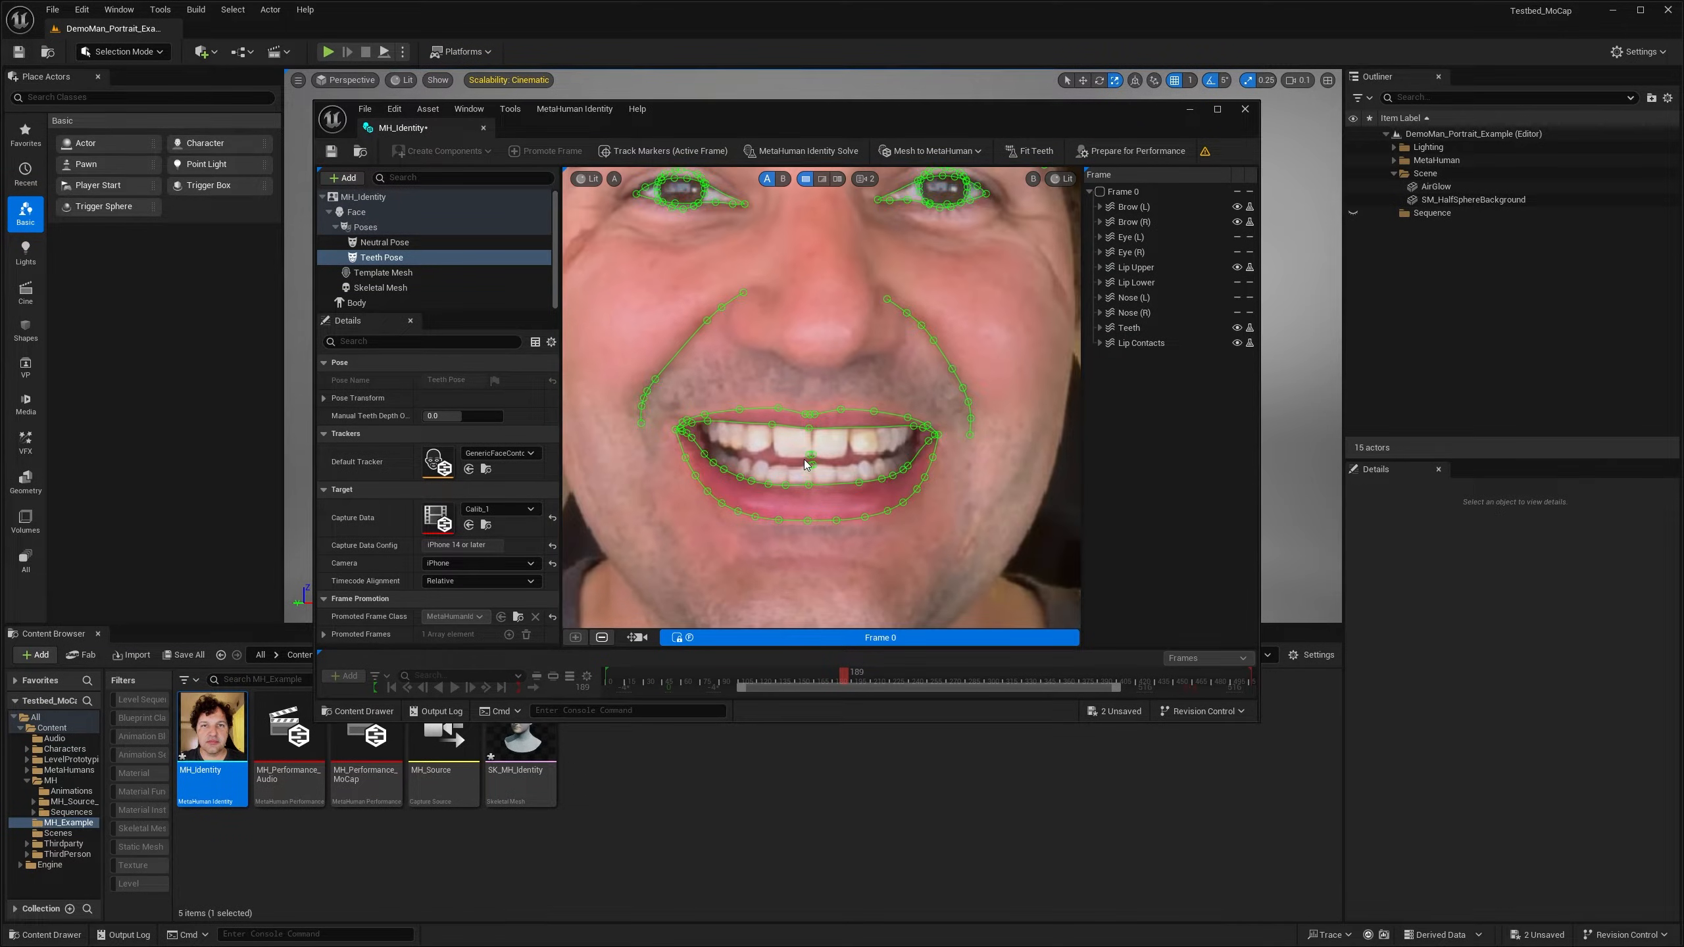
pyautogui.scroll(-2, 803, 462)
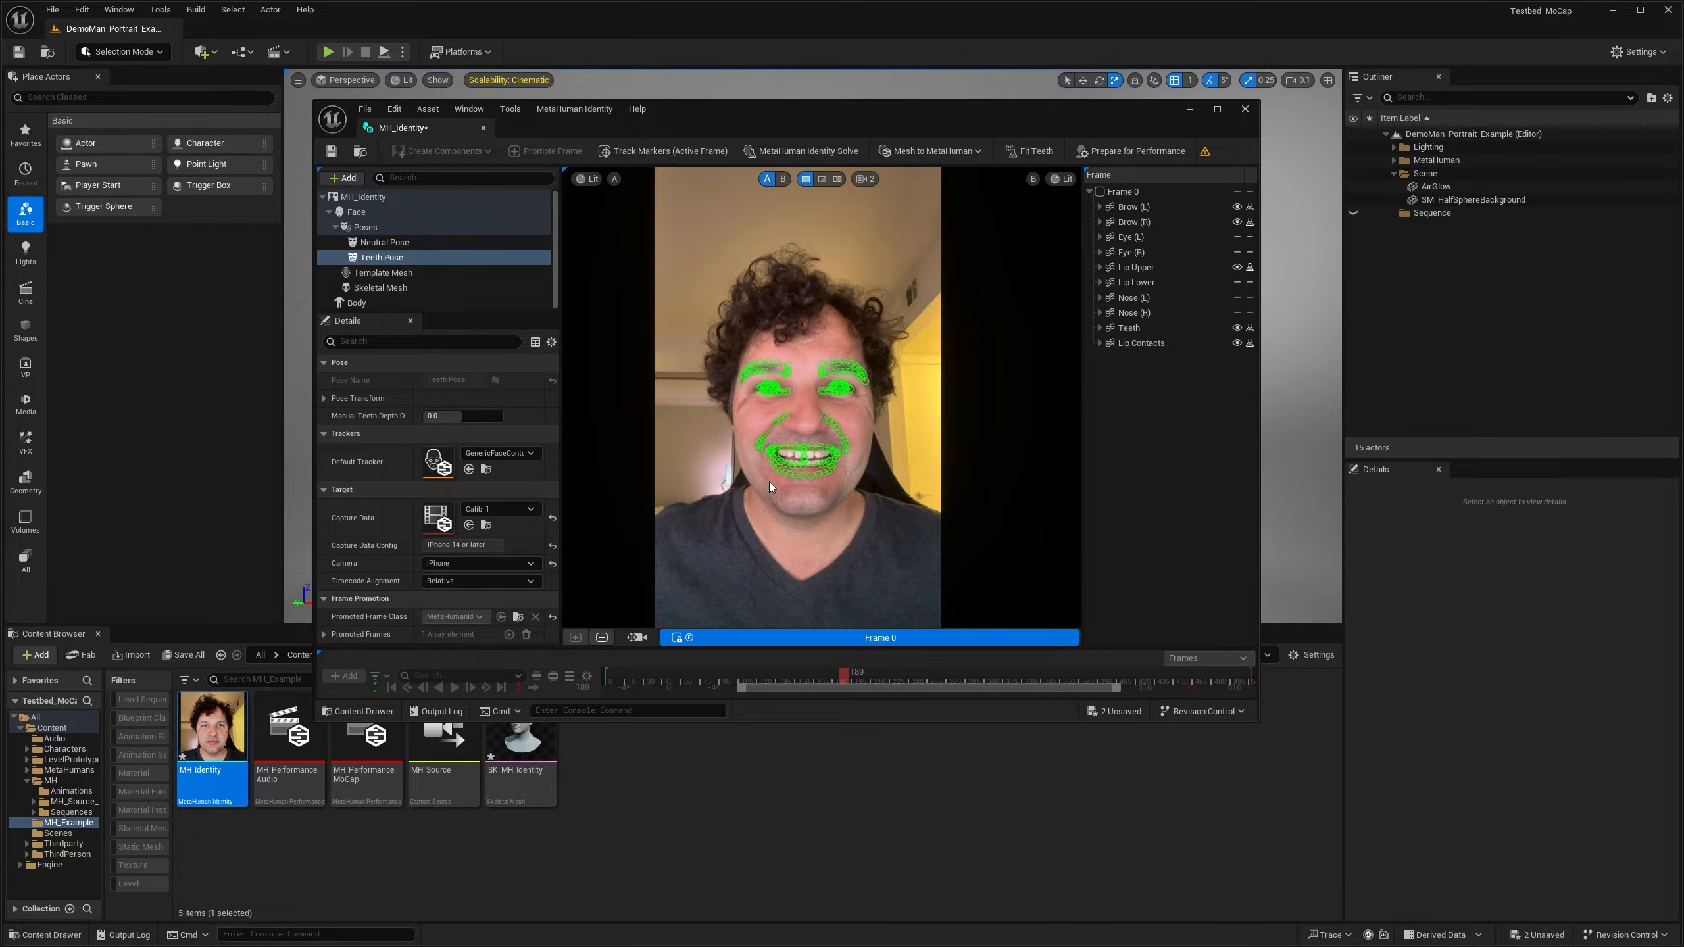
pyautogui.scroll(-1, 720, 476)
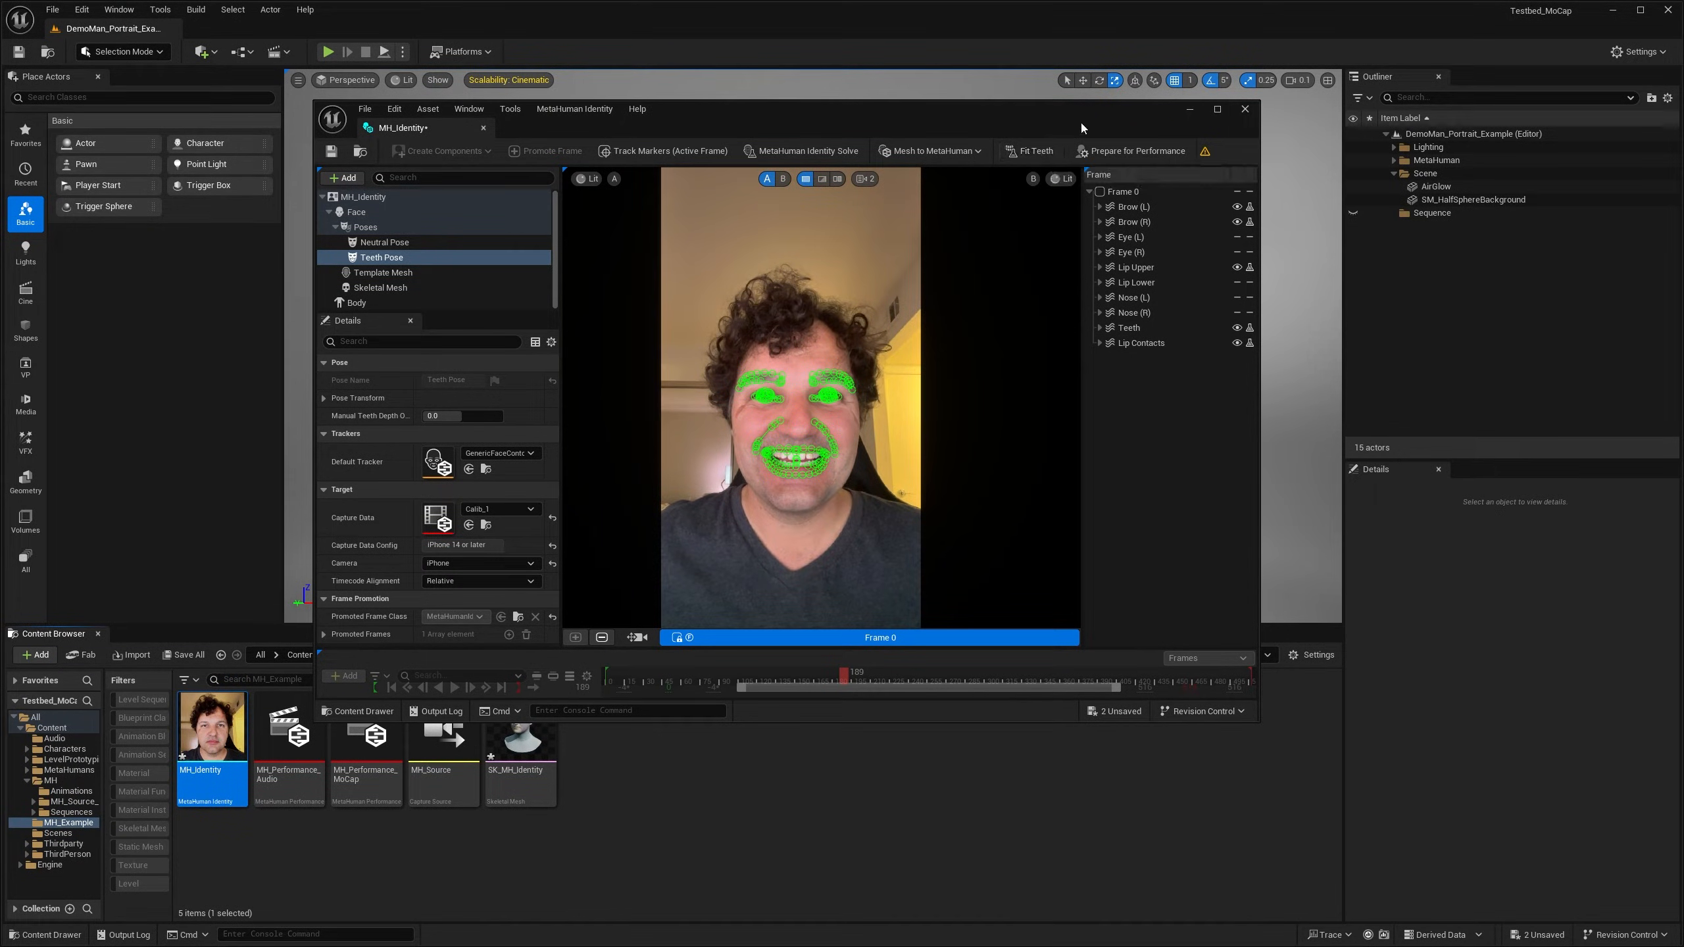
# Step: Prepare MH_Identity for performance, then save it and close its editor
pyautogui.click(1115, 151)
pyautogui.click(333, 151)
pyautogui.click(1244, 110)
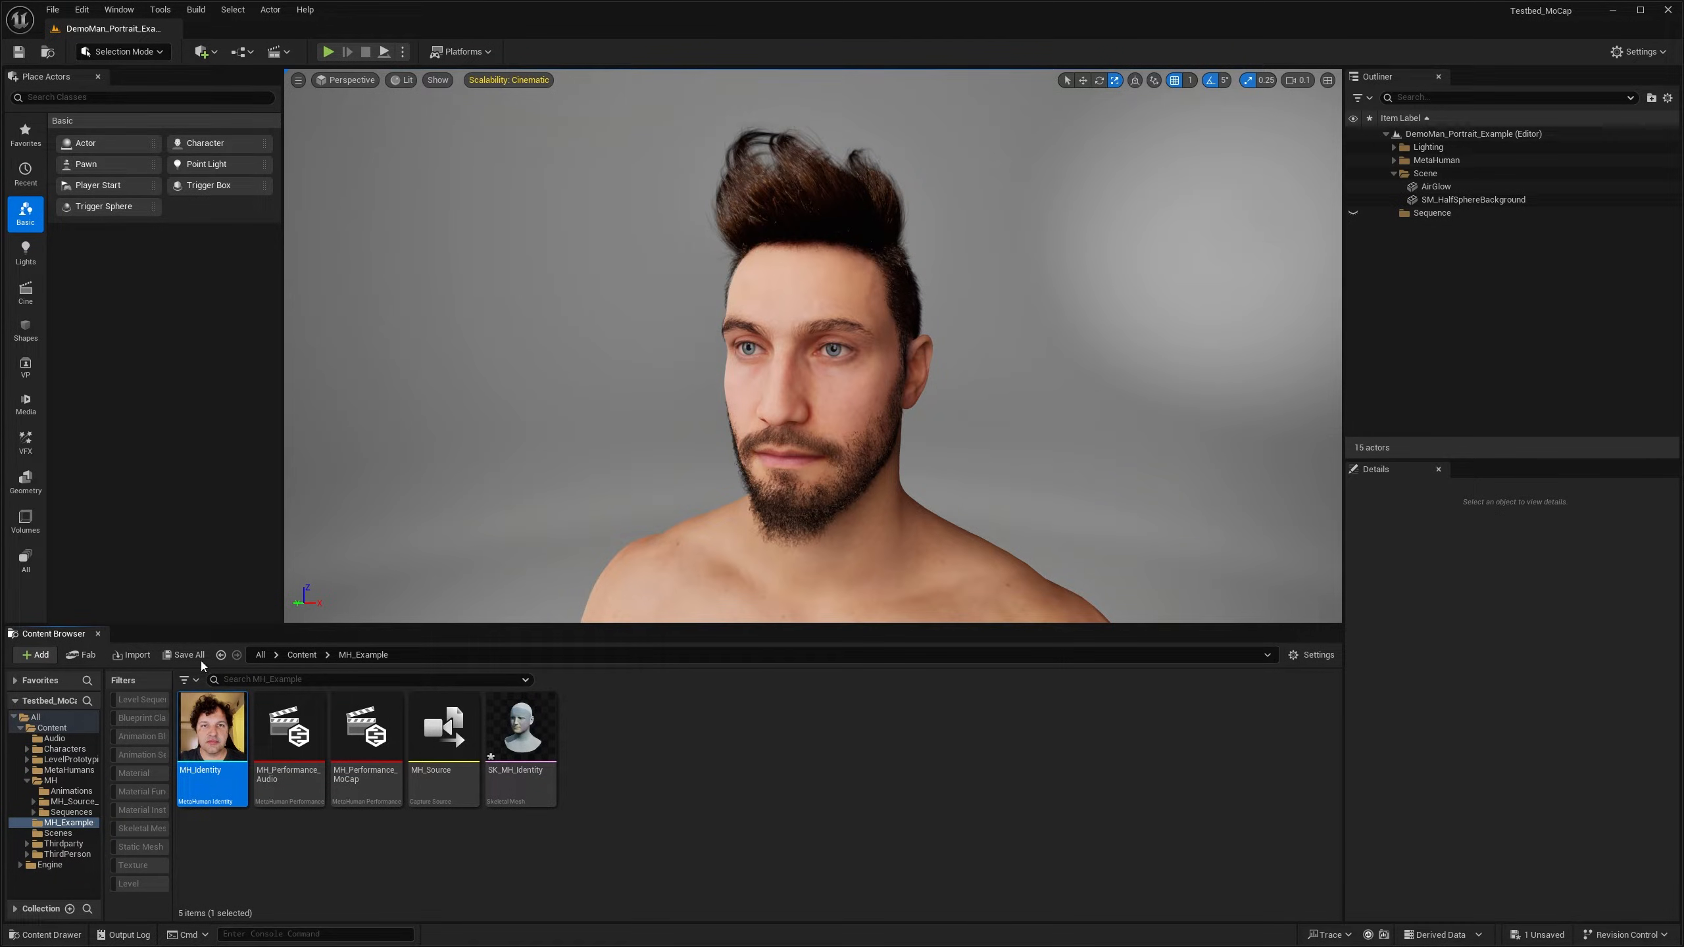
# Step: Save the remaining unsaved assets and open MH_Performance_MoCap
pyautogui.click(183, 655)
pyautogui.click(943, 607)
pyautogui.moveTo(511, 743)
pyautogui.click(871, 741)
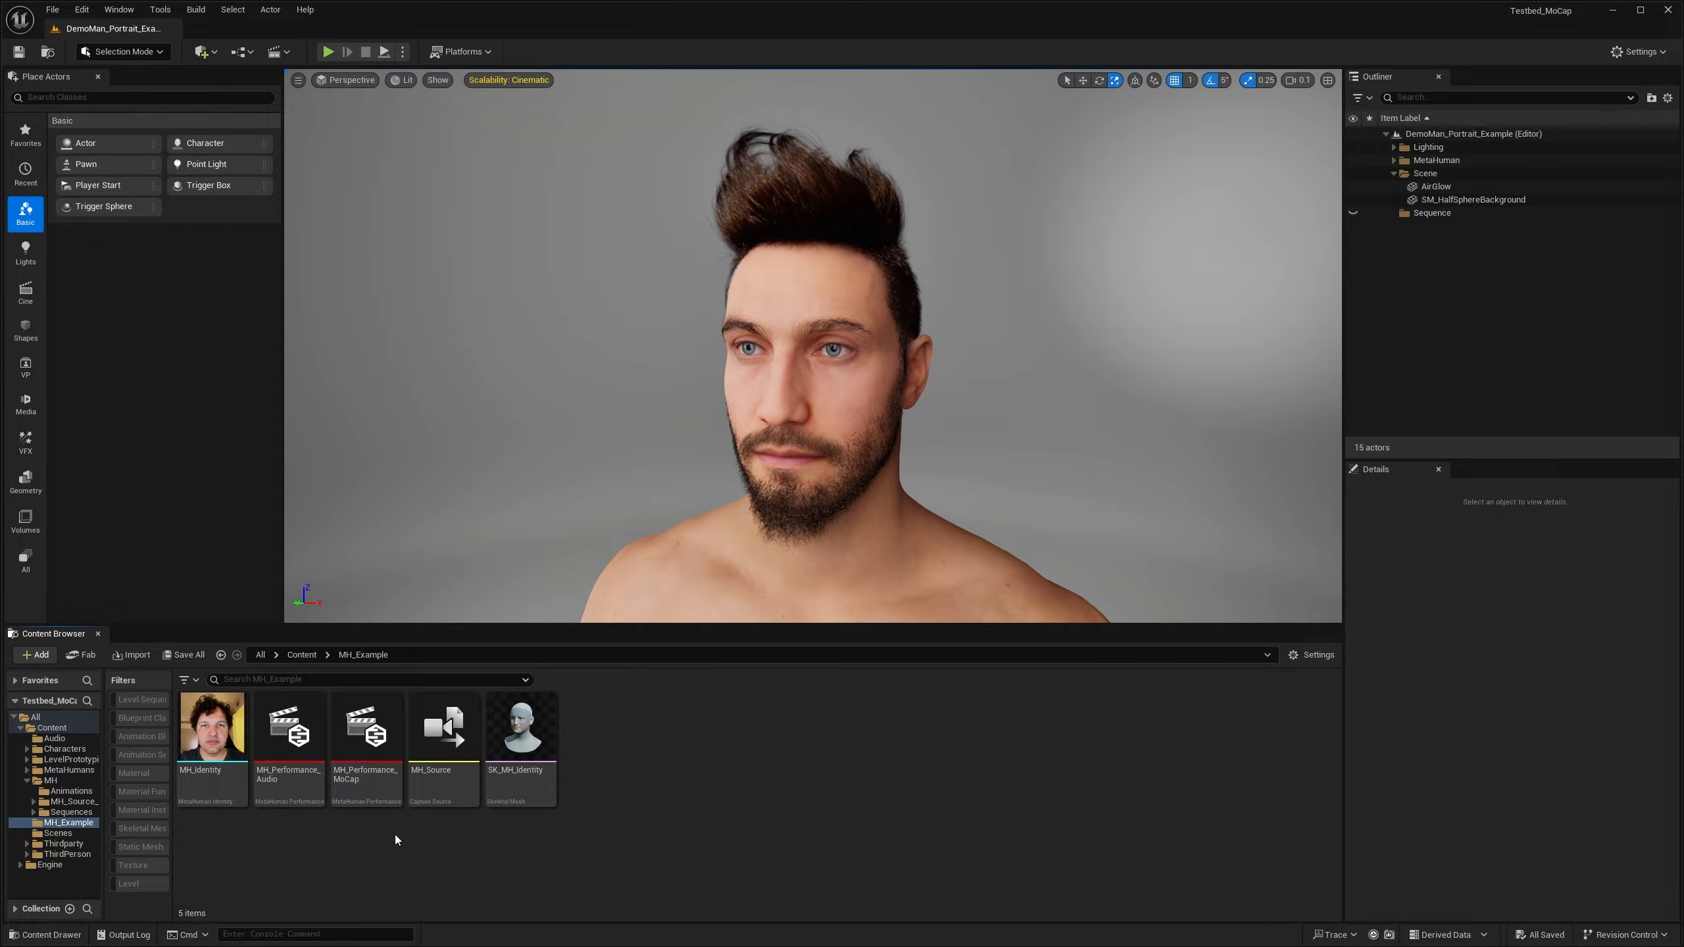
pyautogui.doubleClick(365, 741)
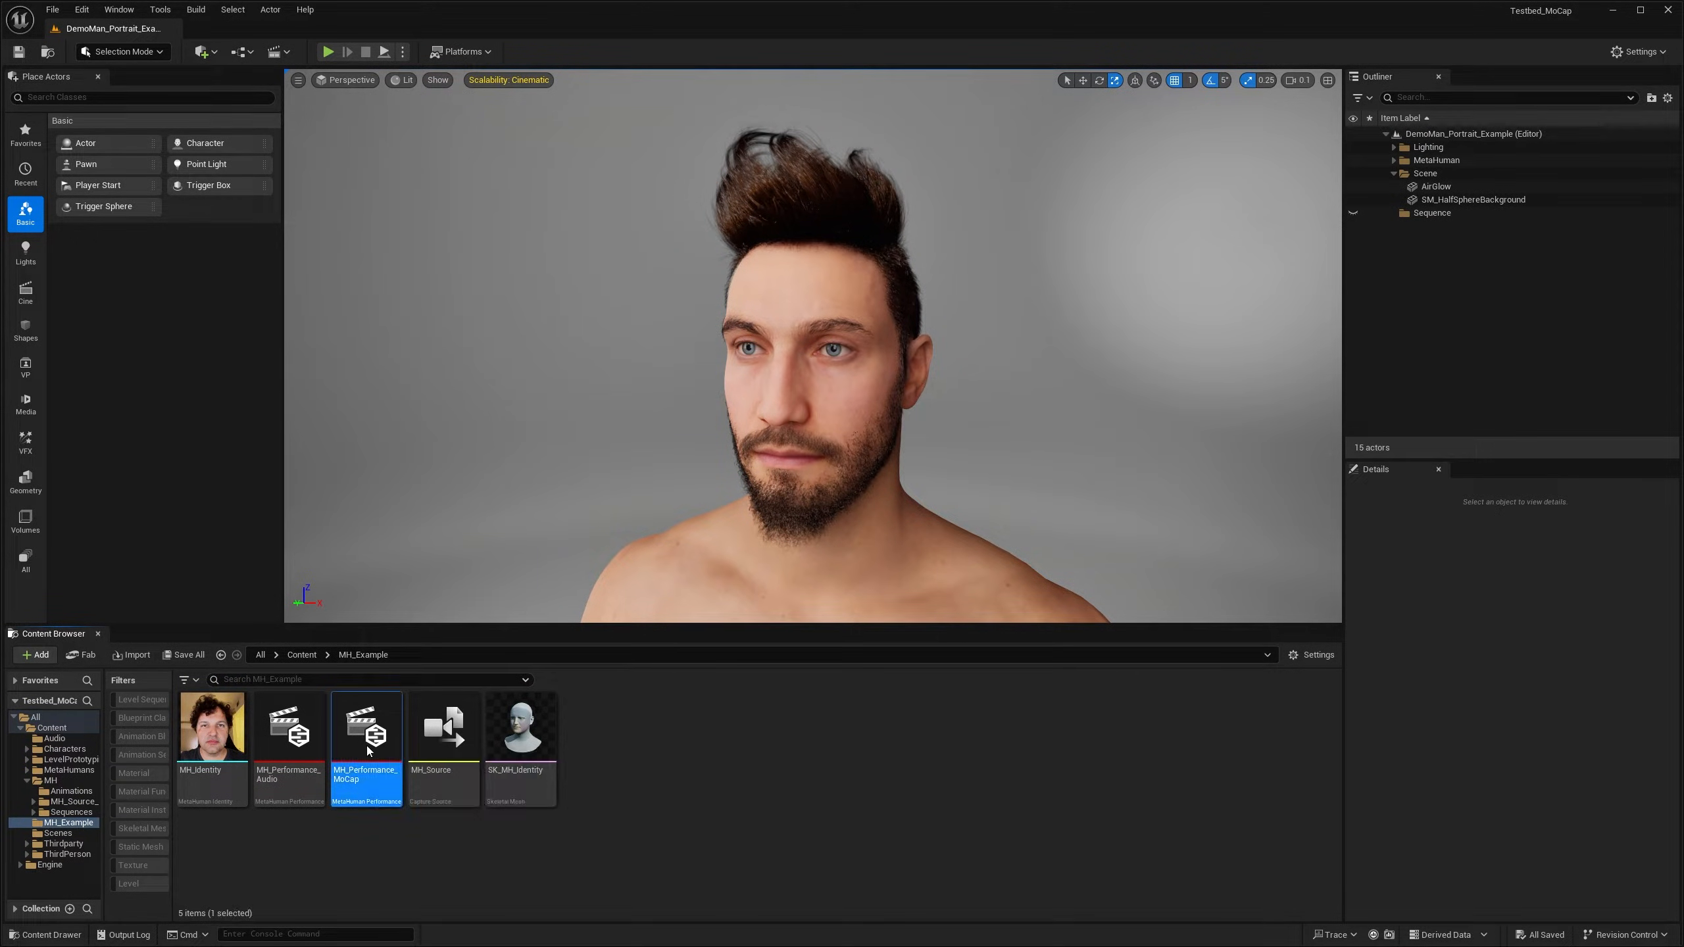
pyautogui.rightClick(681, 794)
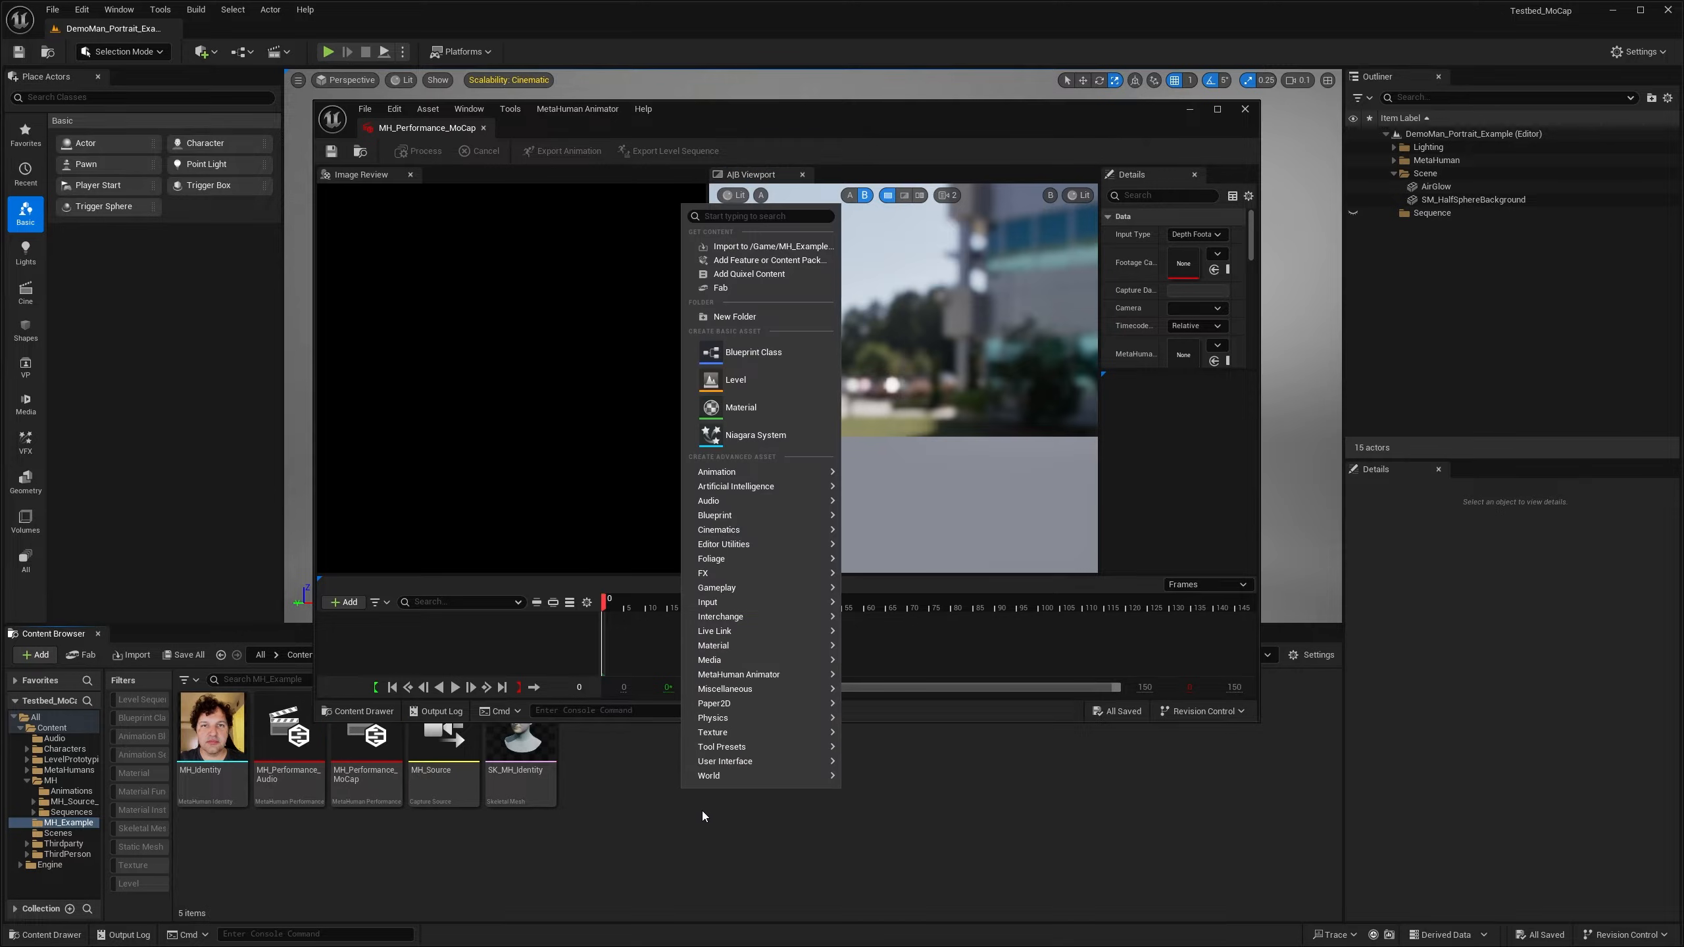
pyautogui.moveTo(761, 677)
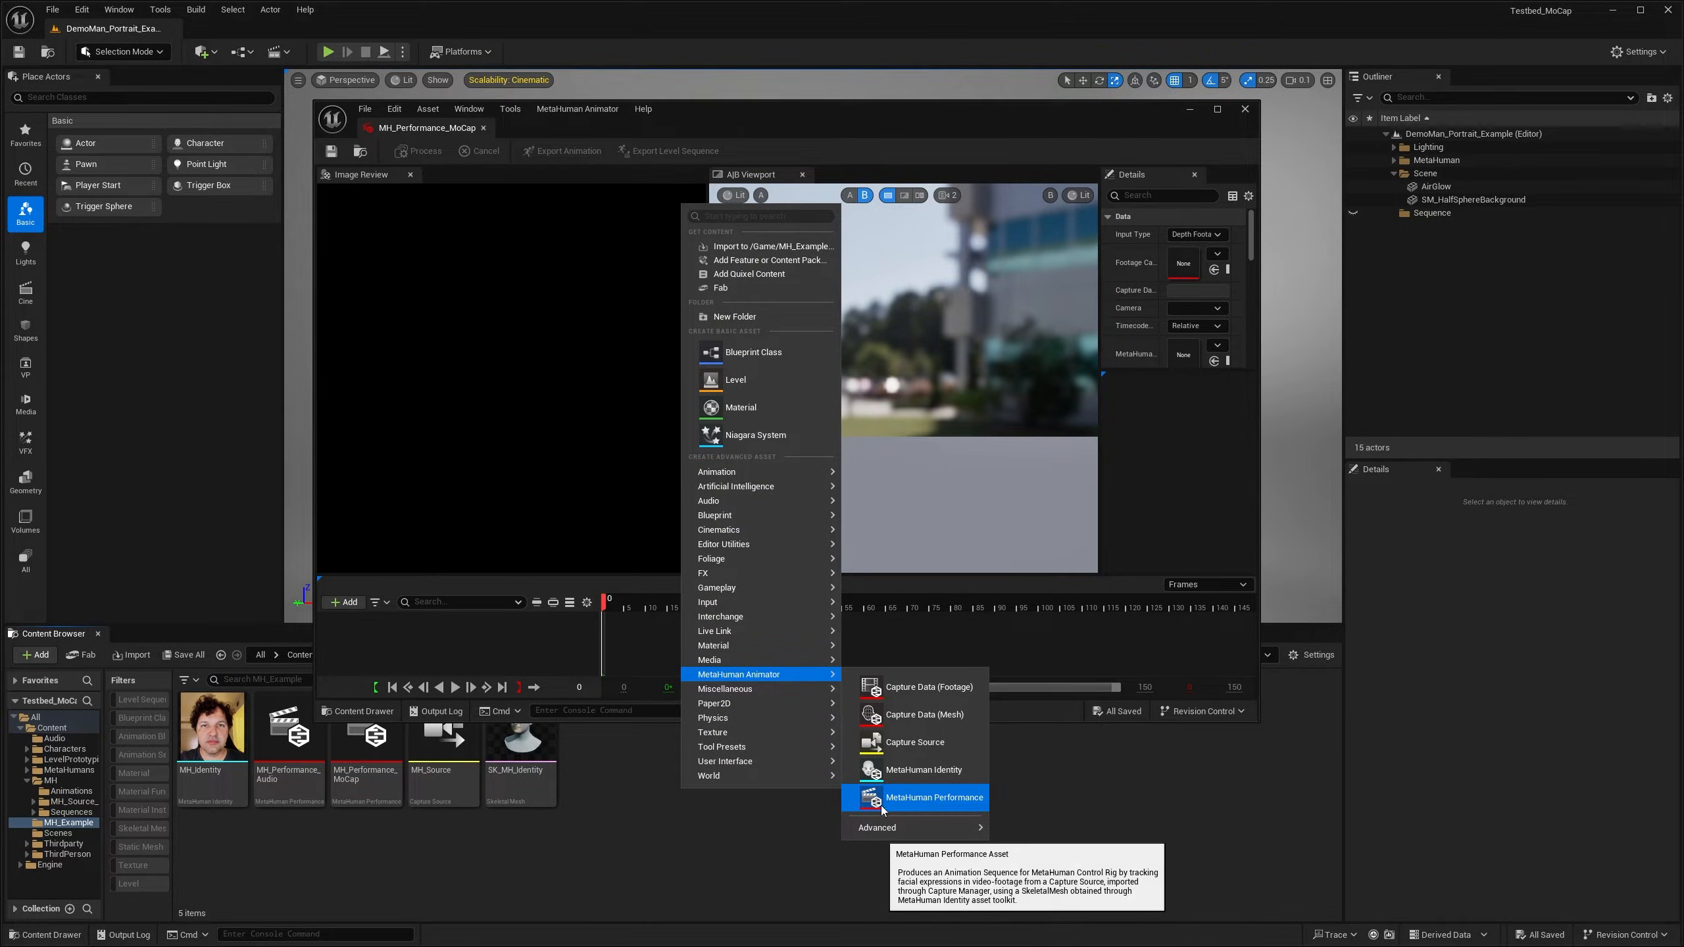
pyautogui.click(546, 876)
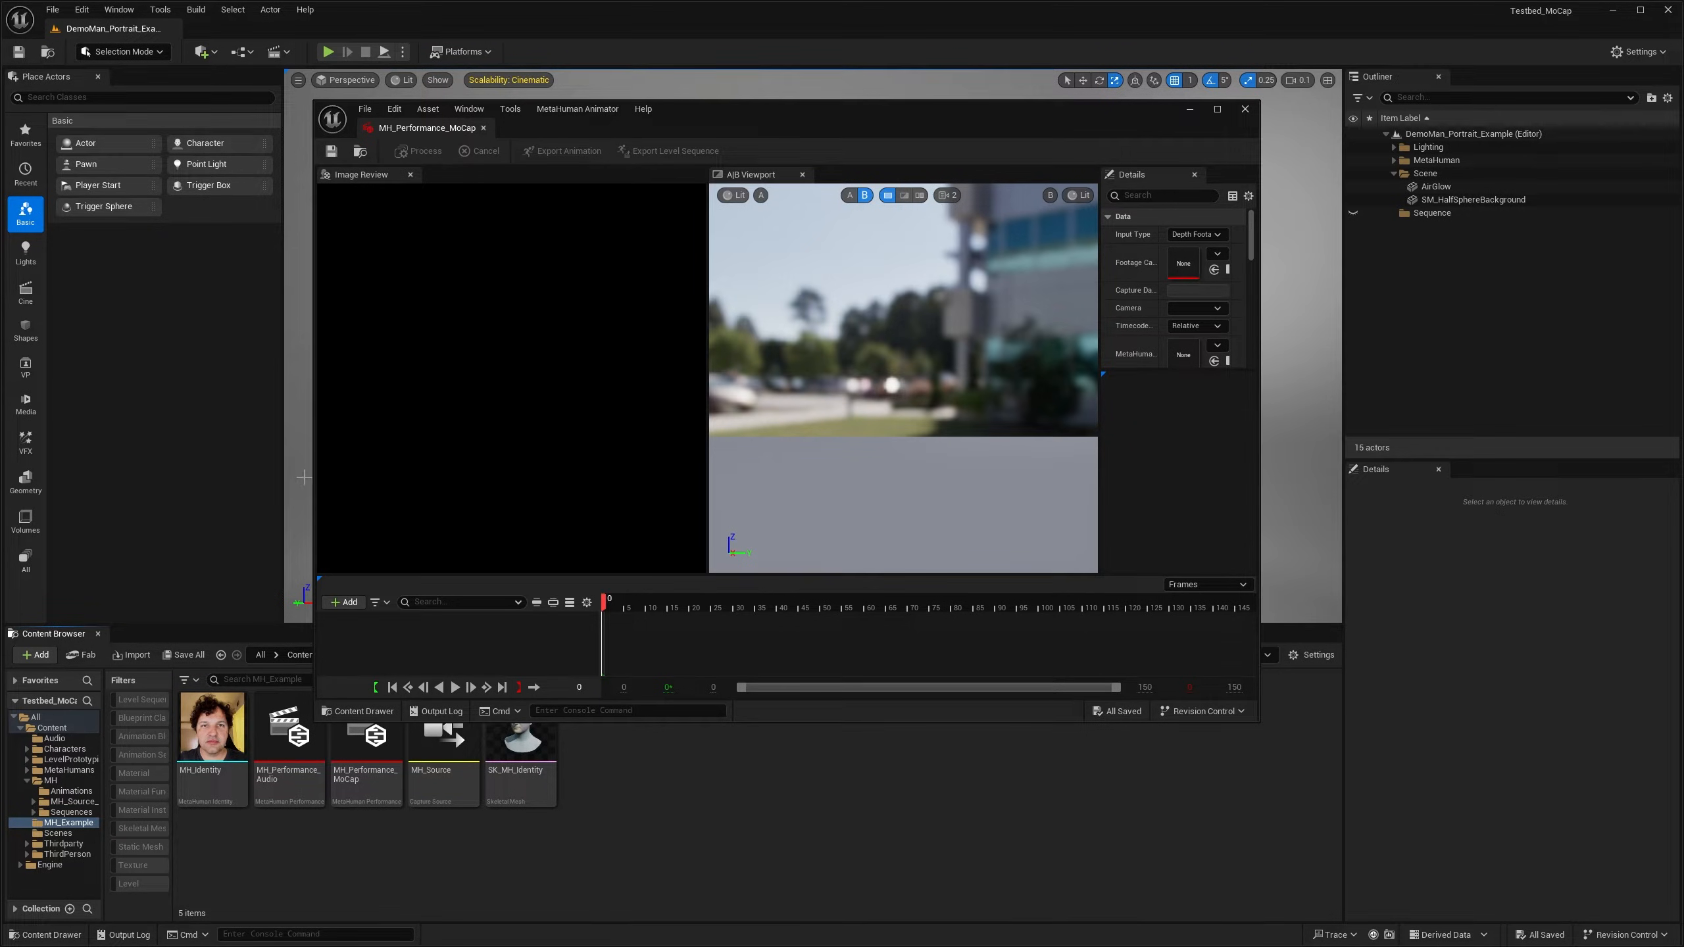
# Step: Enlarge the MH_Performance_MoCap editor window on both sides and widen the property names in its details
pyautogui.moveTo(304, 476); pyautogui.dragTo(114, 483)
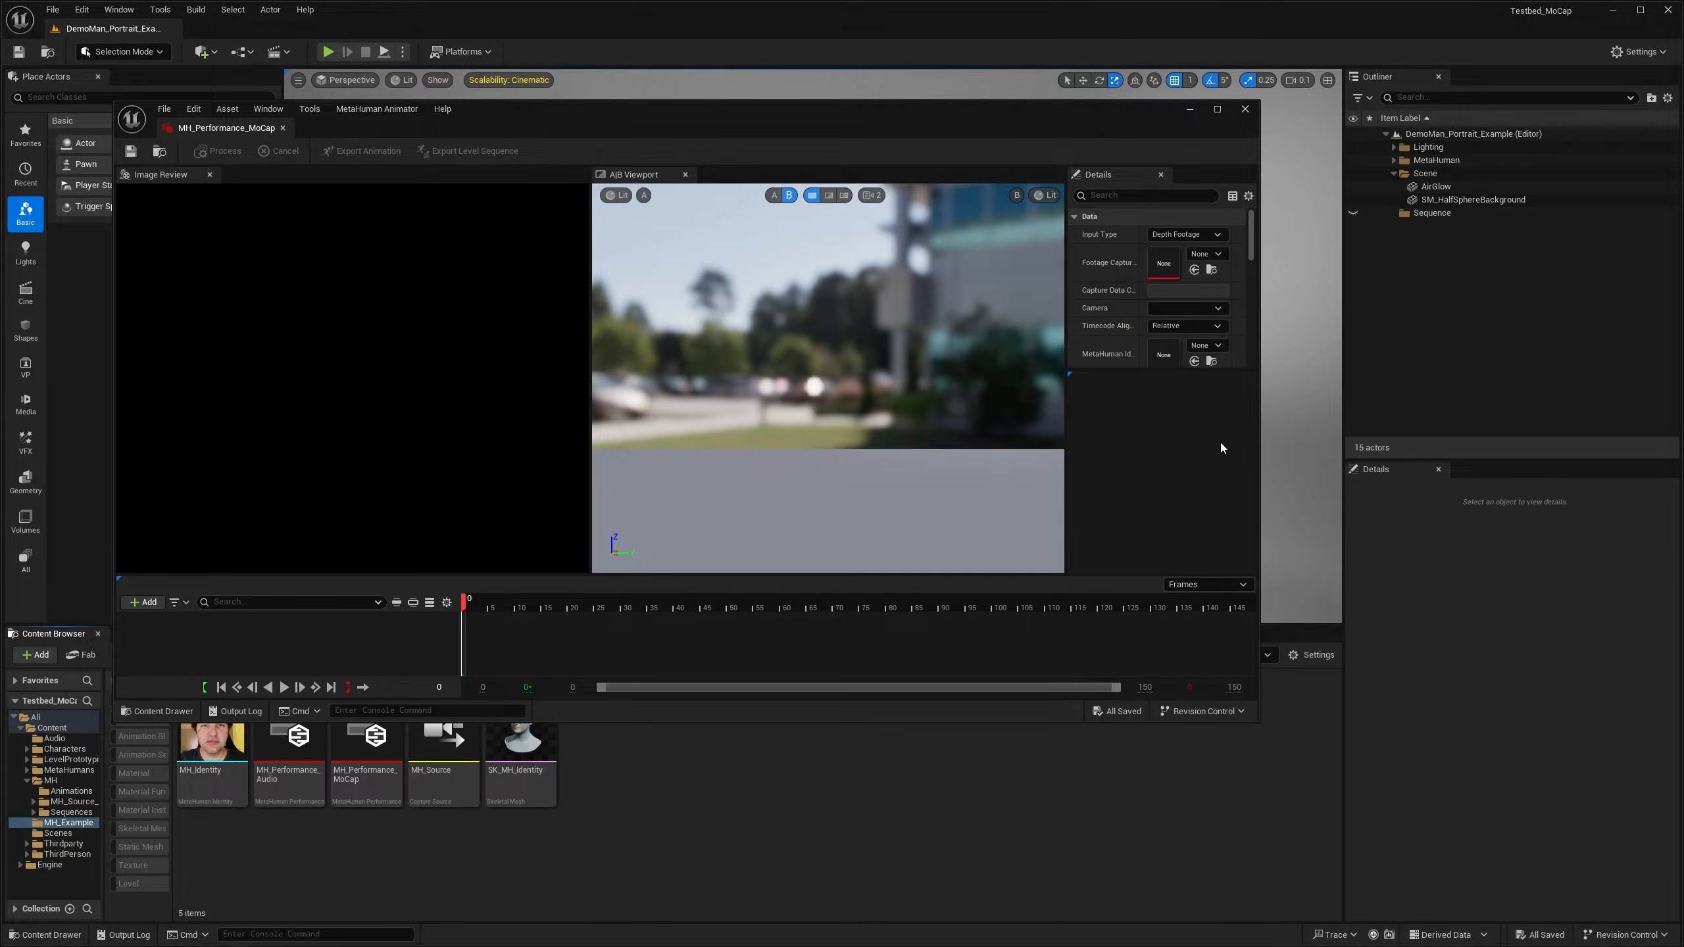
pyautogui.click(1264, 450)
pyautogui.moveTo(1260, 449); pyautogui.dragTo(1440, 433)
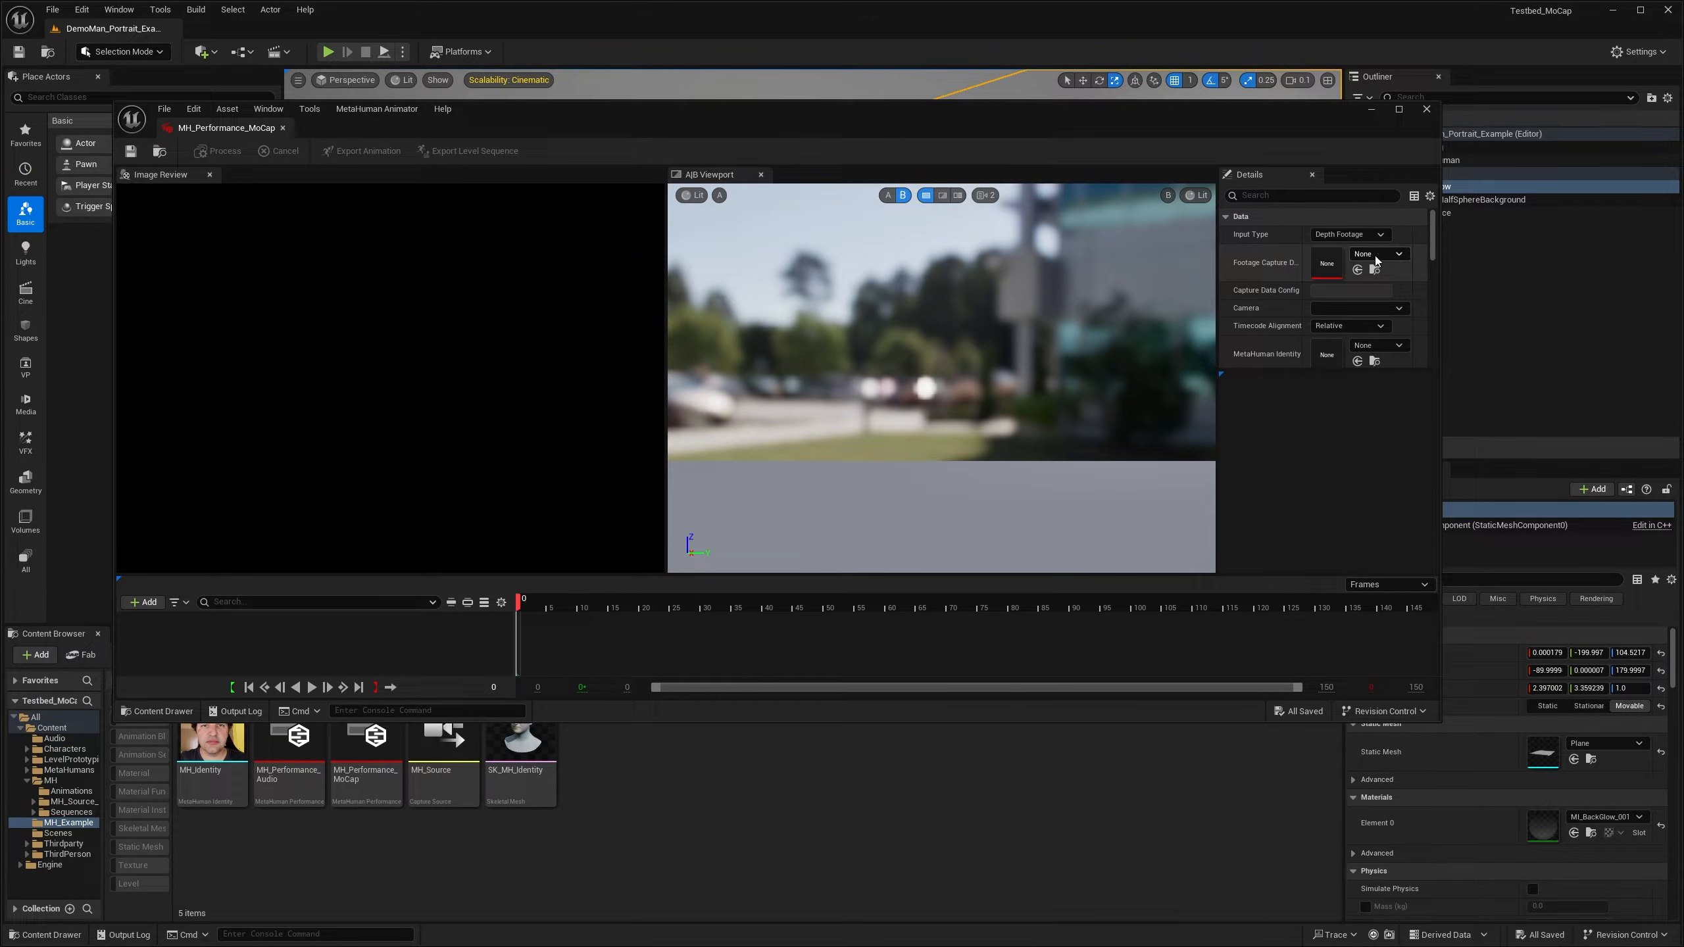
pyautogui.moveTo(1301, 259); pyautogui.dragTo(1311, 258)
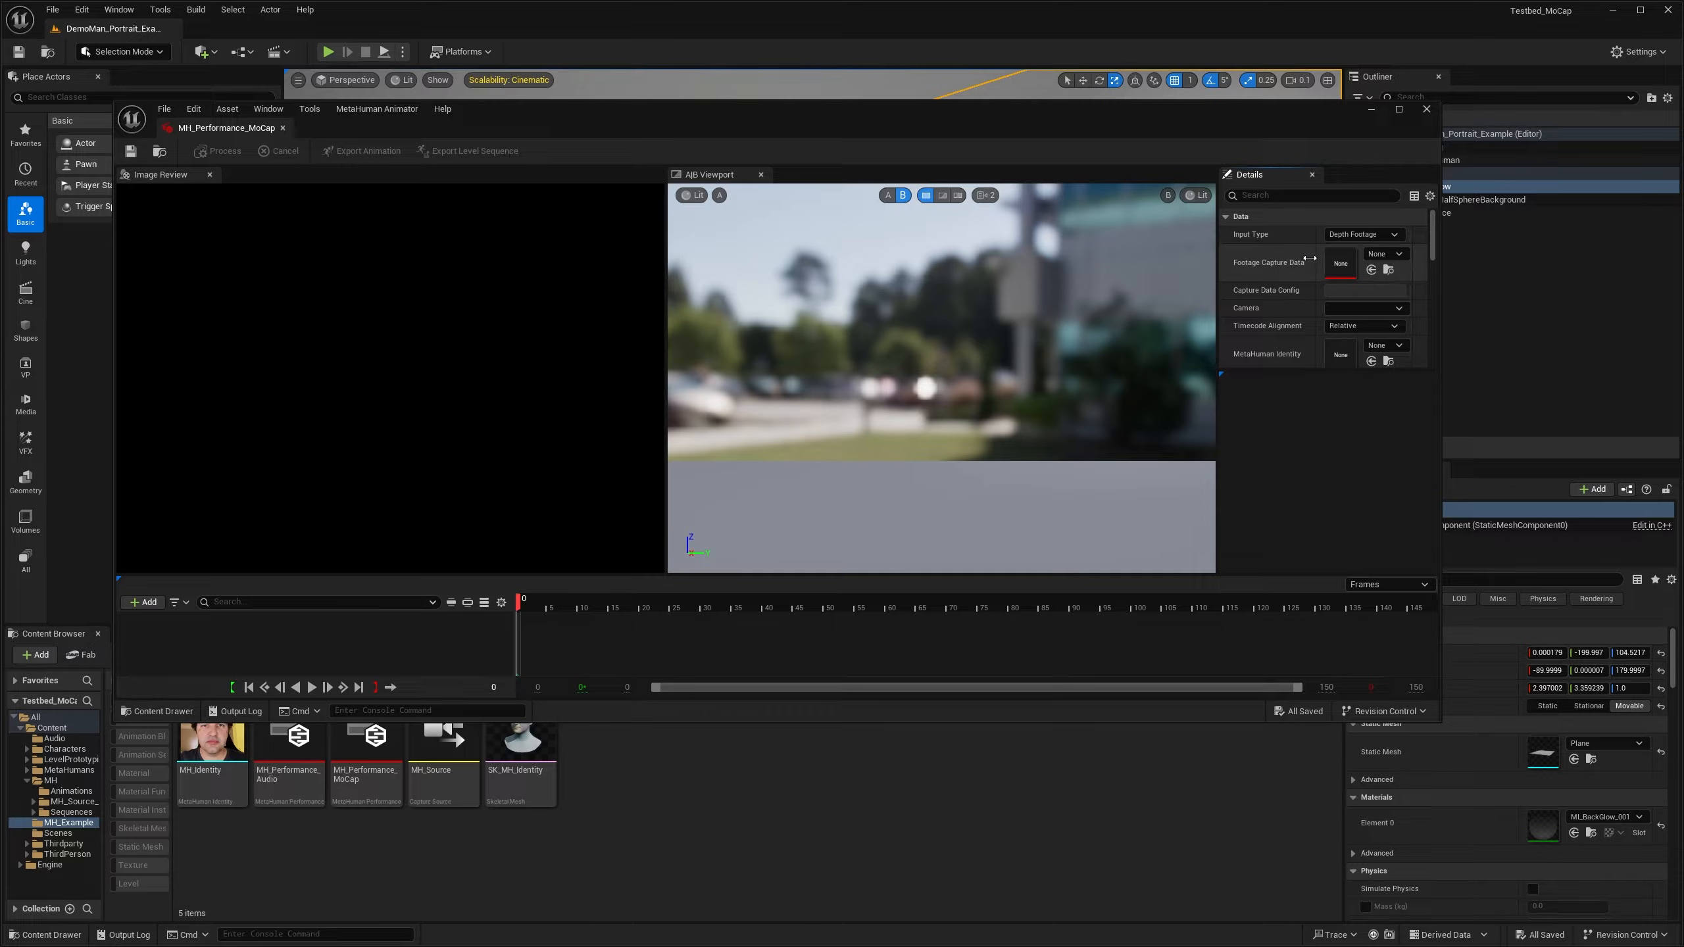
# Step: Set the performance's Footage Capture Data to Perf_4 and scrub the footage to frame 37
pyautogui.click(1384, 253)
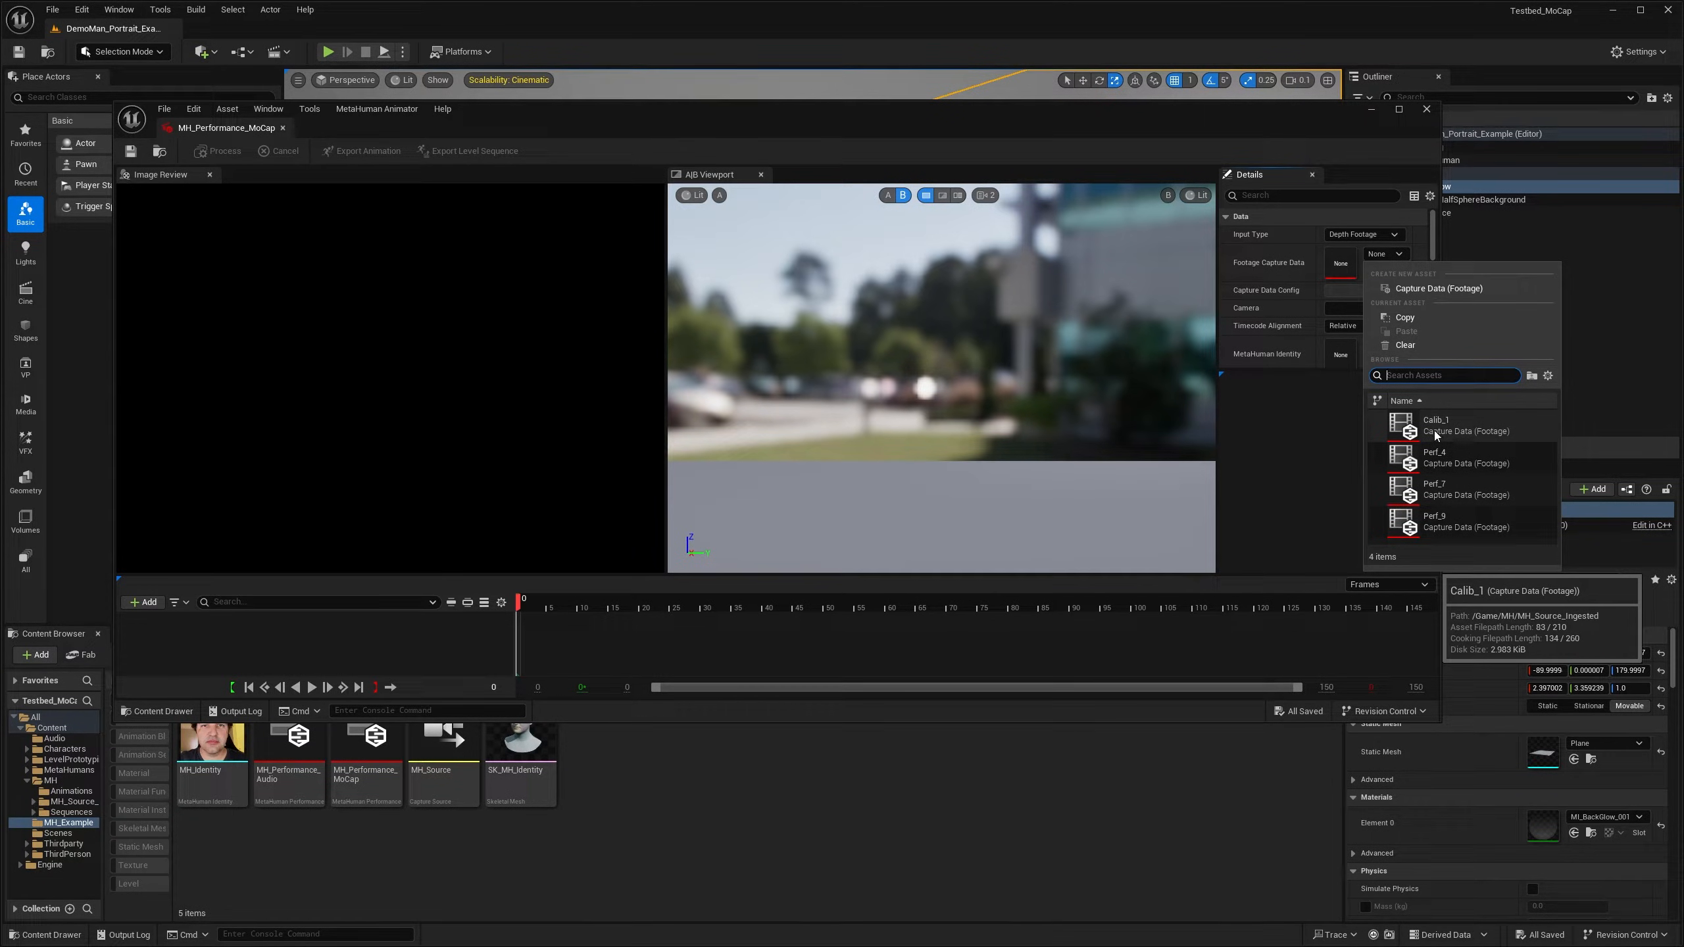
pyautogui.click(1447, 453)
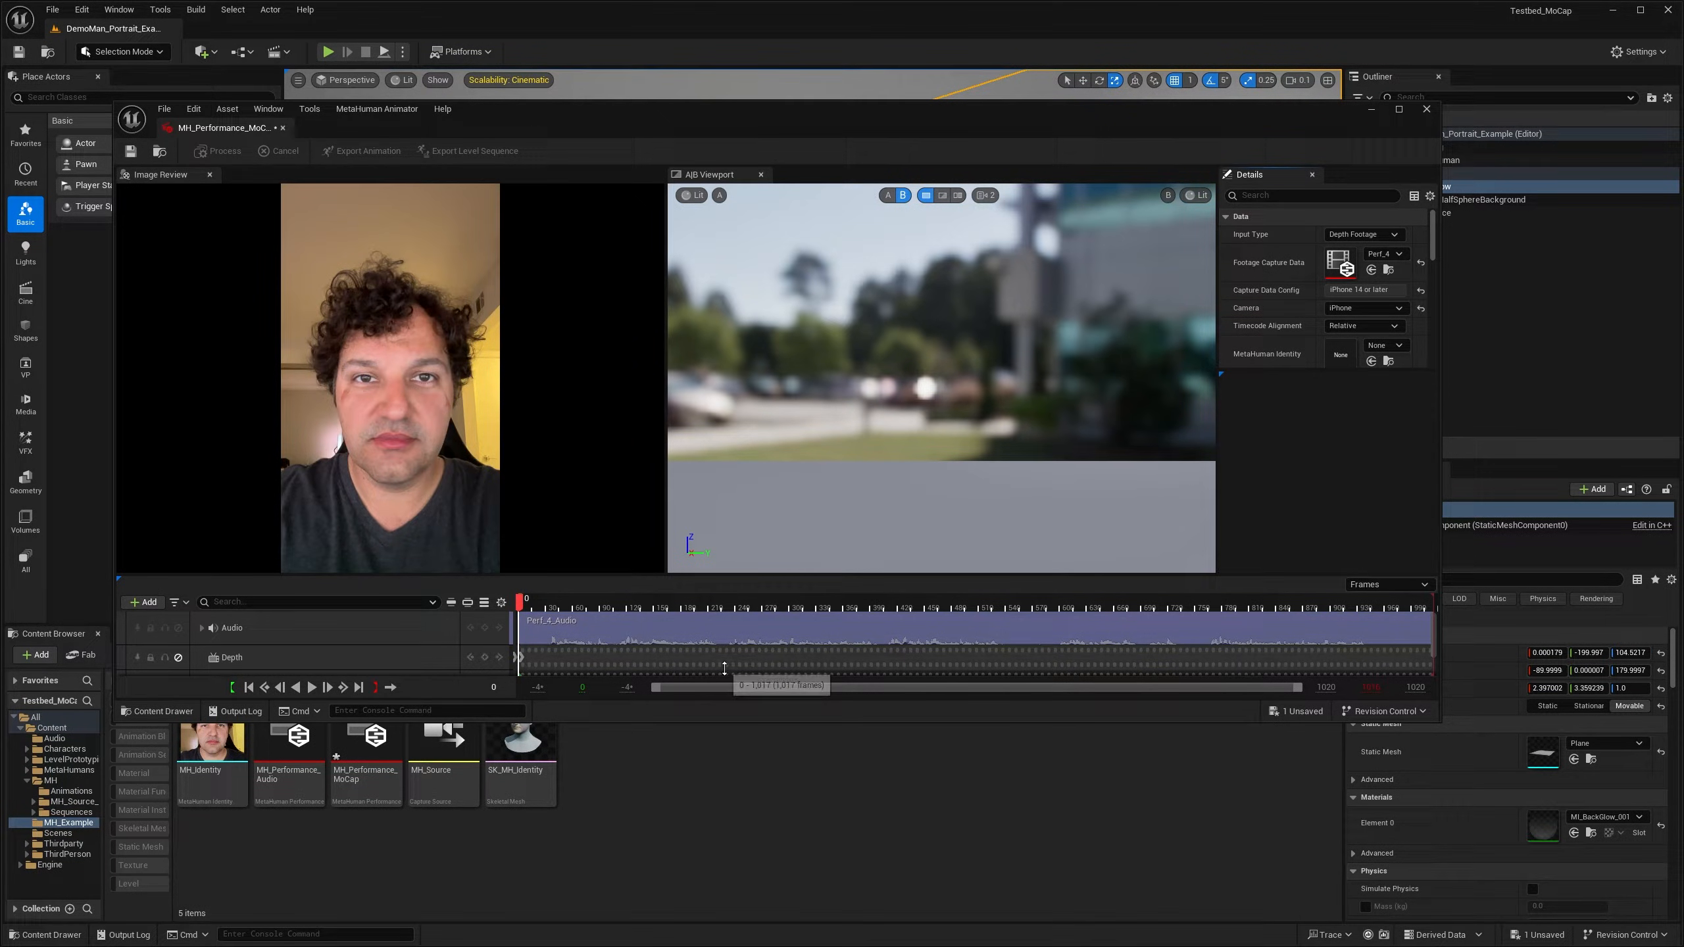
pyautogui.moveTo(528, 608); pyautogui.dragTo(554, 583)
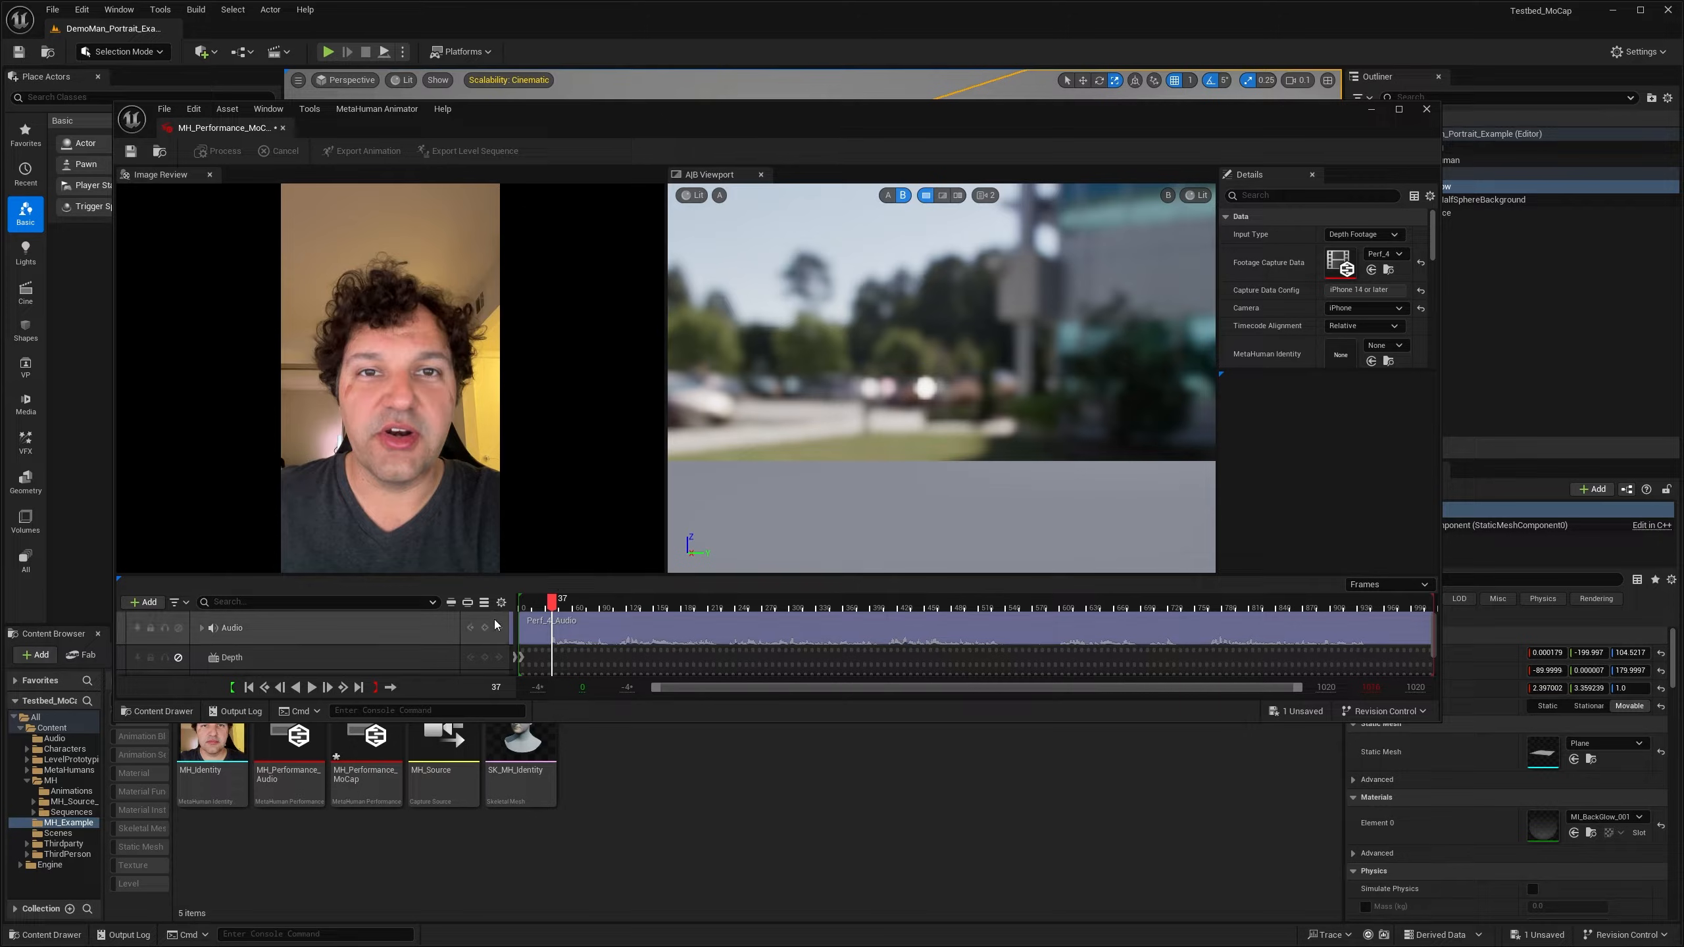
# Step: Return the footage to its first frame and set the performance's MetaHuman Identity to MH_Identity
pyautogui.click(249, 688)
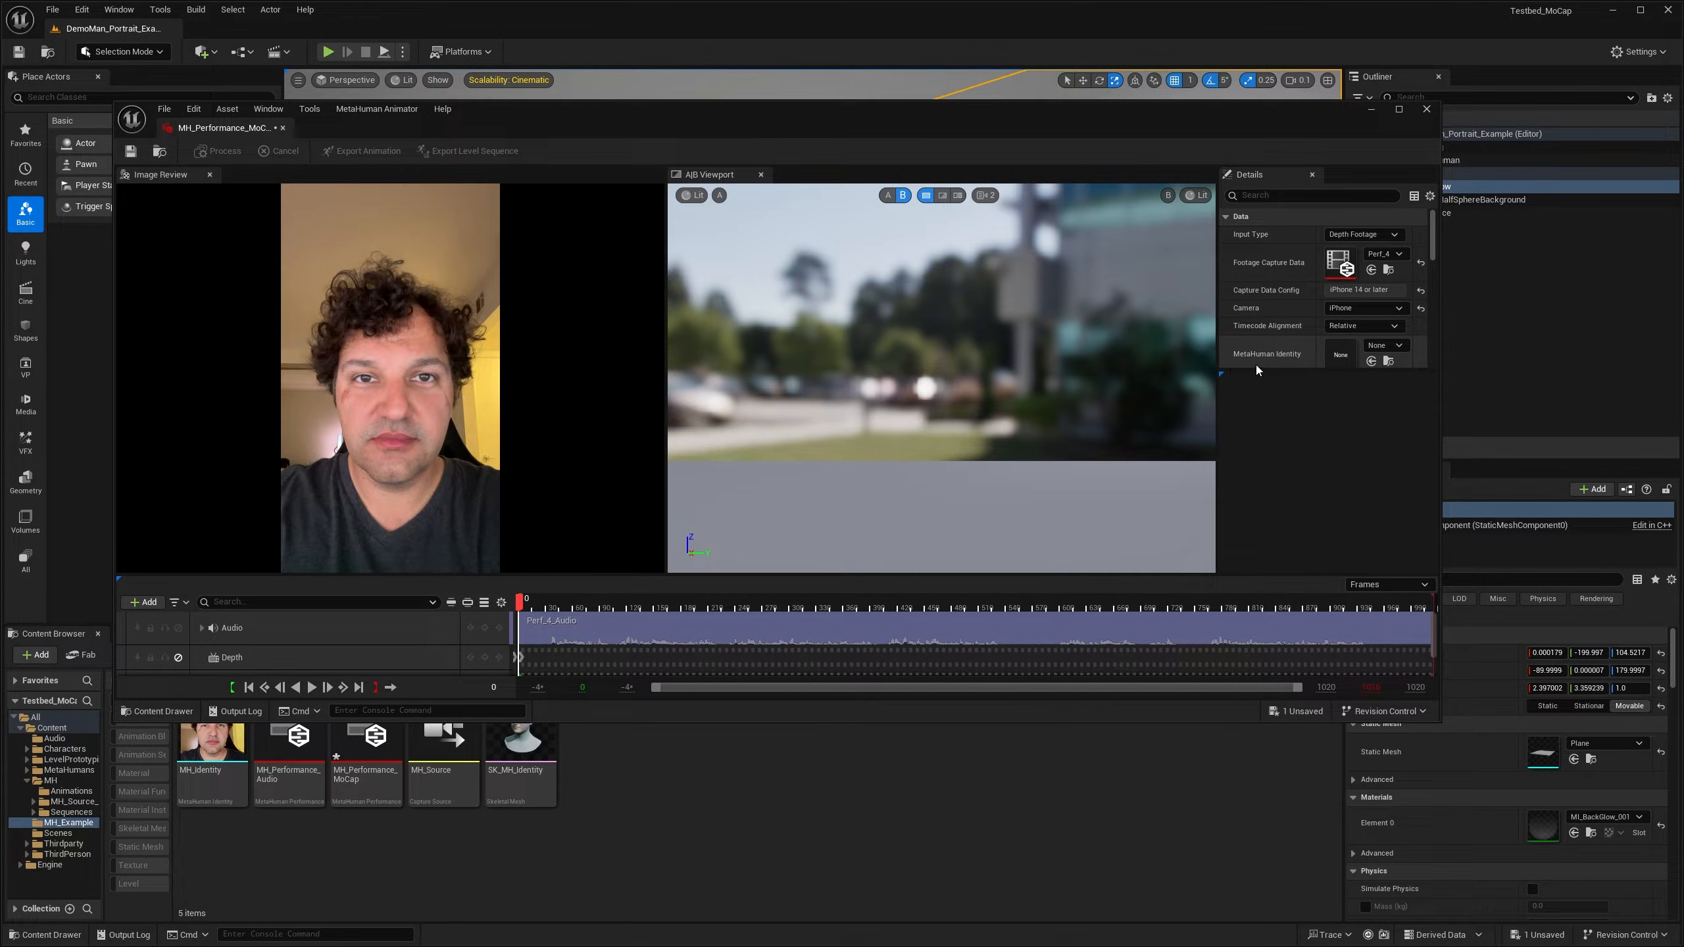
pyautogui.moveTo(1260, 371); pyautogui.dragTo(1297, 451)
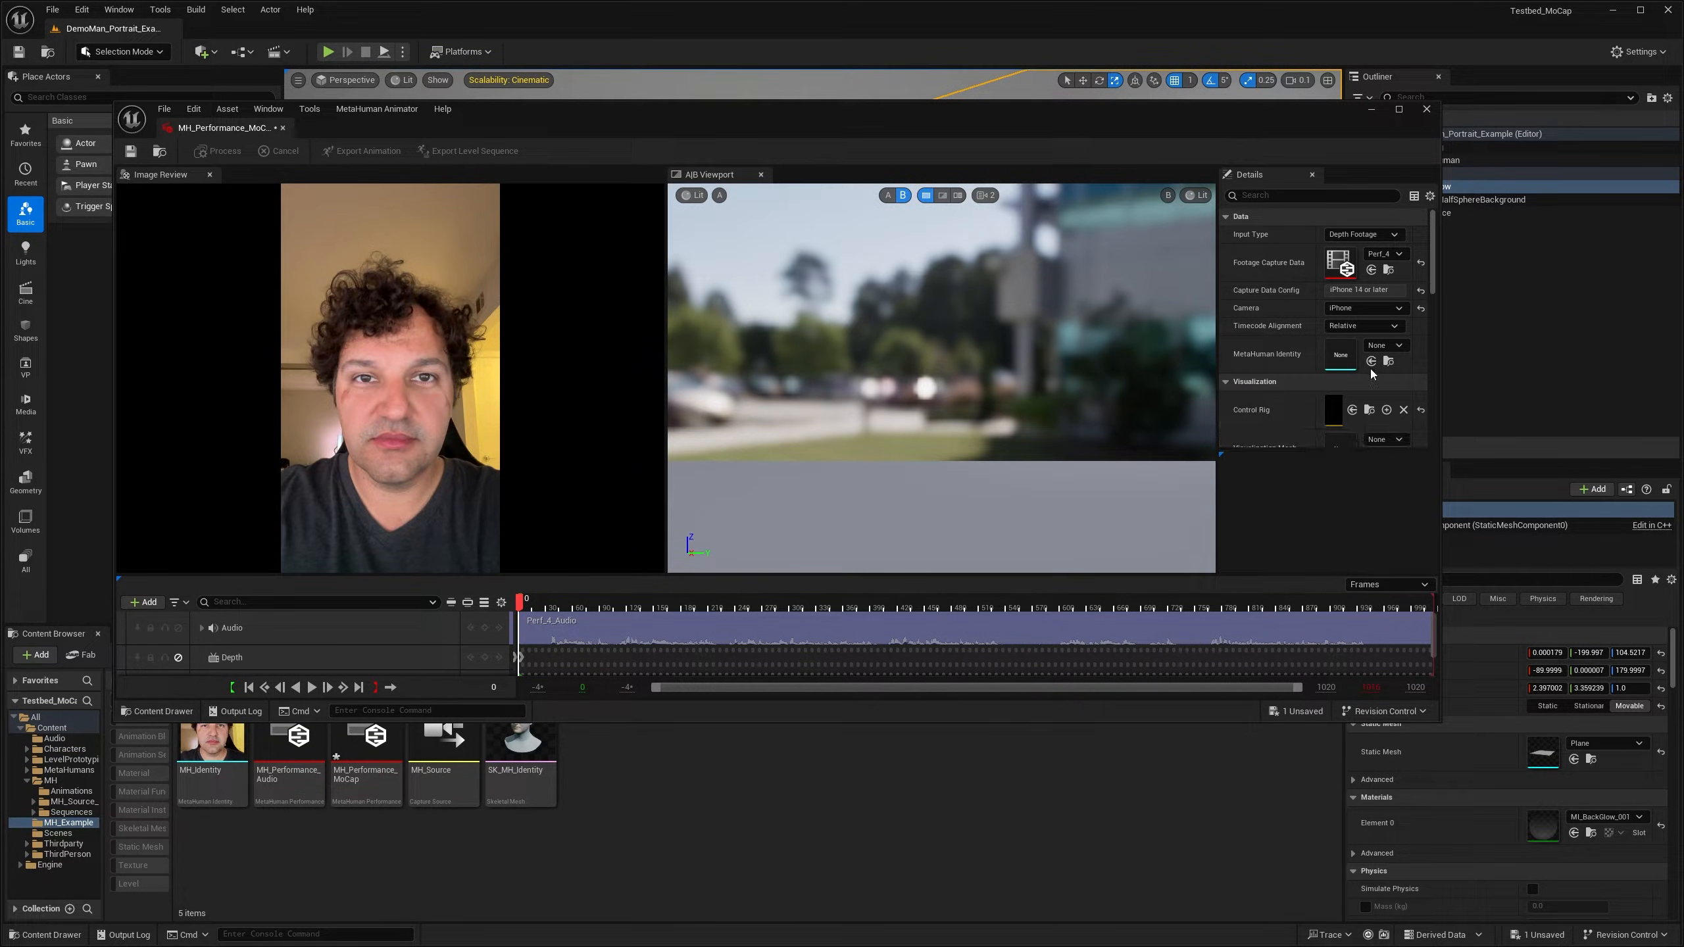
pyautogui.click(1378, 346)
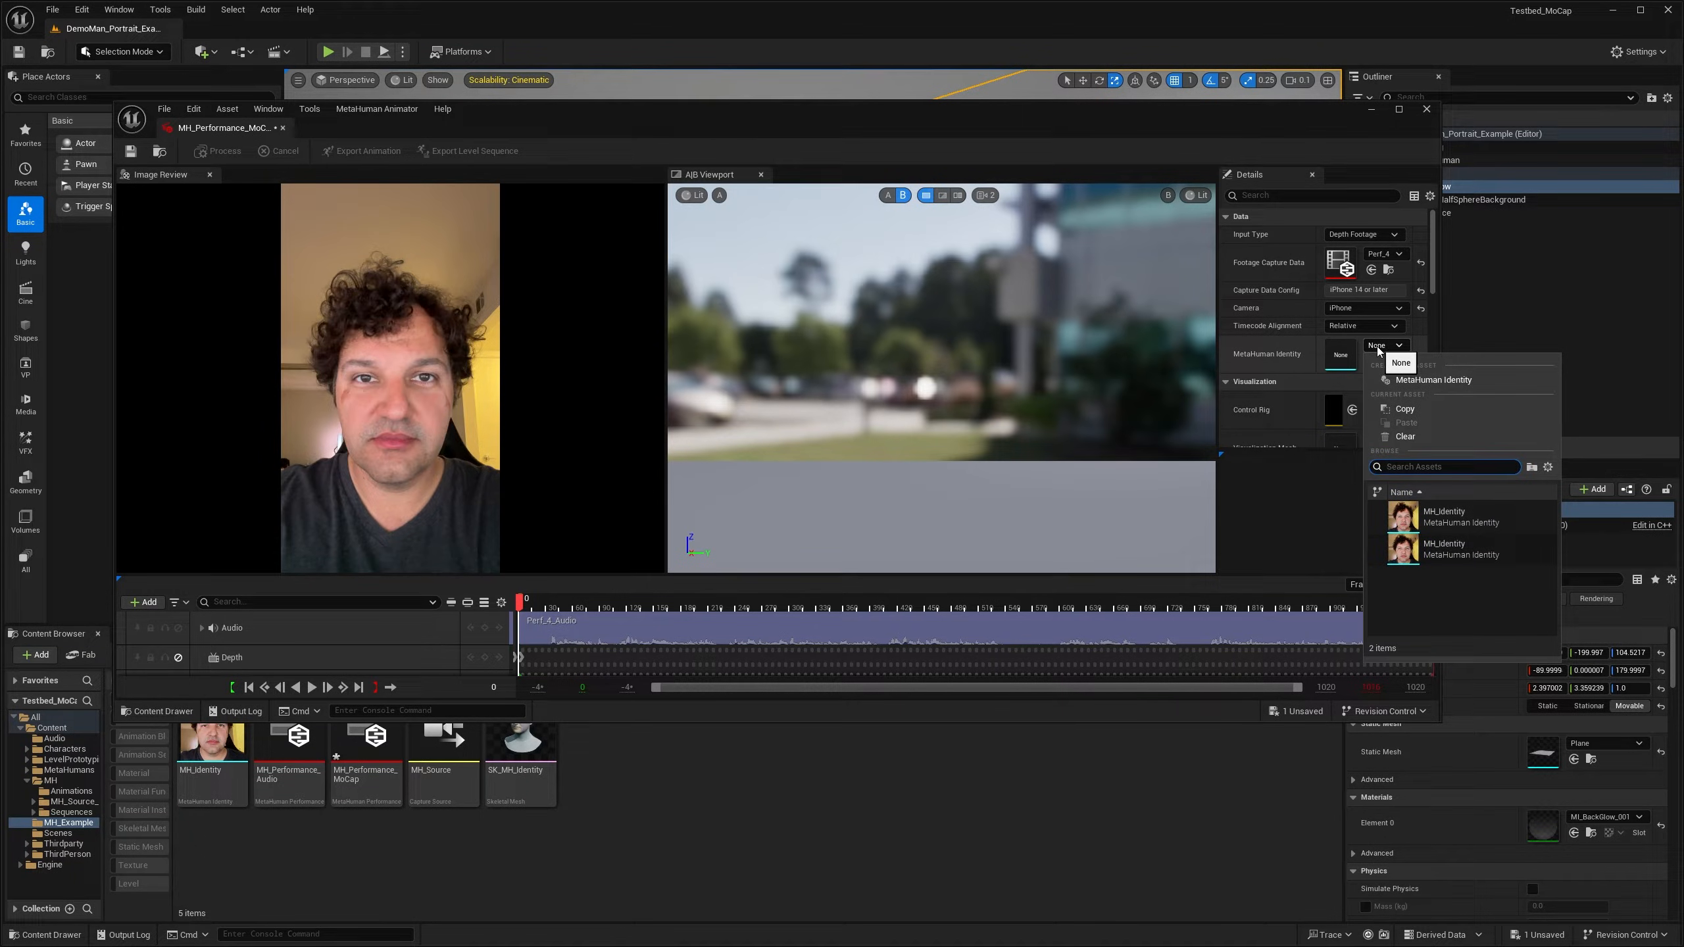
pyautogui.click(1452, 516)
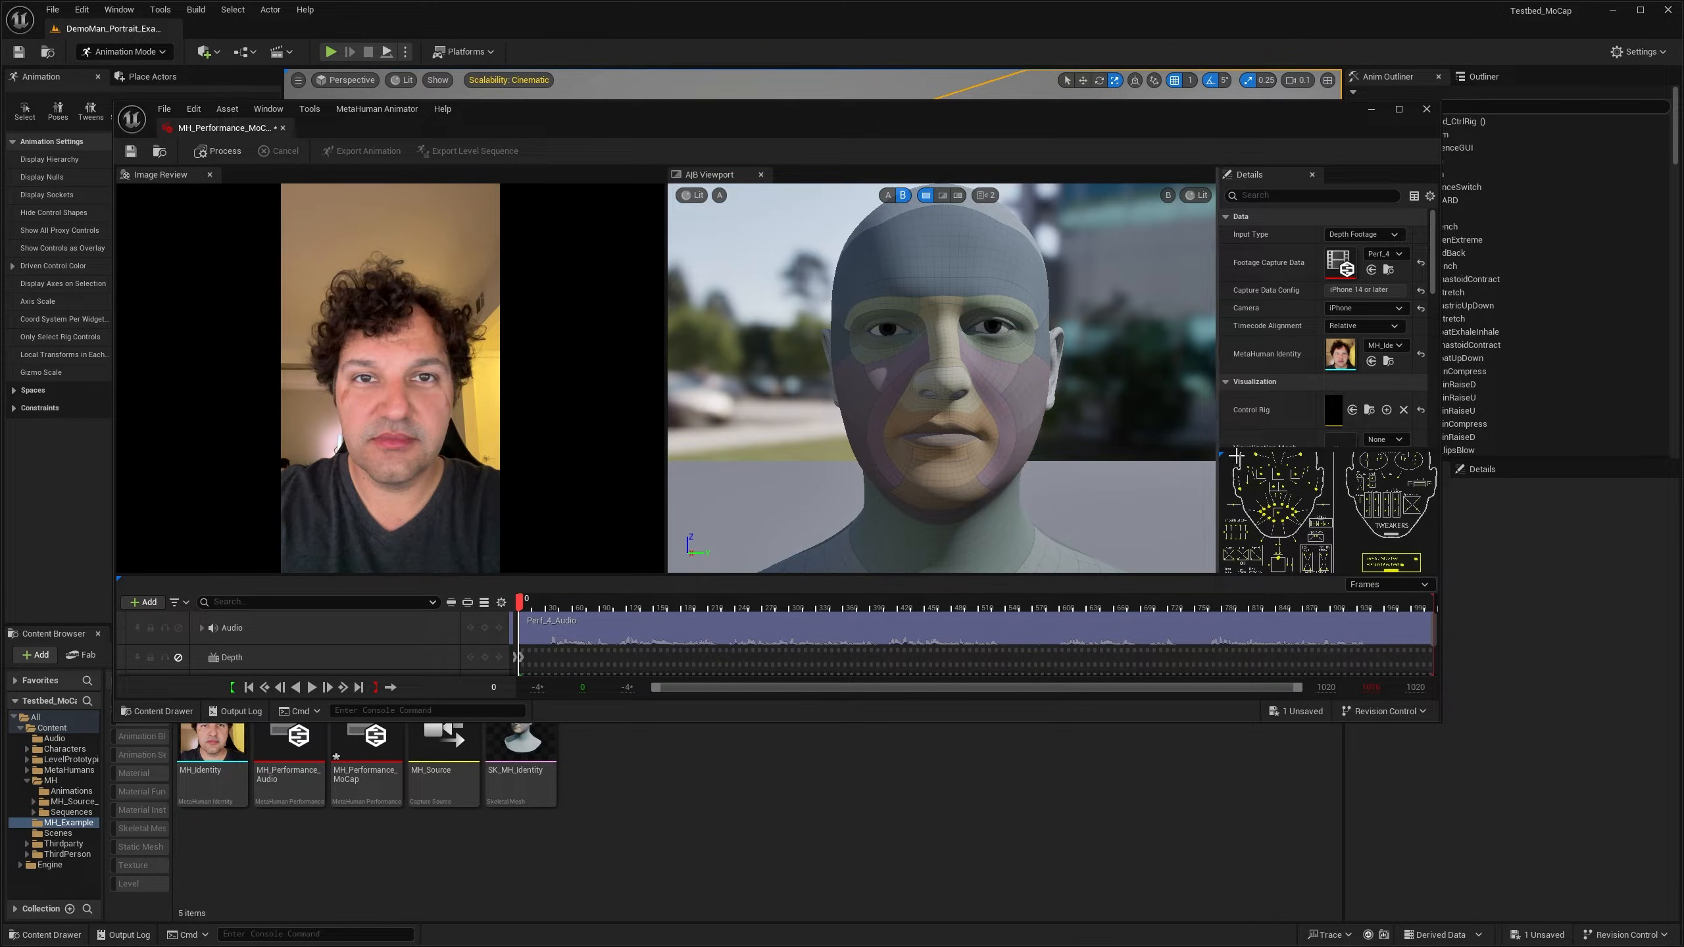
# Step: Set the performance's Head Movement Mode to Control Rig and process the performance
pyautogui.moveTo(1435, 282); pyautogui.dragTo(1435, 323)
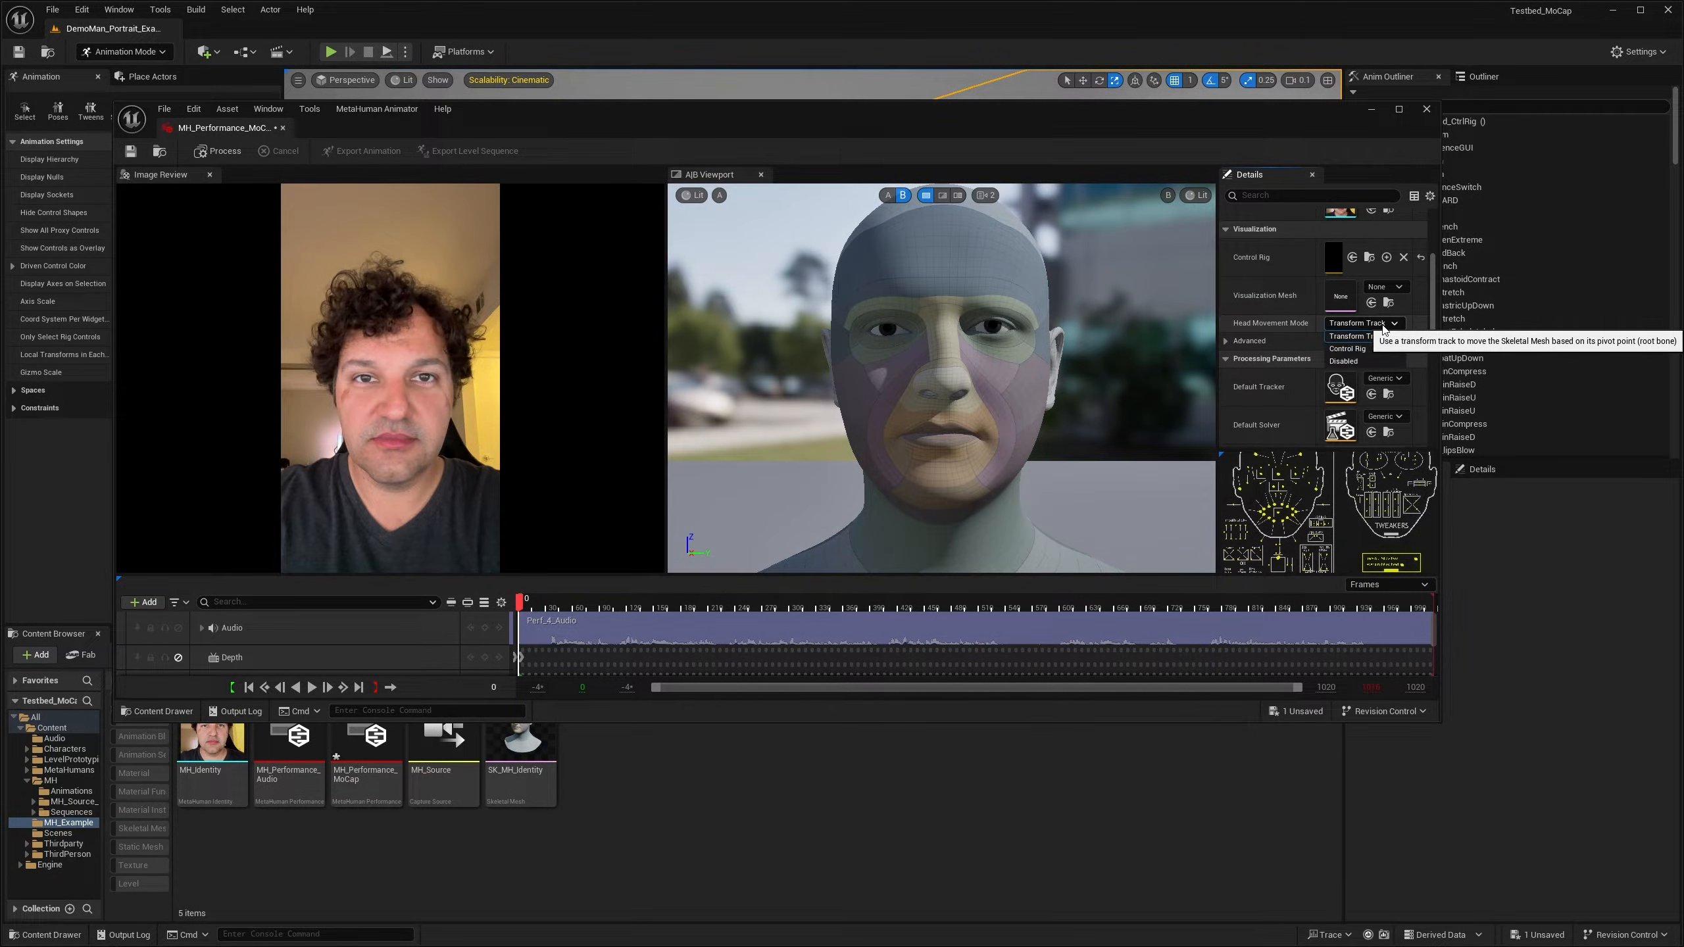
pyautogui.click(1362, 323)
pyautogui.click(1355, 346)
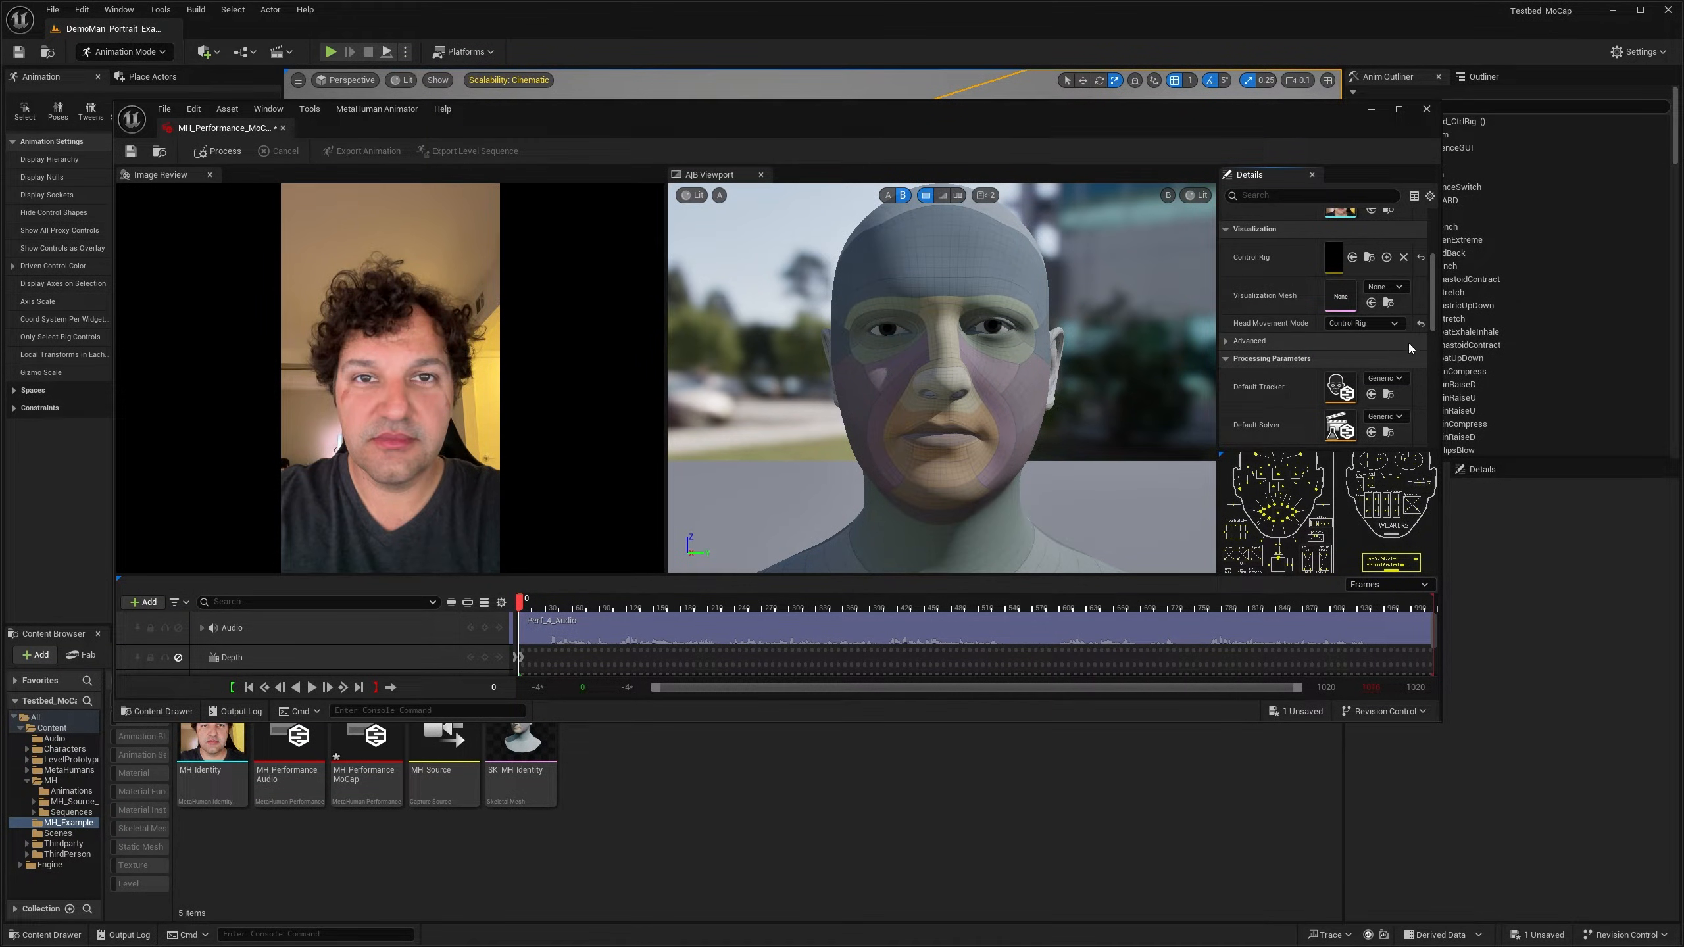
pyautogui.scroll(-4, 1430, 324)
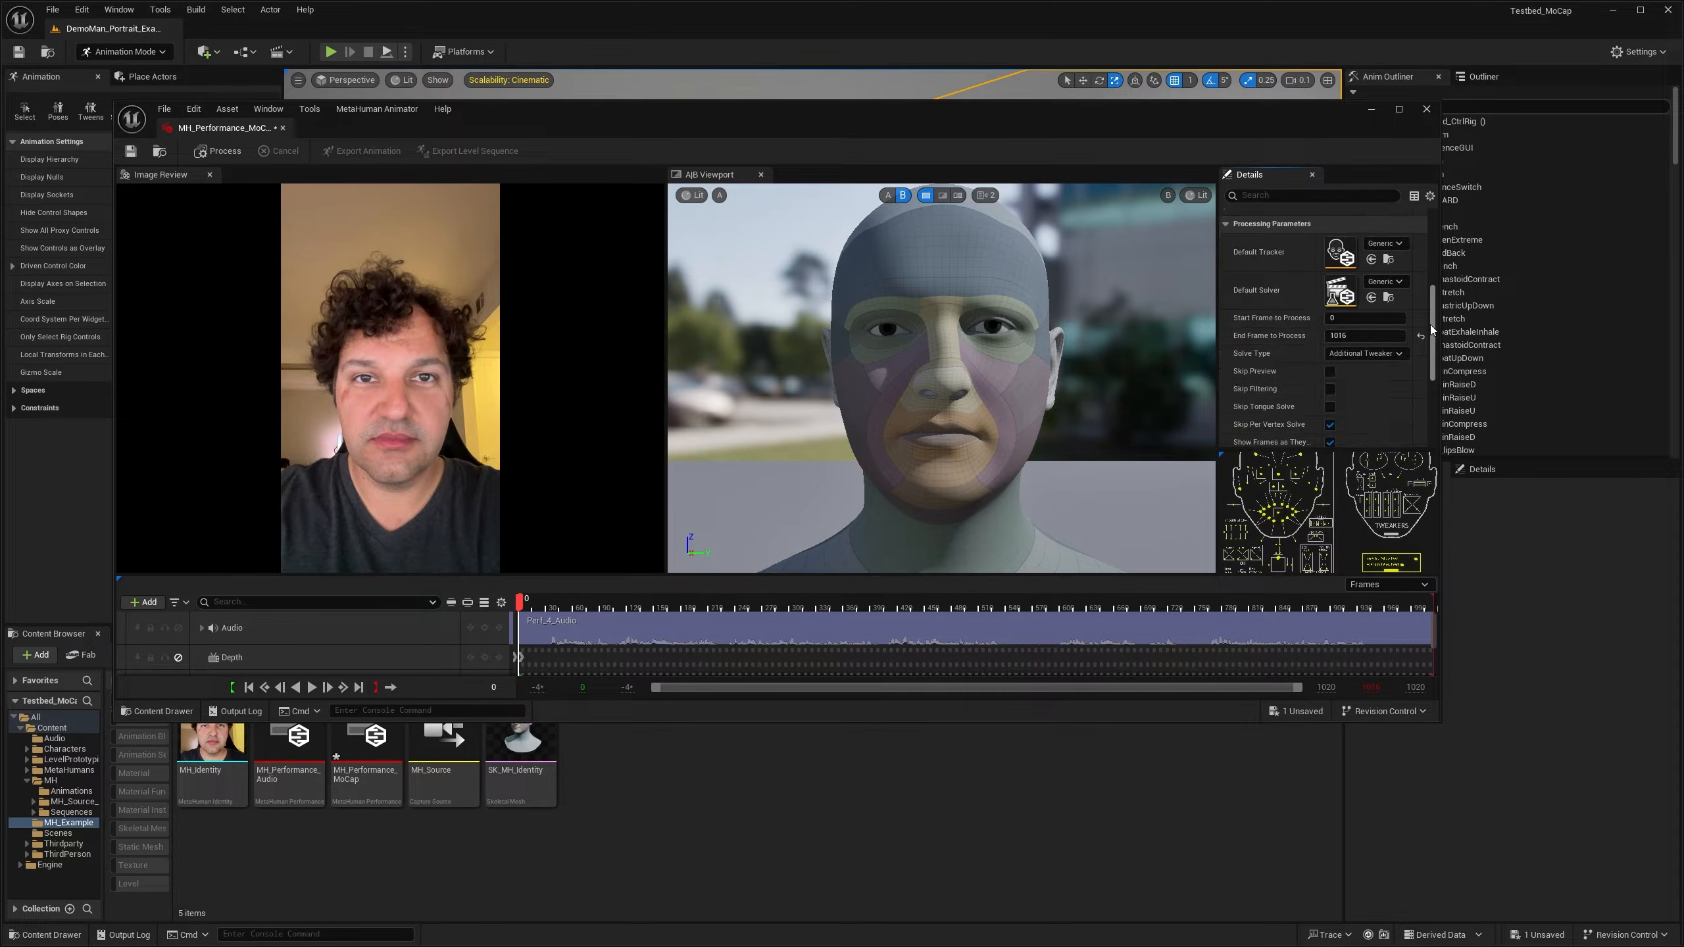
pyautogui.moveTo(1430, 324); pyautogui.dragTo(1431, 267)
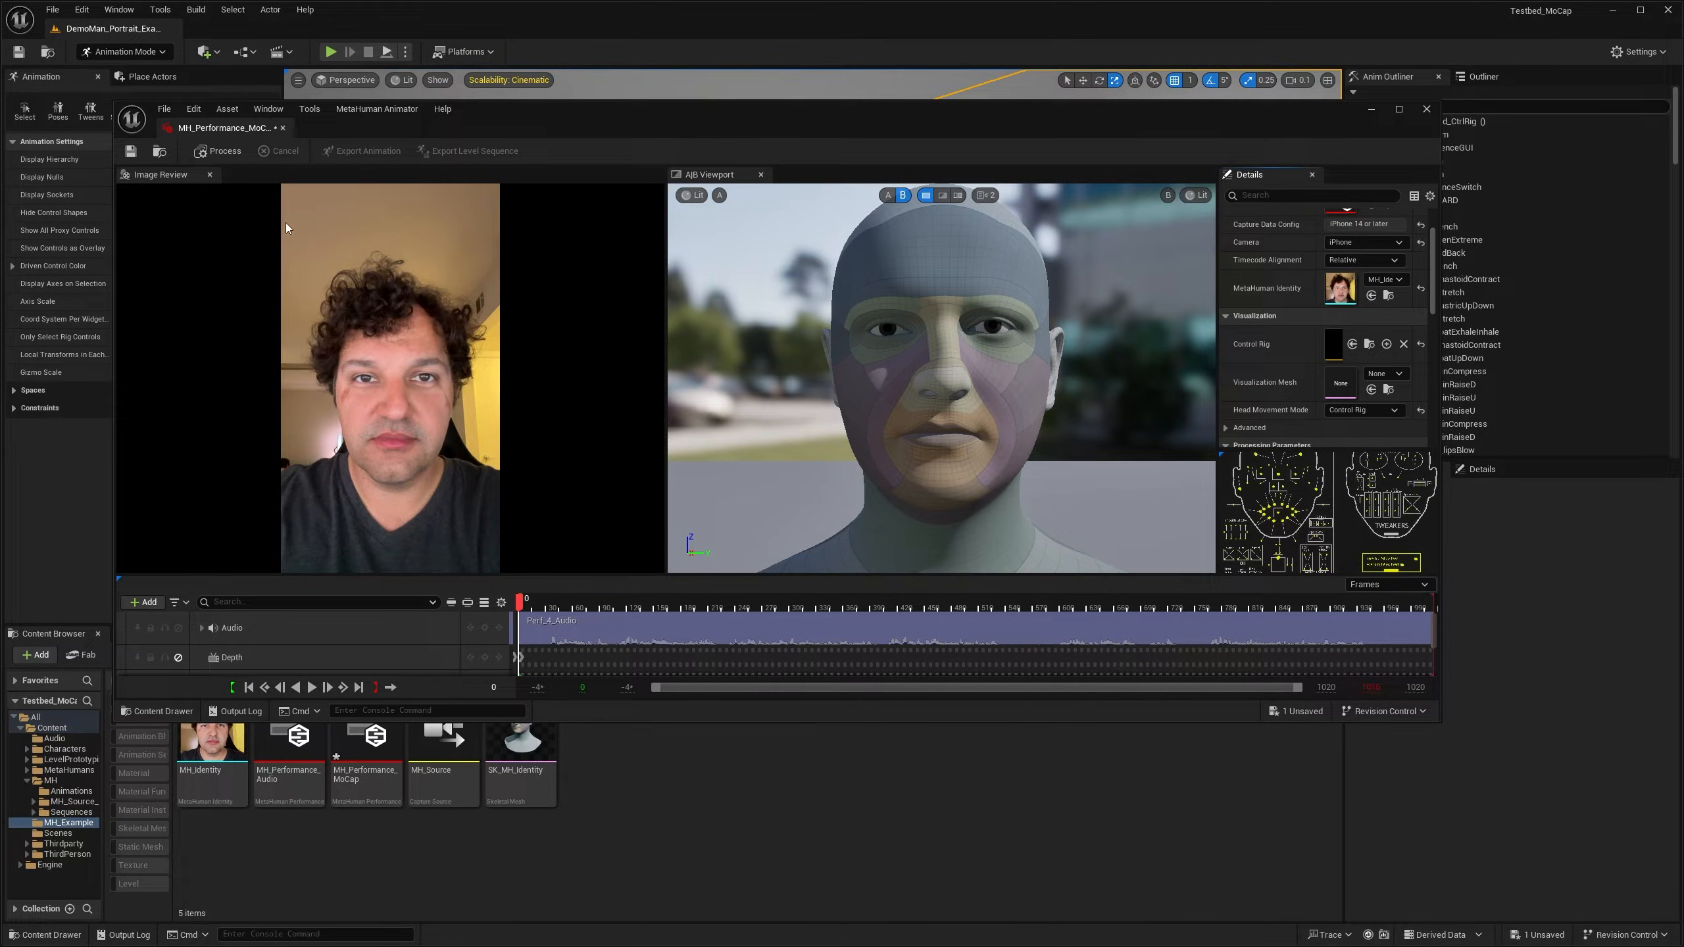
pyautogui.click(225, 153)
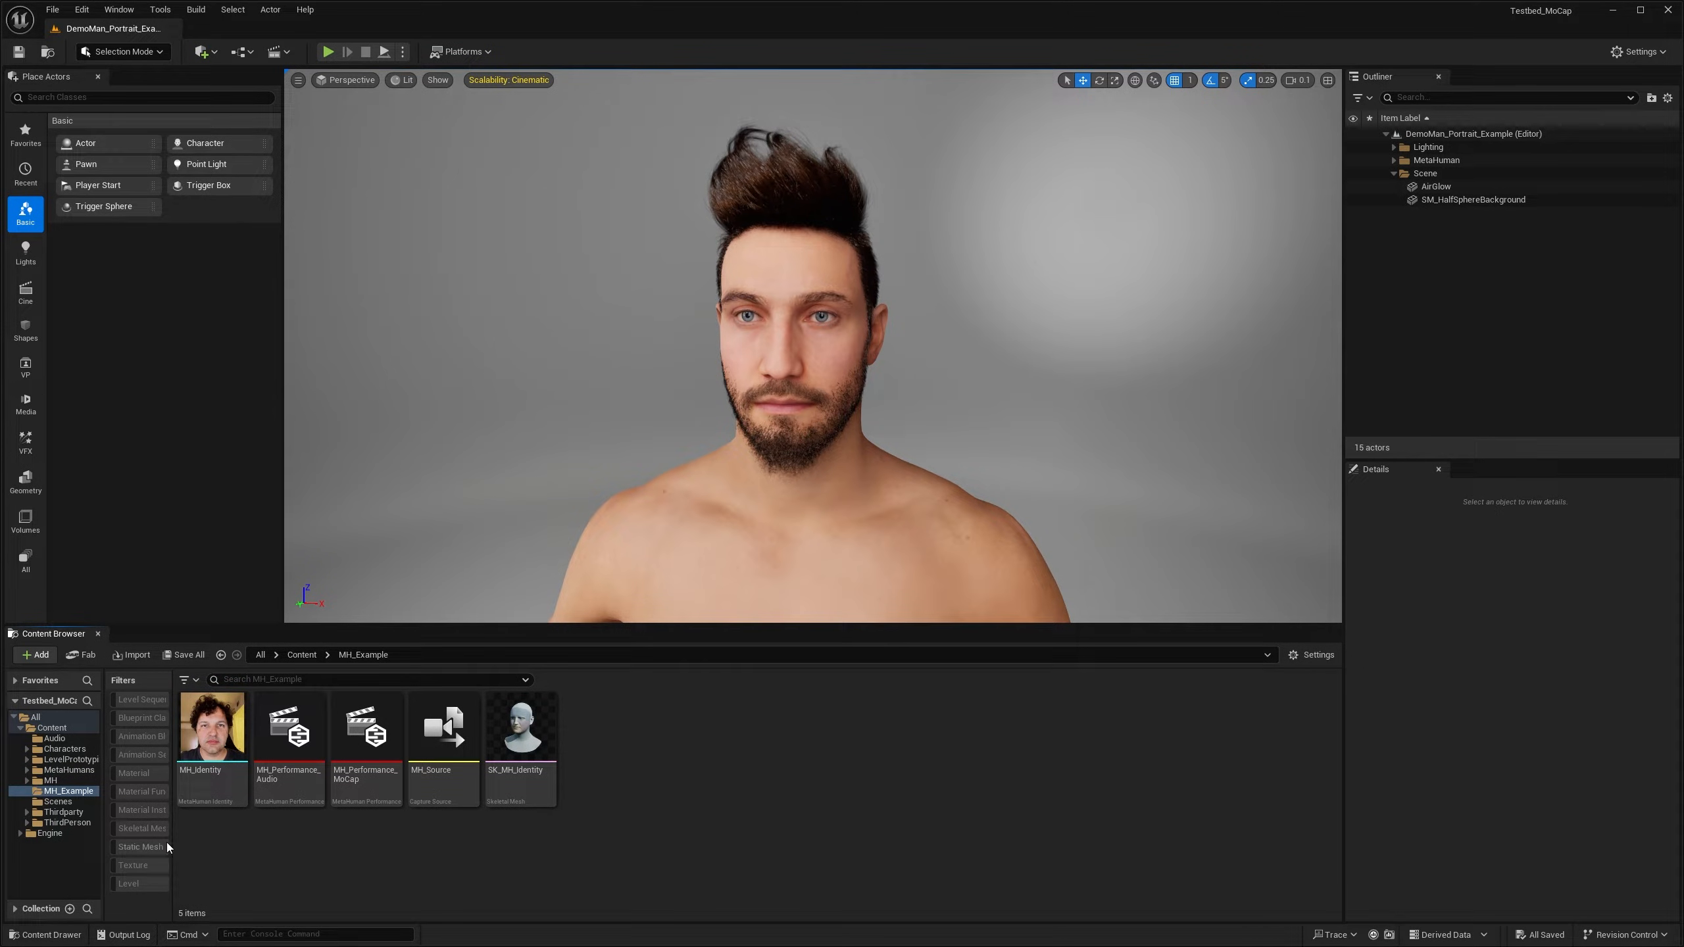
# Step: Open the processed MH_Performance_MoCap asset from the Content/MH folder
pyautogui.click(50, 781)
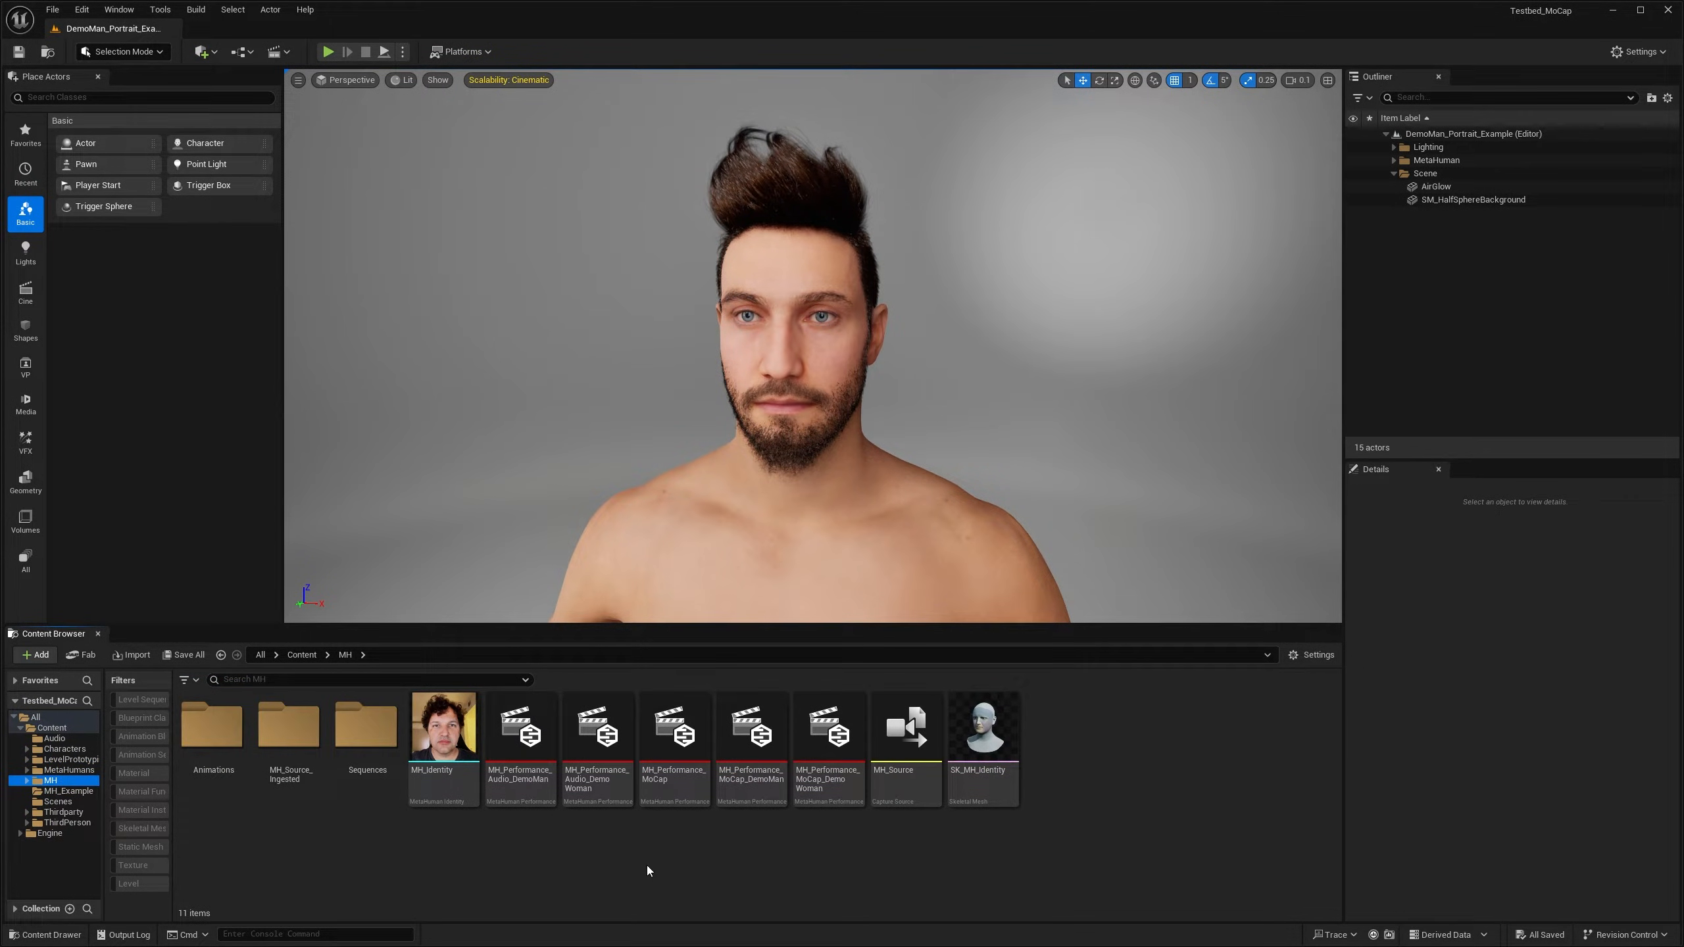
pyautogui.click(671, 759)
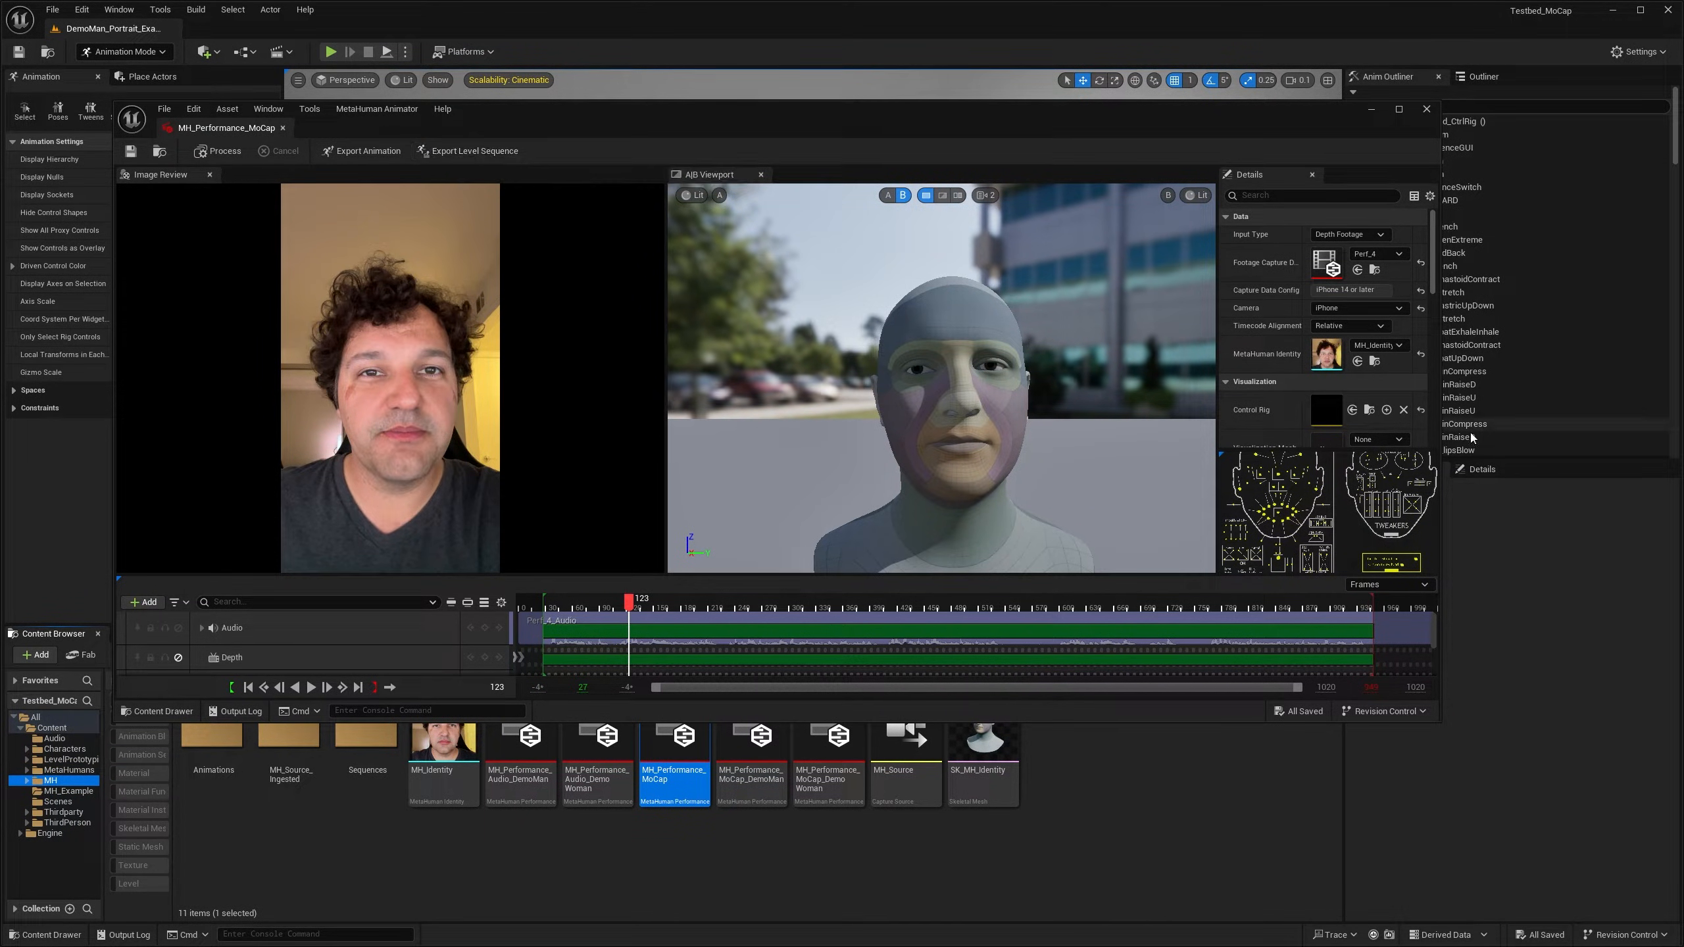
pyautogui.scroll(-2, 1289, 418)
pyautogui.scroll(2, 1289, 419)
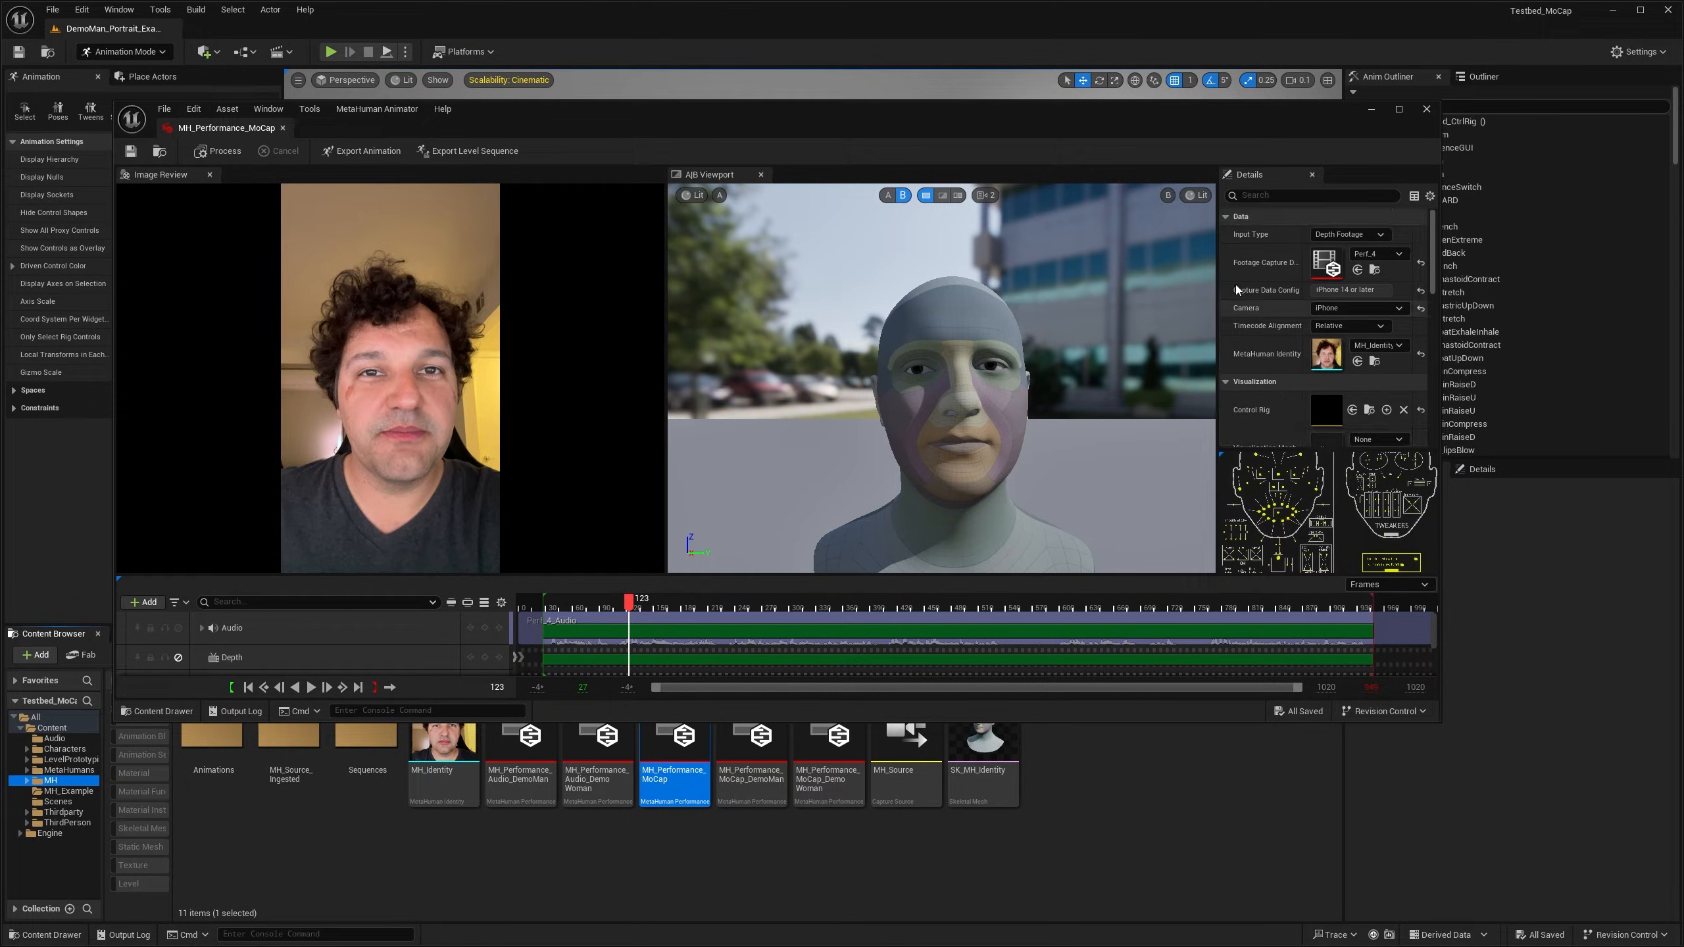
# Step: Export the performance as level sequence Performance_MoCap into a new Sequences folder inside MH_Example, keeping the default export settings
pyautogui.click(479, 150)
pyautogui.click(524, 384)
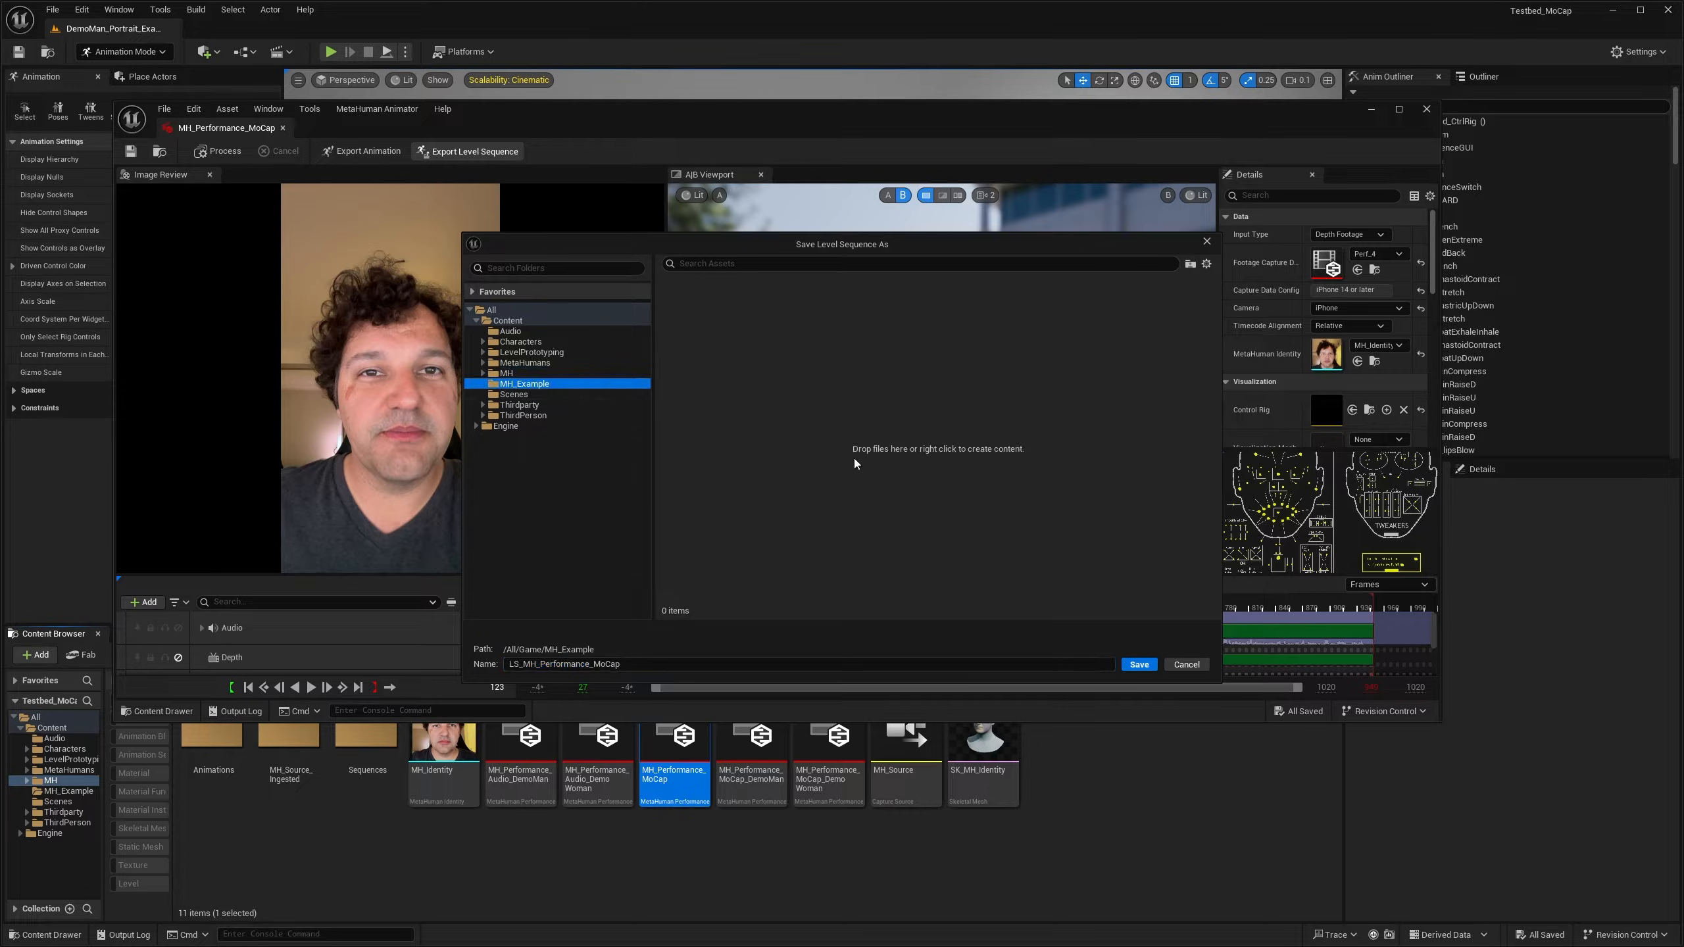
pyautogui.rightClick(854, 458)
pyautogui.click(889, 488)
pyautogui.write('Sequences')
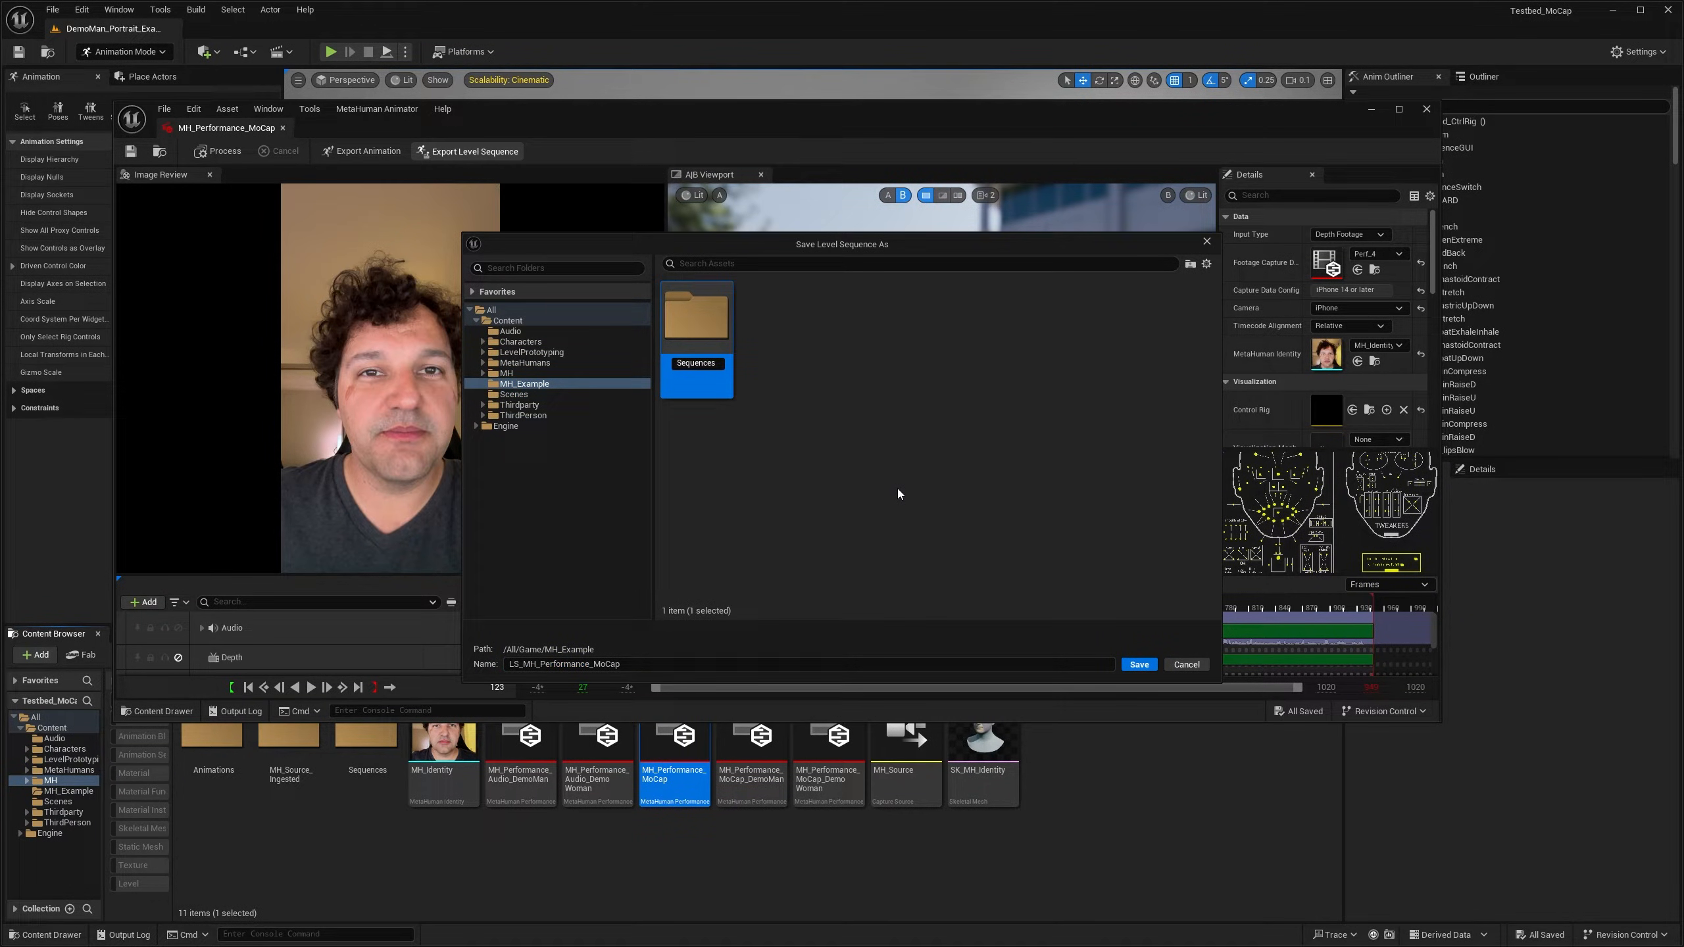
pyautogui.press('Return')
pyautogui.doubleClick(713, 326)
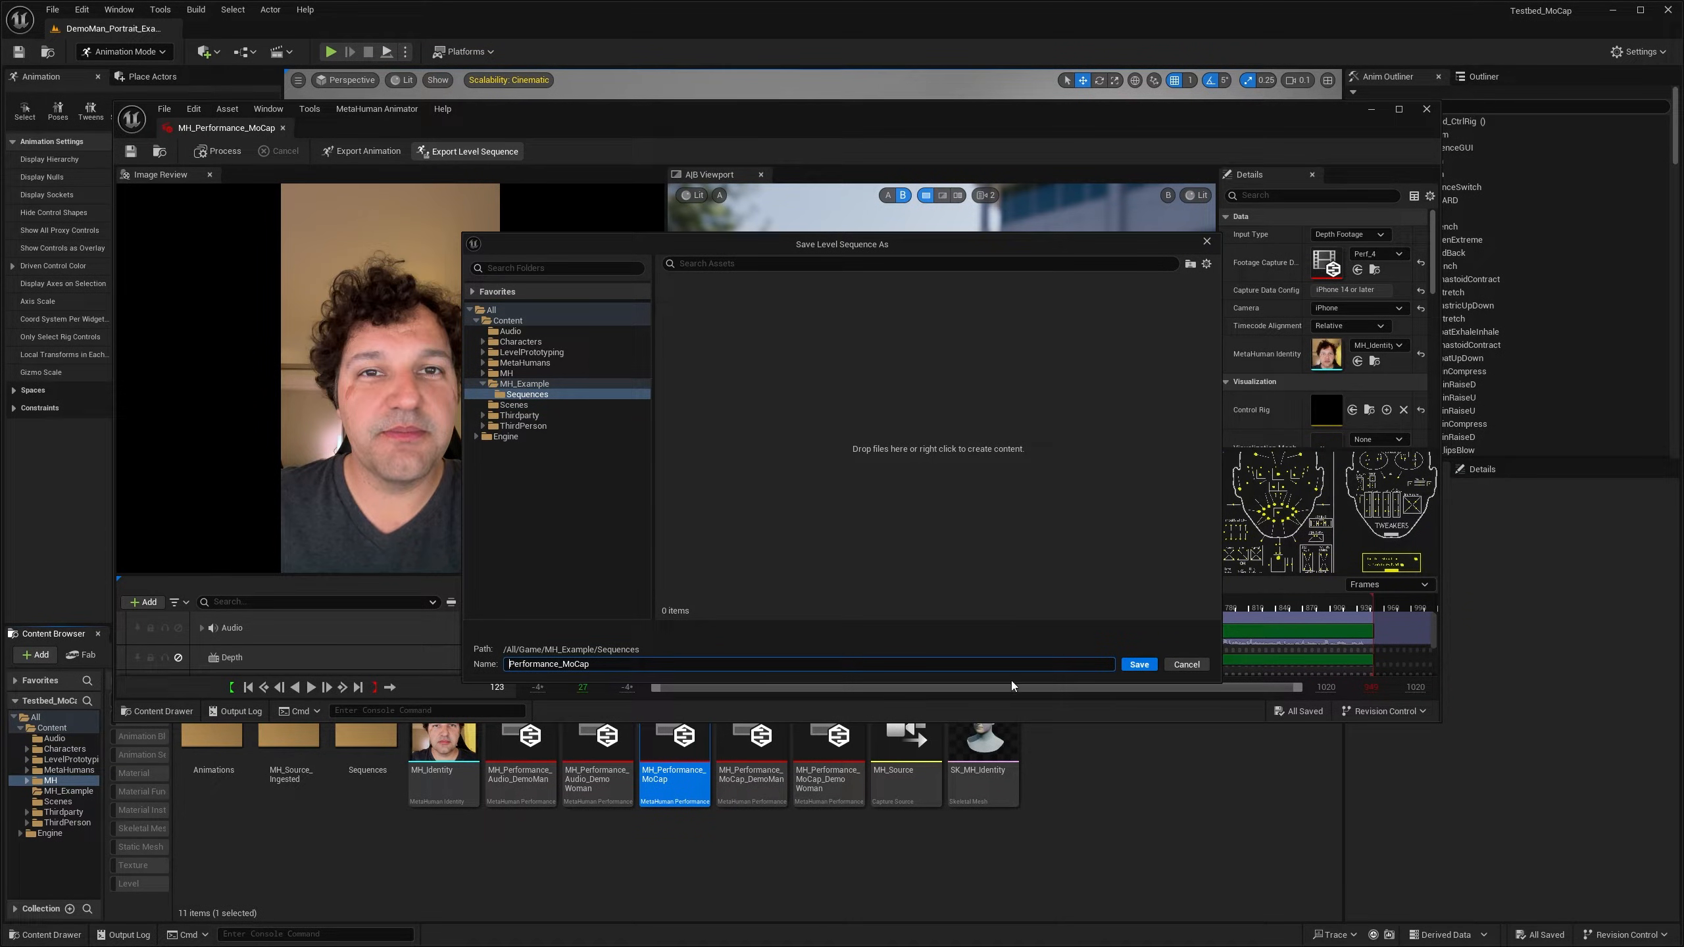
pyautogui.click(1141, 666)
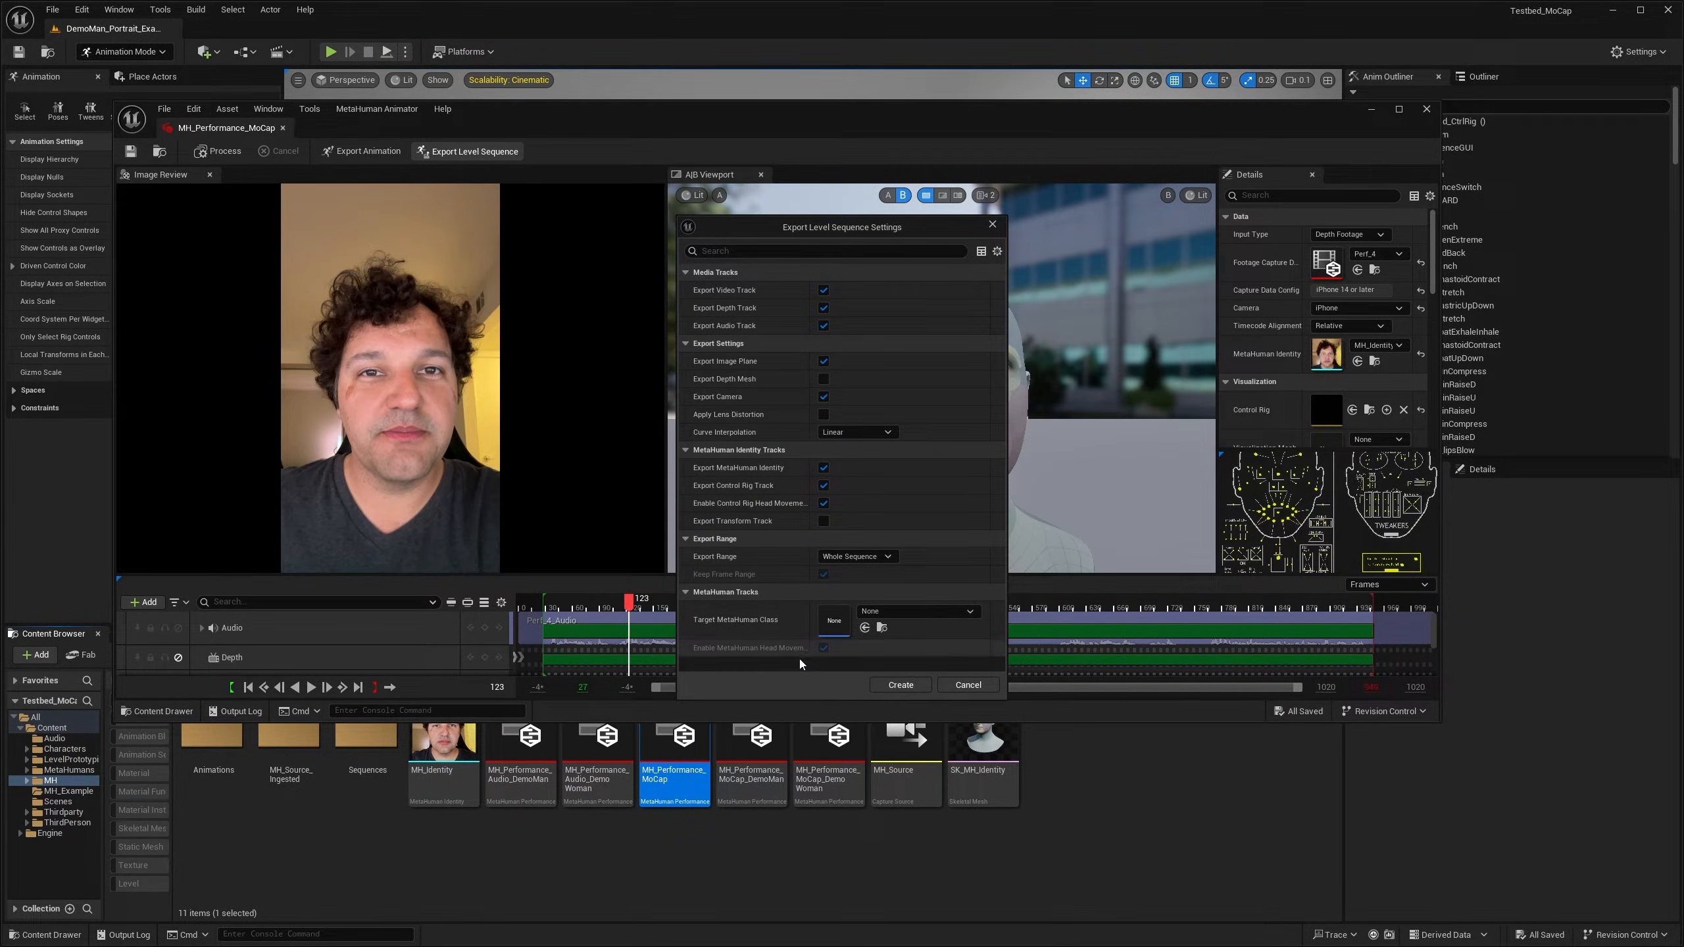
pyautogui.click(900, 684)
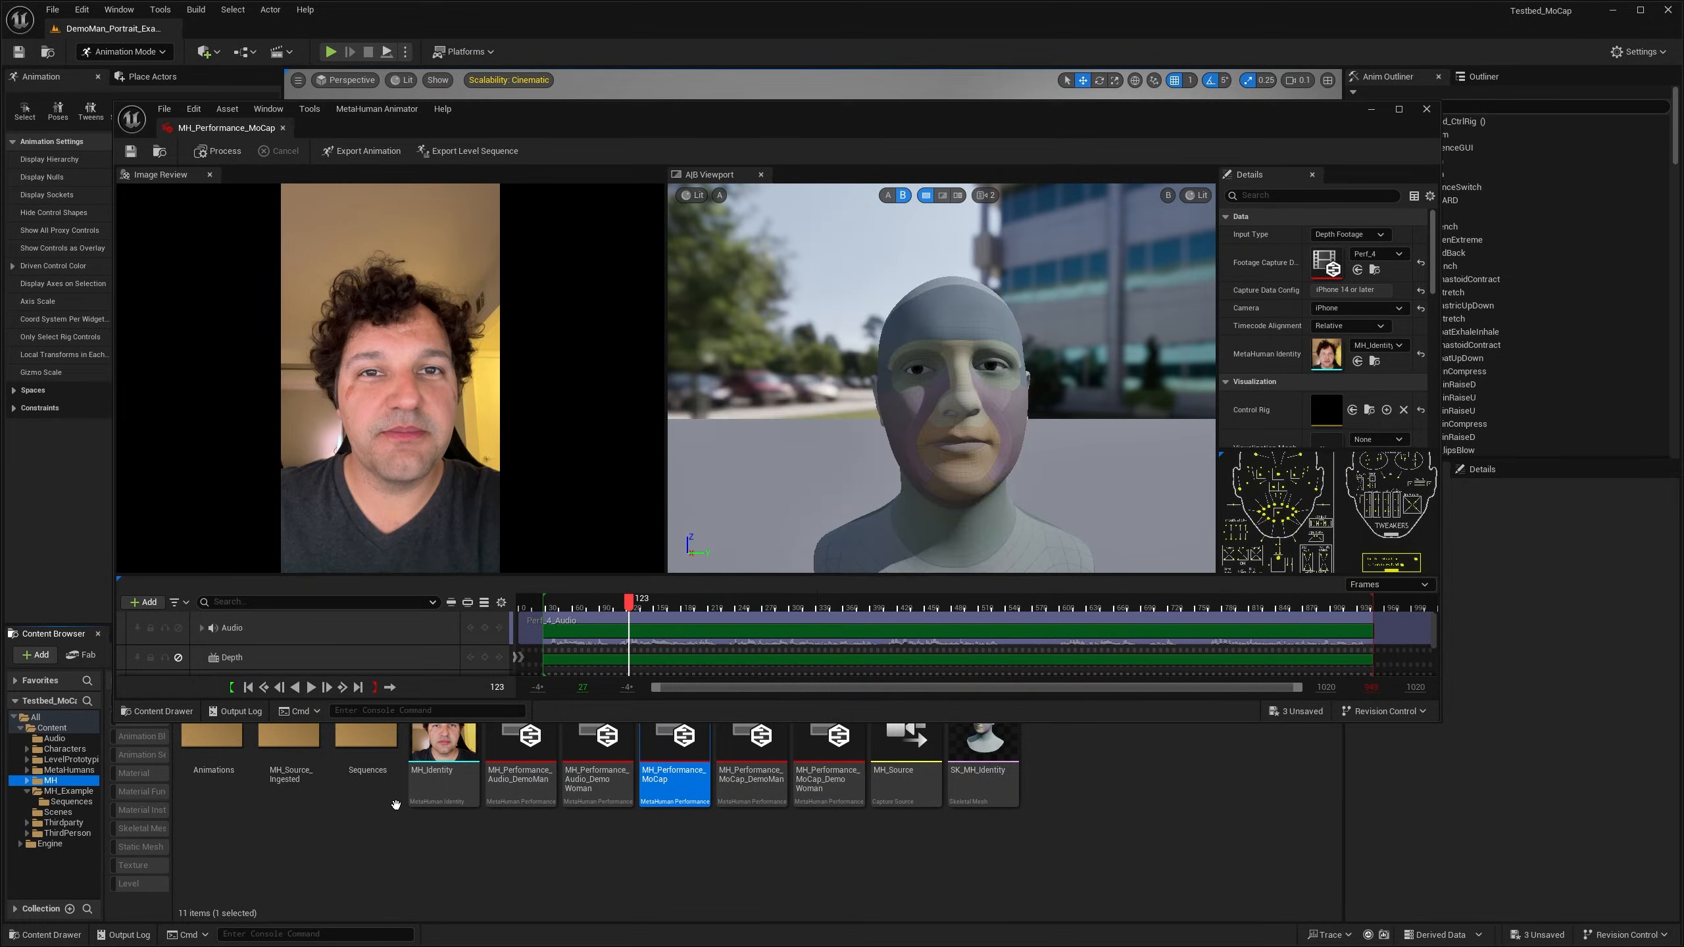
# Step: Close the performance editor, save all exported sequence assets, and show the contents of MH_Example/Sequences
pyautogui.click(1426, 108)
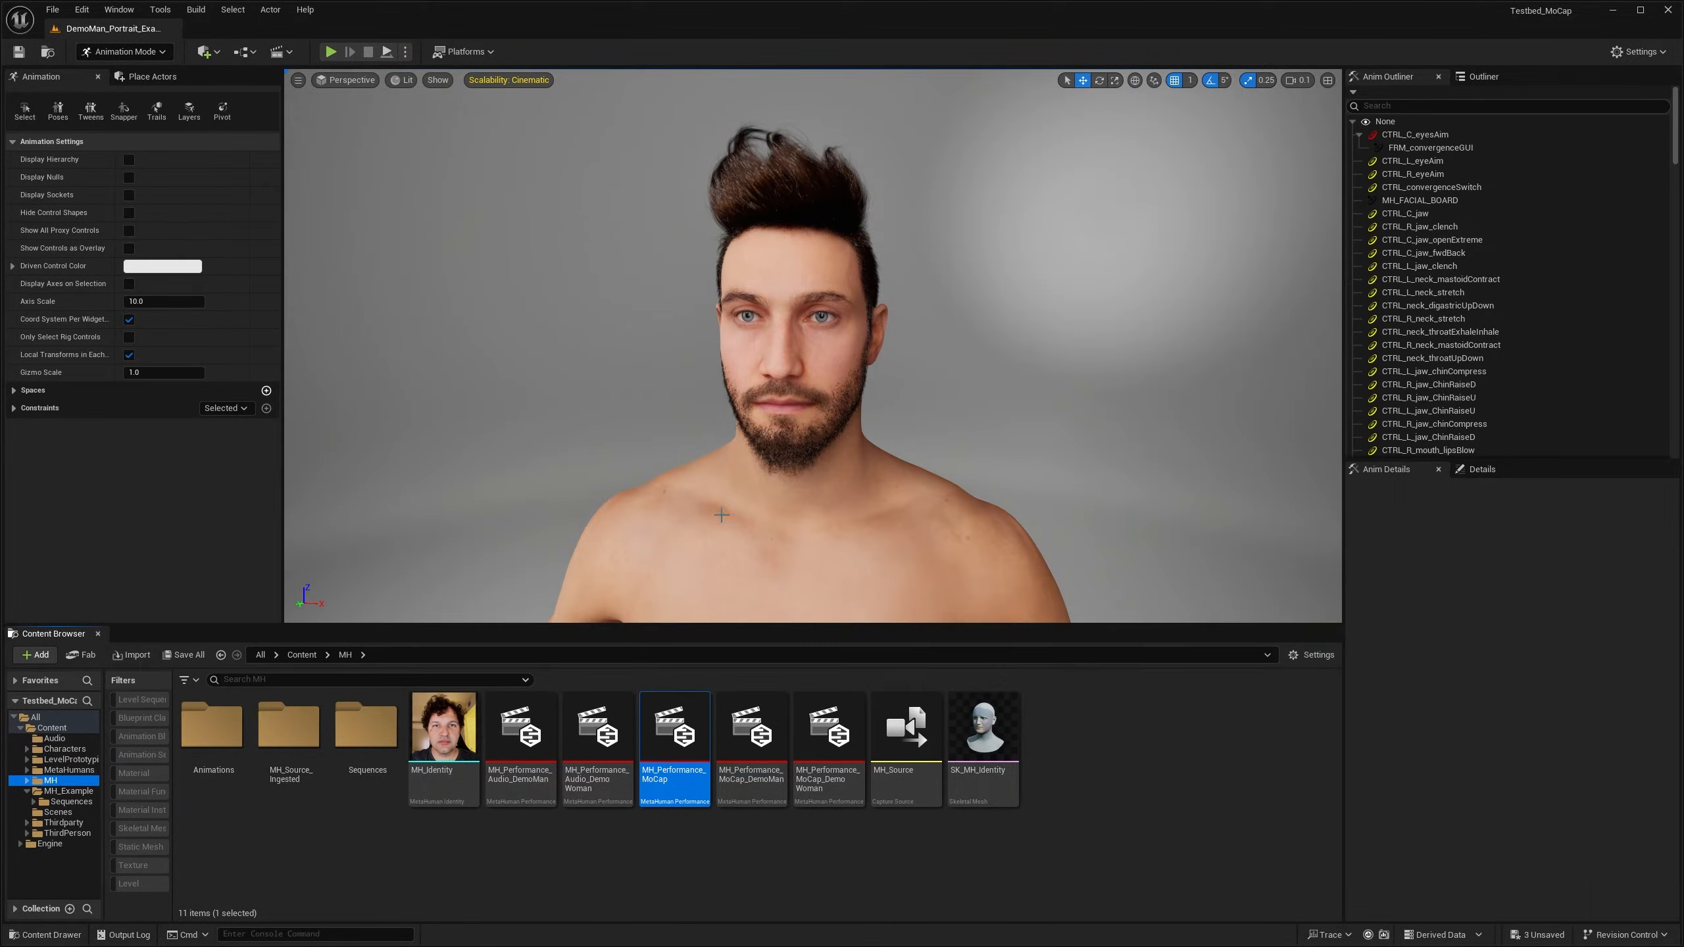
pyautogui.click(183, 657)
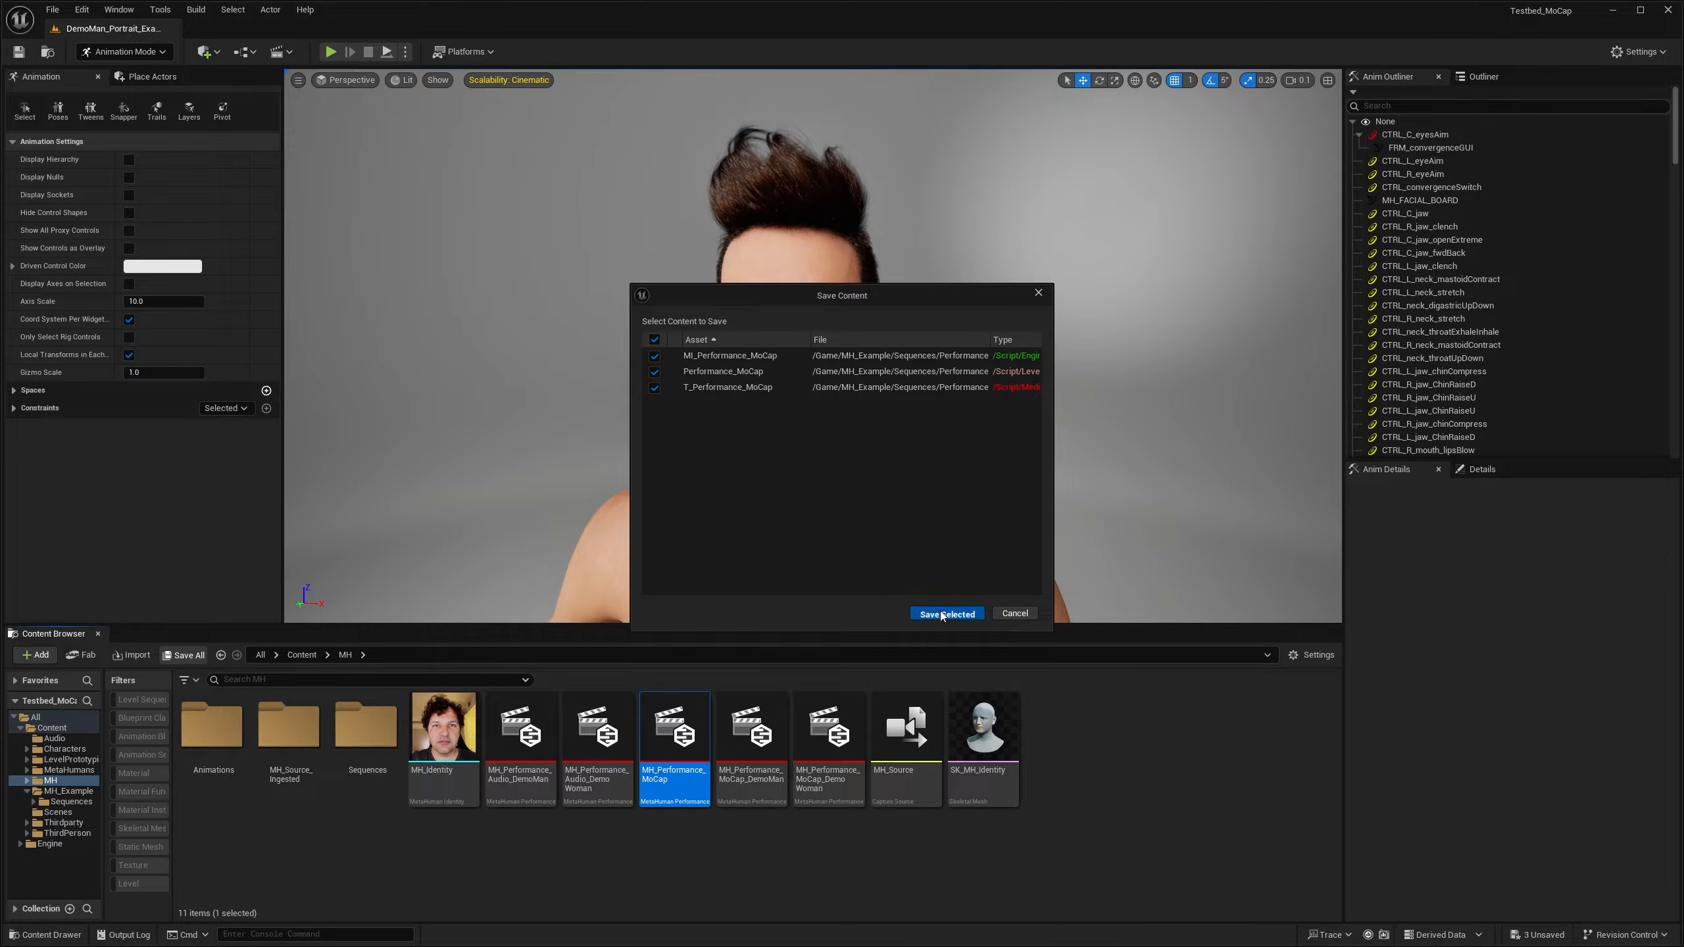
pyautogui.click(946, 615)
pyautogui.click(88, 800)
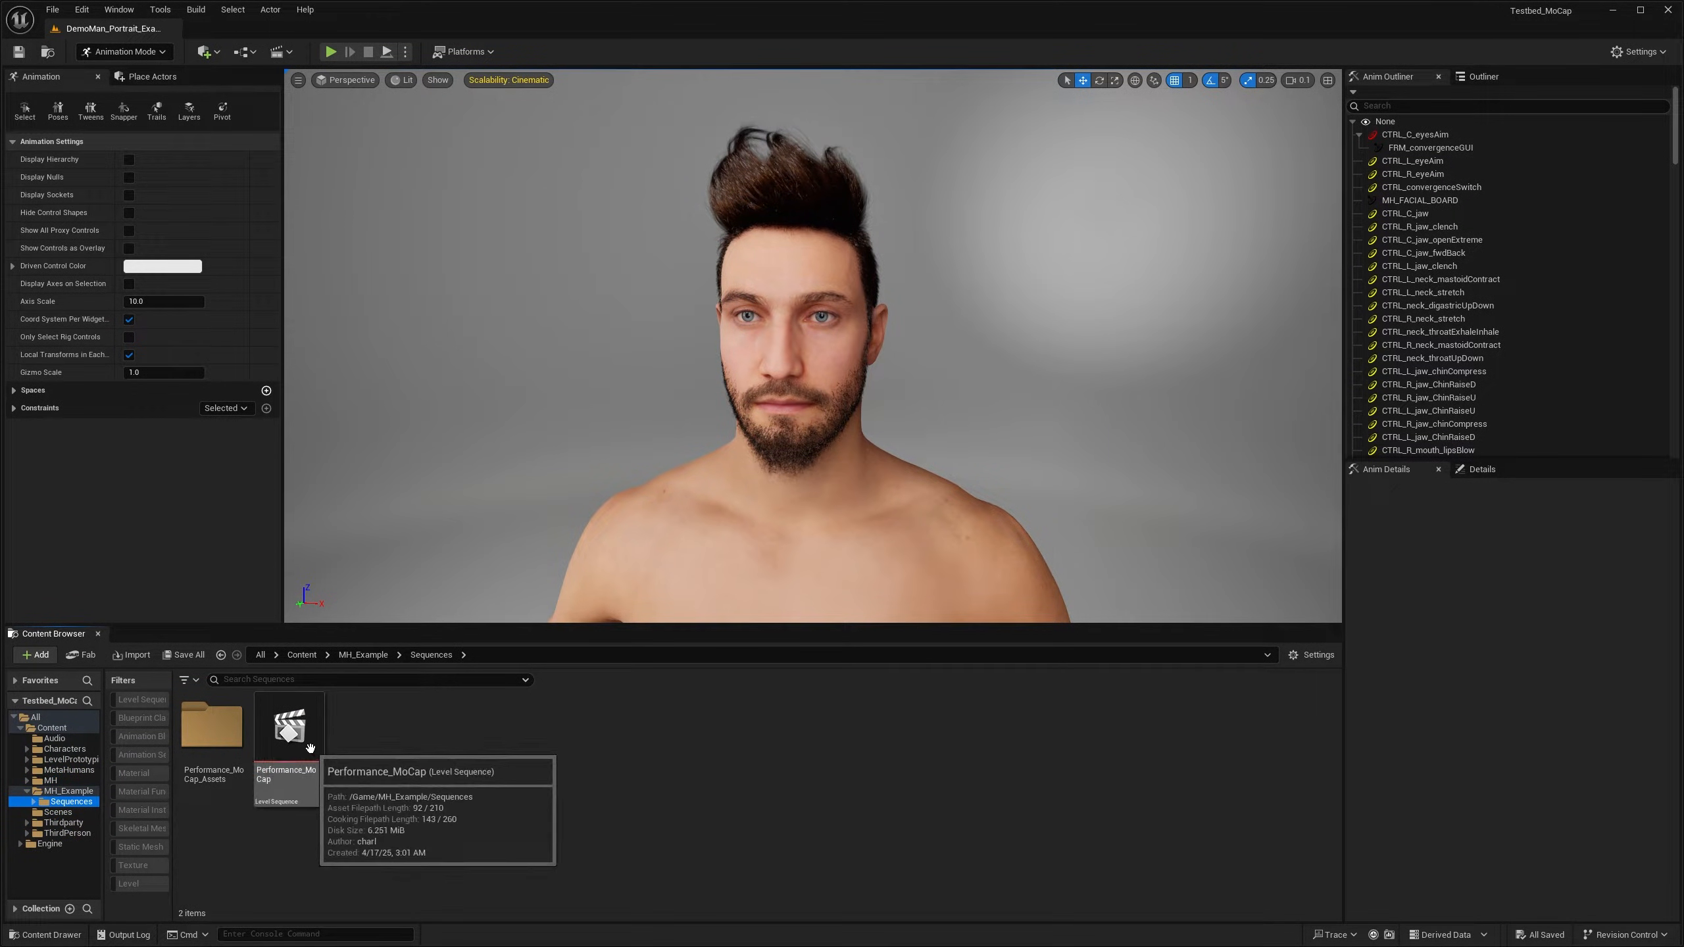
# Step: Place the Performance_MoCap sequence in the level and group it in a new Outliner folder named Sequences
pyautogui.click(1480, 77)
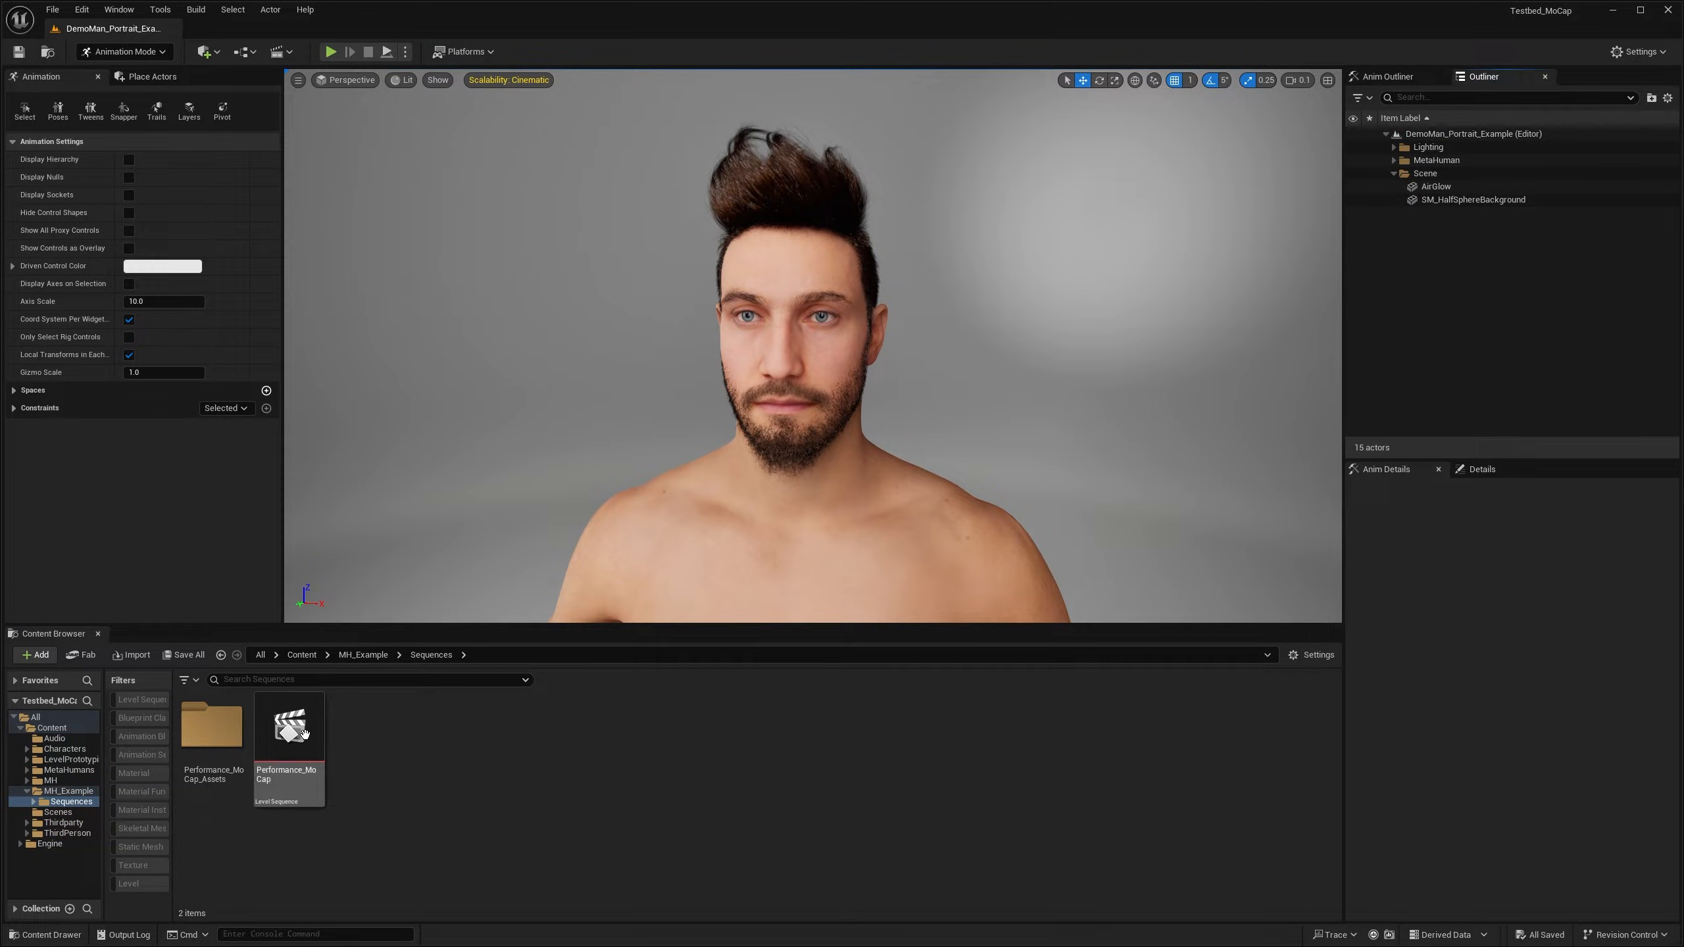
pyautogui.moveTo(288, 729); pyautogui.dragTo(1045, 475)
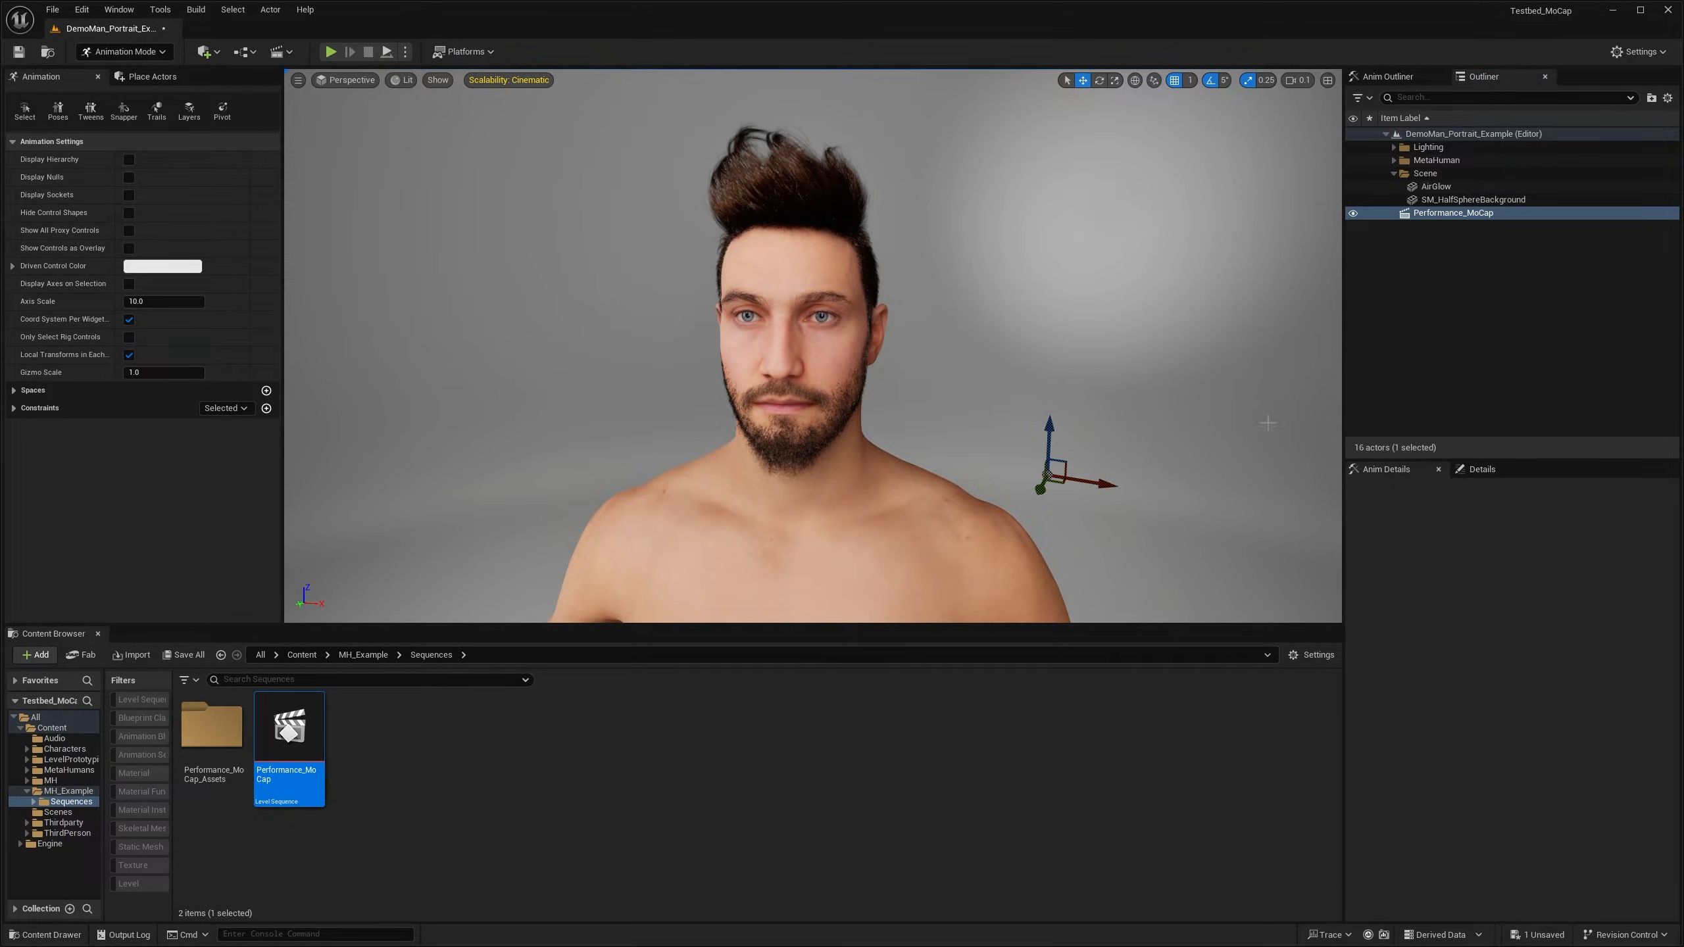
pyautogui.click(1652, 98)
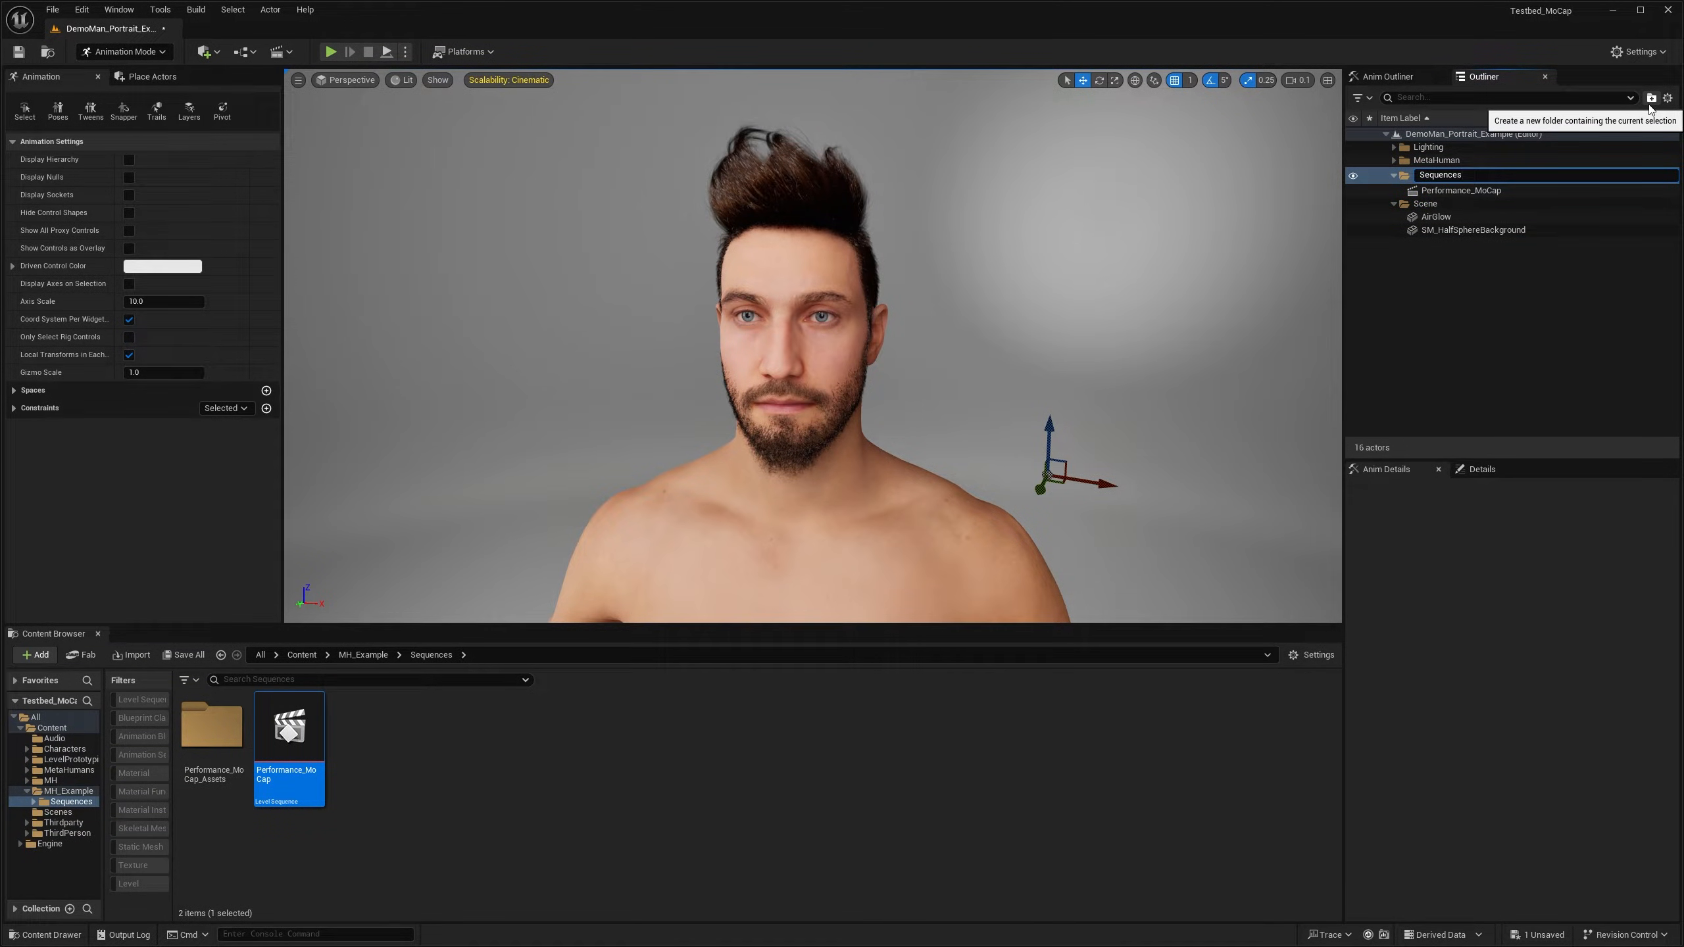
pyautogui.write('Sequences')
pyautogui.press('Return')
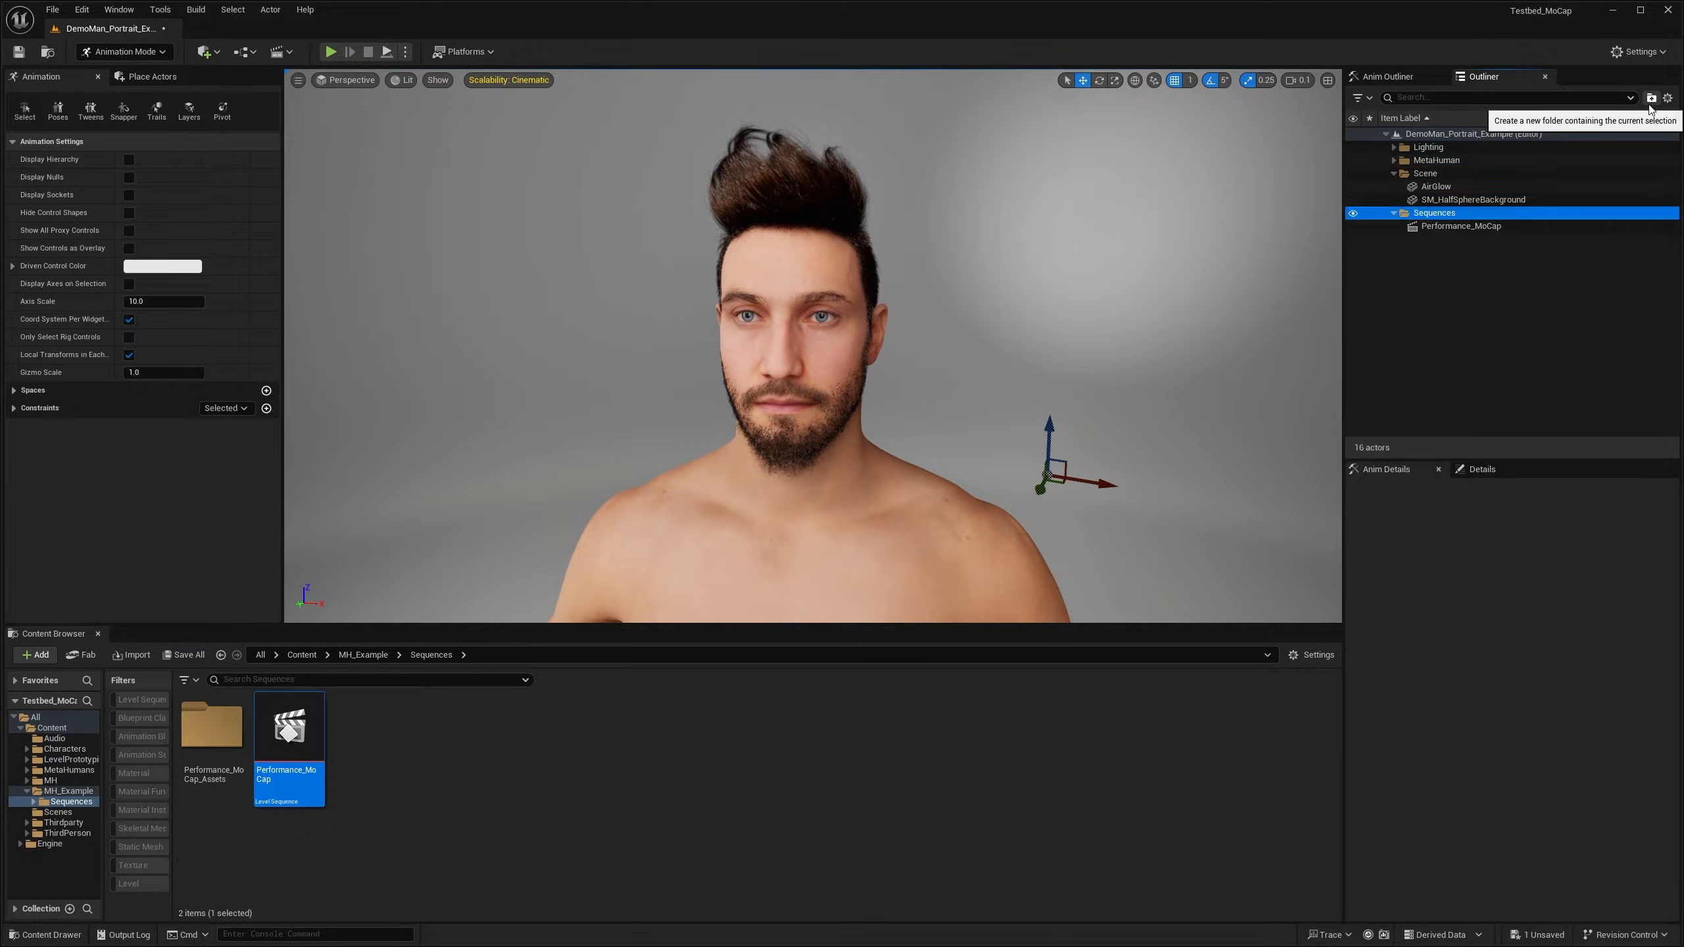
# Step: Set the Performance_MoCap actor's location to X 0, Y 0, Z 400
pyautogui.click(1481, 474)
pyautogui.click(1458, 227)
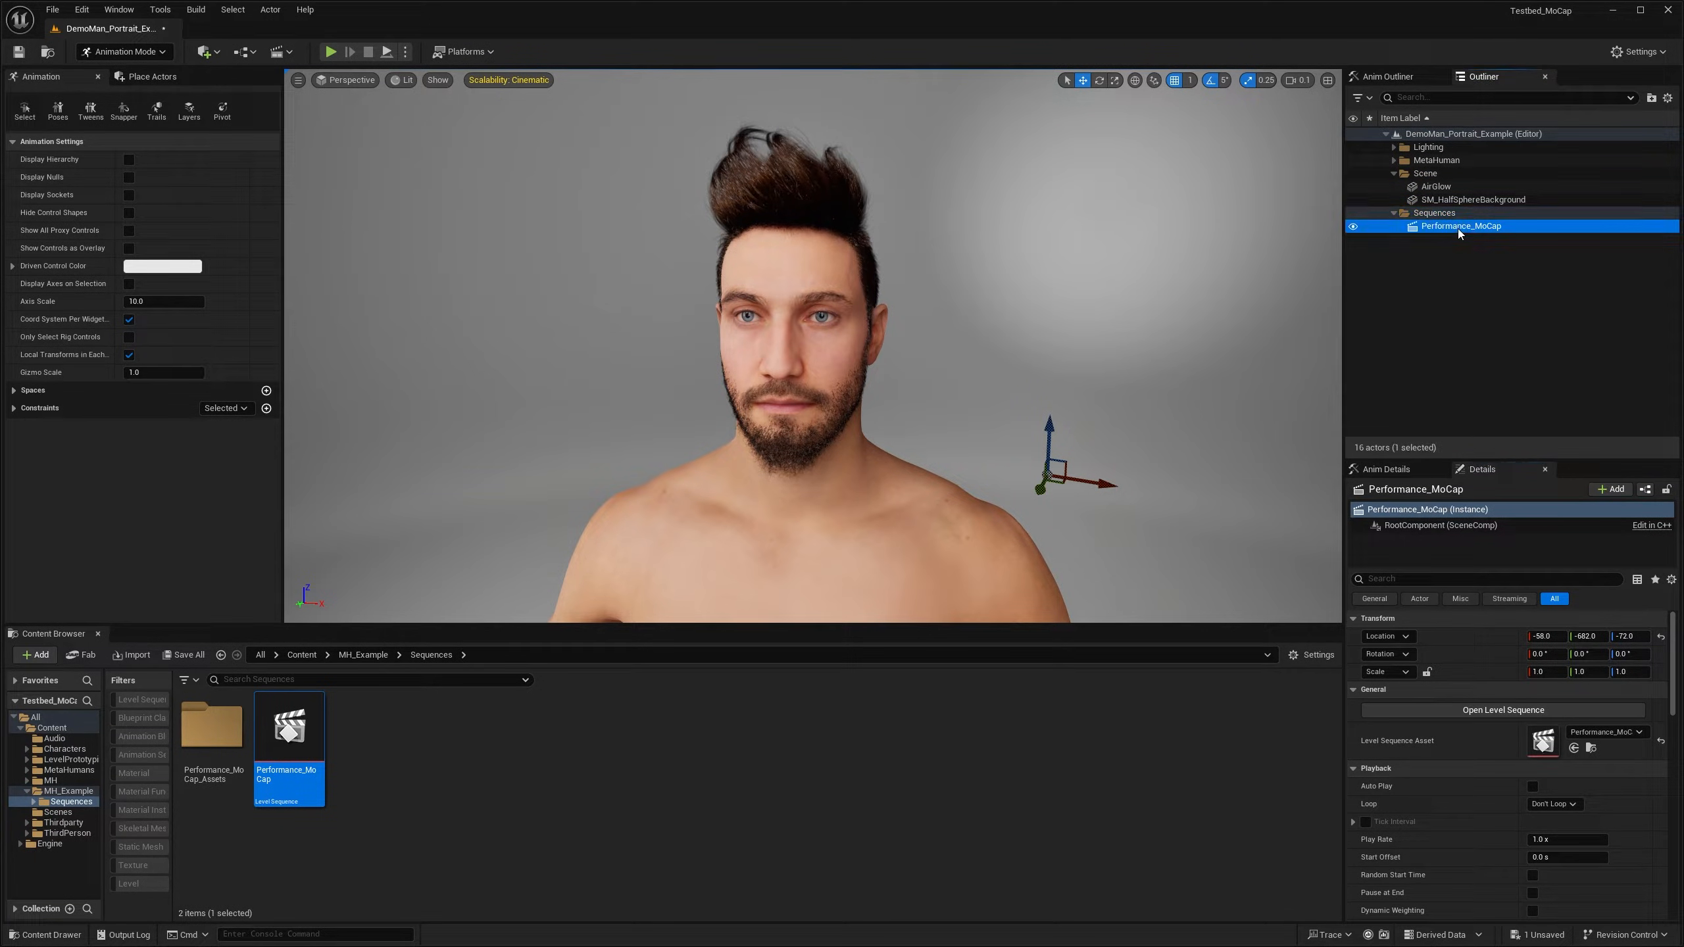
pyautogui.click(1661, 636)
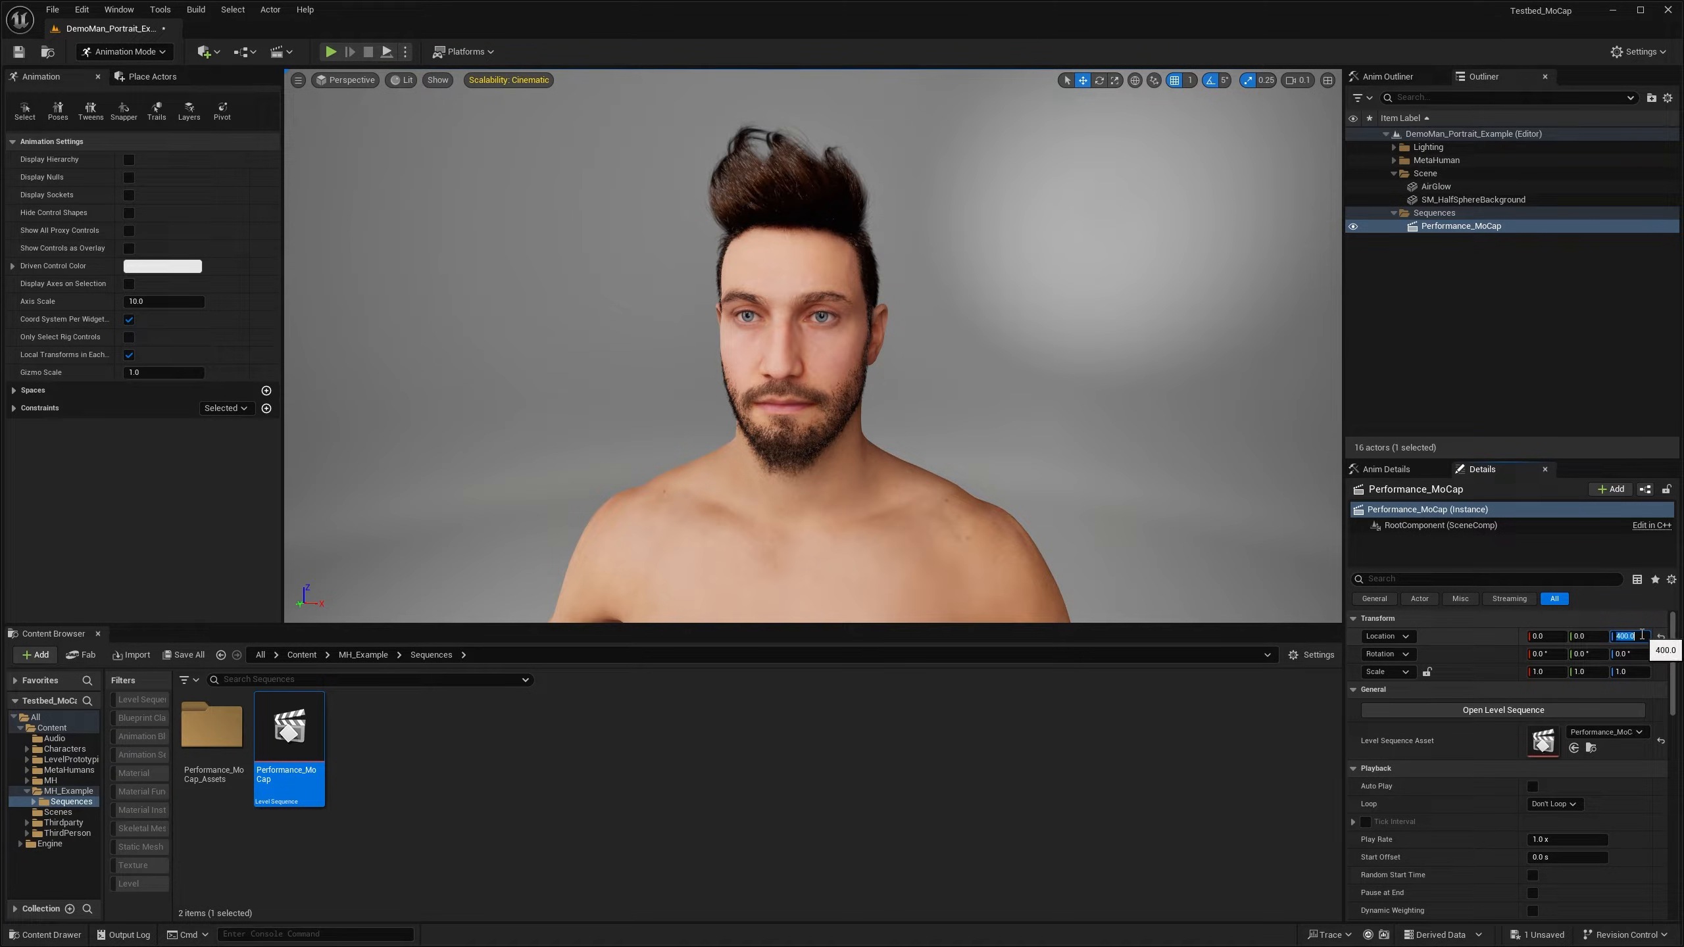
pyautogui.moveTo(1061, 372)
pyautogui.mouseDown(button='right')
pyautogui.moveTo(1047, 491)
pyautogui.moveTo(1047, 372)
pyautogui.moveTo(1061, 391)
pyautogui.moveTo(1065, 344)
pyautogui.mouseUp(button='right')
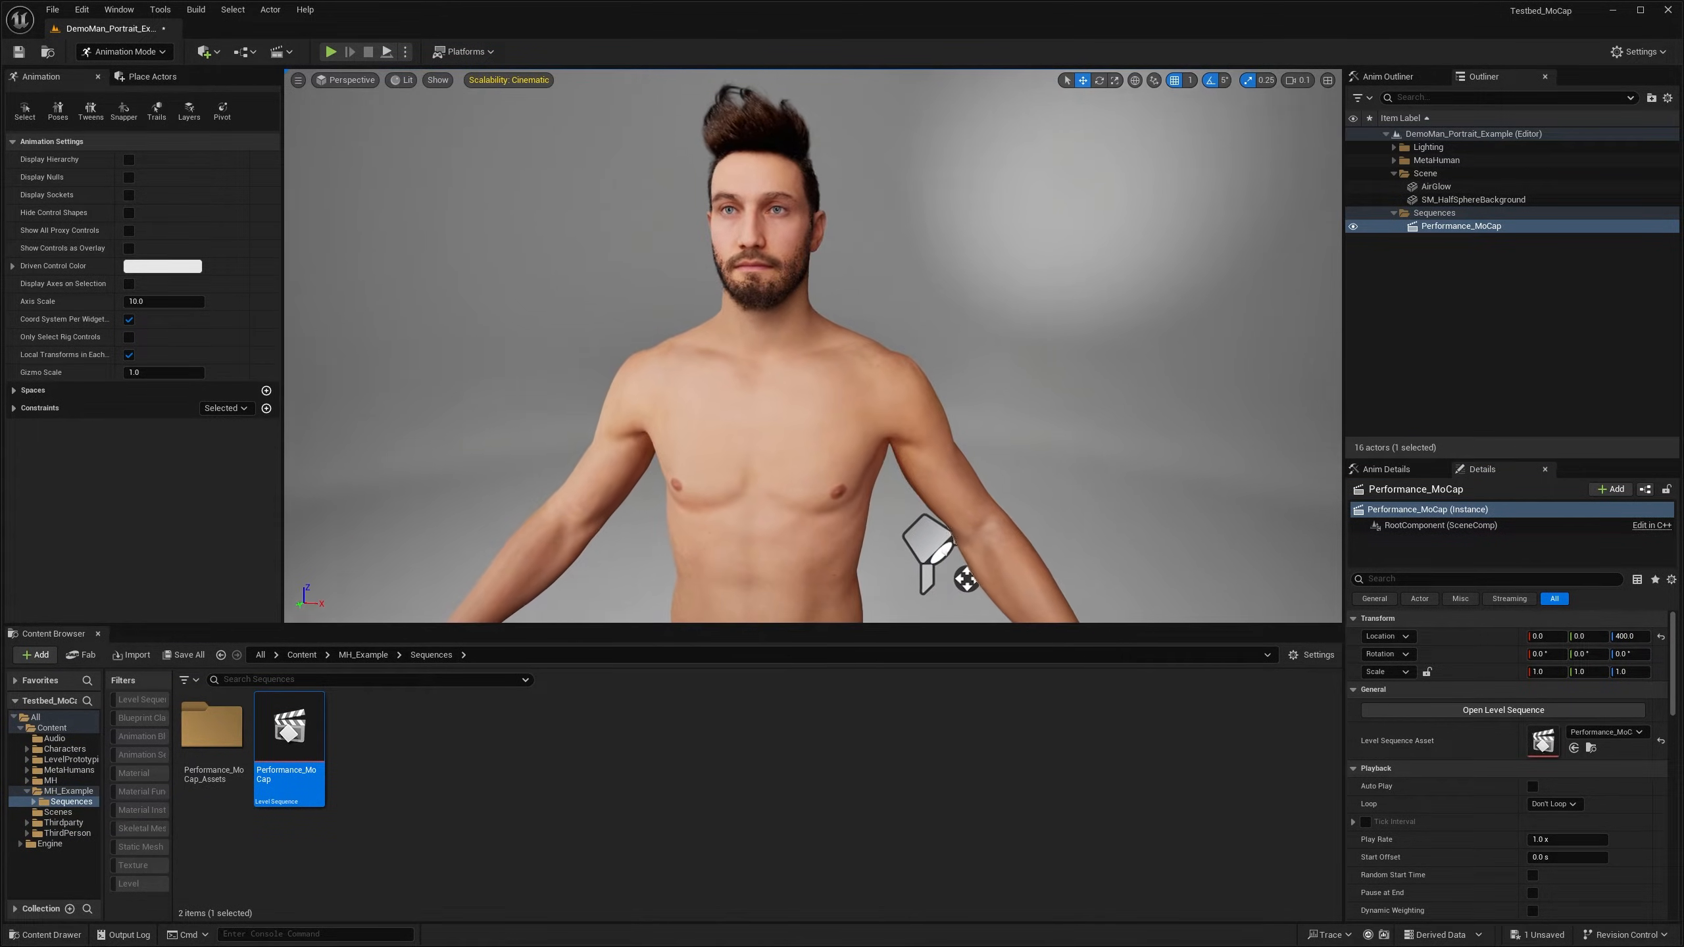
# Step: Save the DemoMan_Portrait_Example level and open the Performance_MoCap level sequence in Sequencer
pyautogui.click(184, 654)
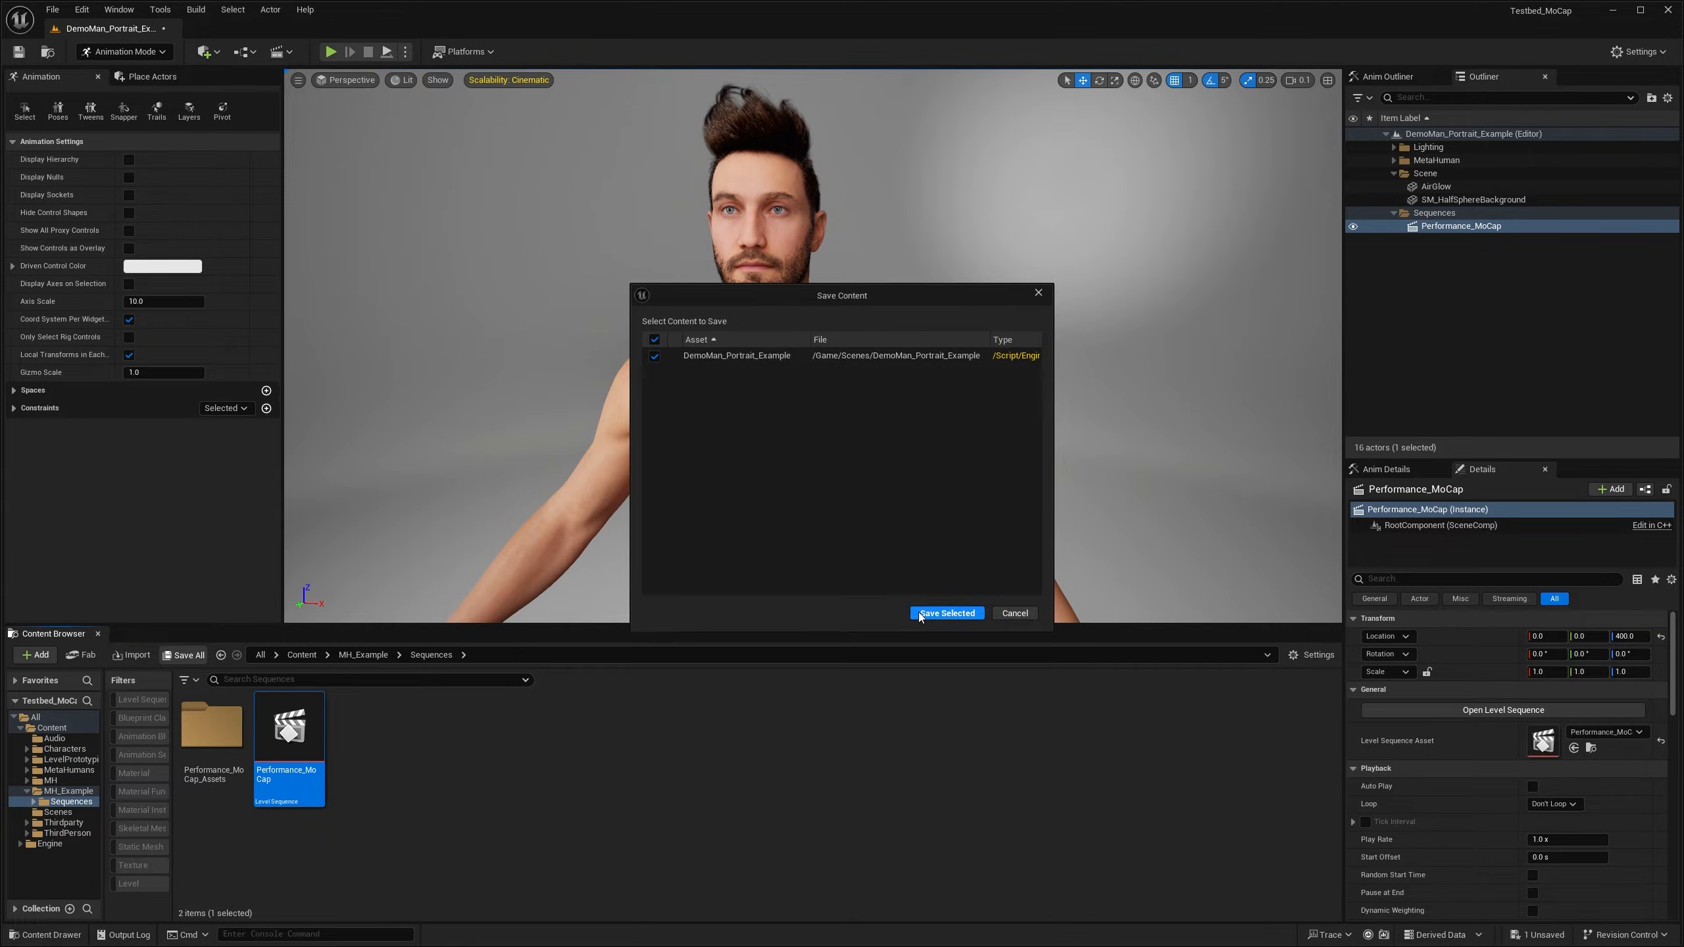
pyautogui.click(948, 615)
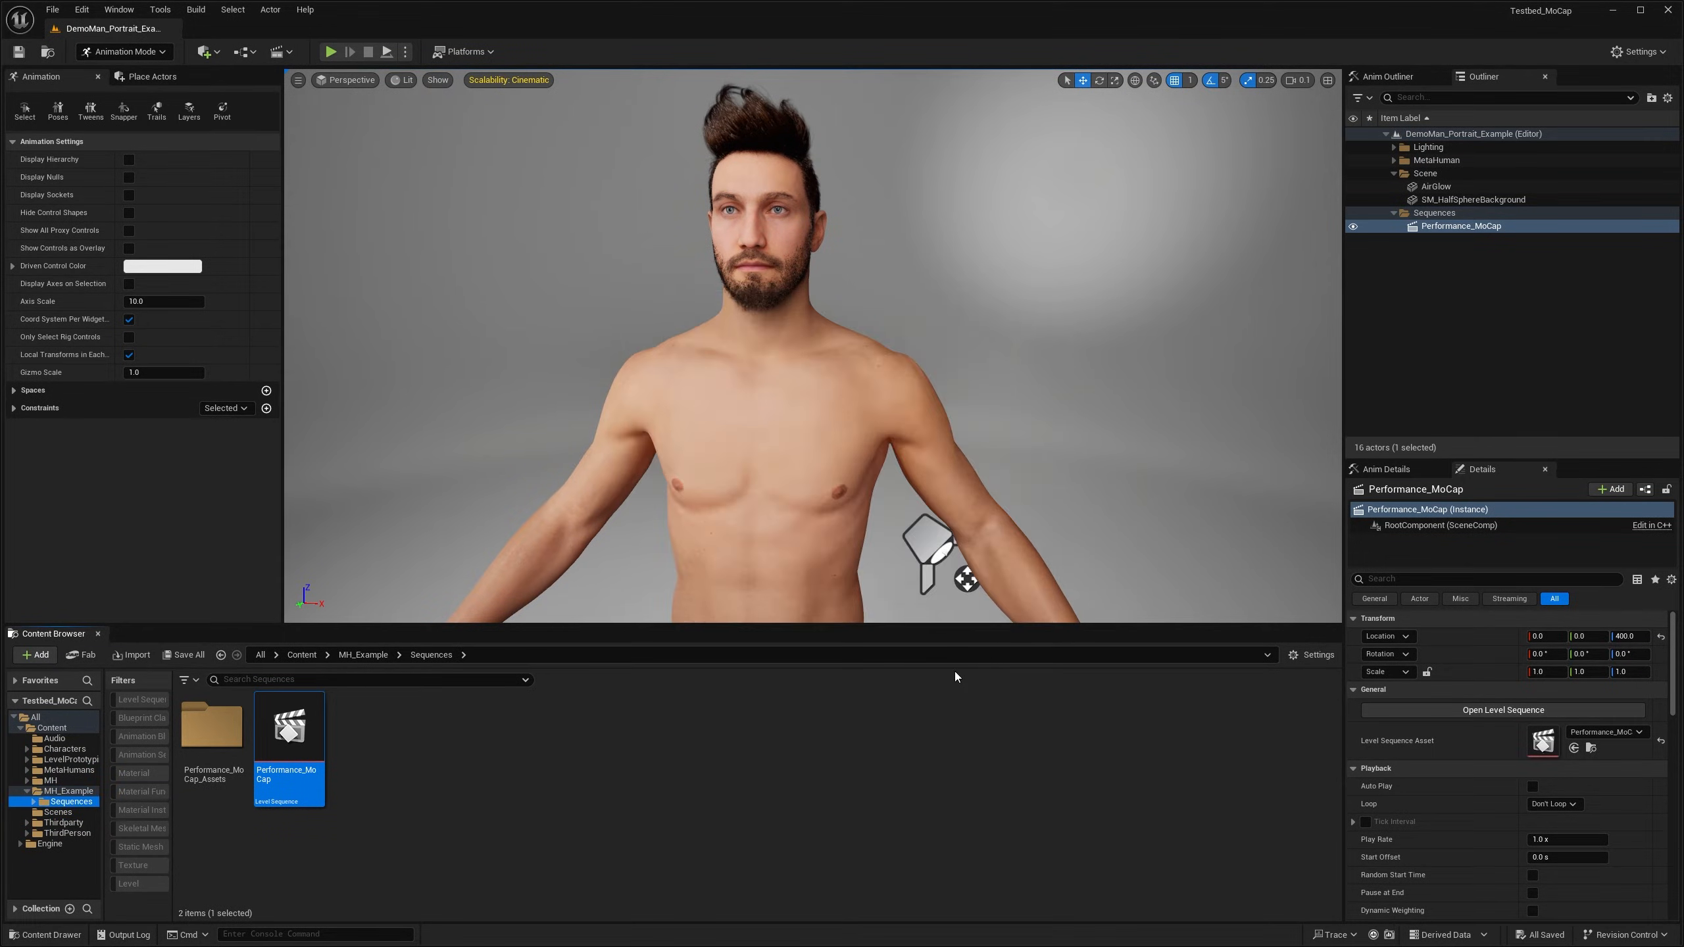
pyautogui.click(1504, 710)
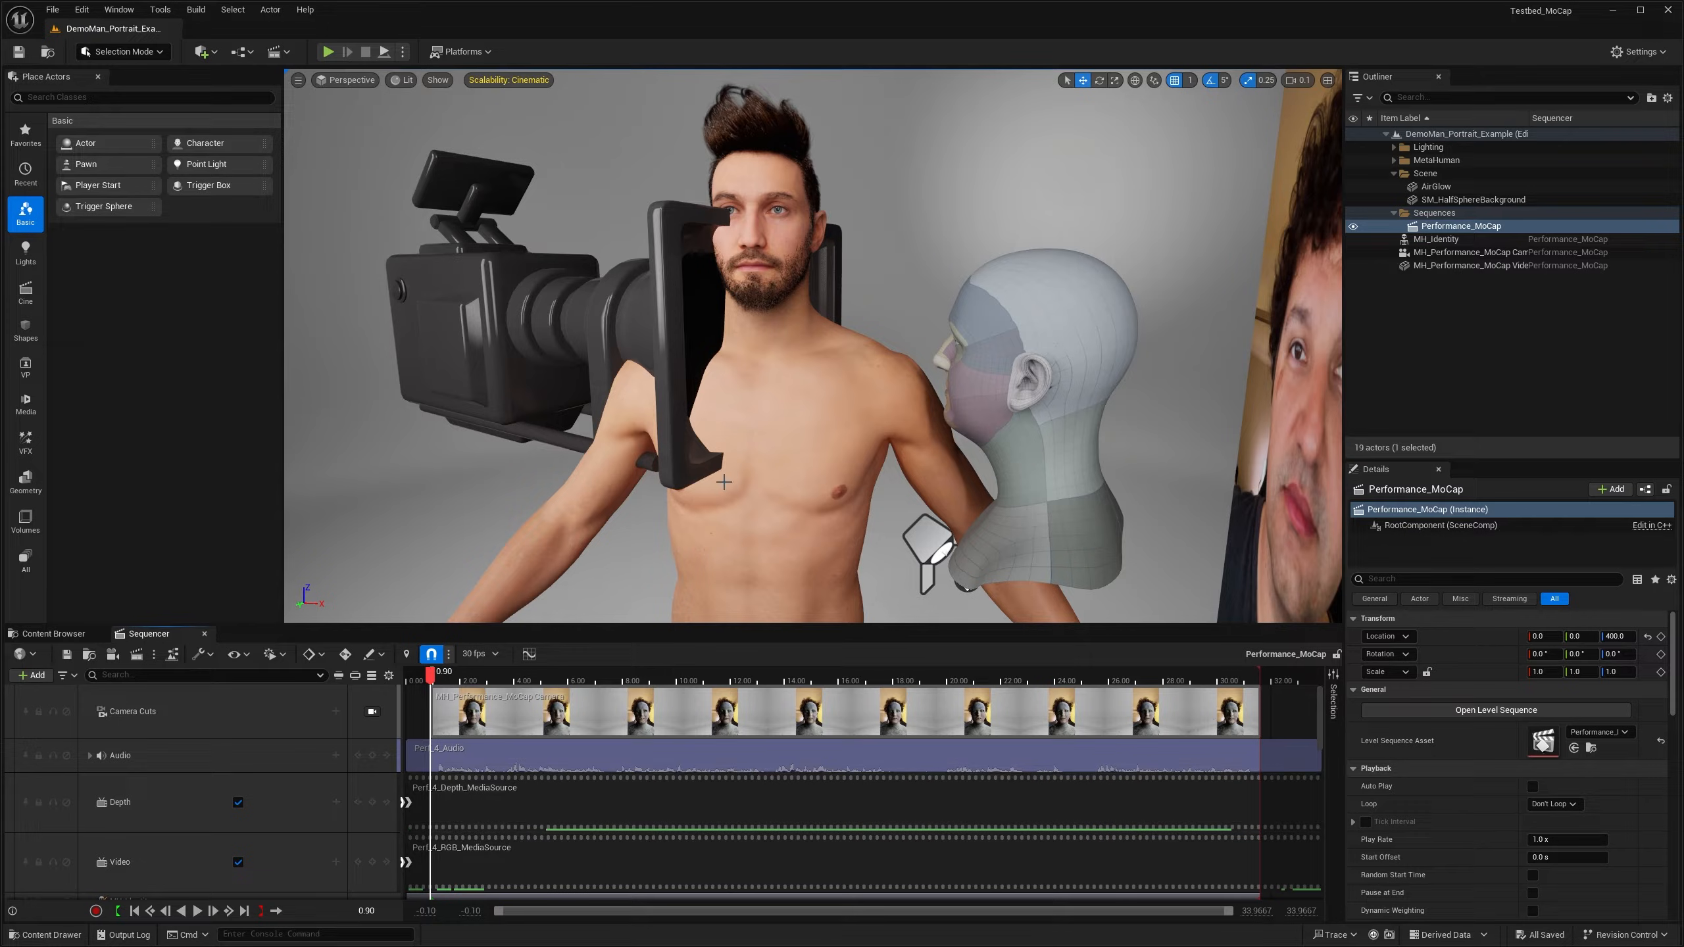
# Step: Deactivate the sequence's Audio track, then preview the facial animation beside the footage and rewind to the start
pyautogui.moveTo(721, 501); pyautogui.dragTo(878, 514, button='right')
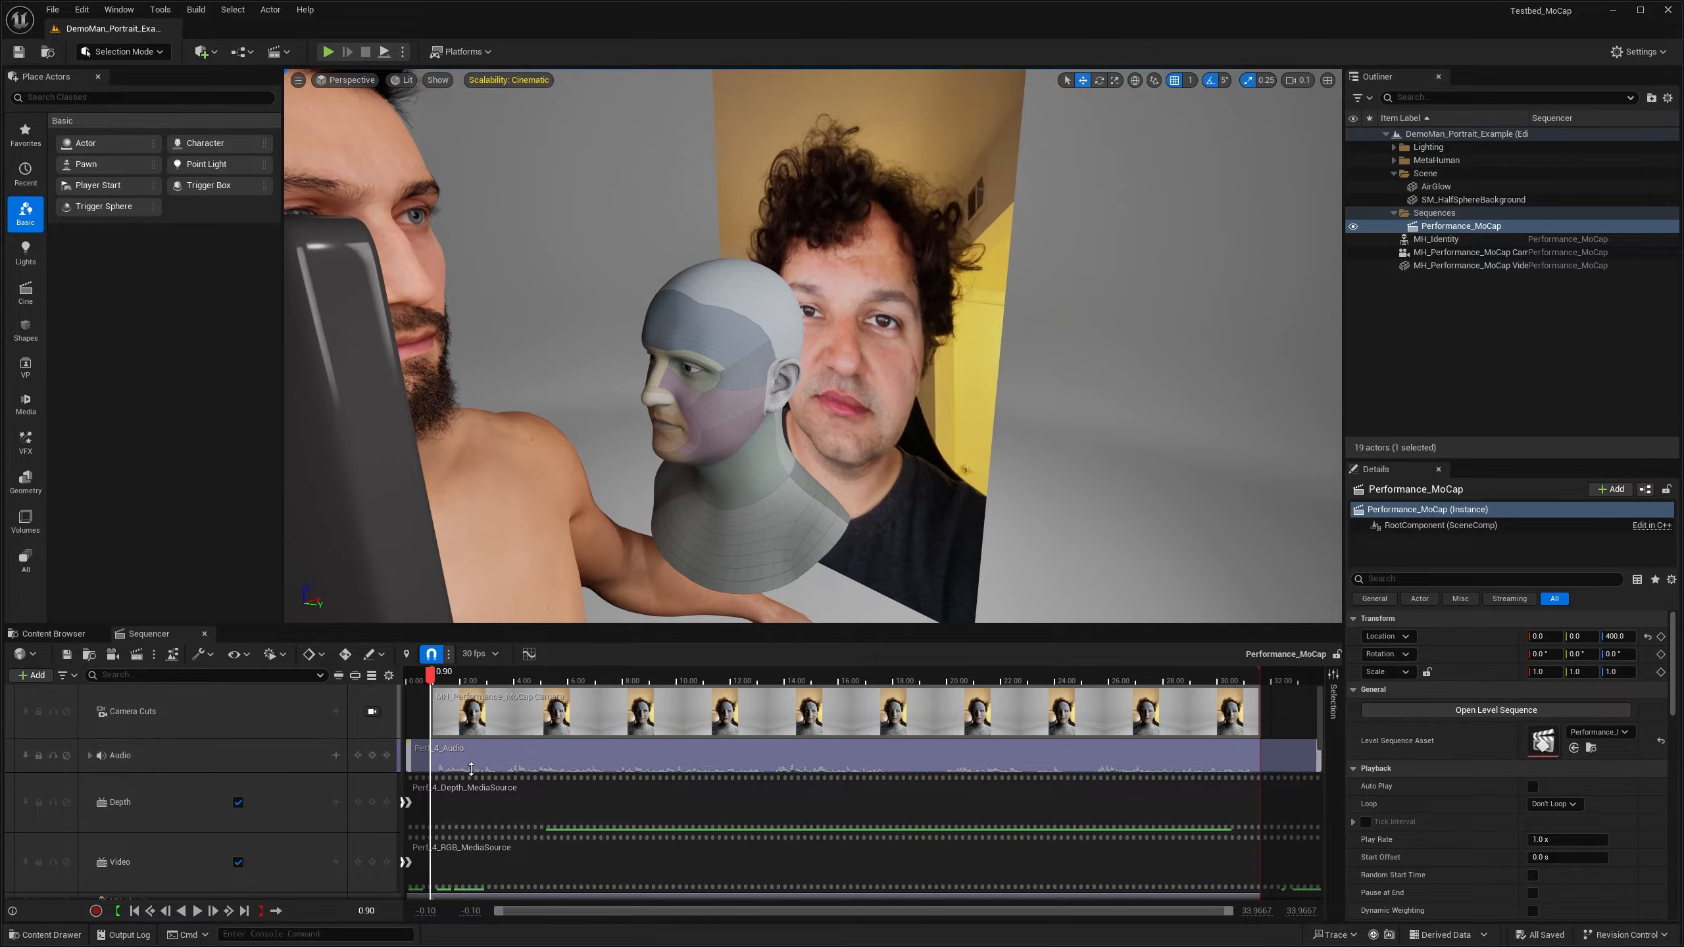
pyautogui.click(66, 755)
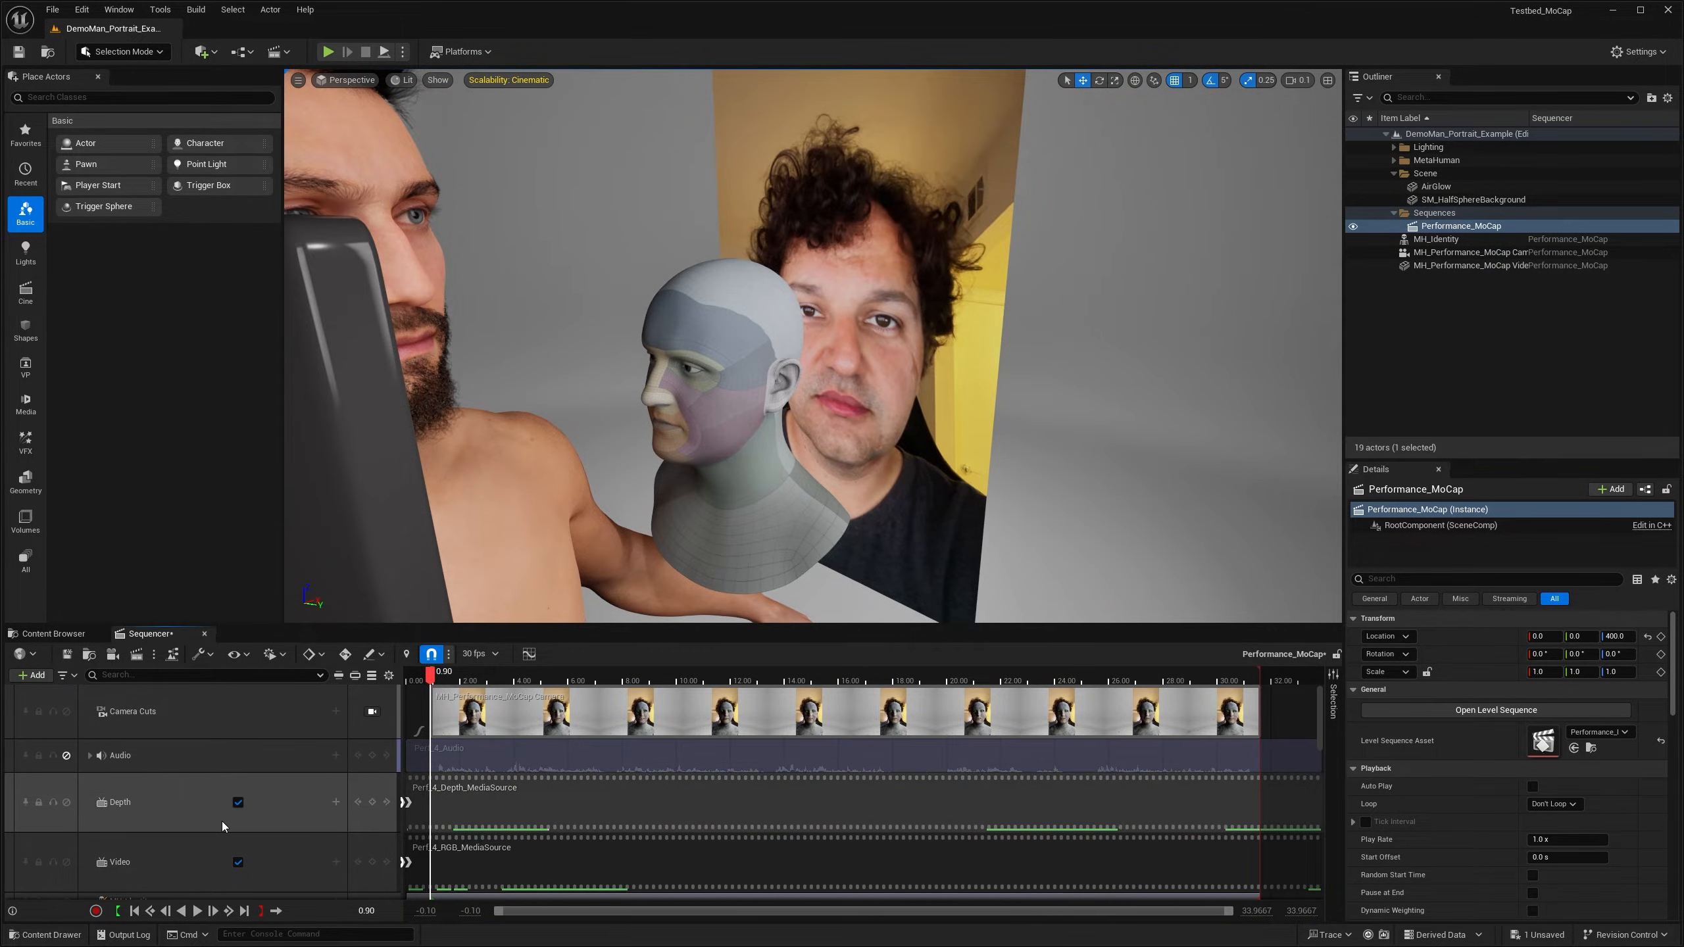
pyautogui.click(196, 911)
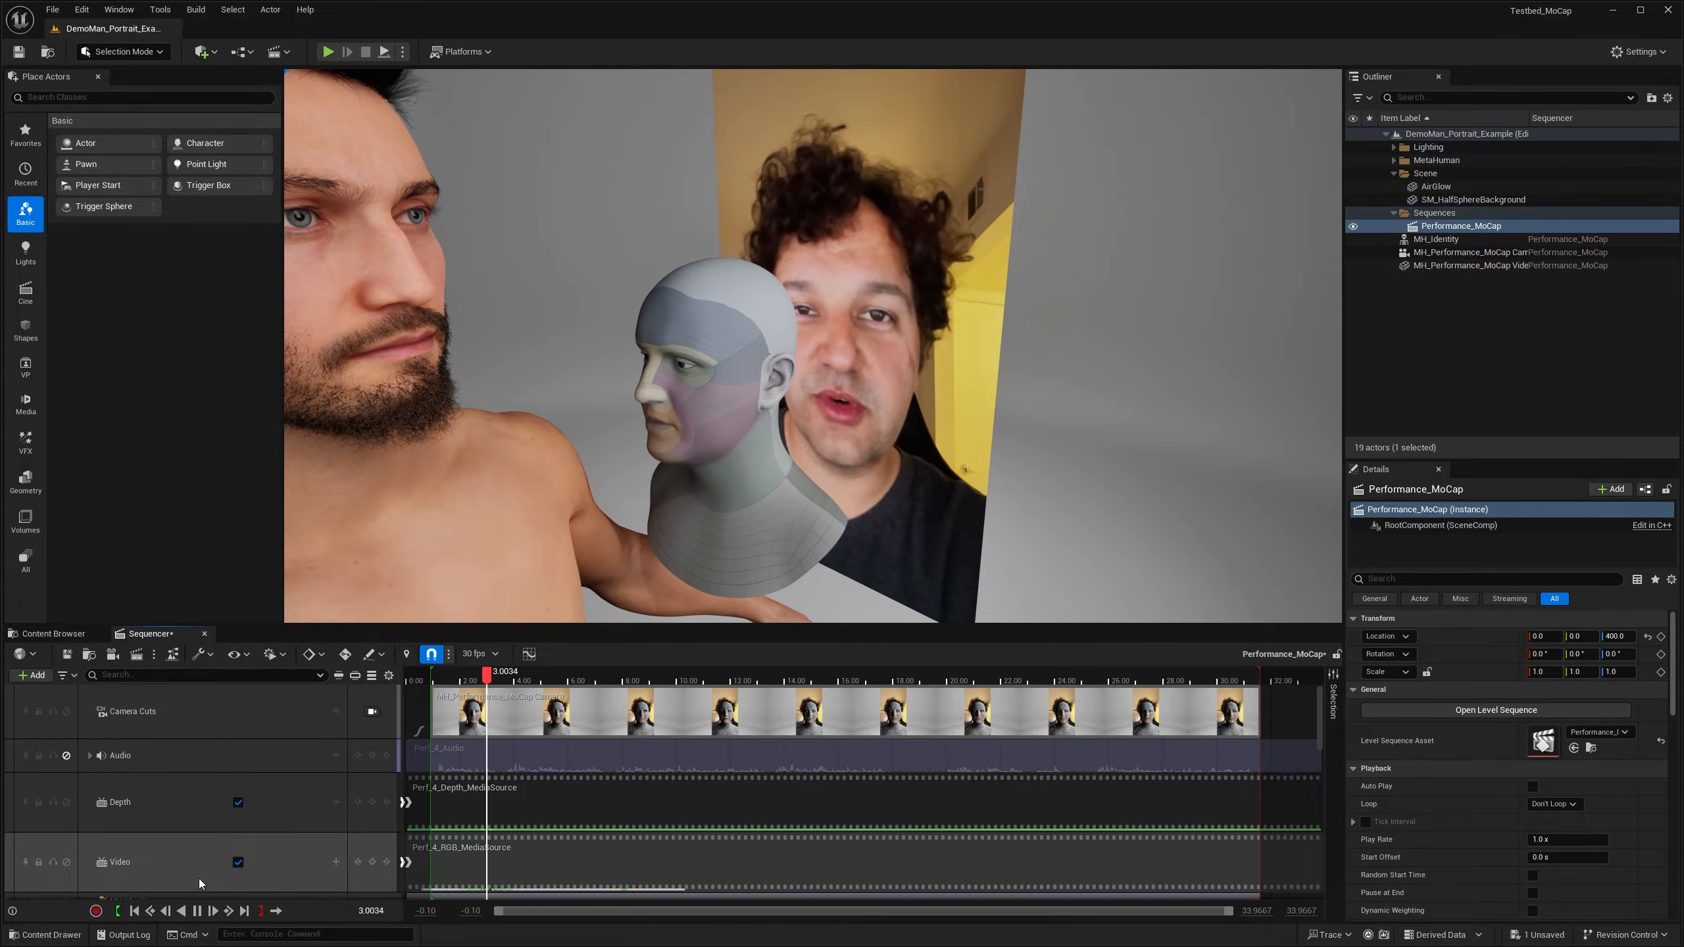
pyautogui.click(194, 911)
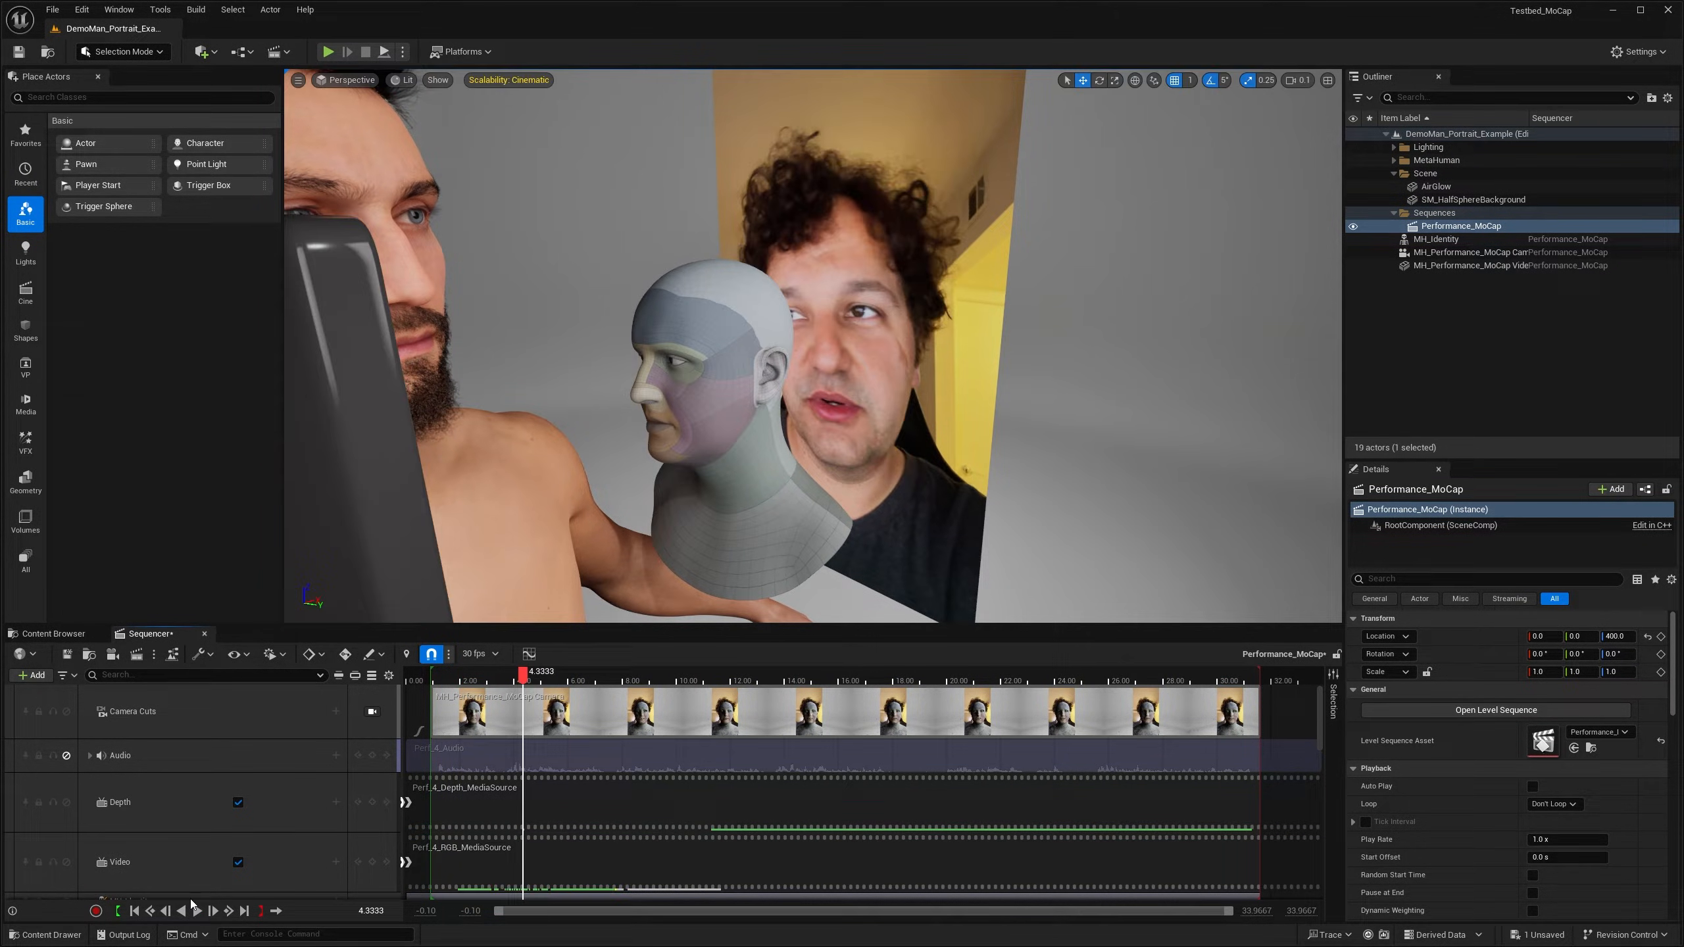
pyautogui.click(135, 911)
pyautogui.click(54, 633)
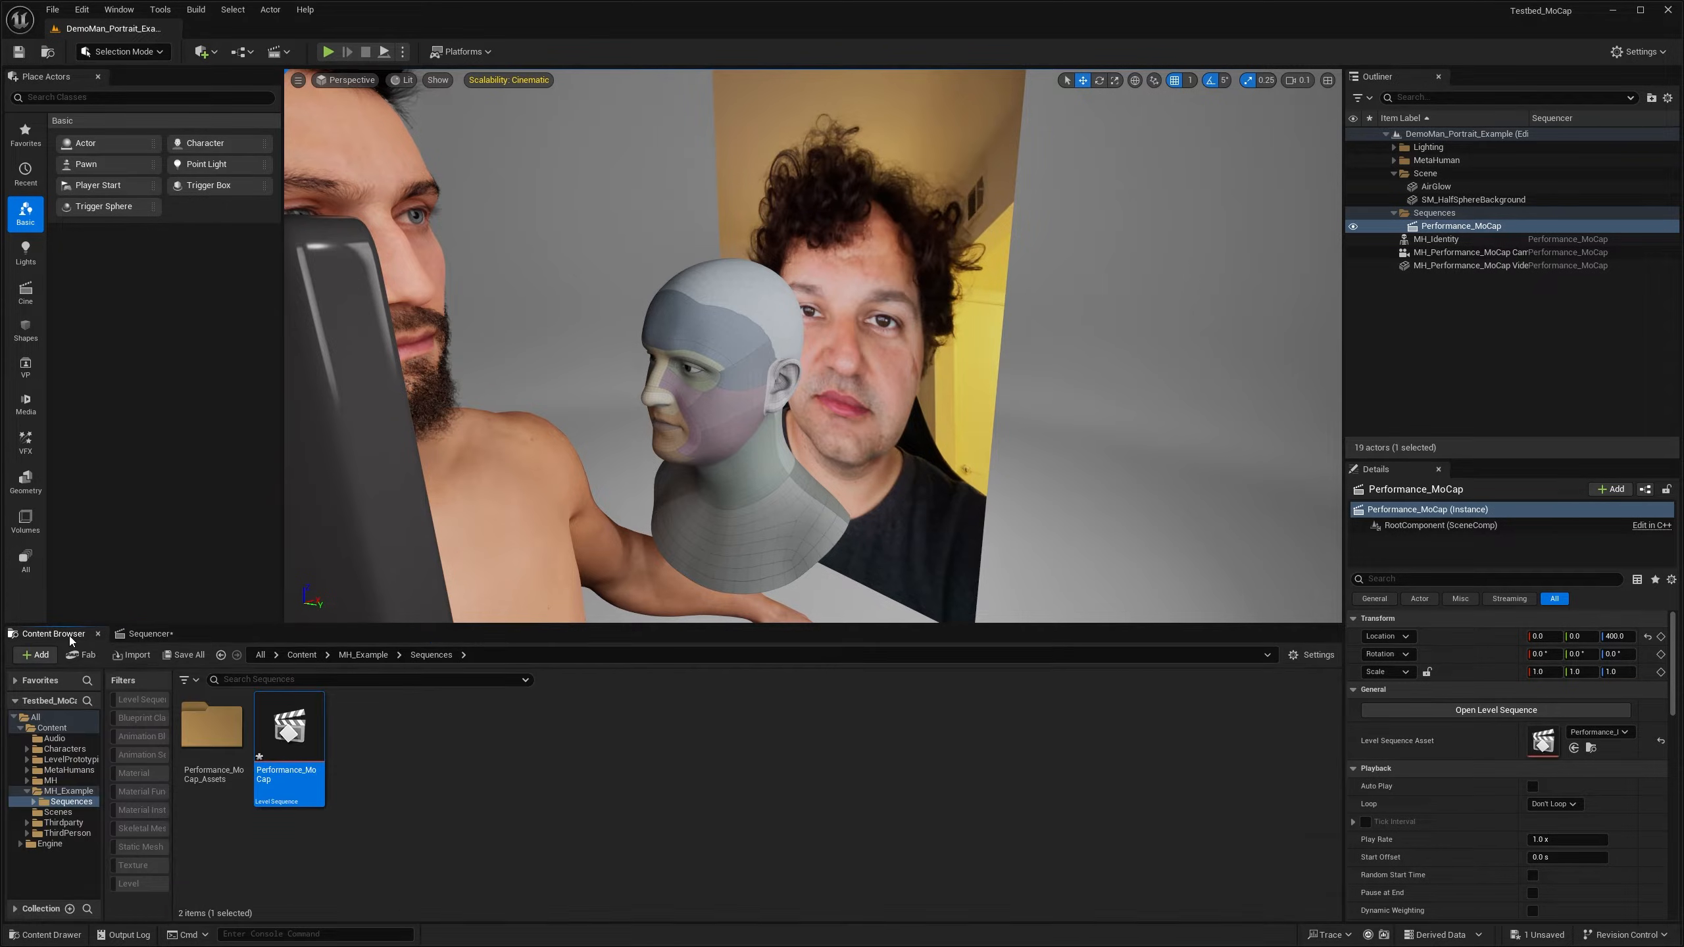
# Step: Save the Performance_MoCap sequence, then swap the MH_Identity actor's skeletal mesh for DemoMan_FaceMesh
pyautogui.click(944, 613)
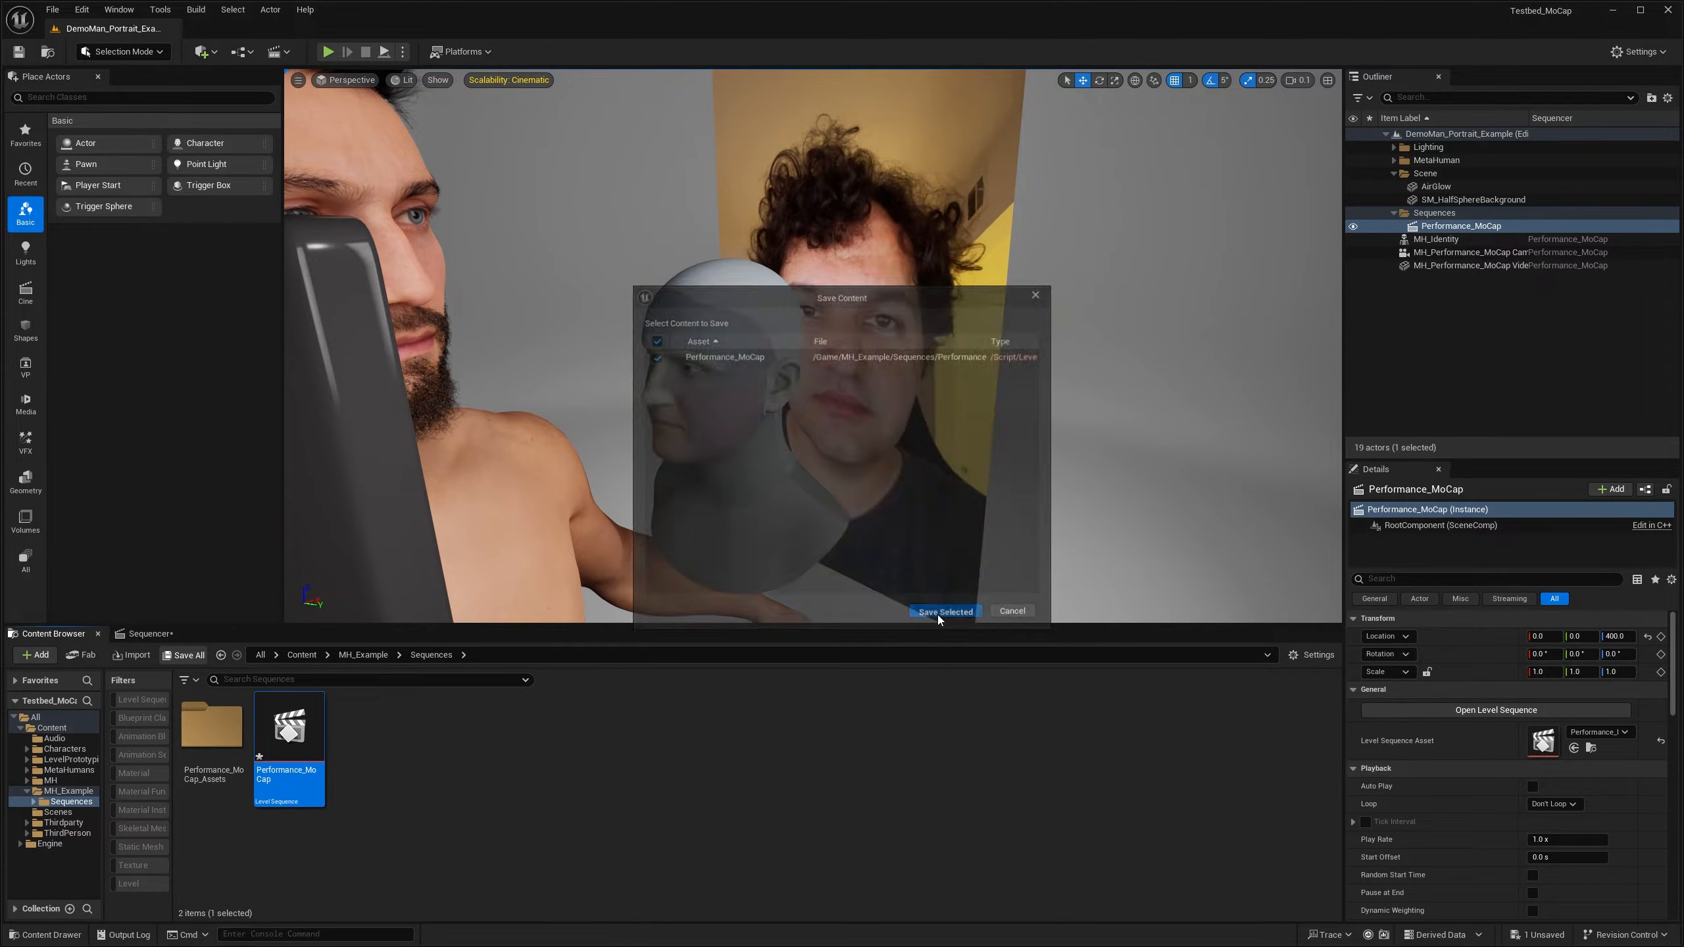
pyautogui.click(162, 635)
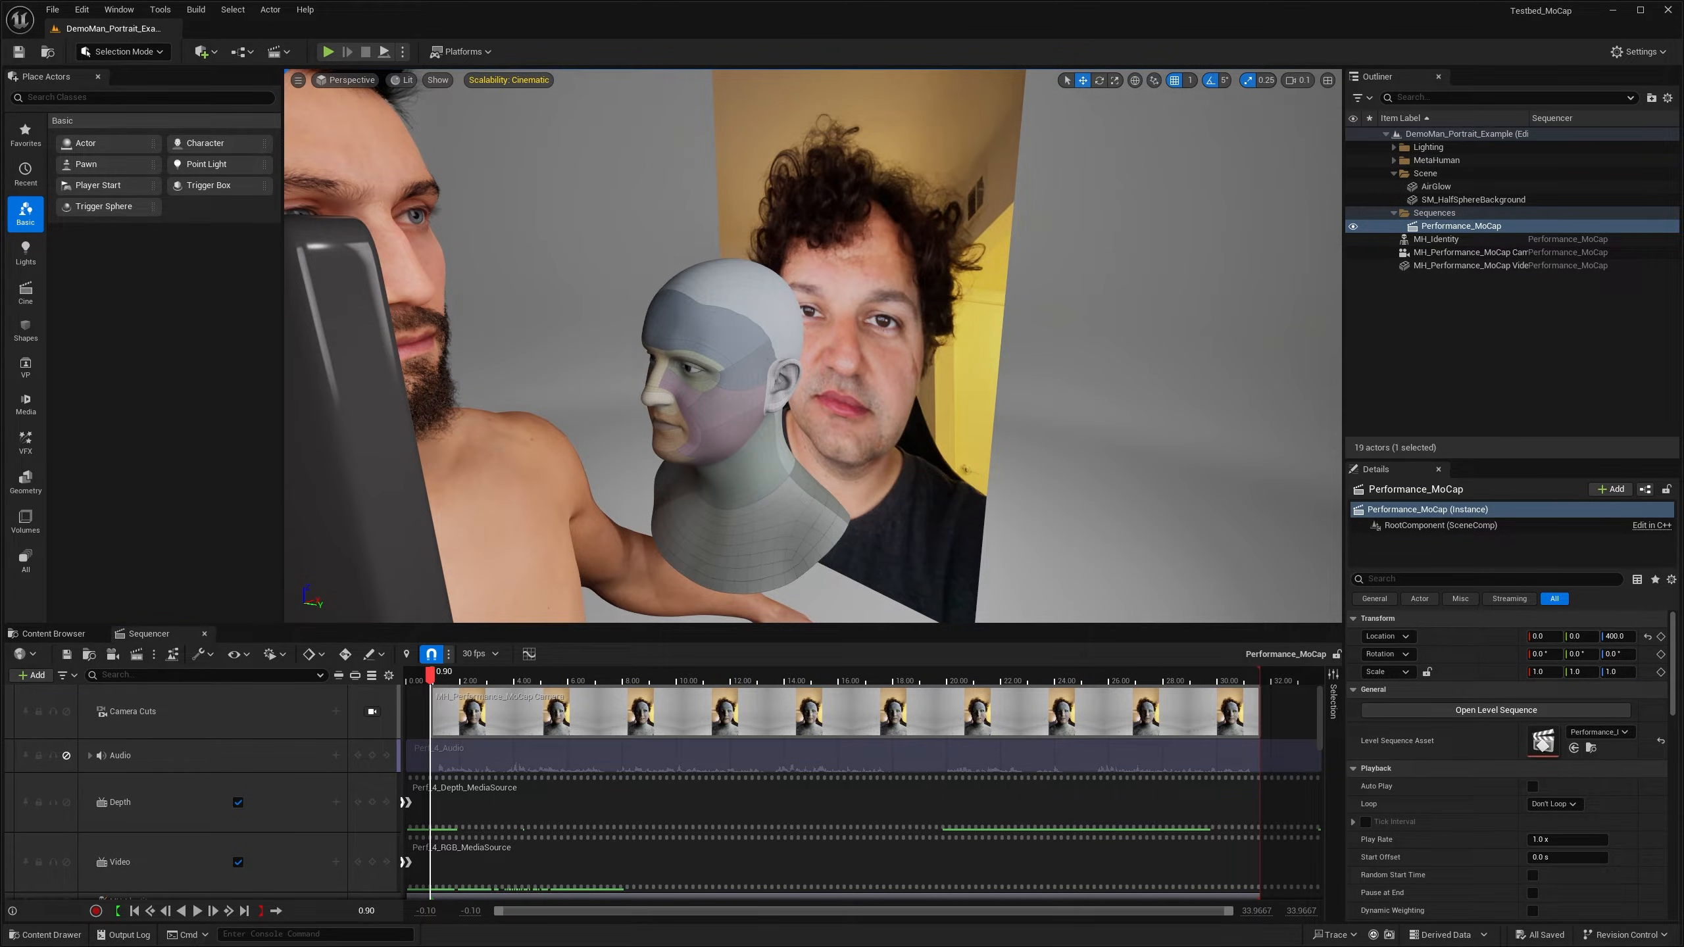
pyautogui.click(718, 318)
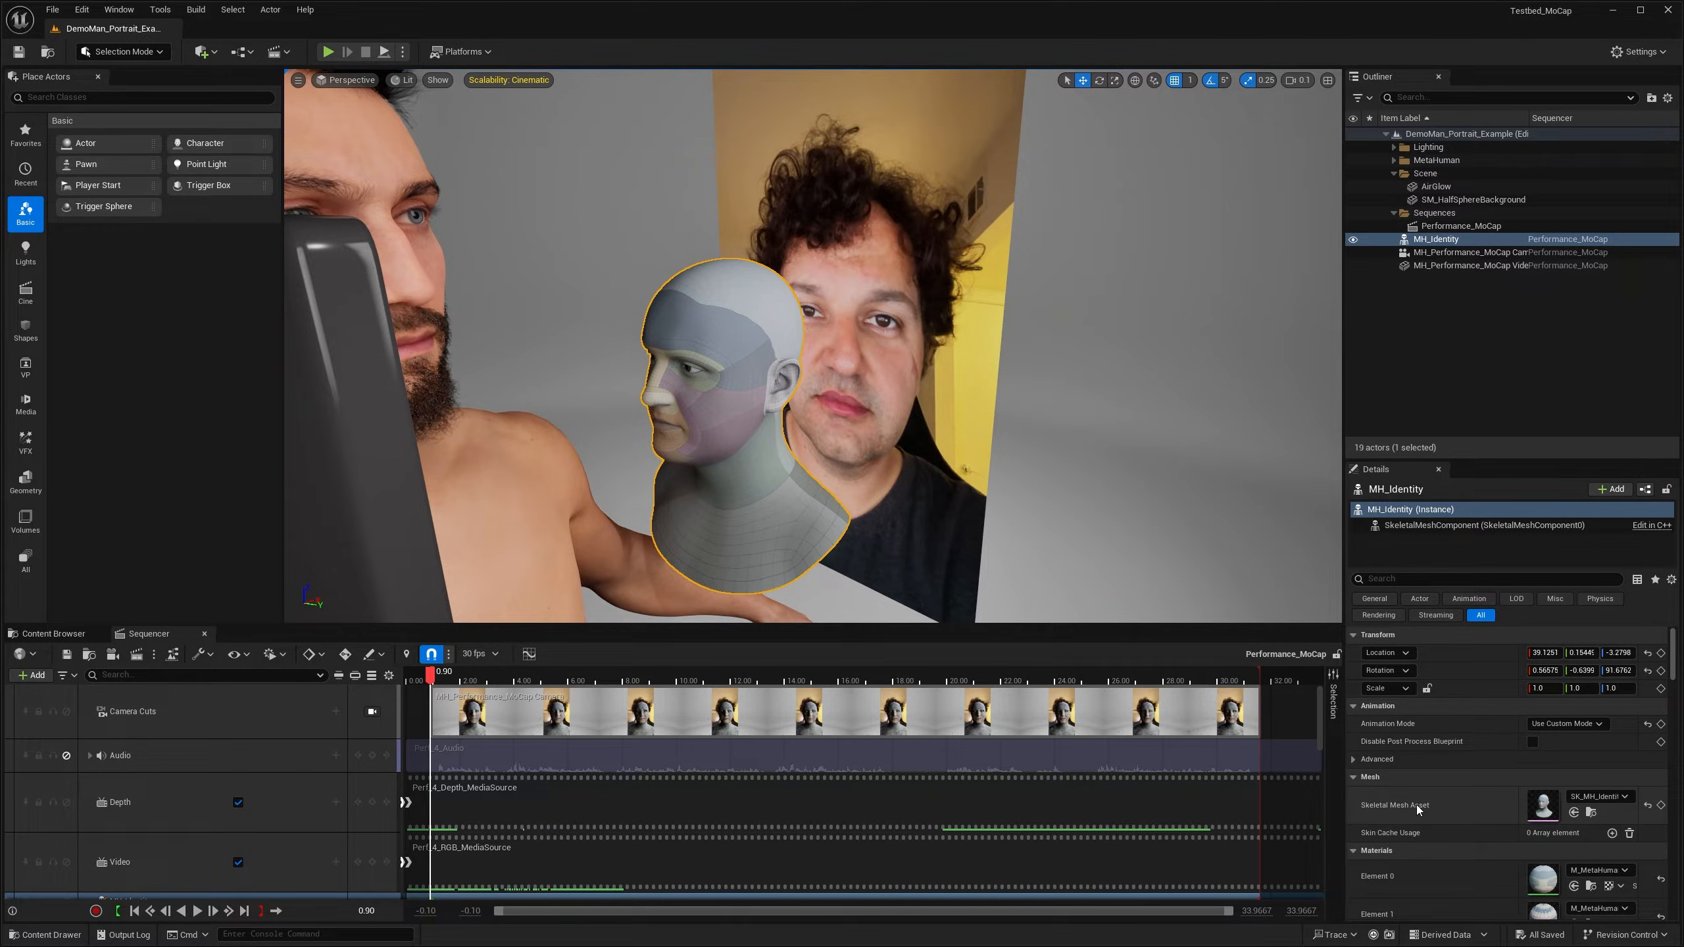
pyautogui.click(1595, 797)
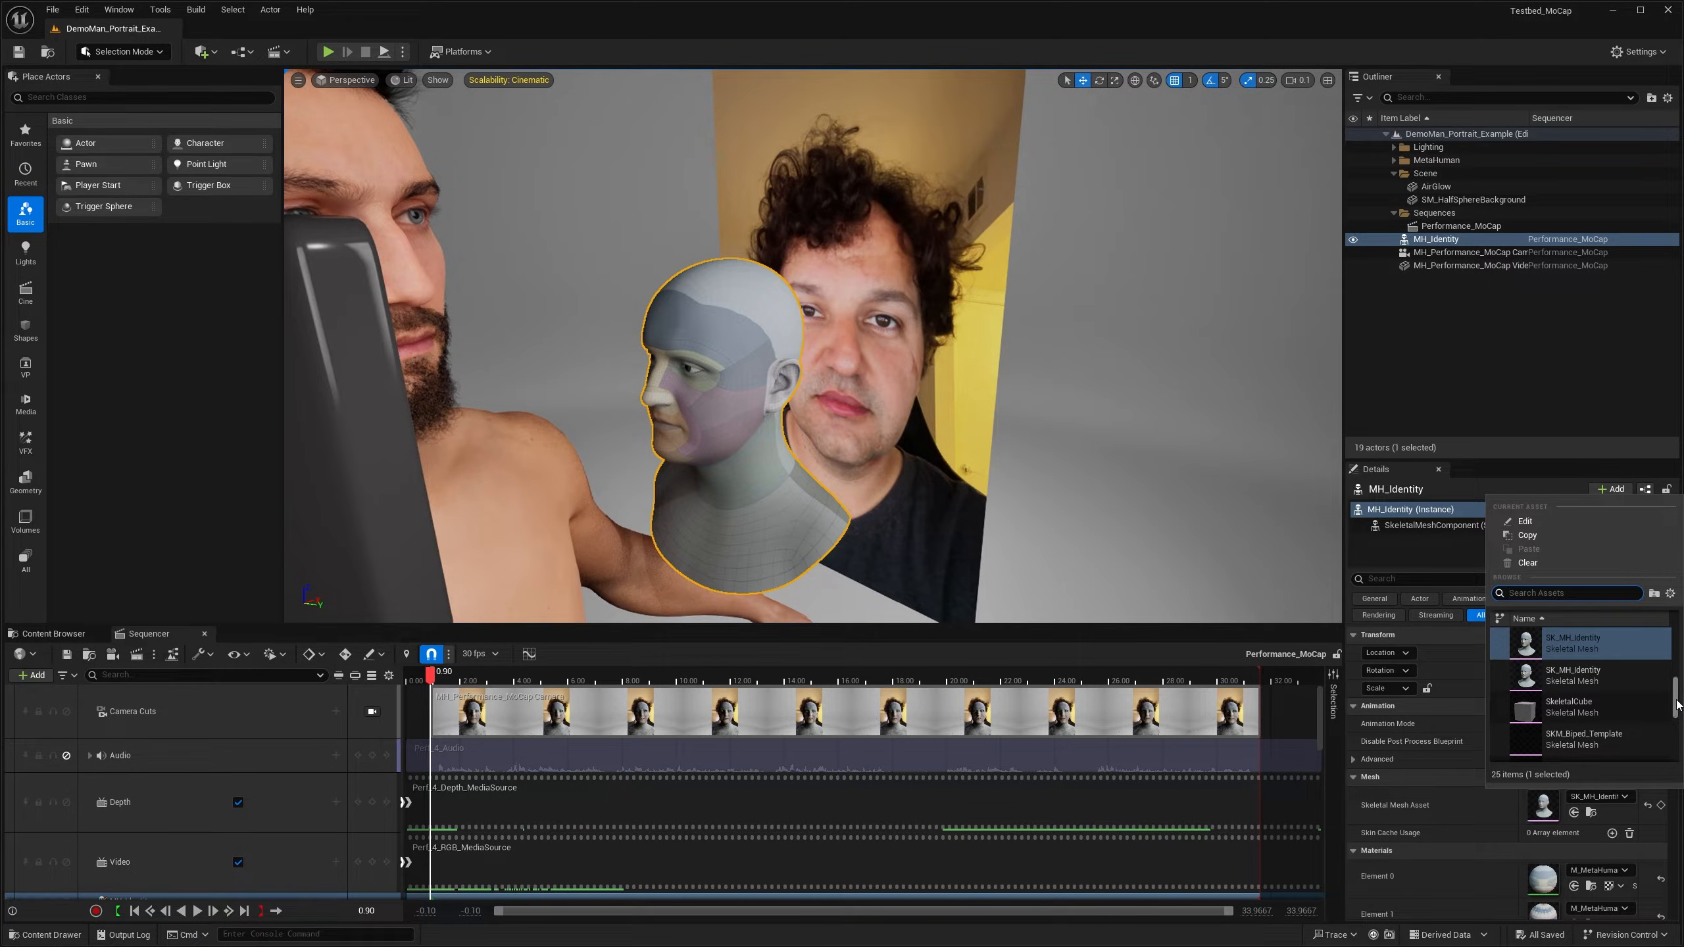
pyautogui.moveTo(1678, 705); pyautogui.dragTo(1677, 657)
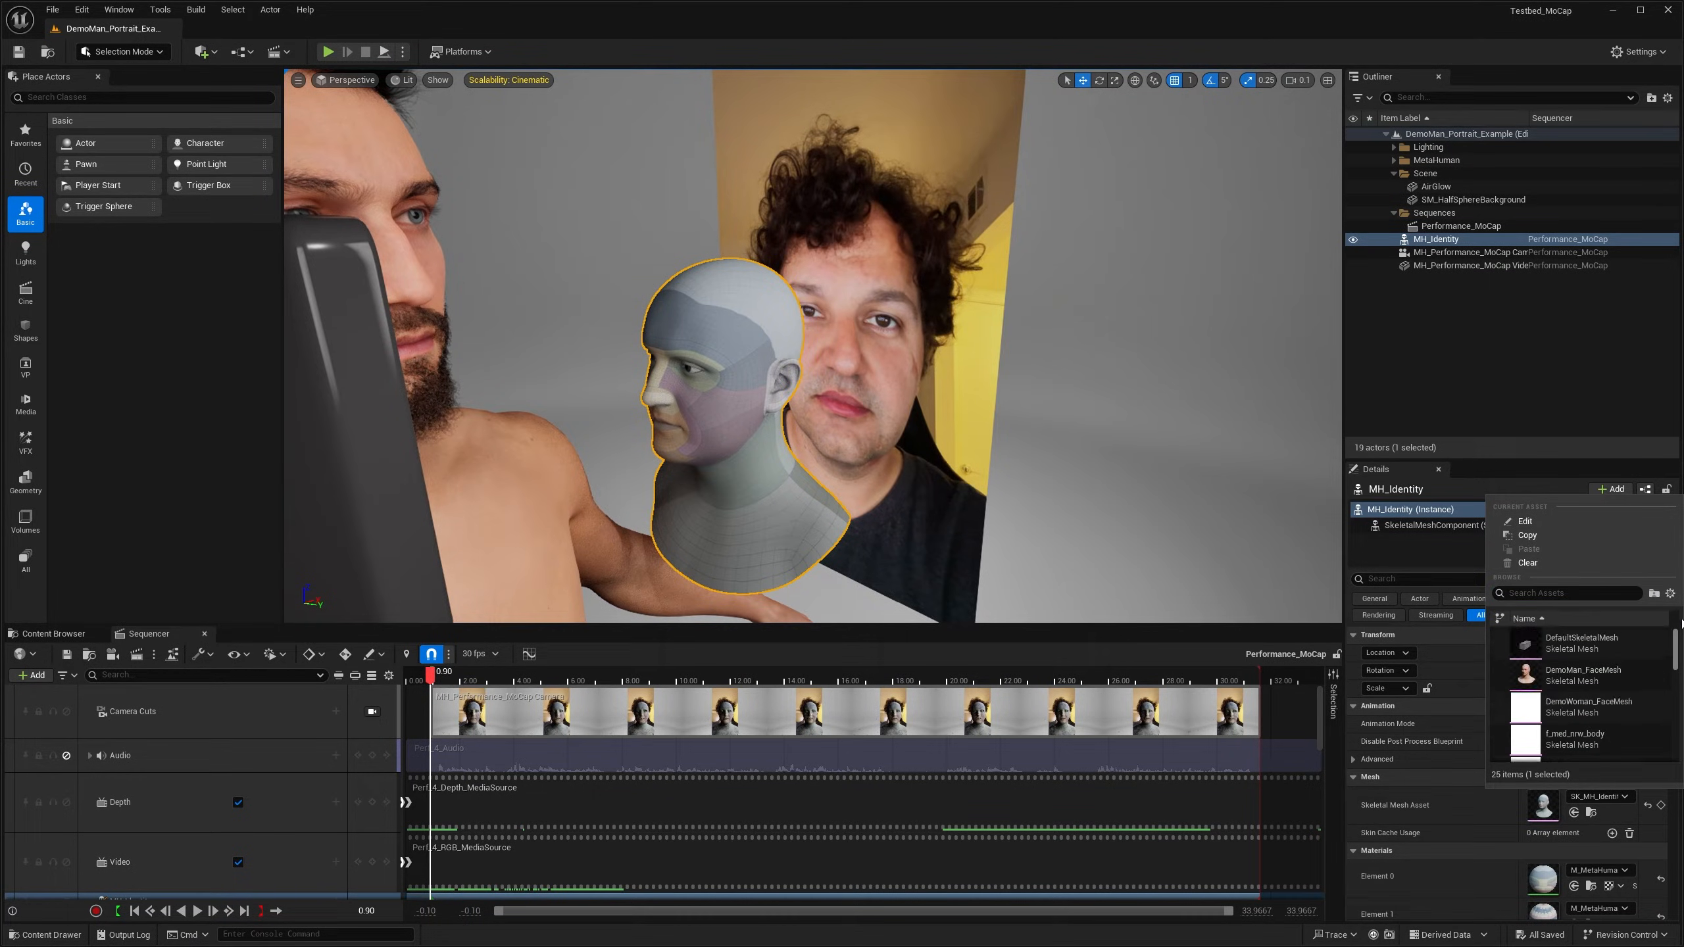
pyautogui.click(1581, 676)
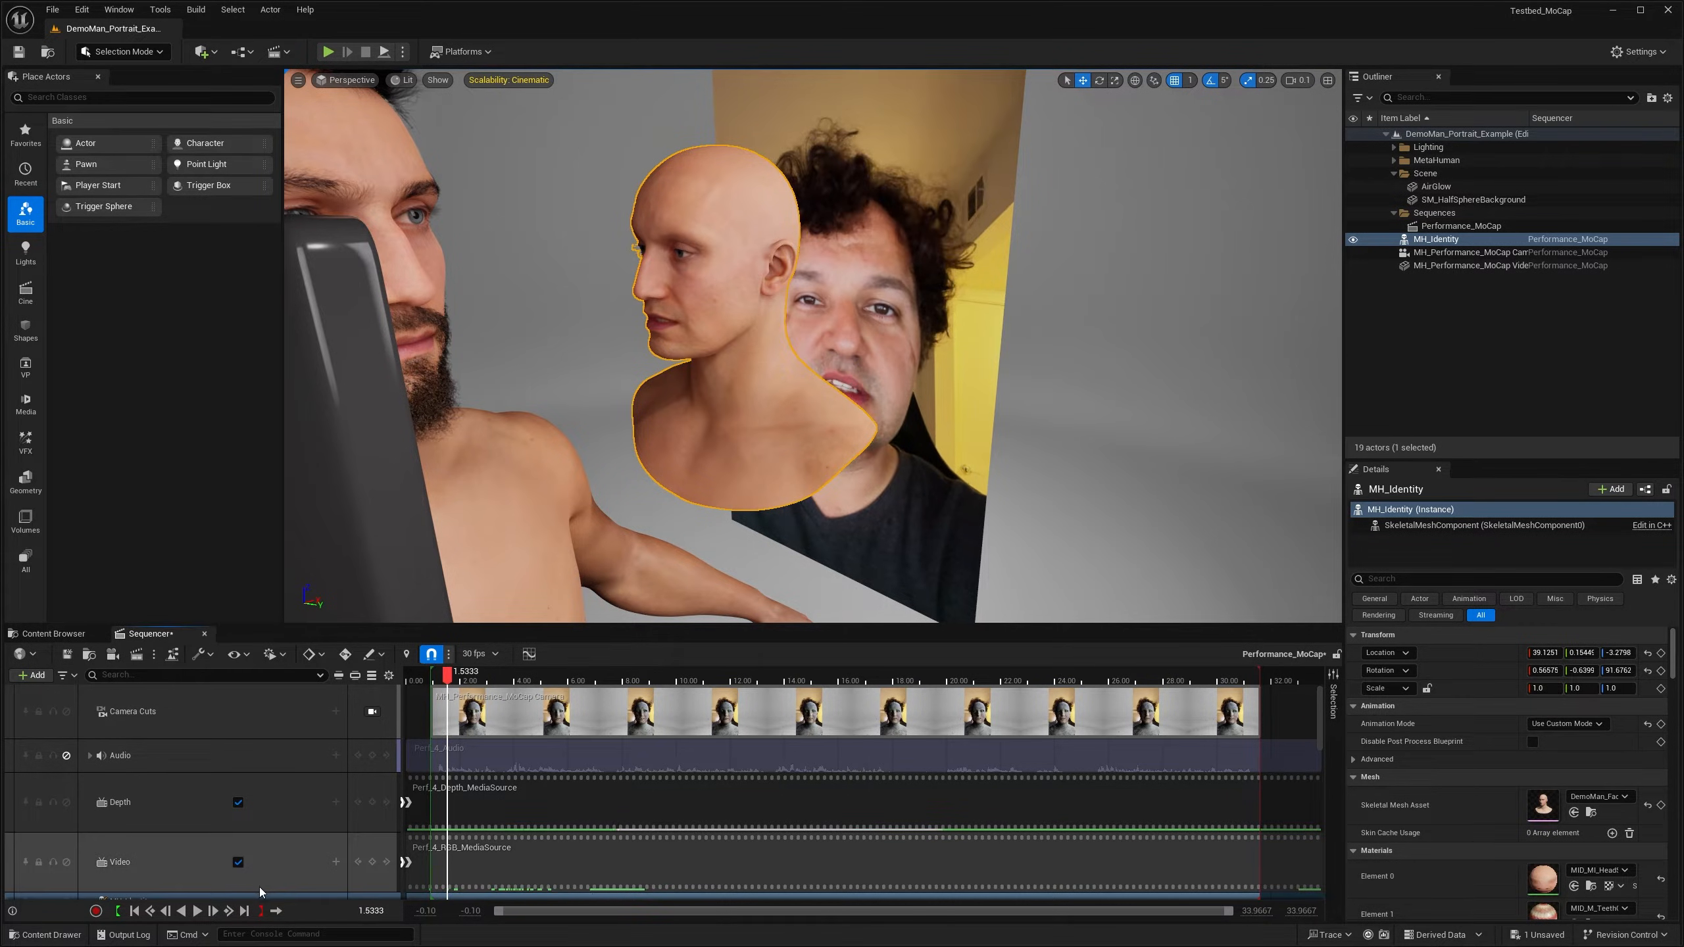
# Step: Play the sequence to preview the facial animation on the swapped head mesh, then rewind to the start
pyautogui.click(197, 911)
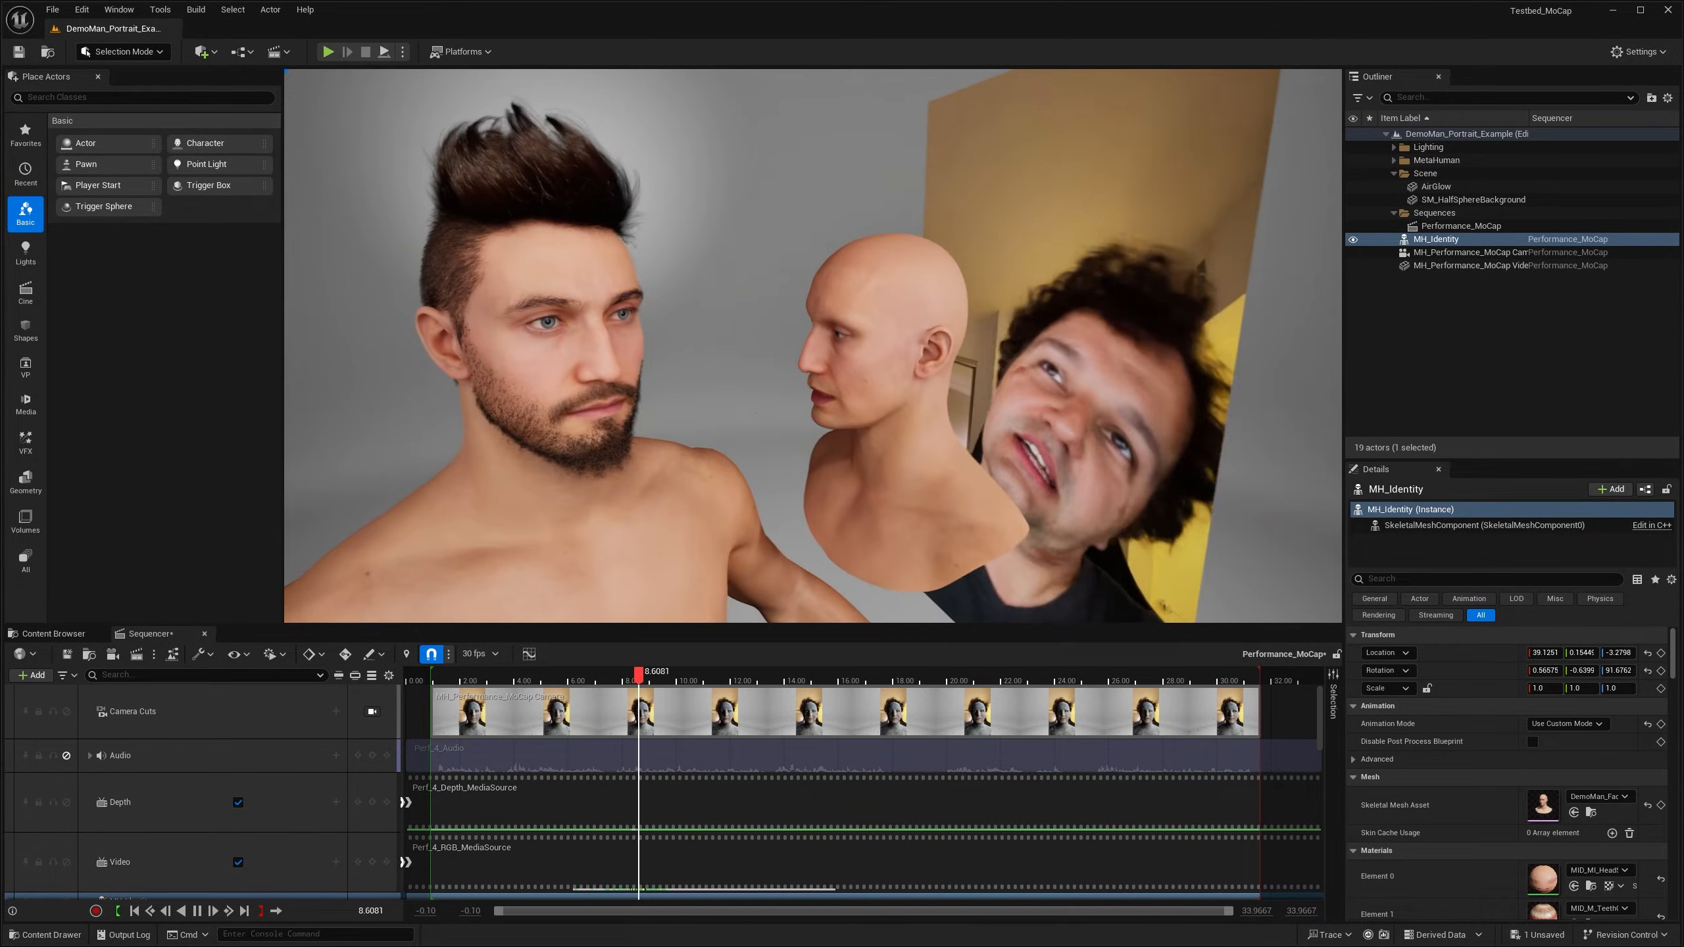
pyautogui.click(196, 912)
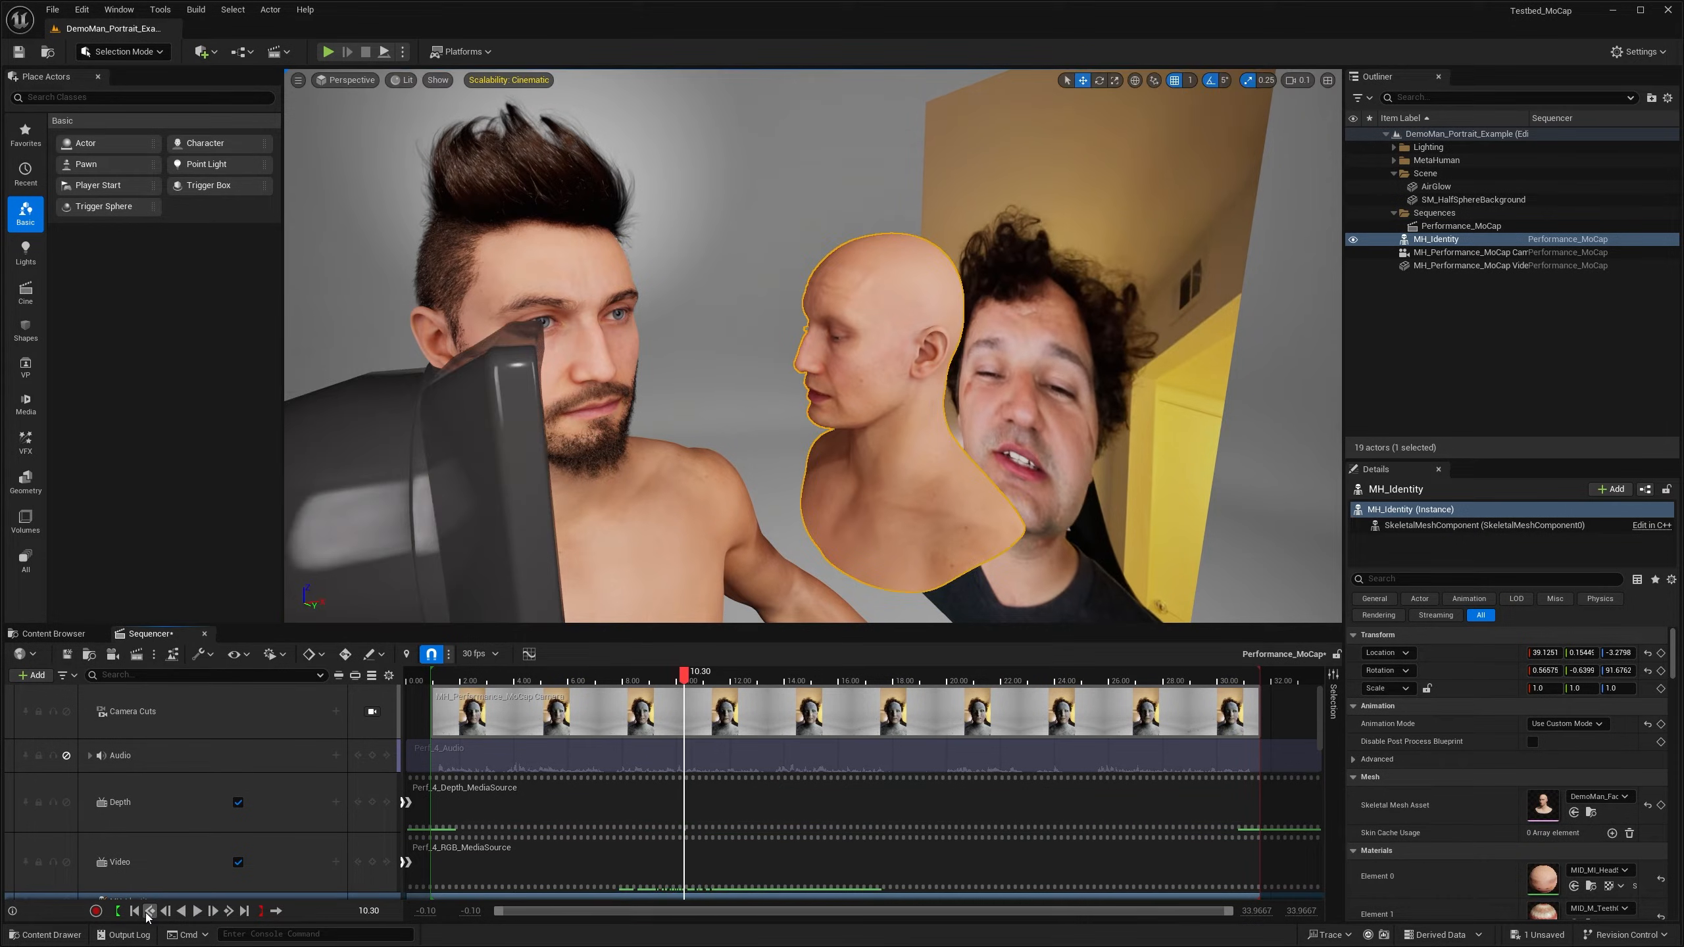
pyautogui.click(135, 911)
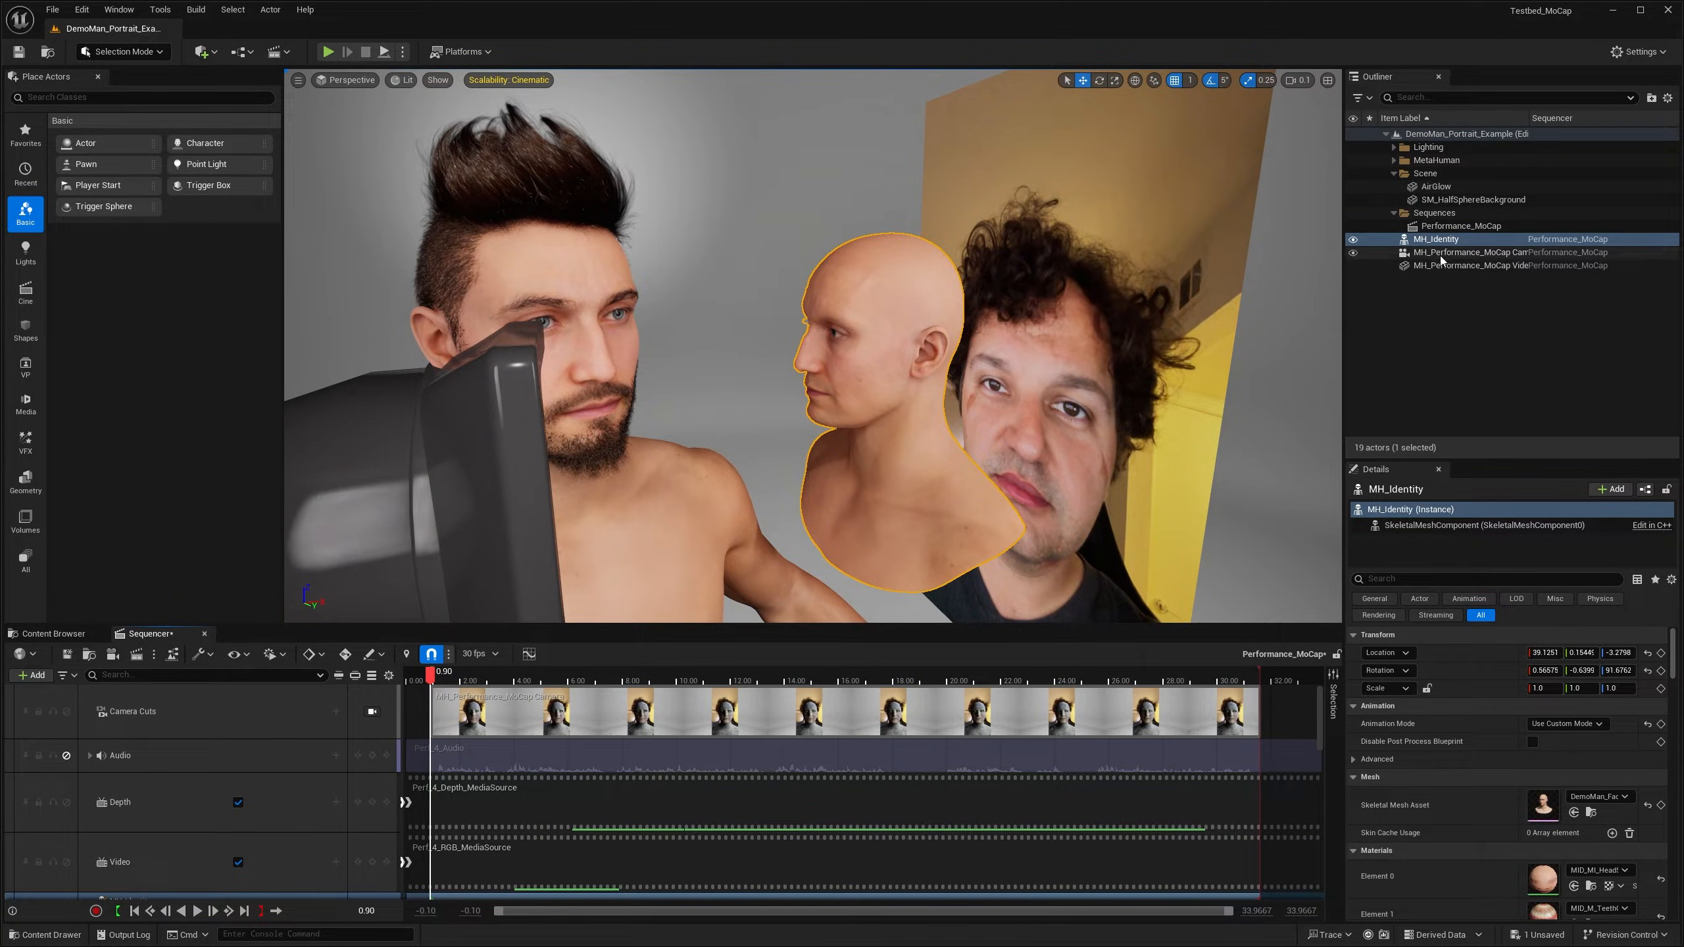
# Step: Add BP_DemoMan to the sequence and delete its MetaHuman_ControlRig and Face_ControlBoard_CtrlRig tracks
pyautogui.click(613, 425)
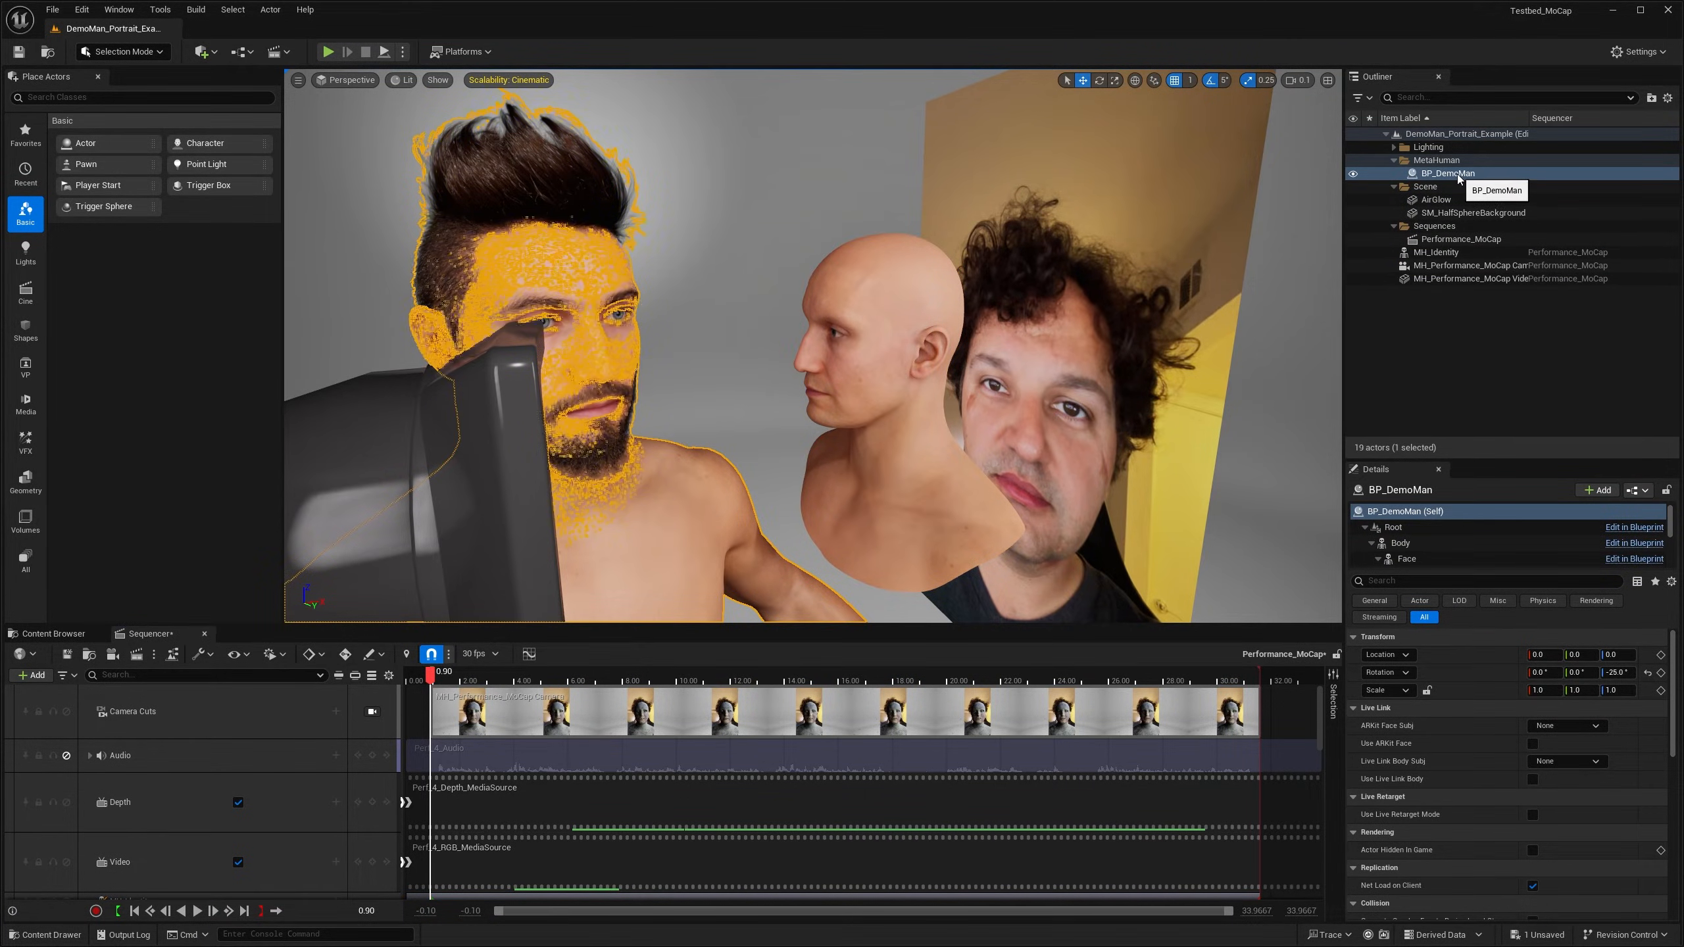
pyautogui.moveTo(1484, 180); pyautogui.dragTo(142, 799)
pyautogui.scroll(-3, 166, 772)
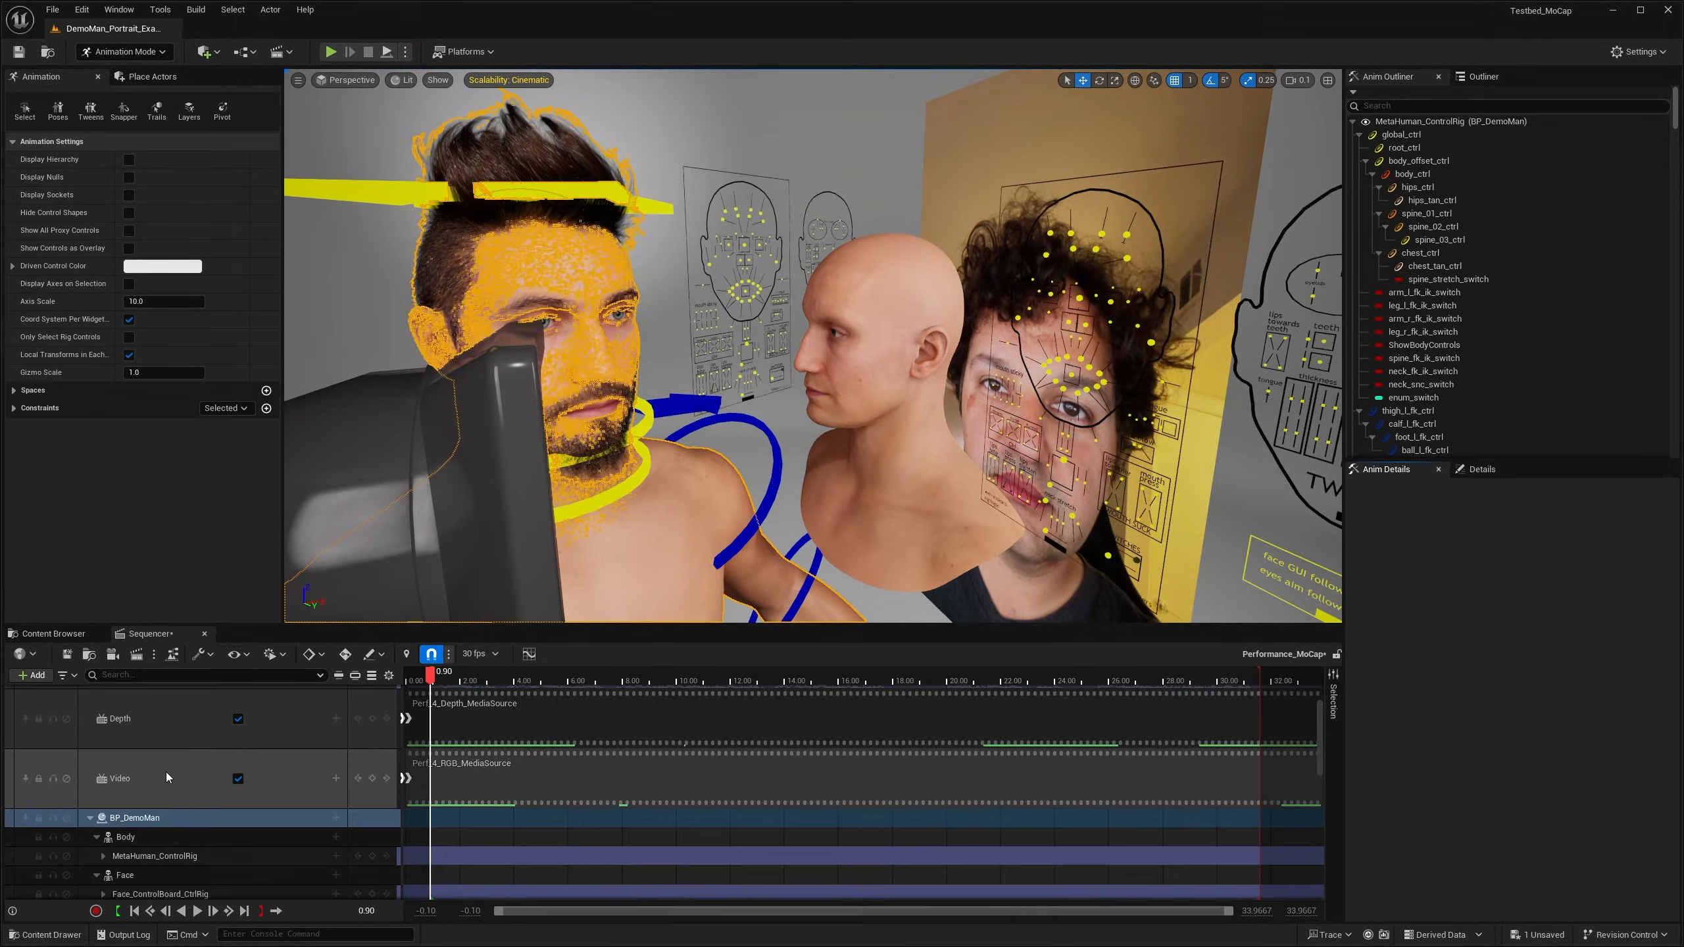
pyautogui.scroll(-4, 164, 766)
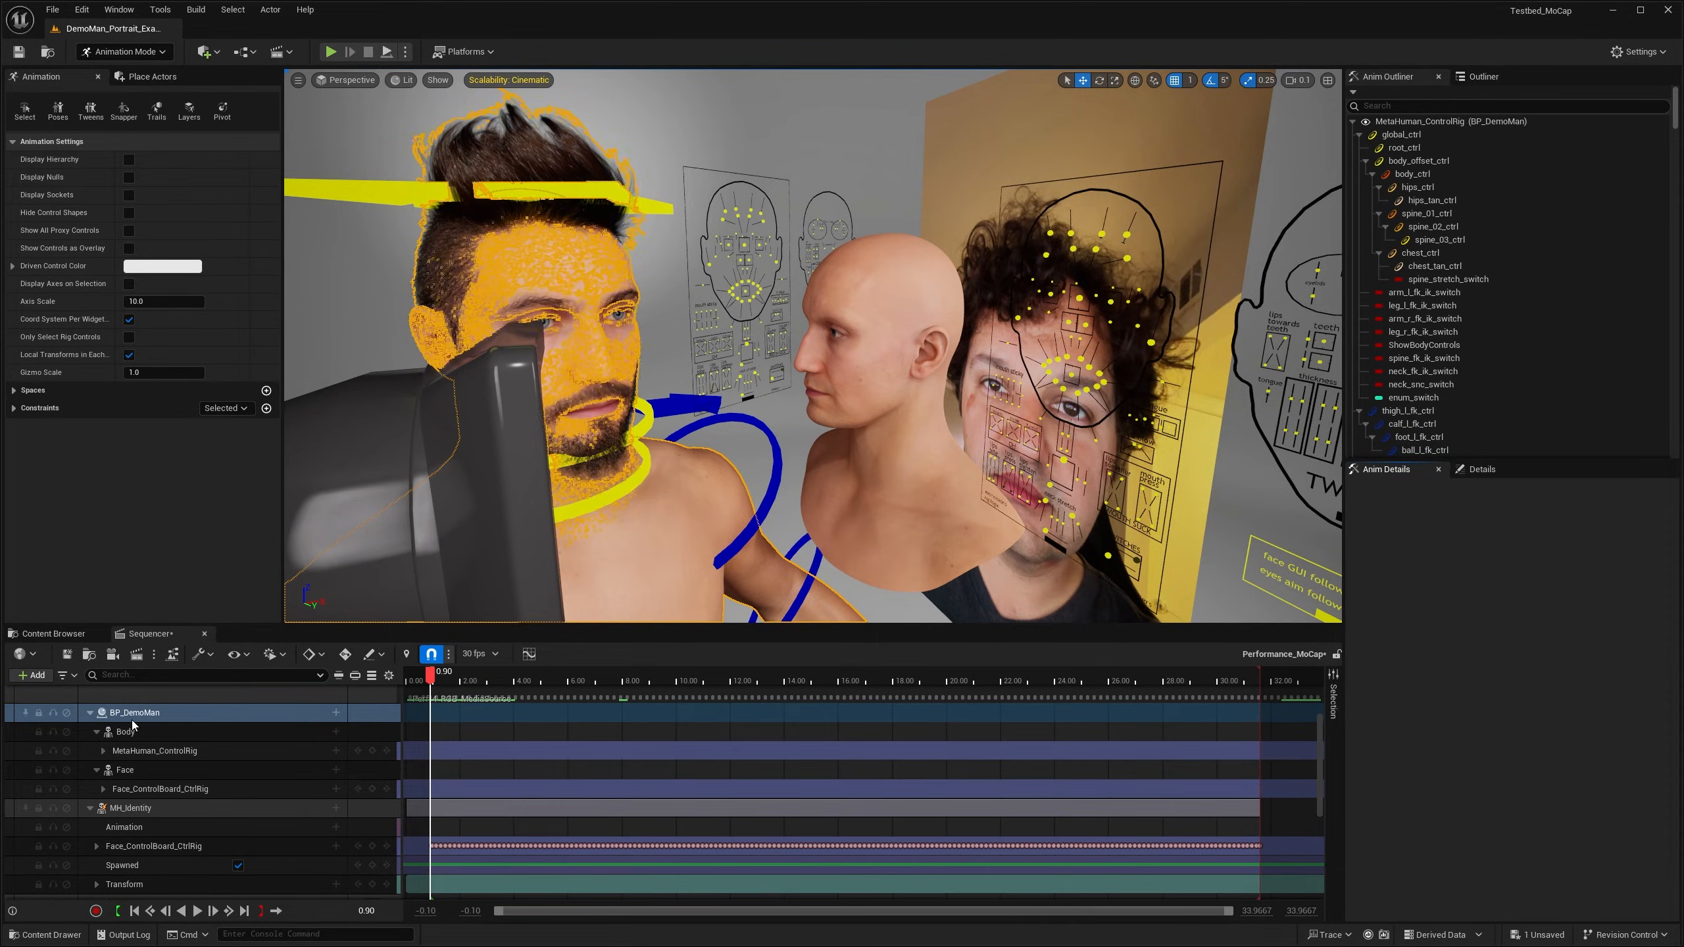
pyautogui.click(161, 755)
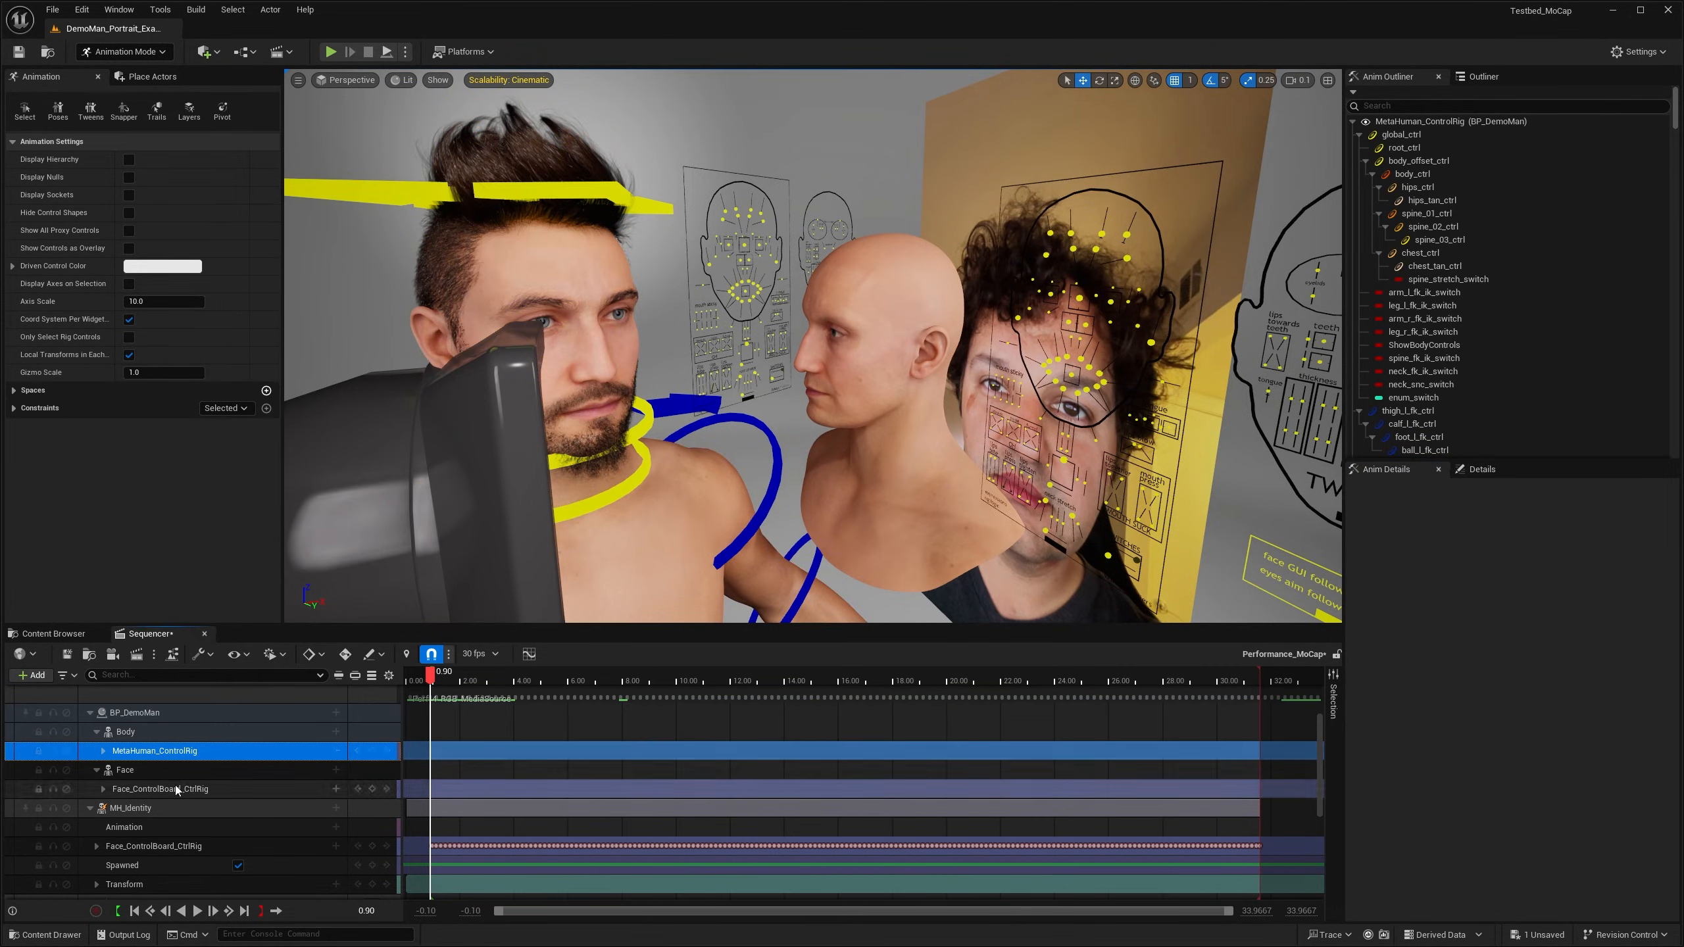
pyautogui.keyDown('ctrl'); pyautogui.click(146, 791); pyautogui.keyUp('ctrl')
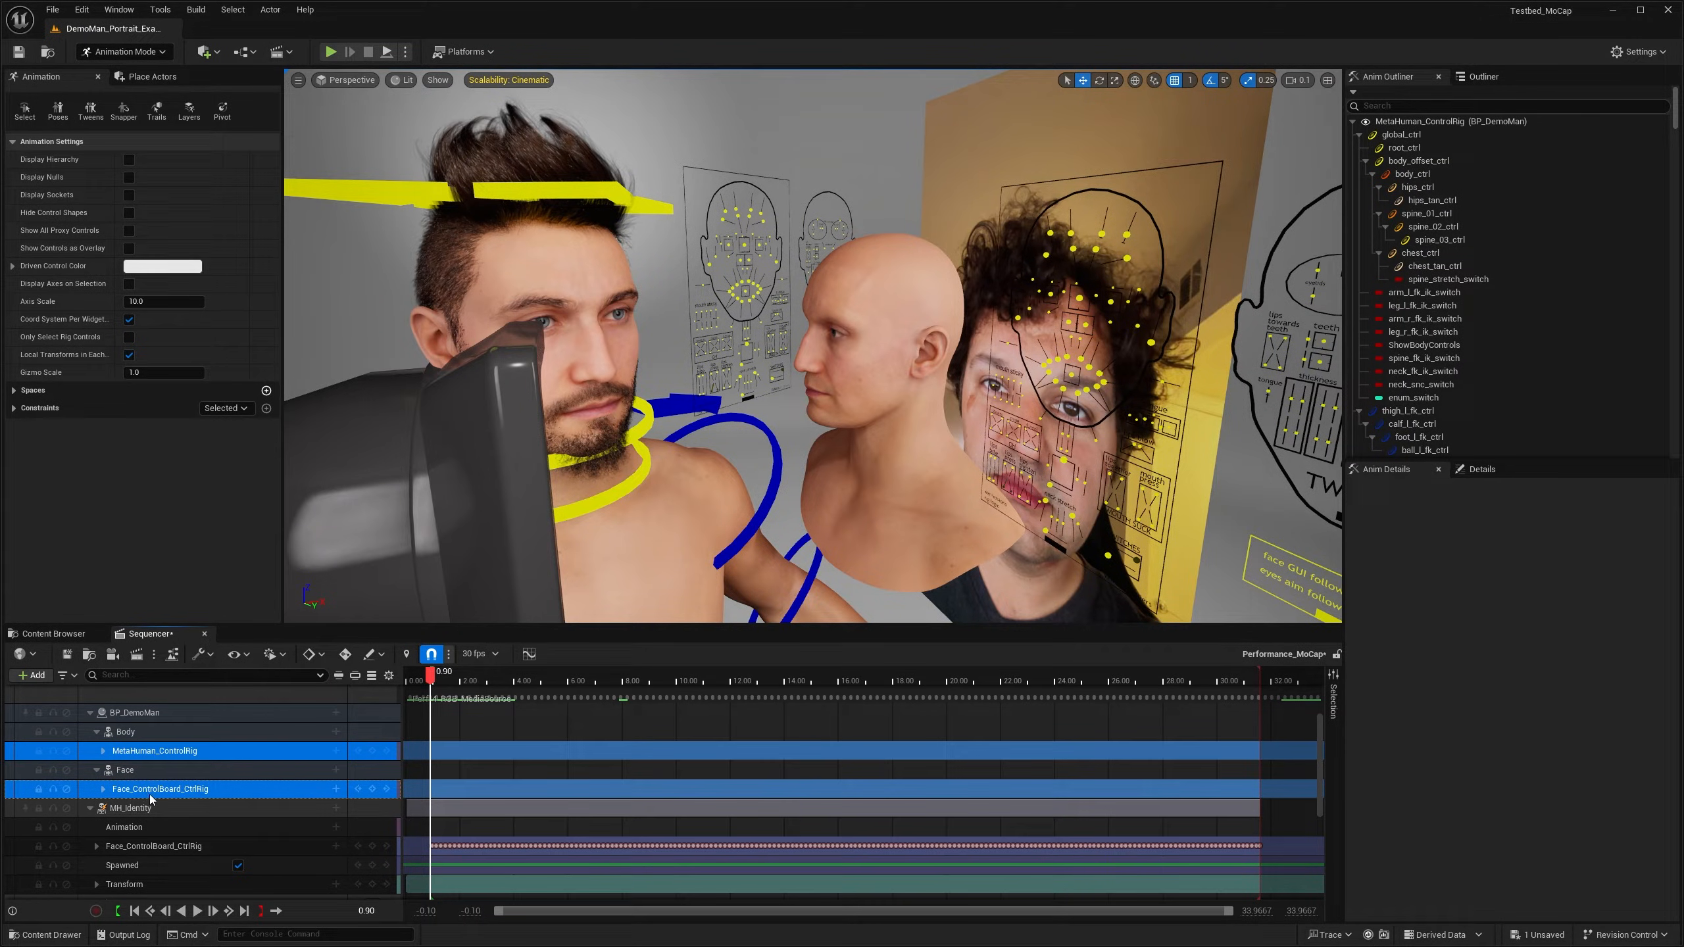
pyautogui.press('Delete')
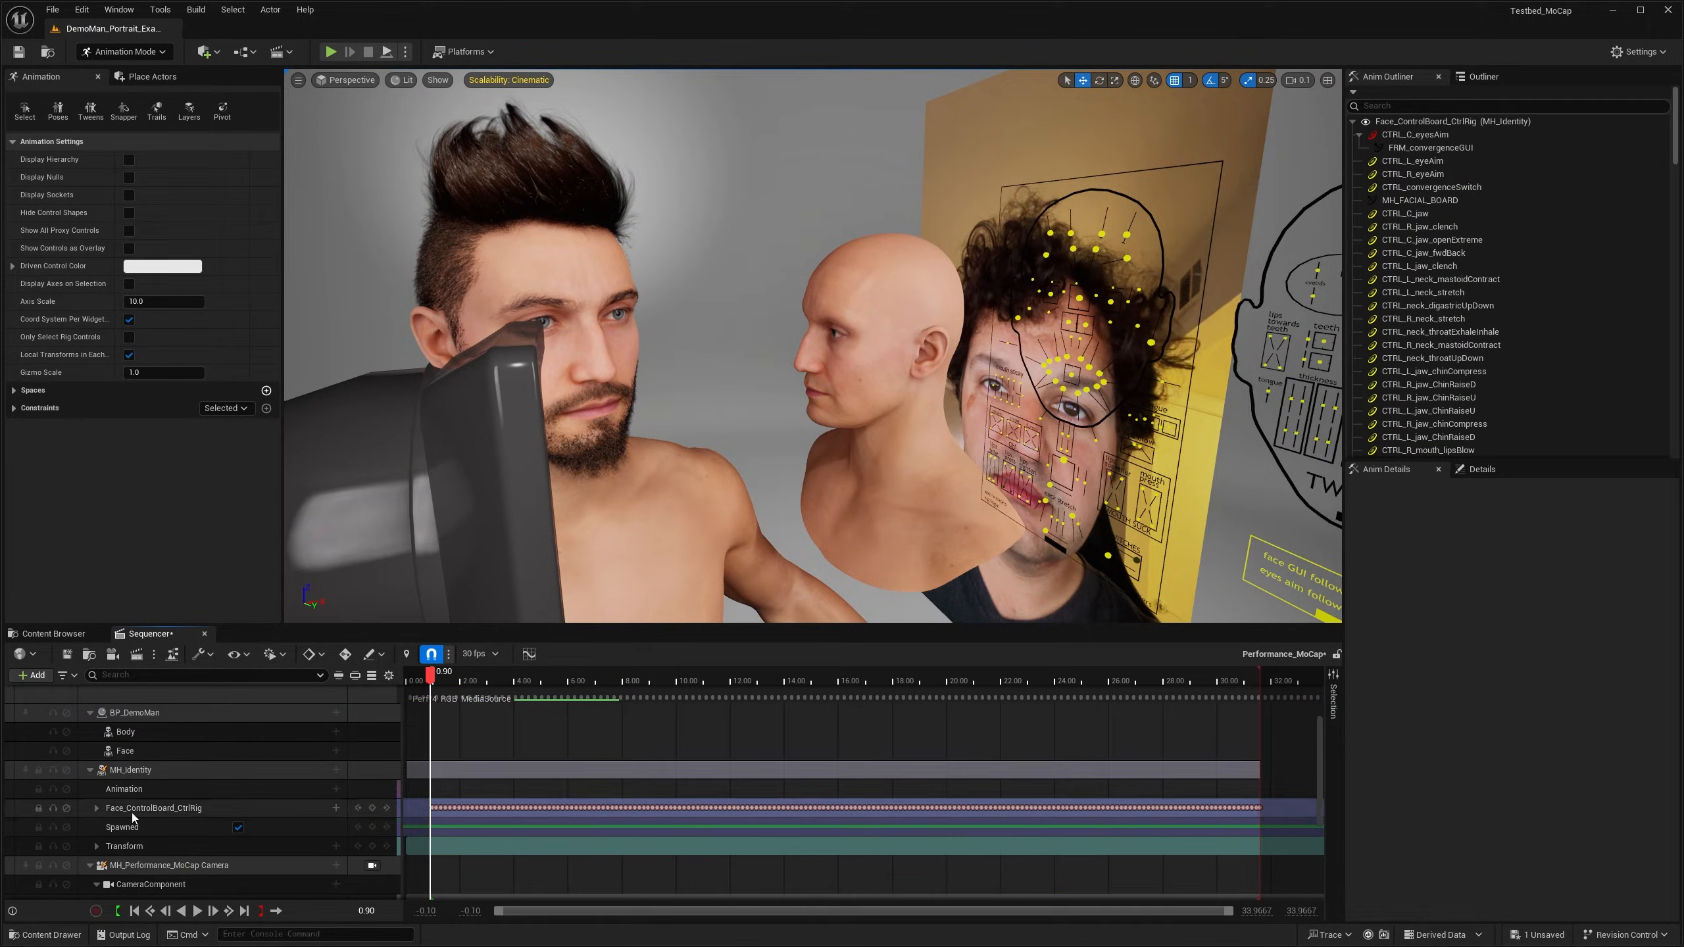
# Step: Copy MH_Identity's Face_ControlBoard_CtrlRig track onto the Face component of BP_DemoMan
pyautogui.click(169, 808)
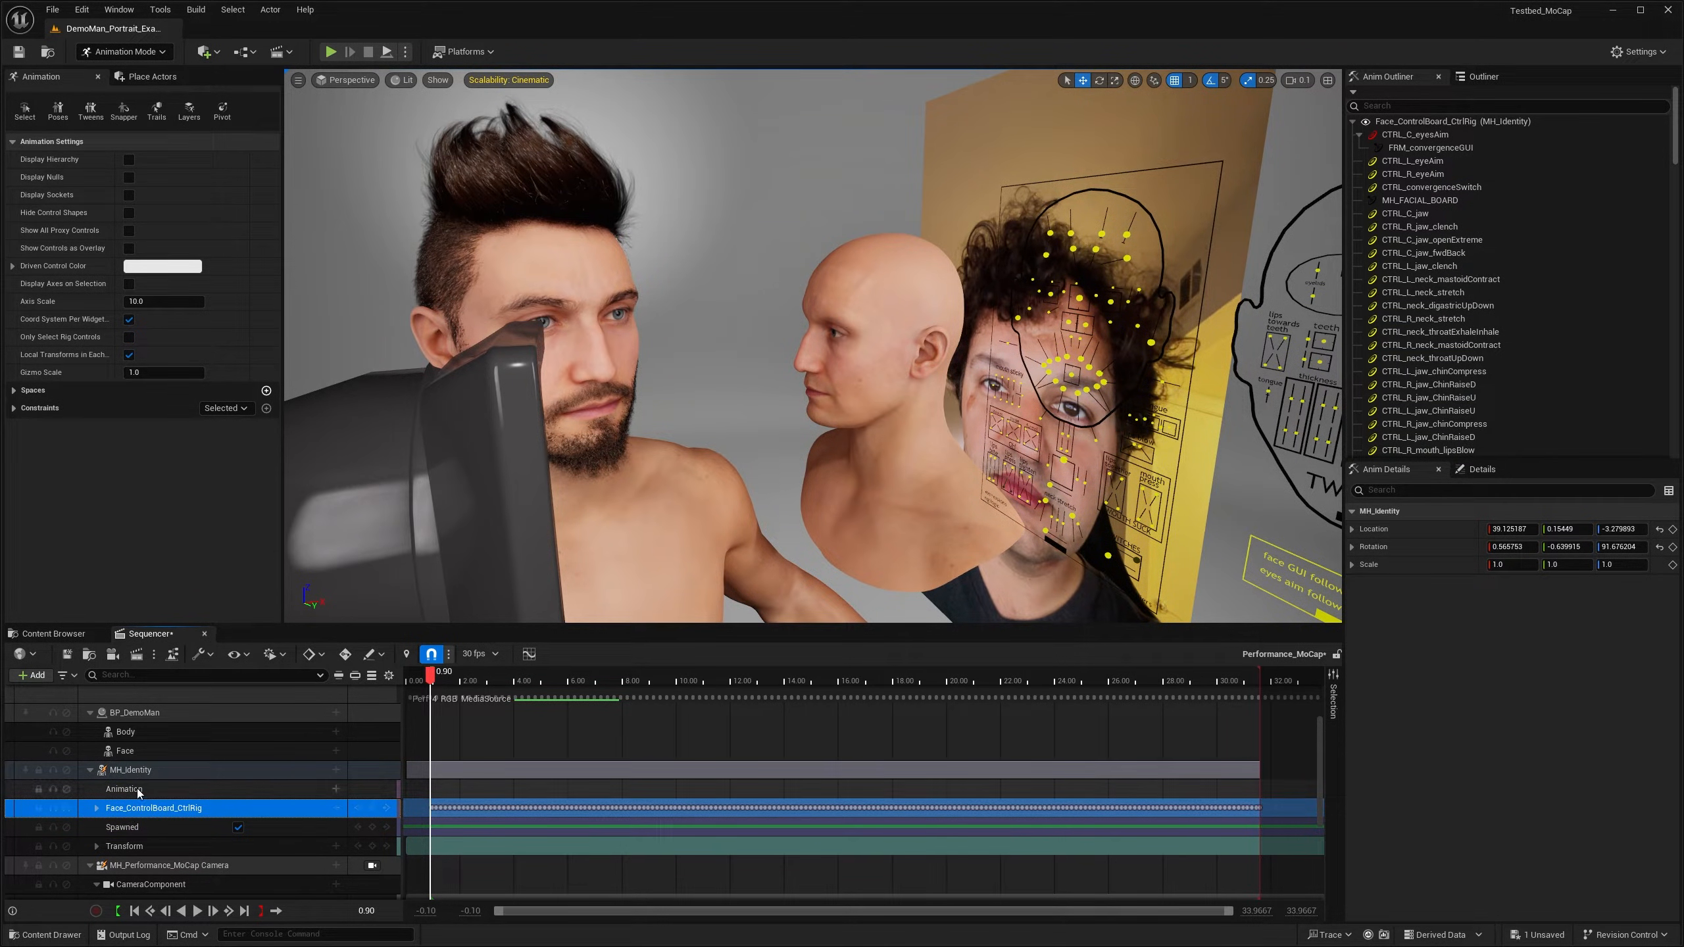
pyautogui.click(133, 749)
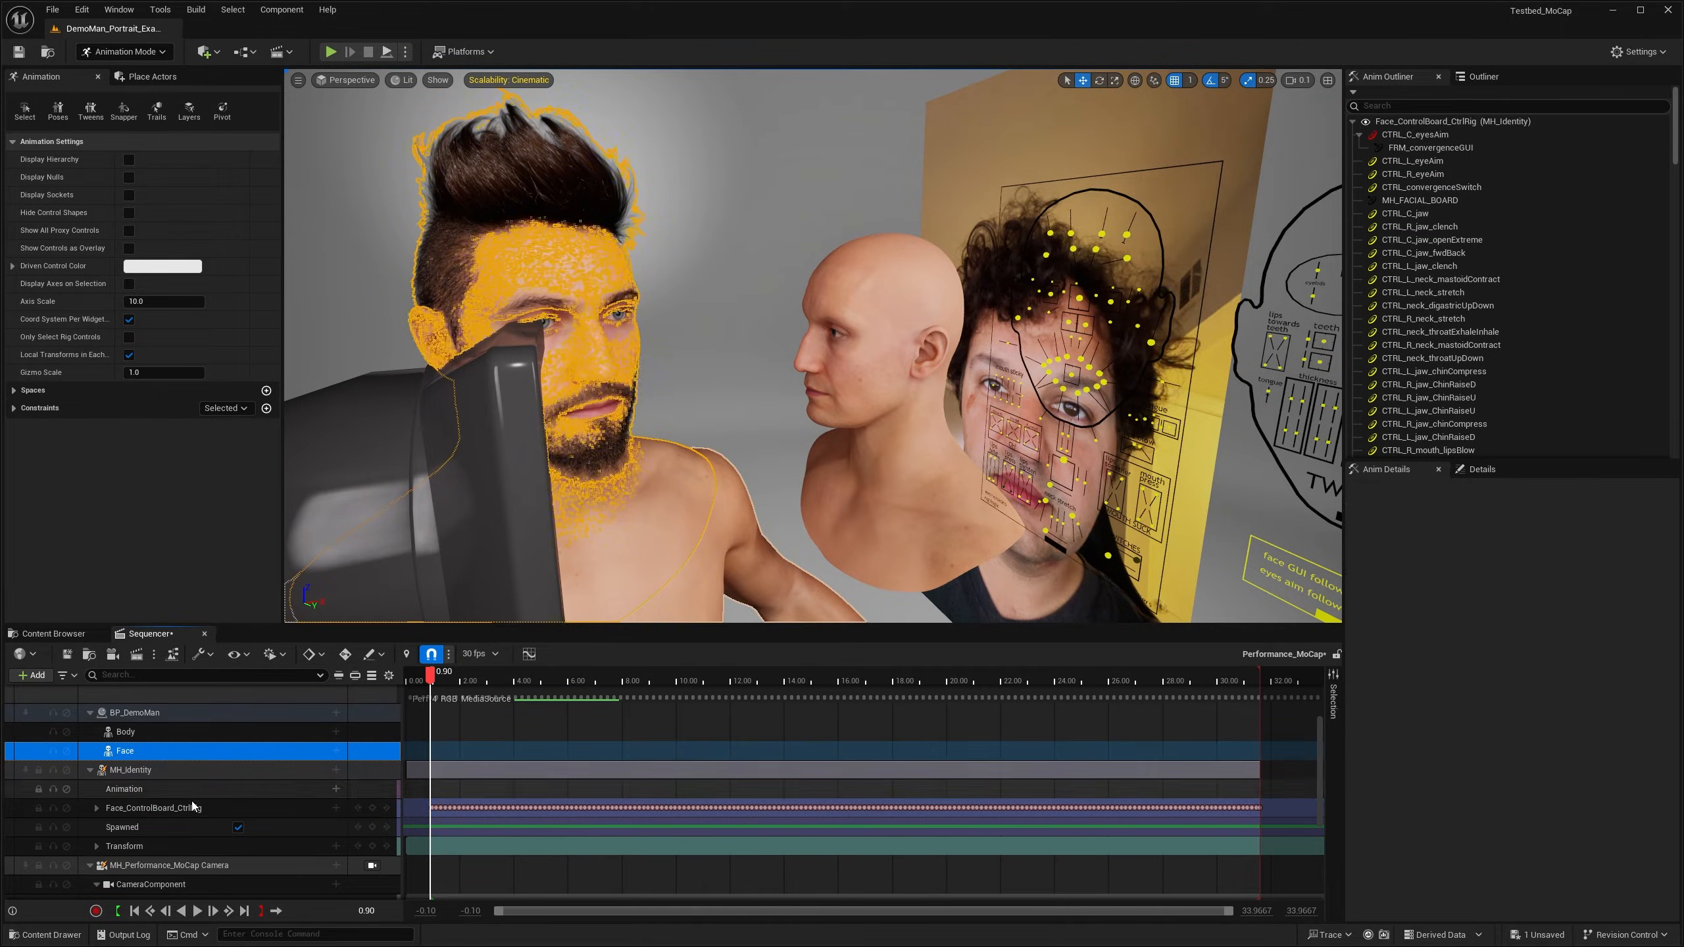
pyautogui.hotkey('ctrl', 'v')
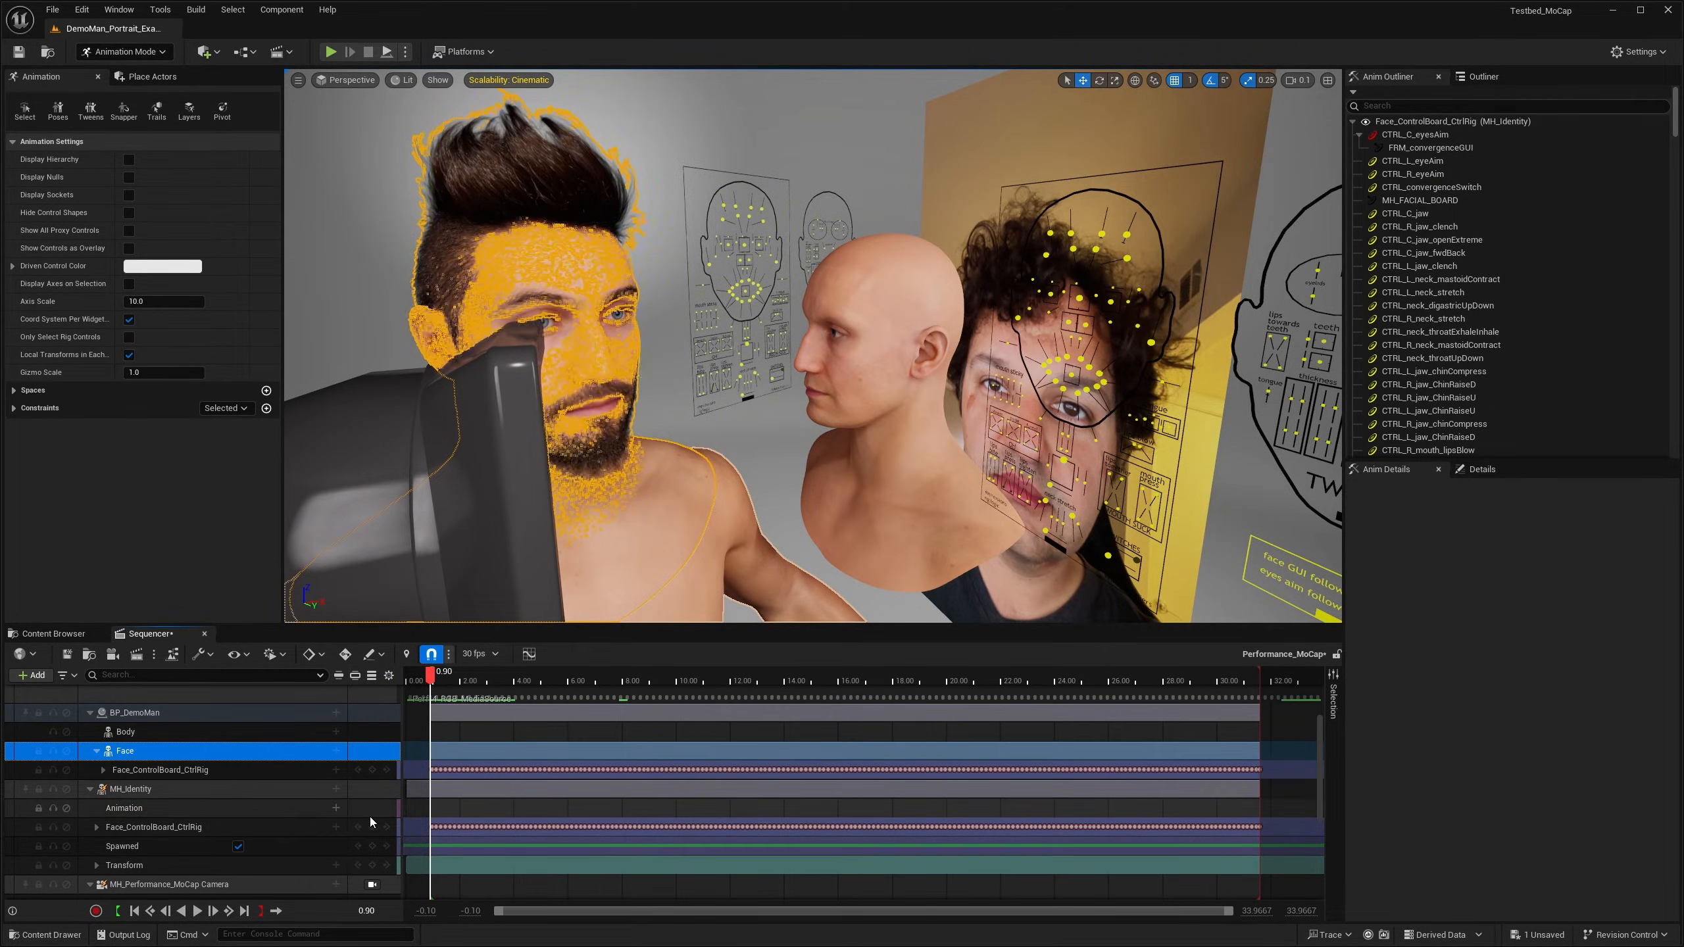
# Step: Preview the copied facial animation on BP_DemoMan beside the footage, then return the playhead to the start
pyautogui.click(197, 911)
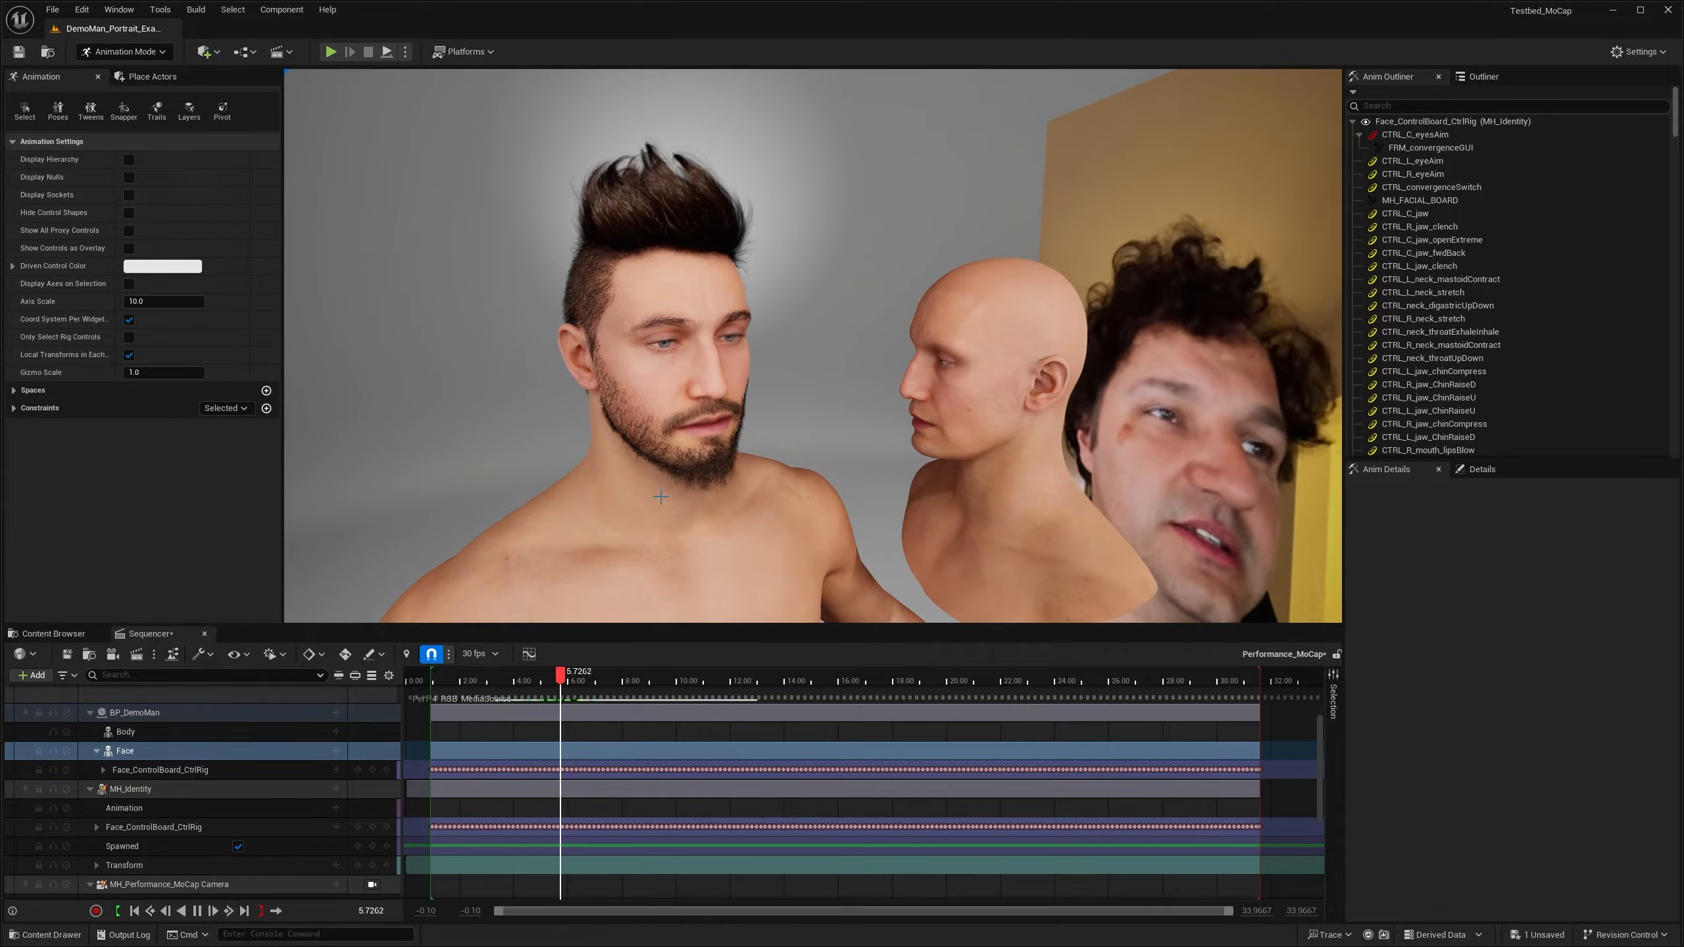
pyautogui.click(521, 682)
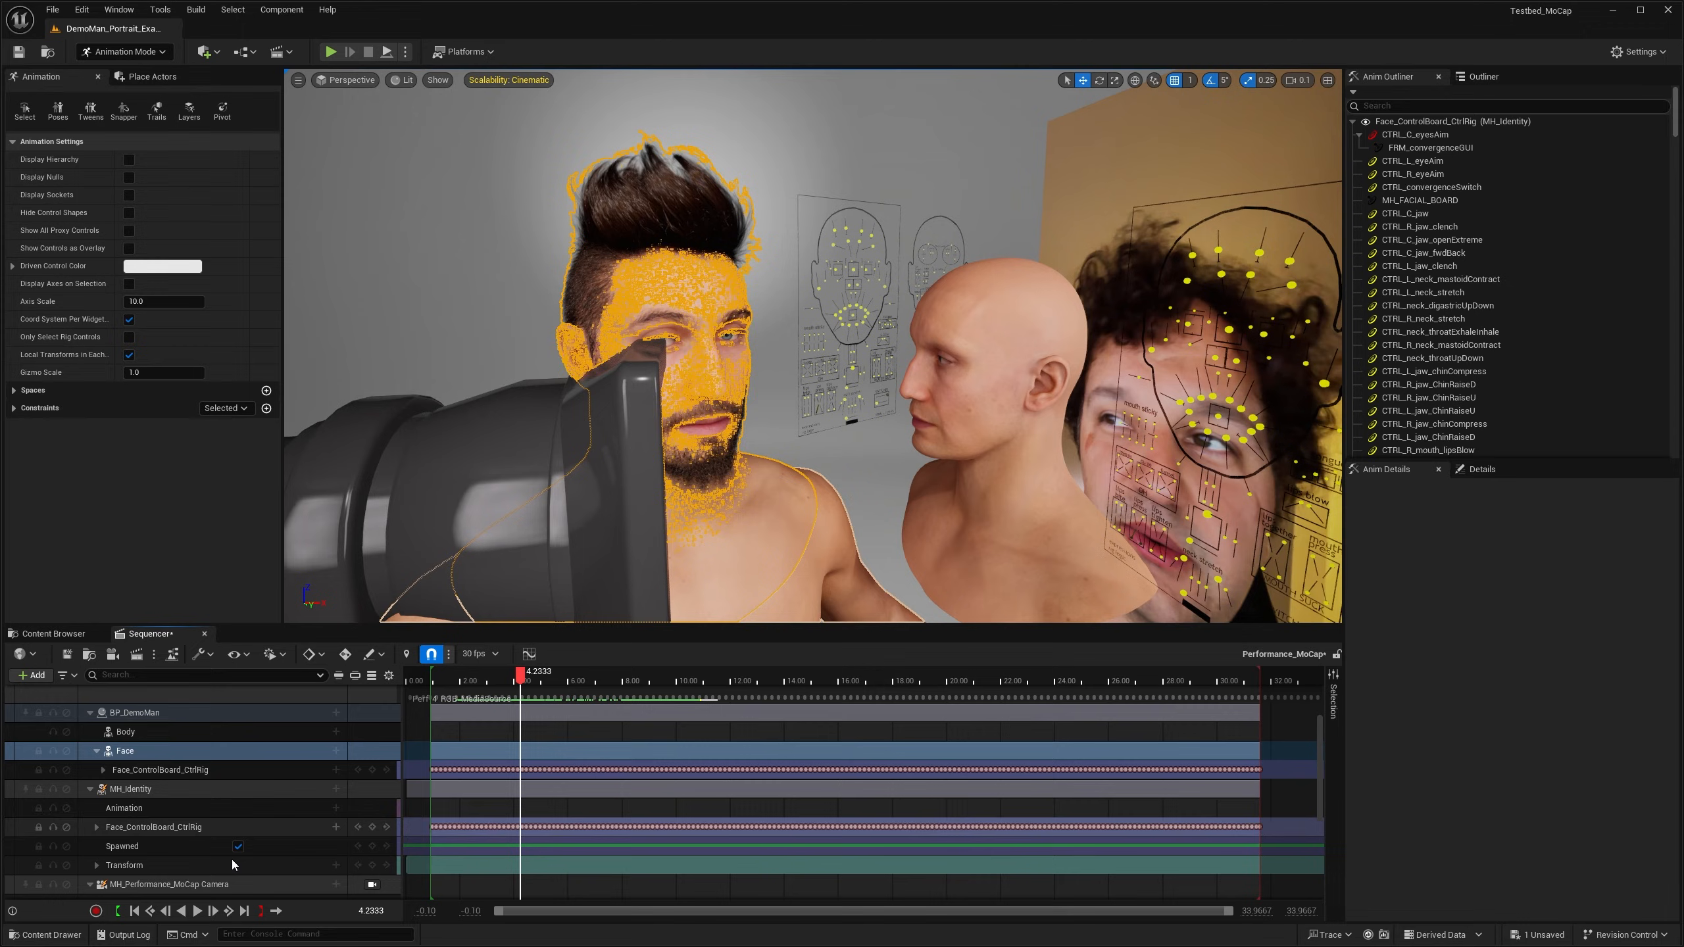
pyautogui.click(134, 911)
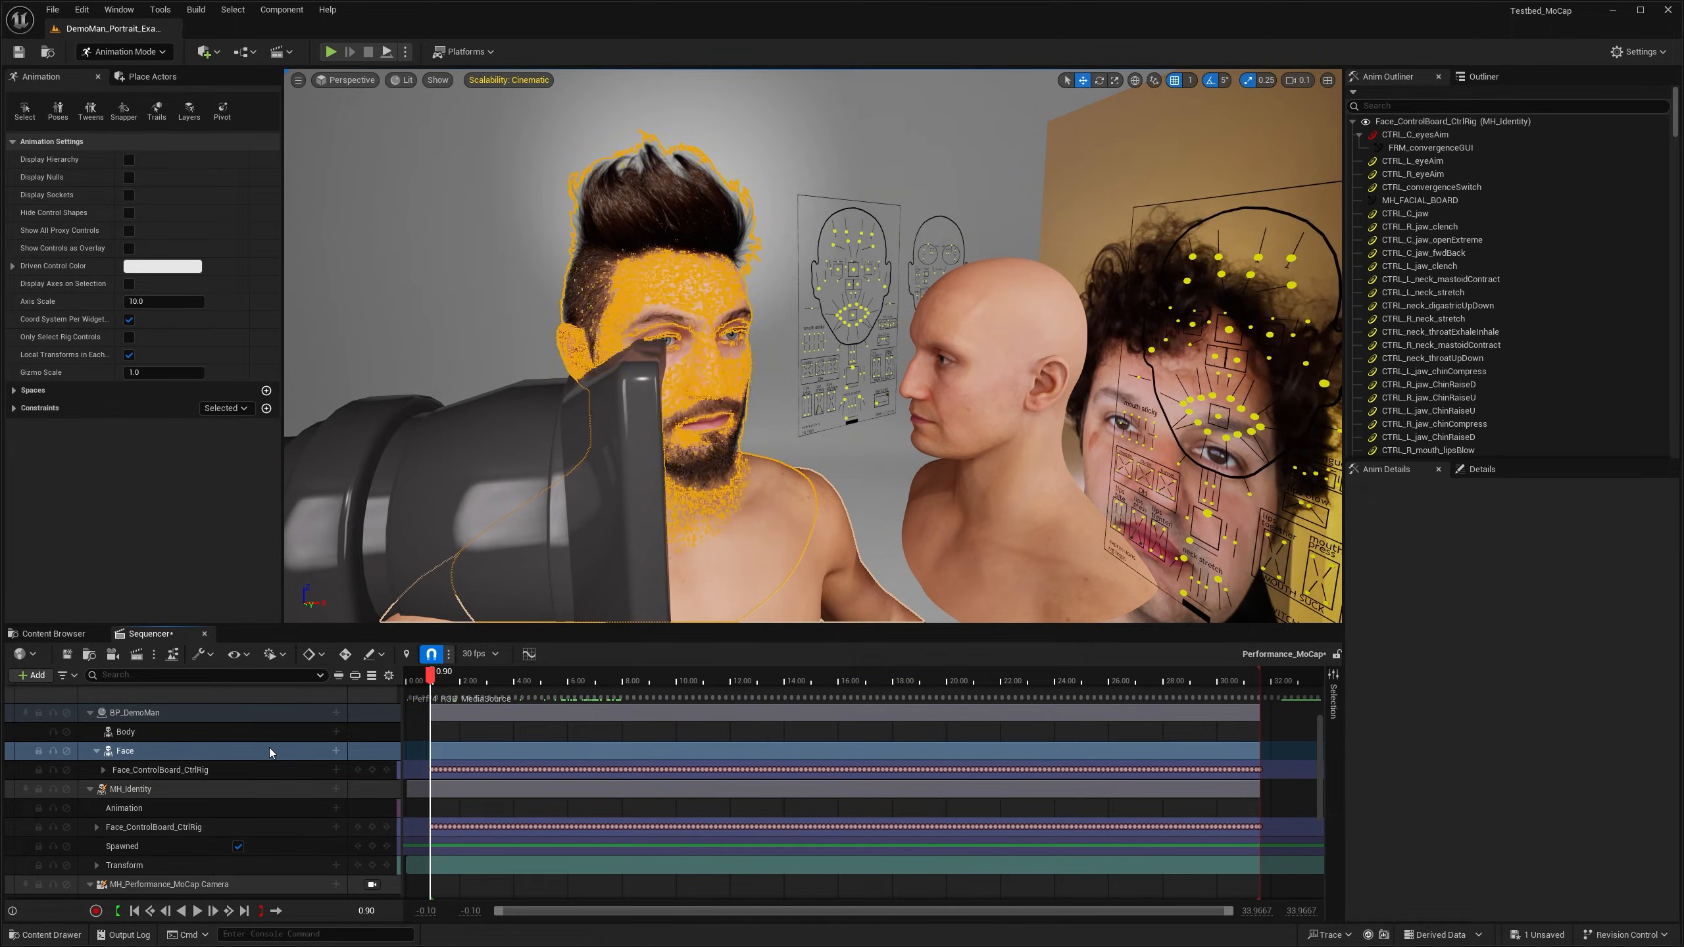
# Step: Save the updated level sequence, close Sequencer and clear the selection in the level
pyautogui.click(72, 635)
pyautogui.click(187, 656)
pyautogui.press('Return')
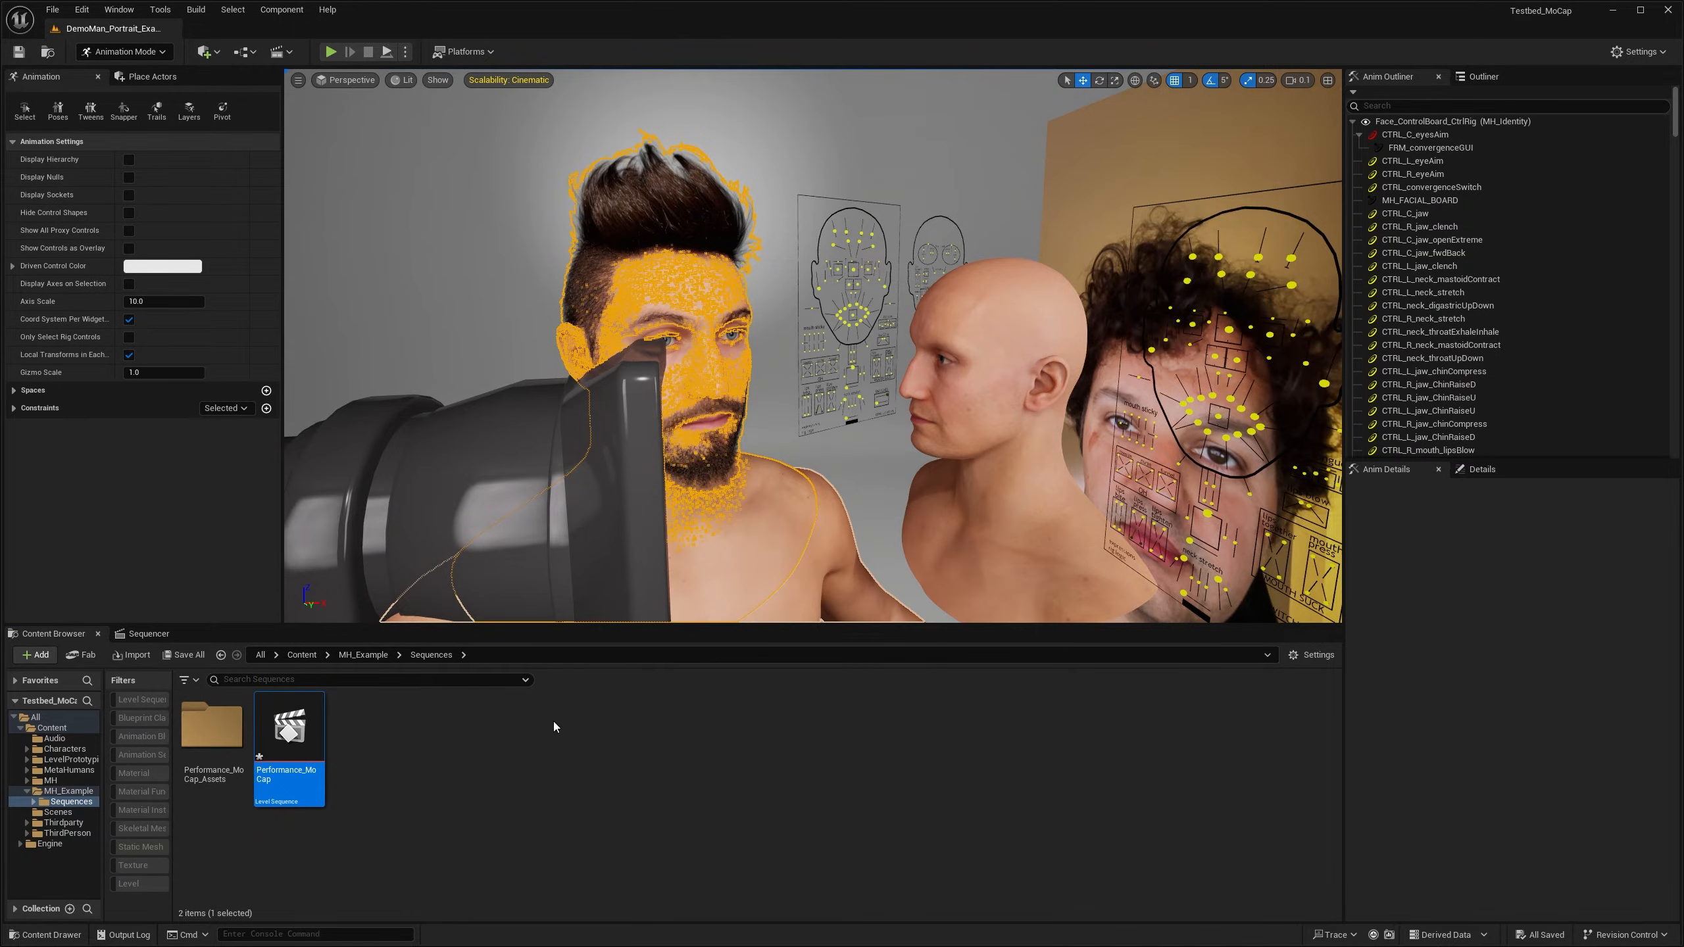
pyautogui.click(189, 639)
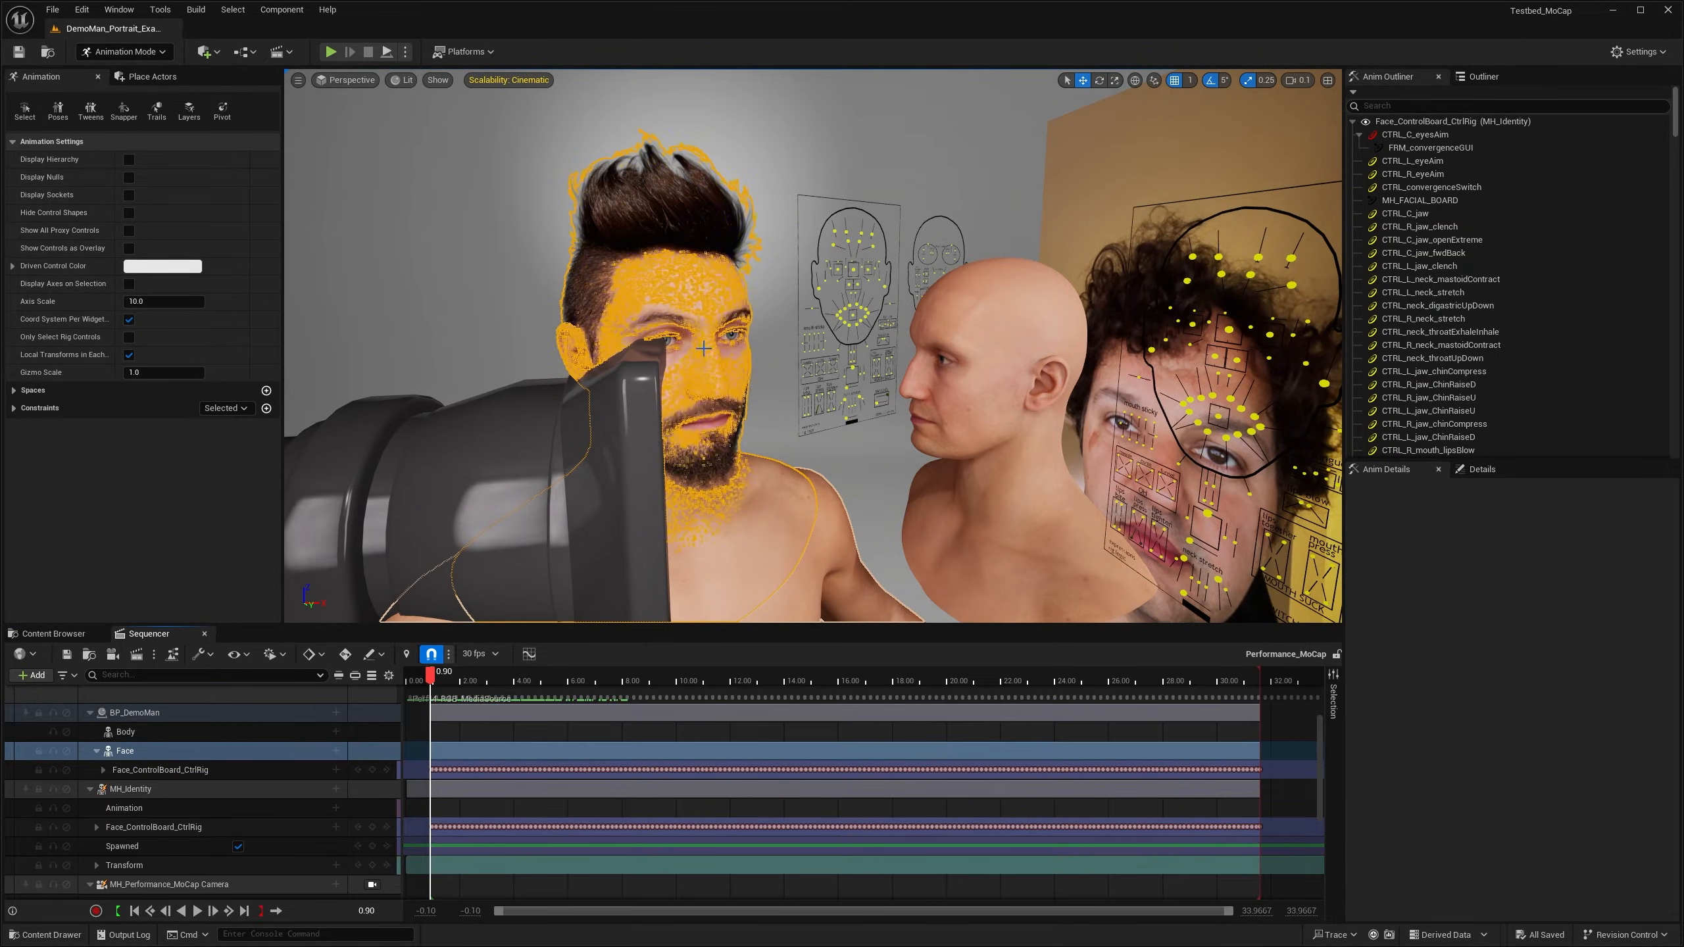
pyautogui.click(762, 549)
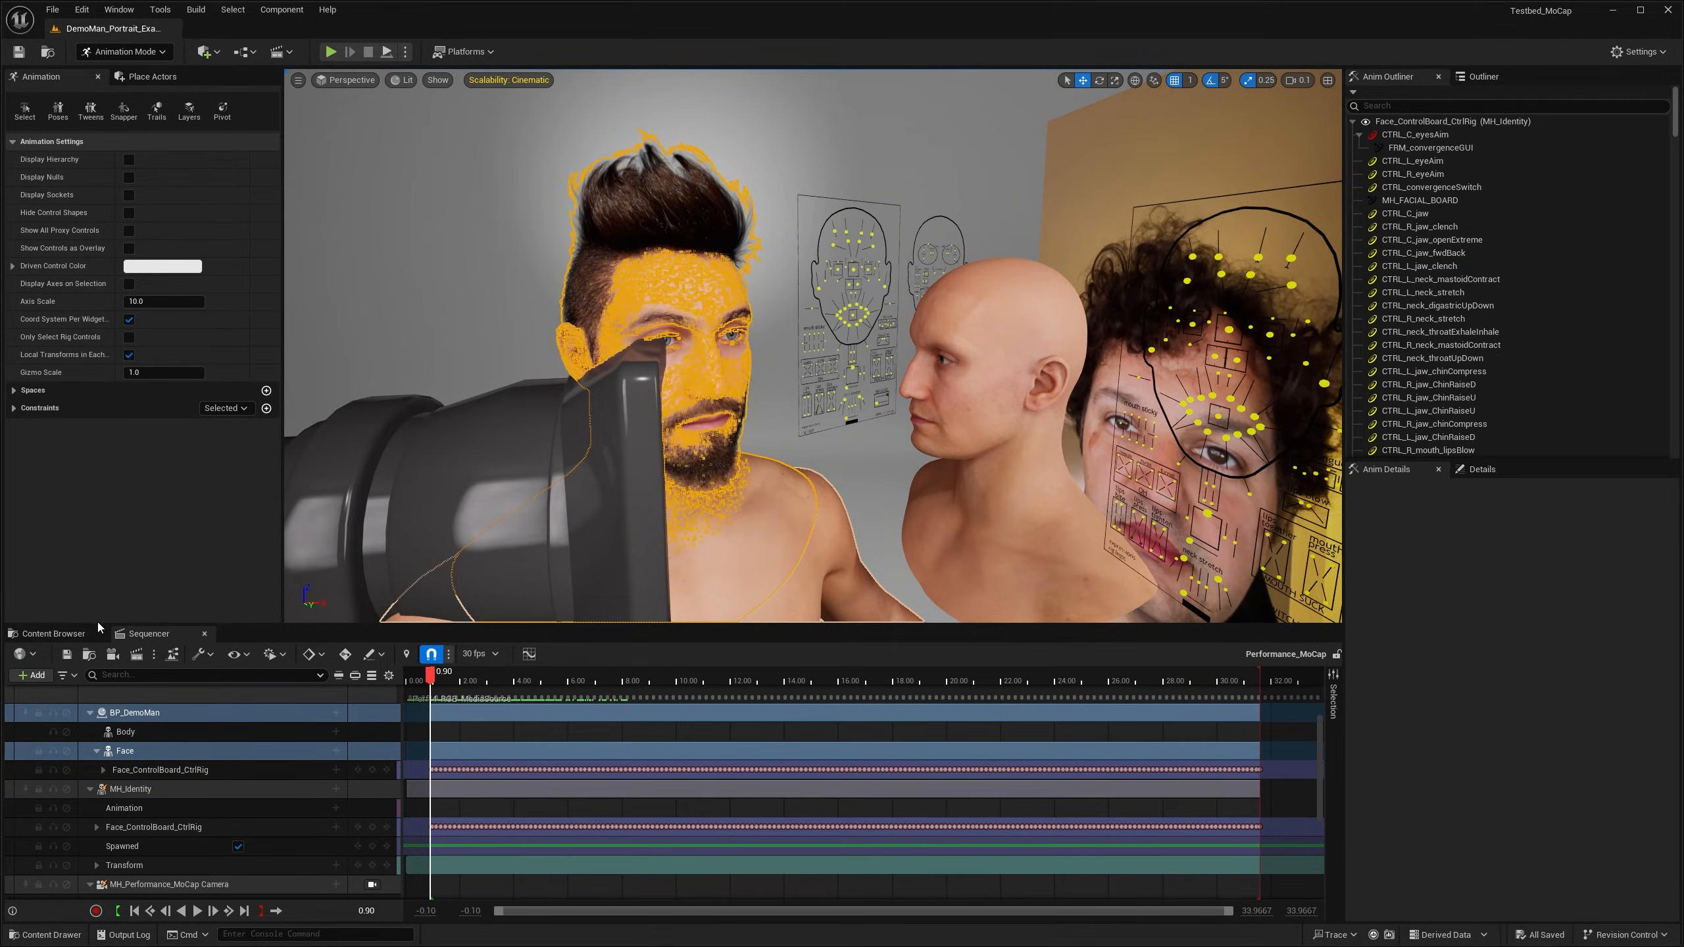
pyautogui.click(204, 634)
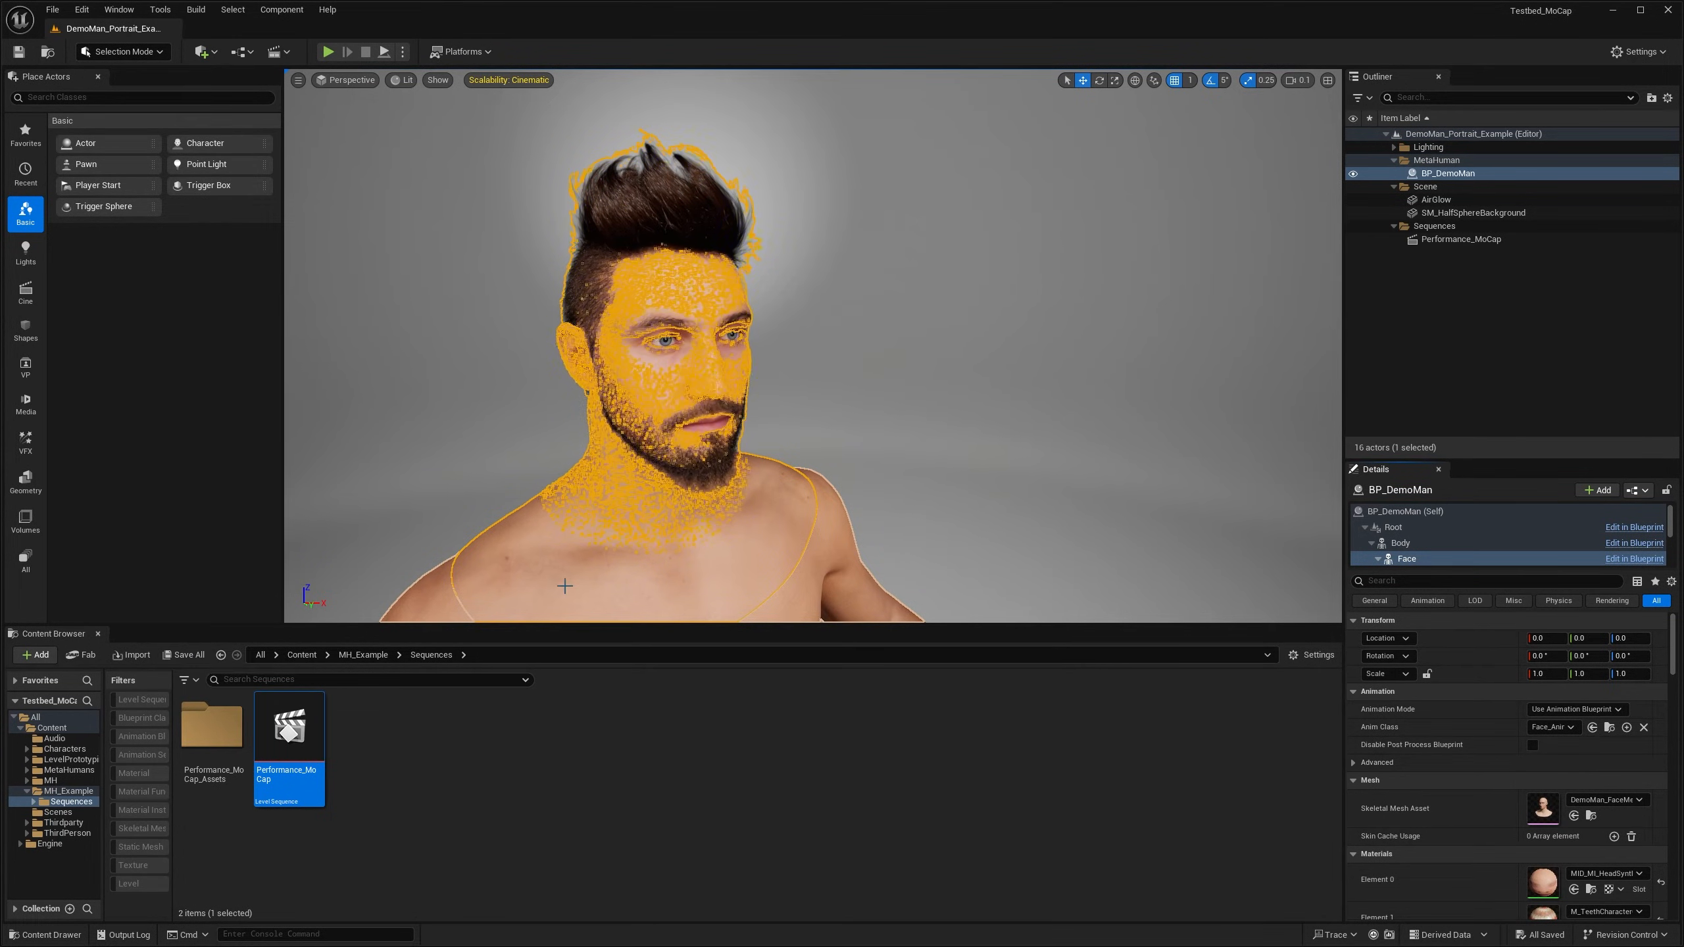
pyautogui.click(736, 543)
pyautogui.press('Escape')
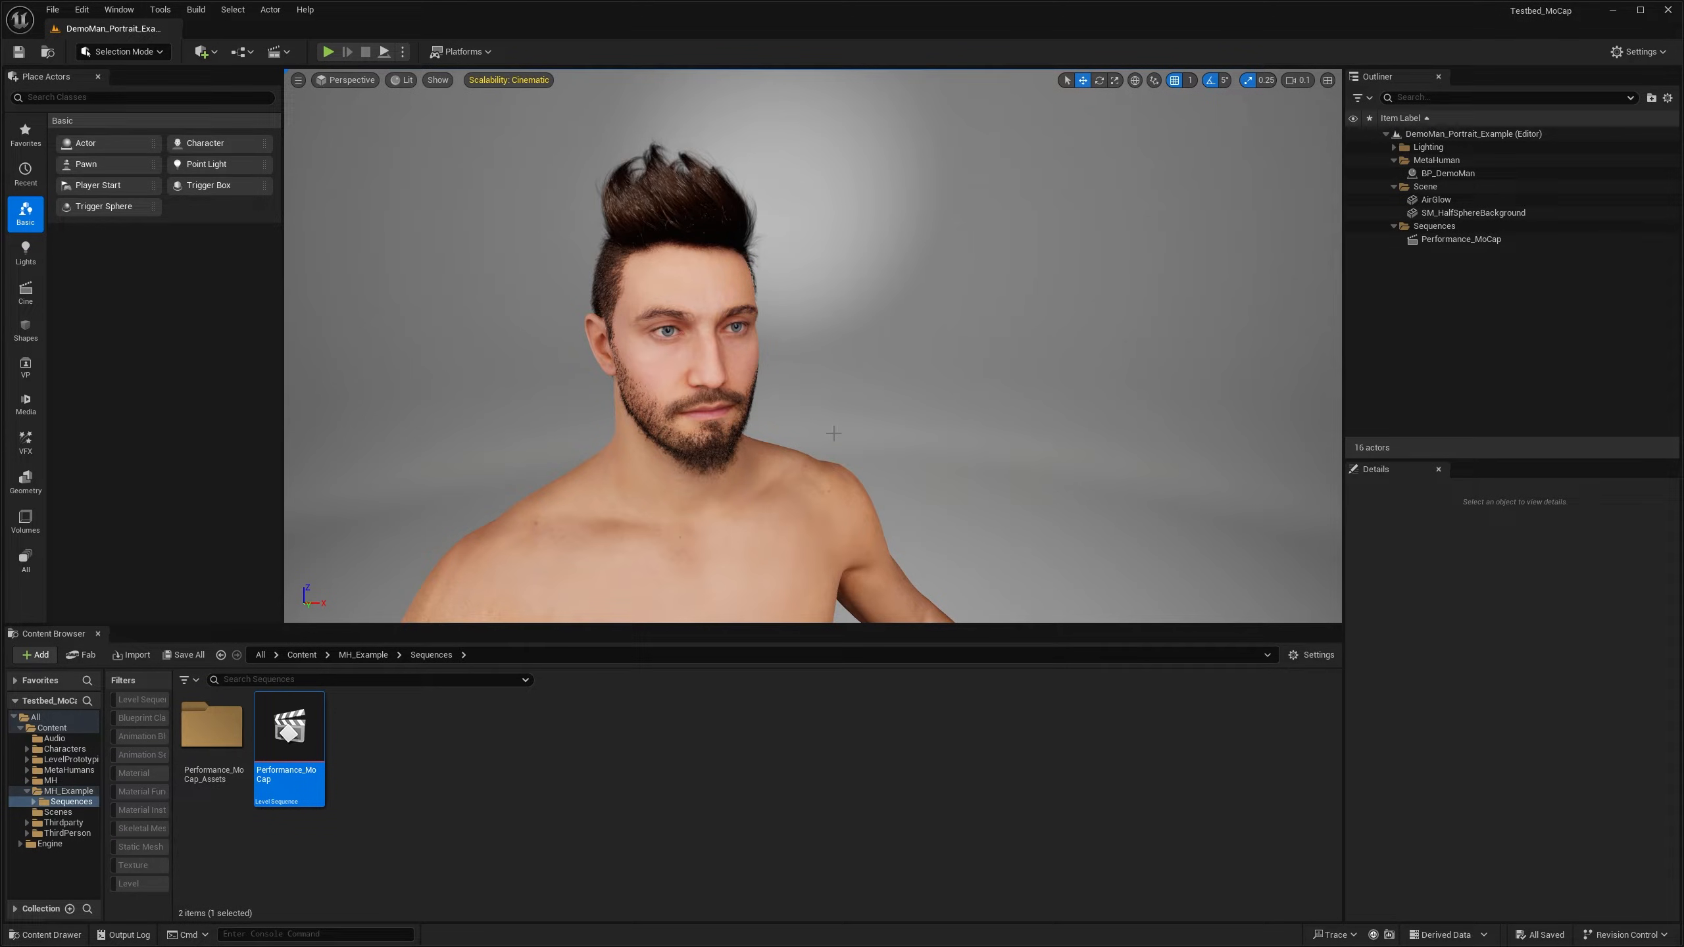
# Step: Open the DemoMan_FaceMesh asset from BP_DemoMan's Face component and switch to its Face_AnimBP animation blueprint
pyautogui.click(760, 362)
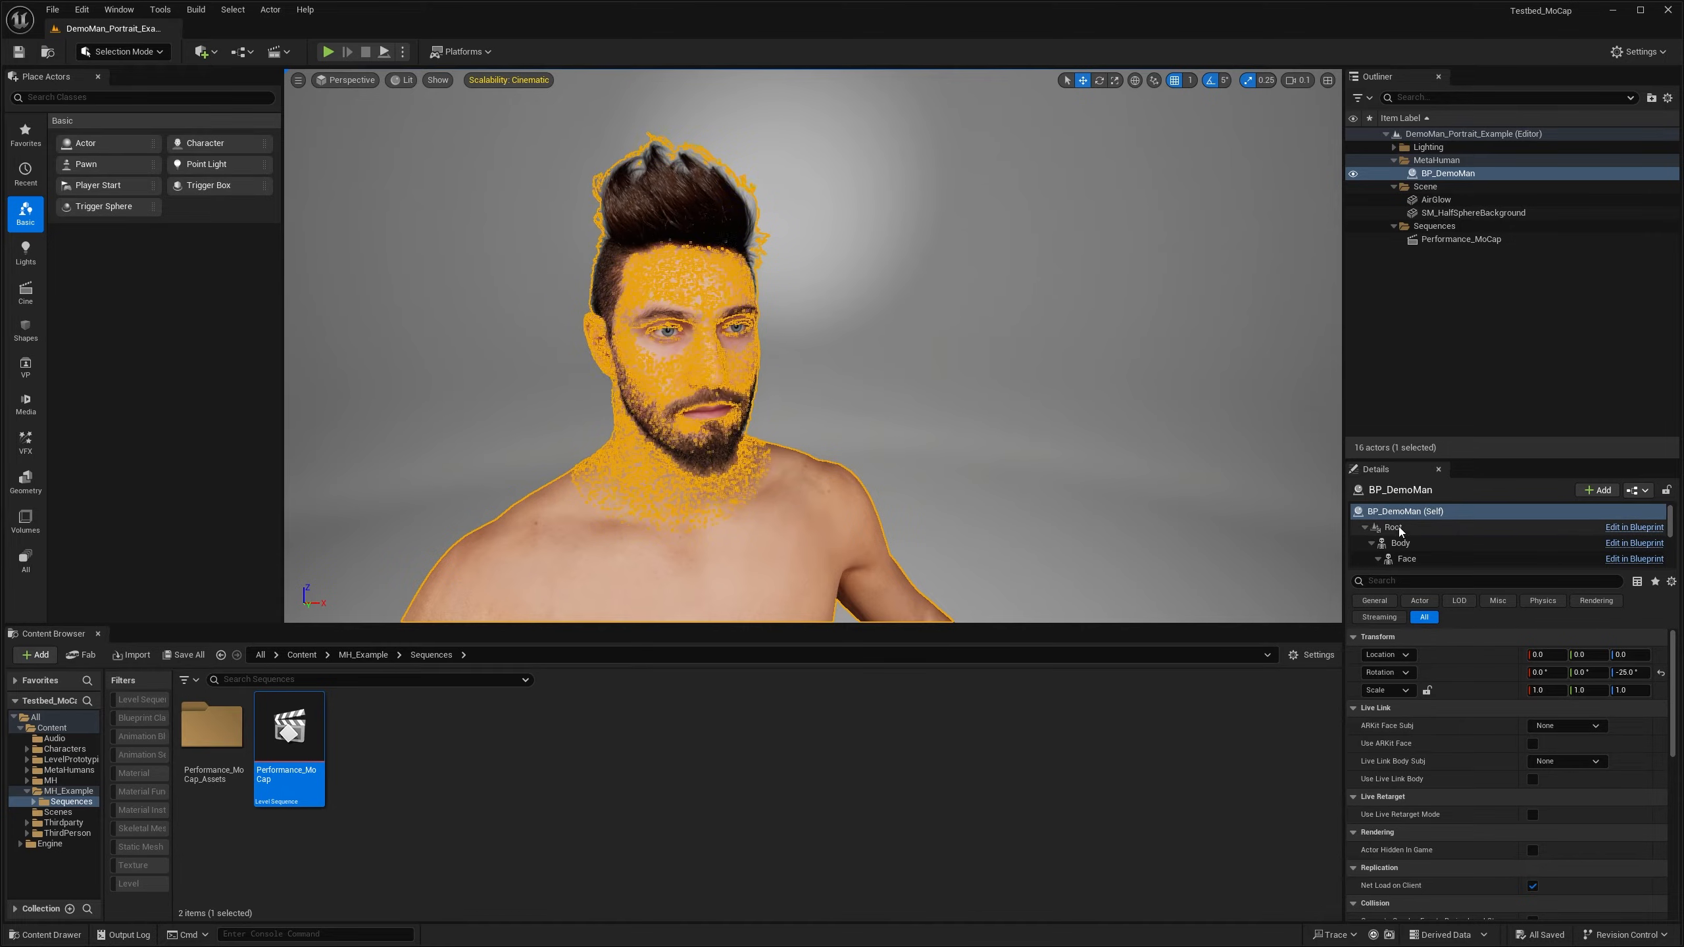
pyautogui.moveTo(1432, 568); pyautogui.dragTo(1432, 616)
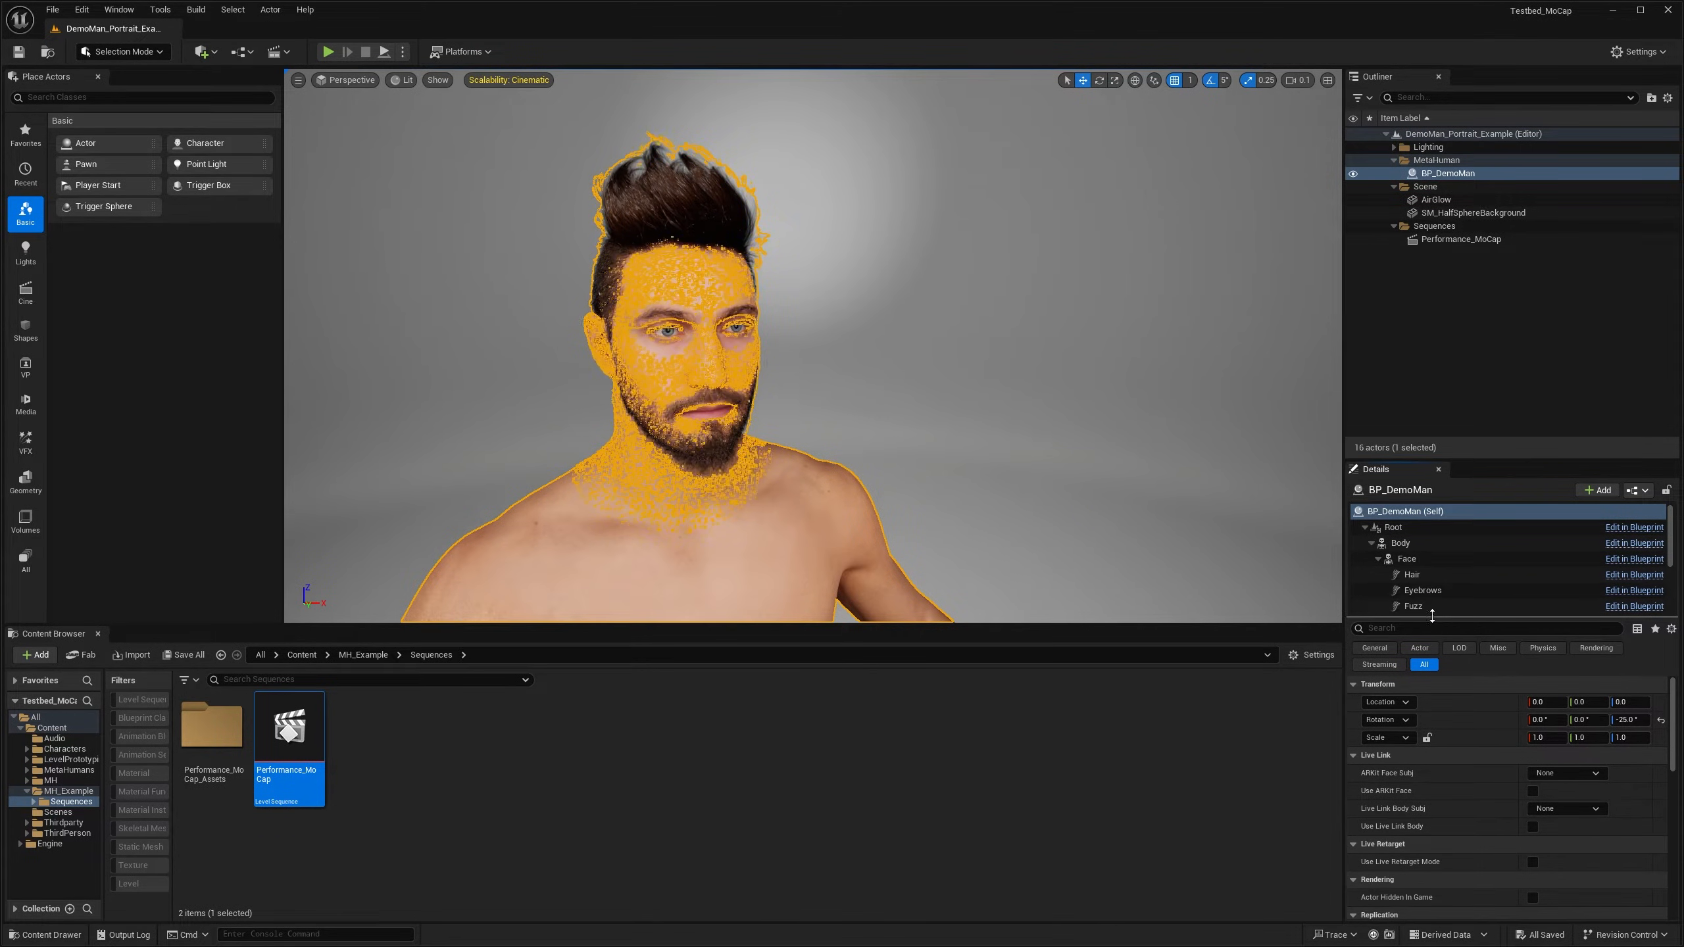
pyautogui.click(1404, 558)
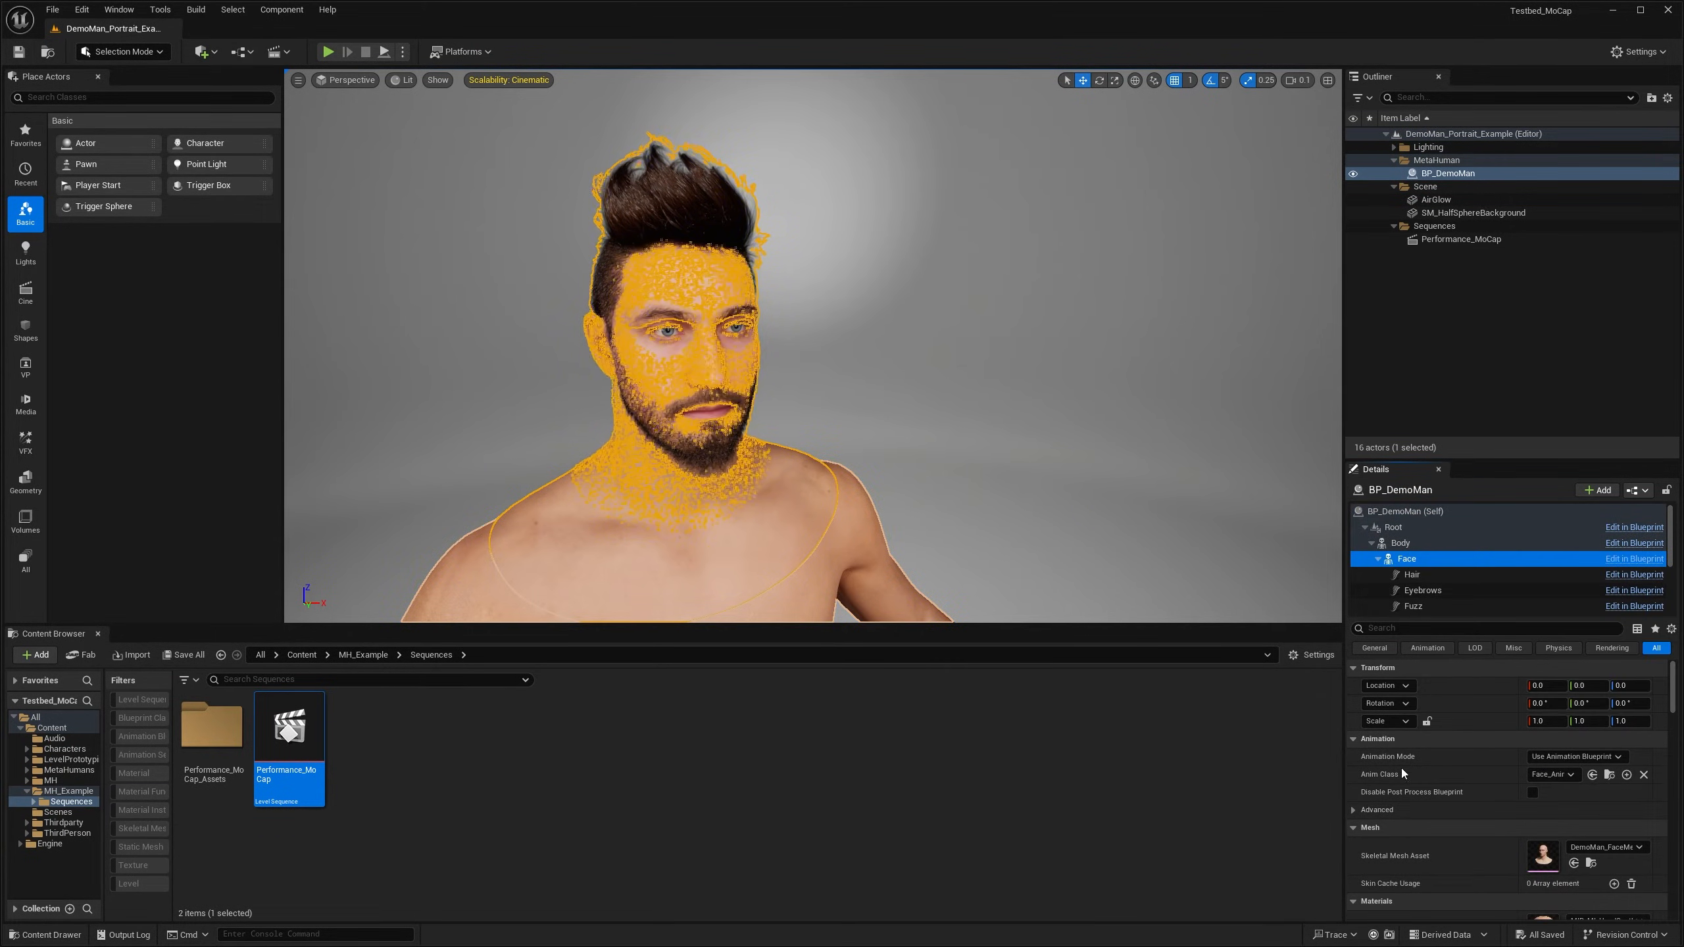
pyautogui.click(1551, 859)
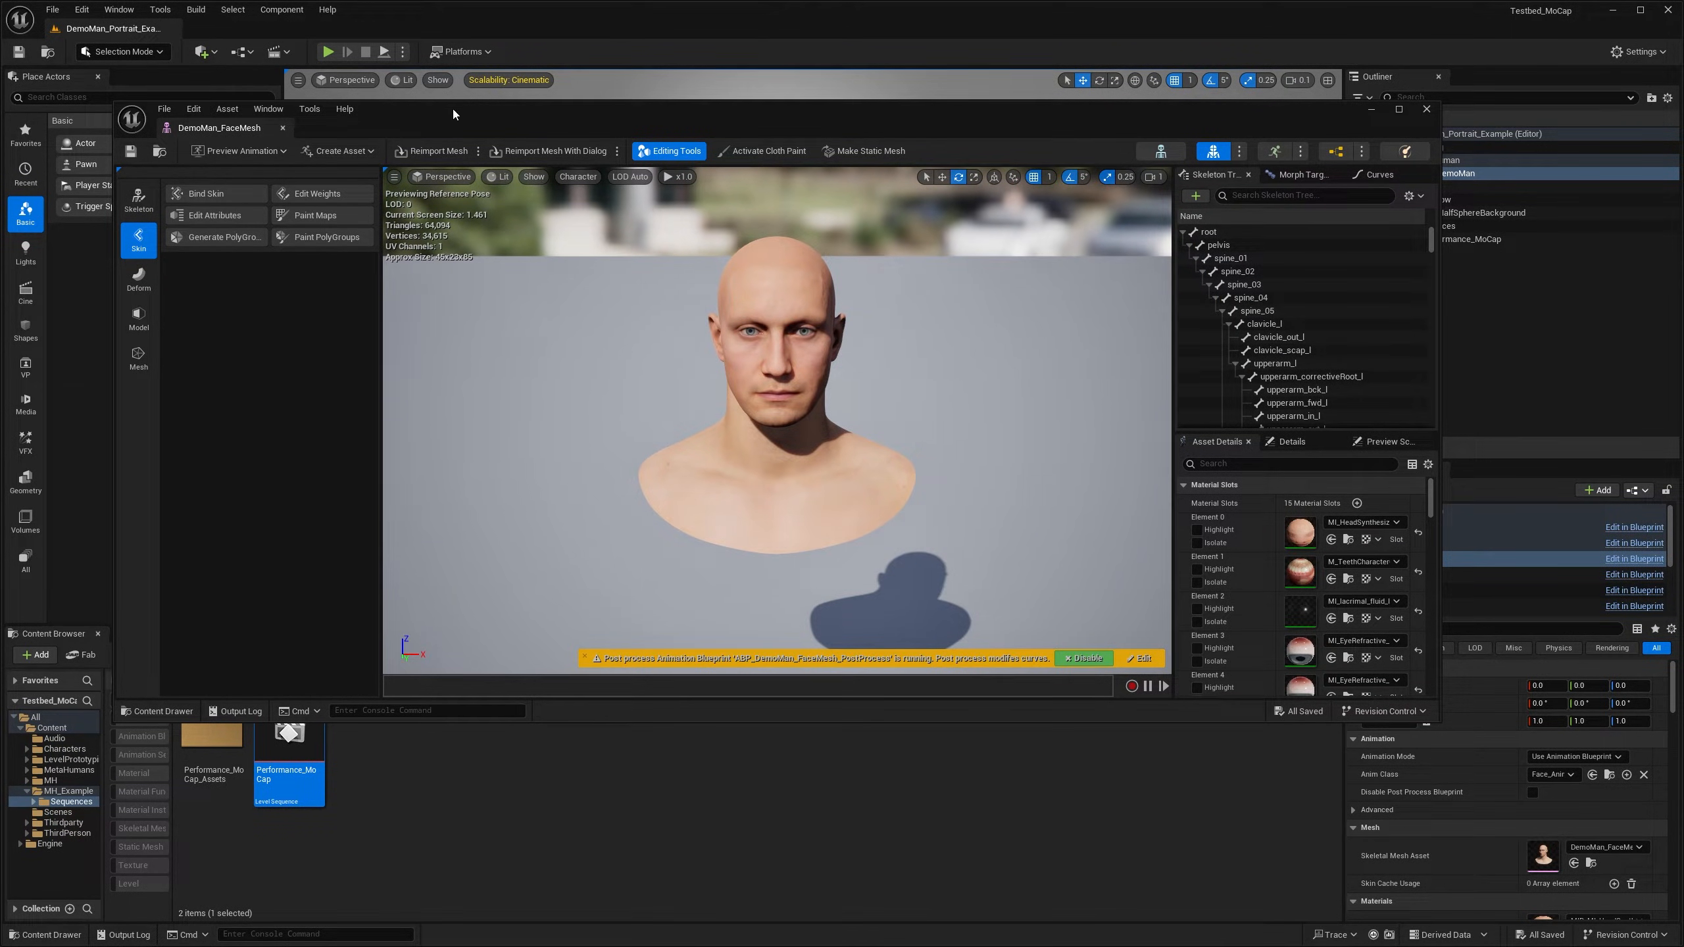
pyautogui.click(1336, 152)
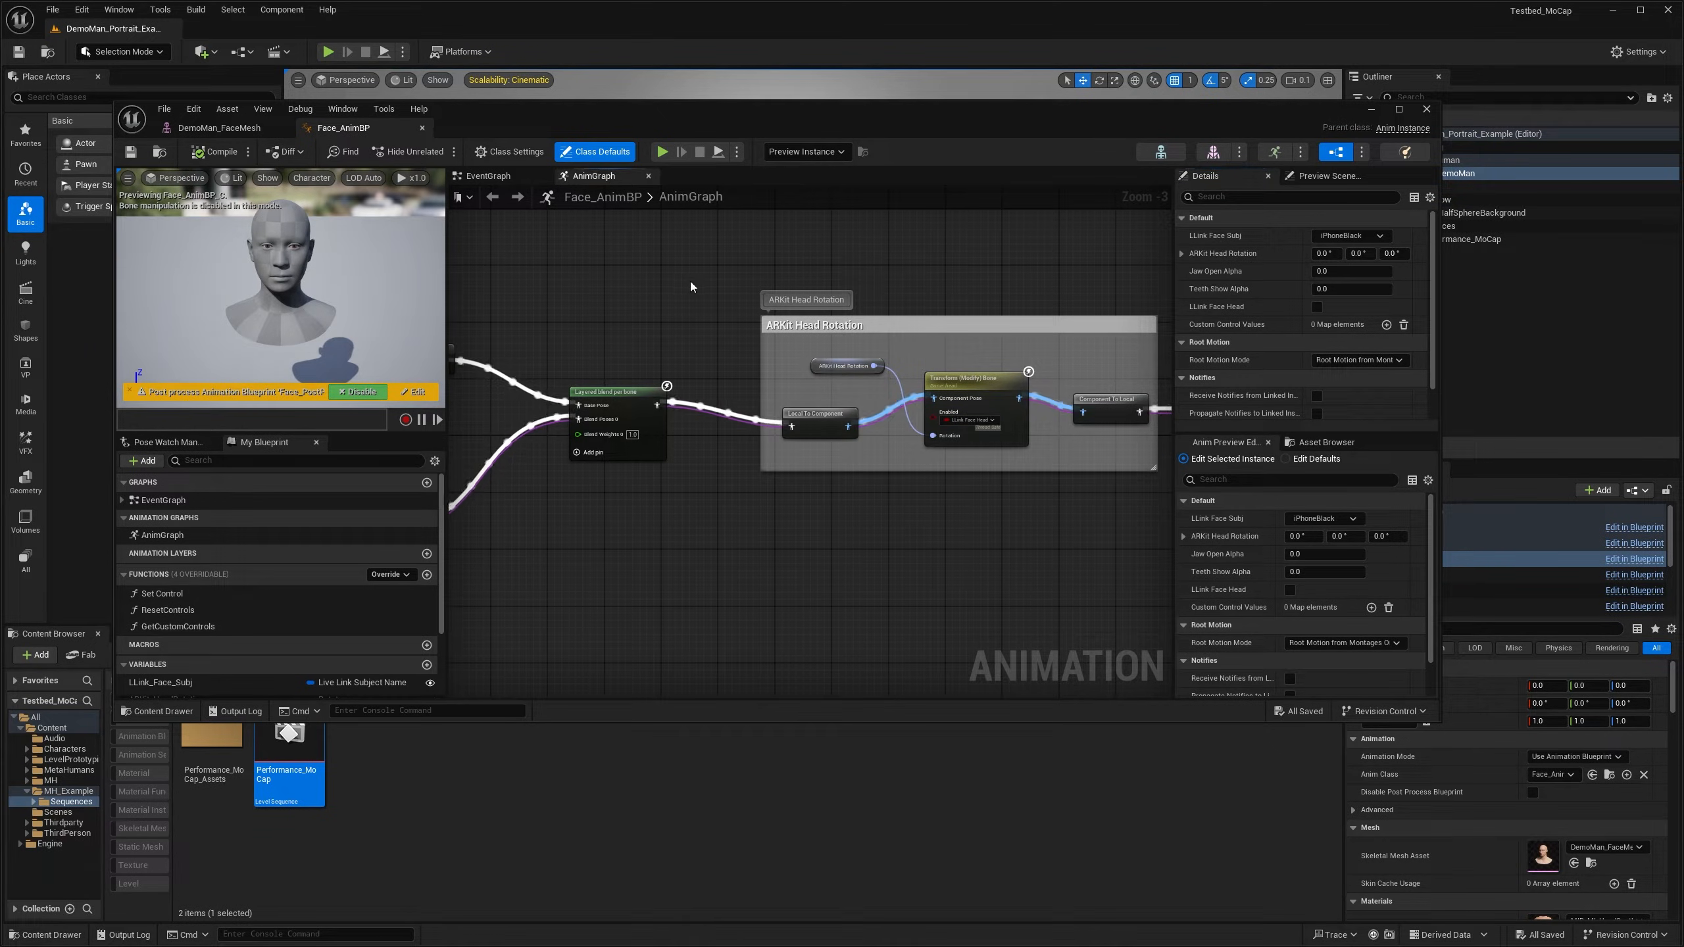
# Step: Examine the Layered blend per bone node's layer setup and branch filter settings in Face_AnimBP's AnimGraph
pyautogui.click(163, 536)
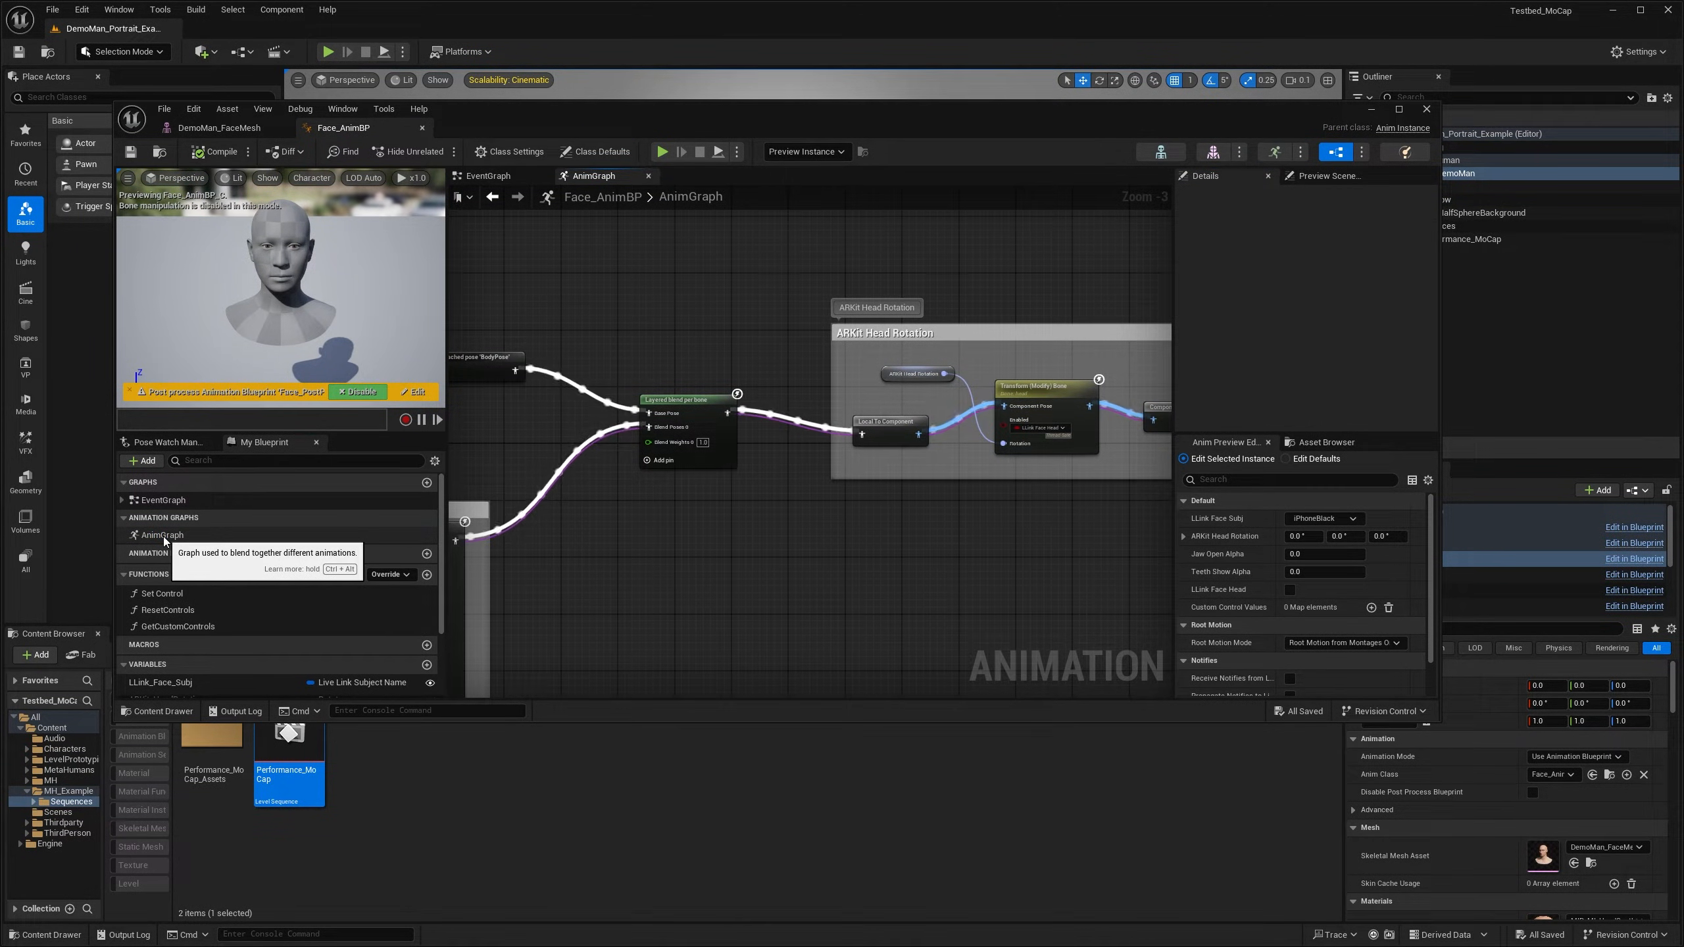
pyautogui.scroll(-4, 511, 342)
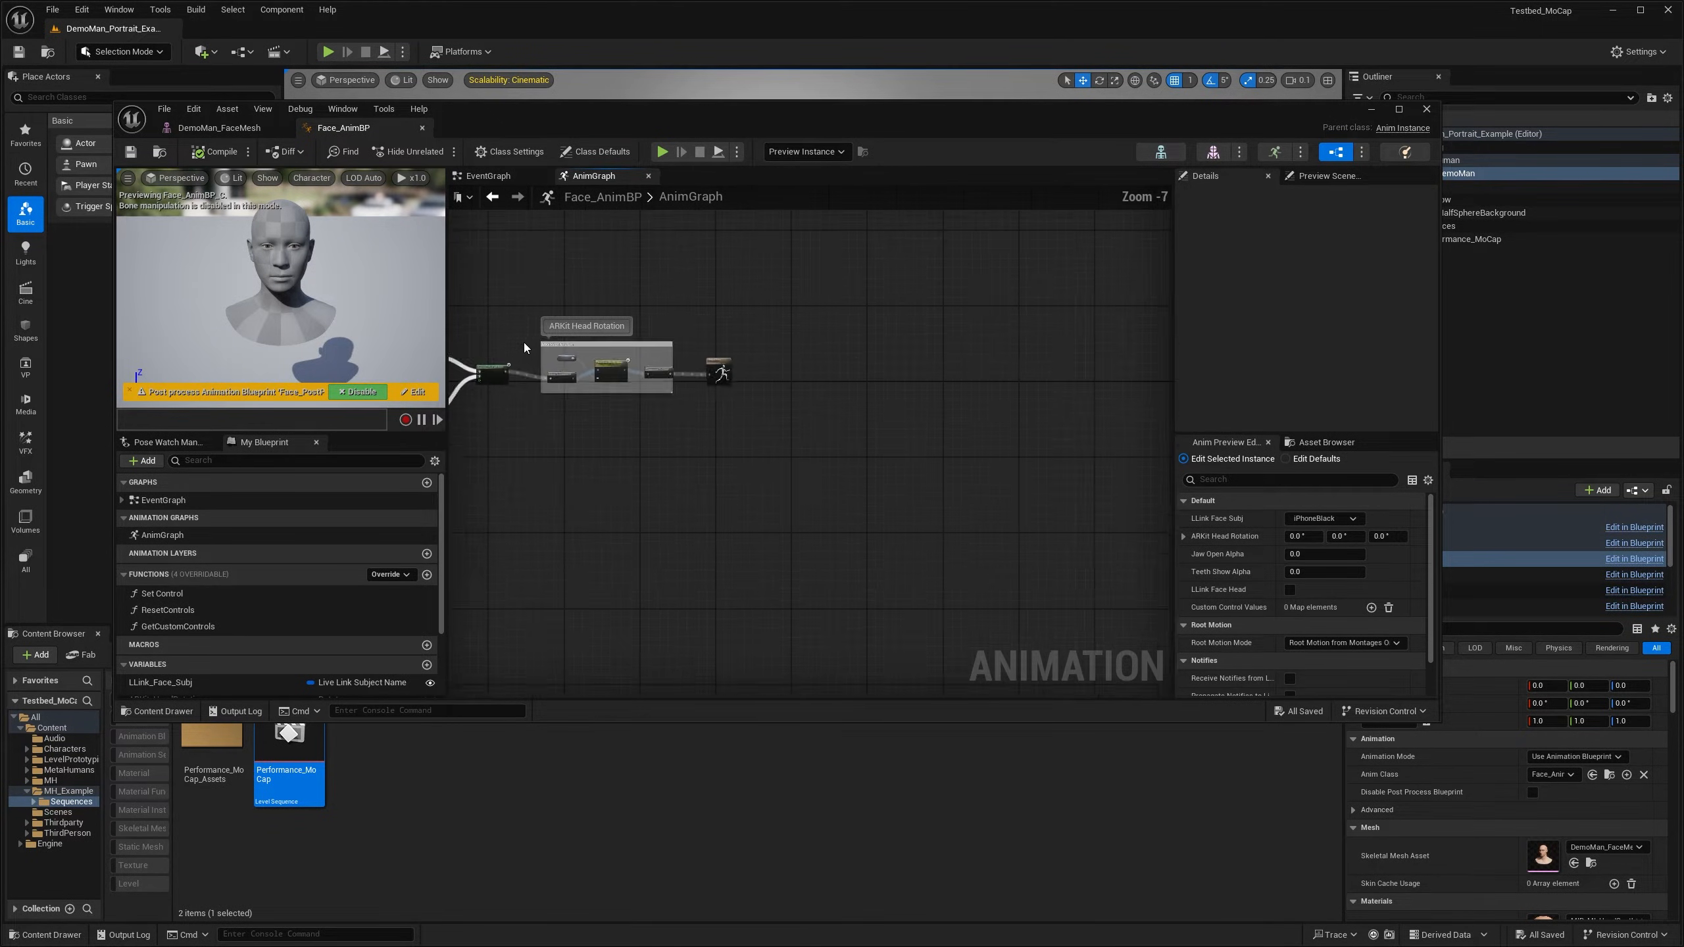
pyautogui.scroll(-1, 524, 347)
pyautogui.moveTo(524, 338); pyautogui.dragTo(622, 317, button='right')
pyautogui.scroll(8, 600, 353)
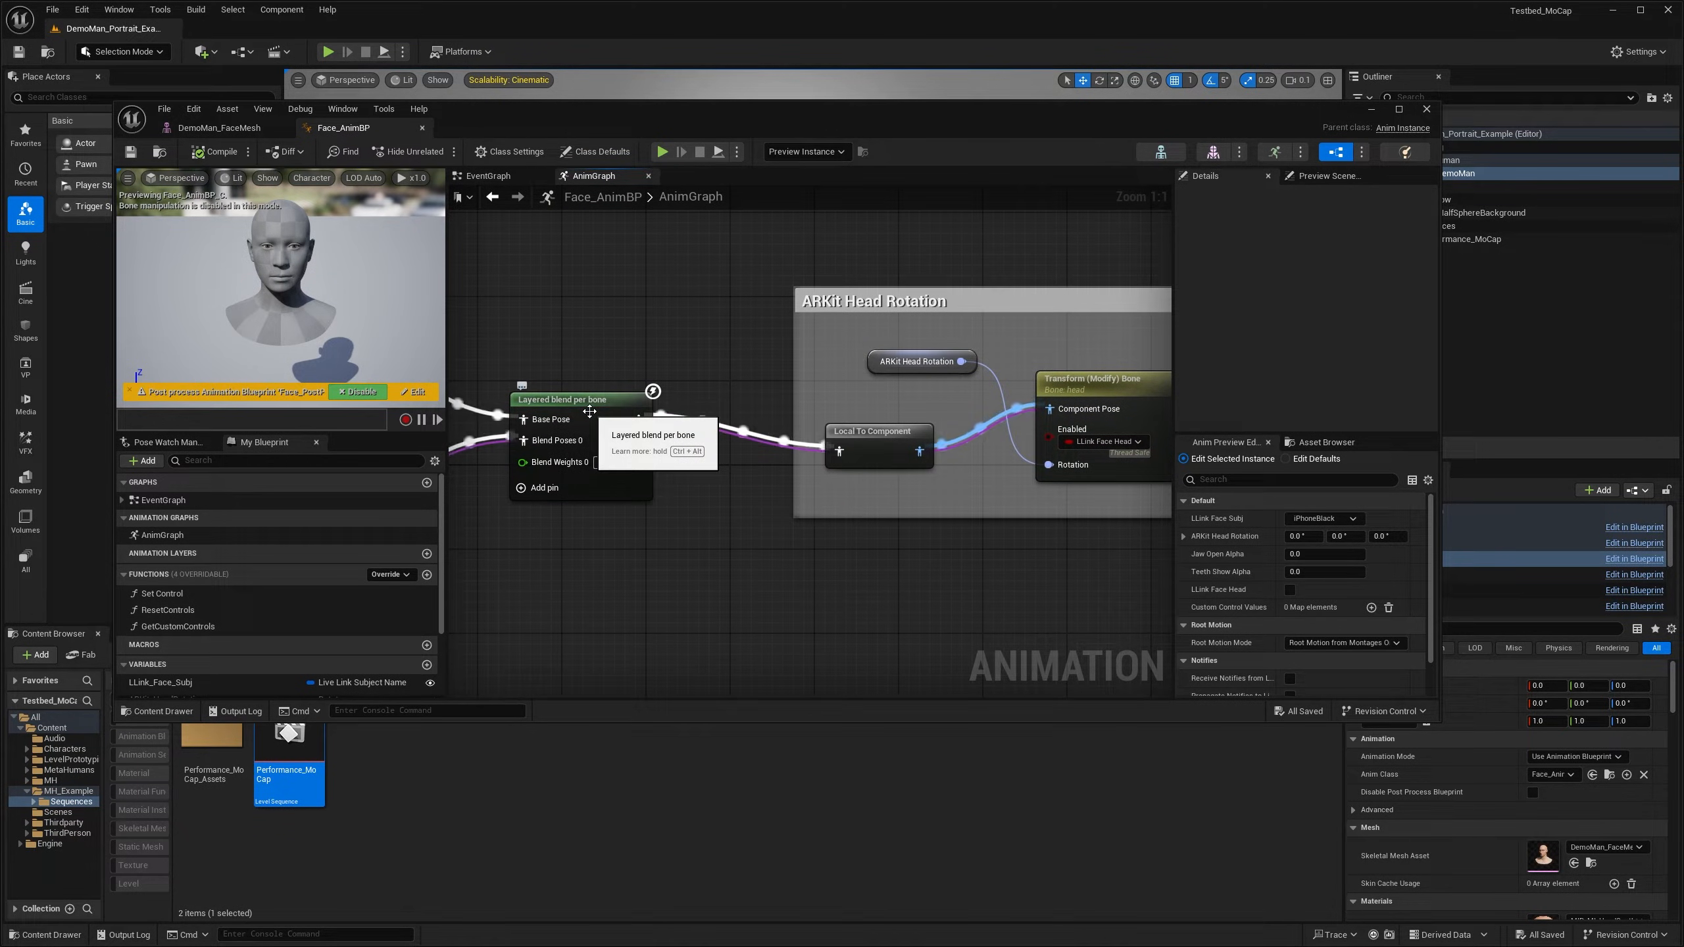
pyautogui.click(588, 411)
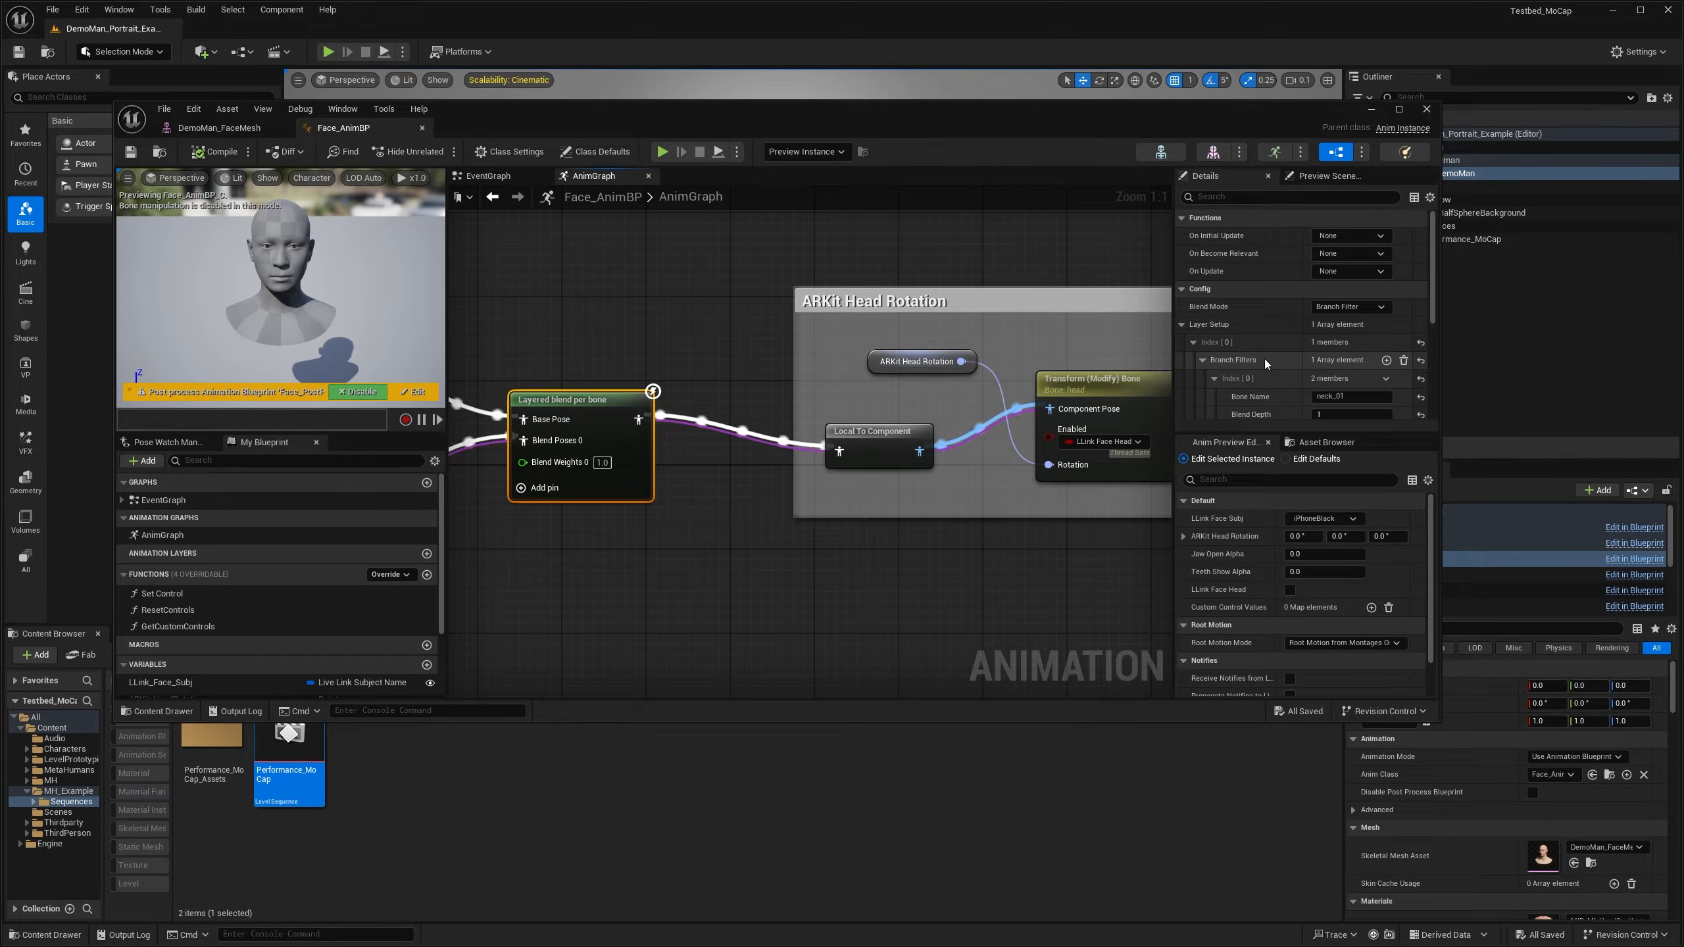
# Step: Replace the Layered blend per bone node's branch filter with a new one for bone neck_01 at blend depth 1
pyautogui.click(1403, 361)
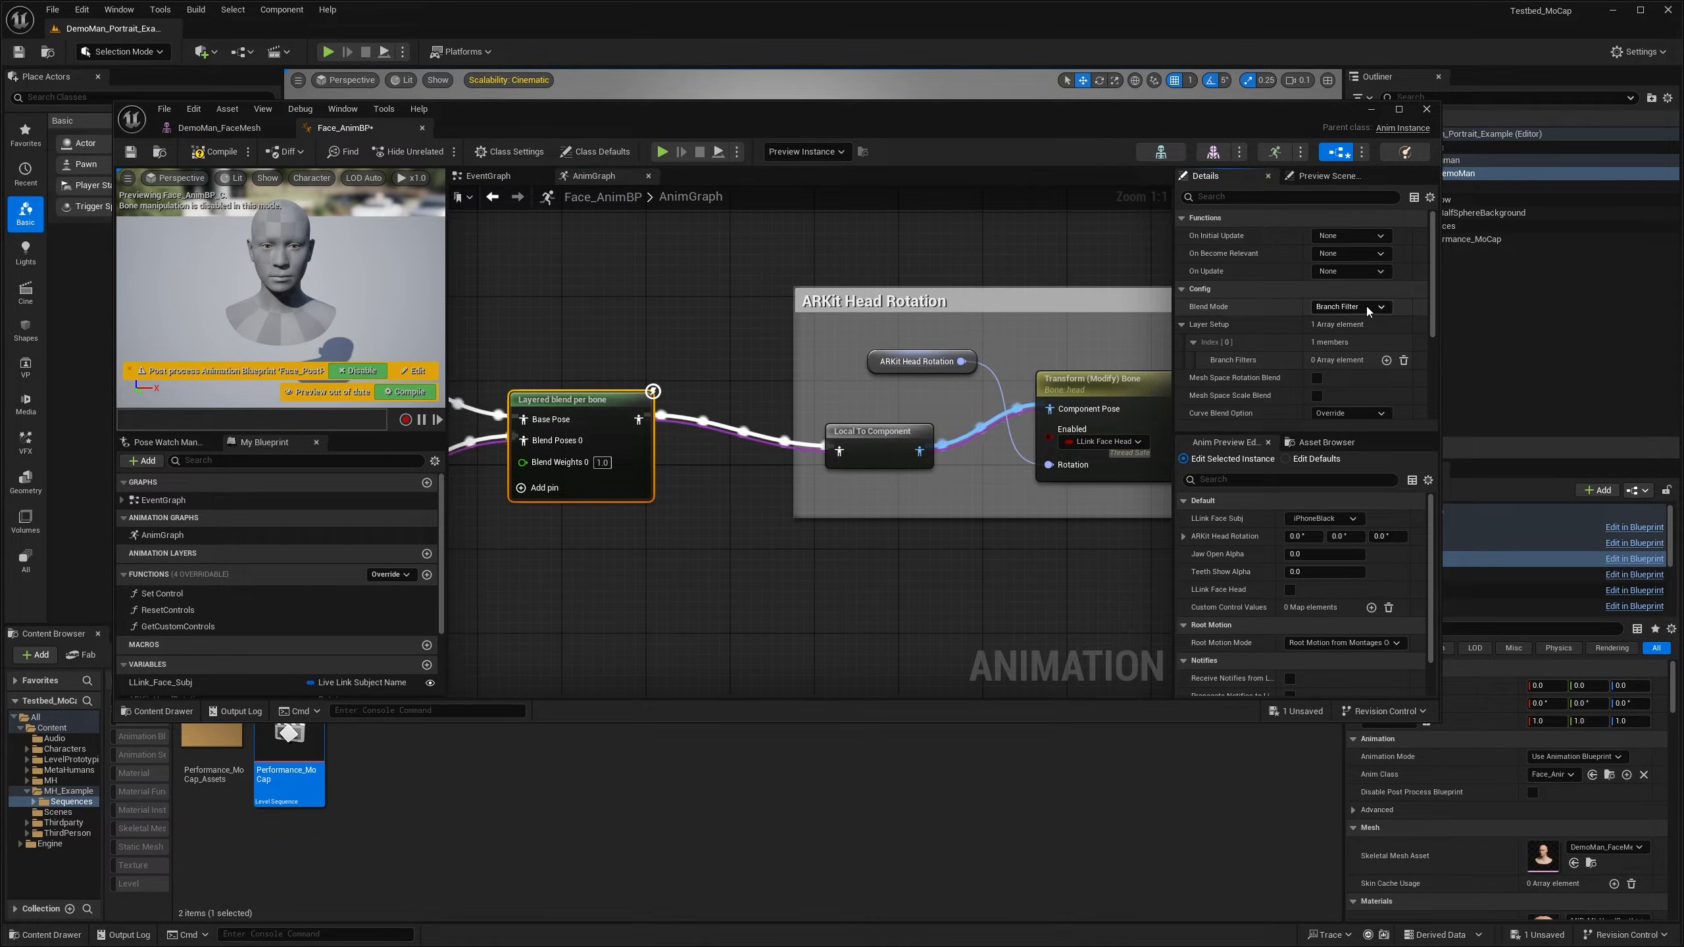
pyautogui.click(1385, 360)
pyautogui.click(1213, 378)
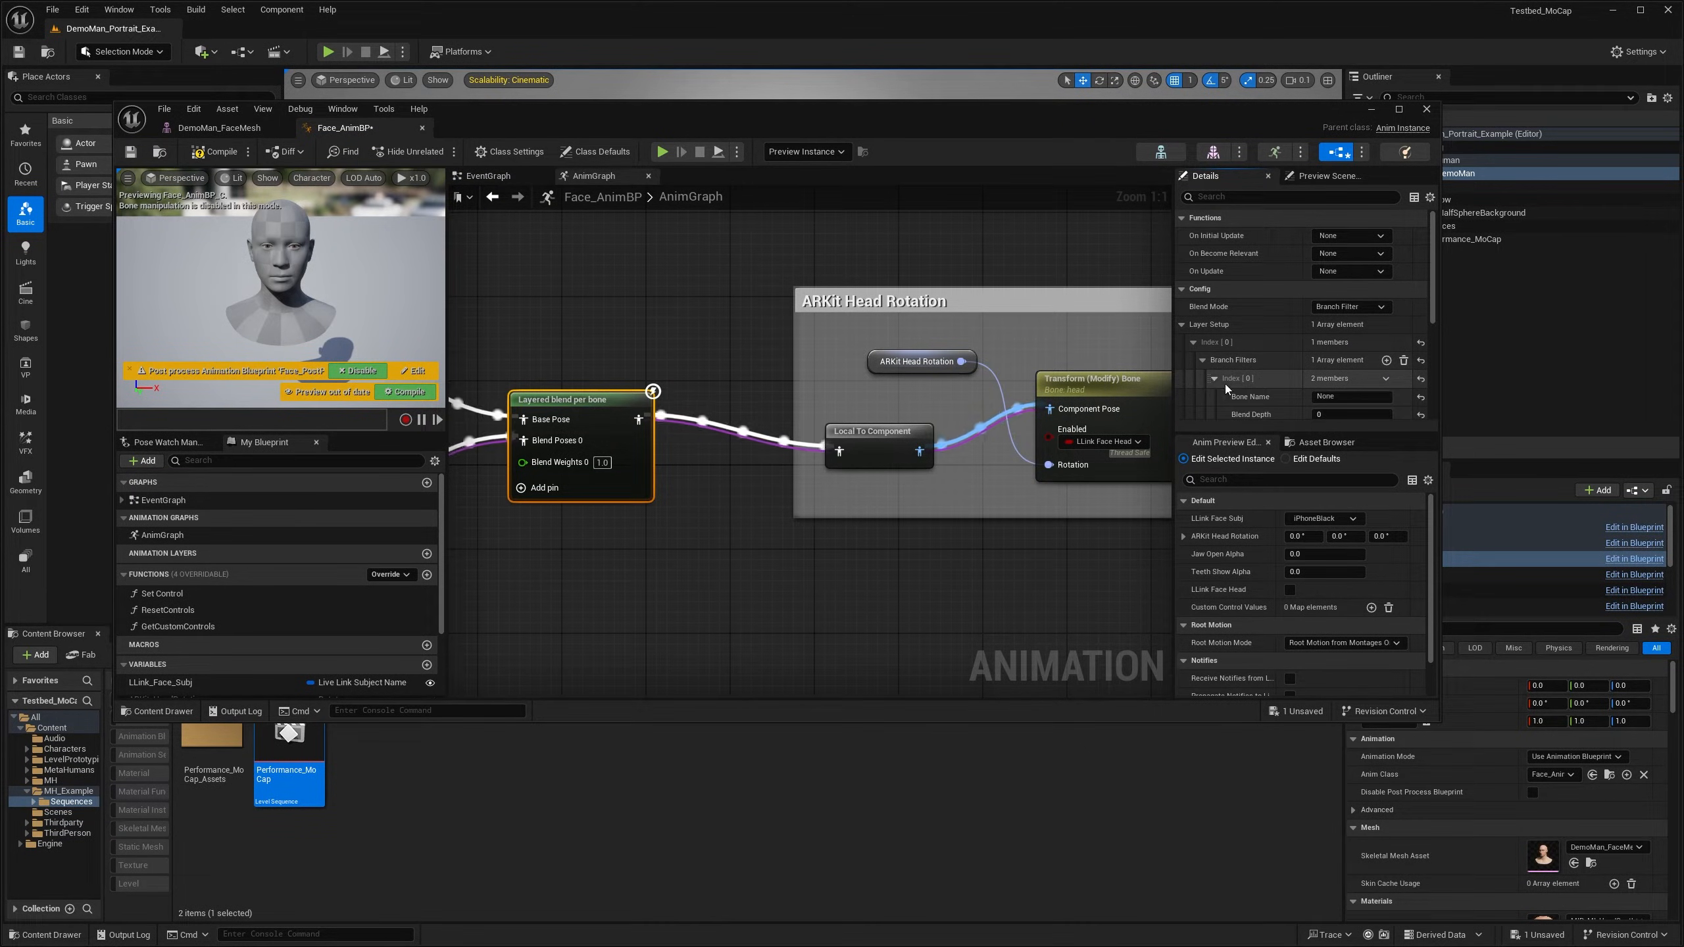
pyautogui.click(1340, 401)
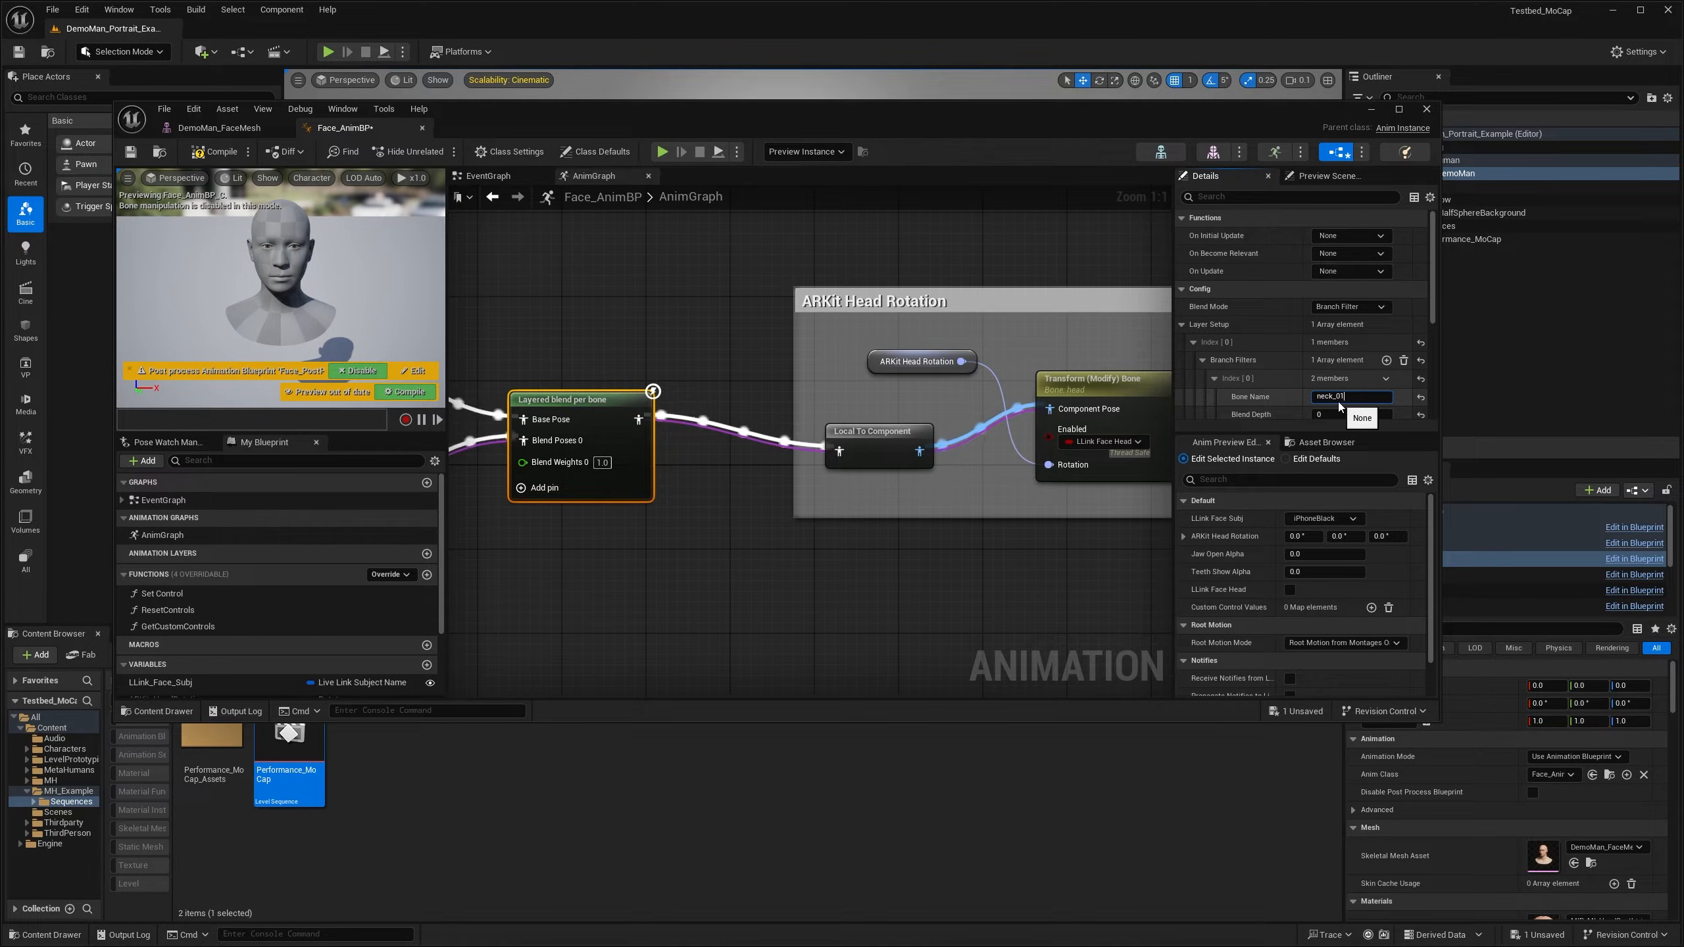
pyautogui.scroll(-1, 1283, 397)
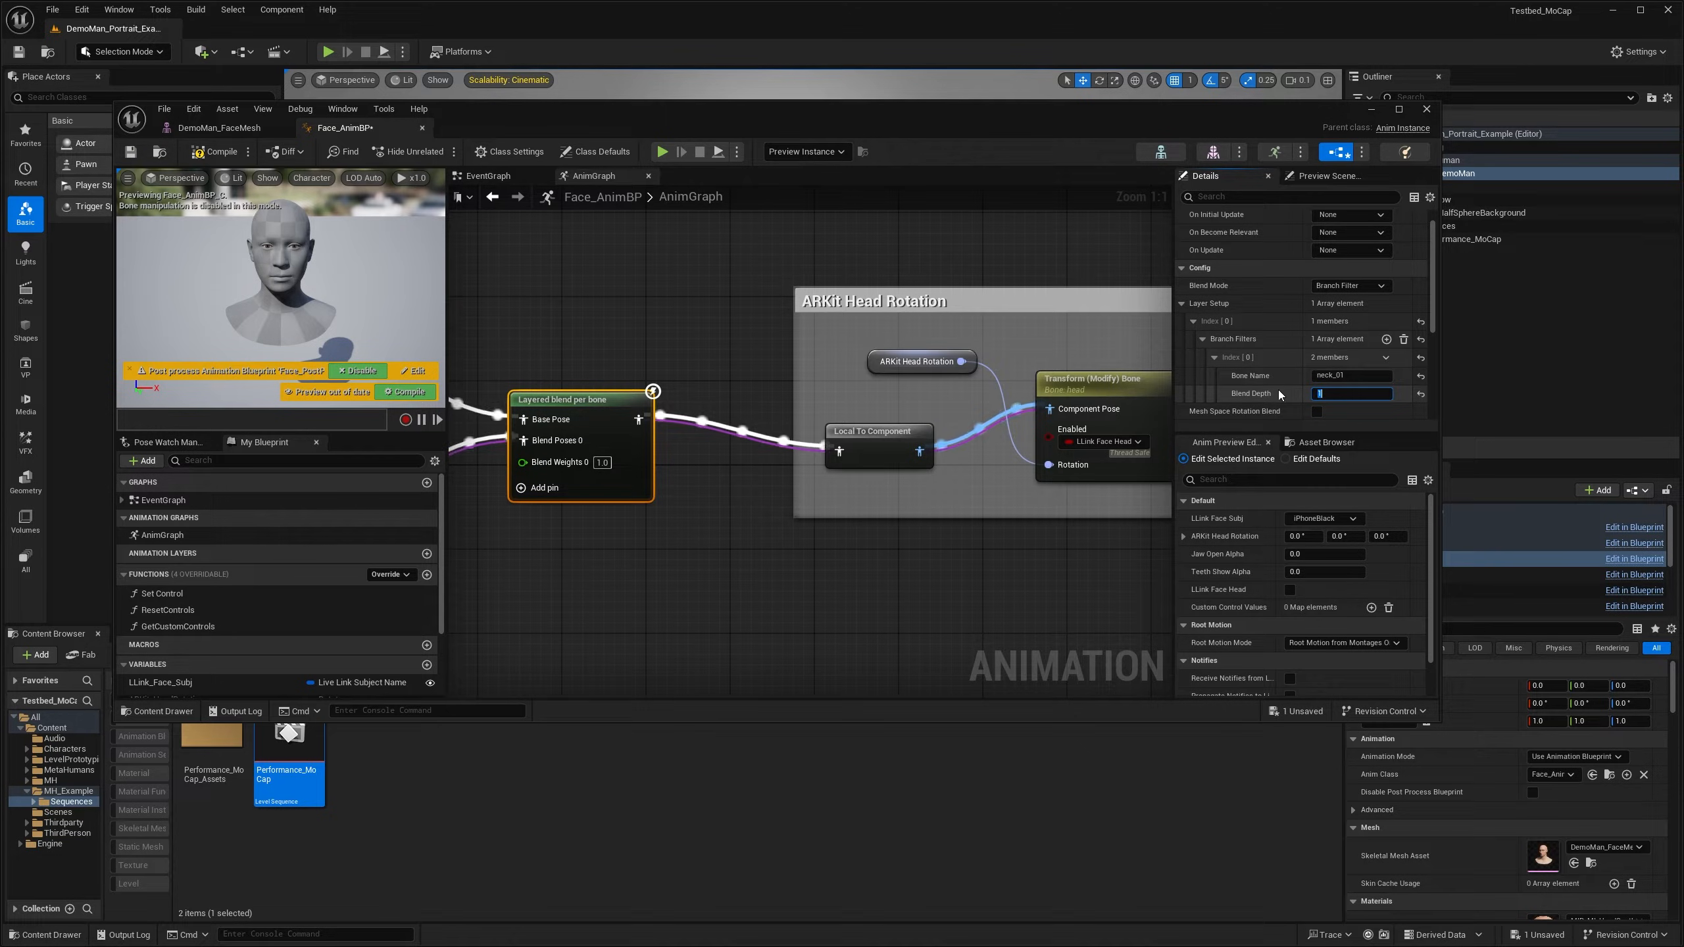
pyautogui.click(780, 273)
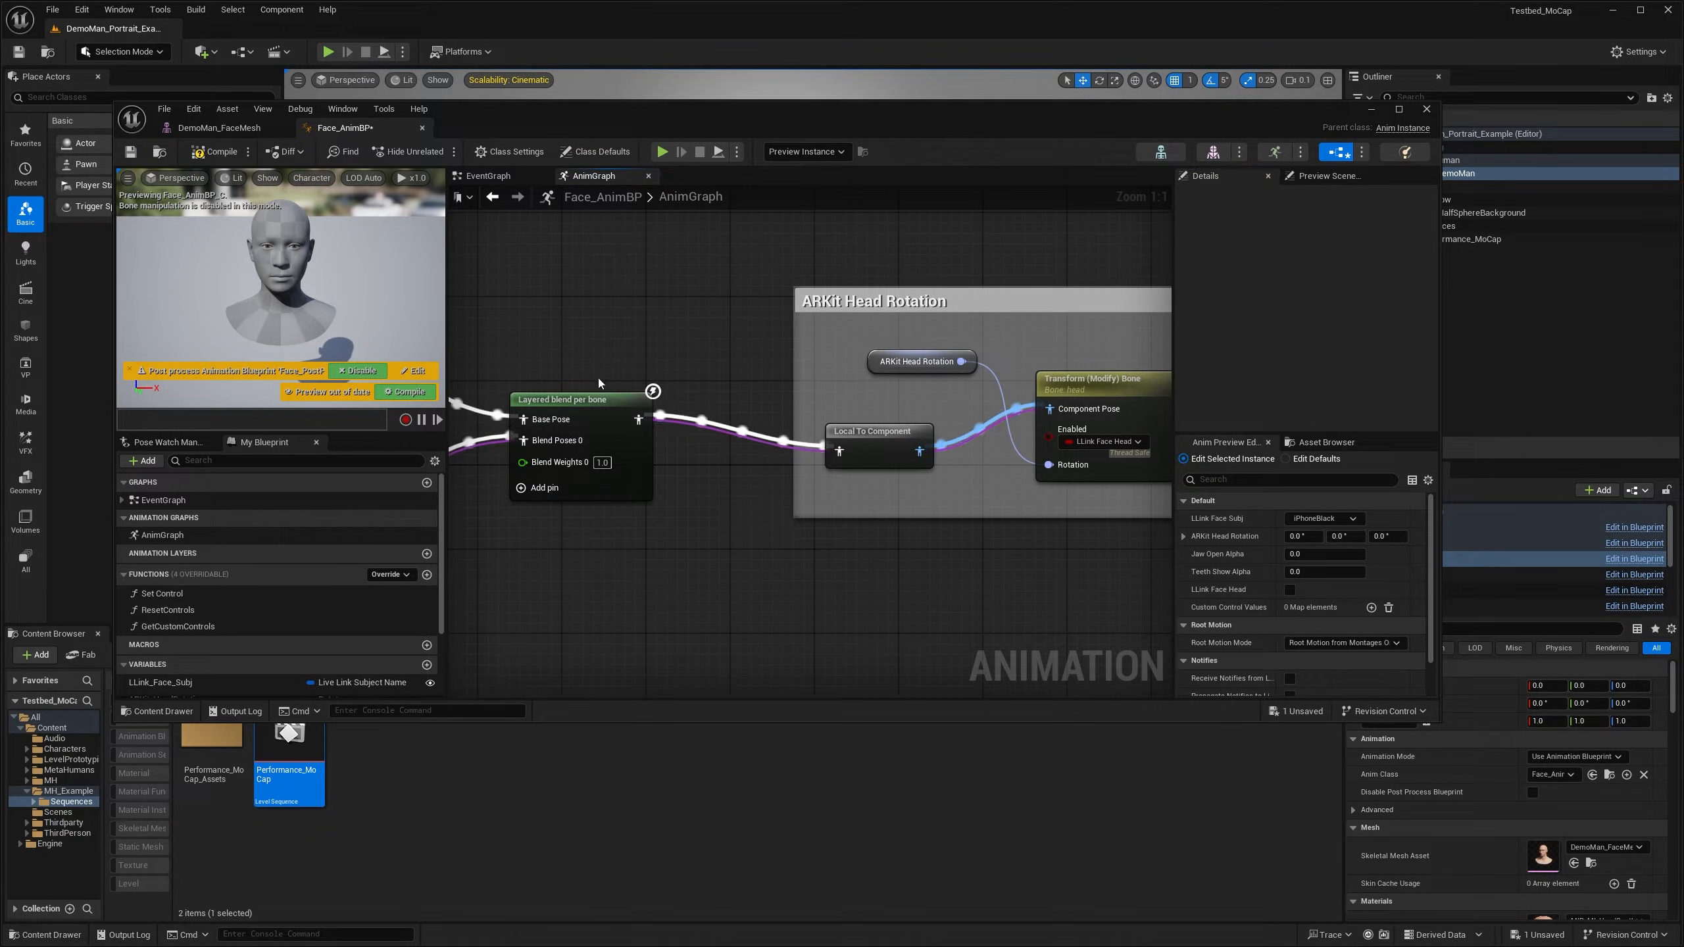
# Step: Check the node's new branch filter, and save and compile Face_AnimBP
pyautogui.click(578, 399)
pyautogui.click(131, 152)
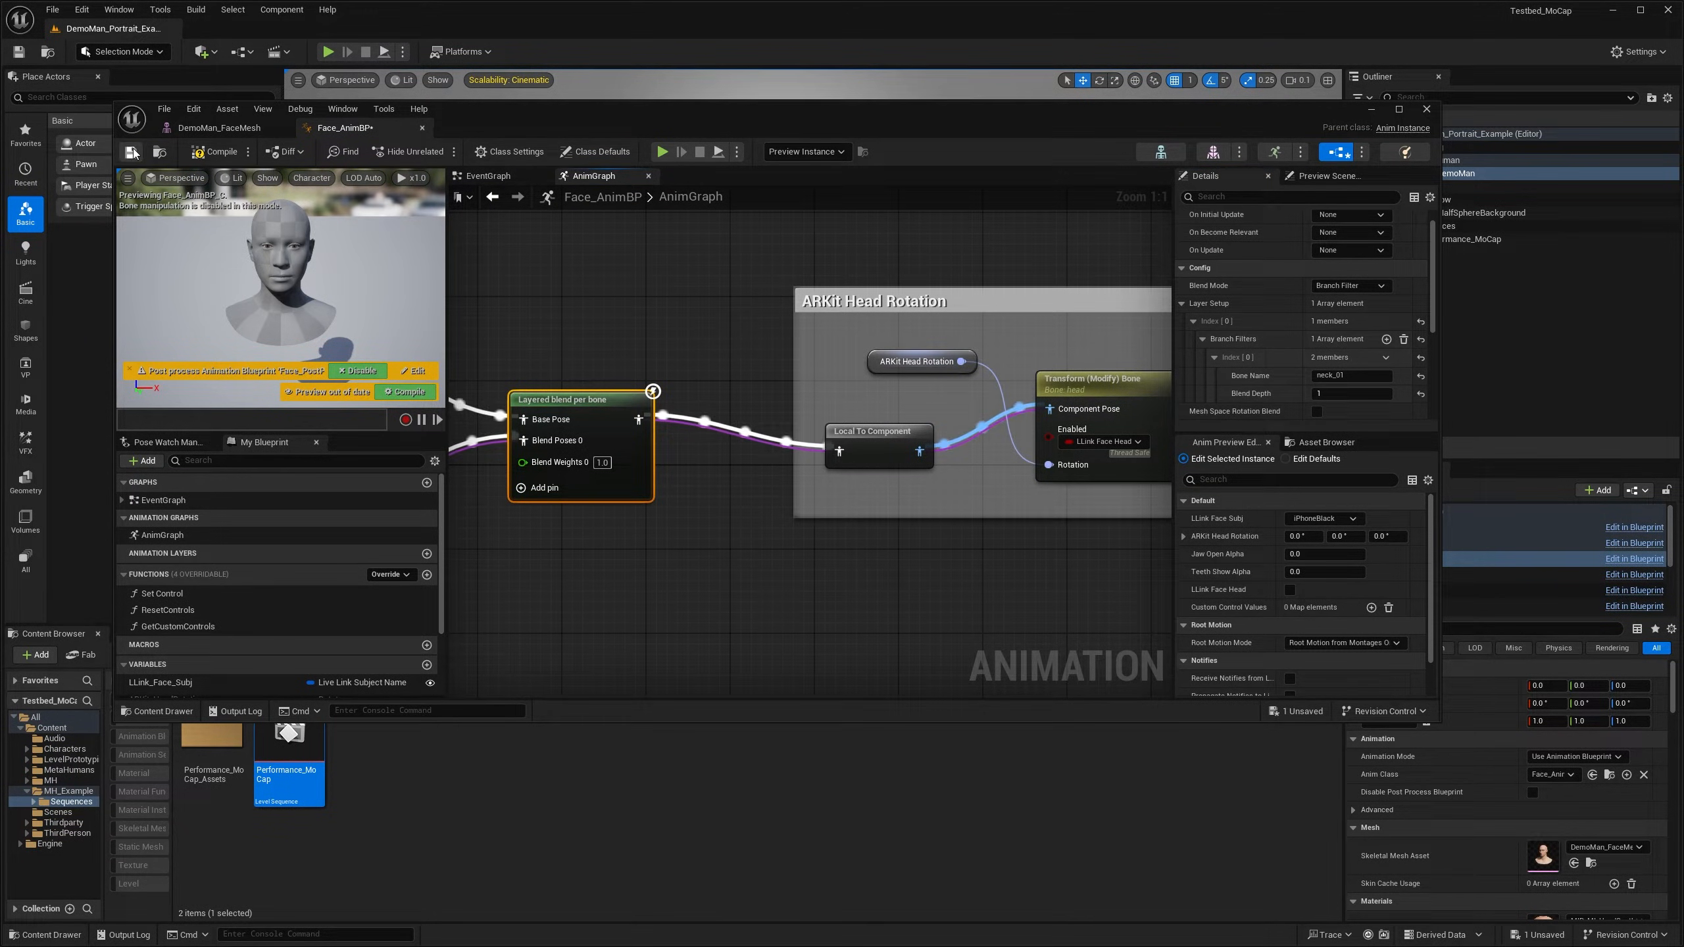
pyautogui.click(197, 157)
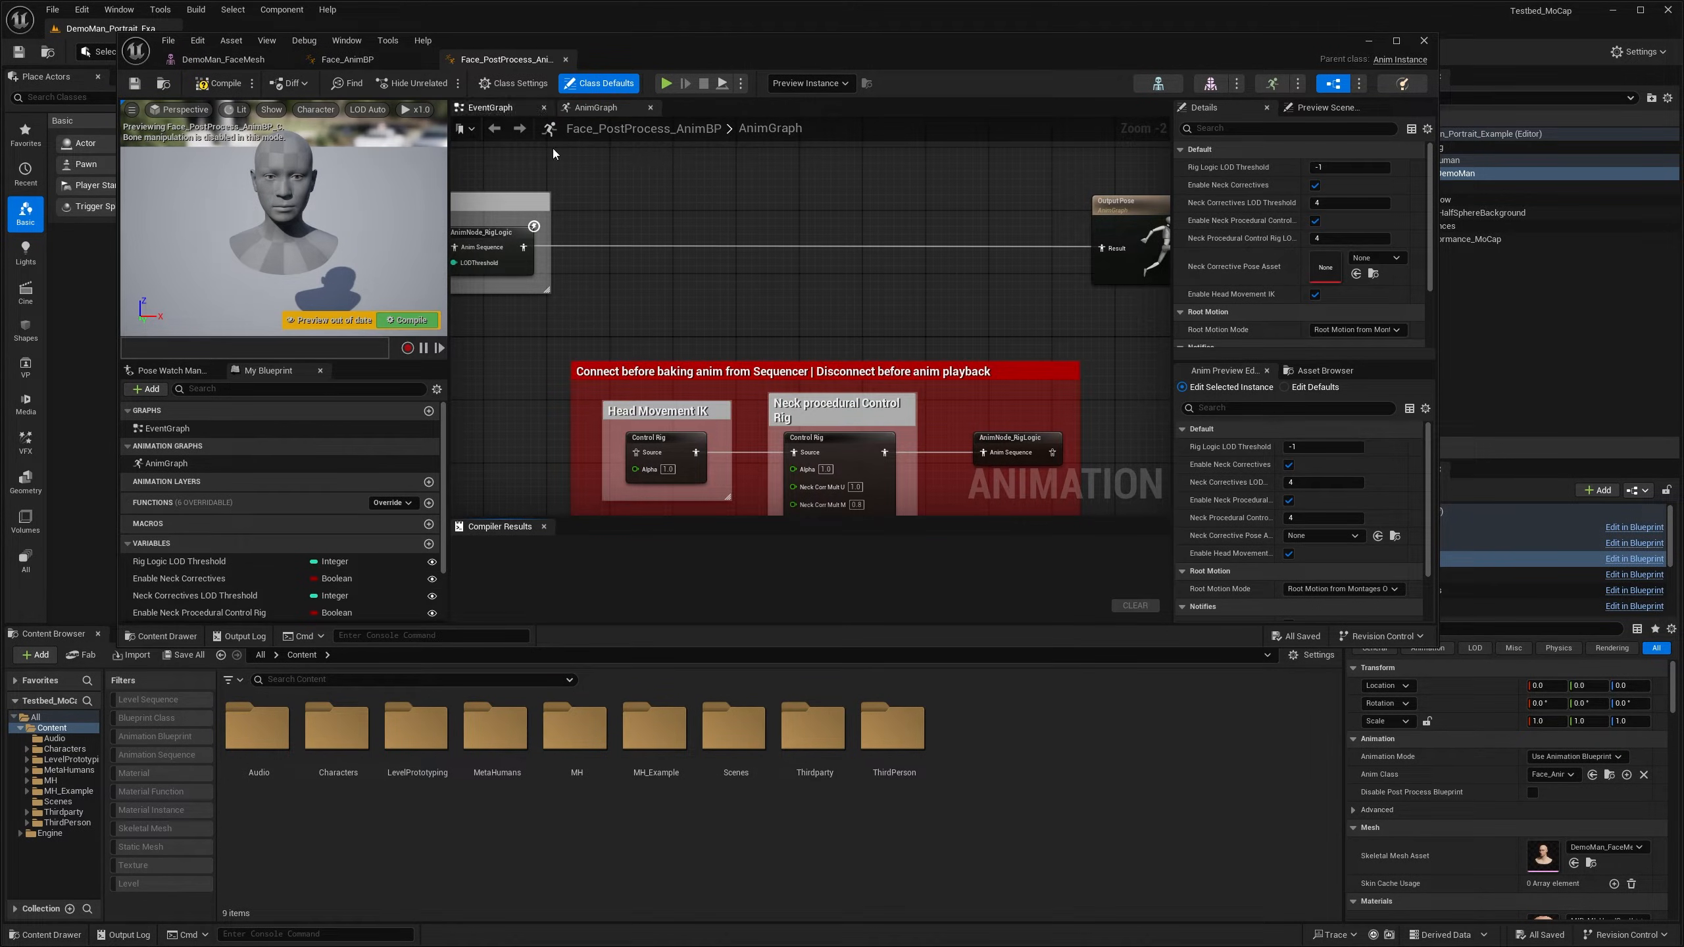
# Step: Examine the Rig Logic group, its link to Output Pose and the red disconnected control rig group in Face_PostProcess_AnimBP's AnimGraph
pyautogui.moveTo(703, 314); pyautogui.dragTo(684, 253, button='right')
pyautogui.scroll(-1, 684, 253)
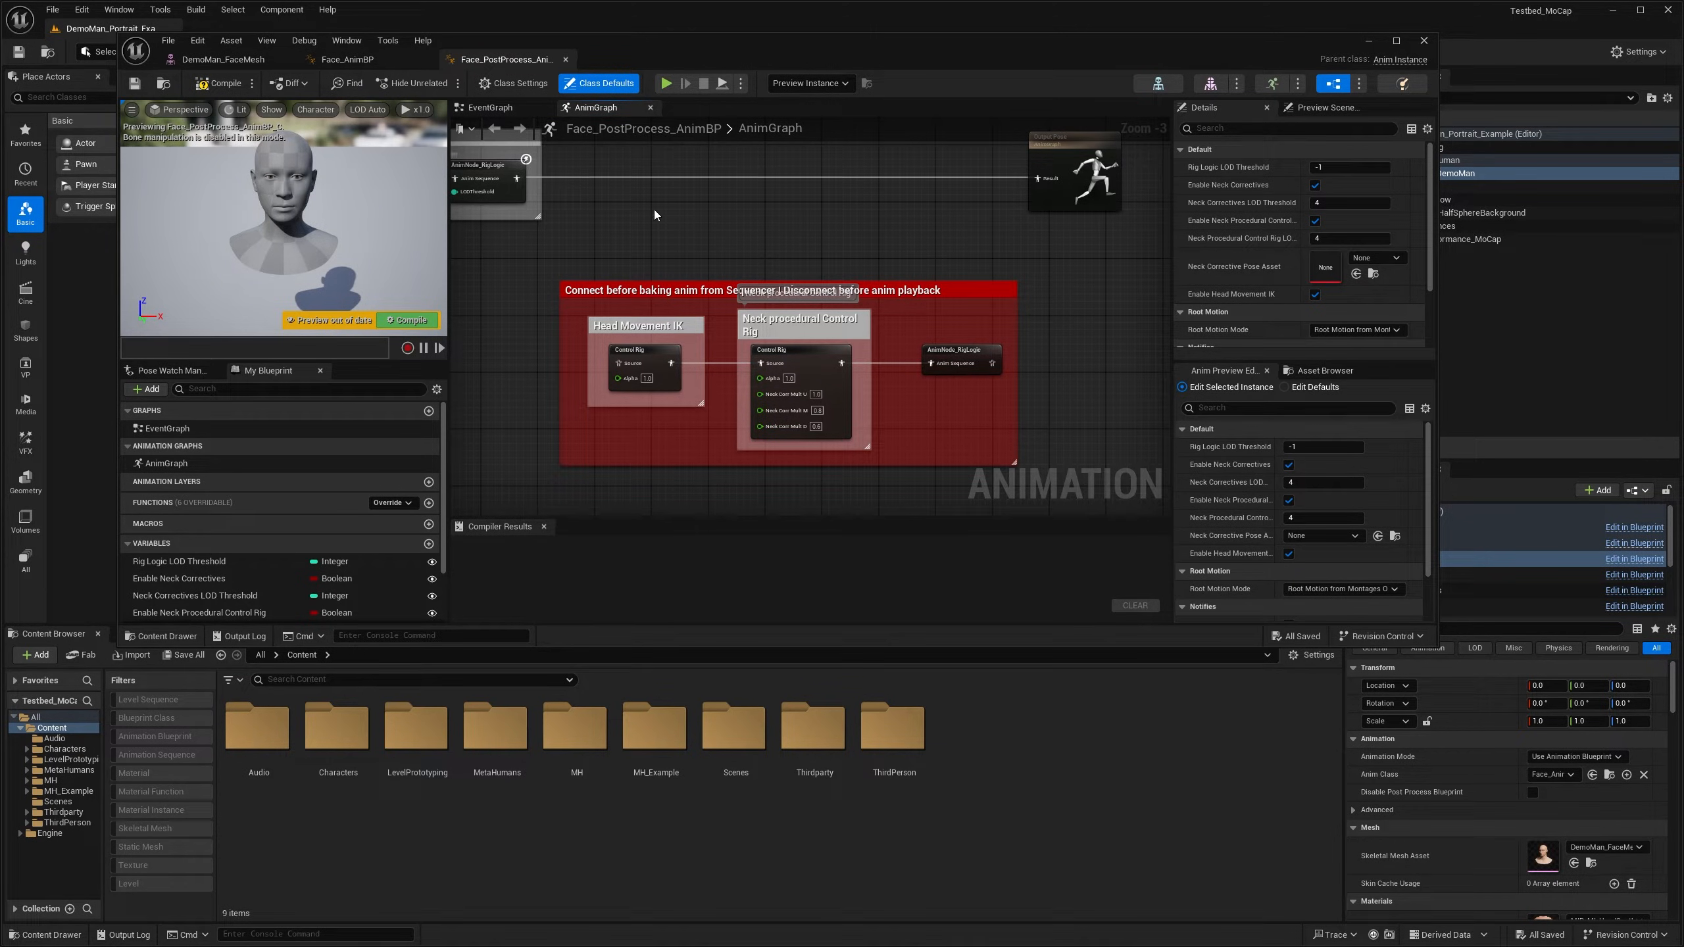
pyautogui.moveTo(1008, 198); pyautogui.dragTo(1016, 240, button='right')
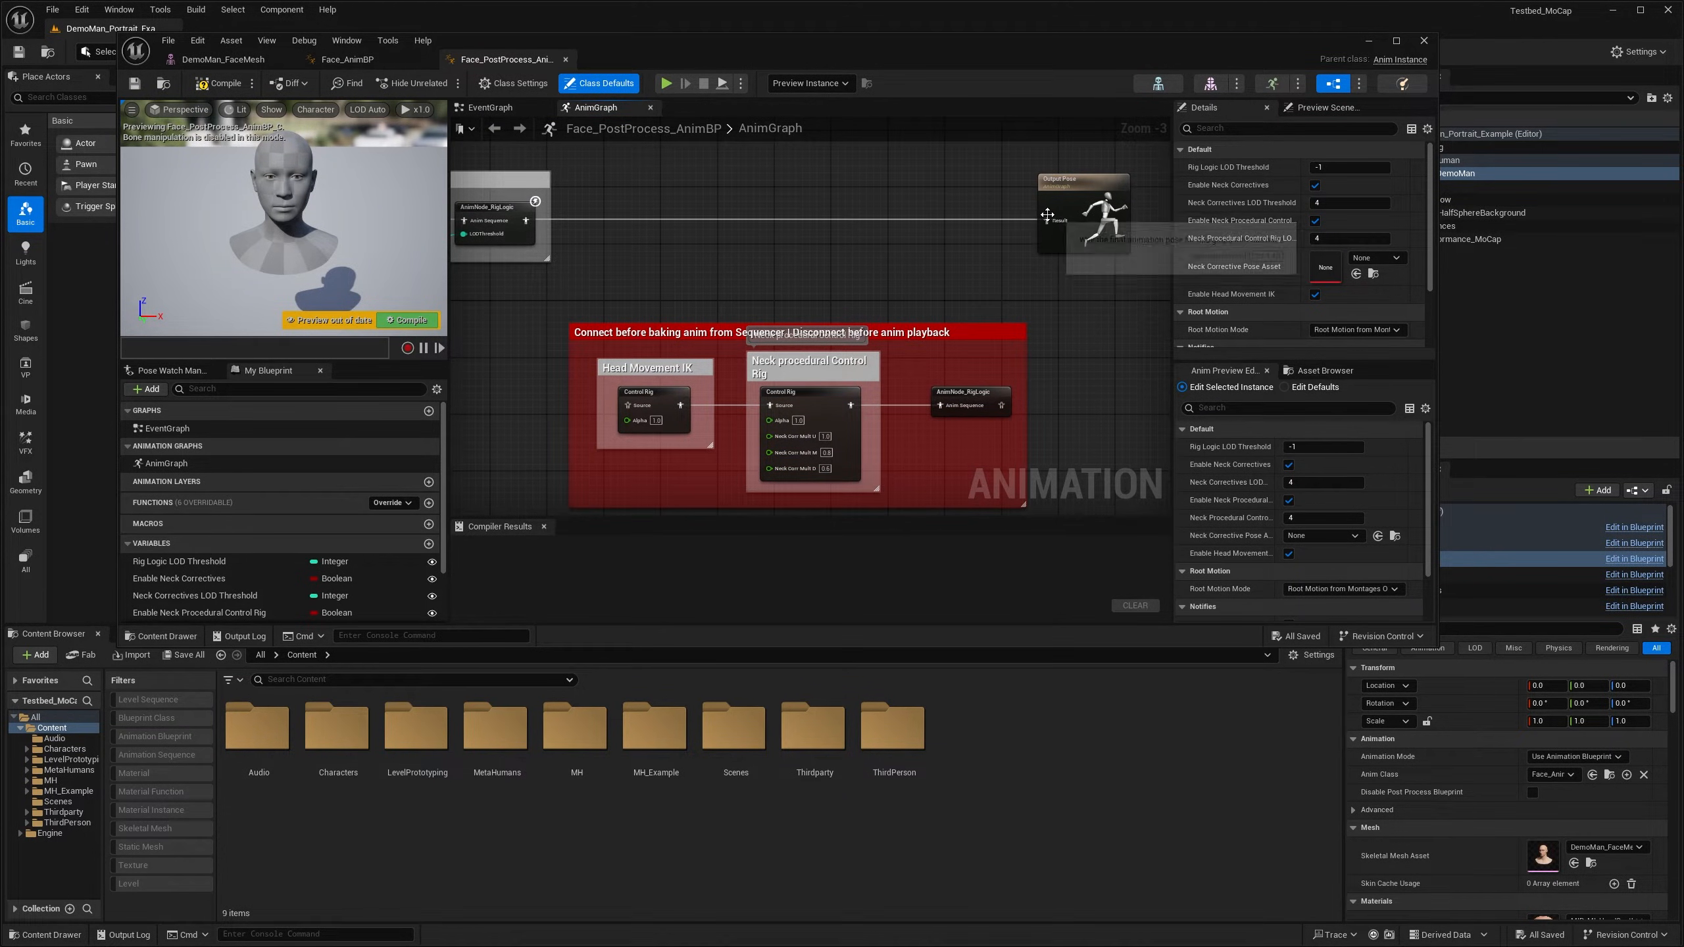
pyautogui.moveTo(540, 194); pyautogui.dragTo(691, 190, button='right')
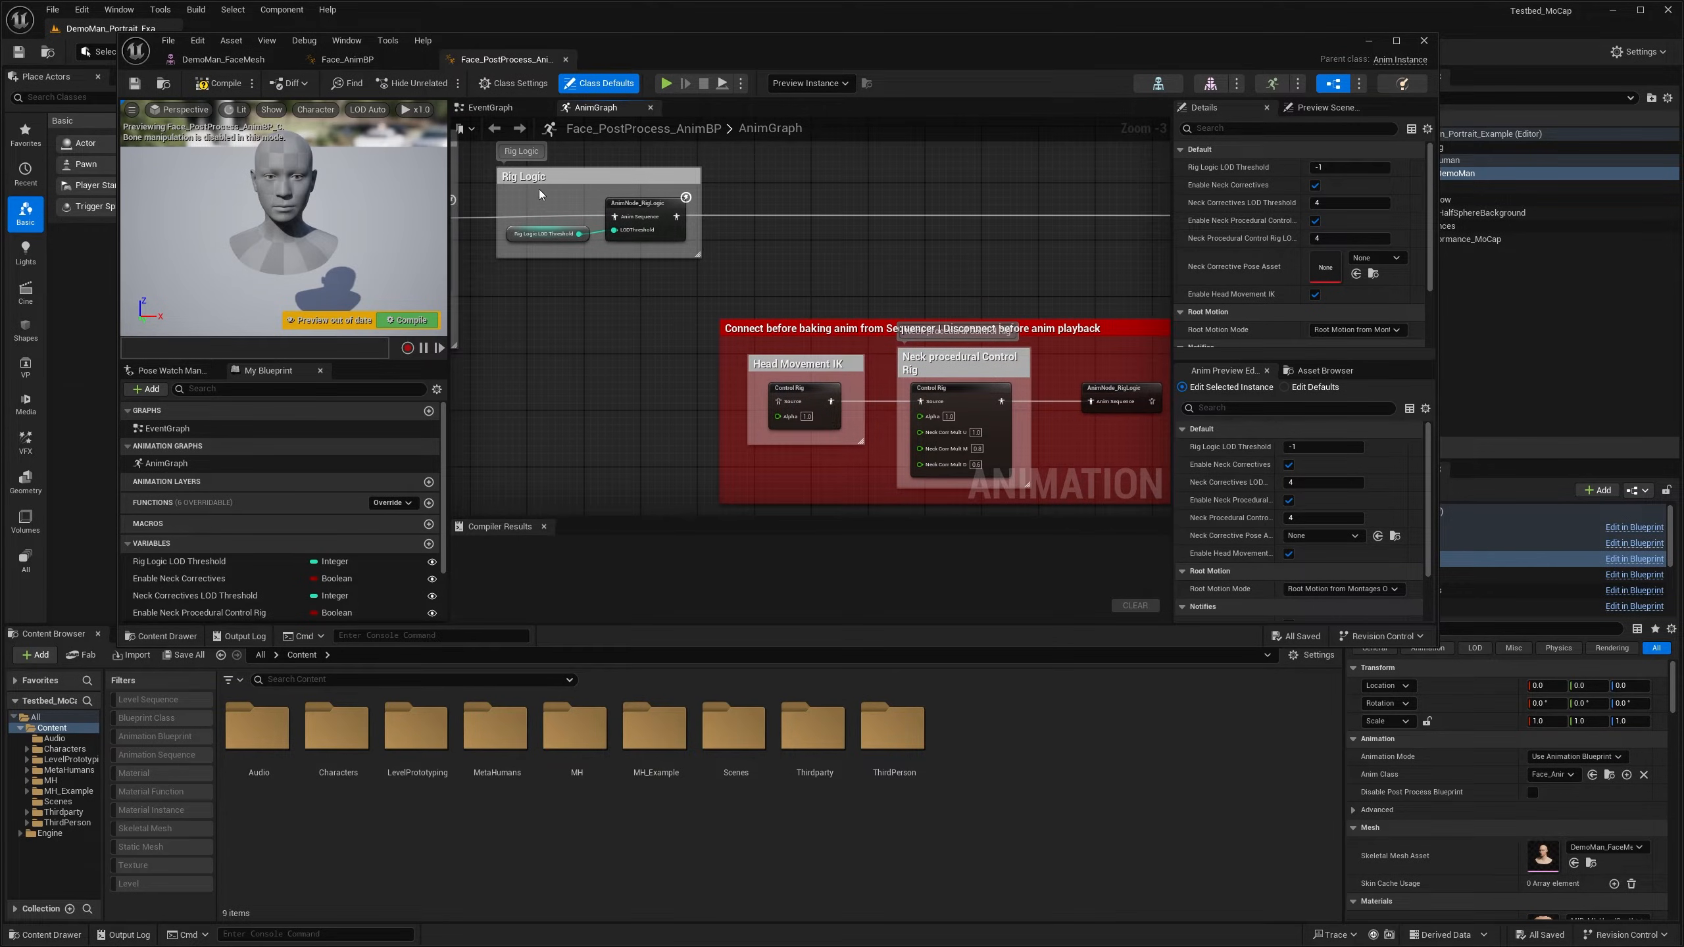
pyautogui.moveTo(480, 160); pyautogui.dragTo(716, 268)
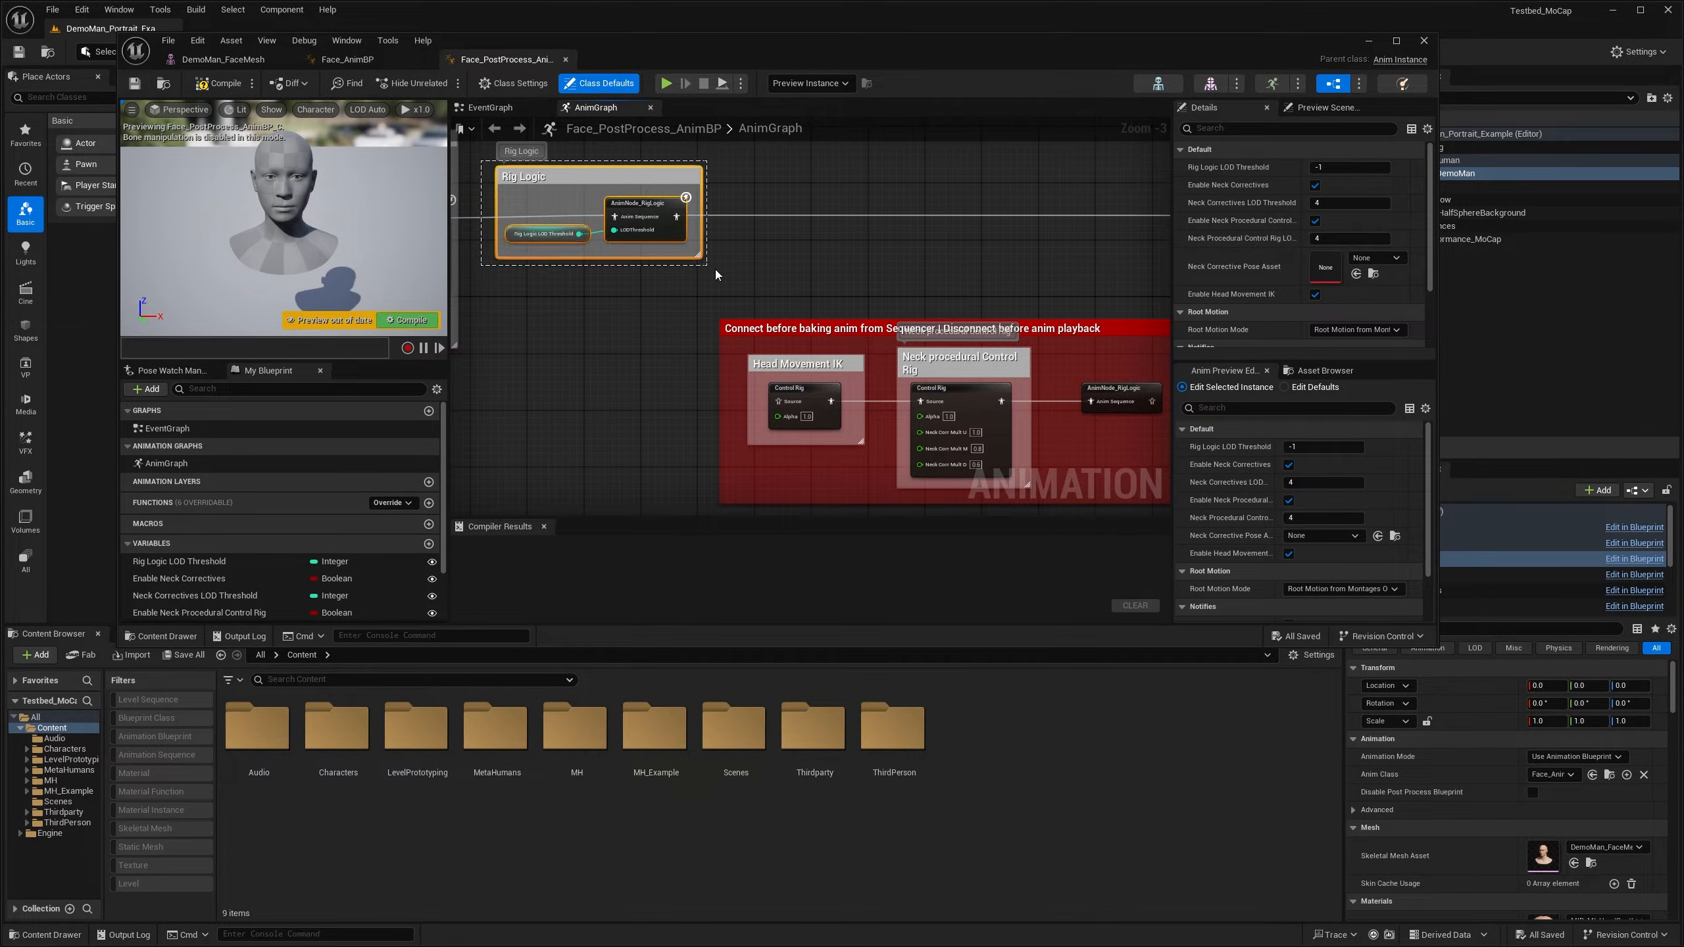
pyautogui.scroll(-1, 743, 279)
pyautogui.moveTo(799, 268); pyautogui.dragTo(771, 281, button='right')
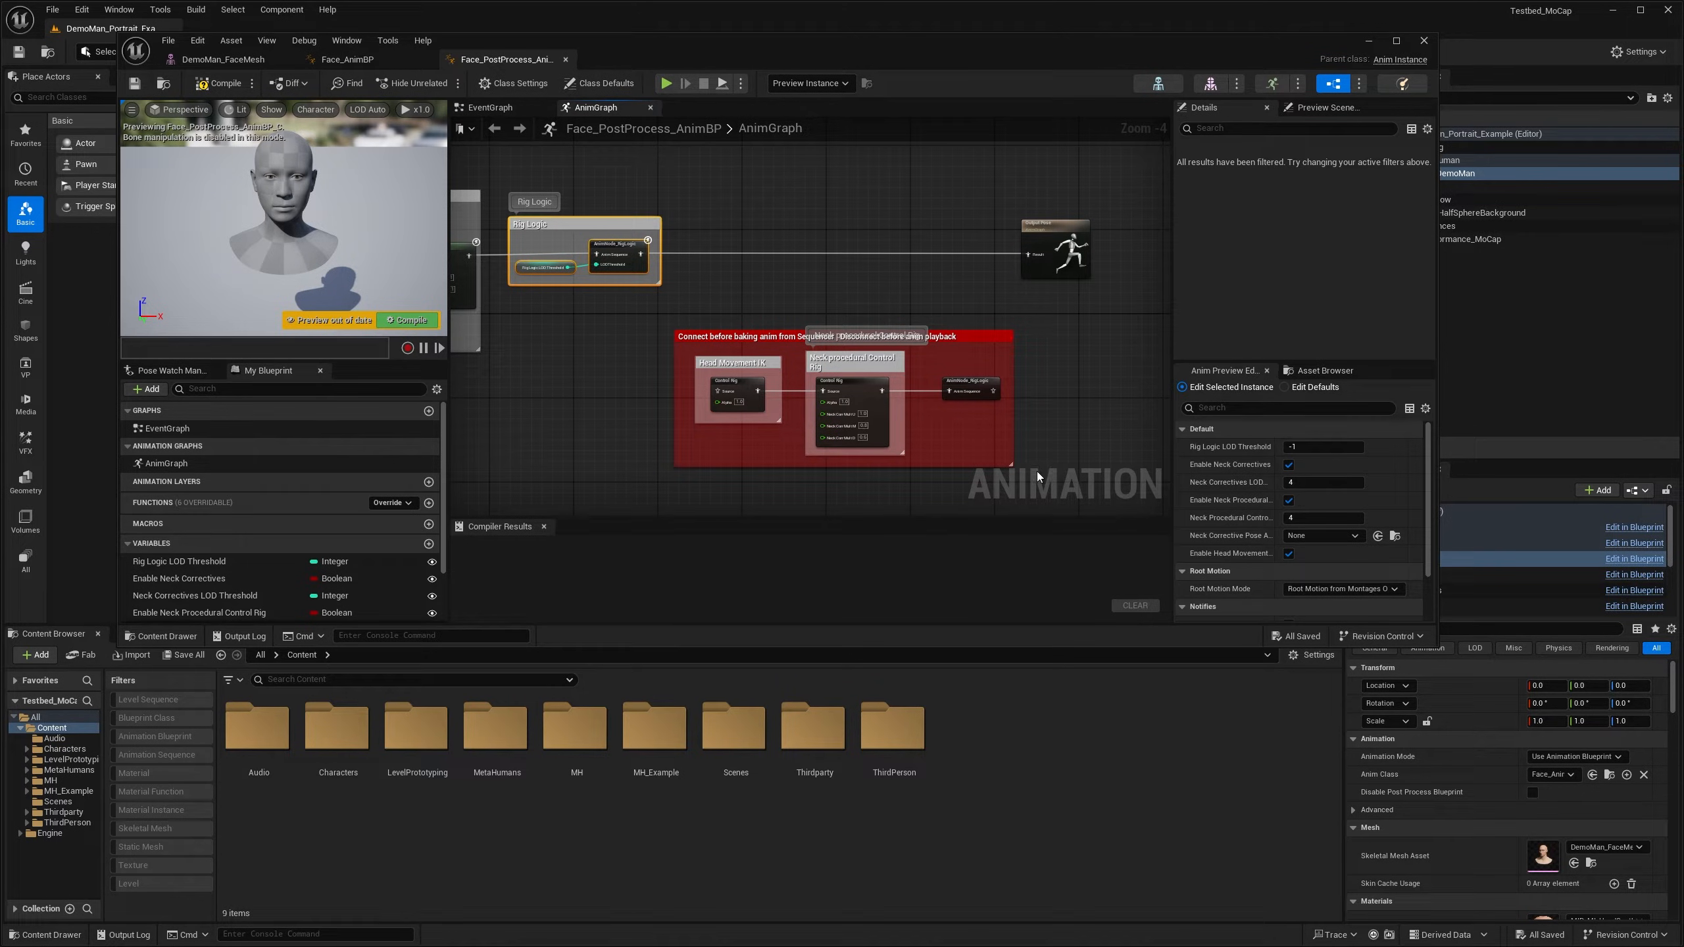
pyautogui.moveTo(1035, 480); pyautogui.dragTo(645, 320)
pyautogui.scroll(1, 665, 375)
pyautogui.scroll(-1, 665, 379)
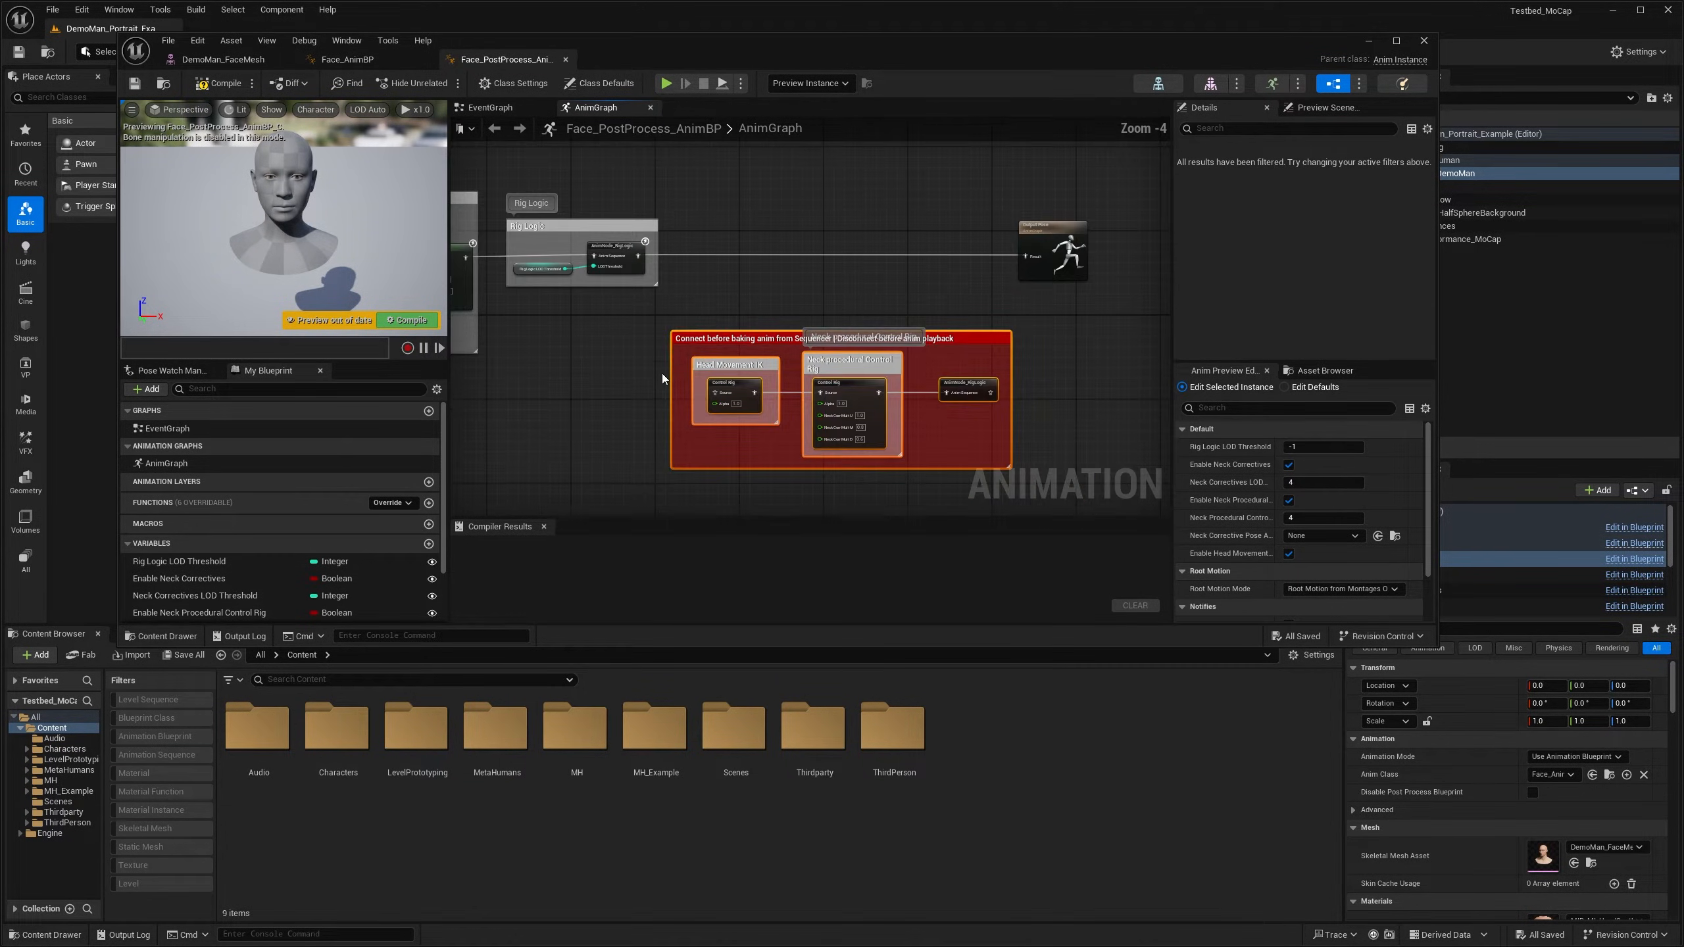
pyautogui.moveTo(662, 379); pyautogui.dragTo(642, 360, button='right')
pyautogui.click(661, 375)
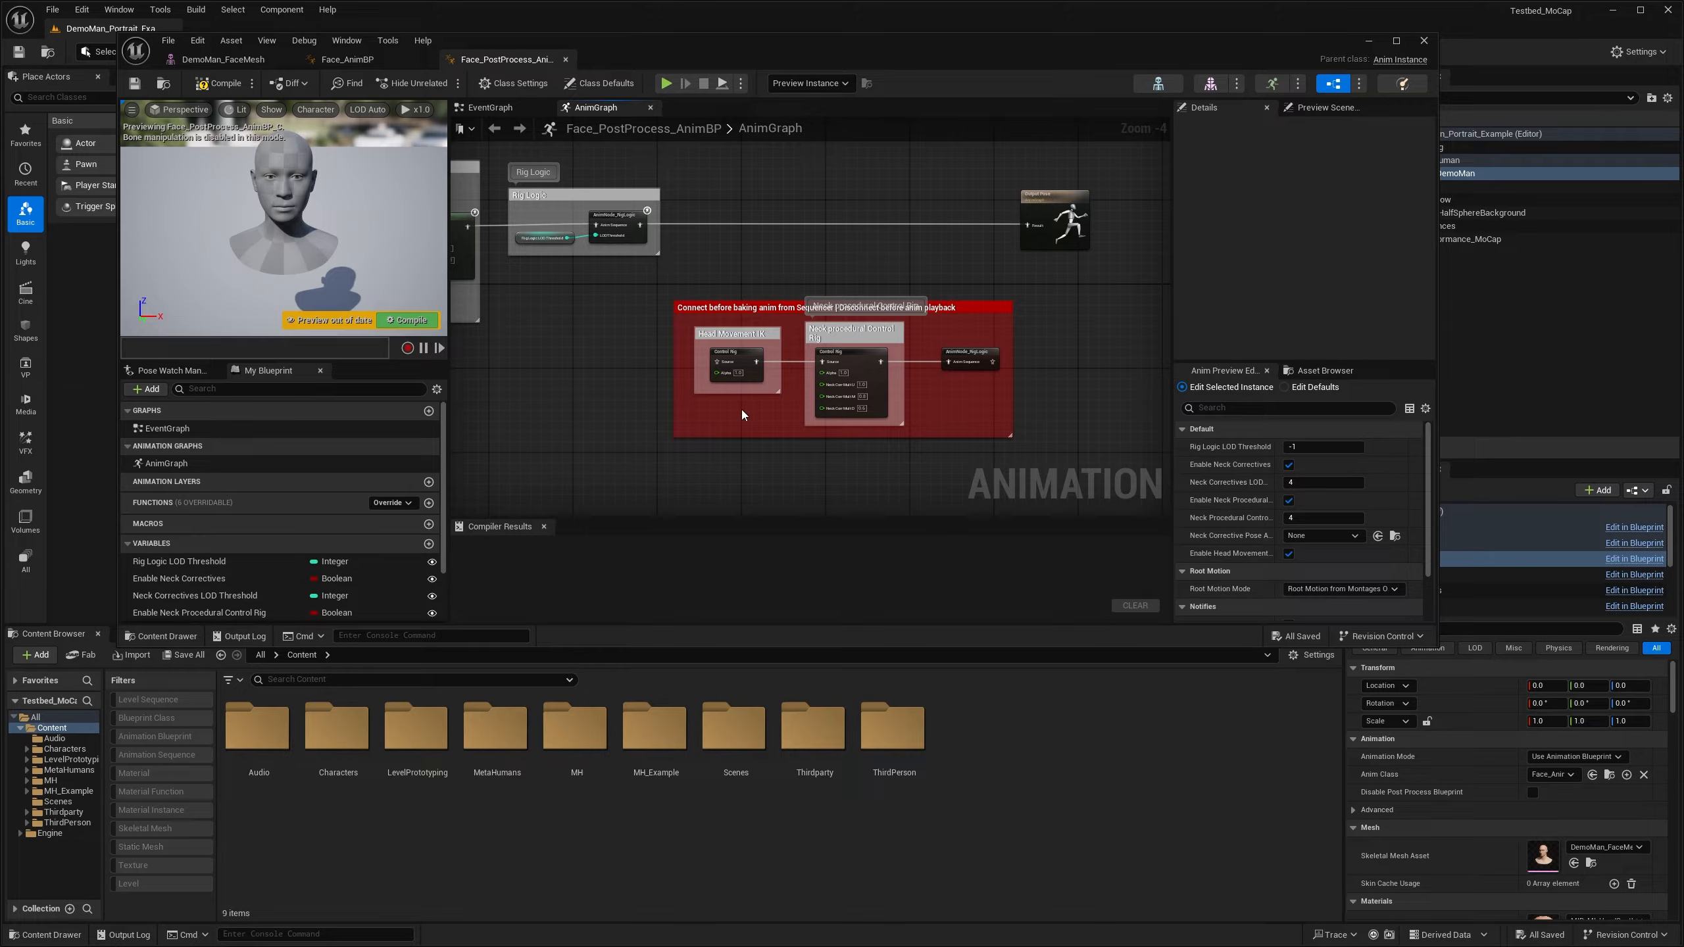
pyautogui.moveTo(666, 292); pyautogui.dragTo(1087, 438)
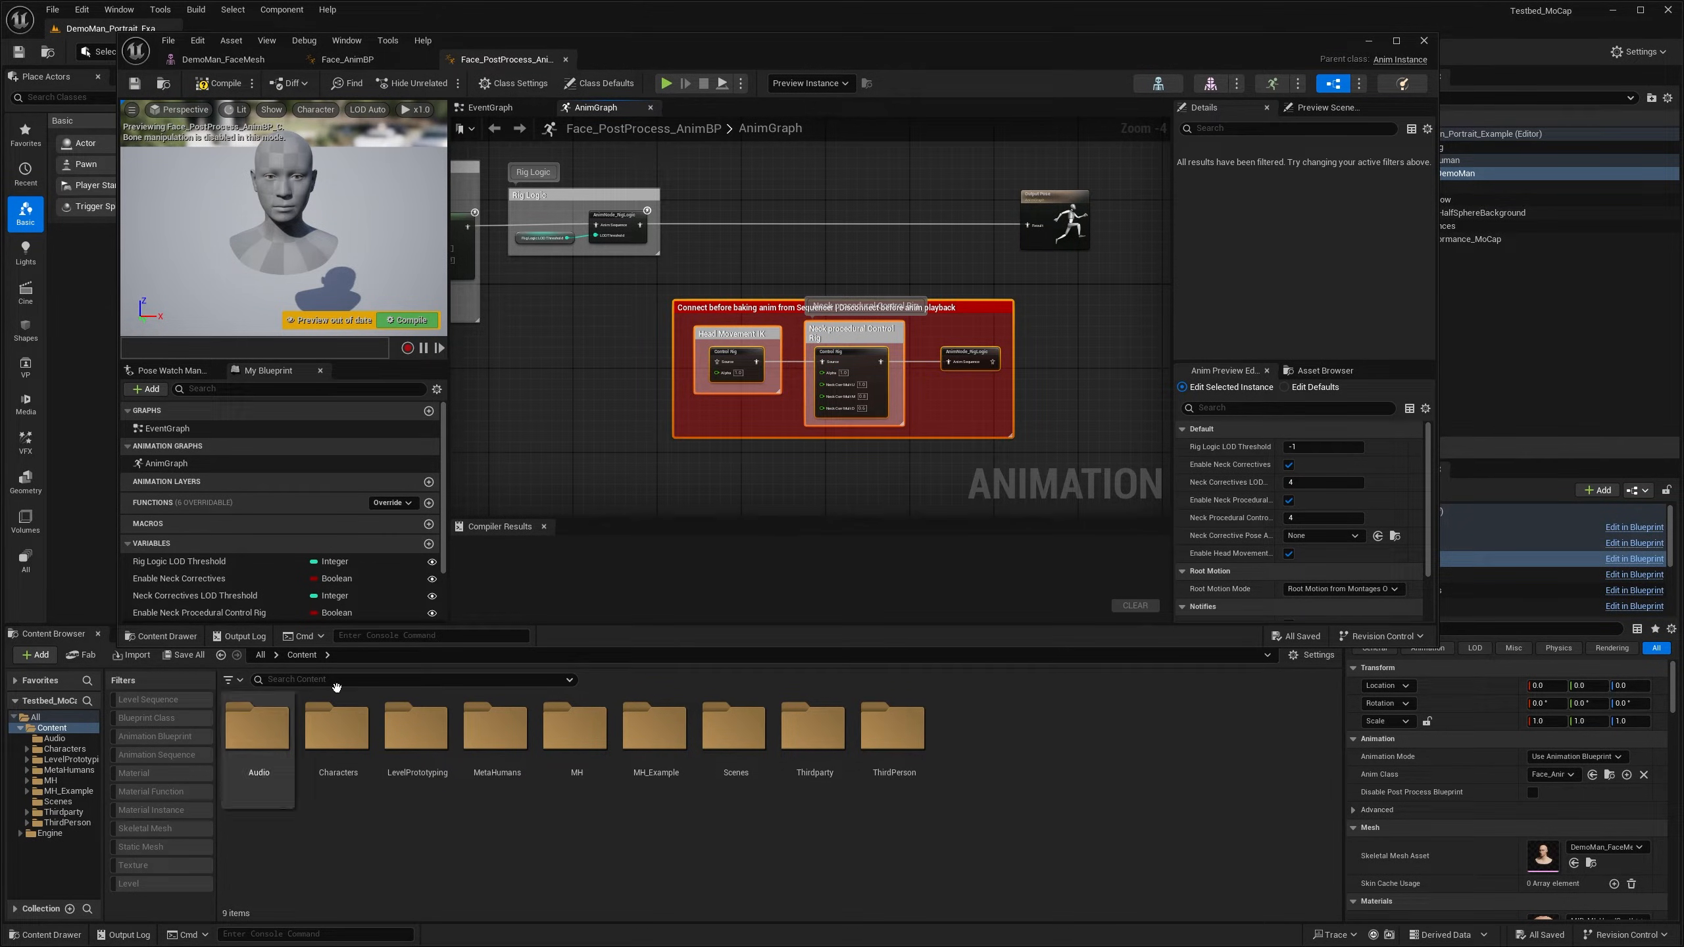
pyautogui.moveTo(655, 284); pyautogui.dragTo(1038, 459)
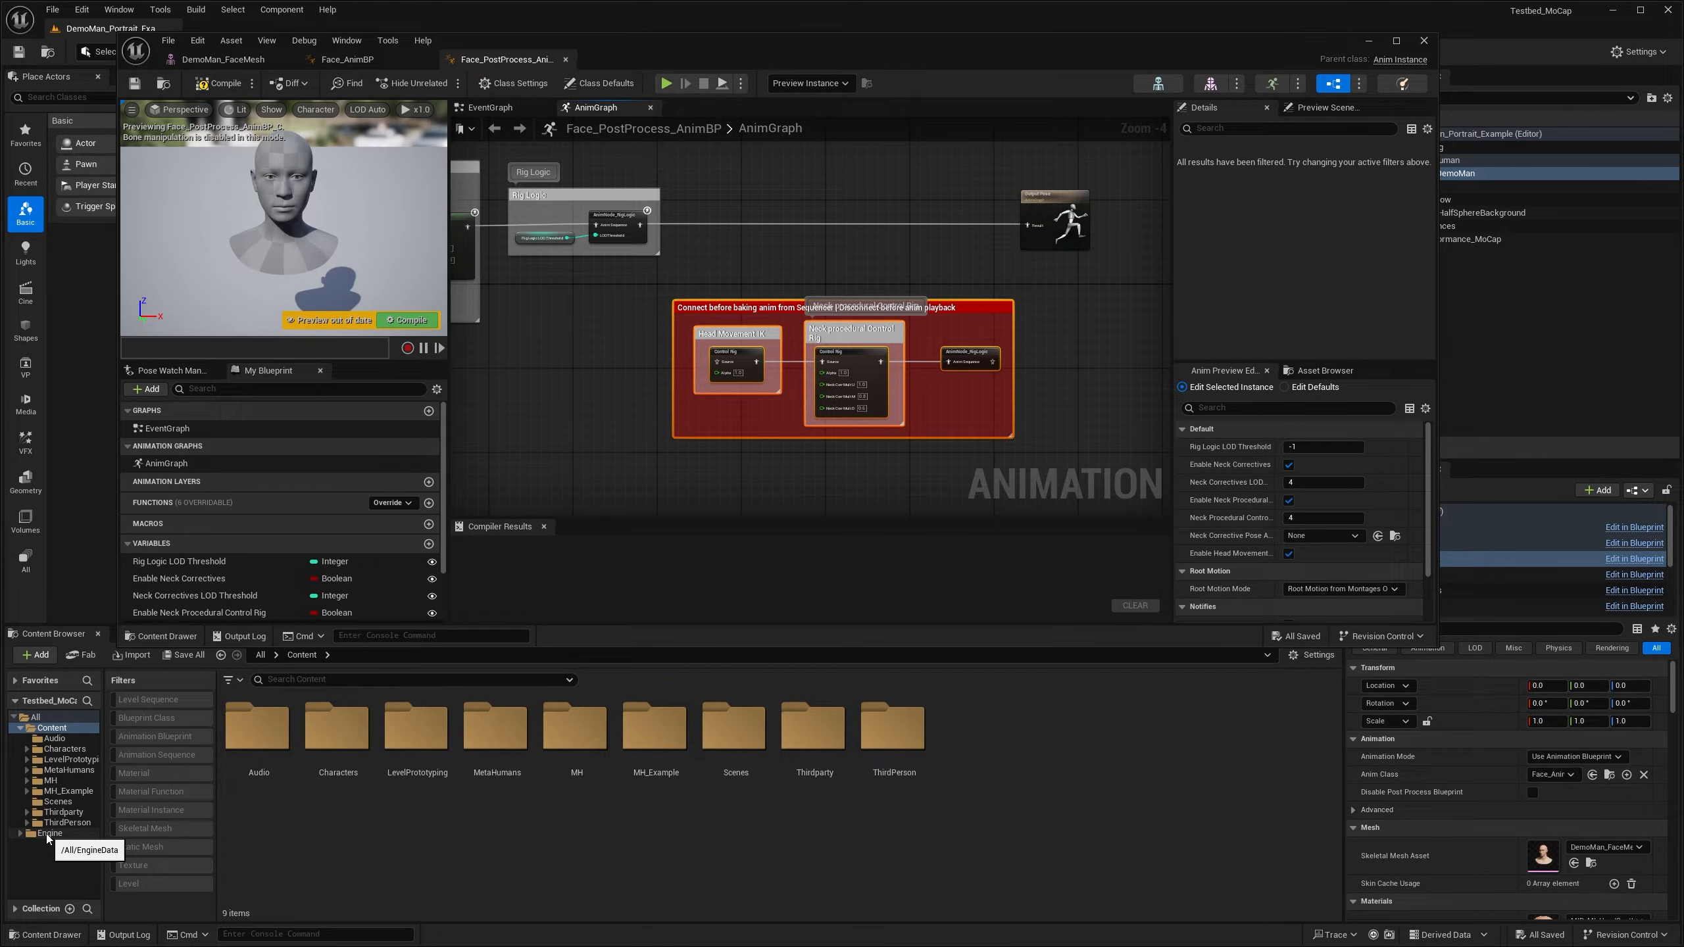
# Step: Search the Engine content for "archet" and open the Face_Archetype skeletal mesh
pyautogui.click(48, 834)
pyautogui.click(298, 680)
pyautogui.write('a')
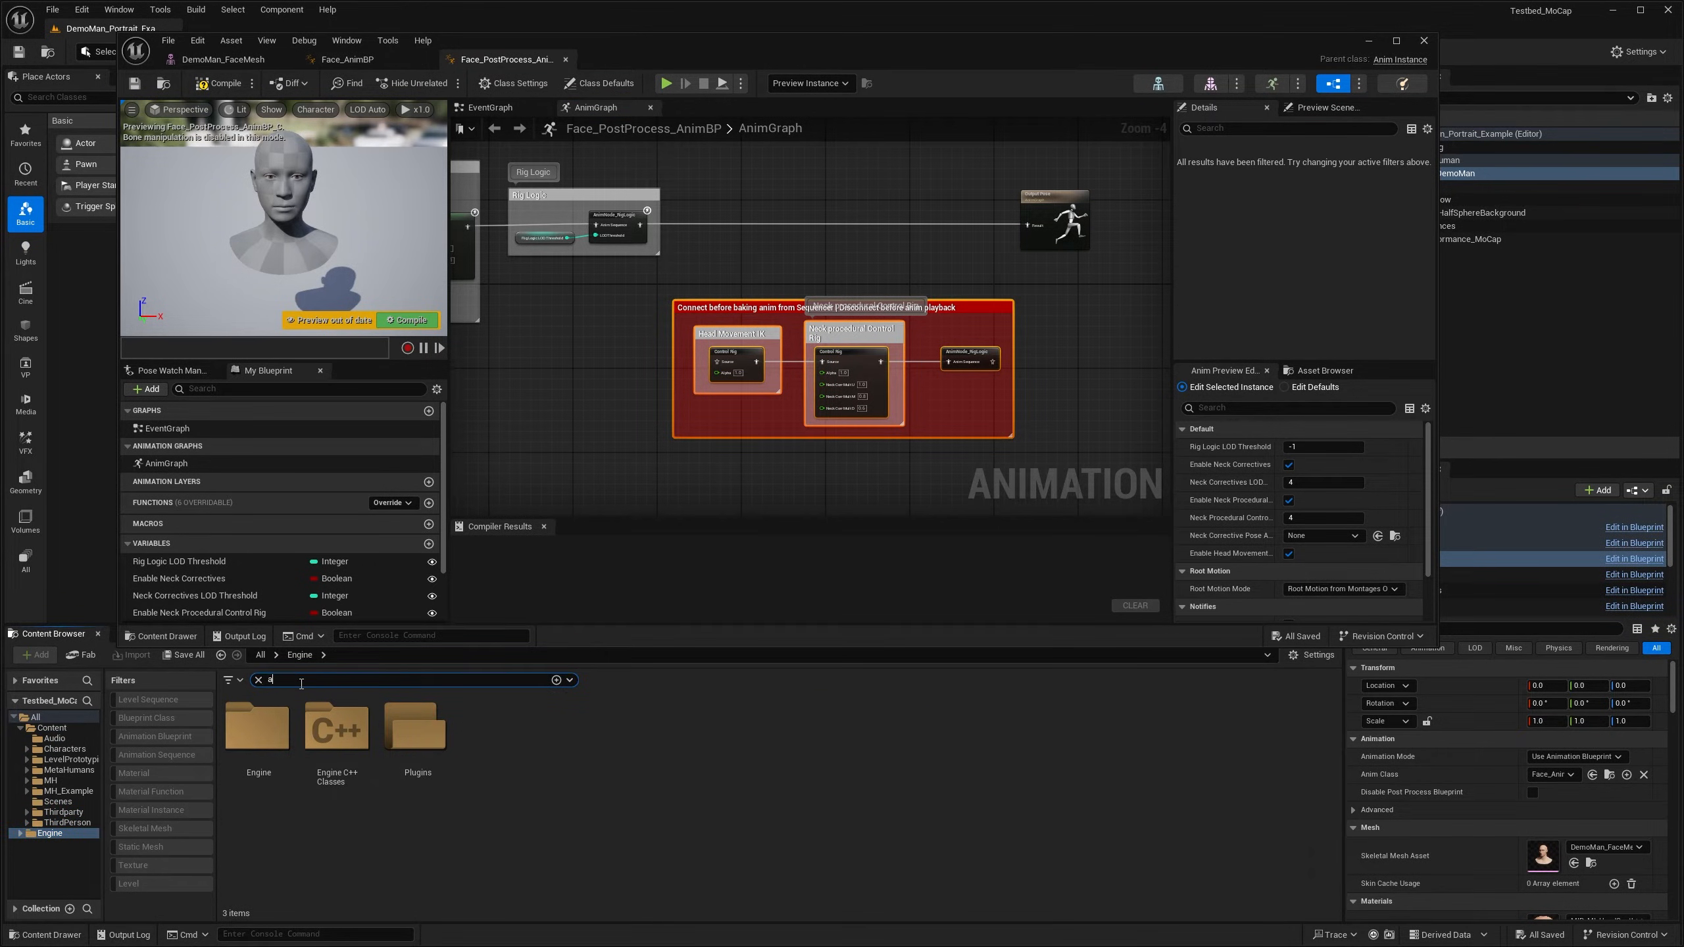
pyautogui.write('rchet')
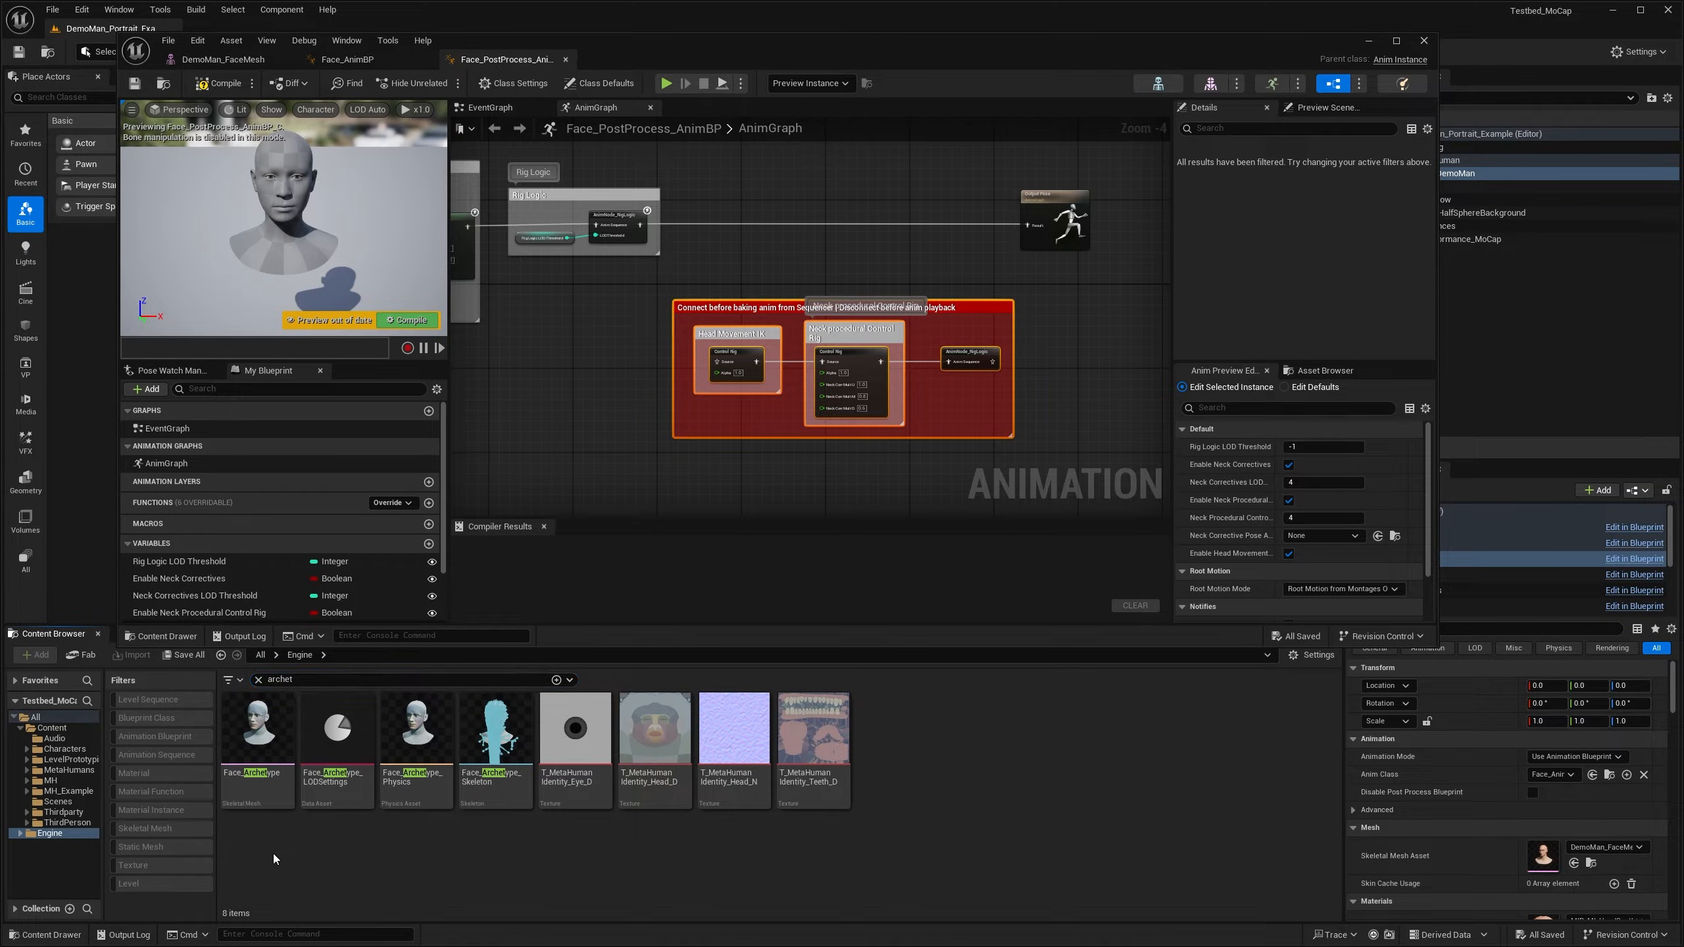
pyautogui.moveTo(261, 741)
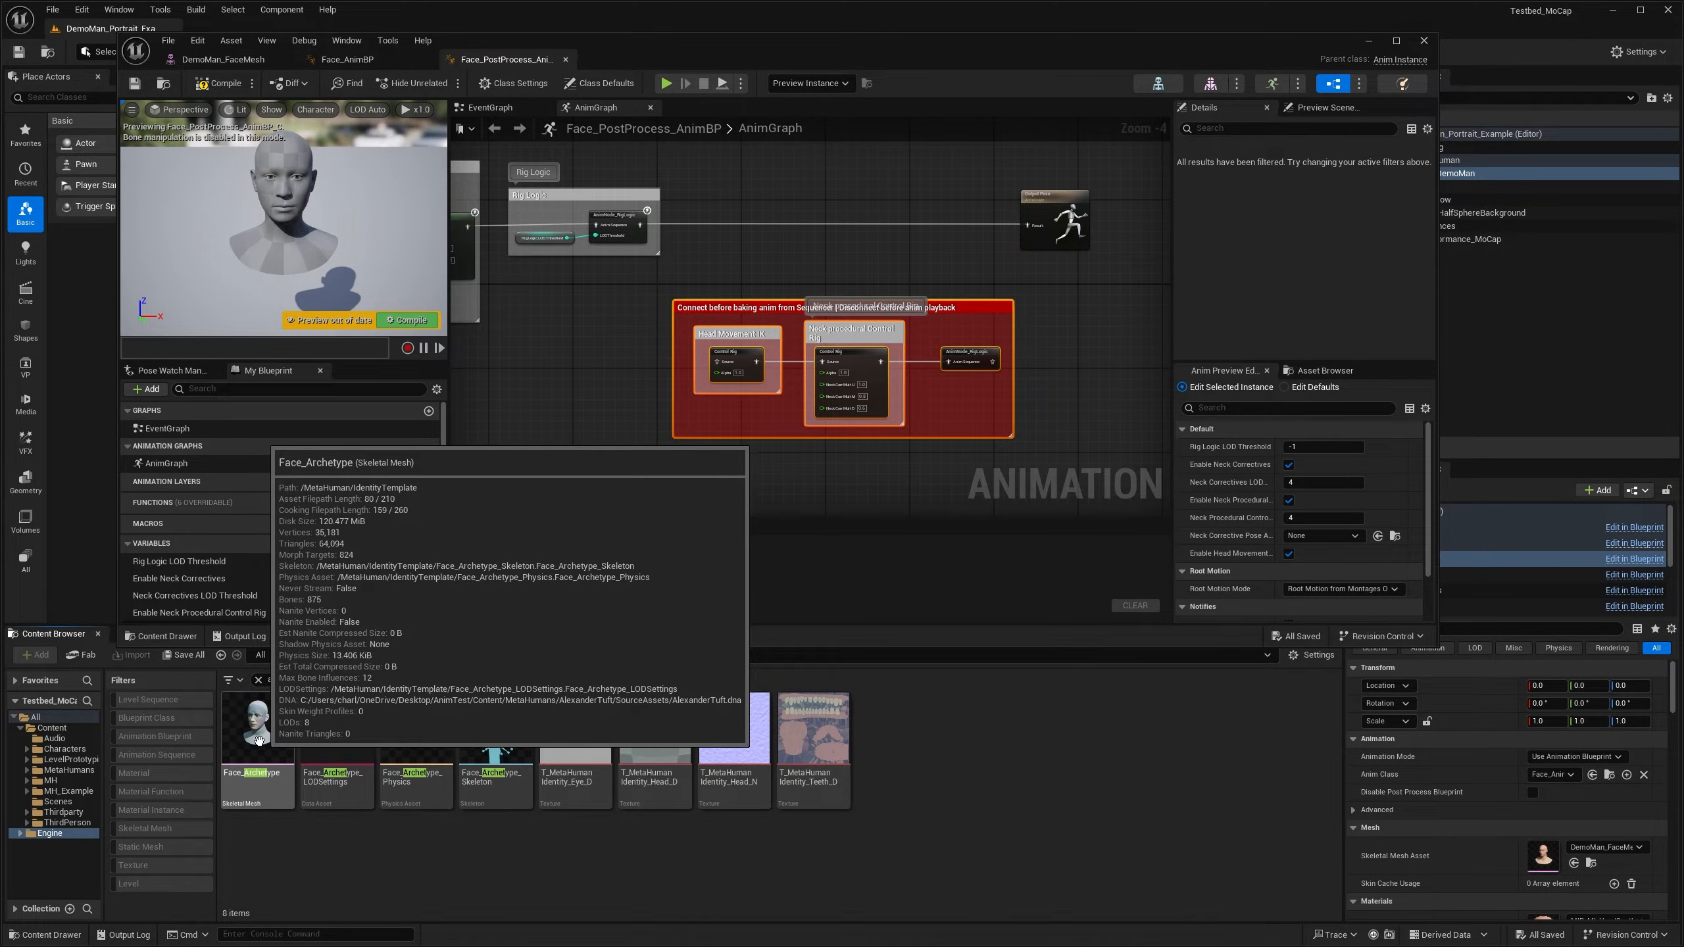
pyautogui.click(260, 741)
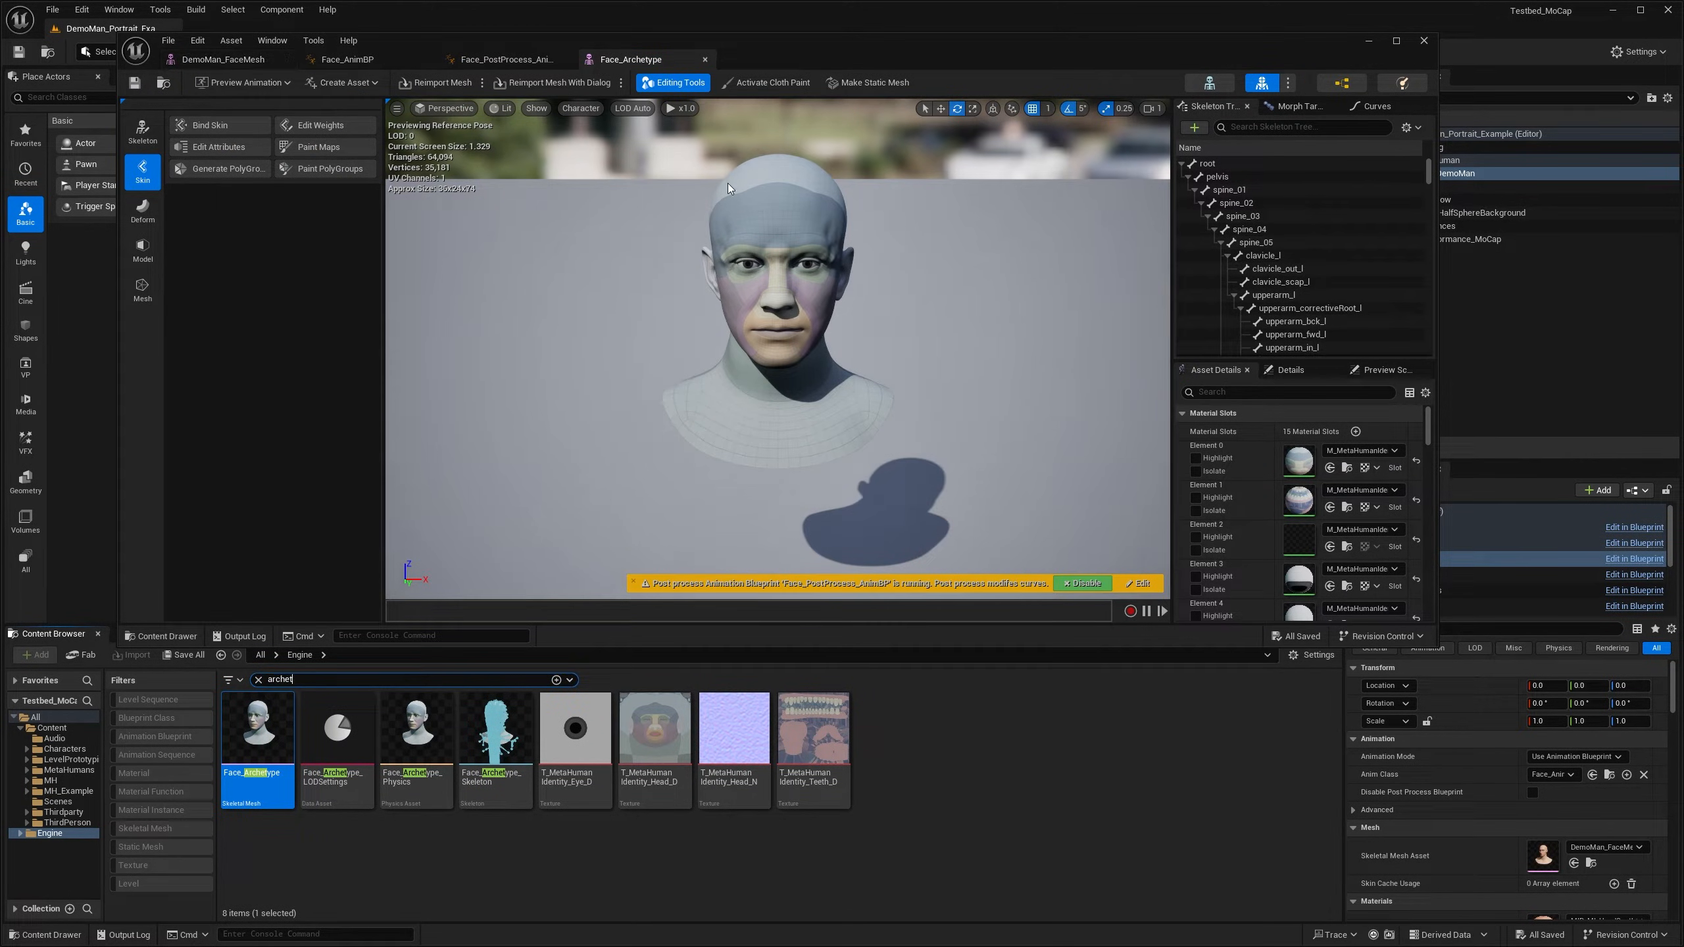
# Step: Open Face_Archetype's post-process animation blueprint and copy the Head Movement IK, Neck procedural Control Rig and RigLogic nodes from its AnimGraph
pyautogui.click(1340, 85)
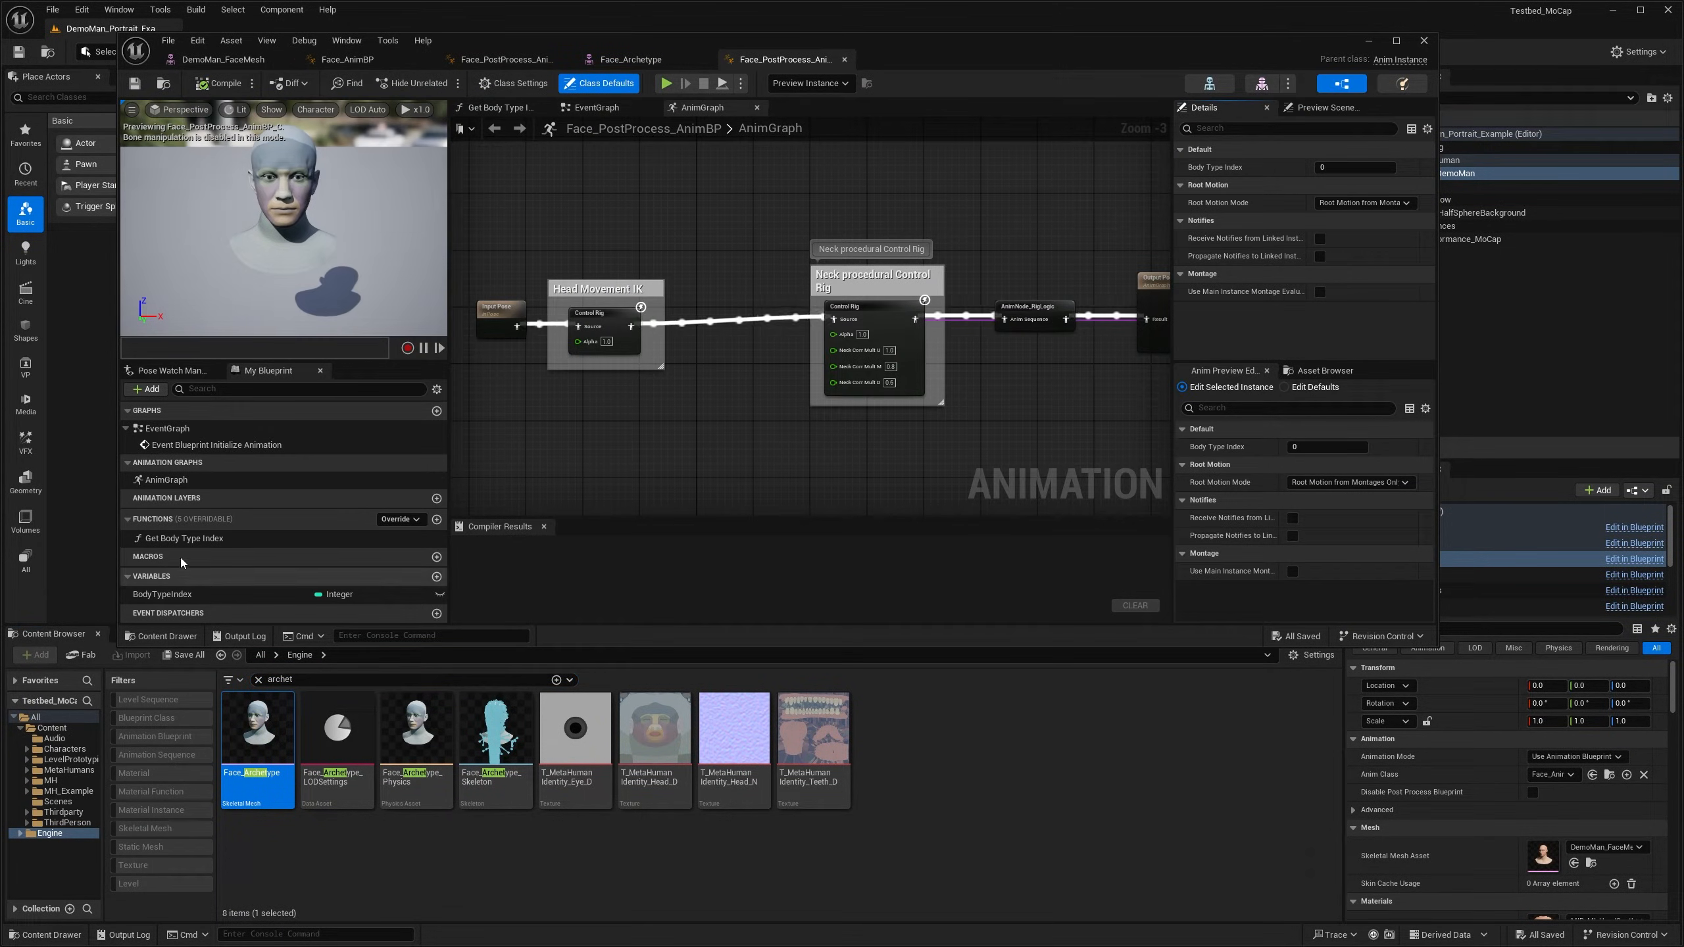
pyautogui.doubleClick(170, 481)
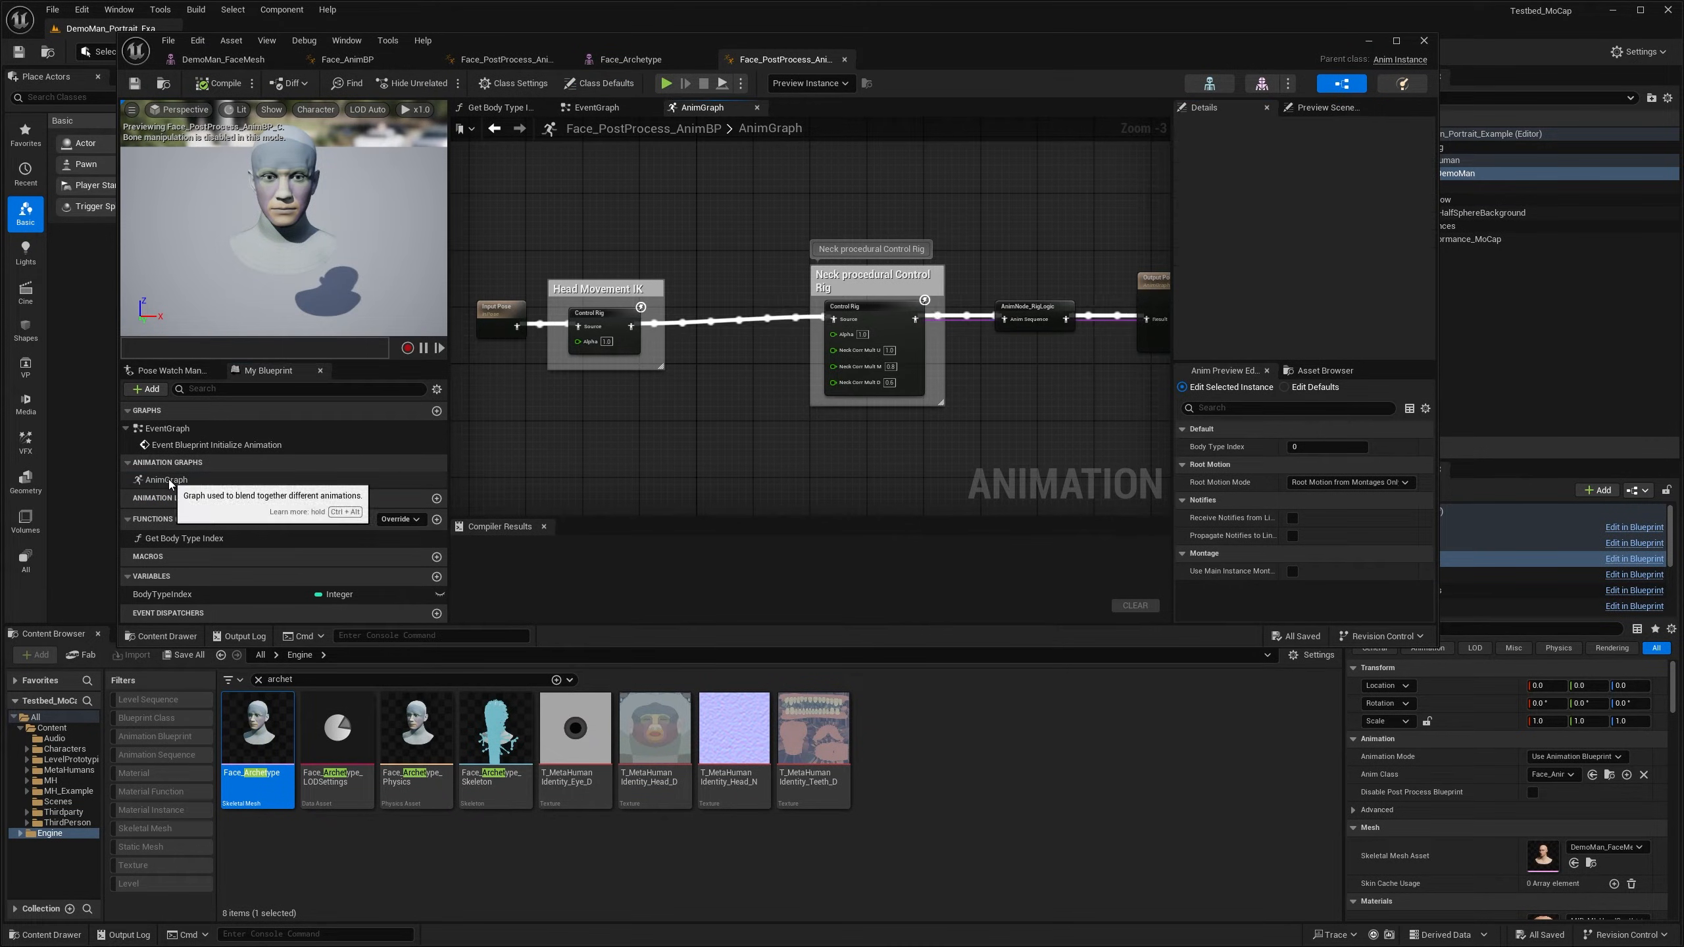
pyautogui.moveTo(1097, 446); pyautogui.dragTo(525, 226)
pyautogui.moveTo(1141, 306); pyautogui.dragTo(892, 295, button='right')
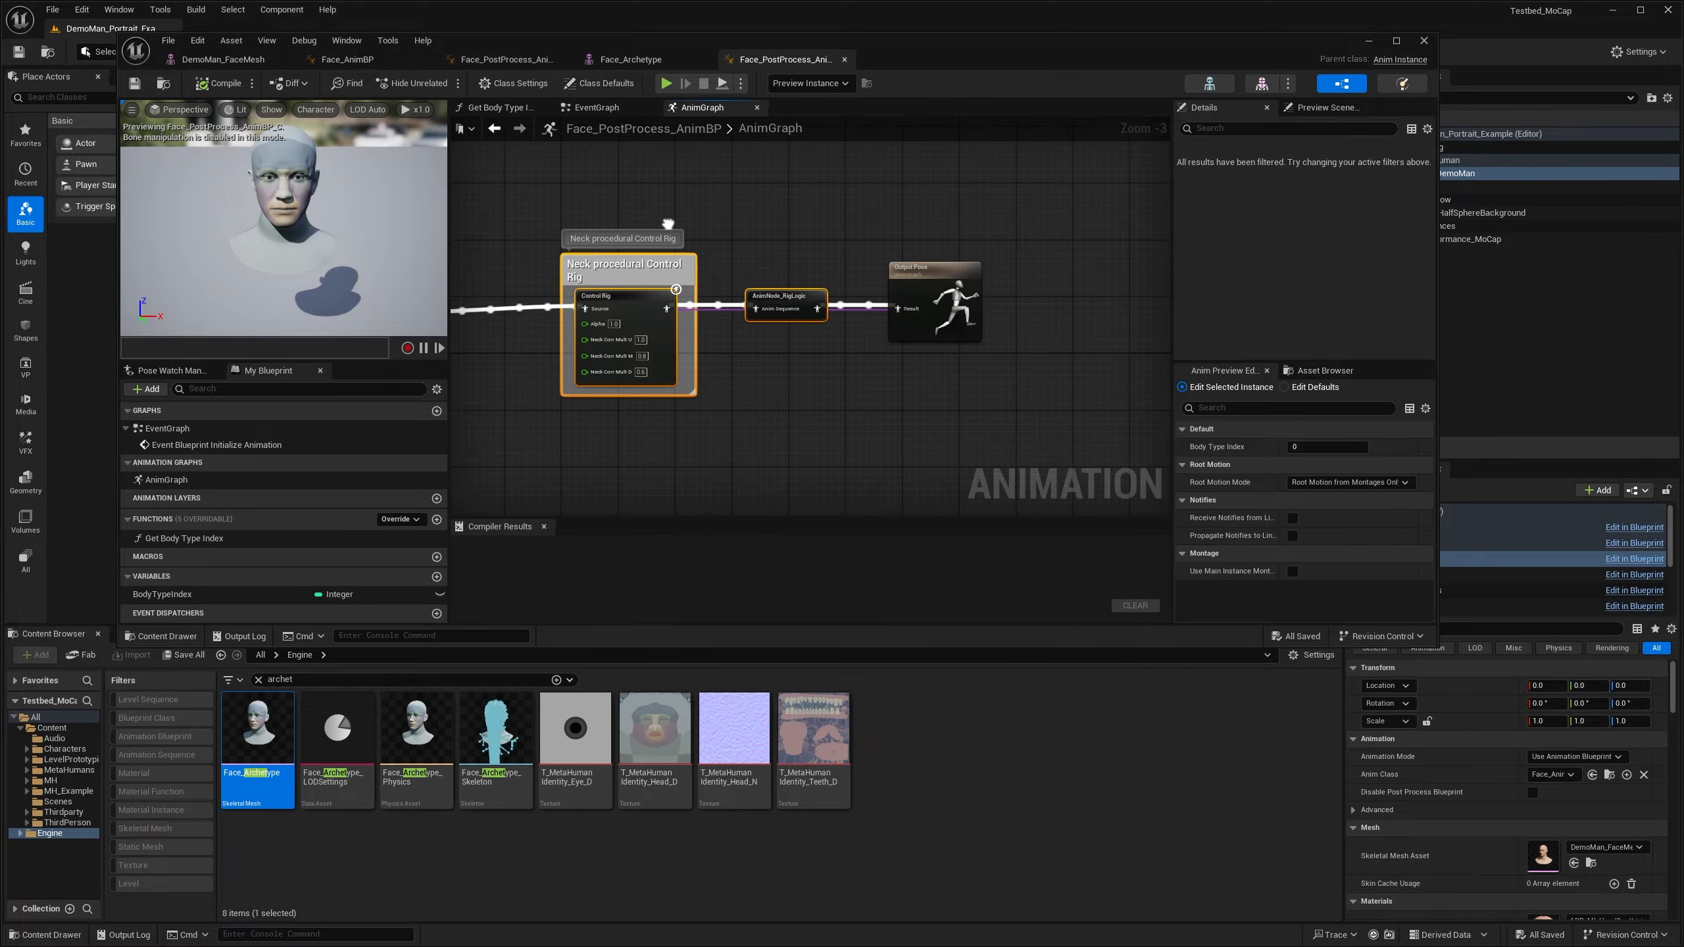
pyautogui.moveTo(654, 299); pyautogui.dragTo(1086, 310, button='right')
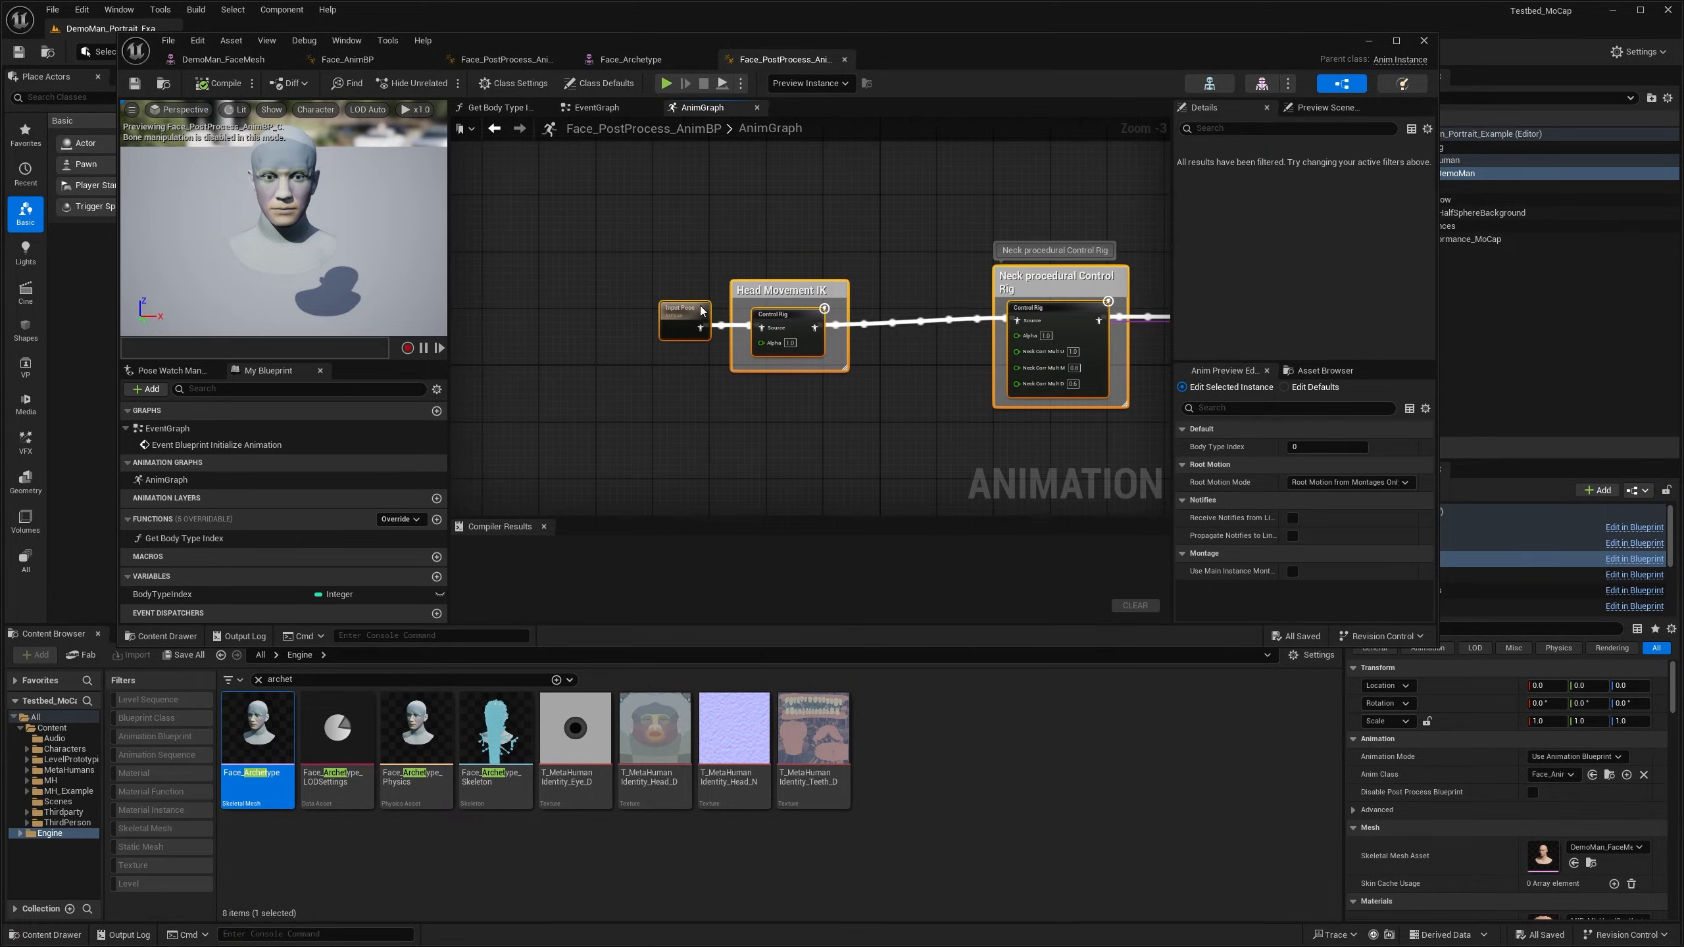
pyautogui.moveTo(1021, 203); pyautogui.dragTo(838, 191, button='right')
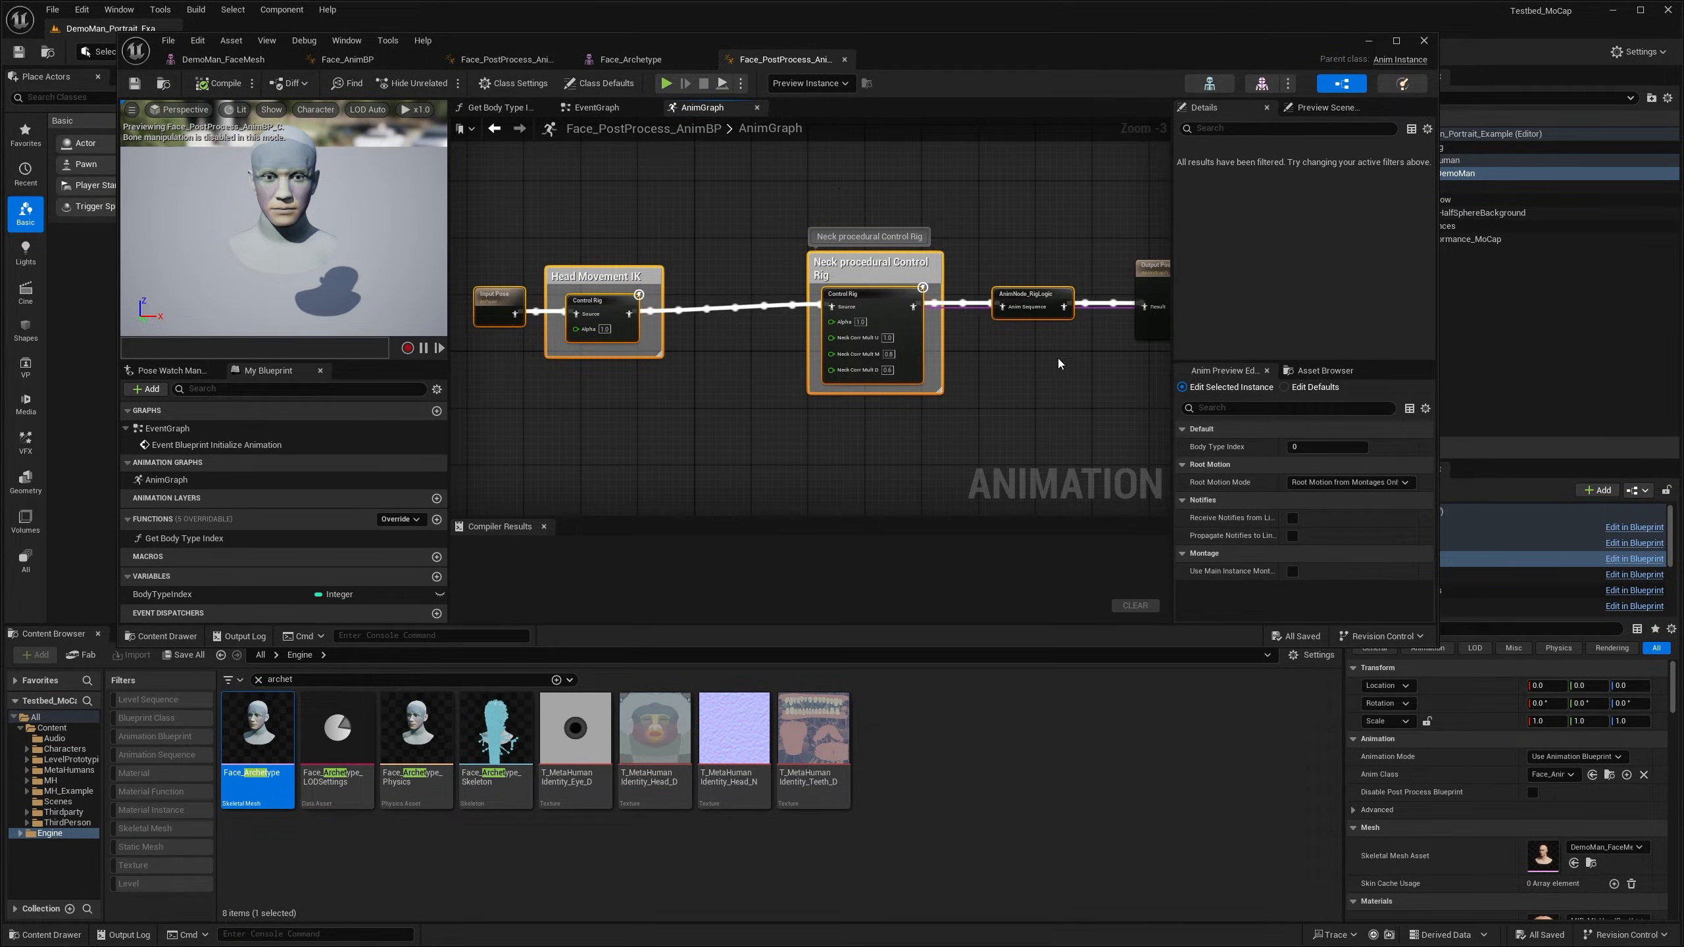
pyautogui.moveTo(1082, 416); pyautogui.dragTo(548, 201)
# Step: Close the archetype assets and paste the copied nodes below the red comment group in DemoMan's Face_PostProcess_AnimBP
pyautogui.click(844, 59)
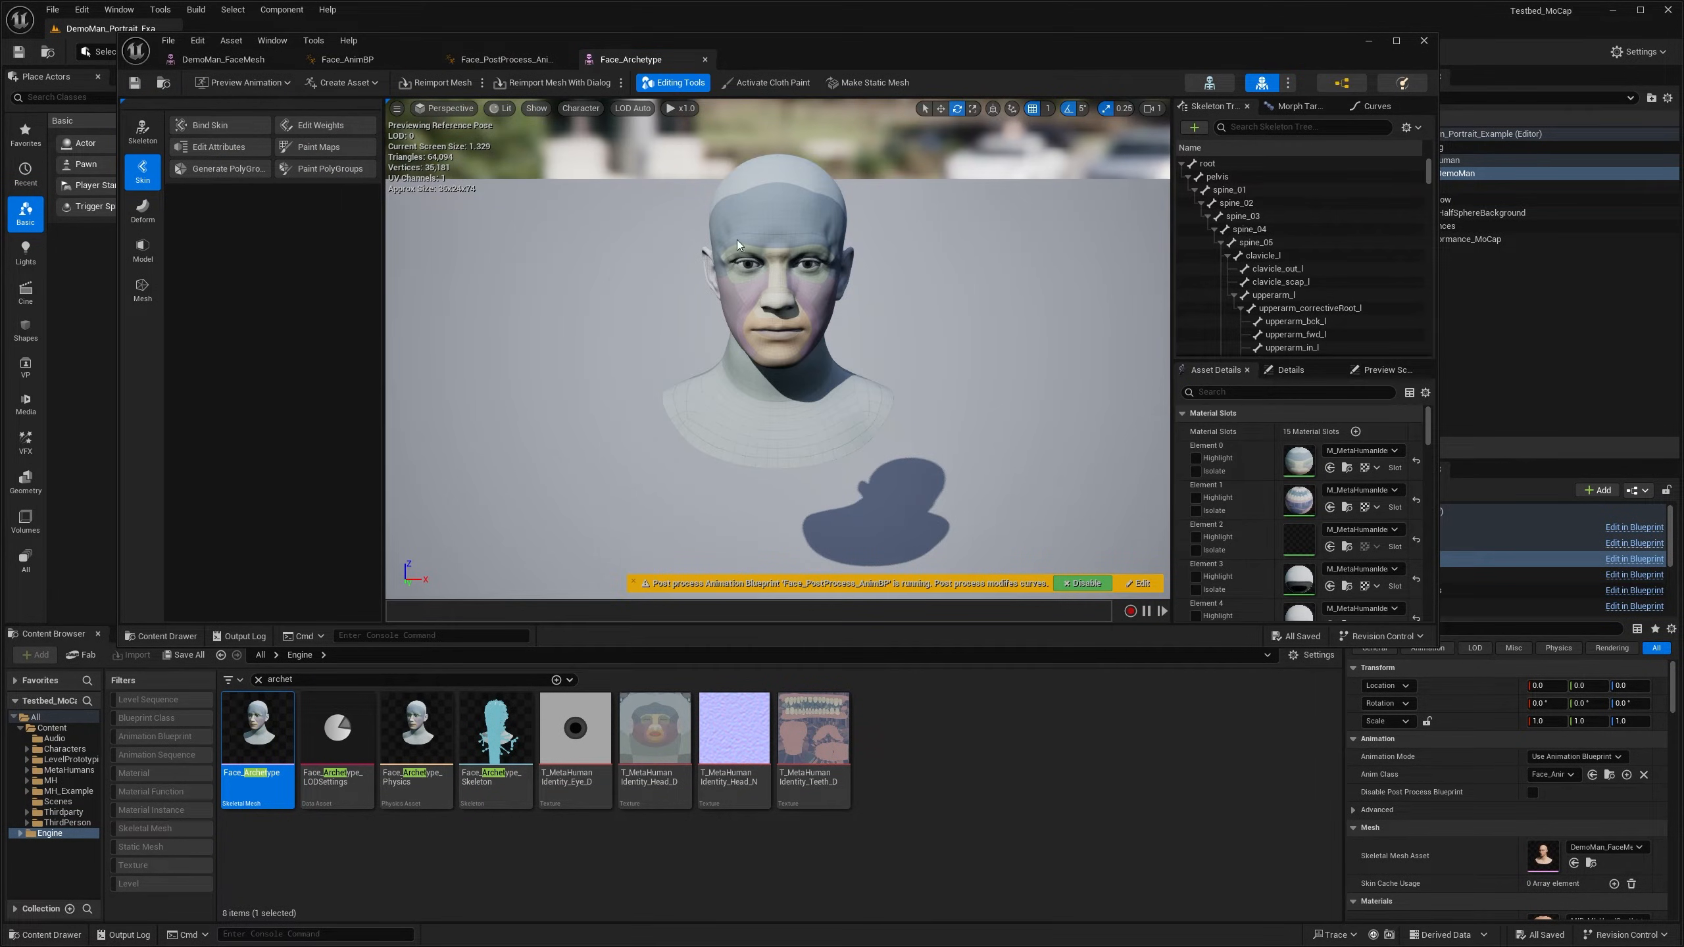
pyautogui.click(484, 63)
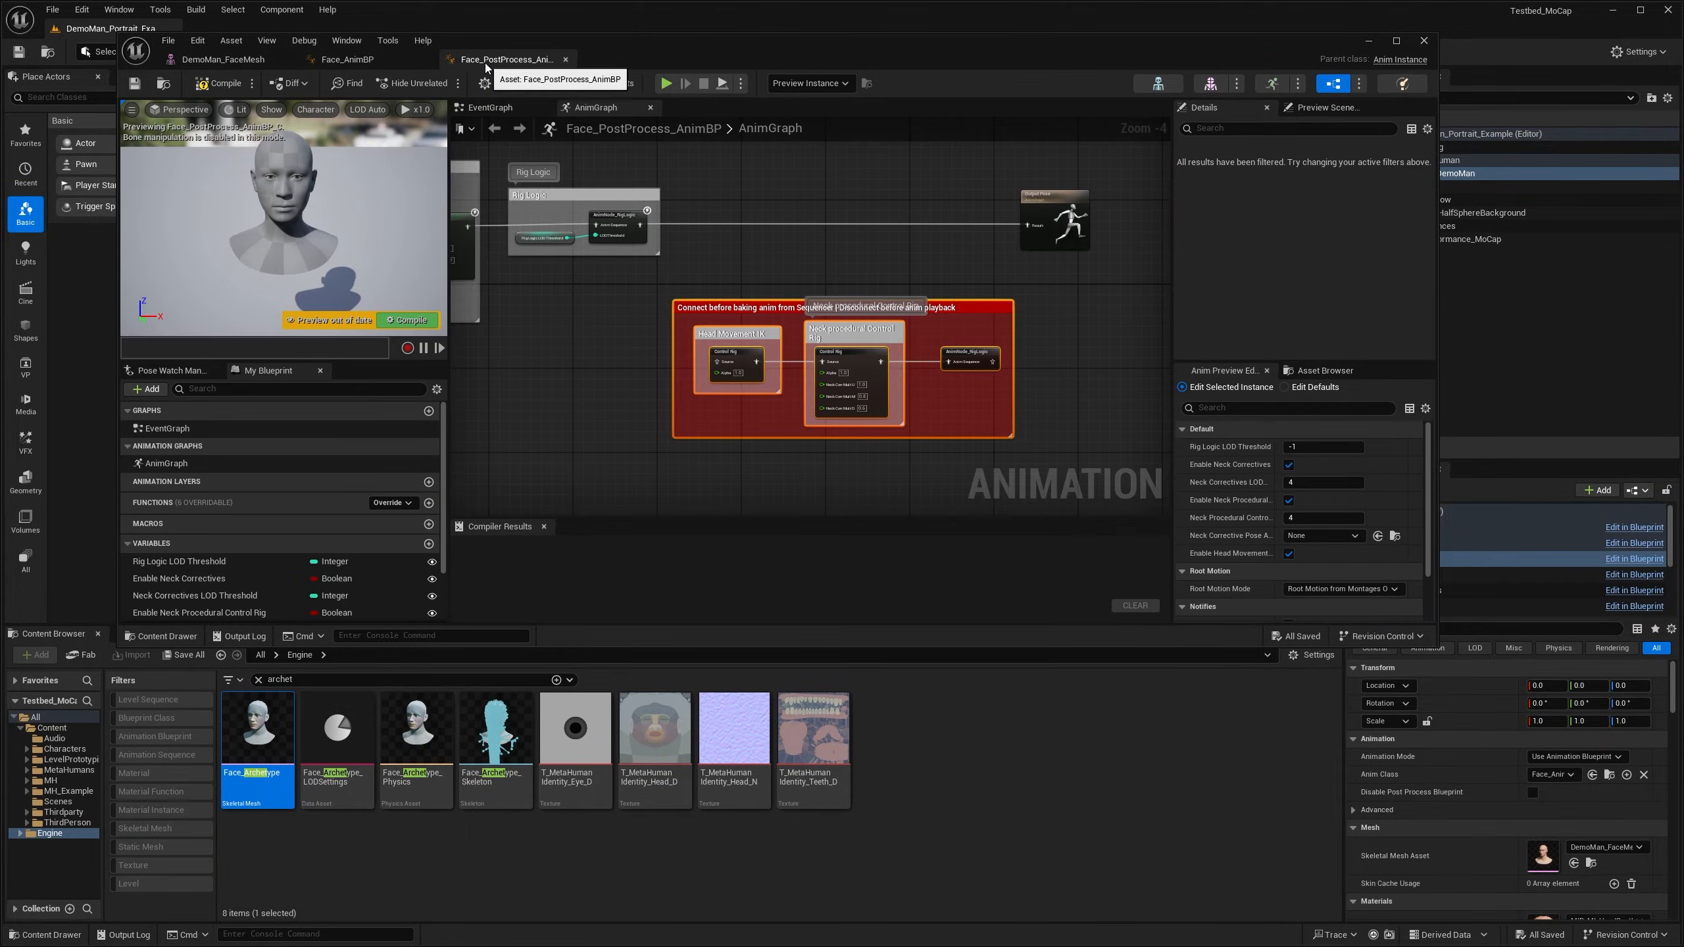
pyautogui.moveTo(843, 270); pyautogui.dragTo(821, 115, button='right')
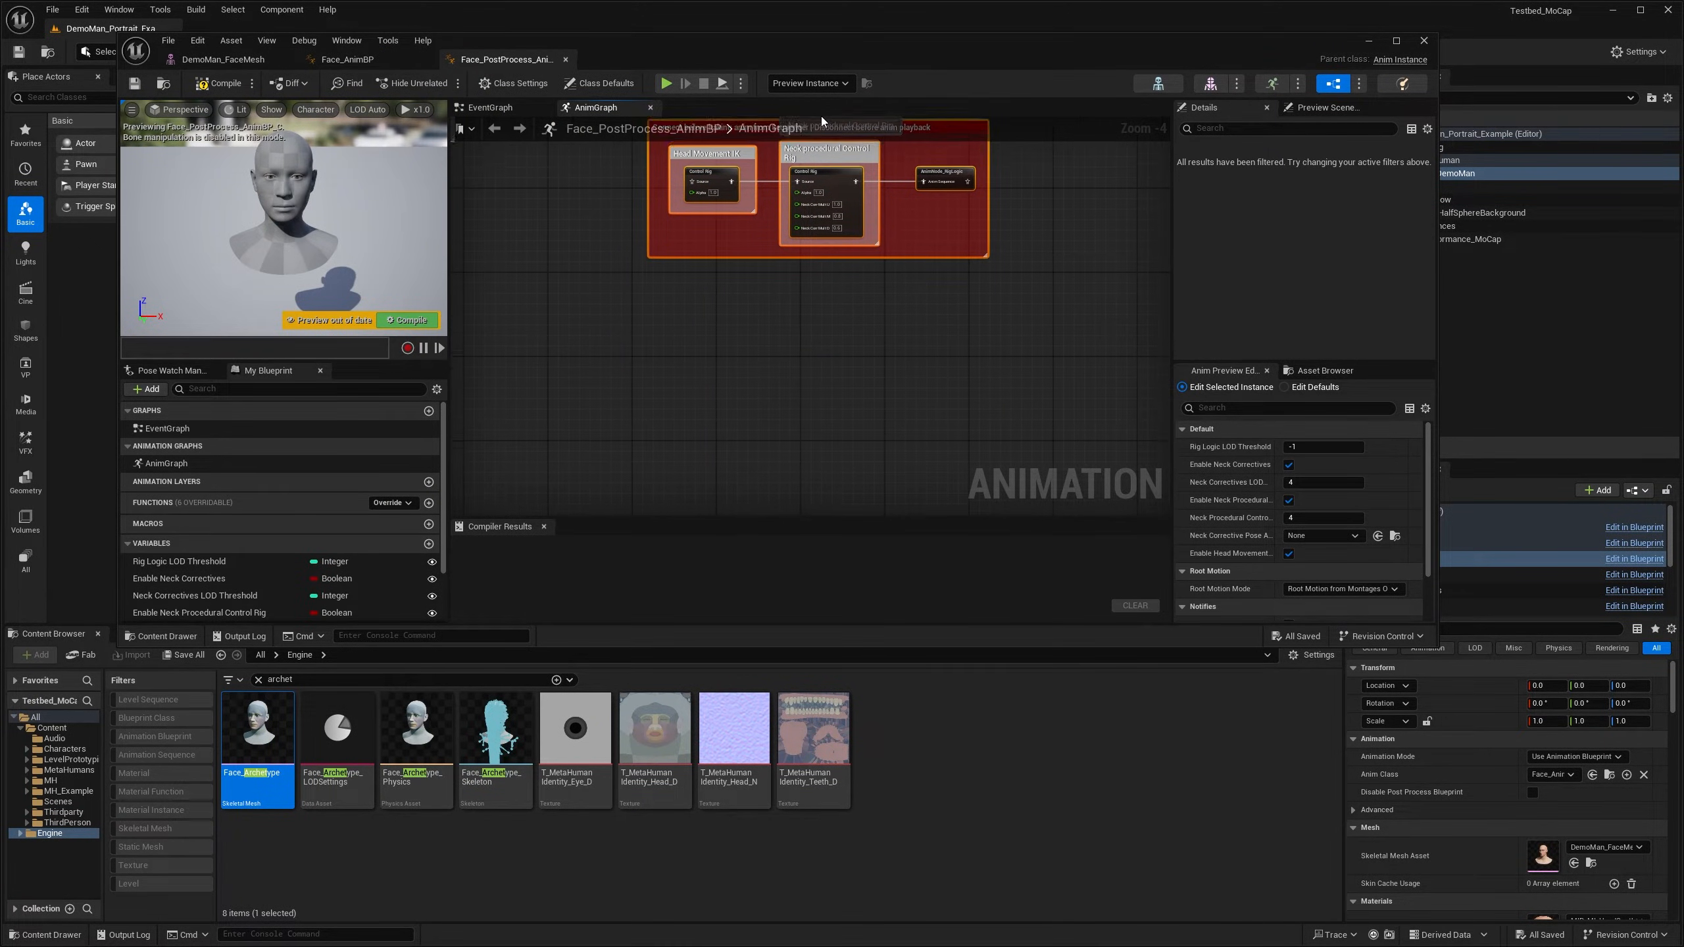
pyautogui.hotkey('ctrl', 'v')
pyautogui.moveTo(771, 440); pyautogui.dragTo(762, 373, button='right')
pyautogui.scroll(-1, 761, 376)
pyautogui.moveTo(759, 304); pyautogui.dragTo(754, 357, button='right')
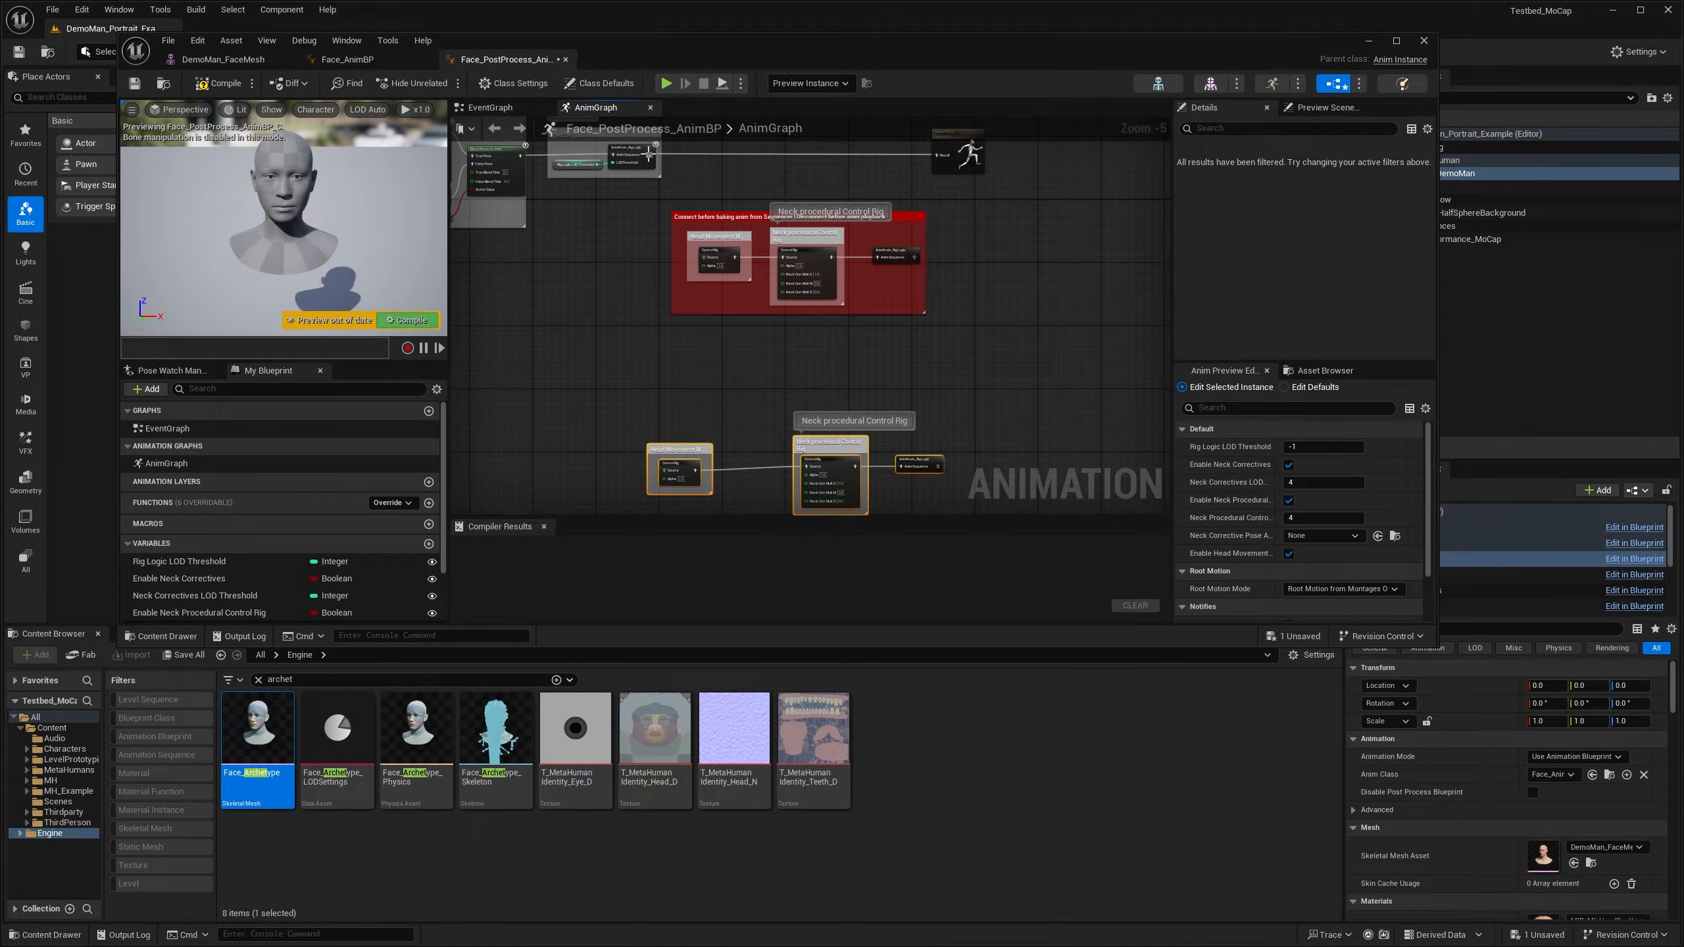
# Step: Try wiring the pasted nodes between the Rig Logic output and Output Pose, and delete the pasted nodes again
pyautogui.keyDown('ctrl'); pyautogui.moveTo(658, 155); pyautogui.dragTo(664, 469); pyautogui.keyUp('ctrl')
pyautogui.moveTo(939, 156); pyautogui.dragTo(937, 466)
pyautogui.click(930, 351)
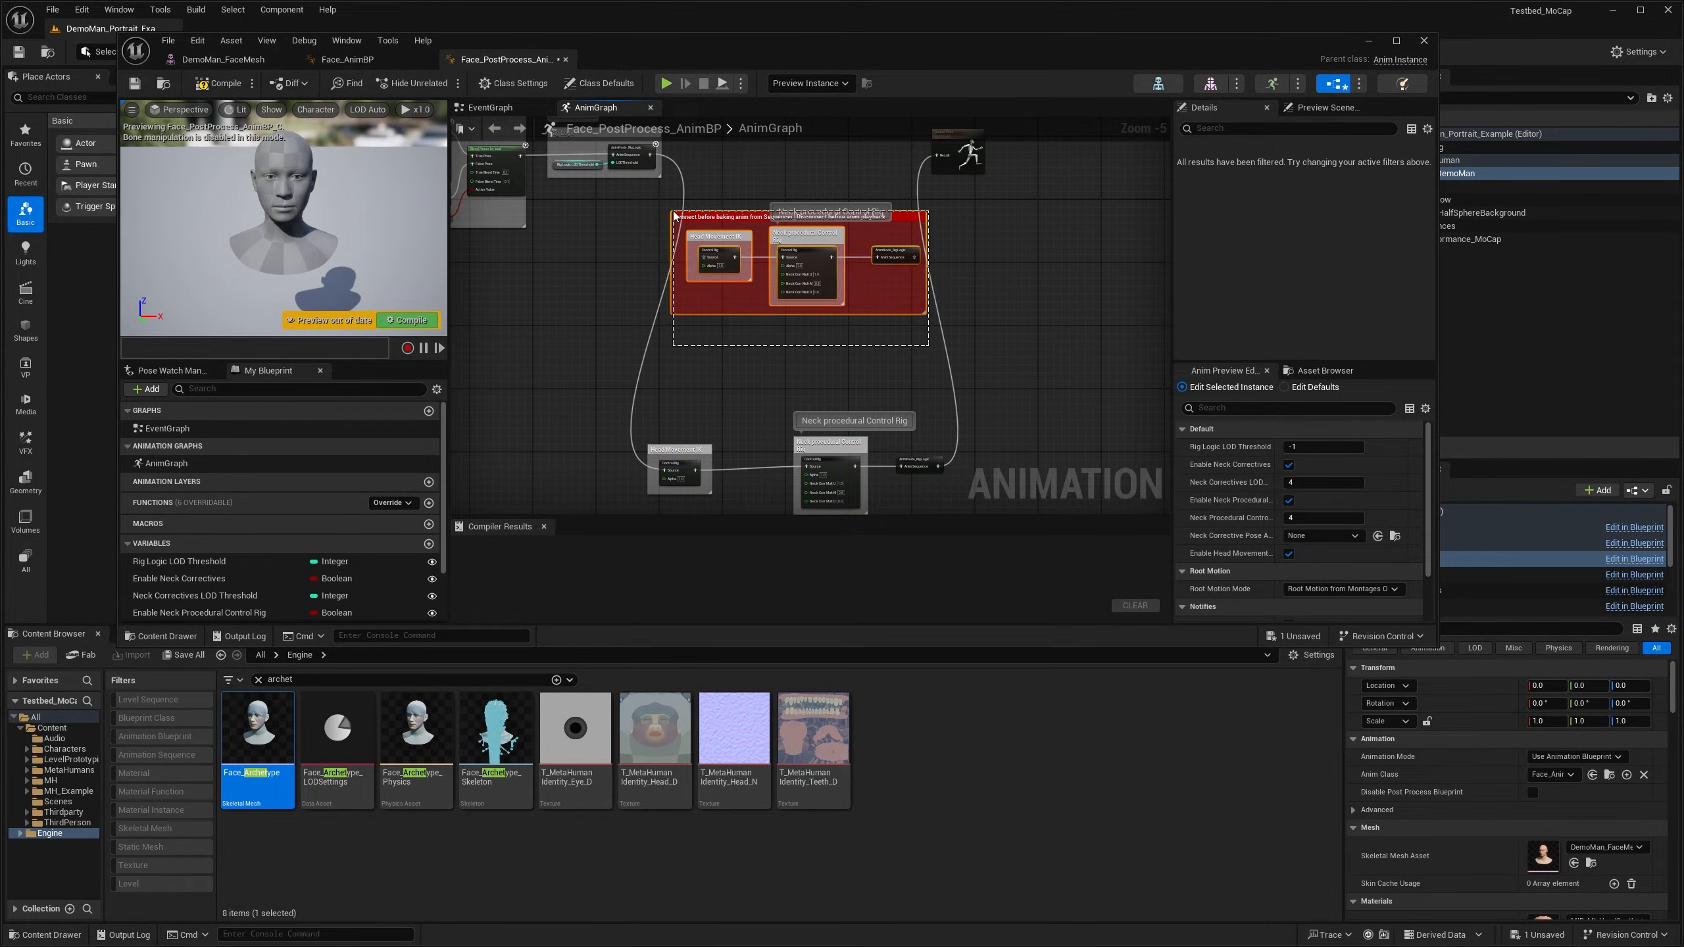
pyautogui.moveTo(609, 376); pyautogui.dragTo(973, 477)
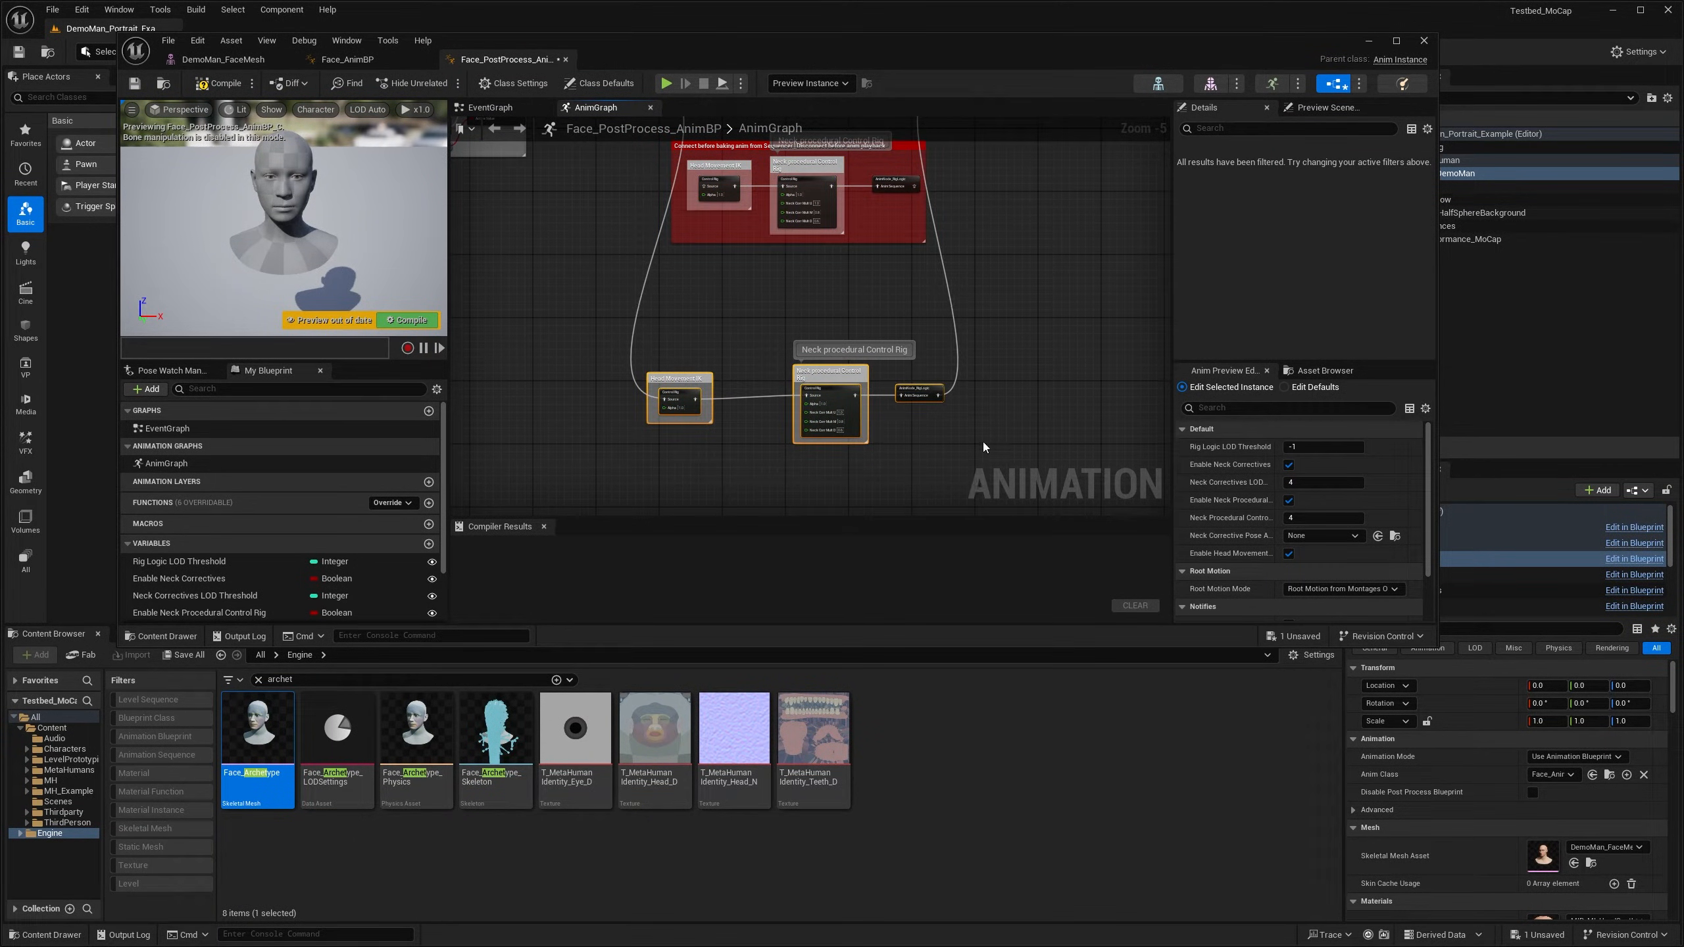
pyautogui.press('Delete')
# Step: Extend the red comment box upward and connect Rig Logic through its Head Movement IK, neck control rig and RigLogic chain to Output Pose
pyautogui.moveTo(975, 295); pyautogui.dragTo(1105, 449, button='right')
pyautogui.scroll(2, 949, 424)
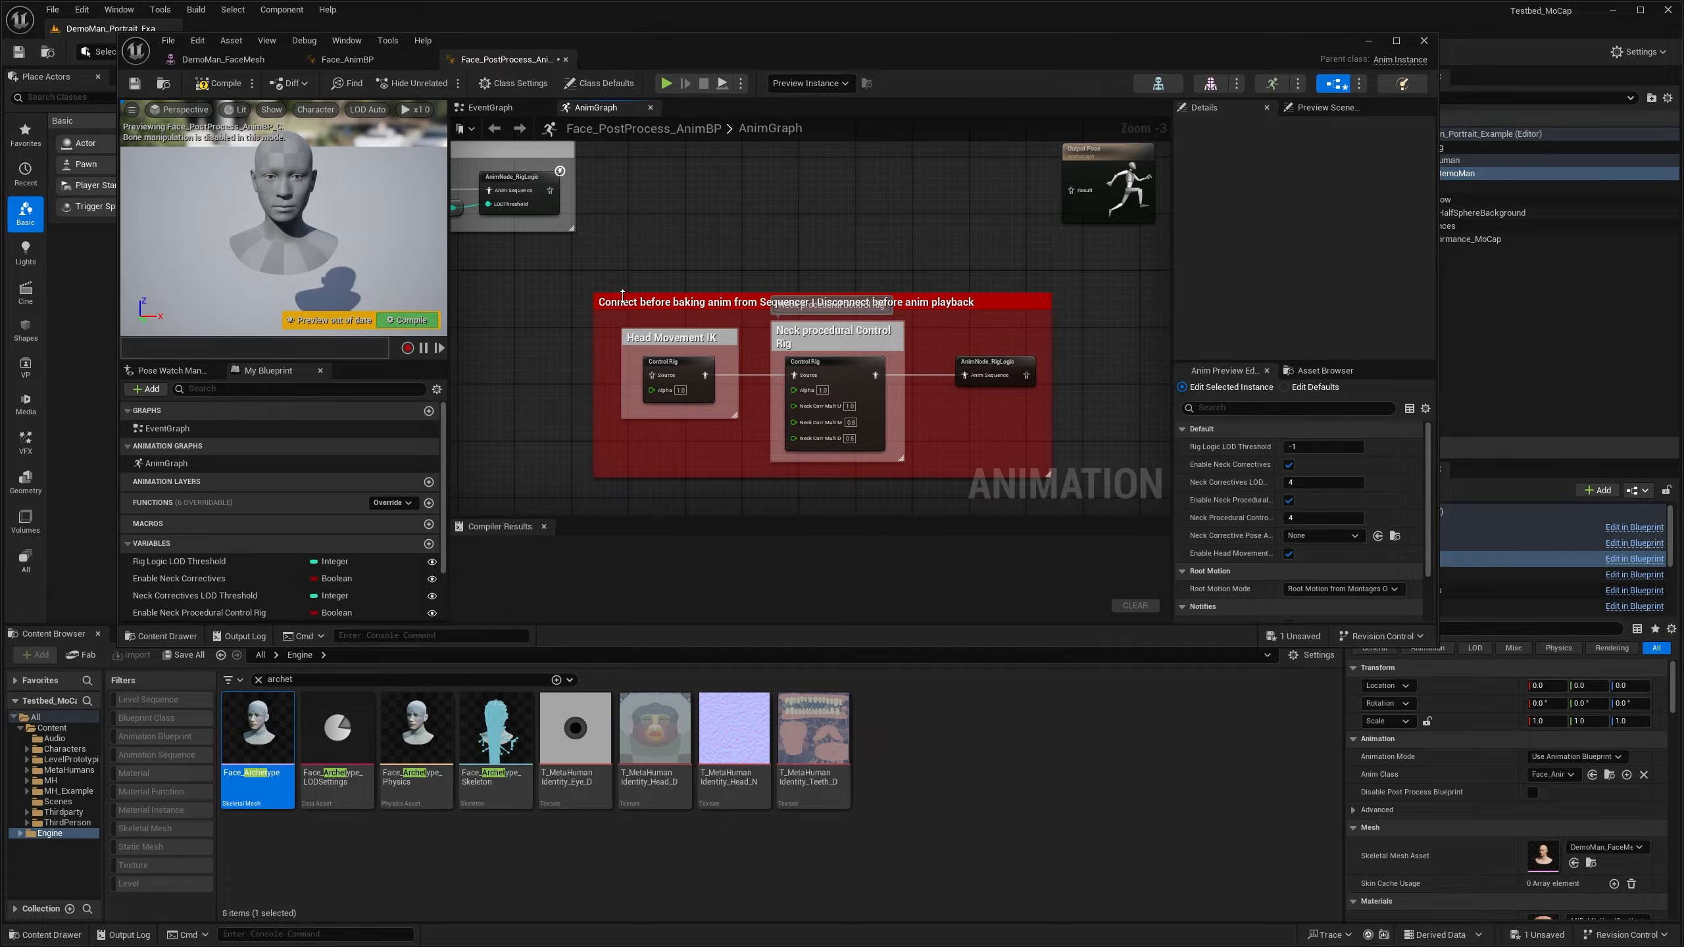
pyautogui.moveTo(622, 295); pyautogui.dragTo(647, 284)
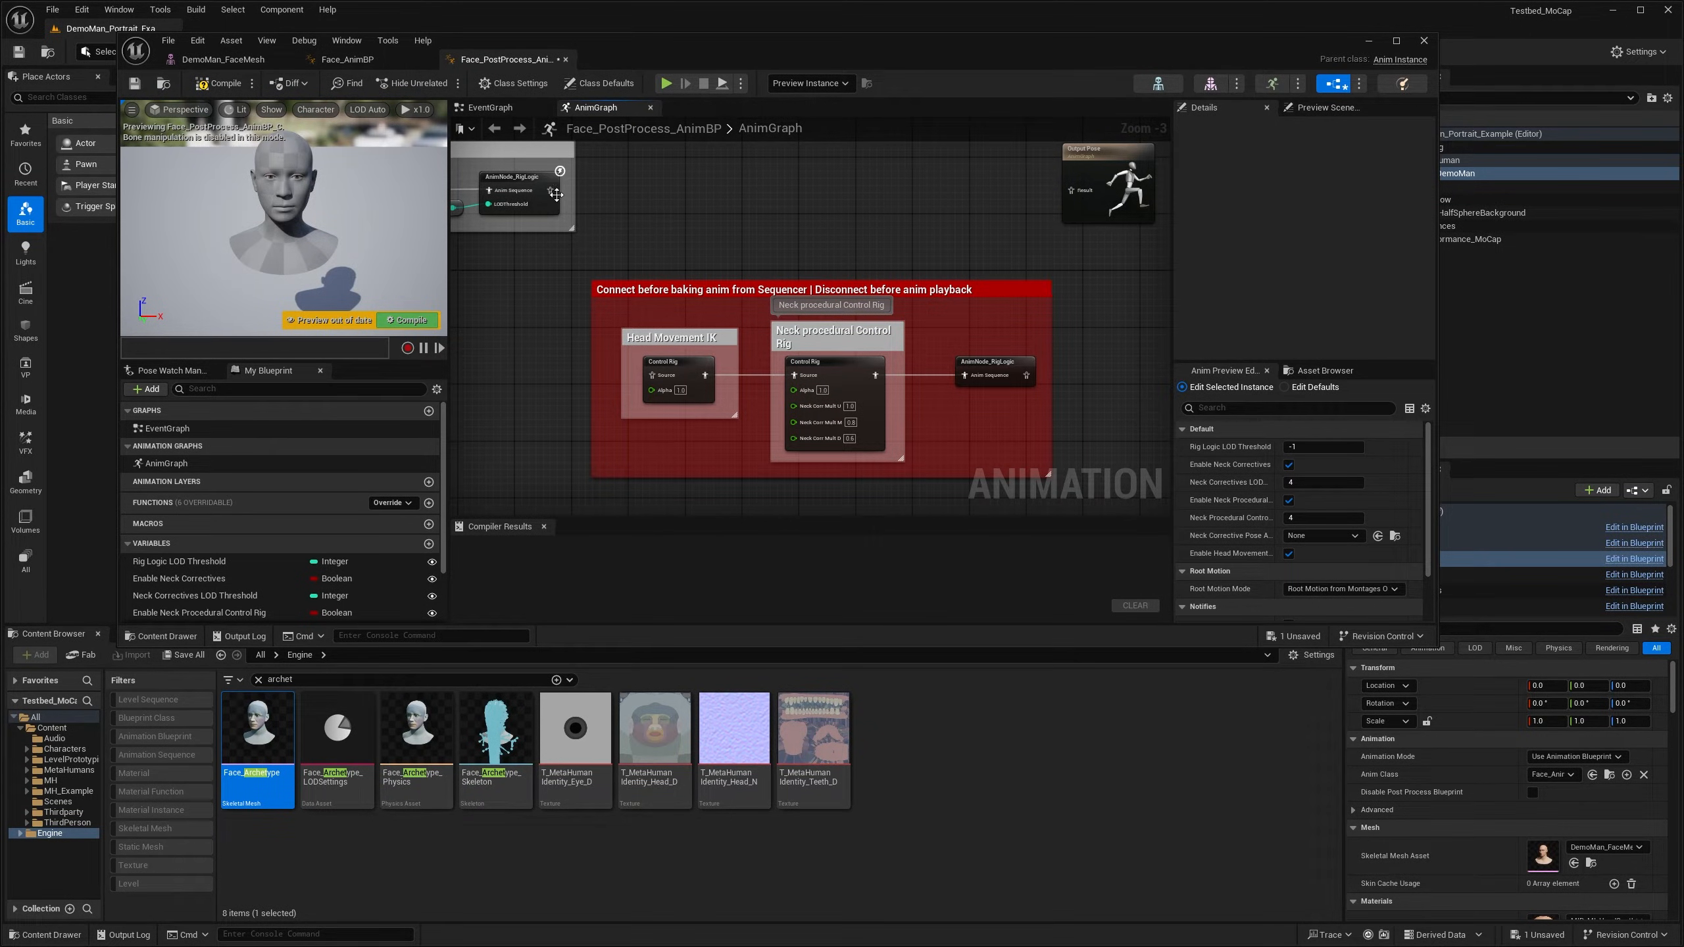
pyautogui.moveTo(556, 193); pyautogui.dragTo(652, 375)
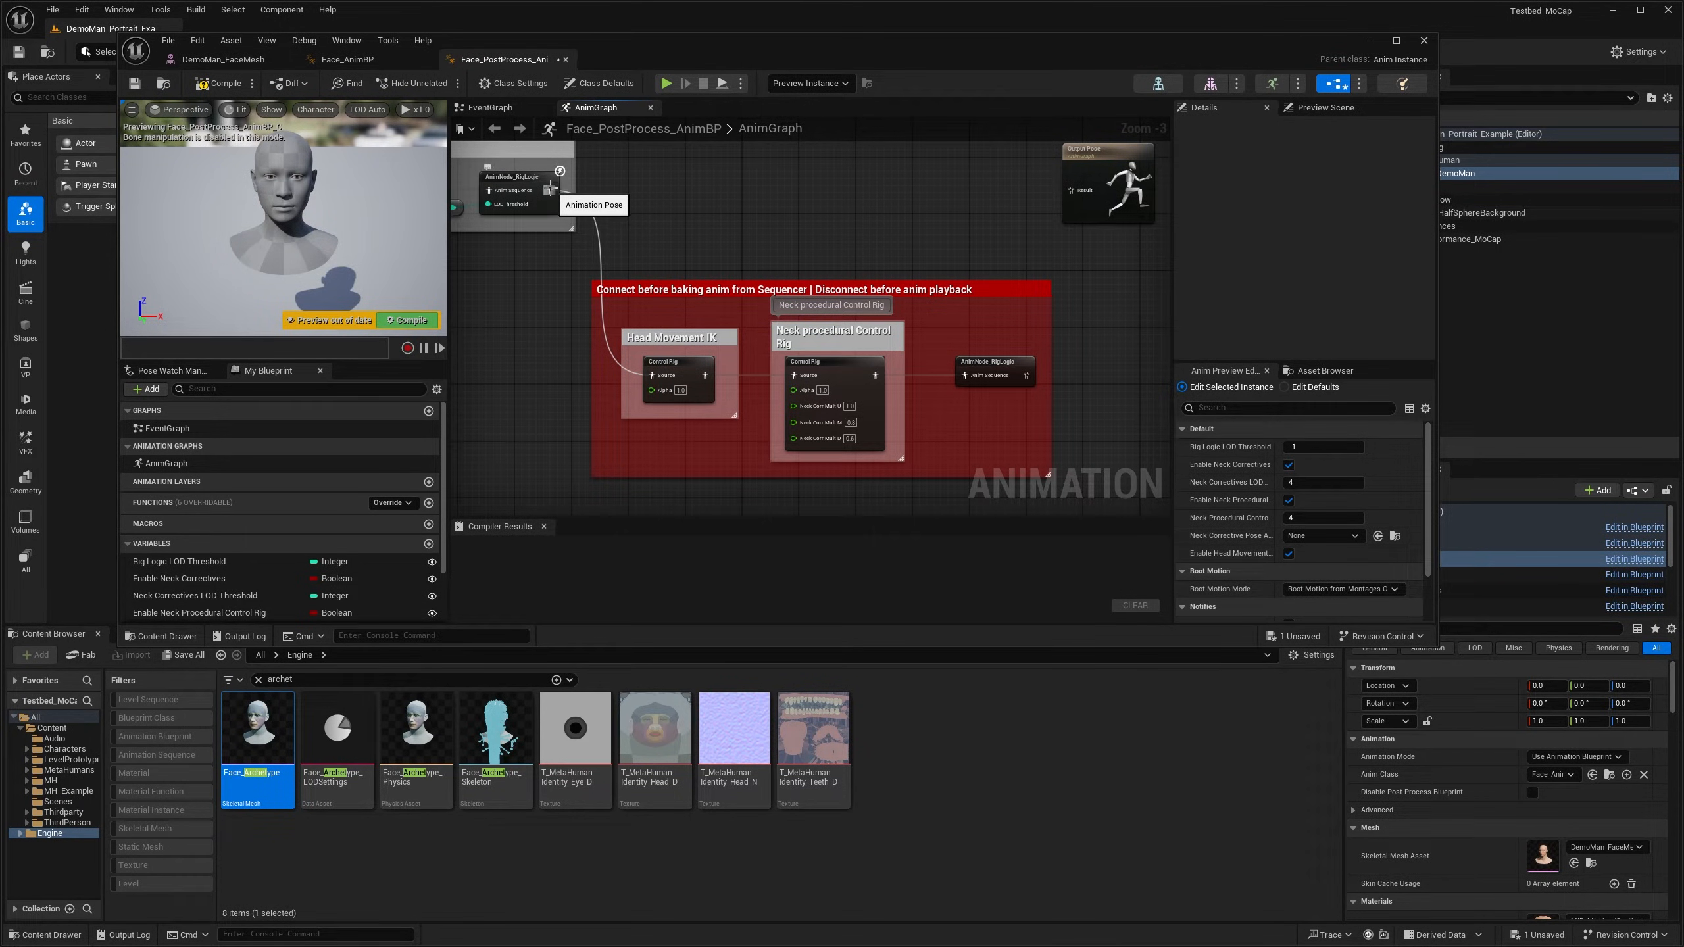
pyautogui.moveTo(1026, 375); pyautogui.dragTo(1074, 198)
pyautogui.moveTo(865, 205); pyautogui.dragTo(777, 241, button='right')
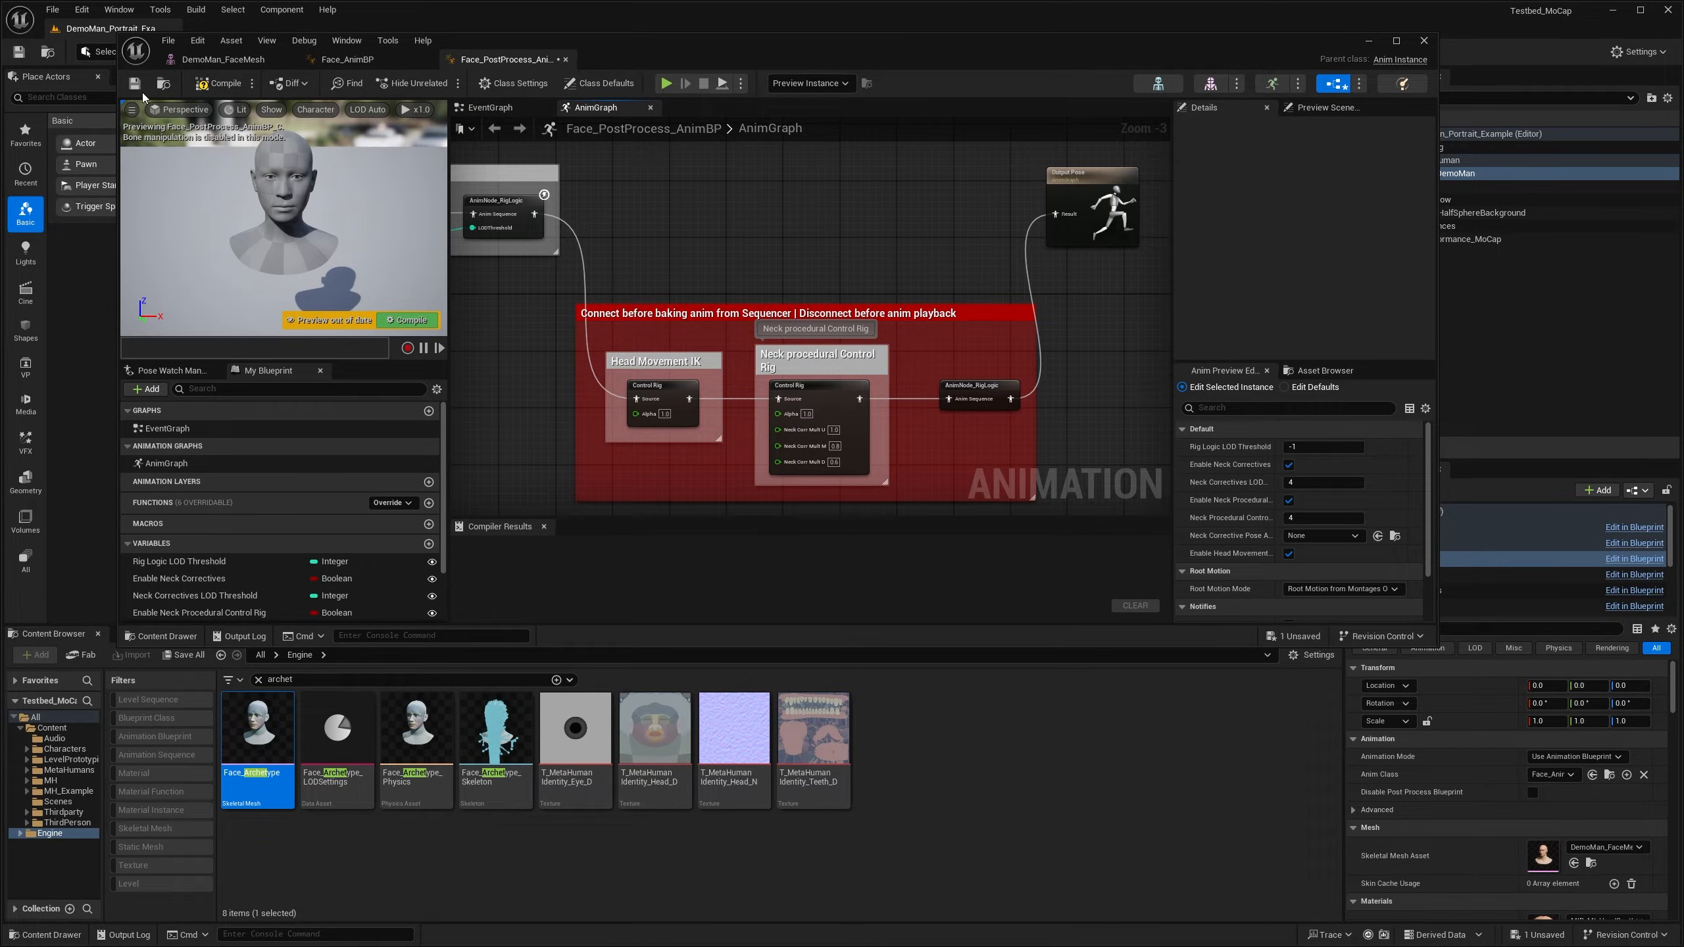
# Step: Compile and save Face_PostProcess_AnimBP, close its editor, and open the Performance_MoCap level sequence
pyautogui.click(225, 85)
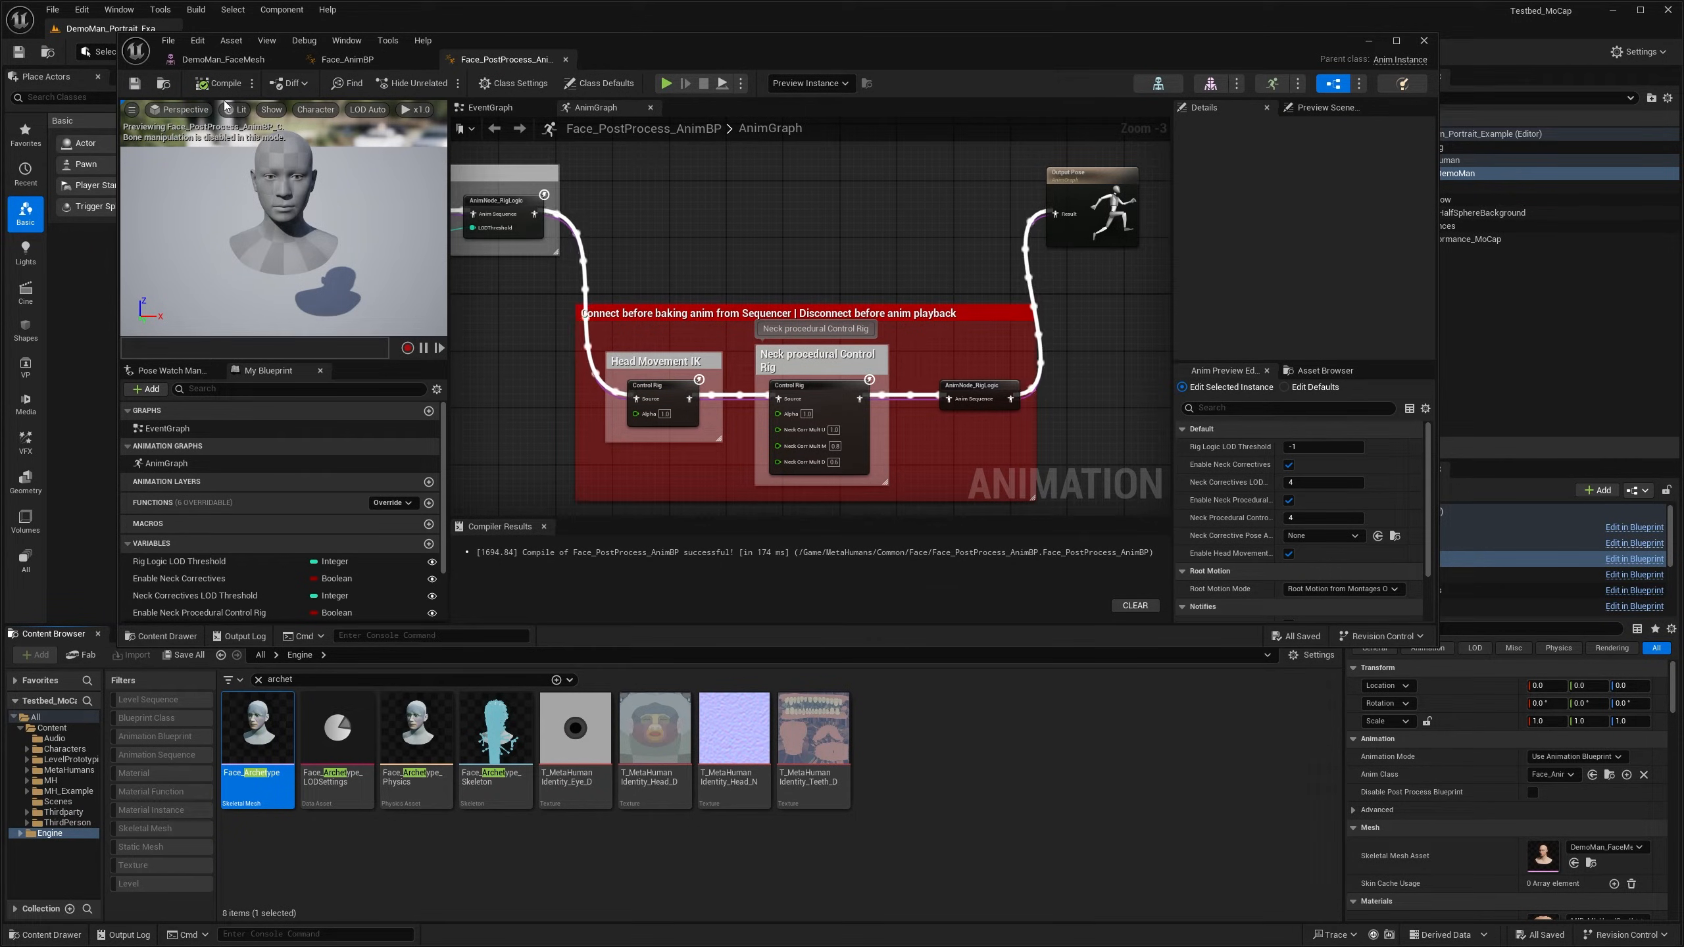
pyautogui.click(1424, 42)
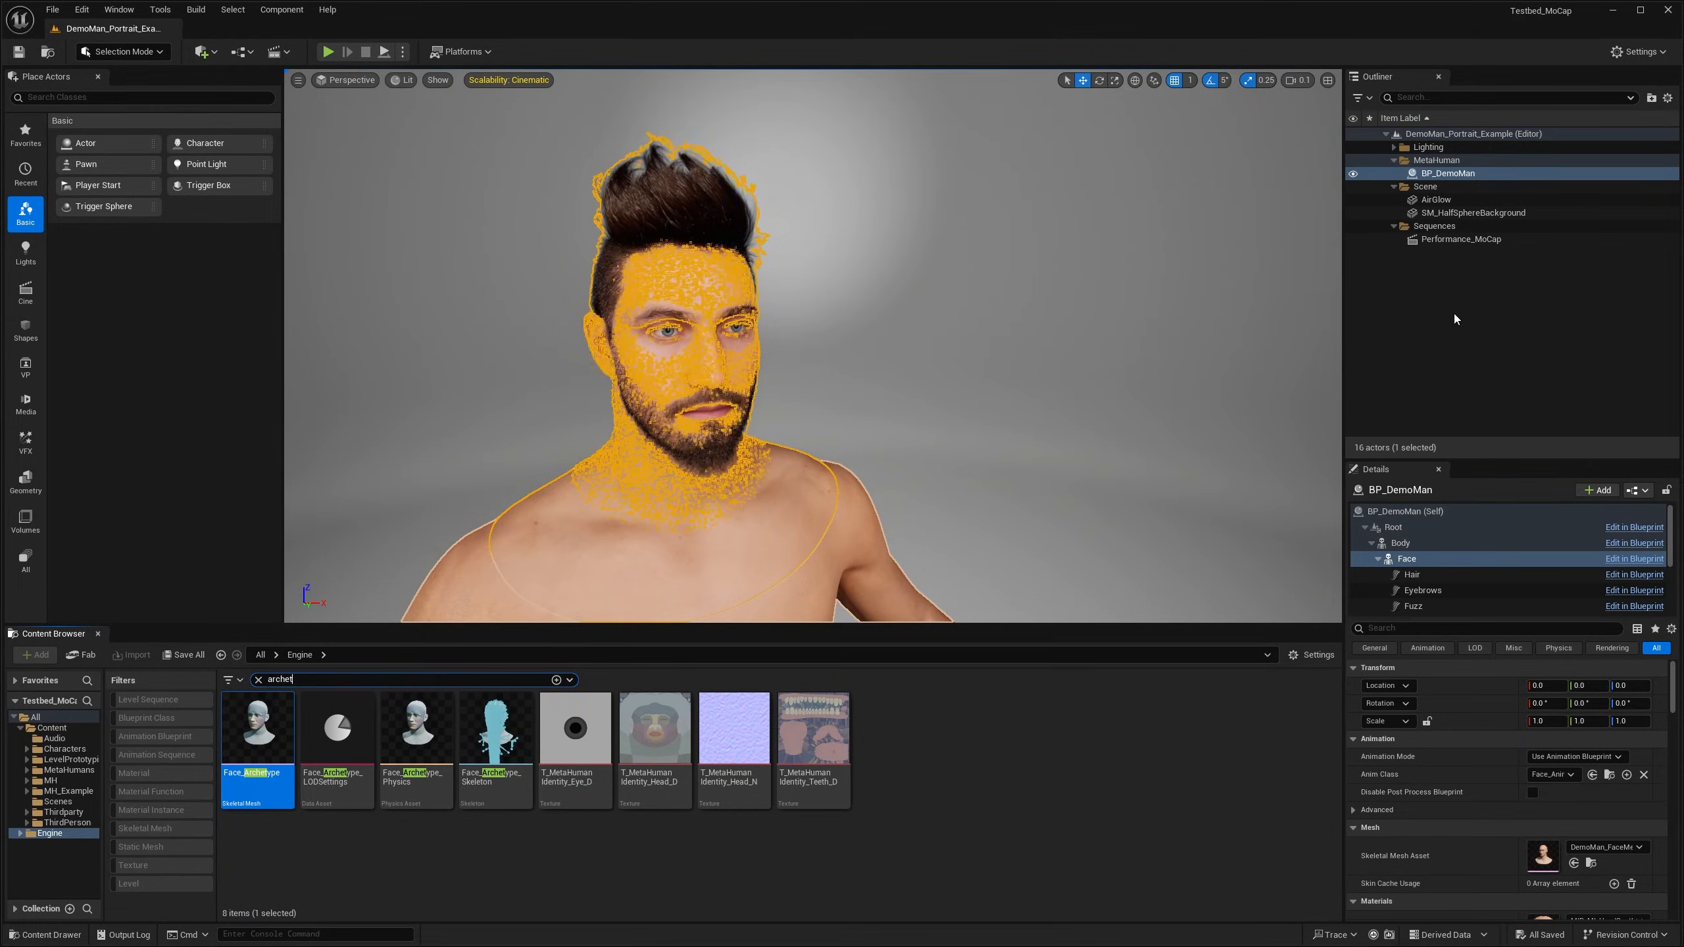
pyautogui.click(1459, 239)
pyautogui.click(1503, 758)
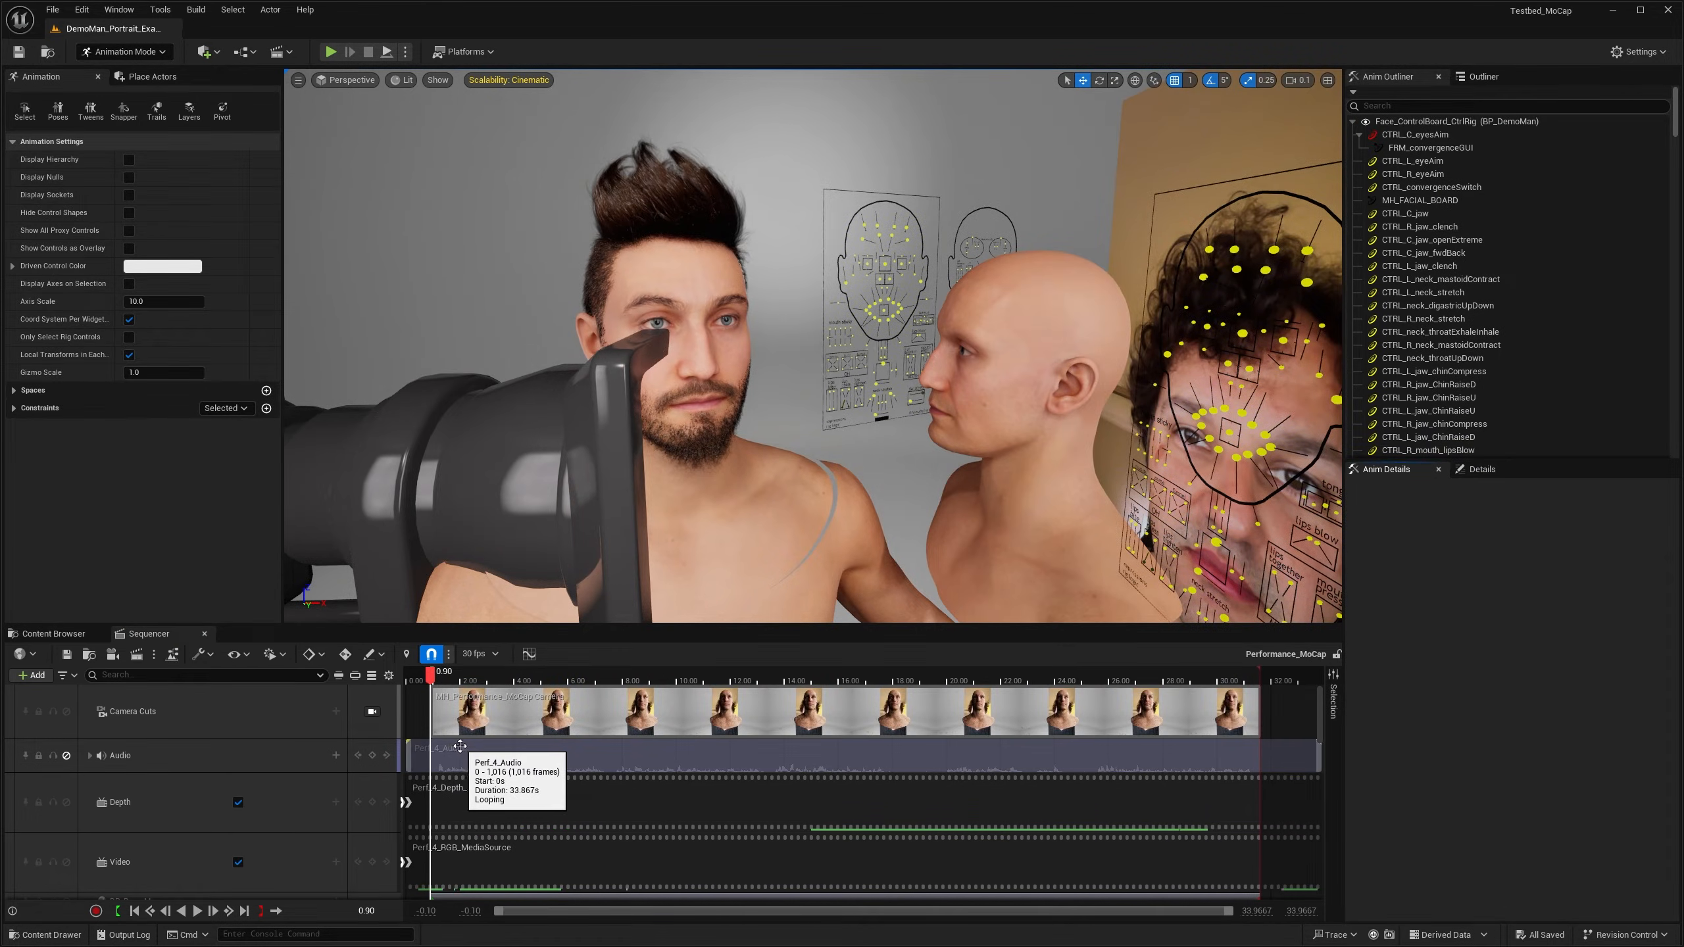
# Step: Play back the Performance_MoCap sequence to check DemoMan's facial and head motion, and return the playhead to the start
pyautogui.click(465, 677)
pyautogui.press('space')
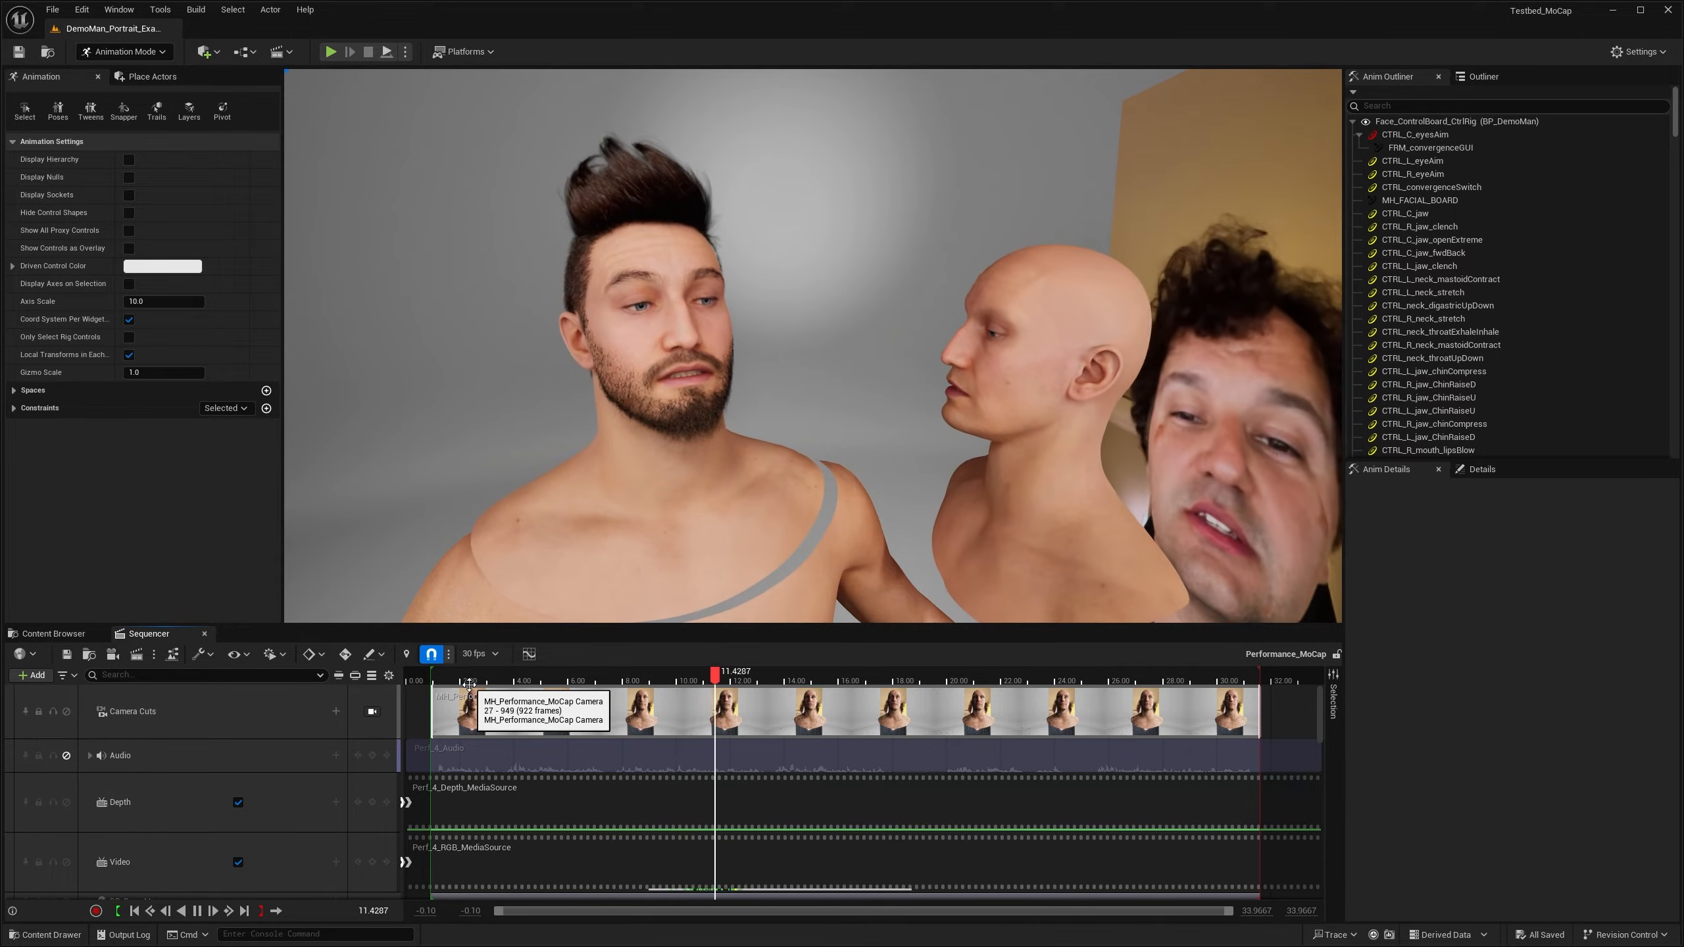
pyautogui.press('space')
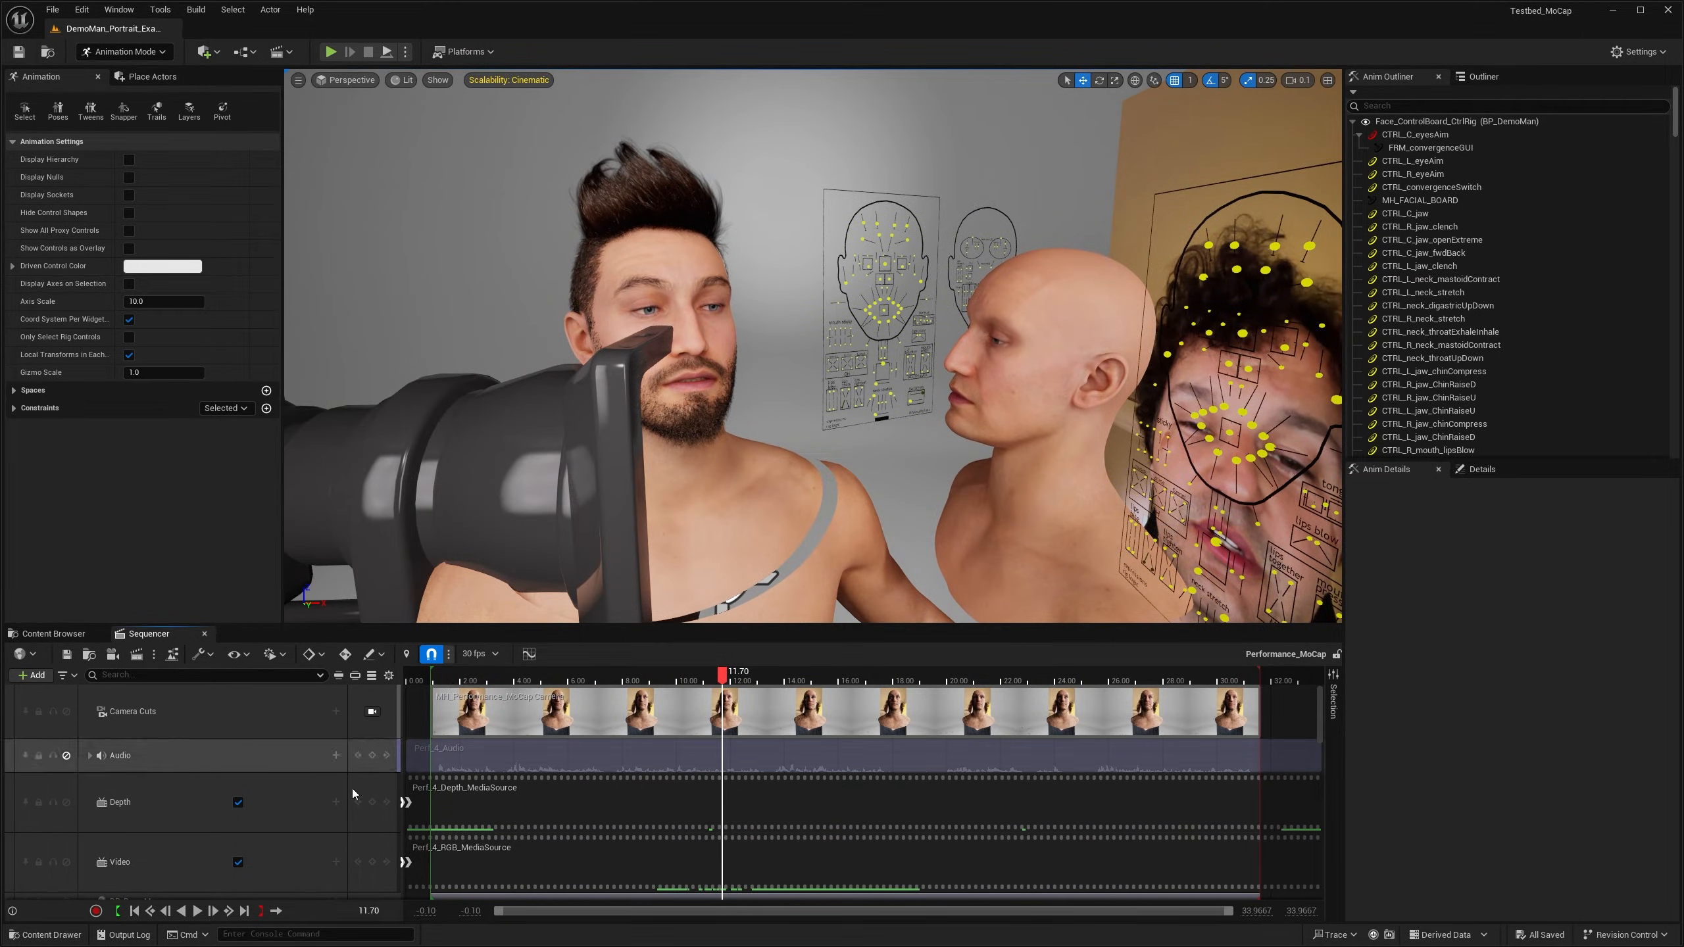
pyautogui.click(135, 911)
# Step: Start baking an animation sequence from BP_DemoMan's Face track in Sequencer
pyautogui.scroll(-3, 190, 777)
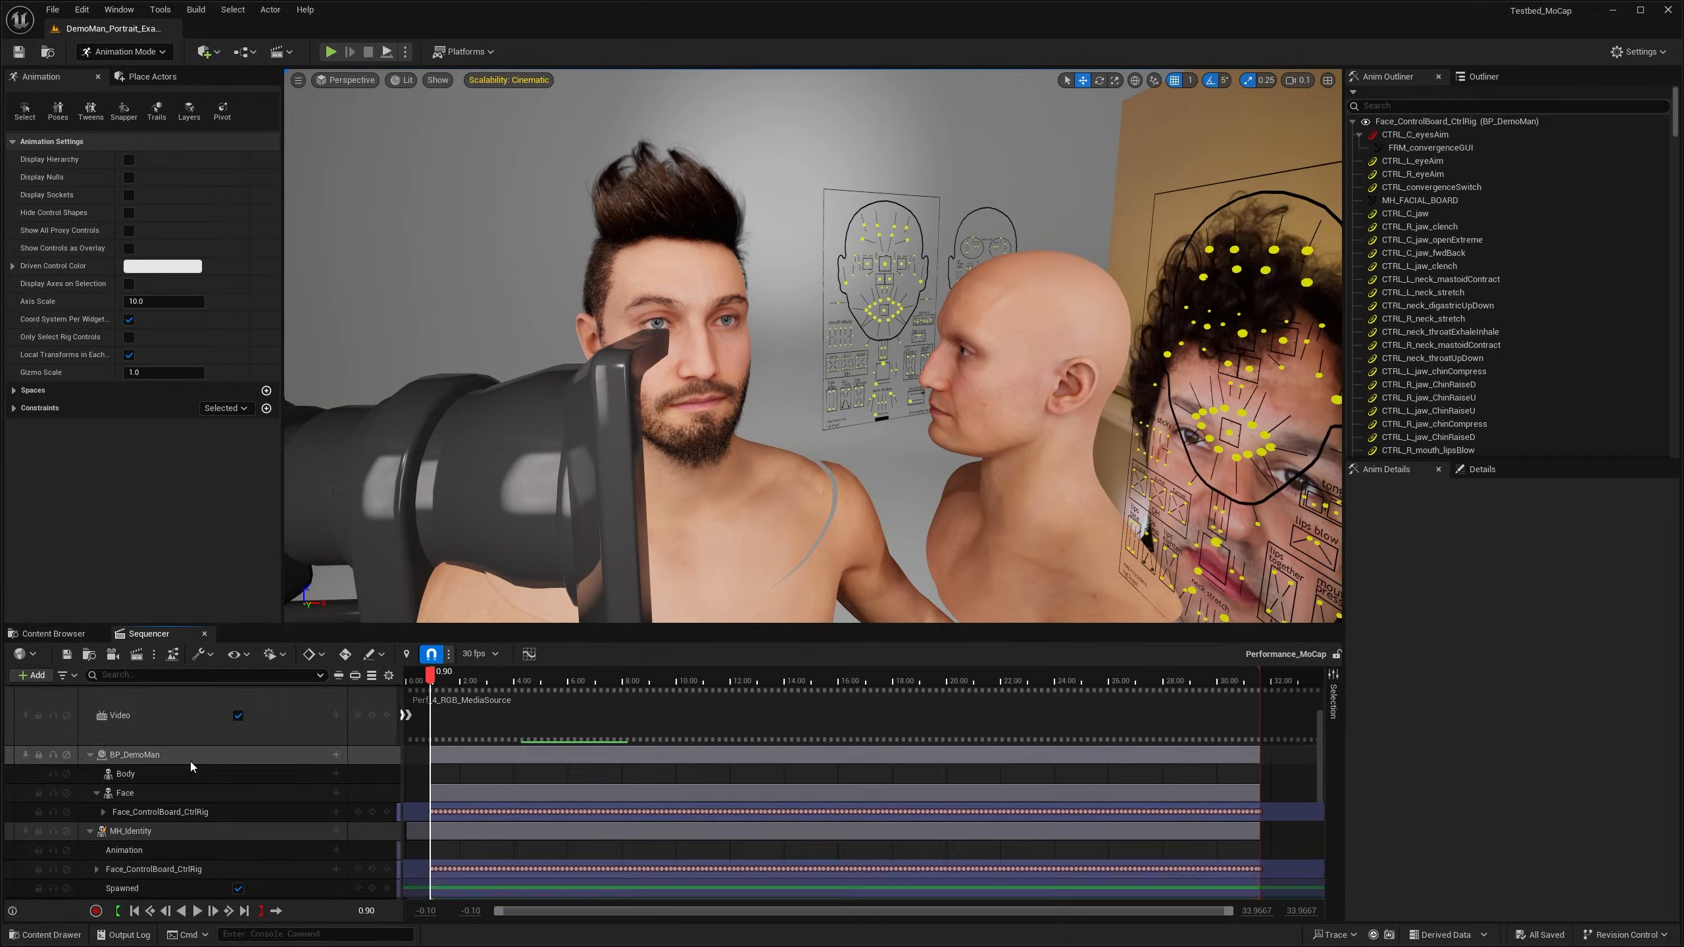
pyautogui.click(157, 798)
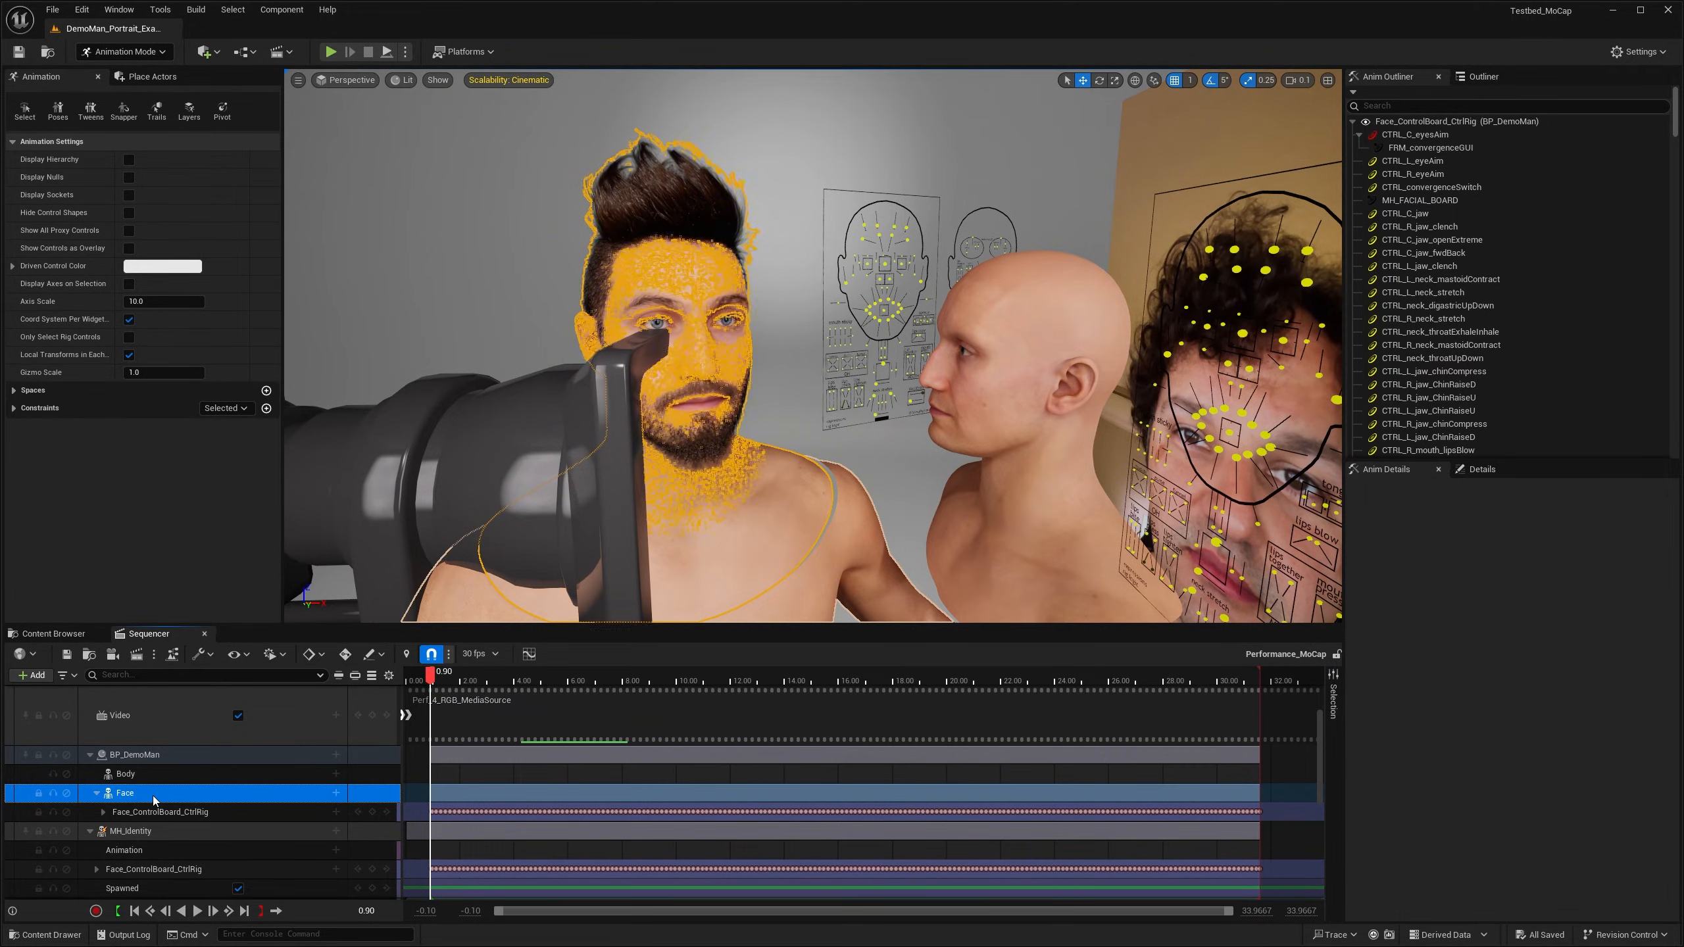
pyautogui.rightClick(157, 798)
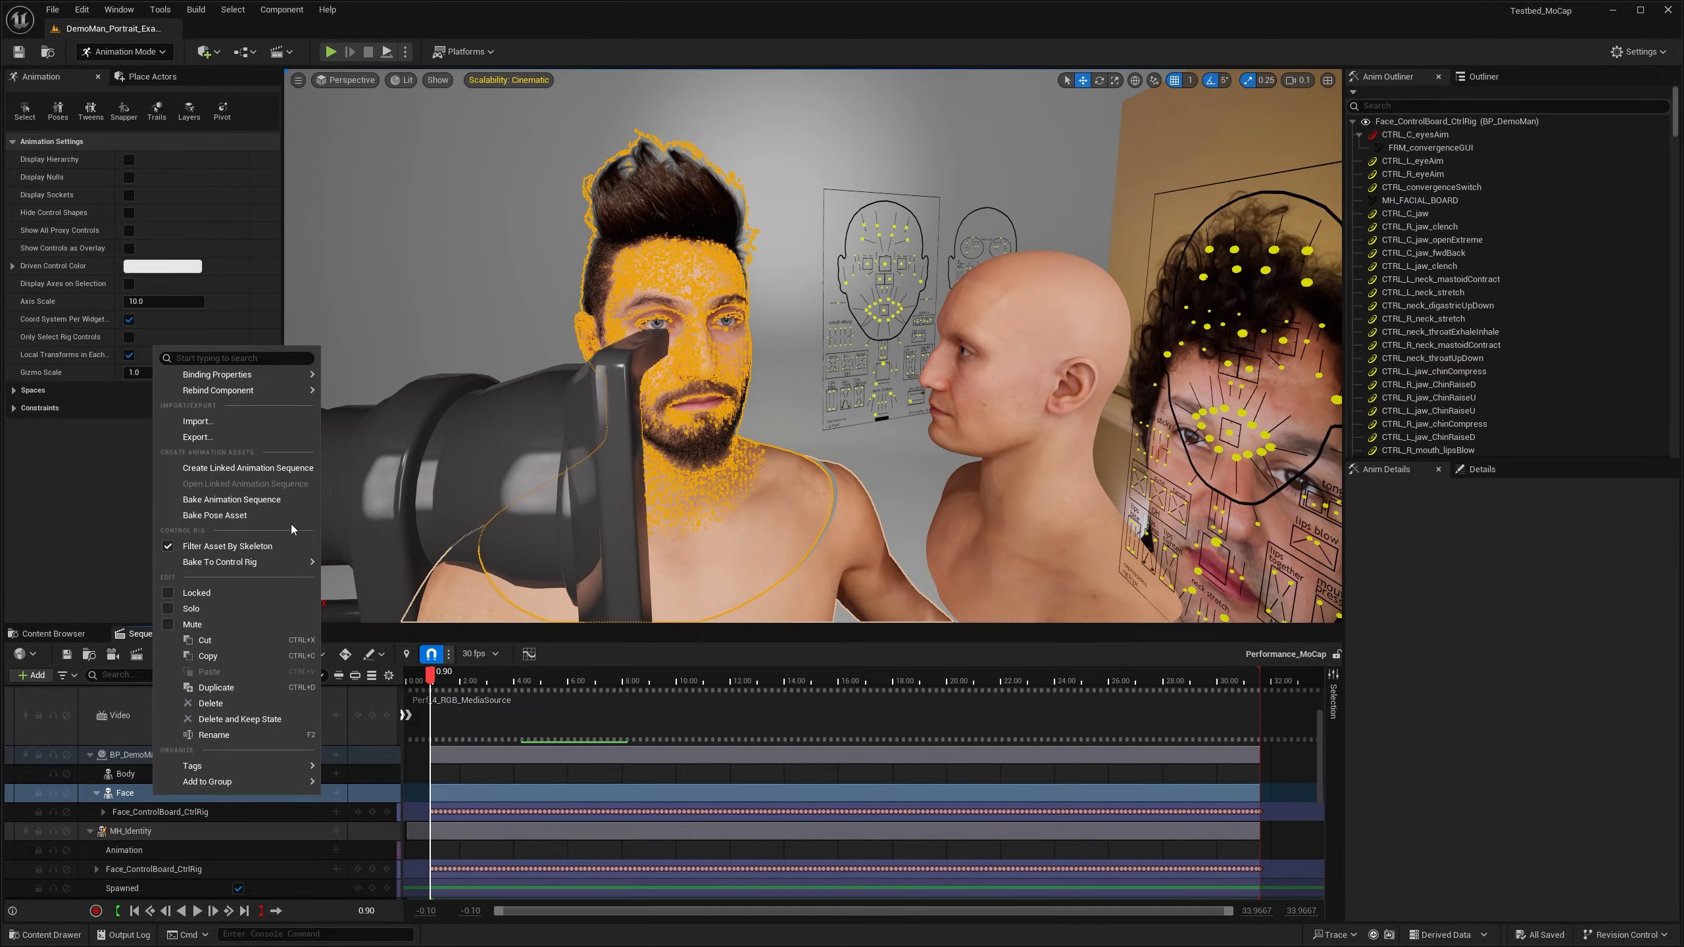
pyautogui.click(263, 502)
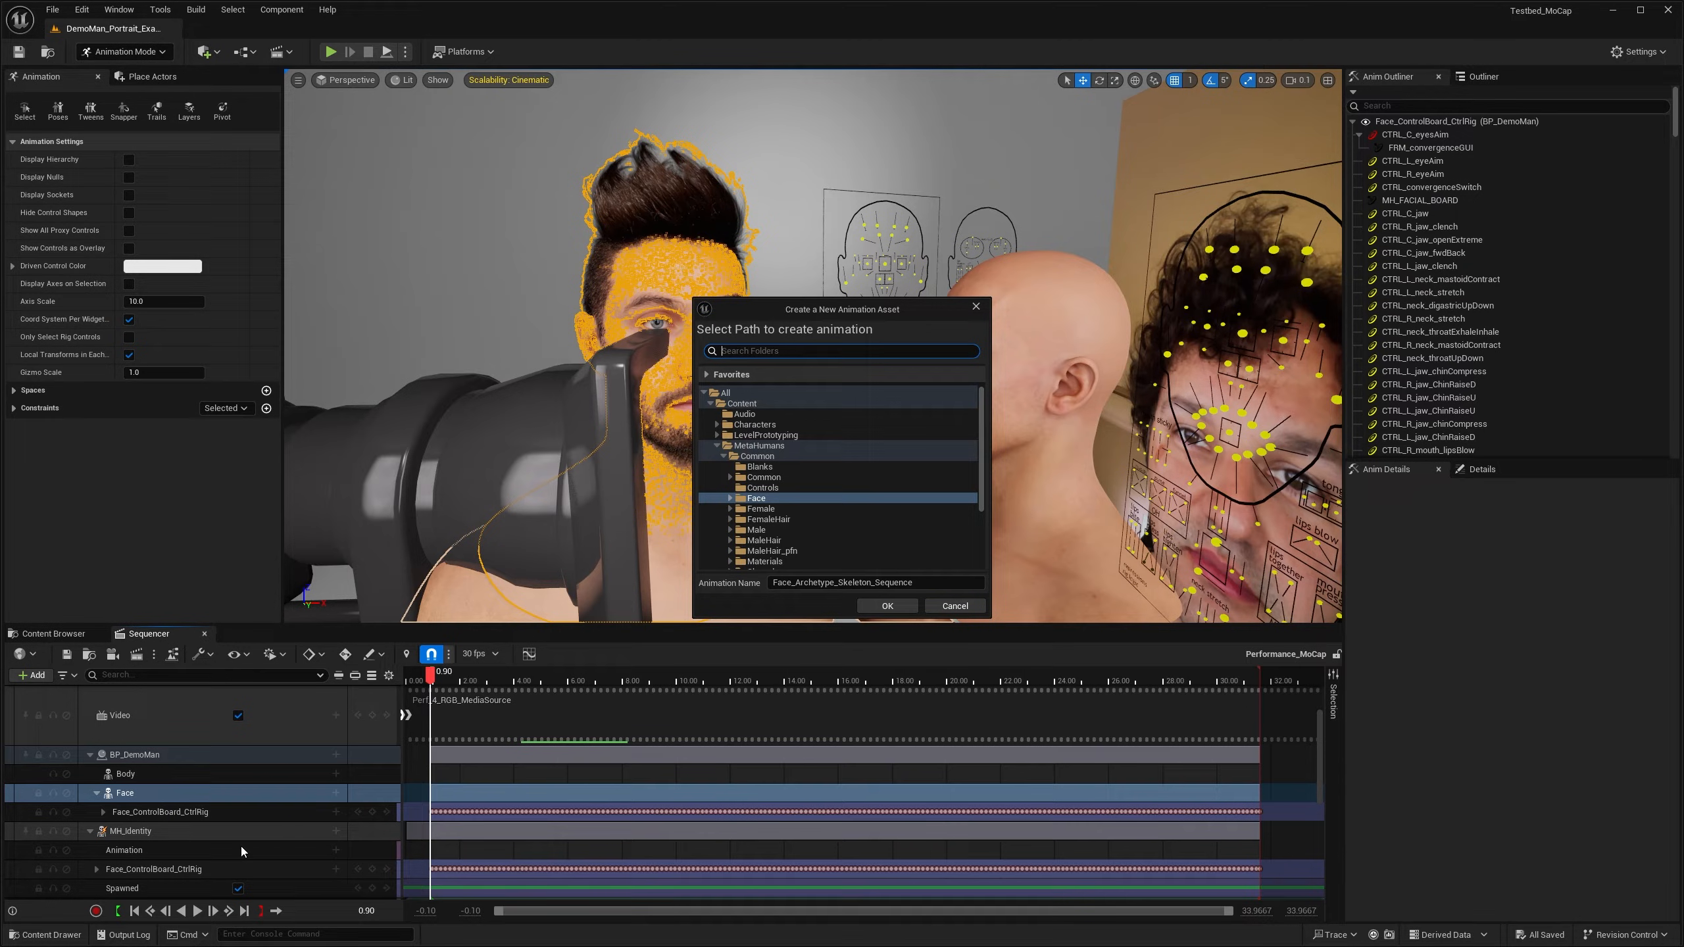
# Step: Create a new folder named Animations inside MH_Example as the destination for the baked animation
pyautogui.click(749, 445)
pyautogui.click(717, 446)
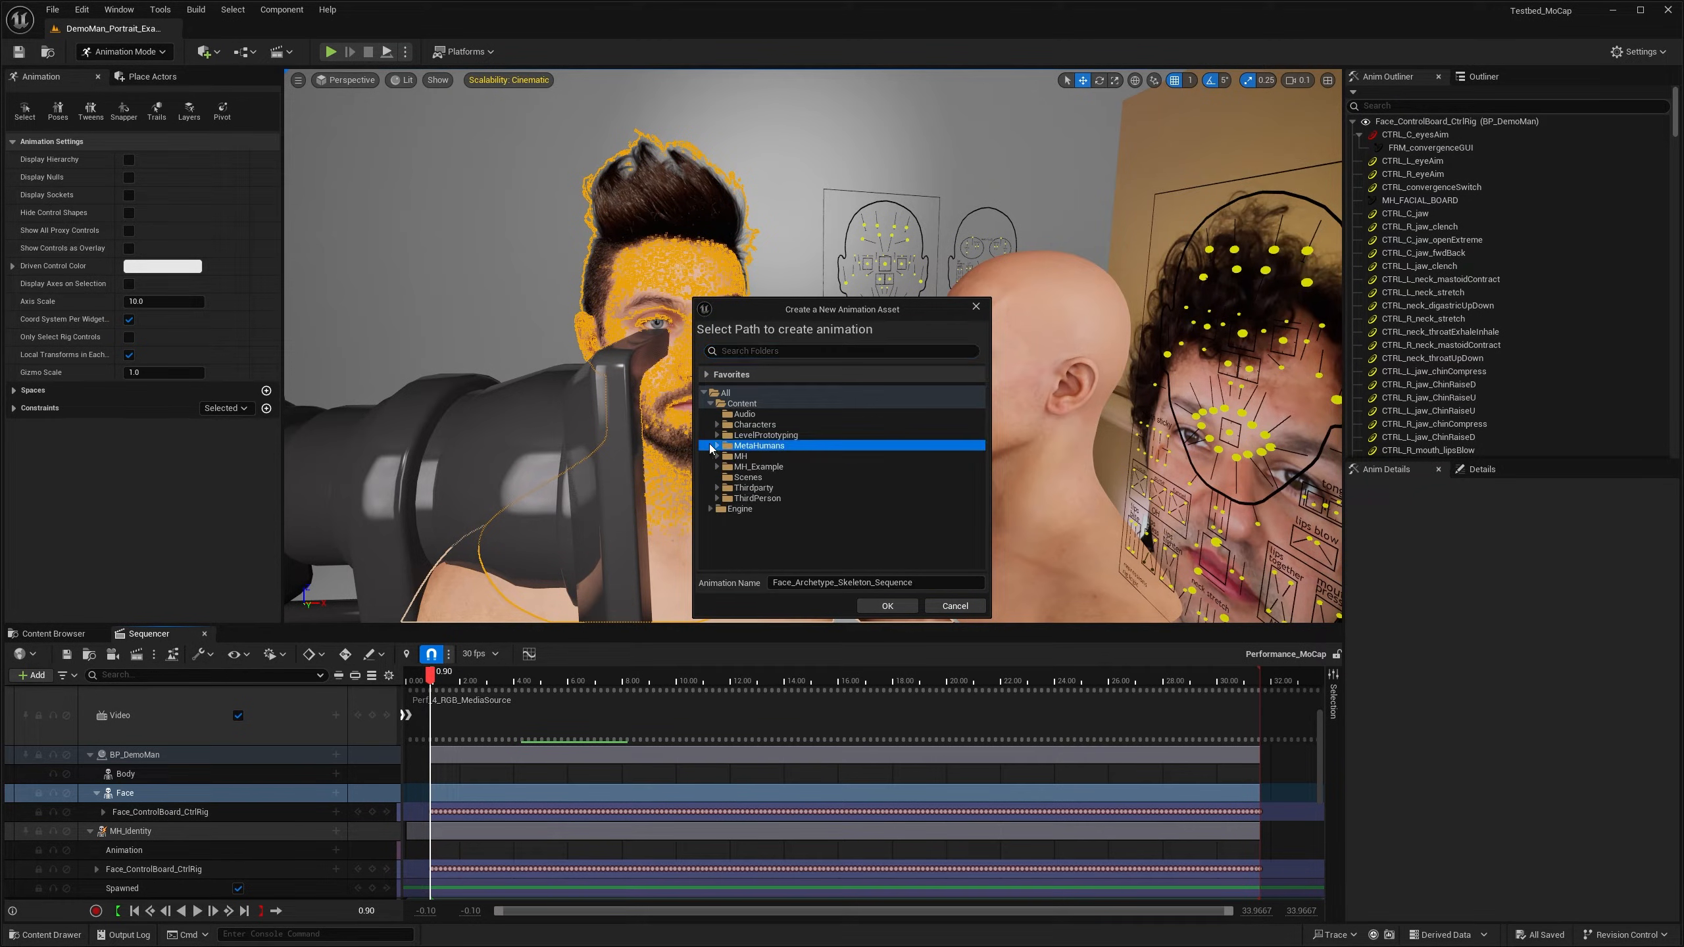
pyautogui.click(717, 466)
pyautogui.click(738, 467)
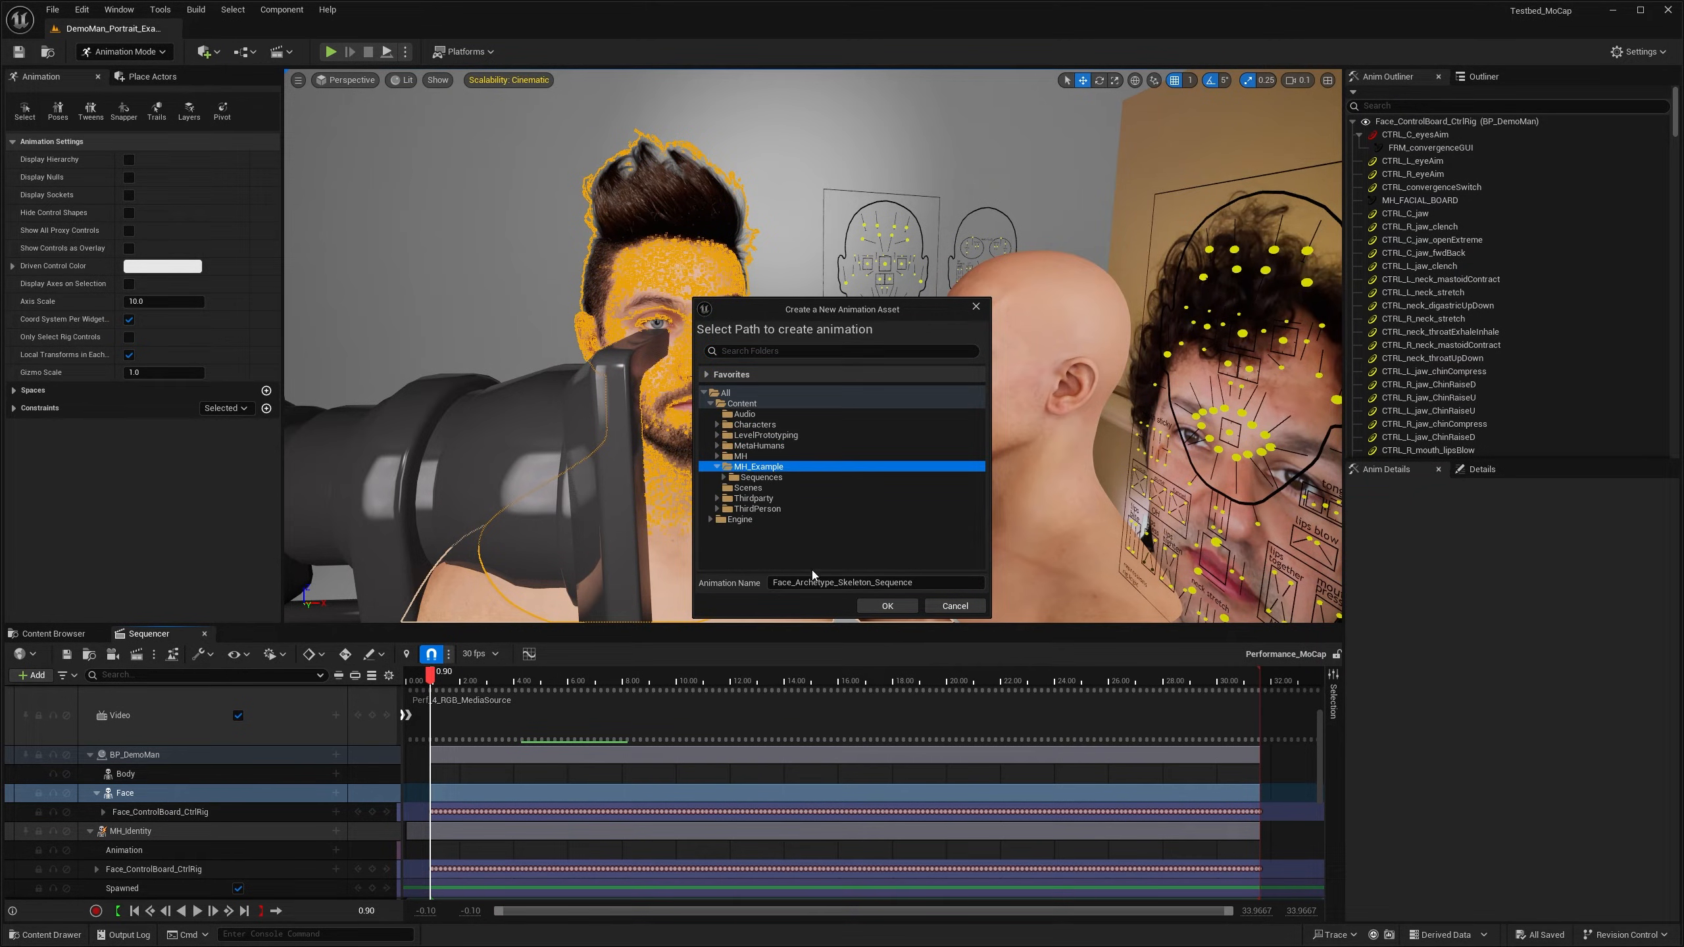
pyautogui.rightClick(743, 467)
pyautogui.click(777, 480)
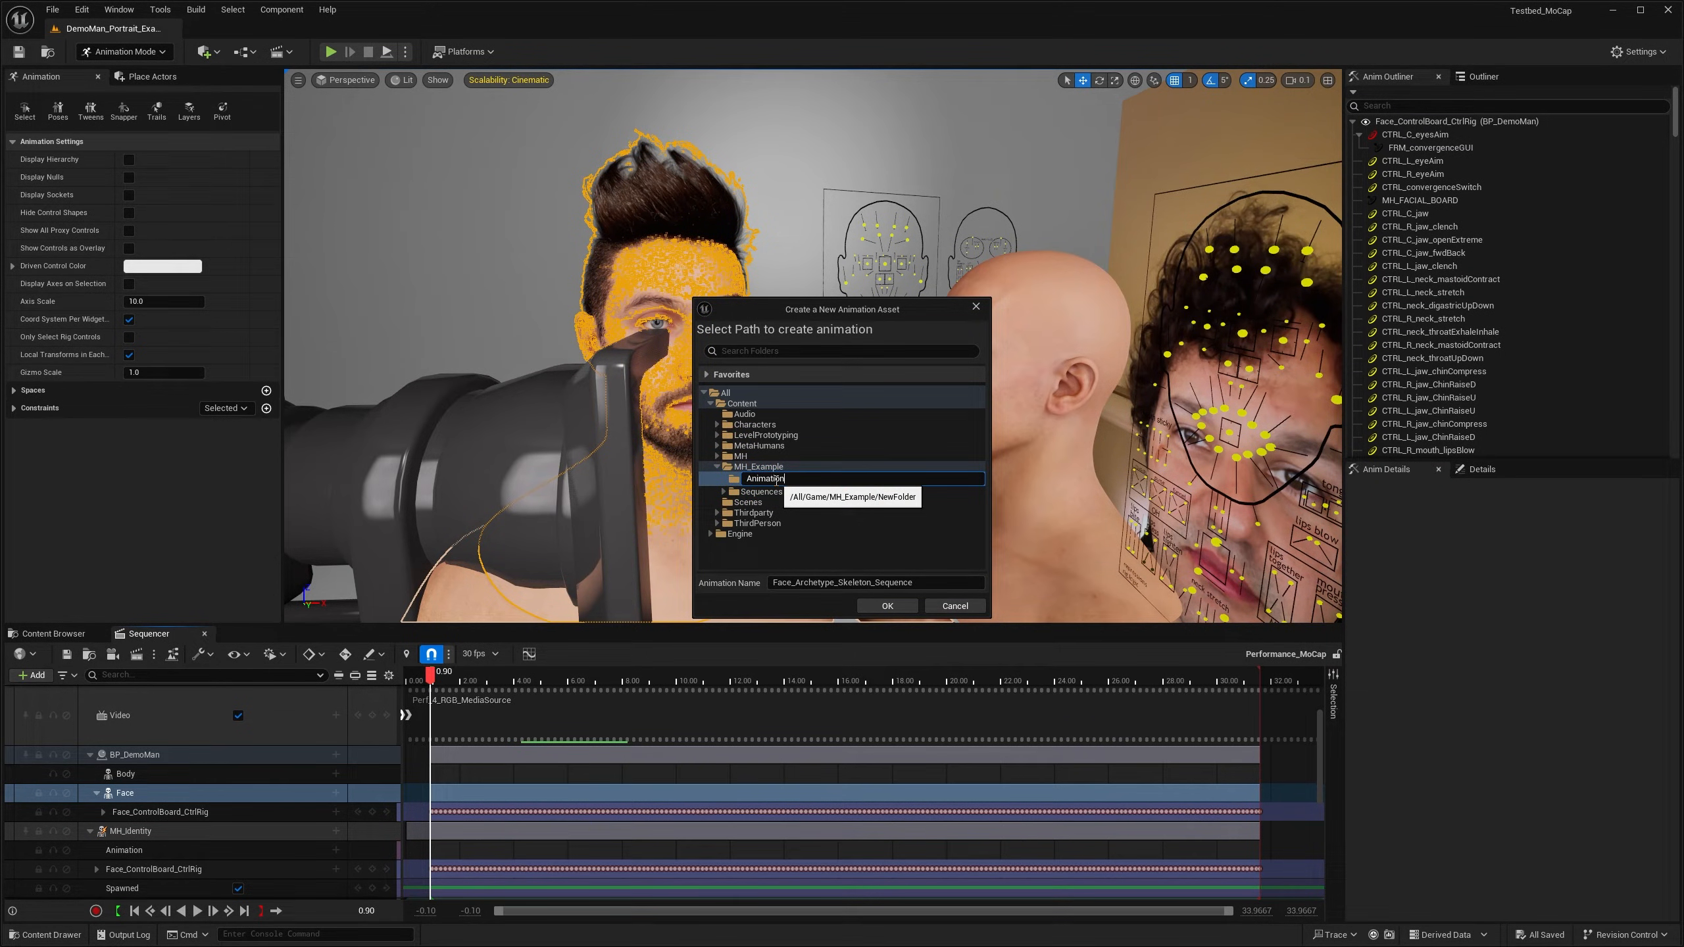
pyautogui.press('Return')
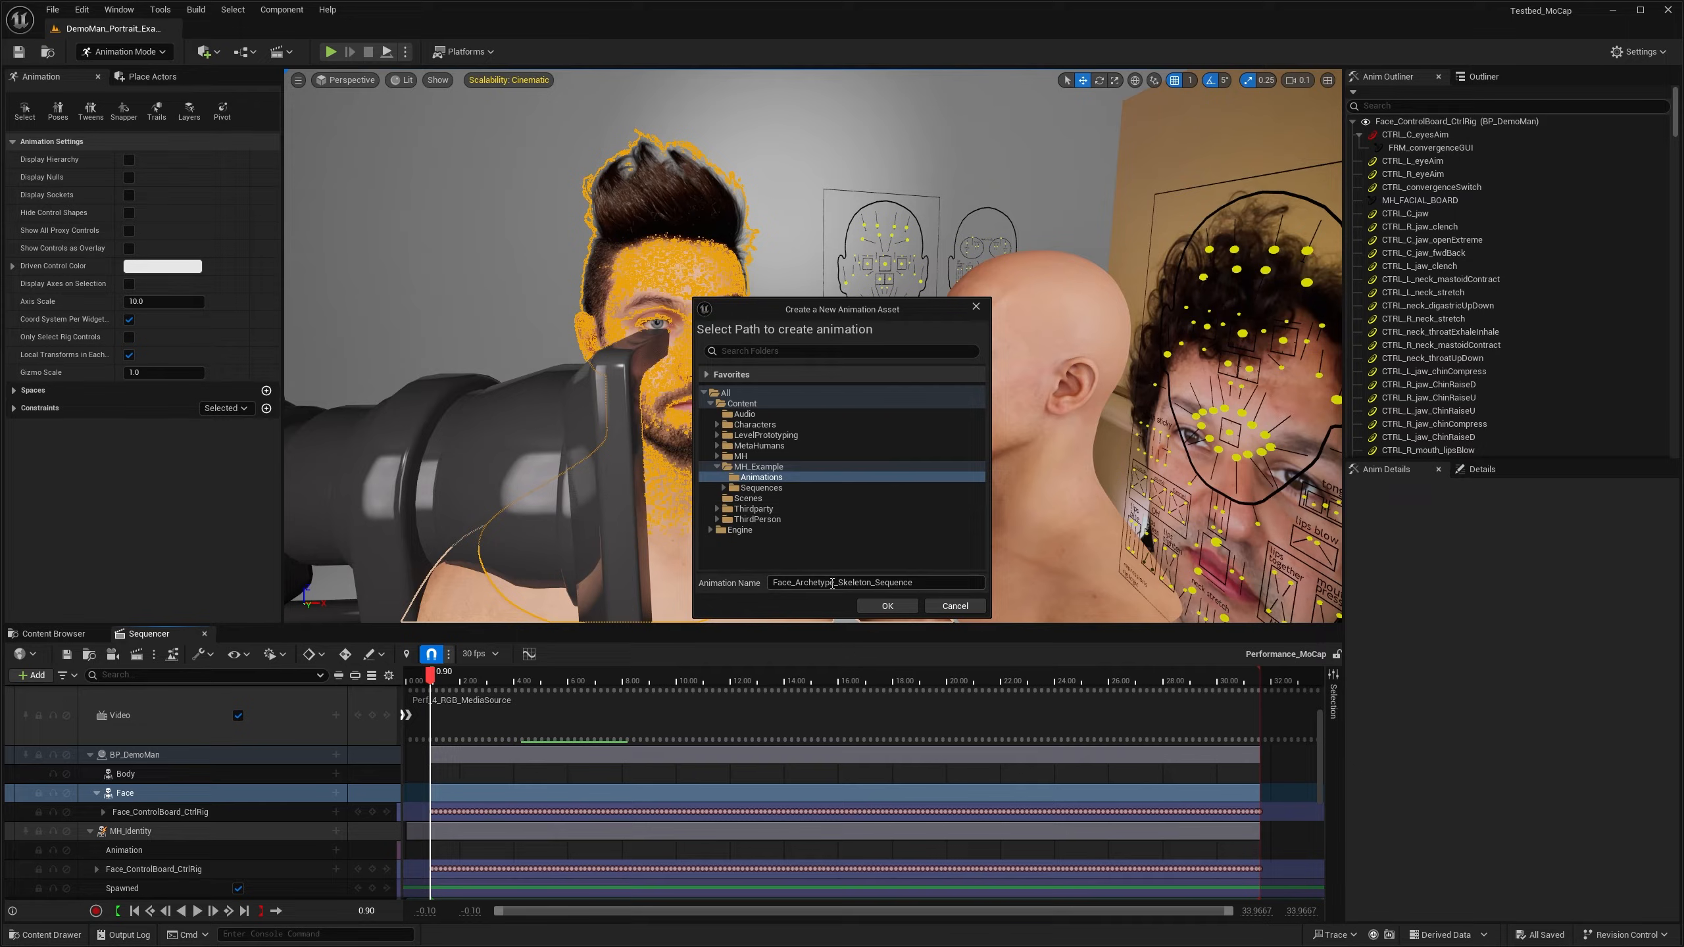
# Step: Name the baked animation DemoMan_MoCap and export it to an animation sequence with the default options
pyautogui.click(833, 584)
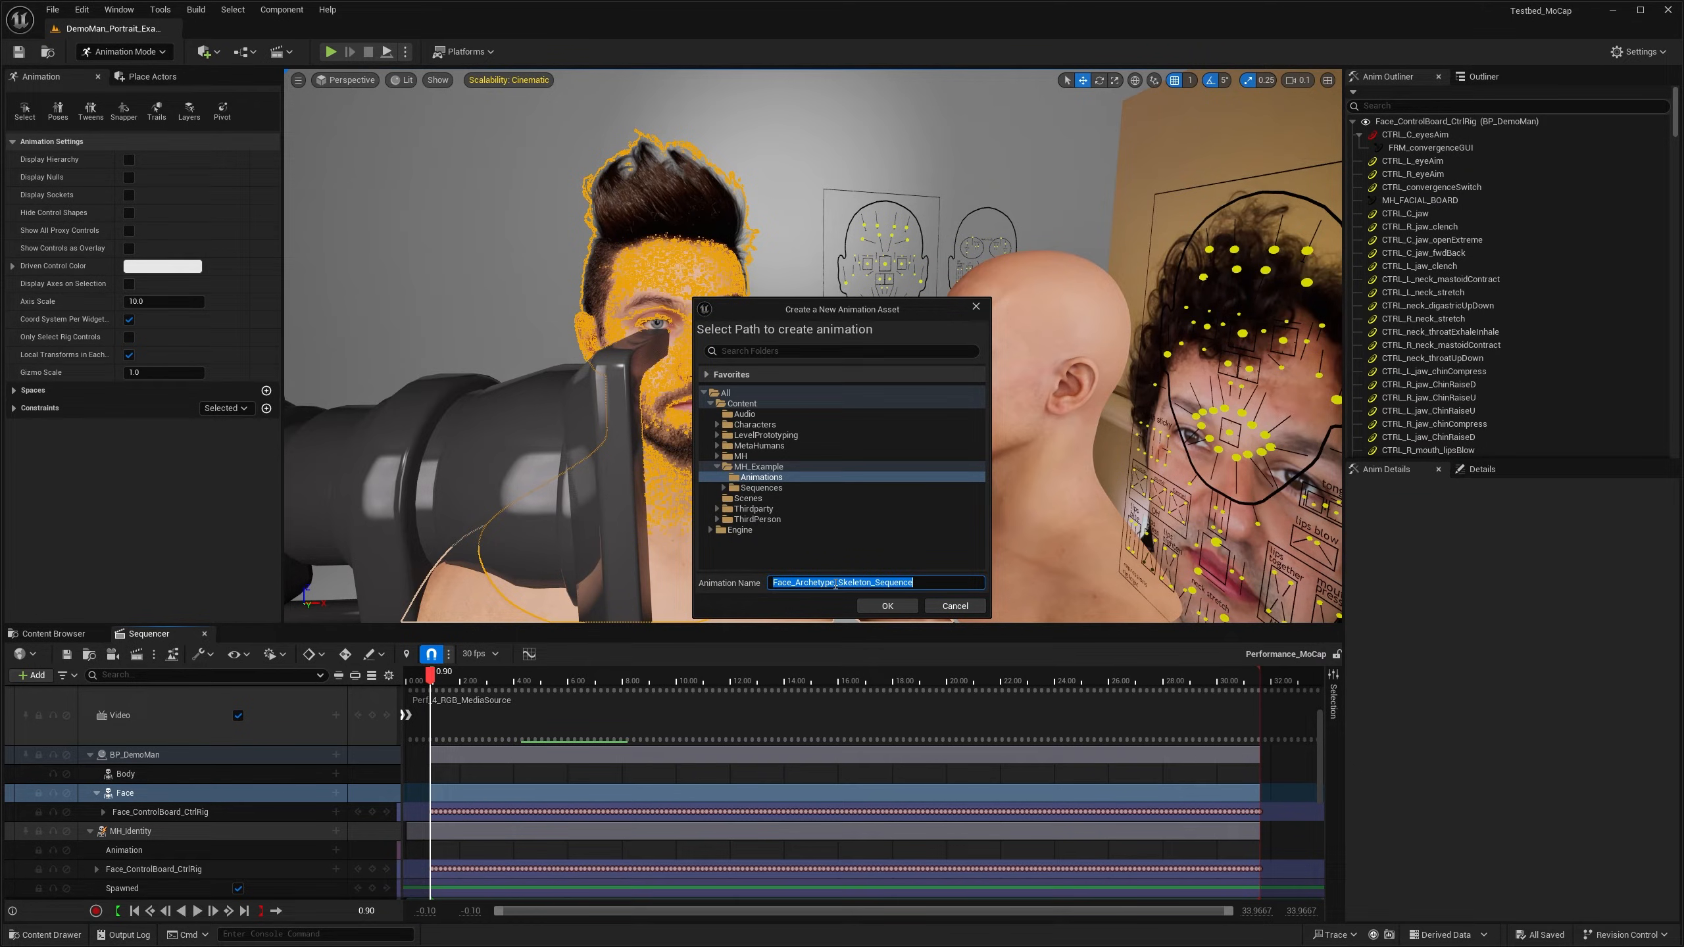
pyautogui.write('DemoMan_MoCap')
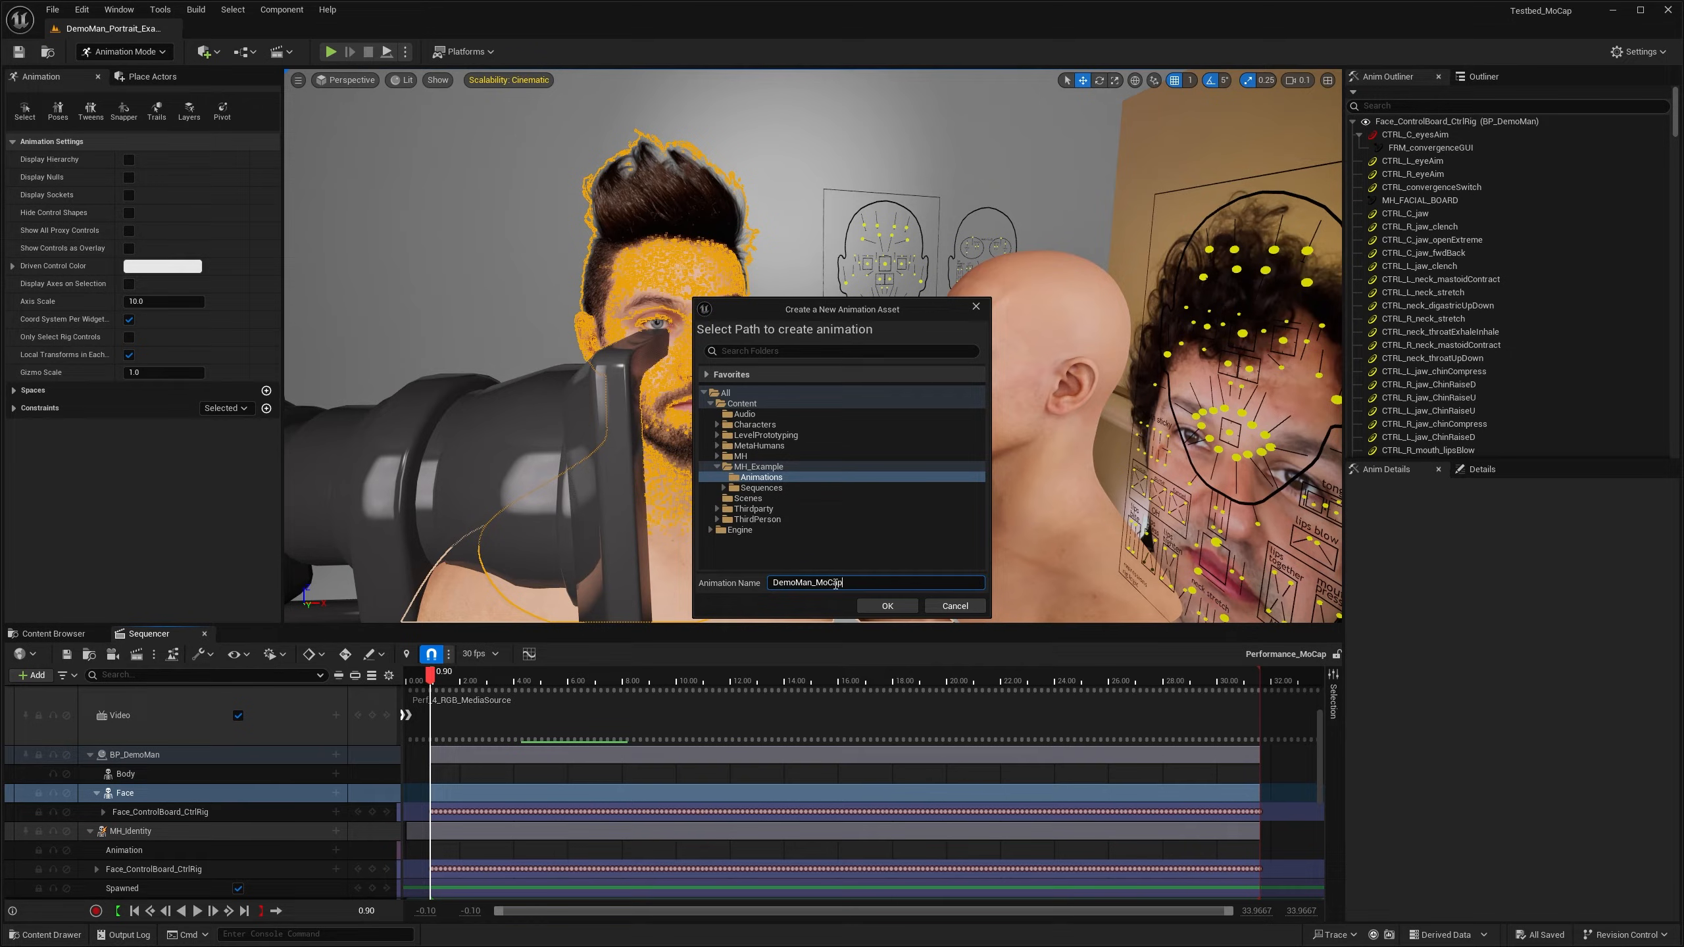
pyautogui.click(887, 606)
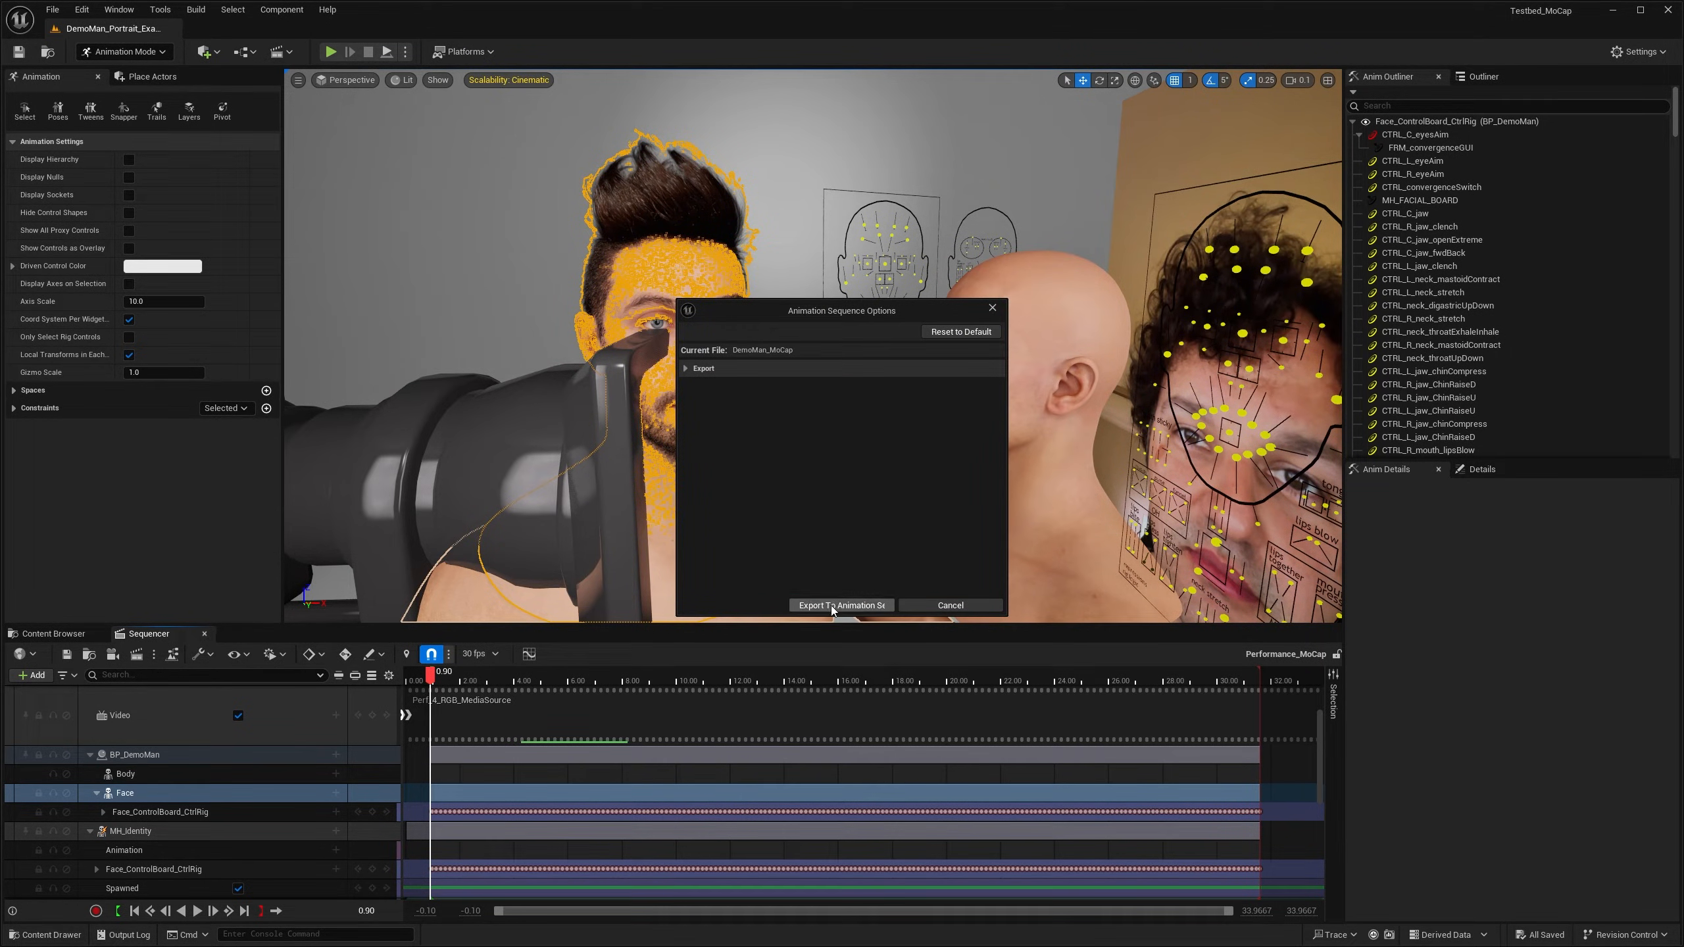
pyautogui.moveTo(675, 571); pyautogui.dragTo(520, 567)
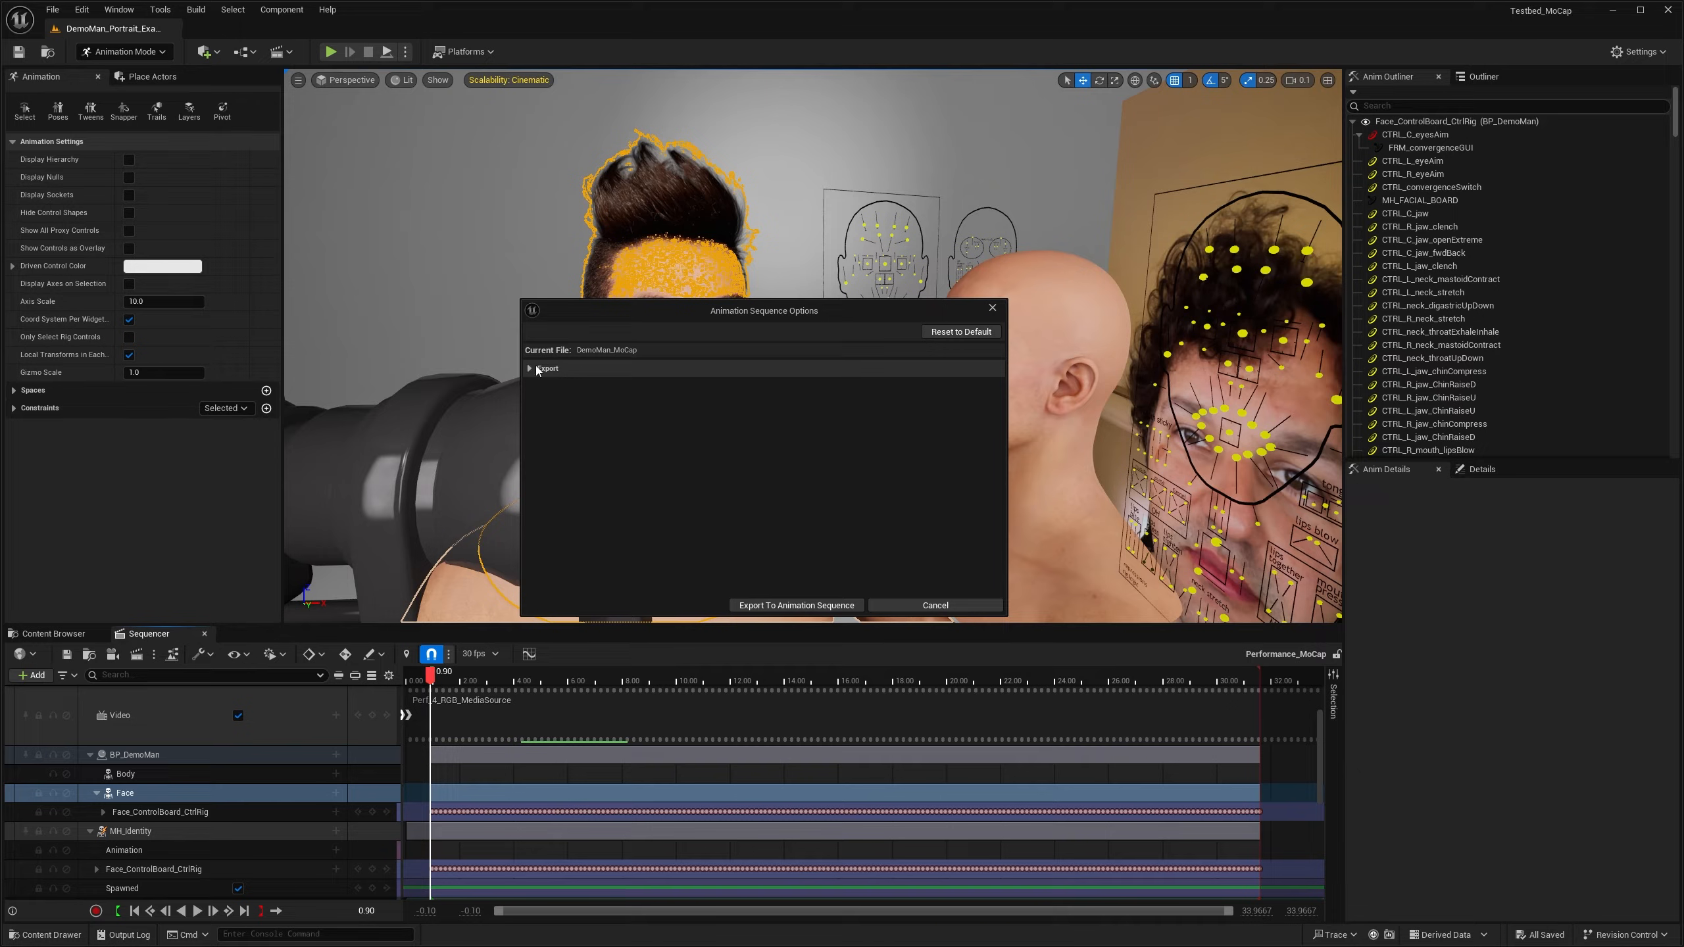
pyautogui.click(789, 605)
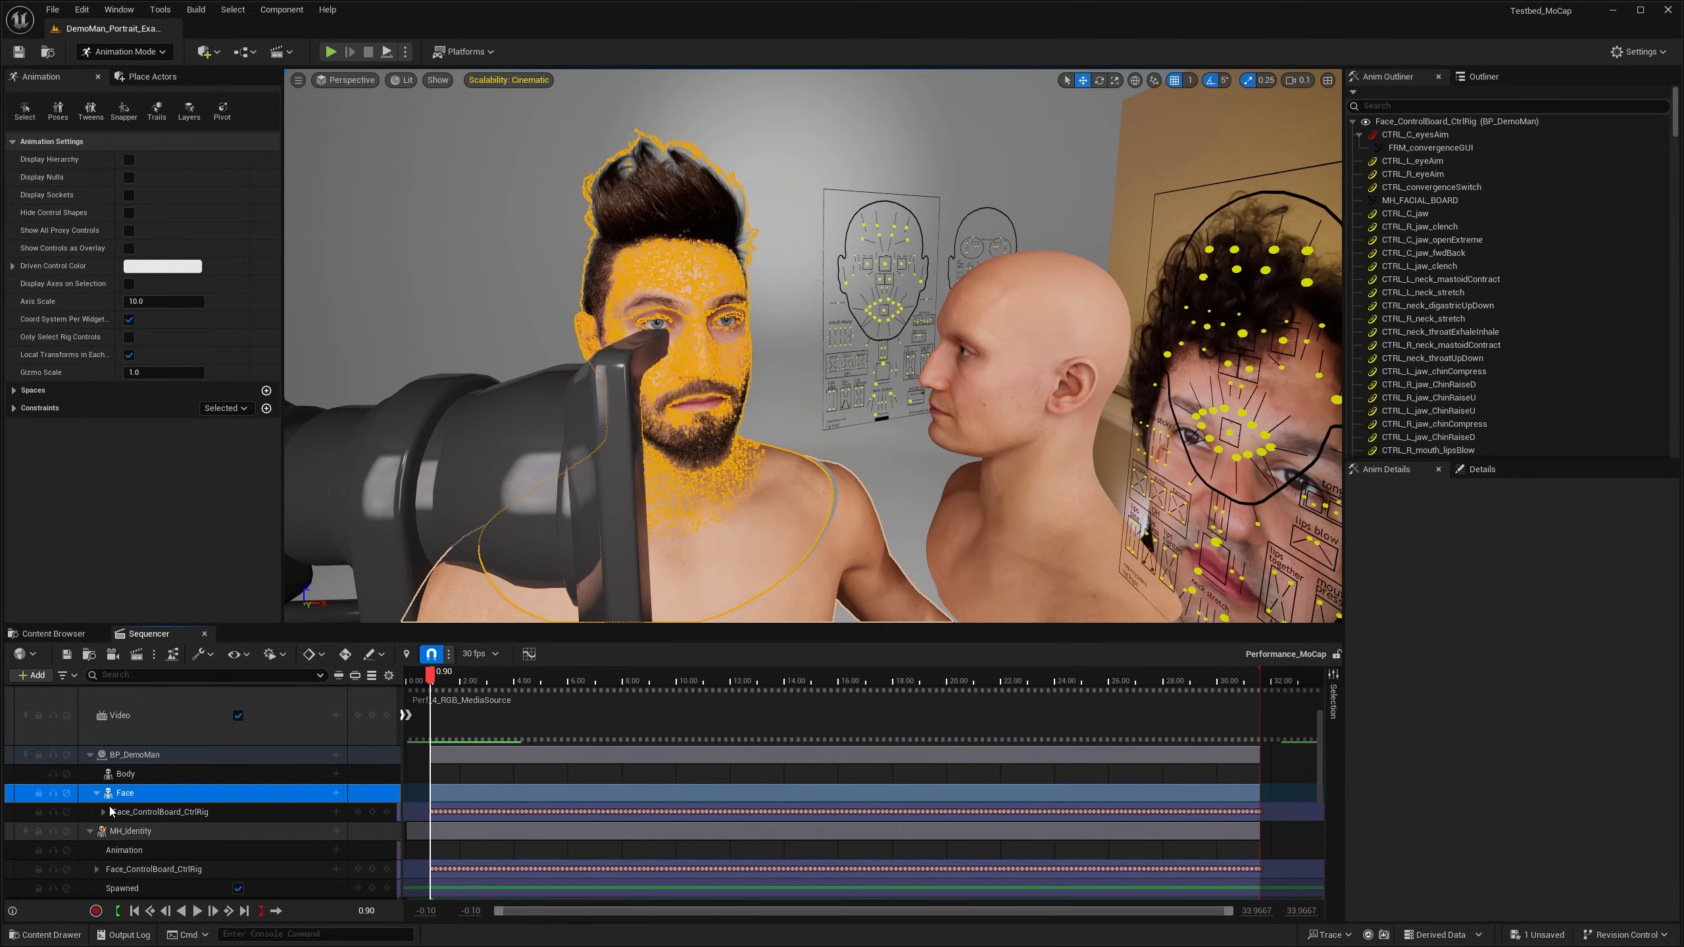
# Step: Mute the Face_ControlBoard_CtrlRig track under DemoMan's Face and add the DemoMan_MoCap animation to the Face track
pyautogui.click(67, 811)
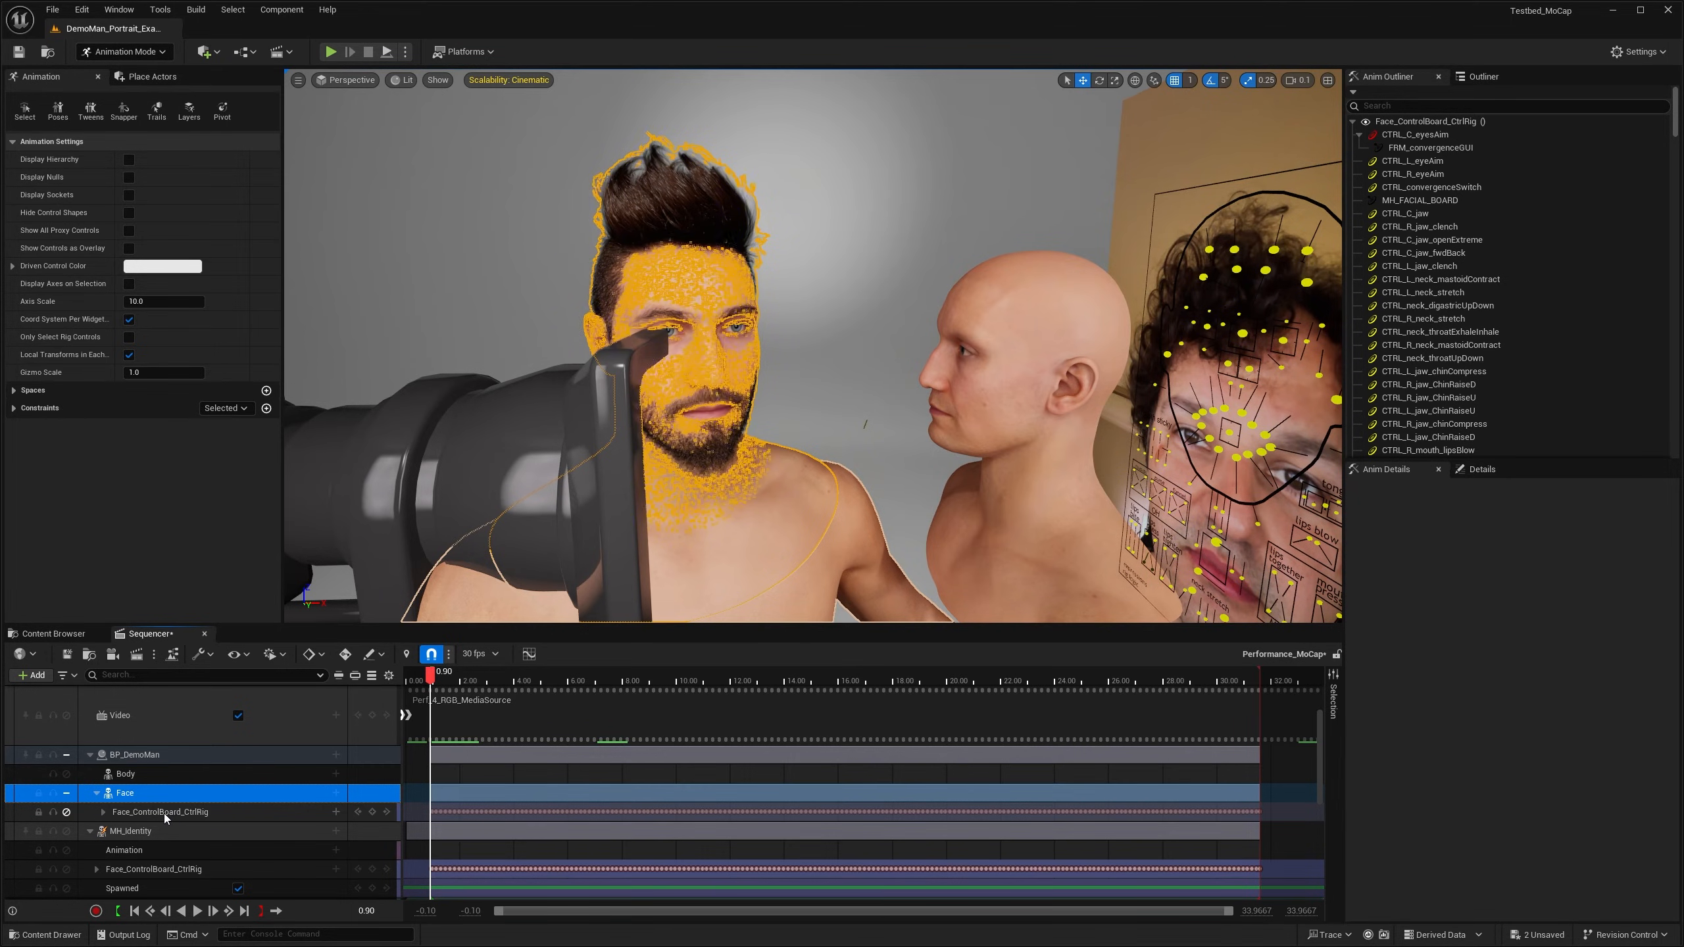
pyautogui.click(336, 792)
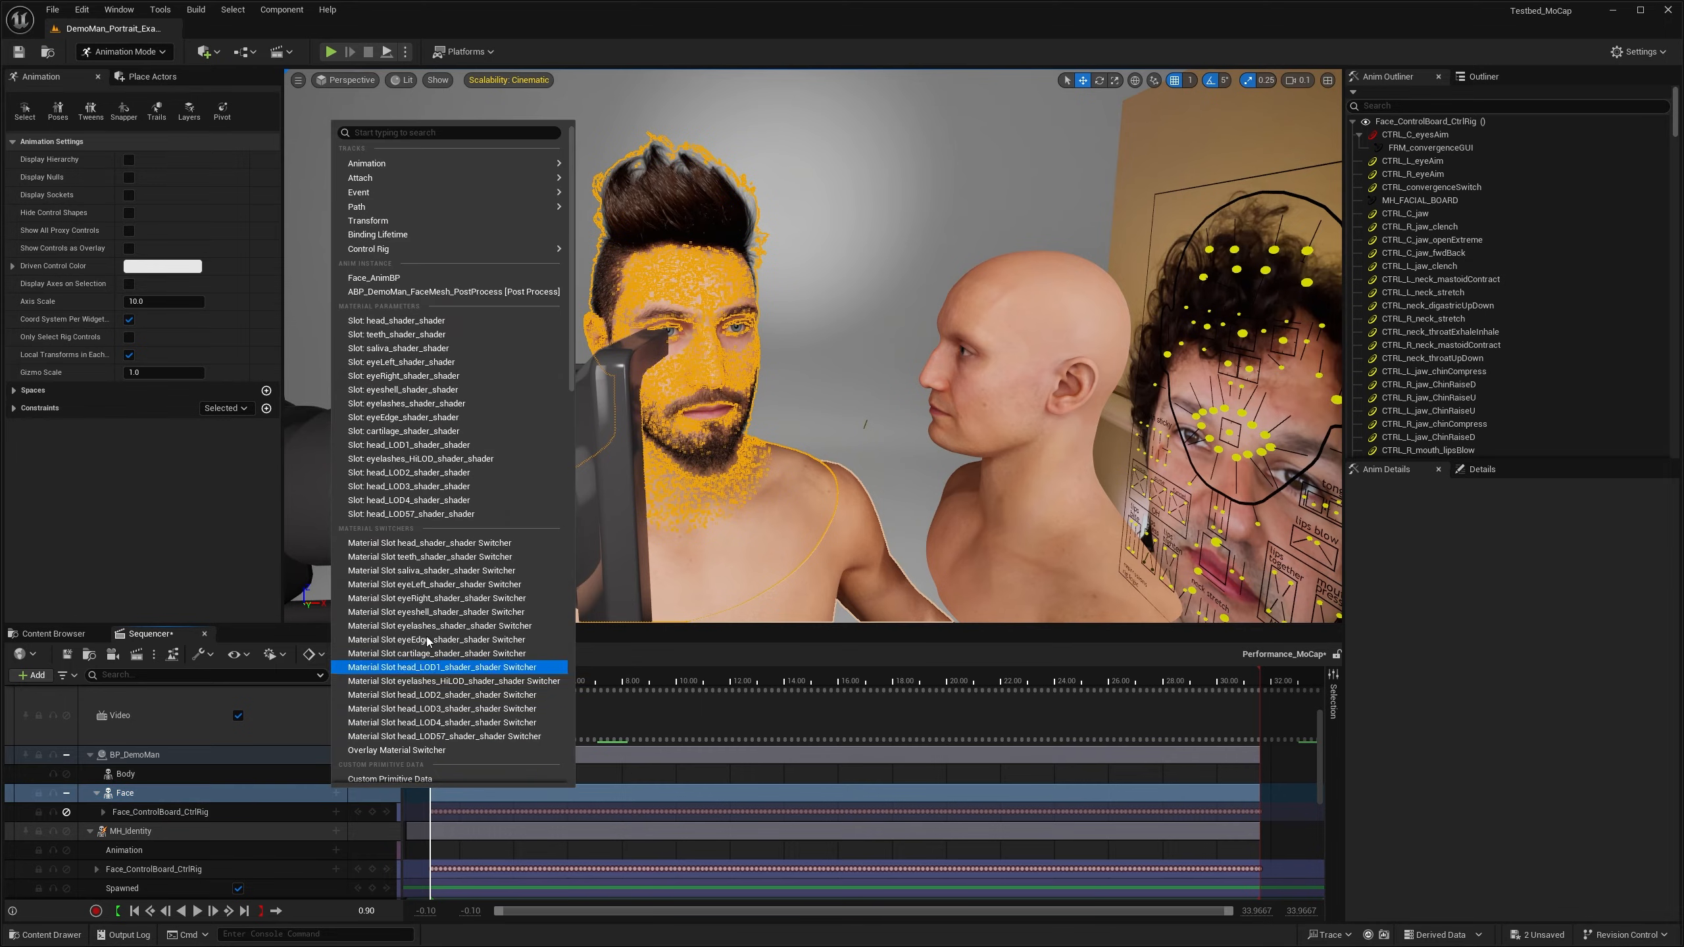
pyautogui.moveTo(496, 162)
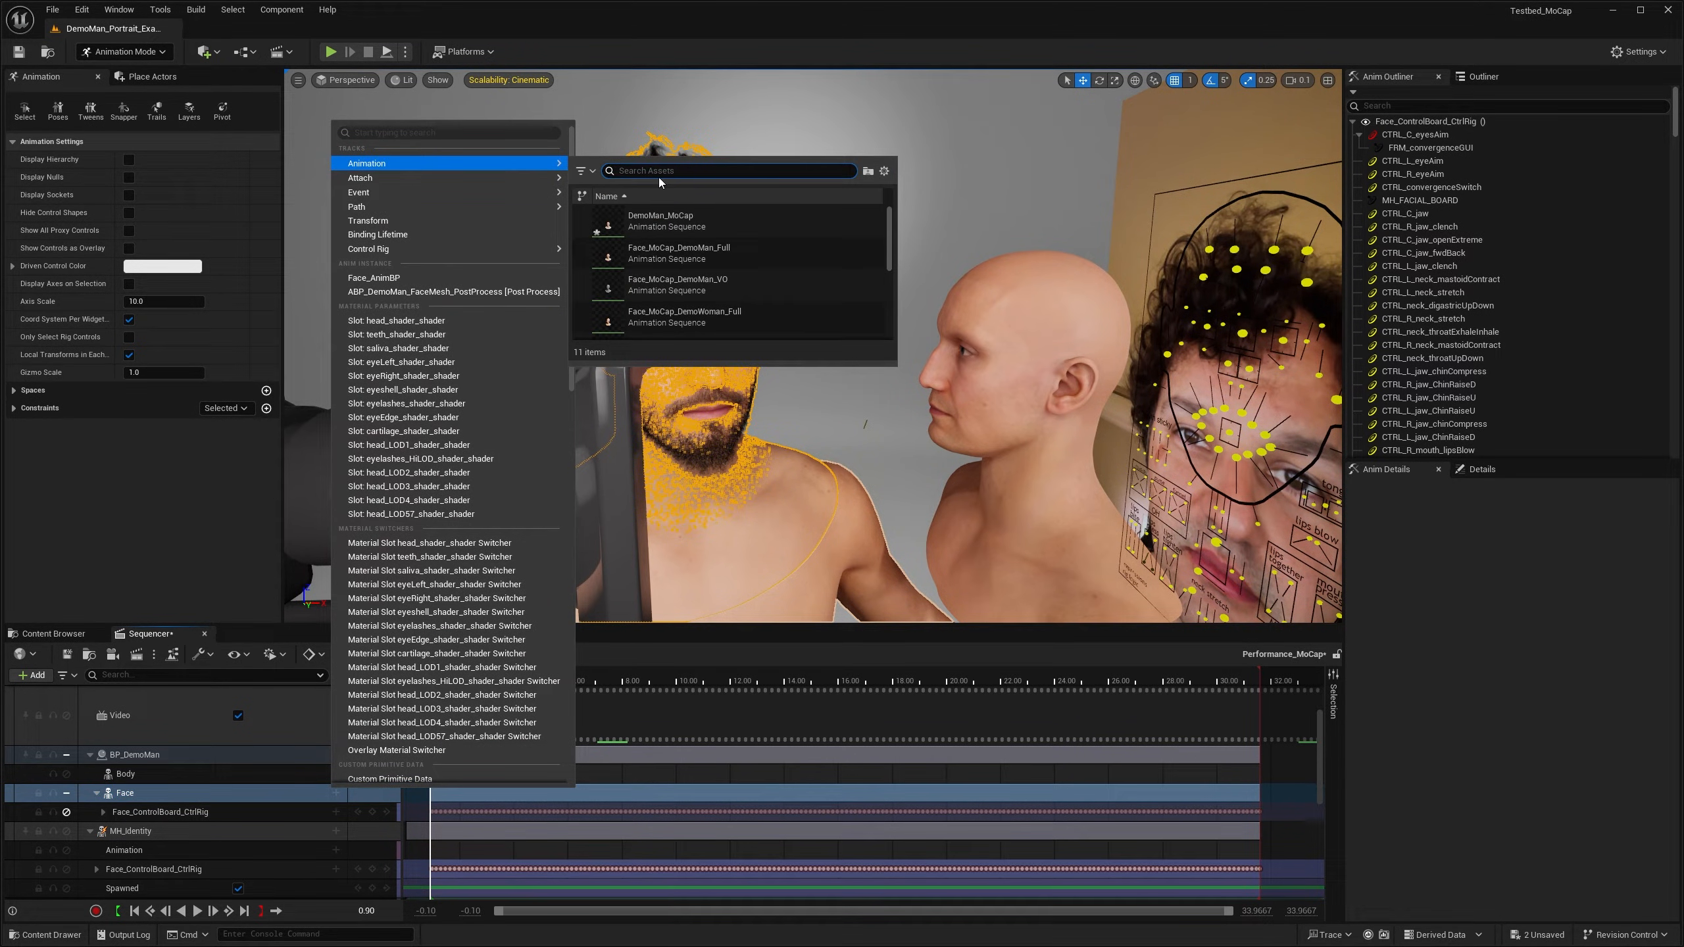
pyautogui.moveTo(686, 221)
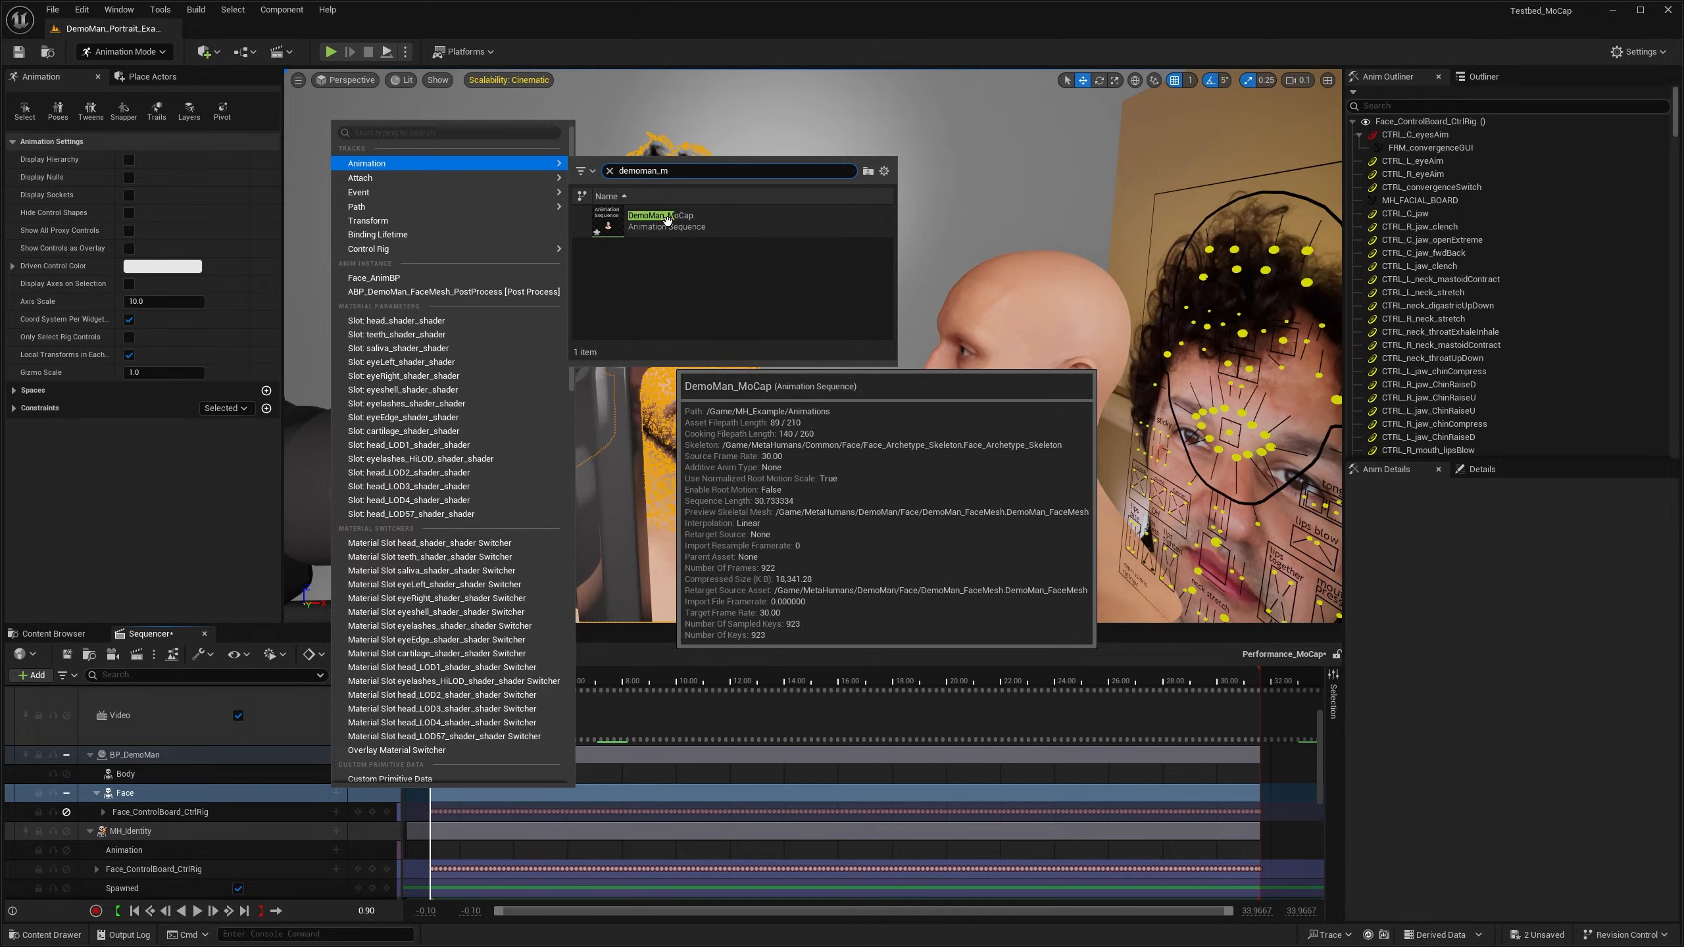
pyautogui.click(663, 218)
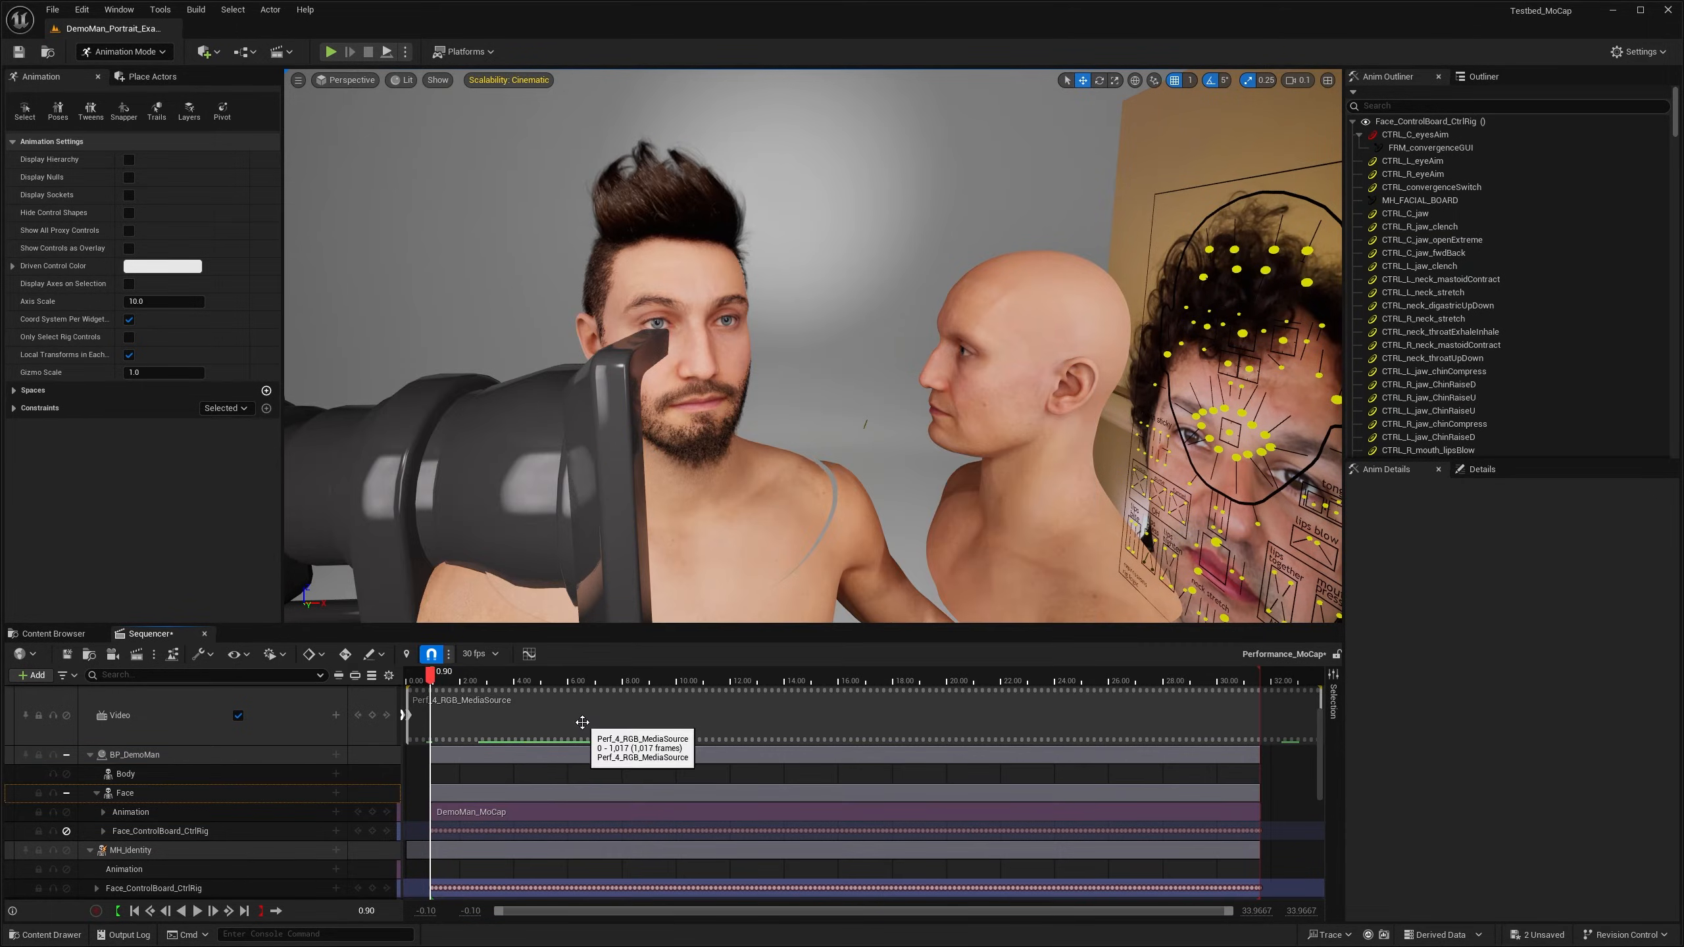
# Step: Play back the baked animation briefly, close Sequencer, and save all modified assets
pyautogui.press('space')
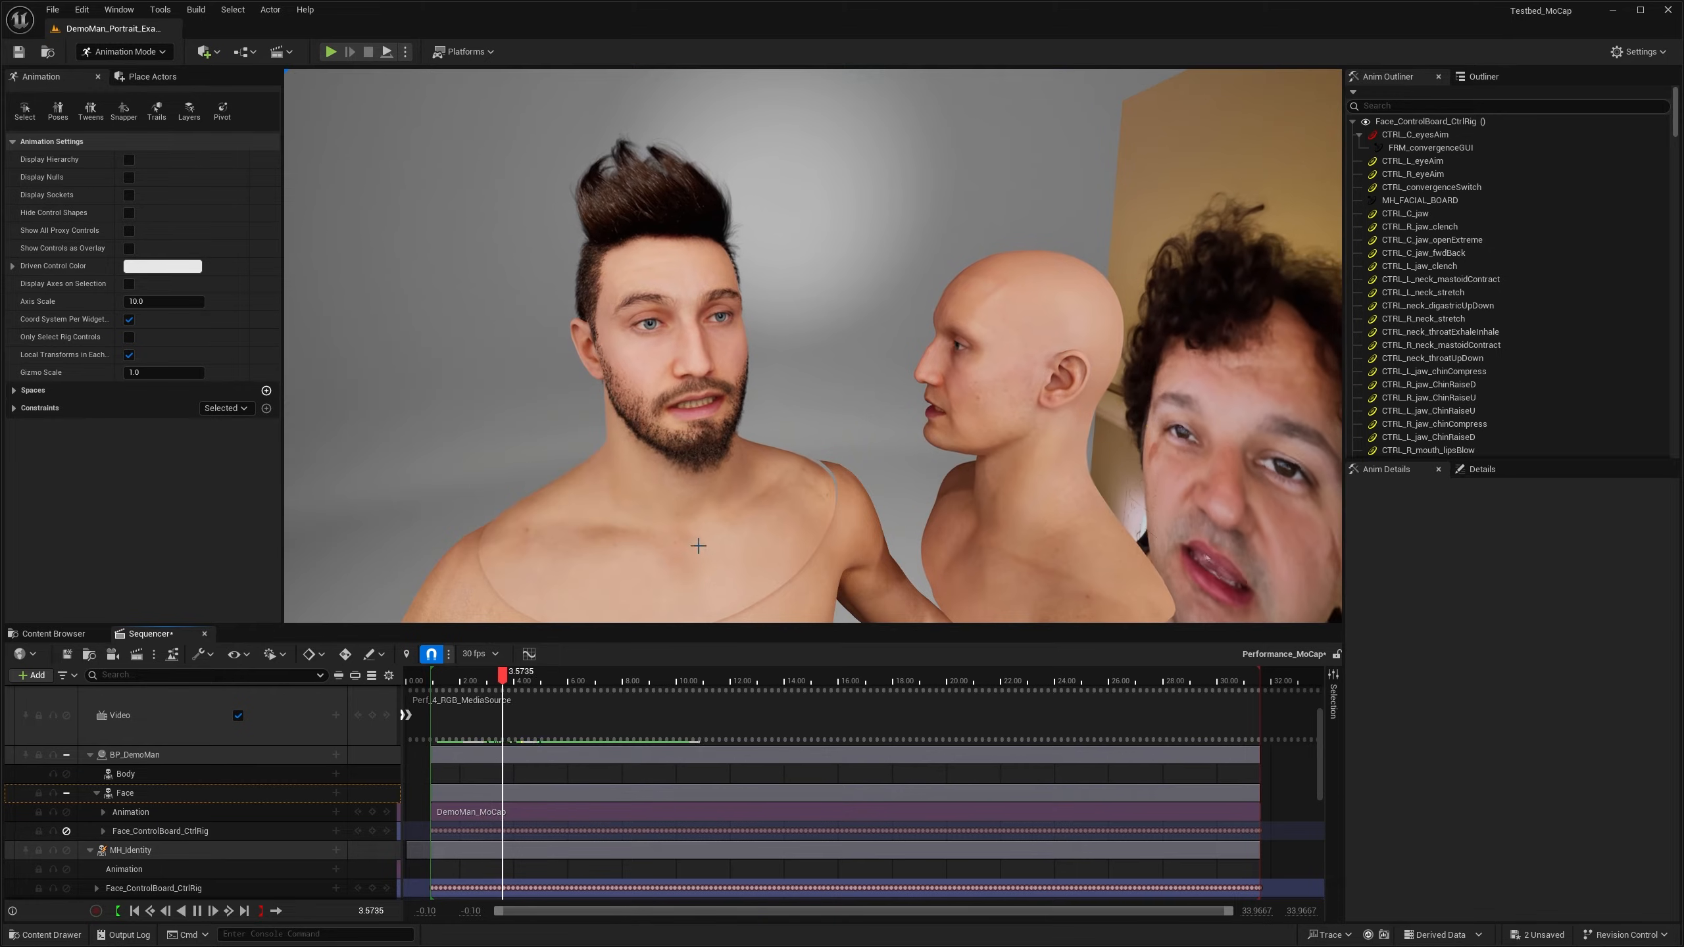
pyautogui.press('space')
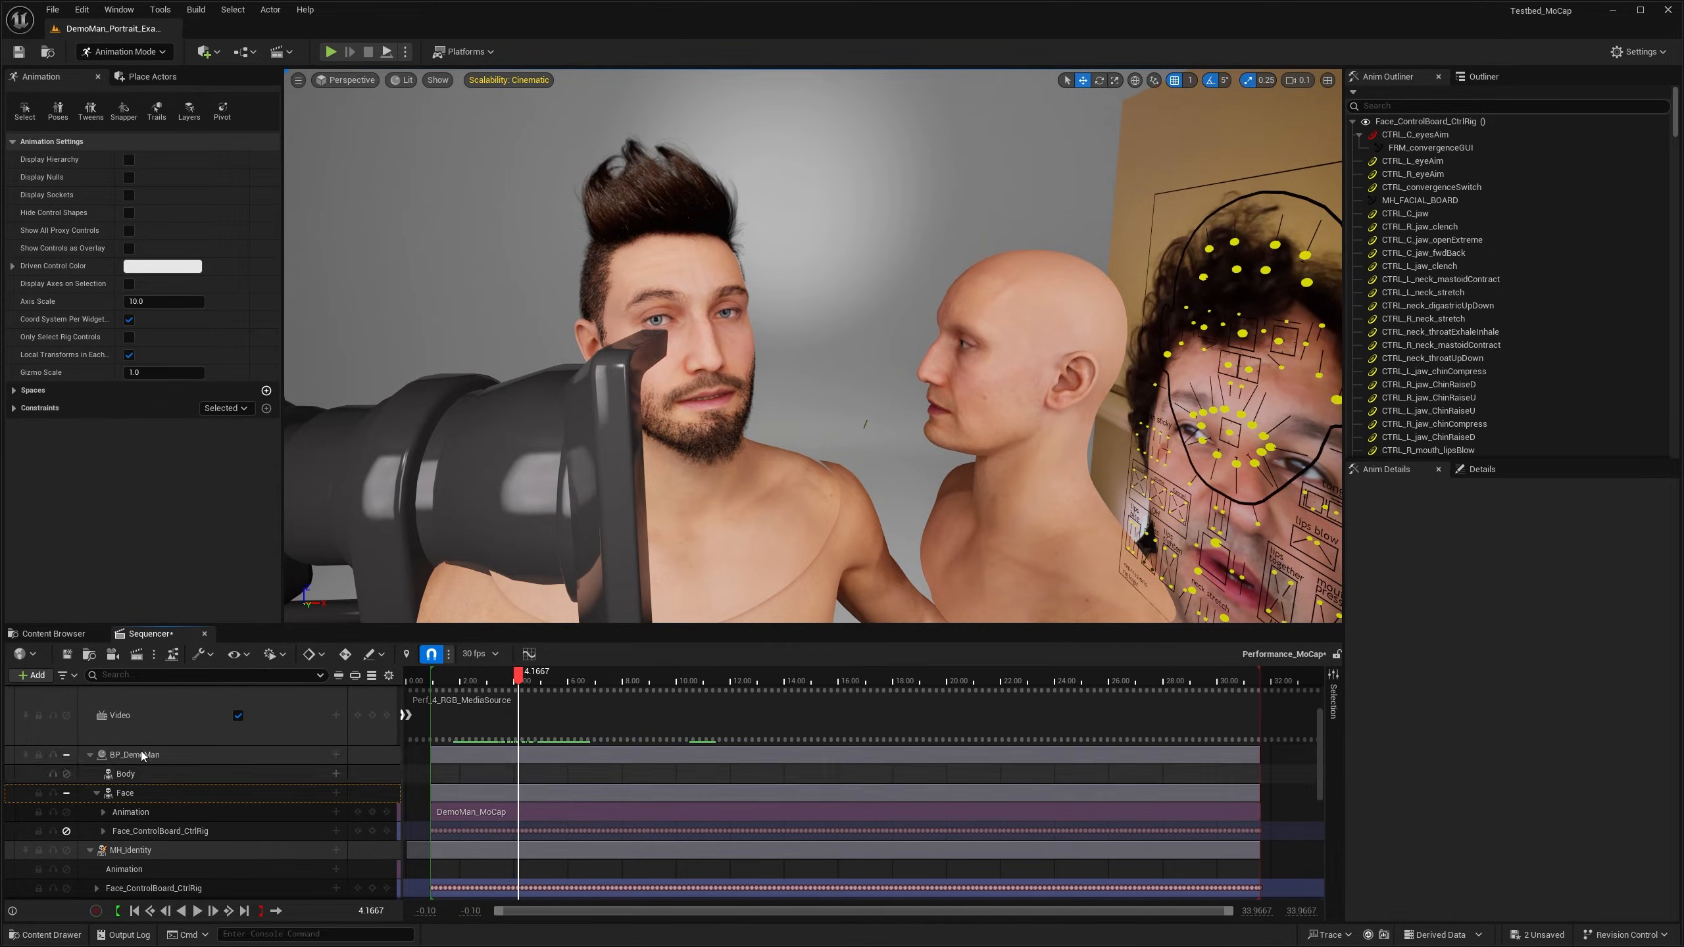
pyautogui.click(204, 636)
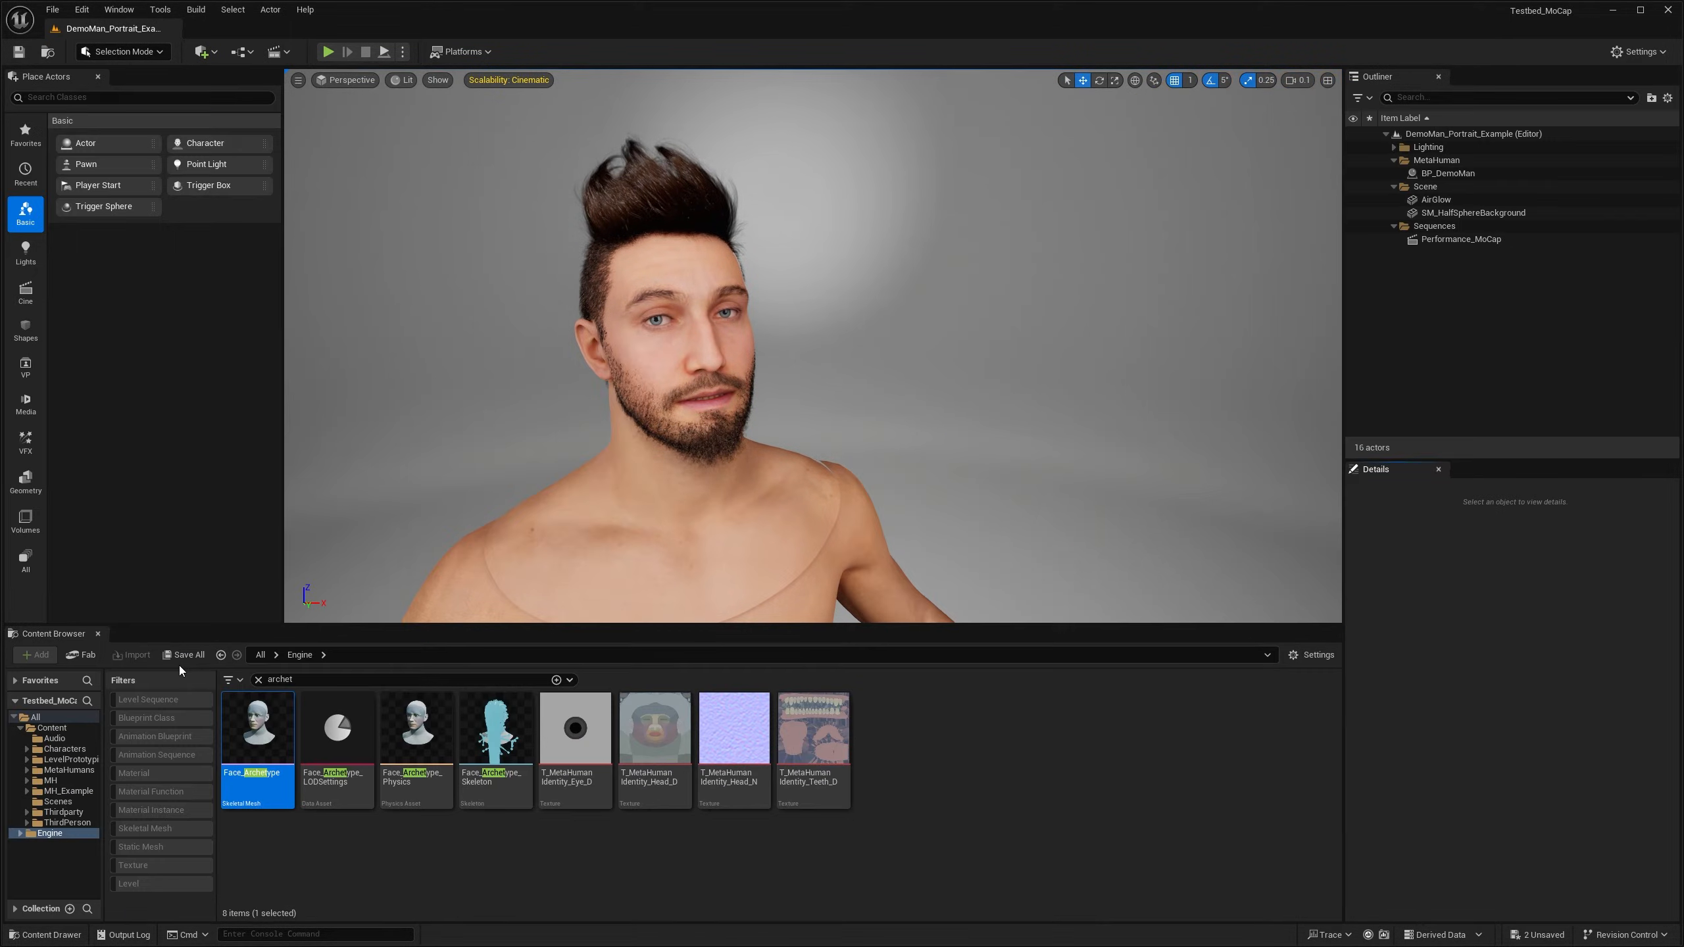
pyautogui.click(179, 655)
pyautogui.click(945, 611)
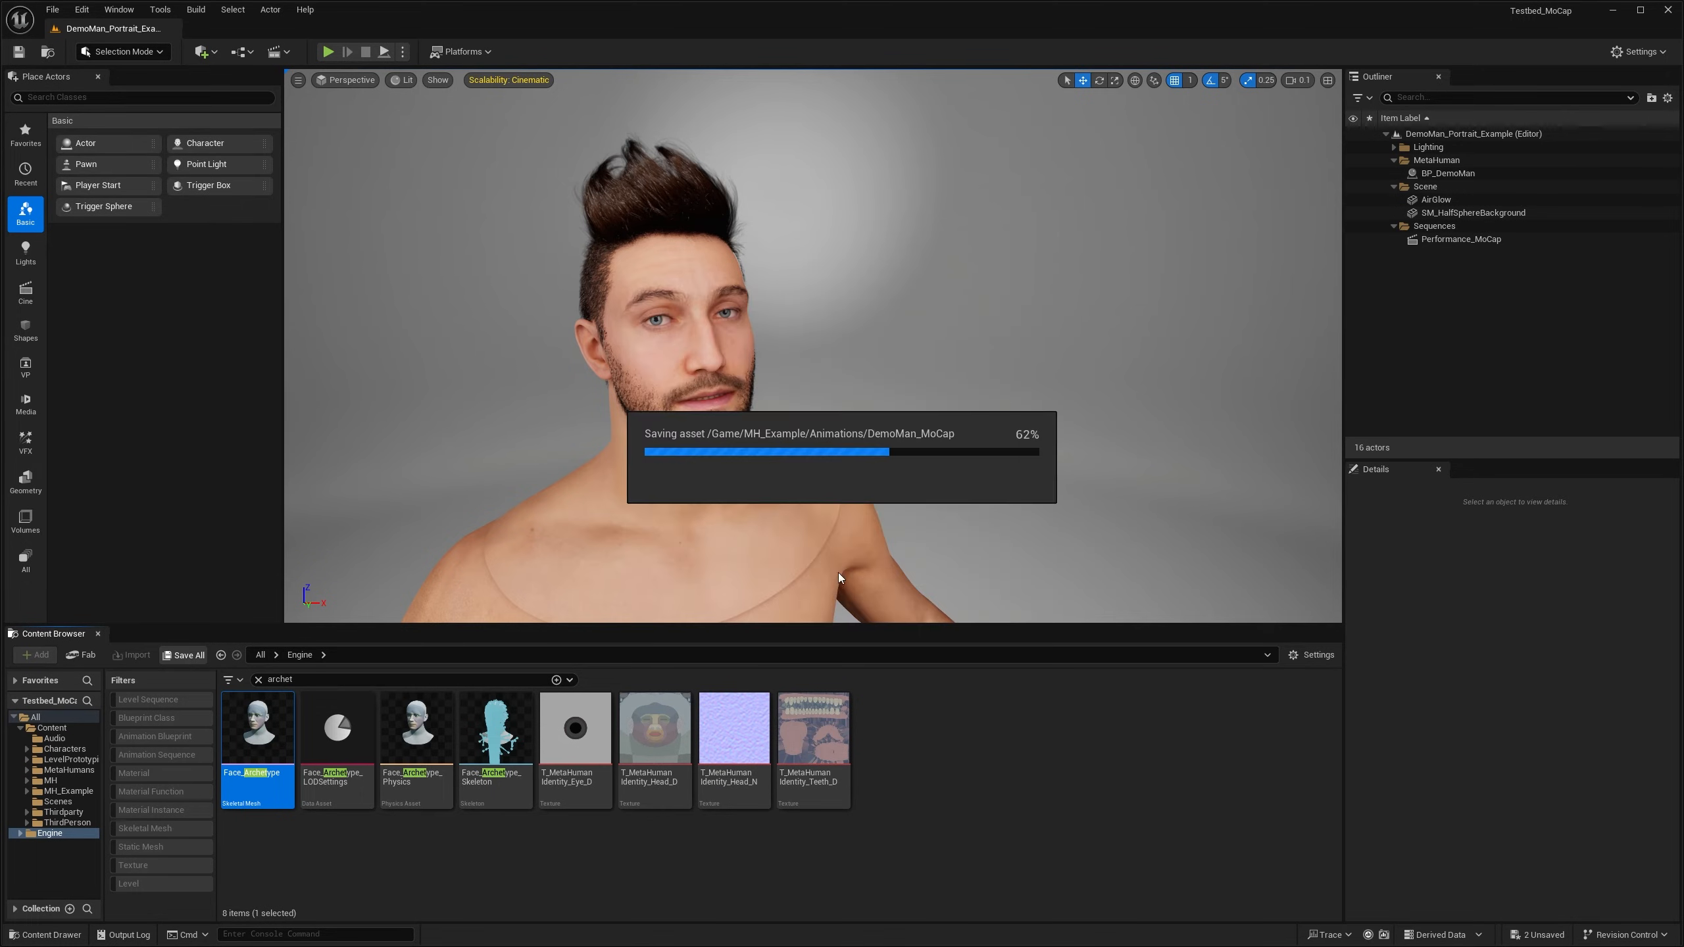
# Step: Open Face_PostProcess_AnimBP for BP_DemoMan's Face by way of DemoMan_FaceMesh and Face_AnimBP
pyautogui.click(696, 349)
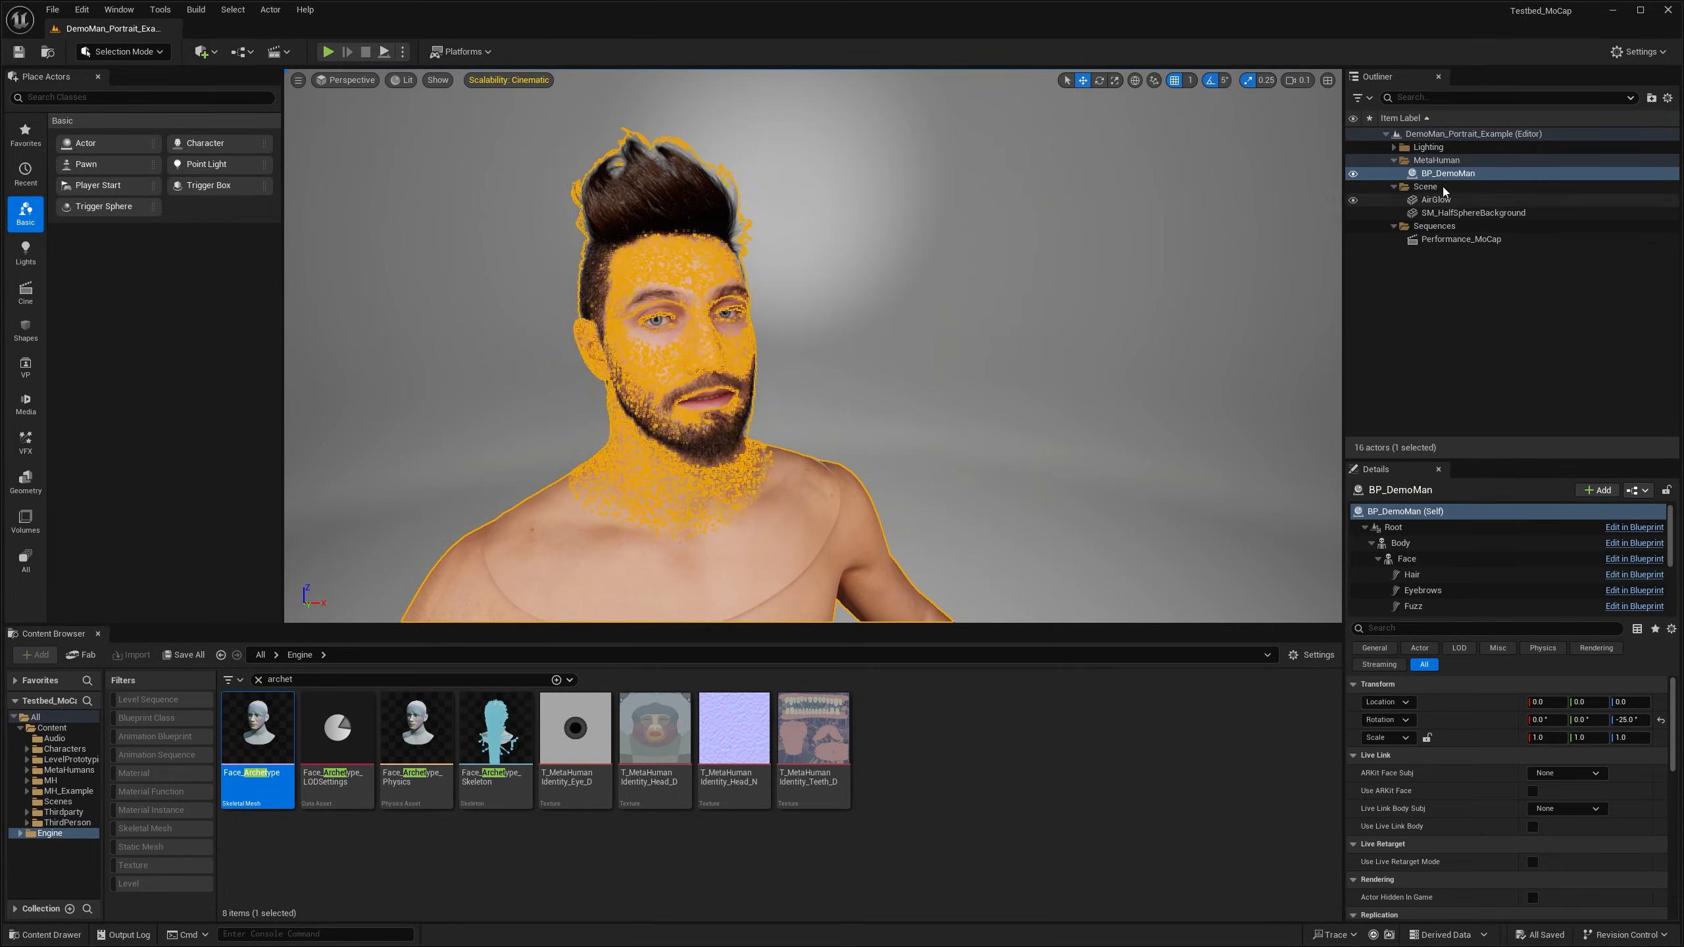
pyautogui.click(1427, 561)
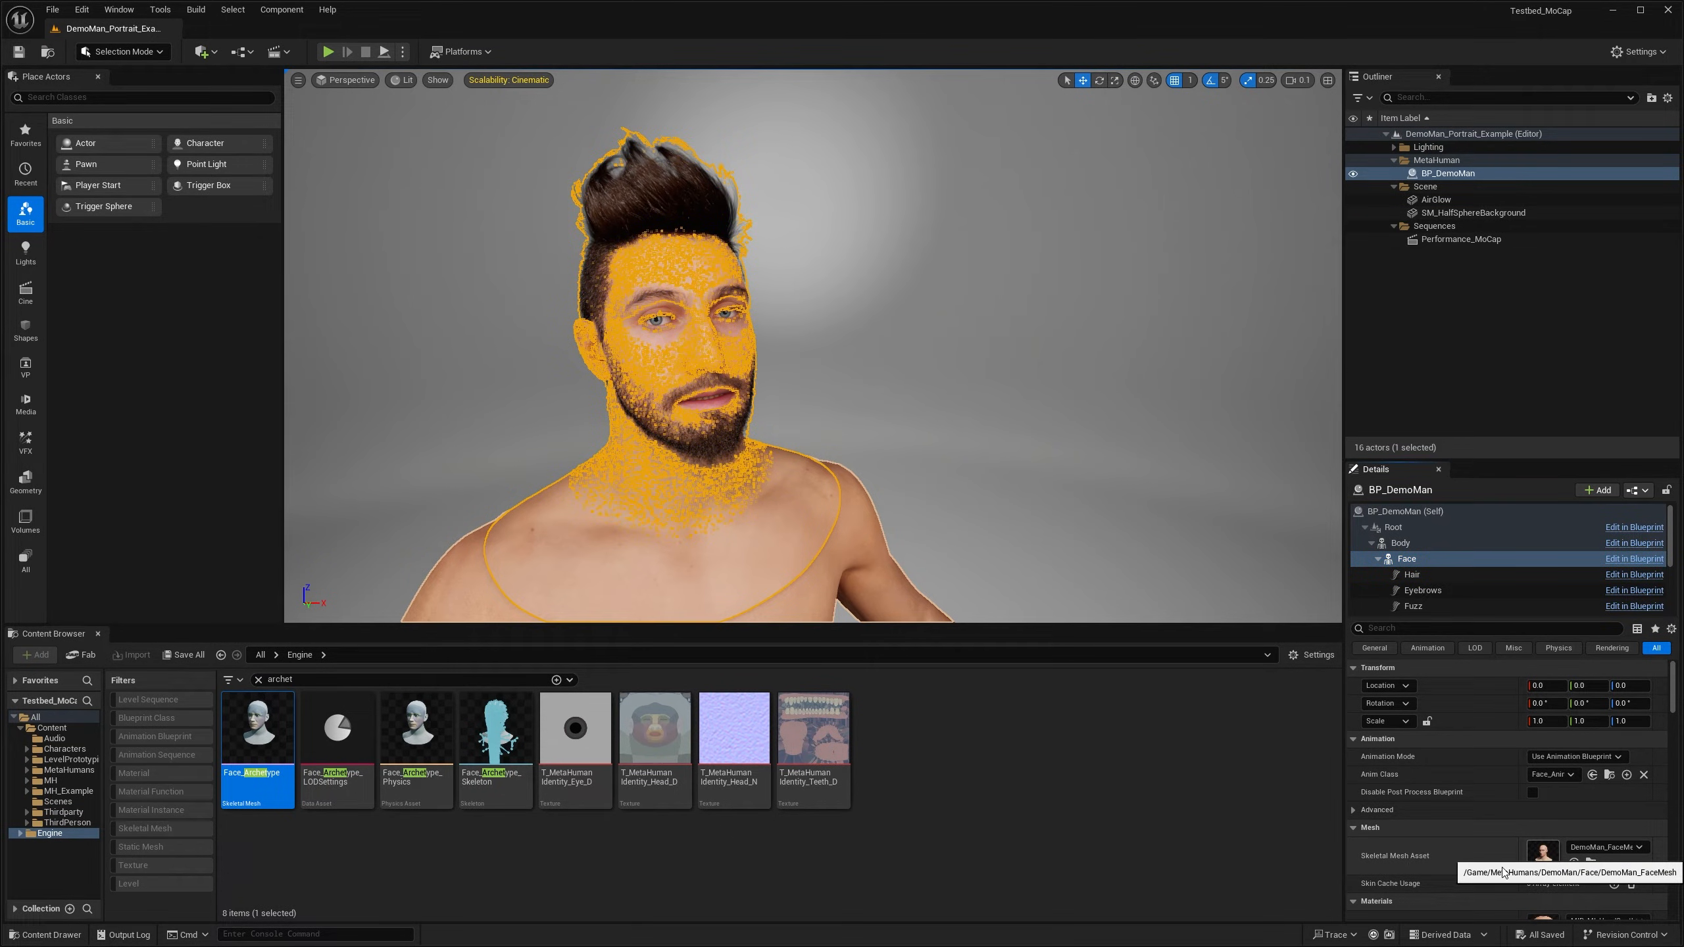
pyautogui.doubleClick(1551, 862)
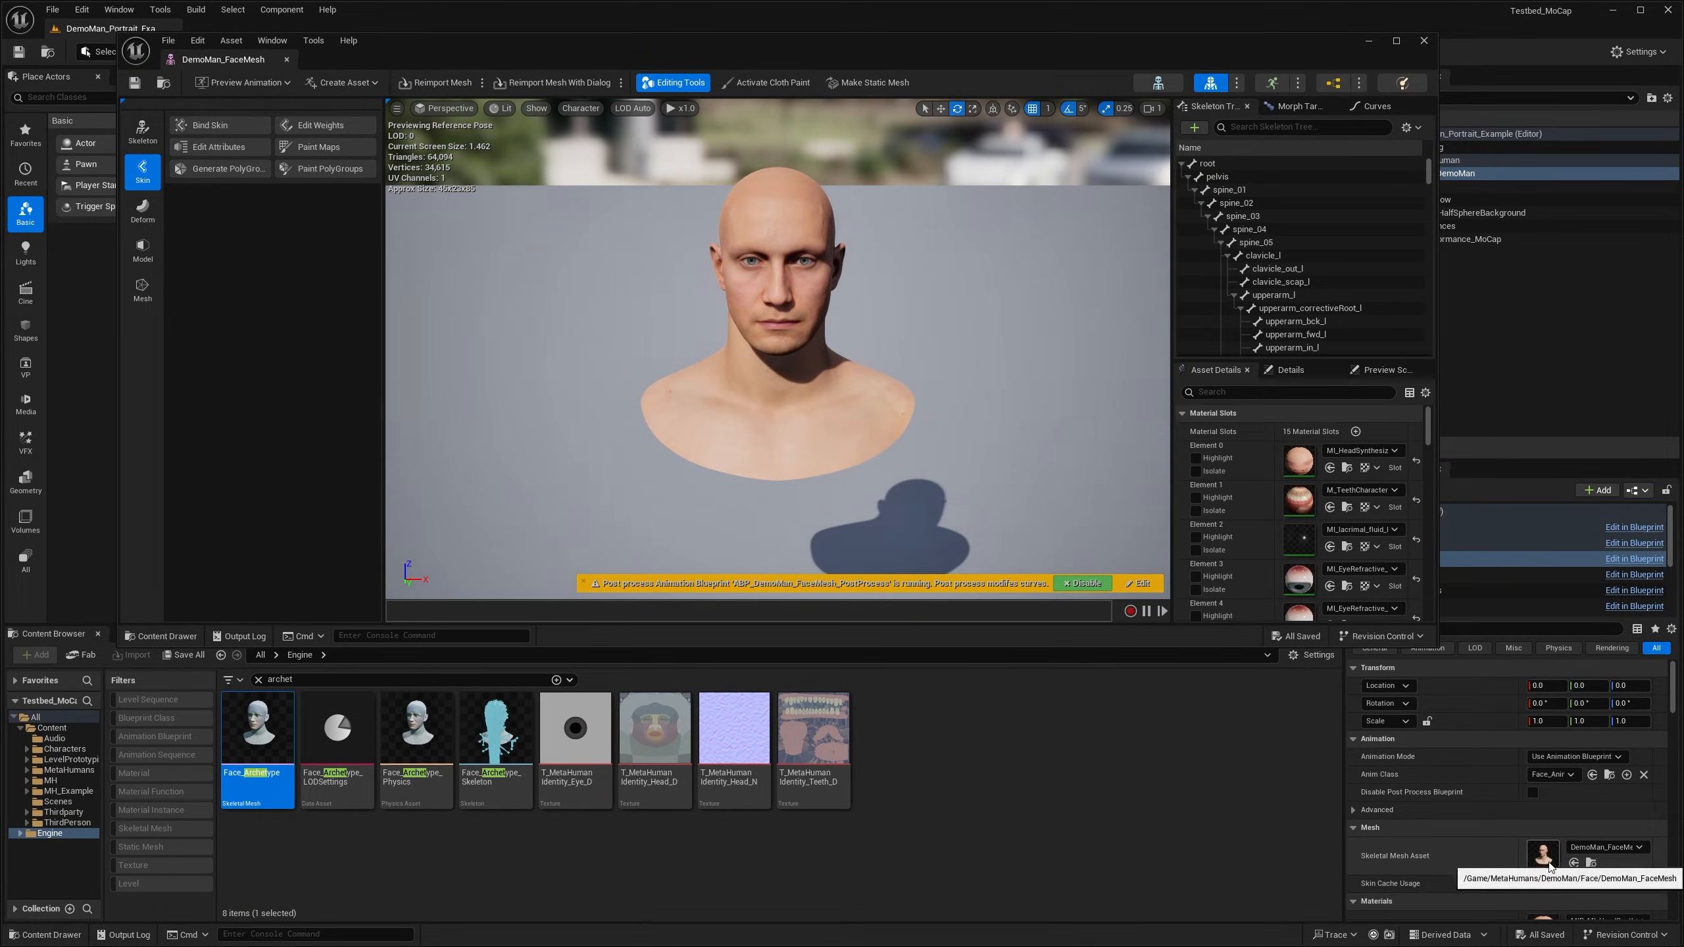
pyautogui.moveTo(1084, 56); pyautogui.dragTo(967, 59)
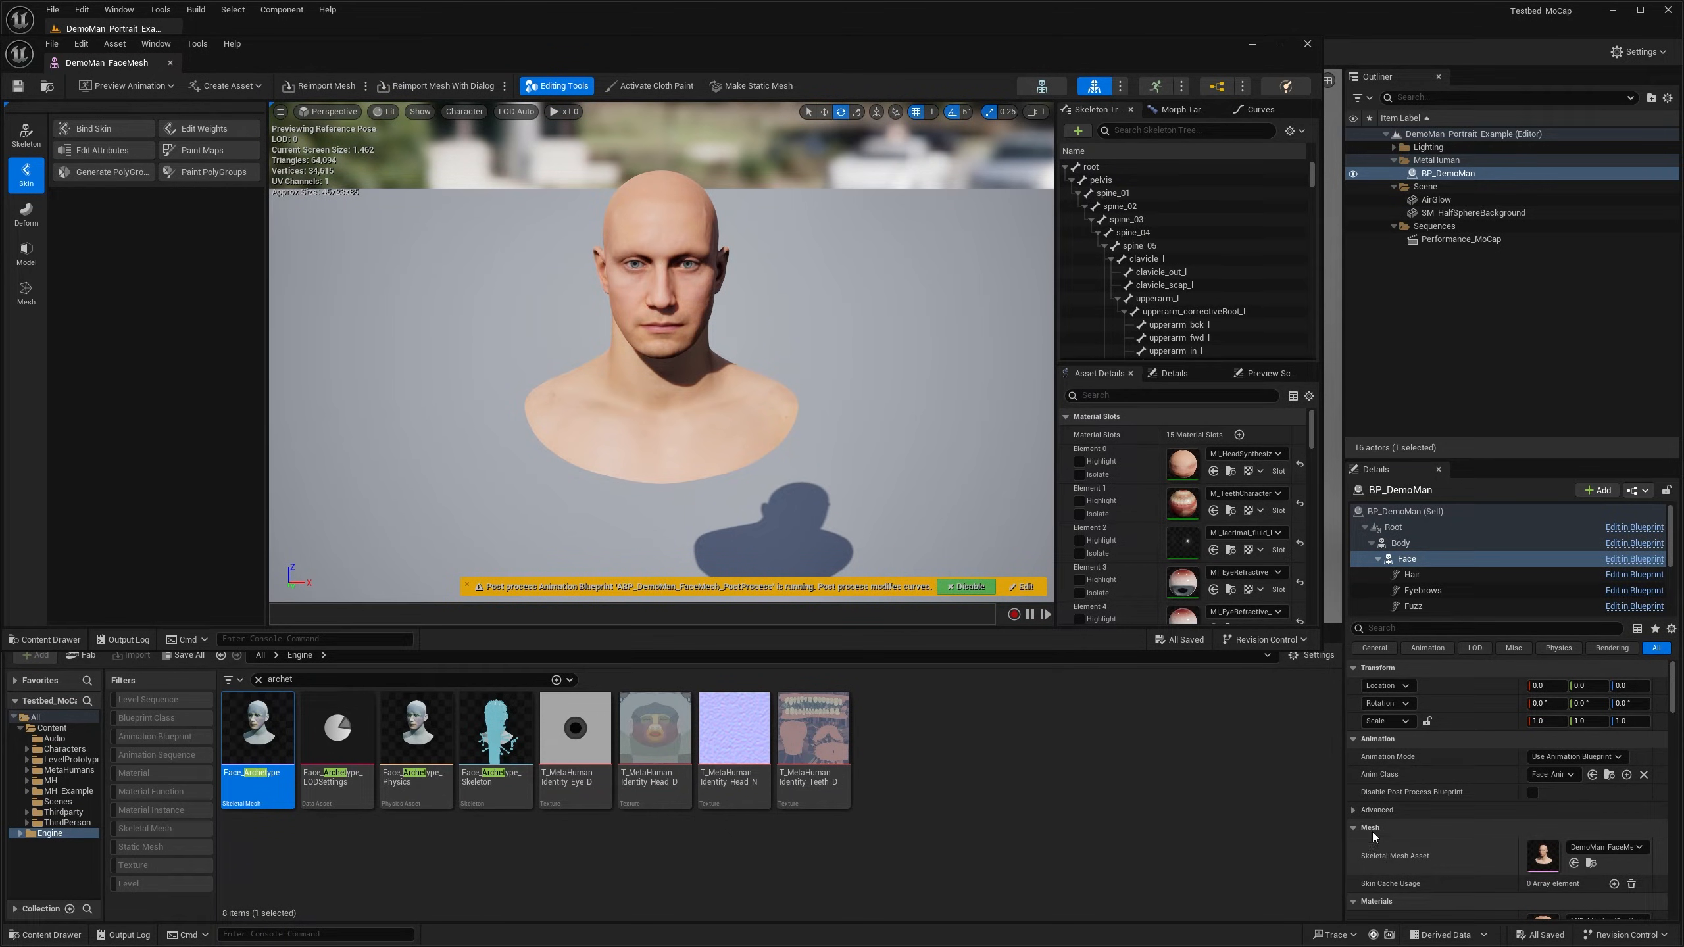
pyautogui.click(1224, 88)
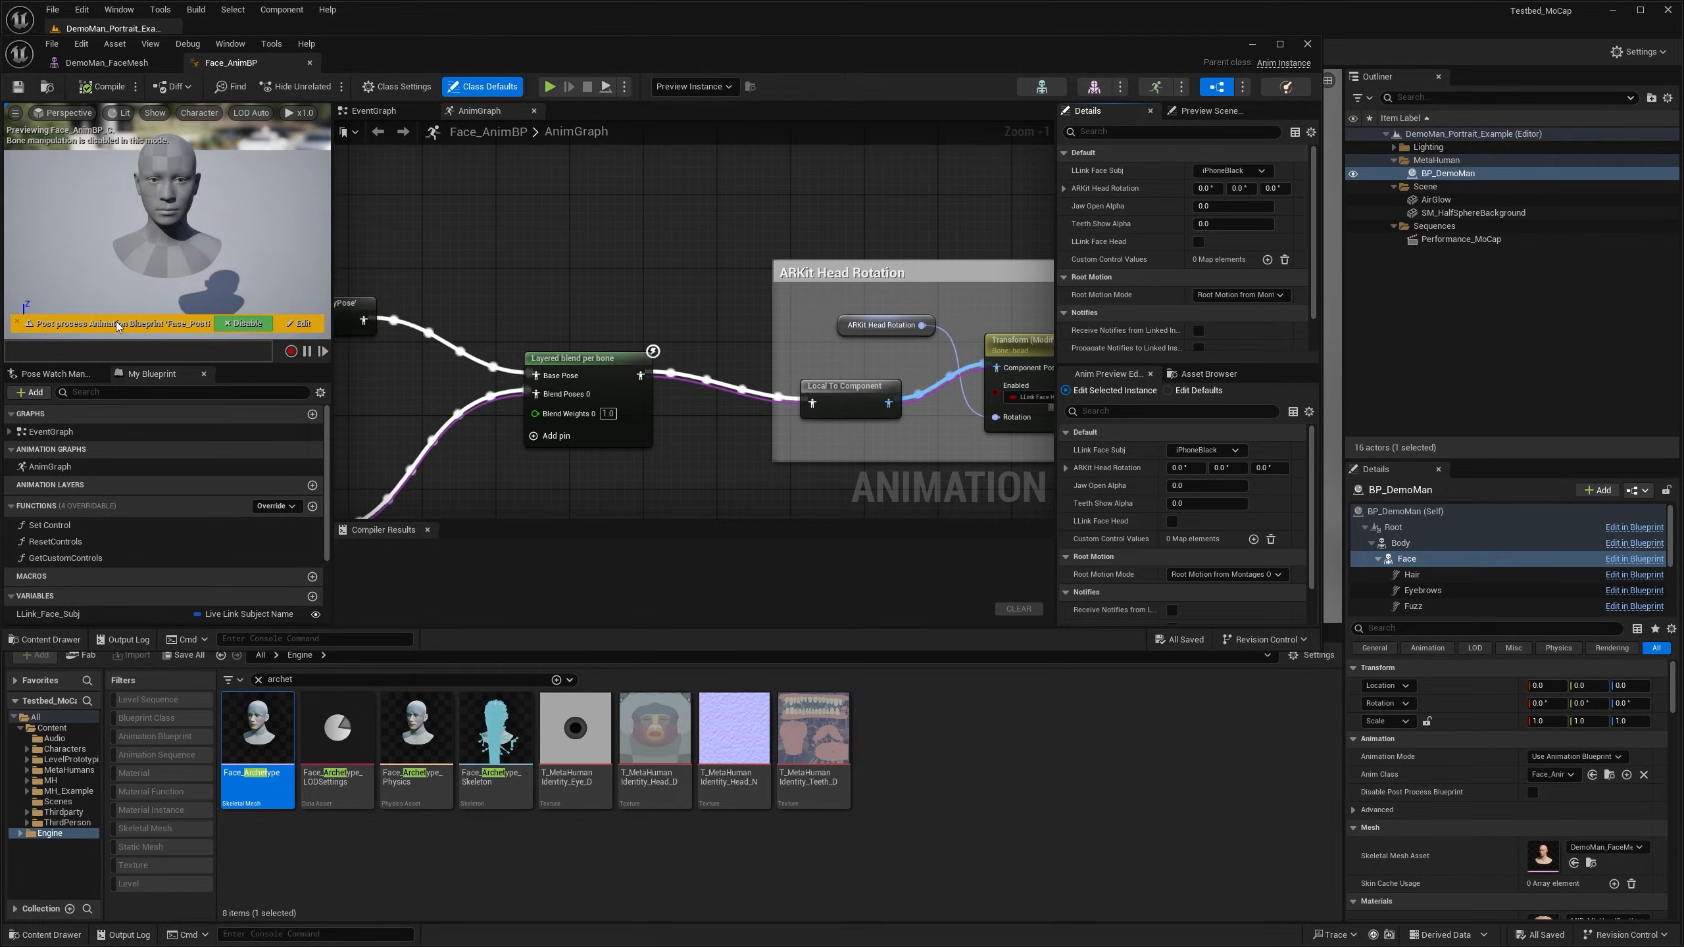
pyautogui.click(297, 326)
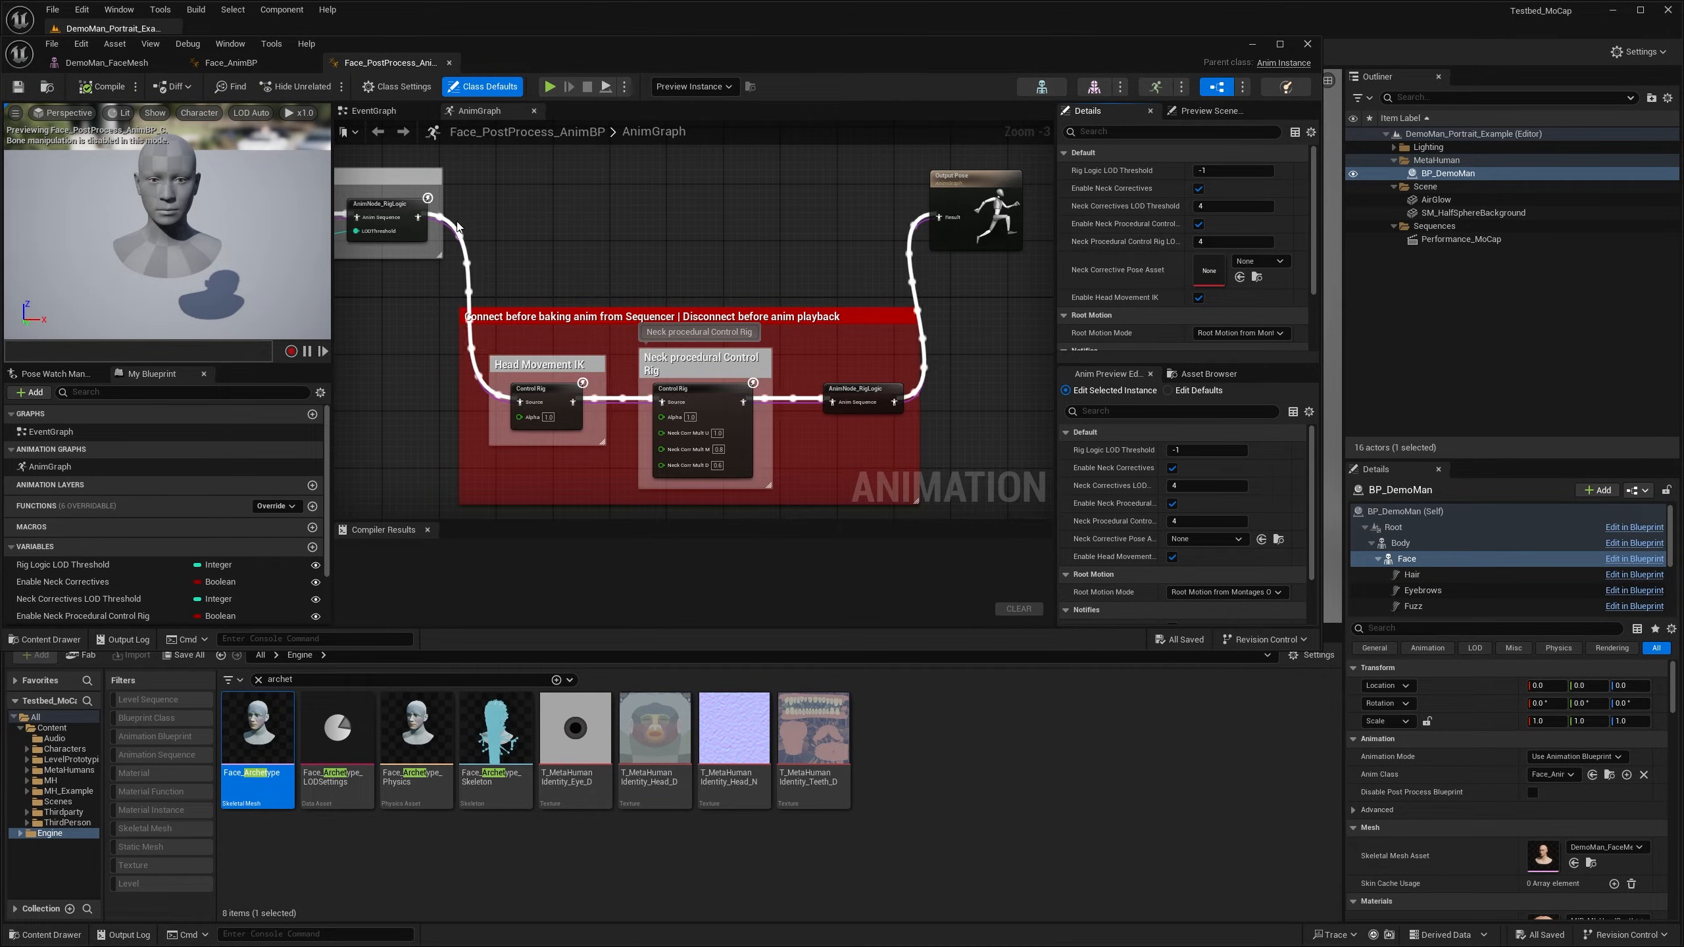
# Step: Connect the first RigLogic node directly to Output Pose, bypassing the red comment group, and save and compile the blueprint
pyautogui.moveTo(417, 217); pyautogui.dragTo(942, 218)
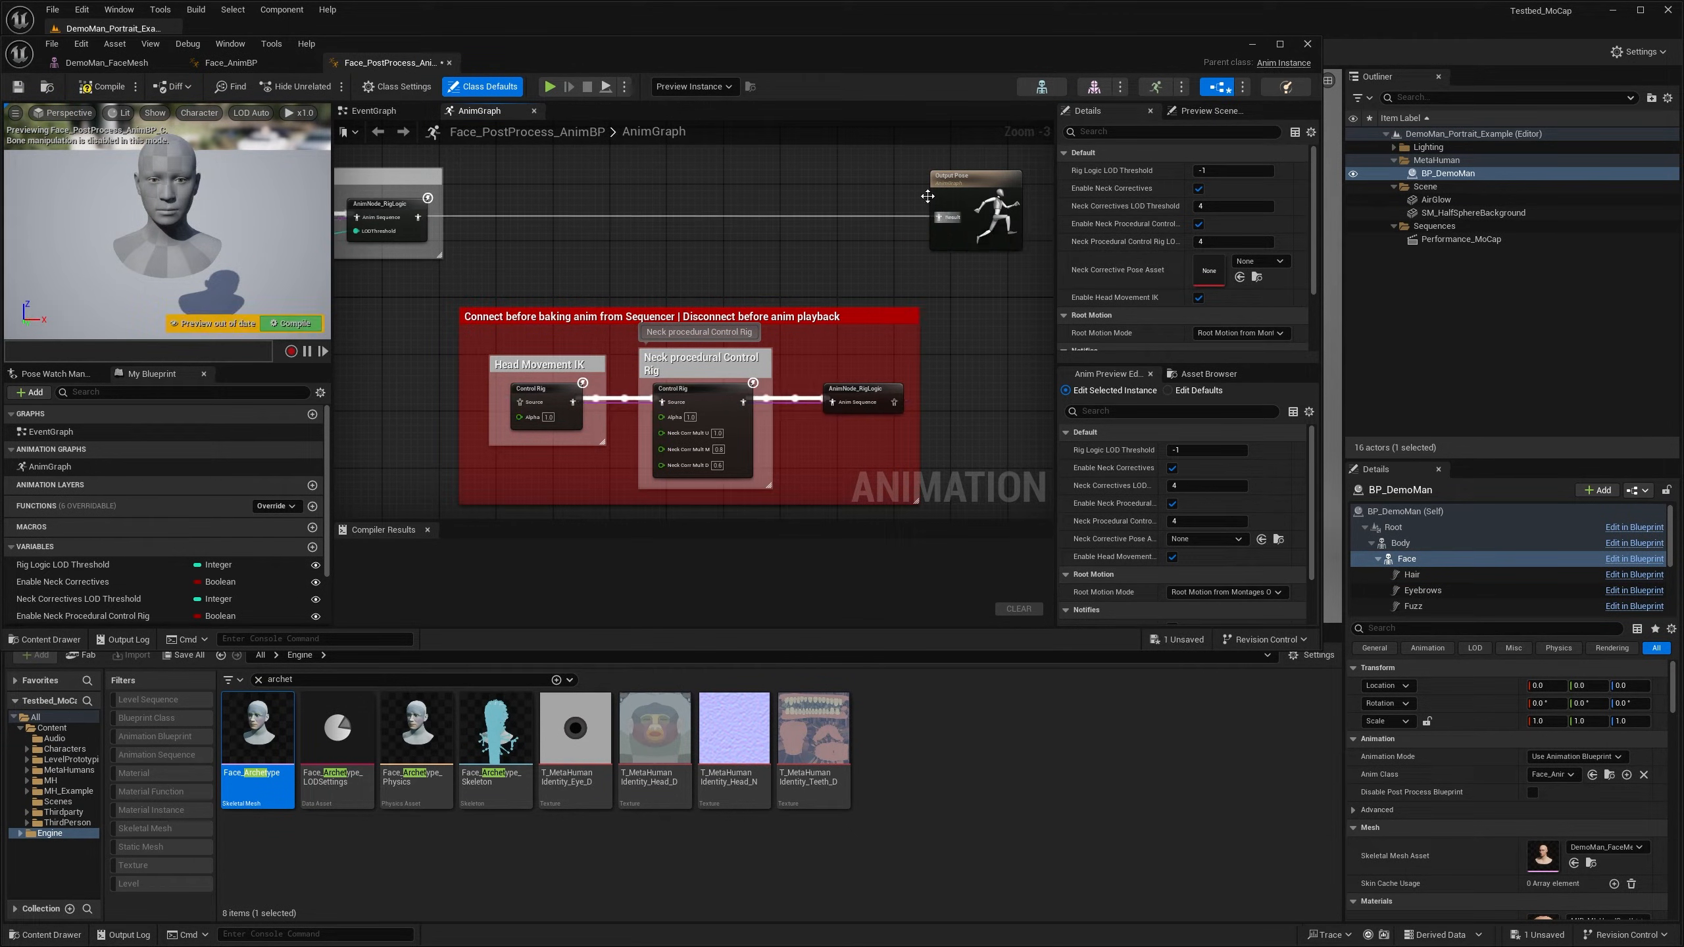
pyautogui.click(18, 86)
pyautogui.click(103, 88)
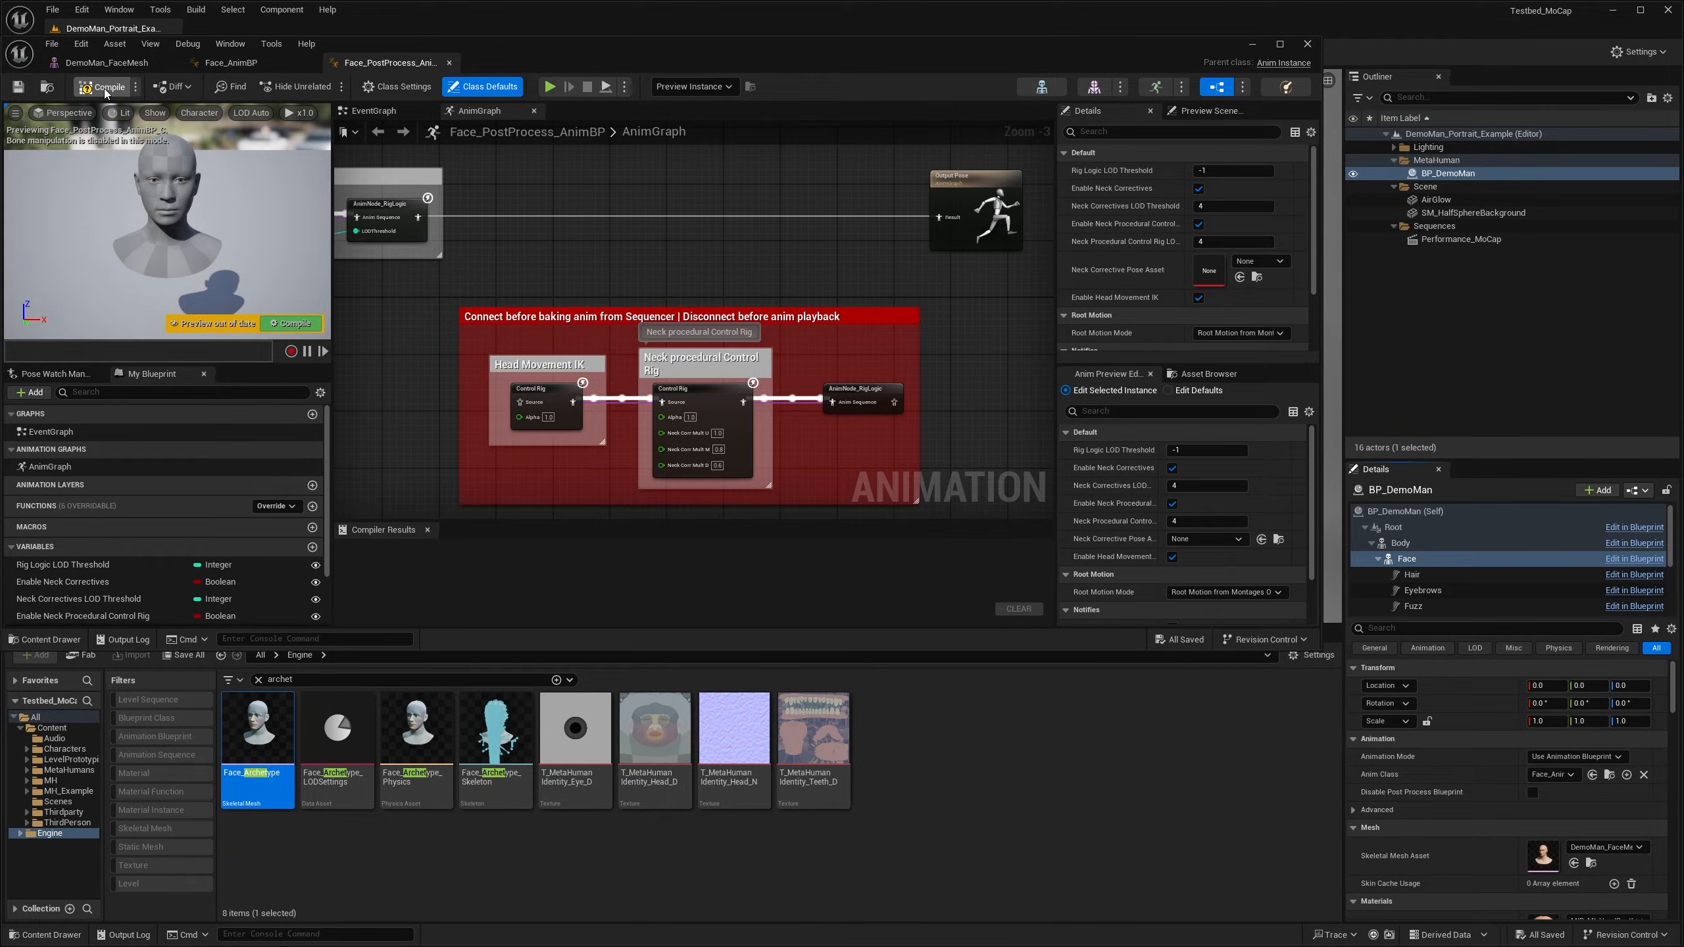
# Step: Close the blueprint editor, open the Performance_MoCap sequence in Sequencer, and play back the baked face animation
pyautogui.click(1307, 43)
pyautogui.click(1484, 239)
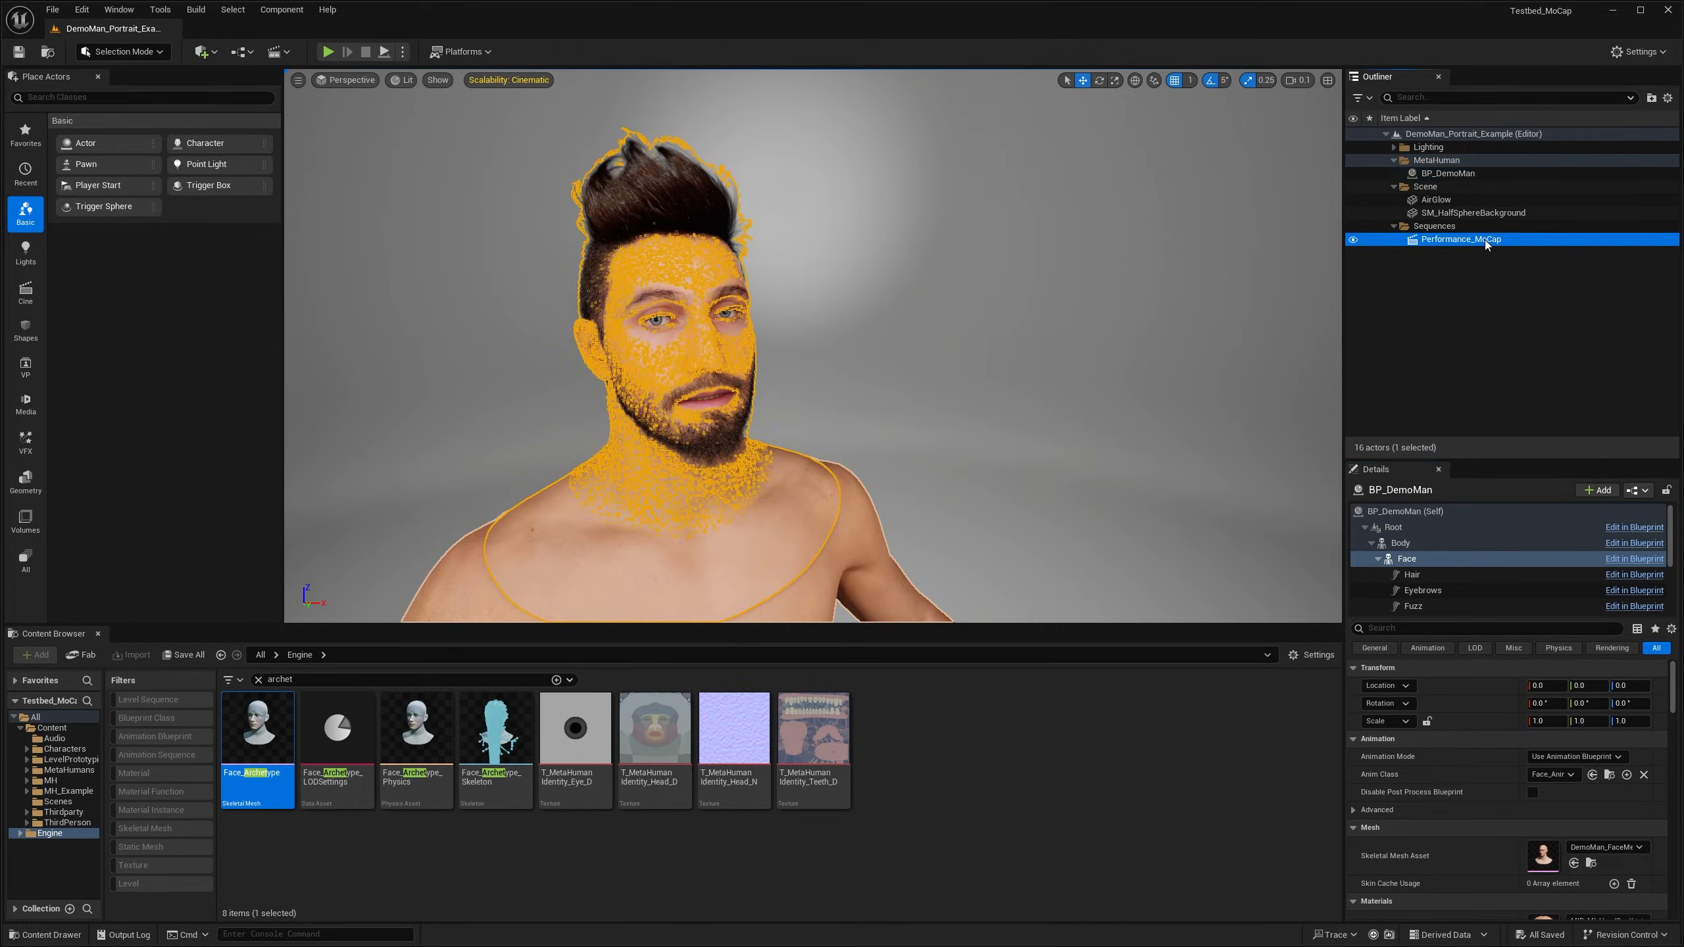
pyautogui.click(1496, 758)
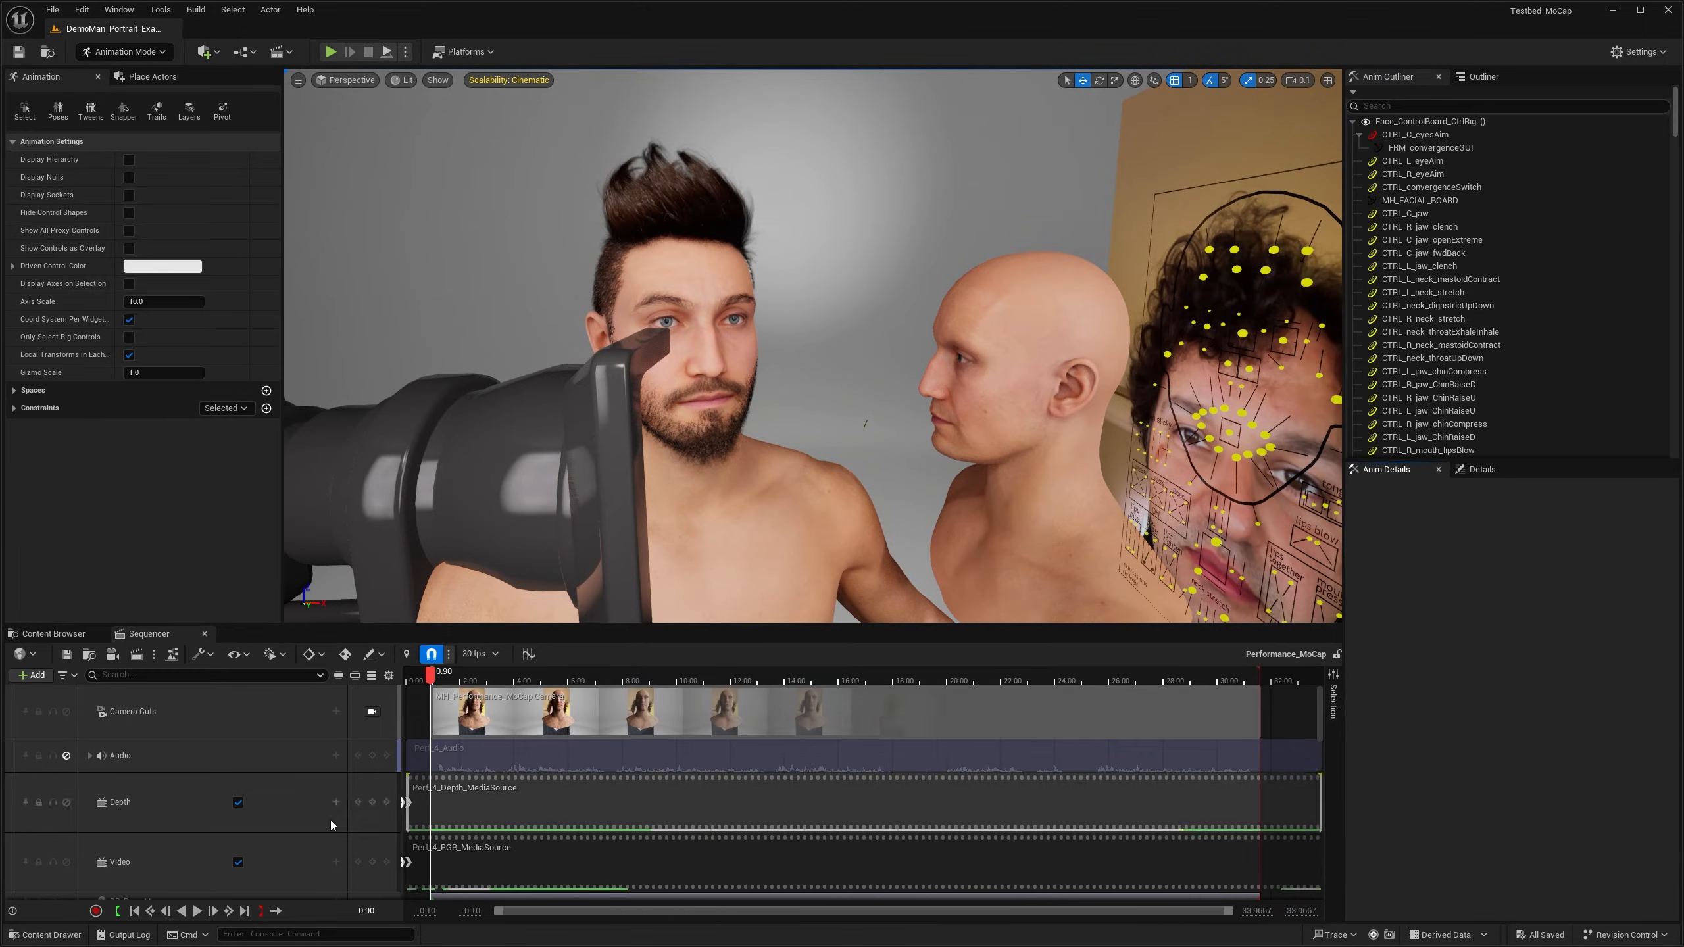
pyautogui.click(197, 911)
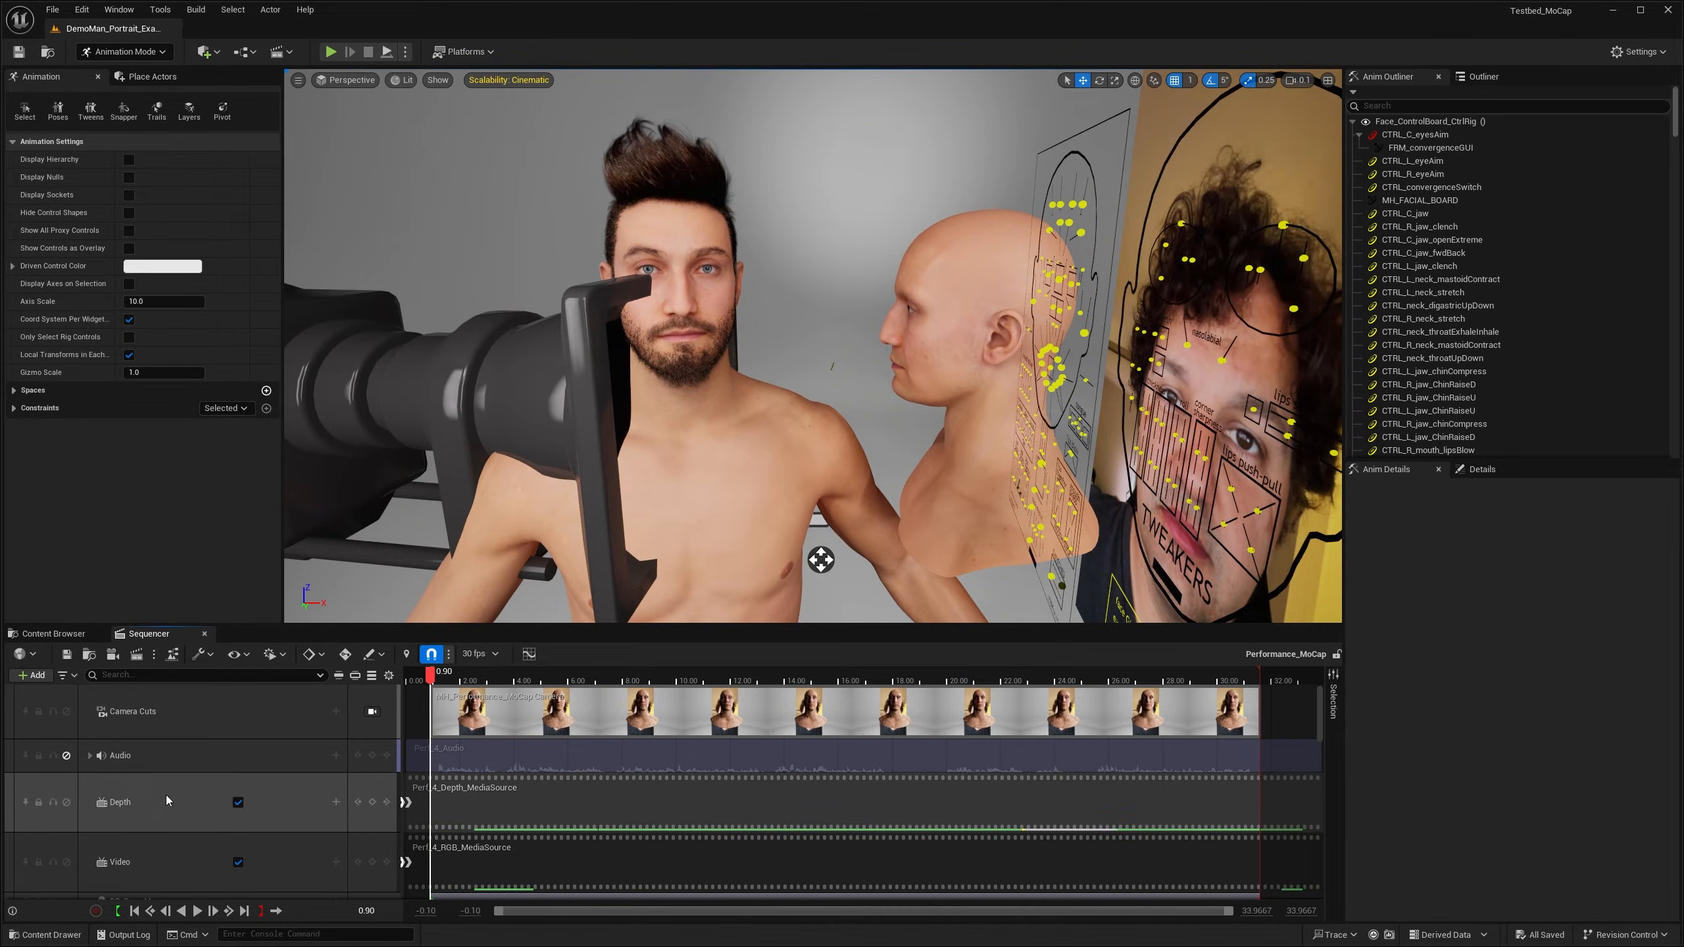
# Step: Add the Idle_DemoMan animation to BP_DemoMan's Body track and extend its clip to the end of the sequence
pyautogui.scroll(-3, 166, 796)
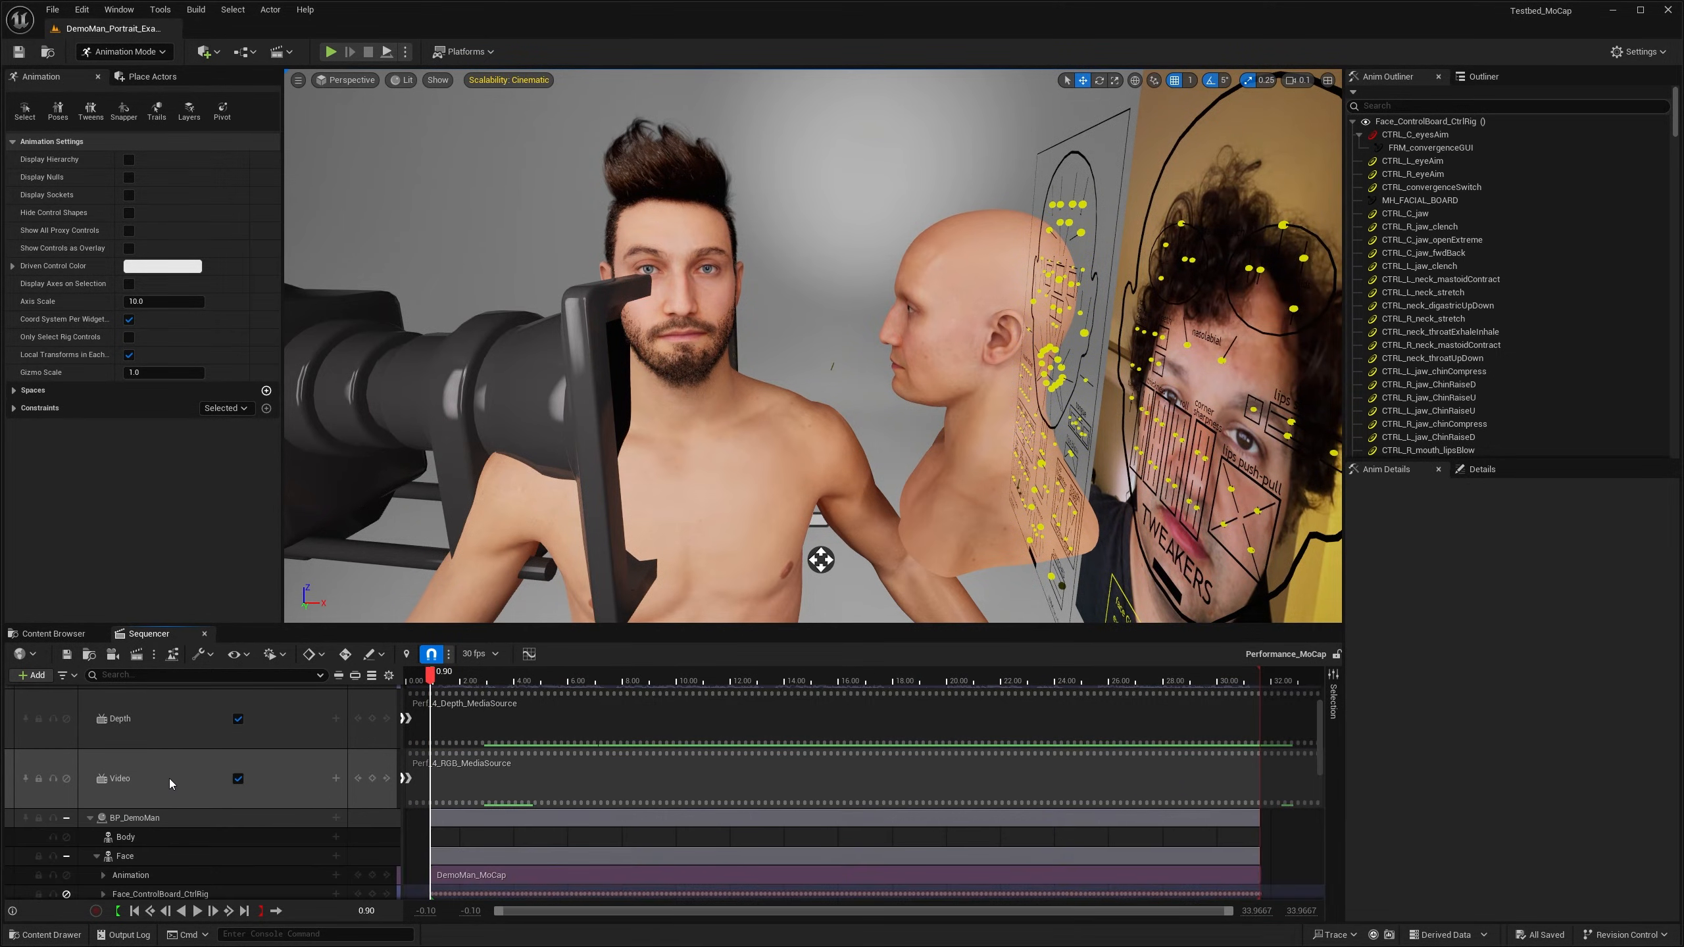
pyautogui.click(336, 839)
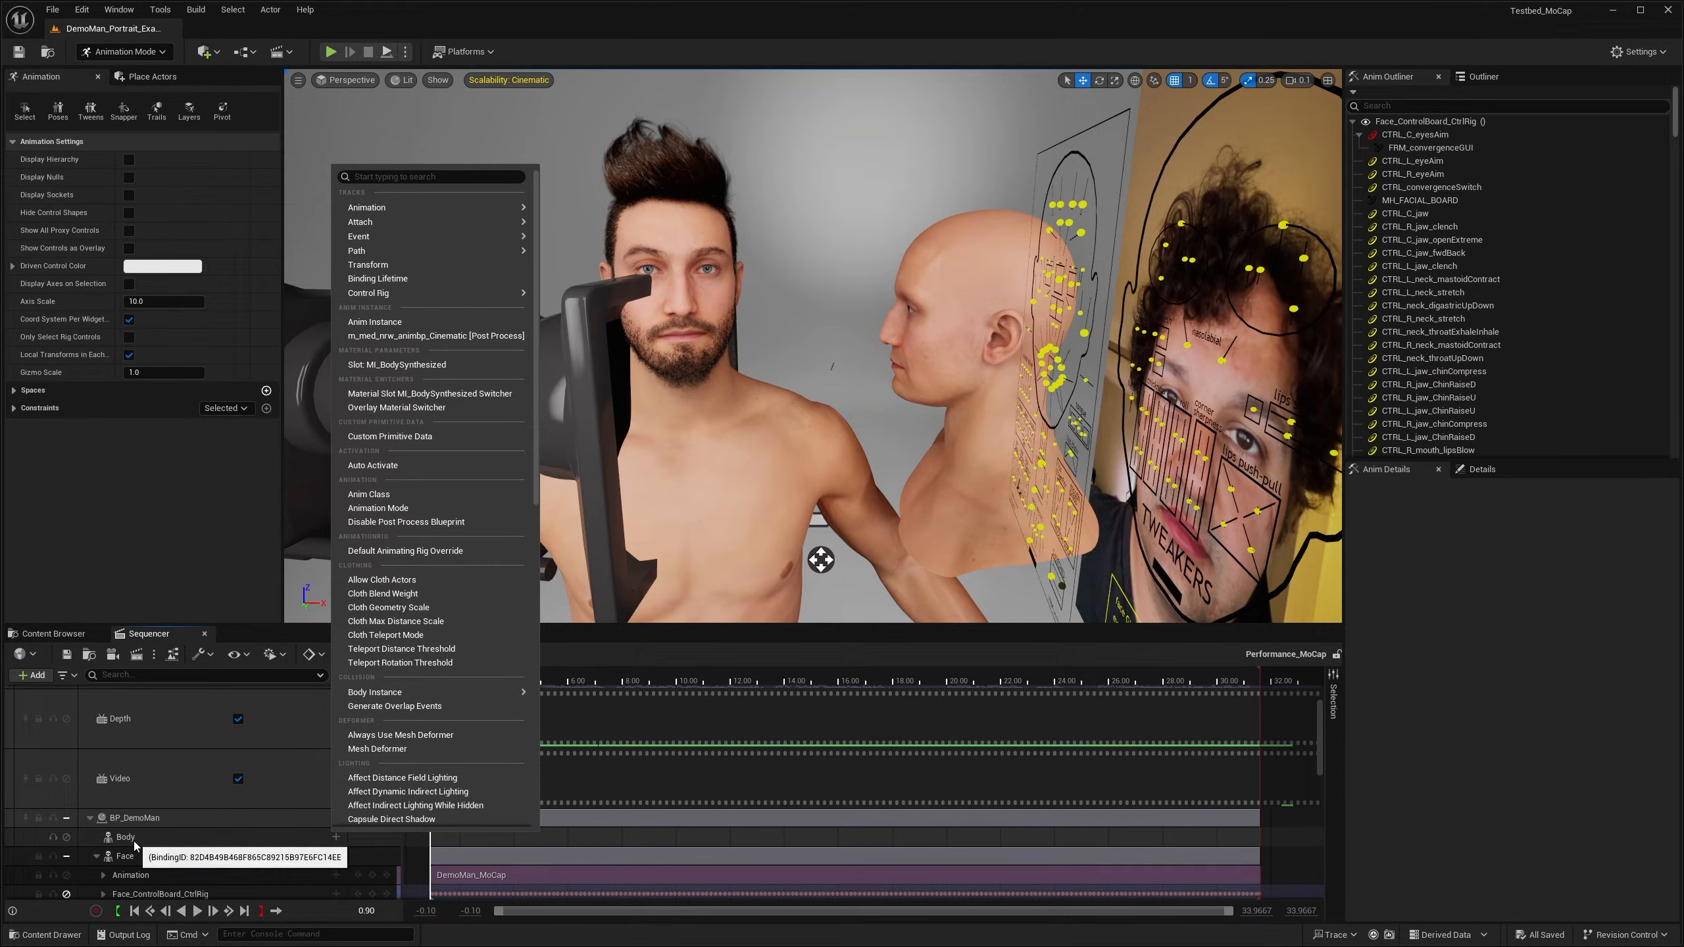
pyautogui.moveTo(477, 233)
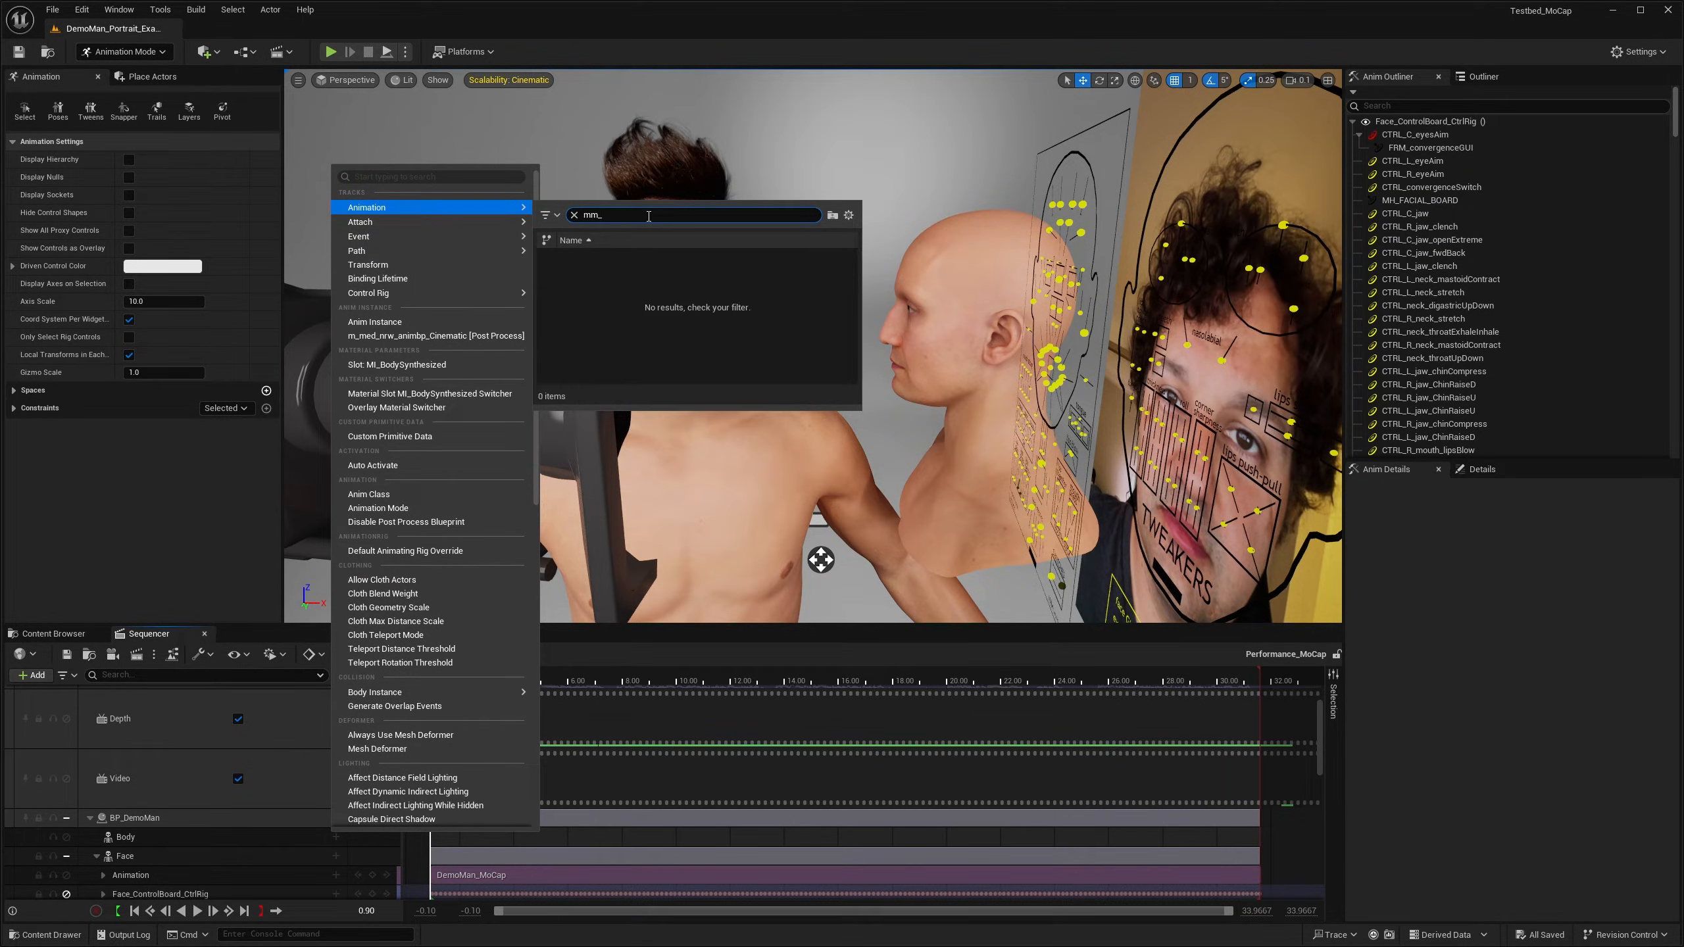
pyautogui.press('BackSpace')
pyautogui.press('BackSpace')
pyautogui.press('BackSpace')
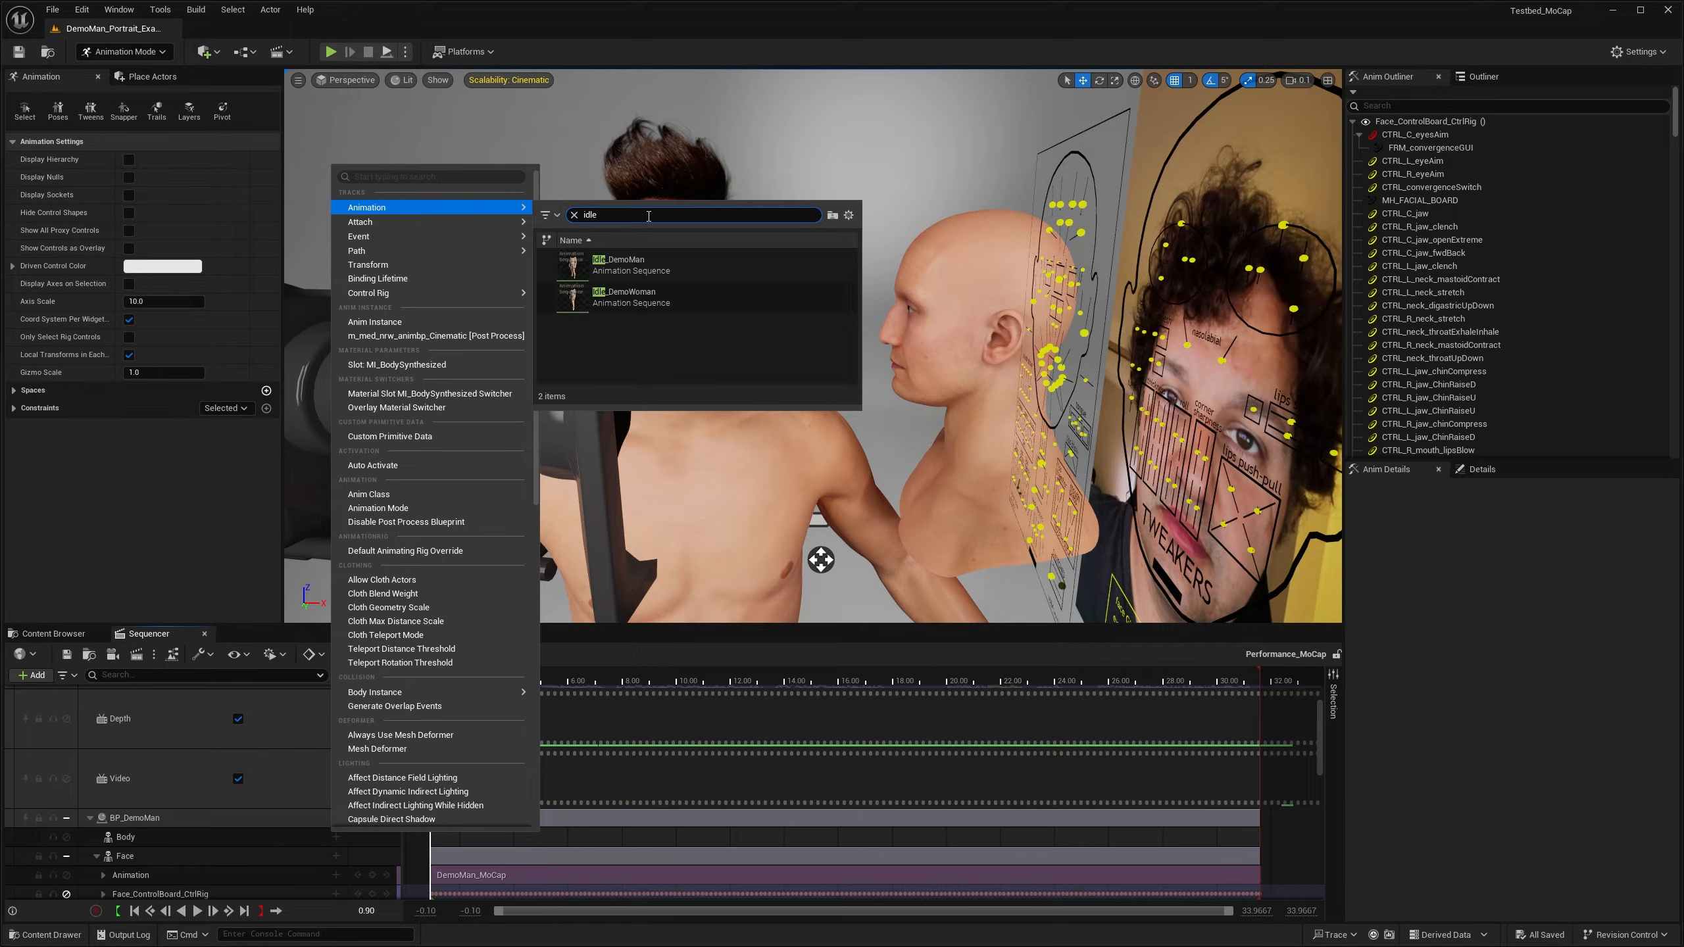
pyautogui.click(655, 265)
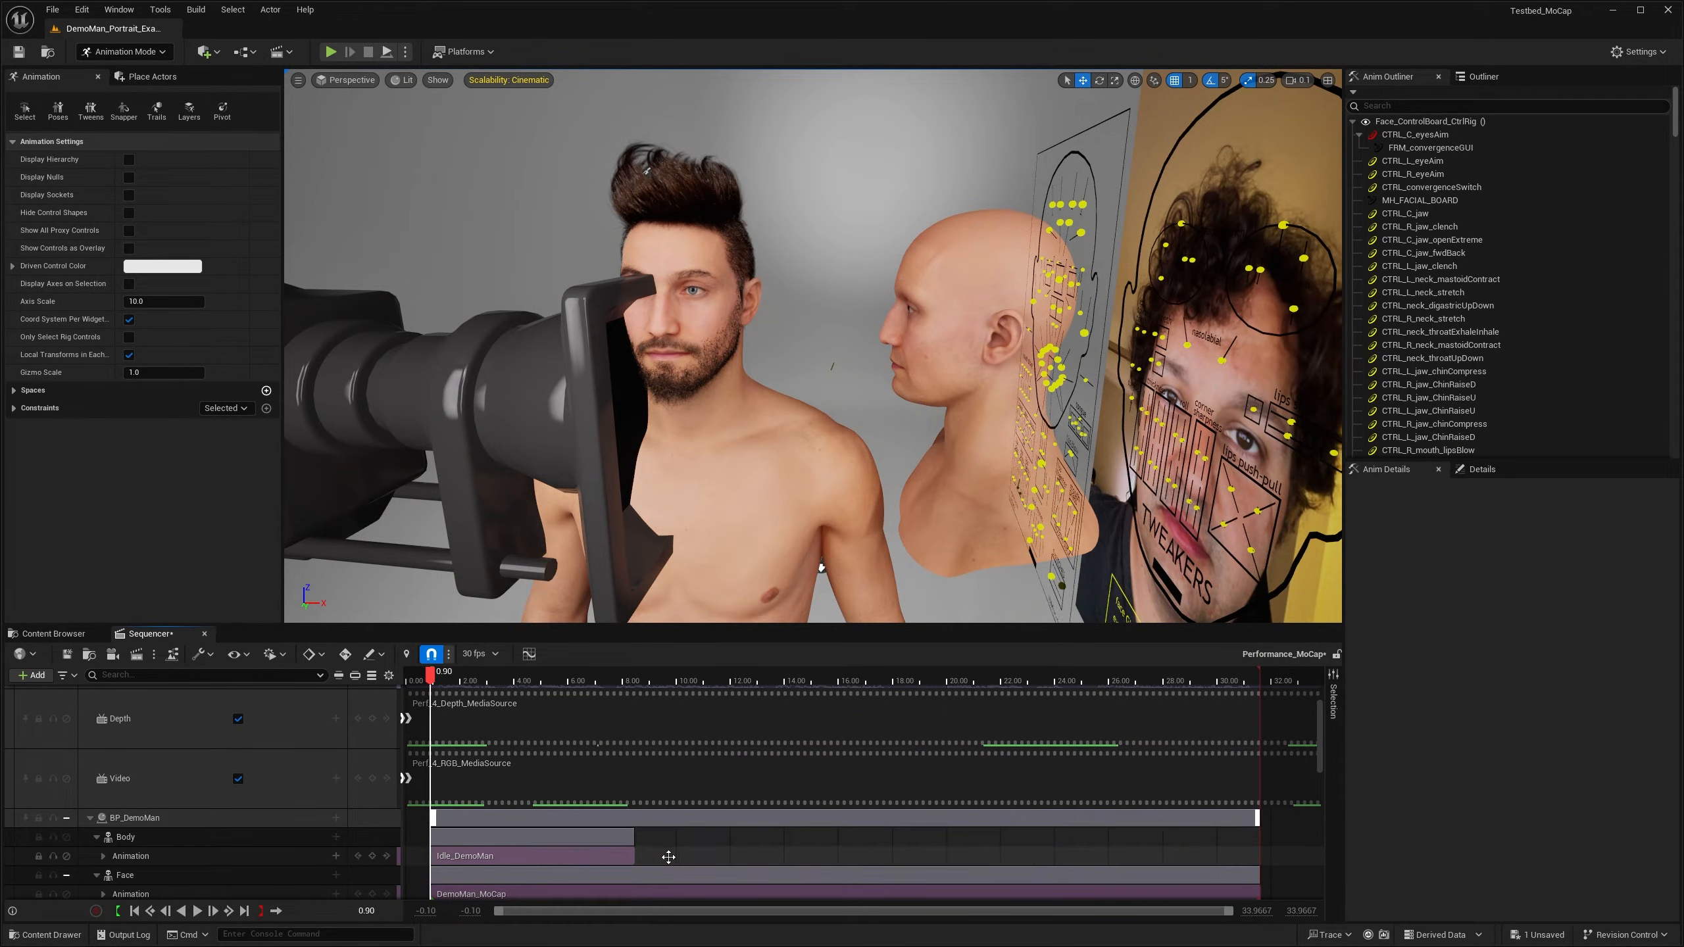
pyautogui.moveTo(633, 854); pyautogui.dragTo(1260, 852)
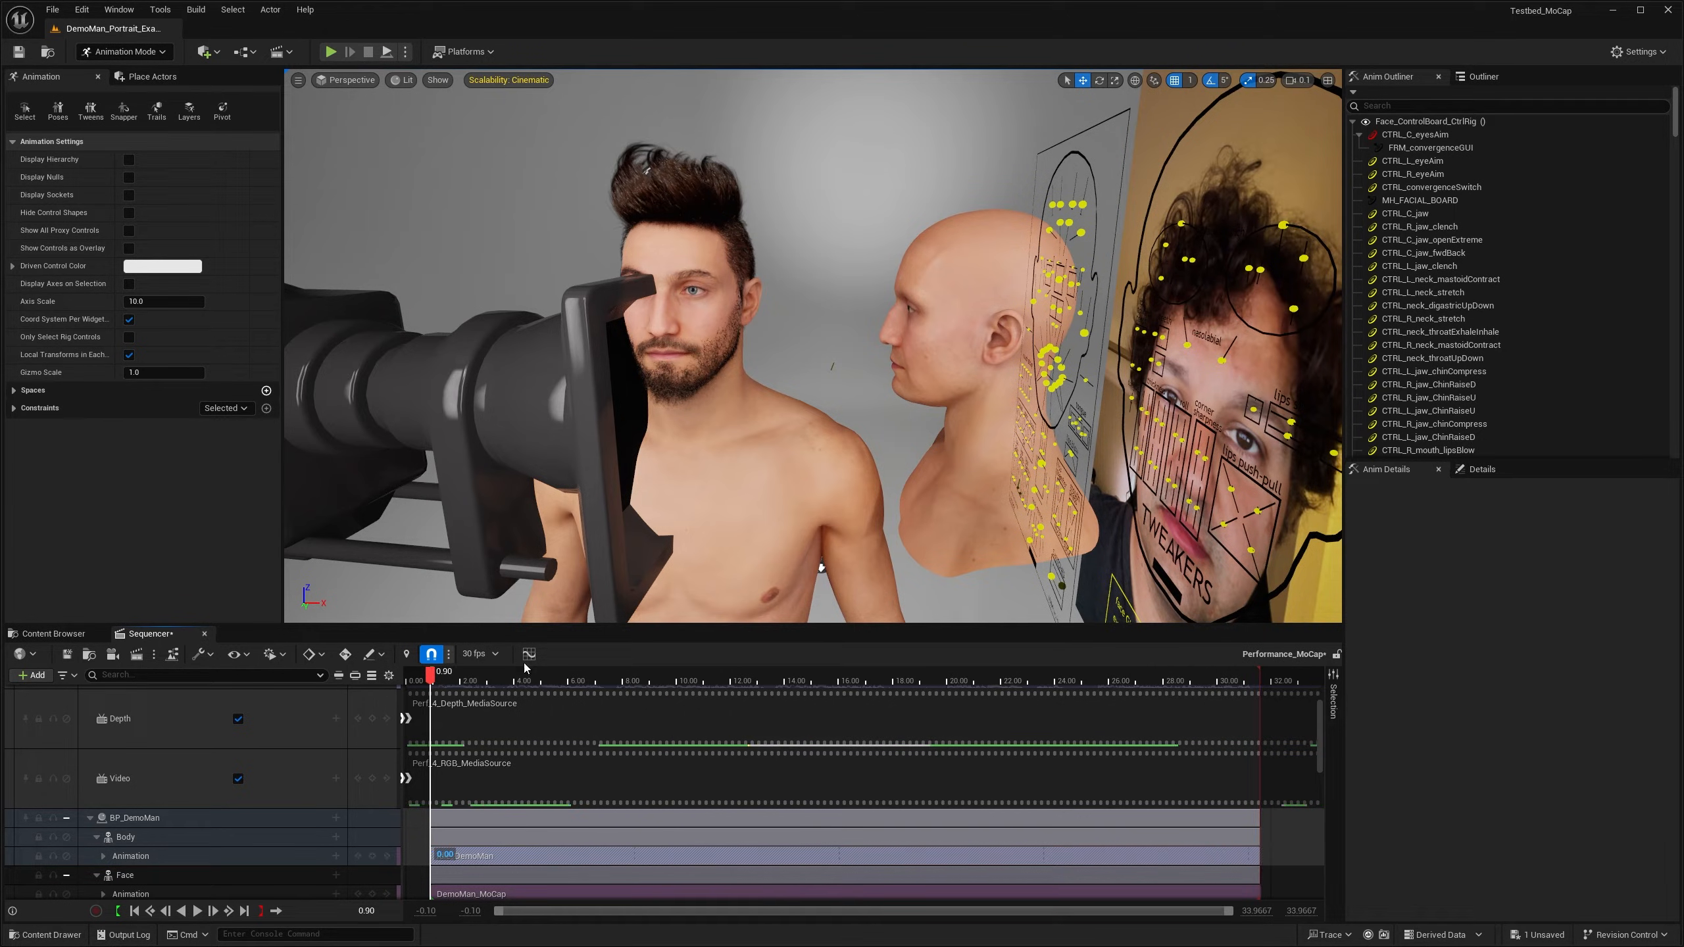
# Step: Scrub and play the sequence while framing DemoMan to review the idle body animation together with the facial capture
pyautogui.moveTo(533, 684); pyautogui.dragTo(576, 684)
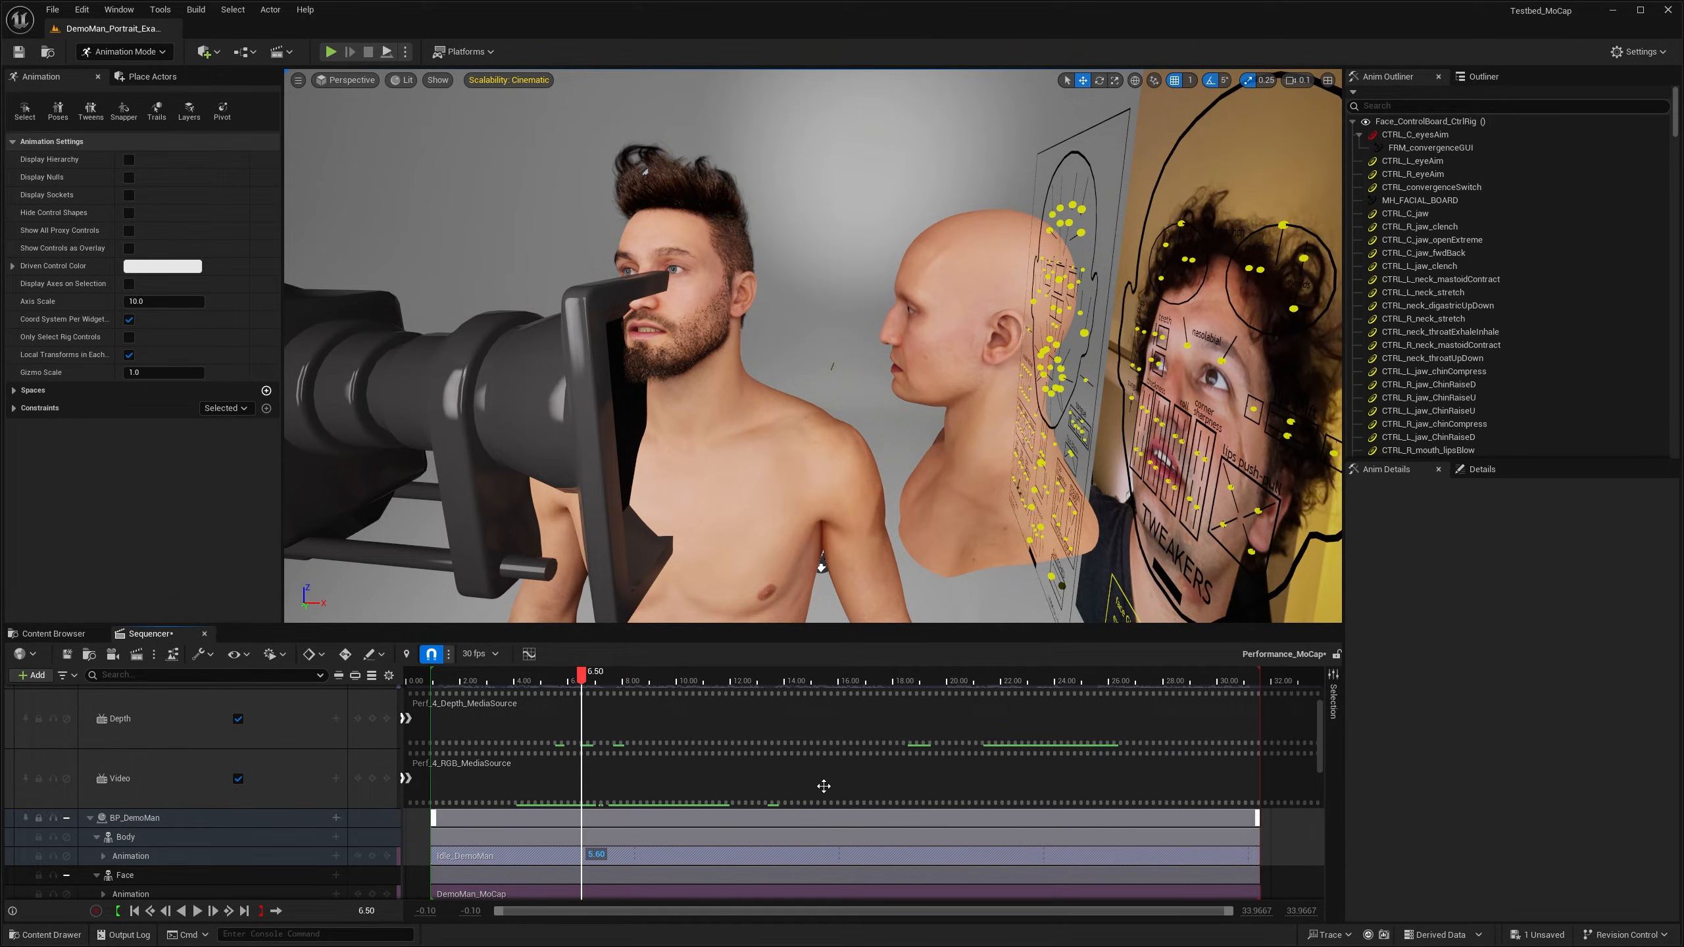
pyautogui.press('space')
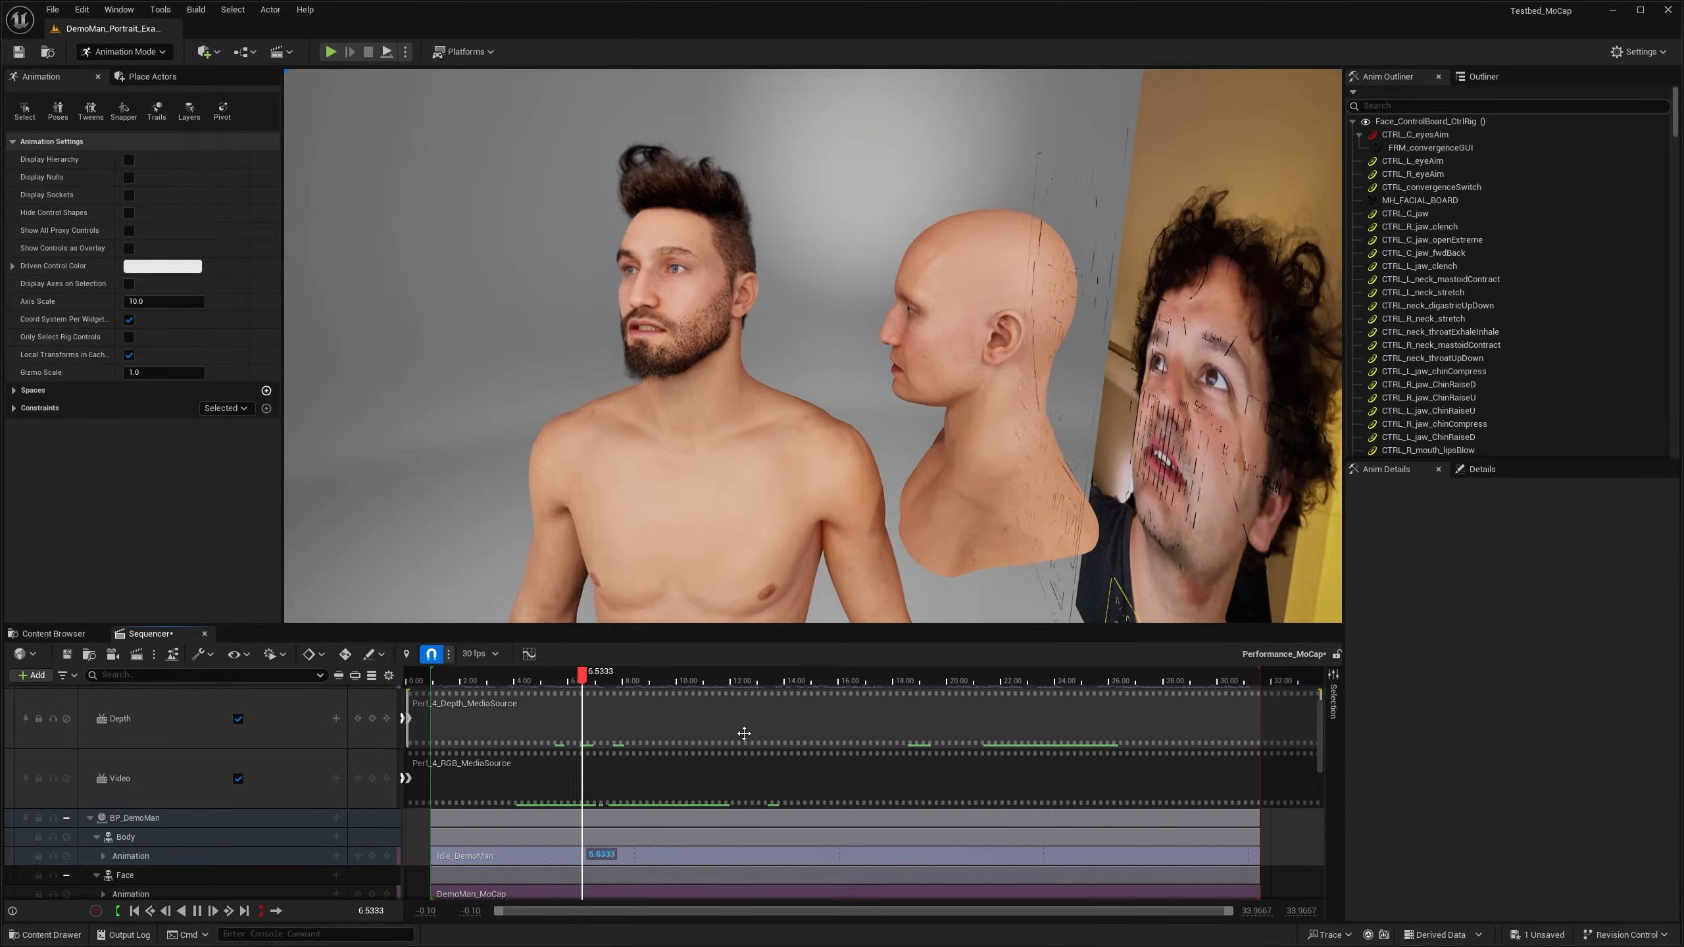
pyautogui.moveTo(783, 397)
pyautogui.keyDown('alt'); pyautogui.mouseDown()
pyautogui.moveTo(815, 491)
pyautogui.moveTo(782, 524)
pyautogui.moveTo(778, 365)
pyautogui.mouseUp(); pyautogui.keyUp('alt')
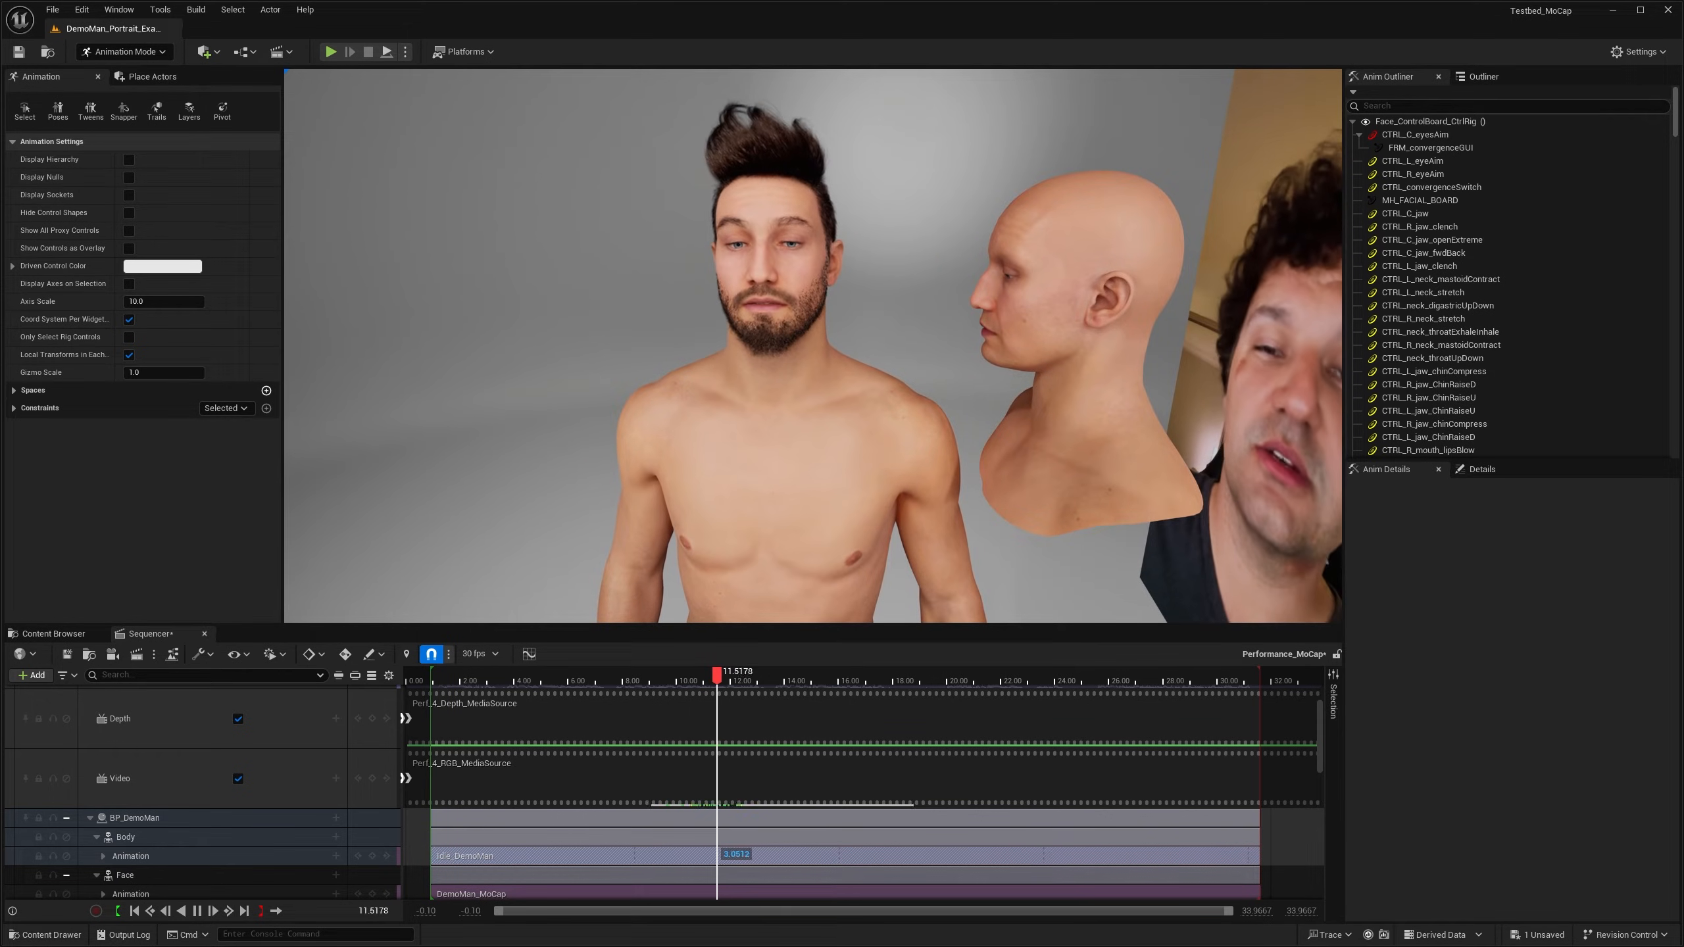
pyautogui.click(623, 680)
# Step: Return the playhead to the sequence start, then close Sequencer and save the modified sequence
pyautogui.click(136, 911)
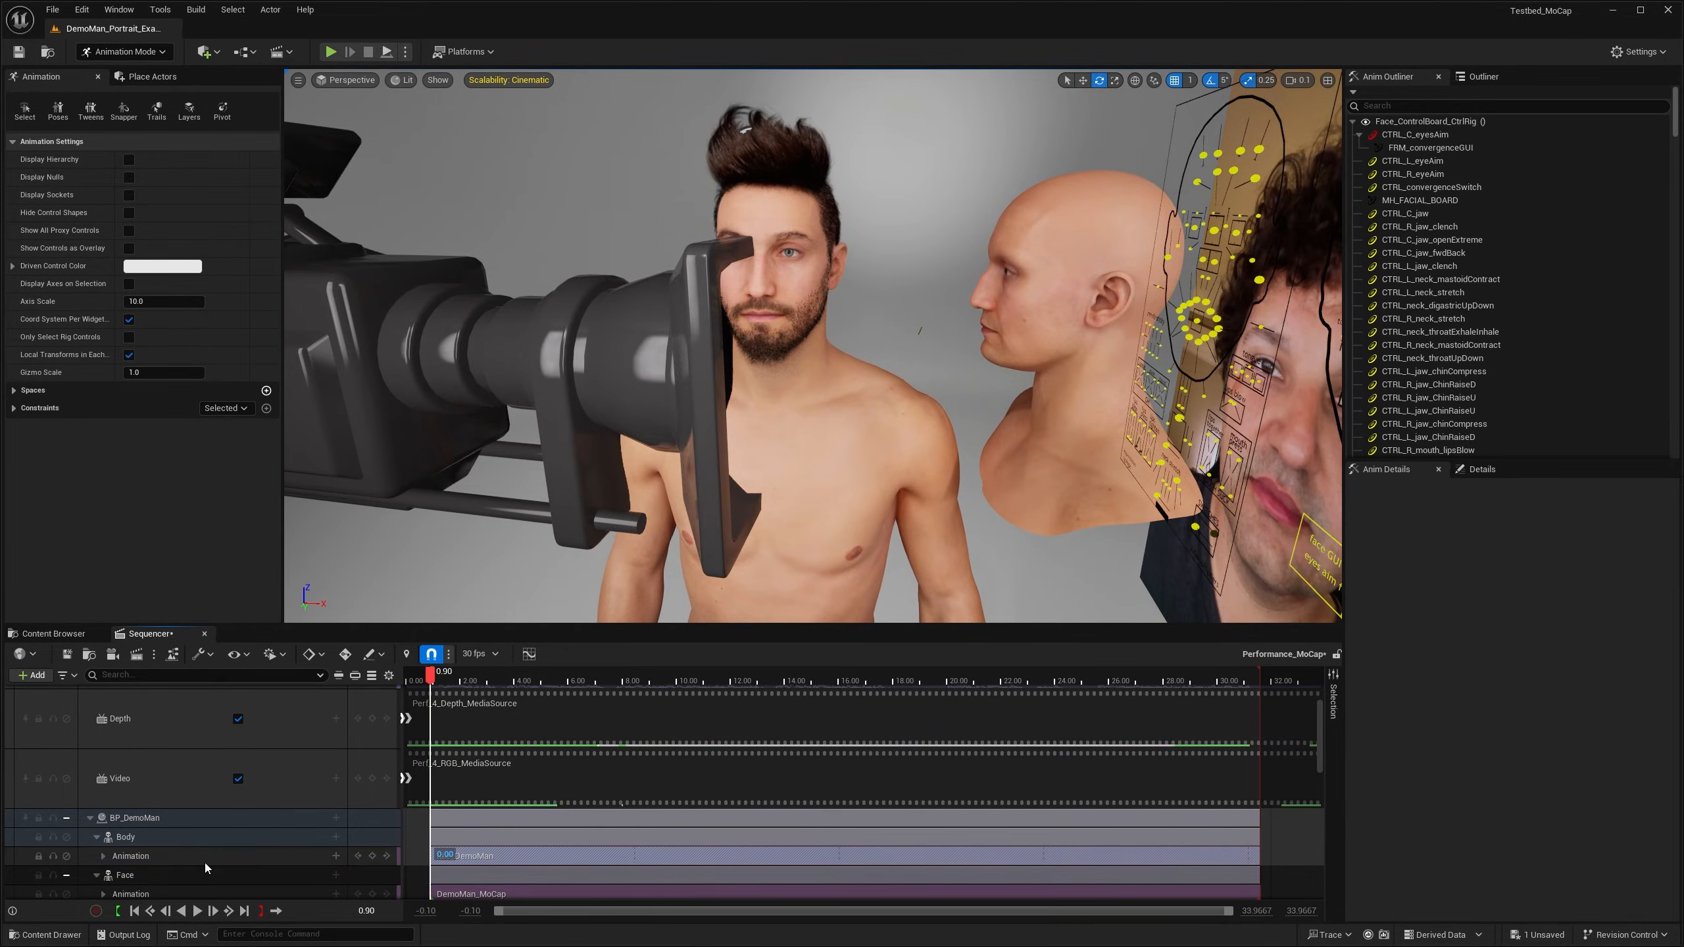
pyautogui.click(204, 634)
pyautogui.click(954, 613)
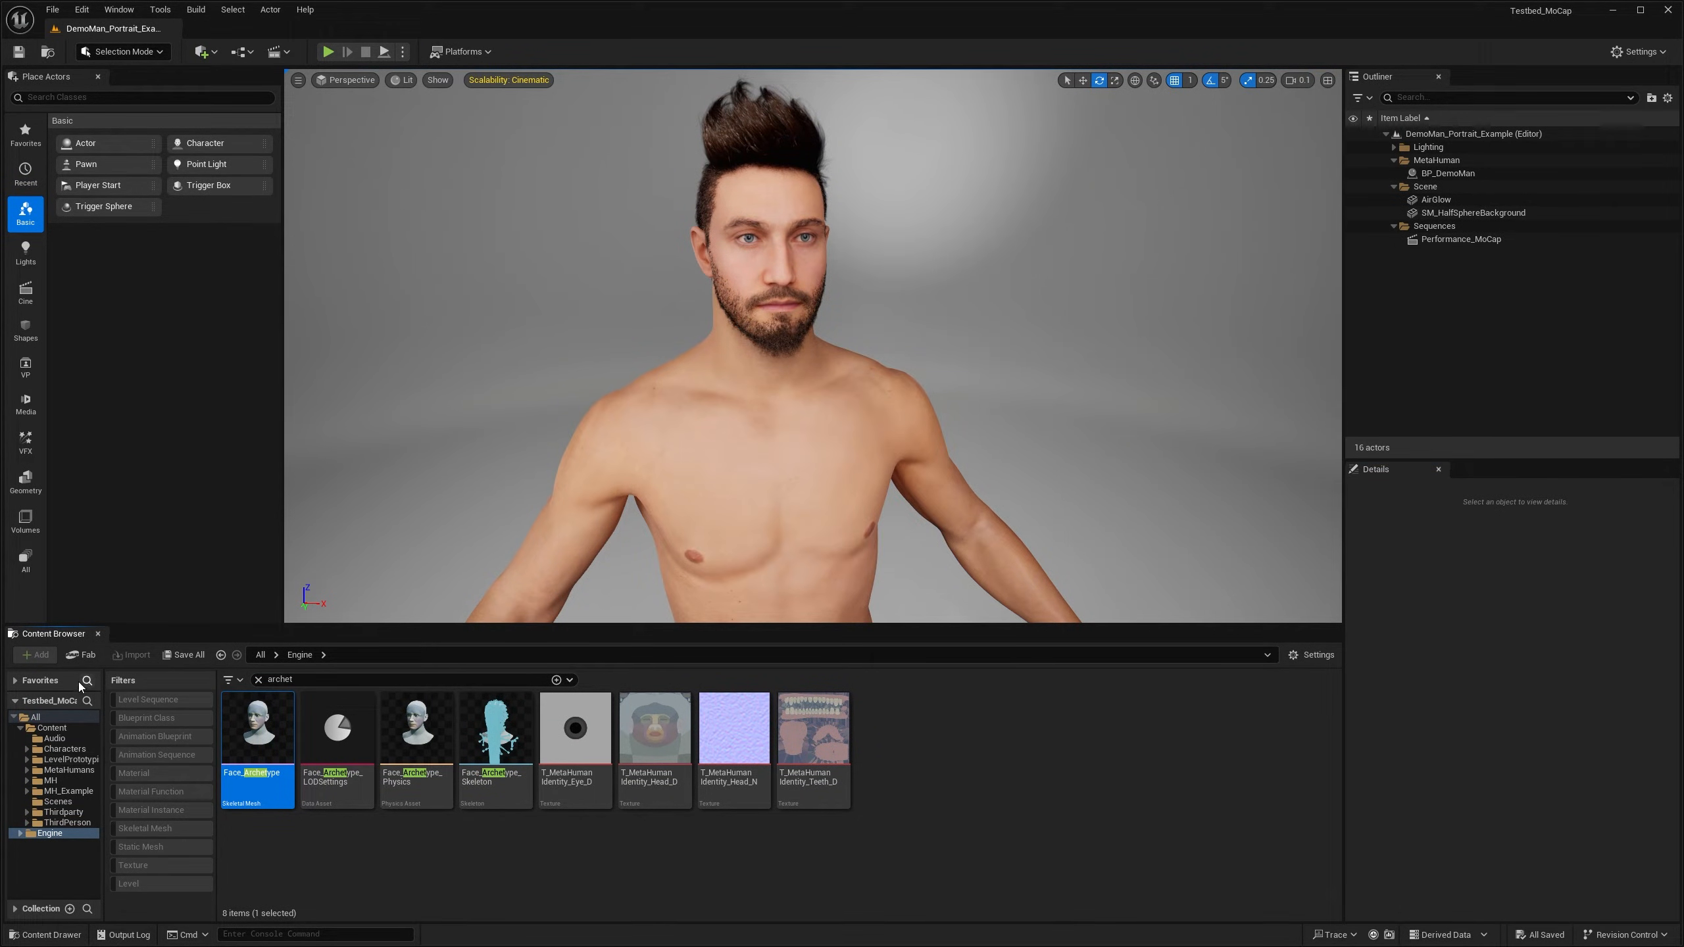
# Step: View the feature and content packs that can be added to the project's Content folder without adding any
pyautogui.click(37, 727)
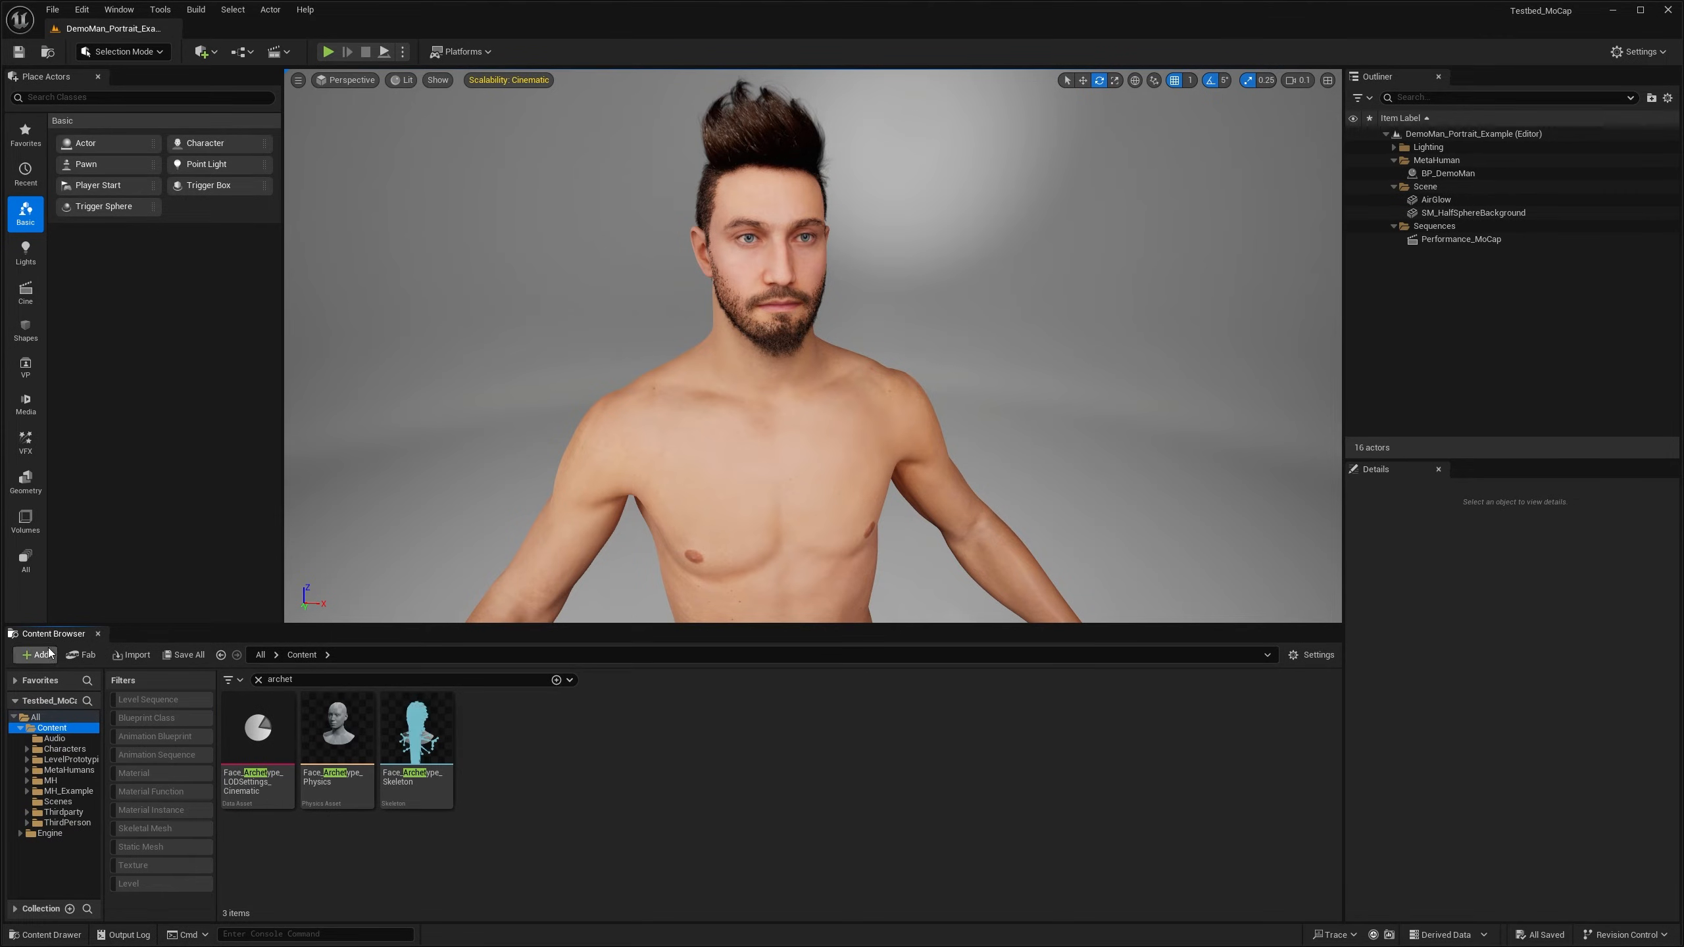
pyautogui.click(40, 657)
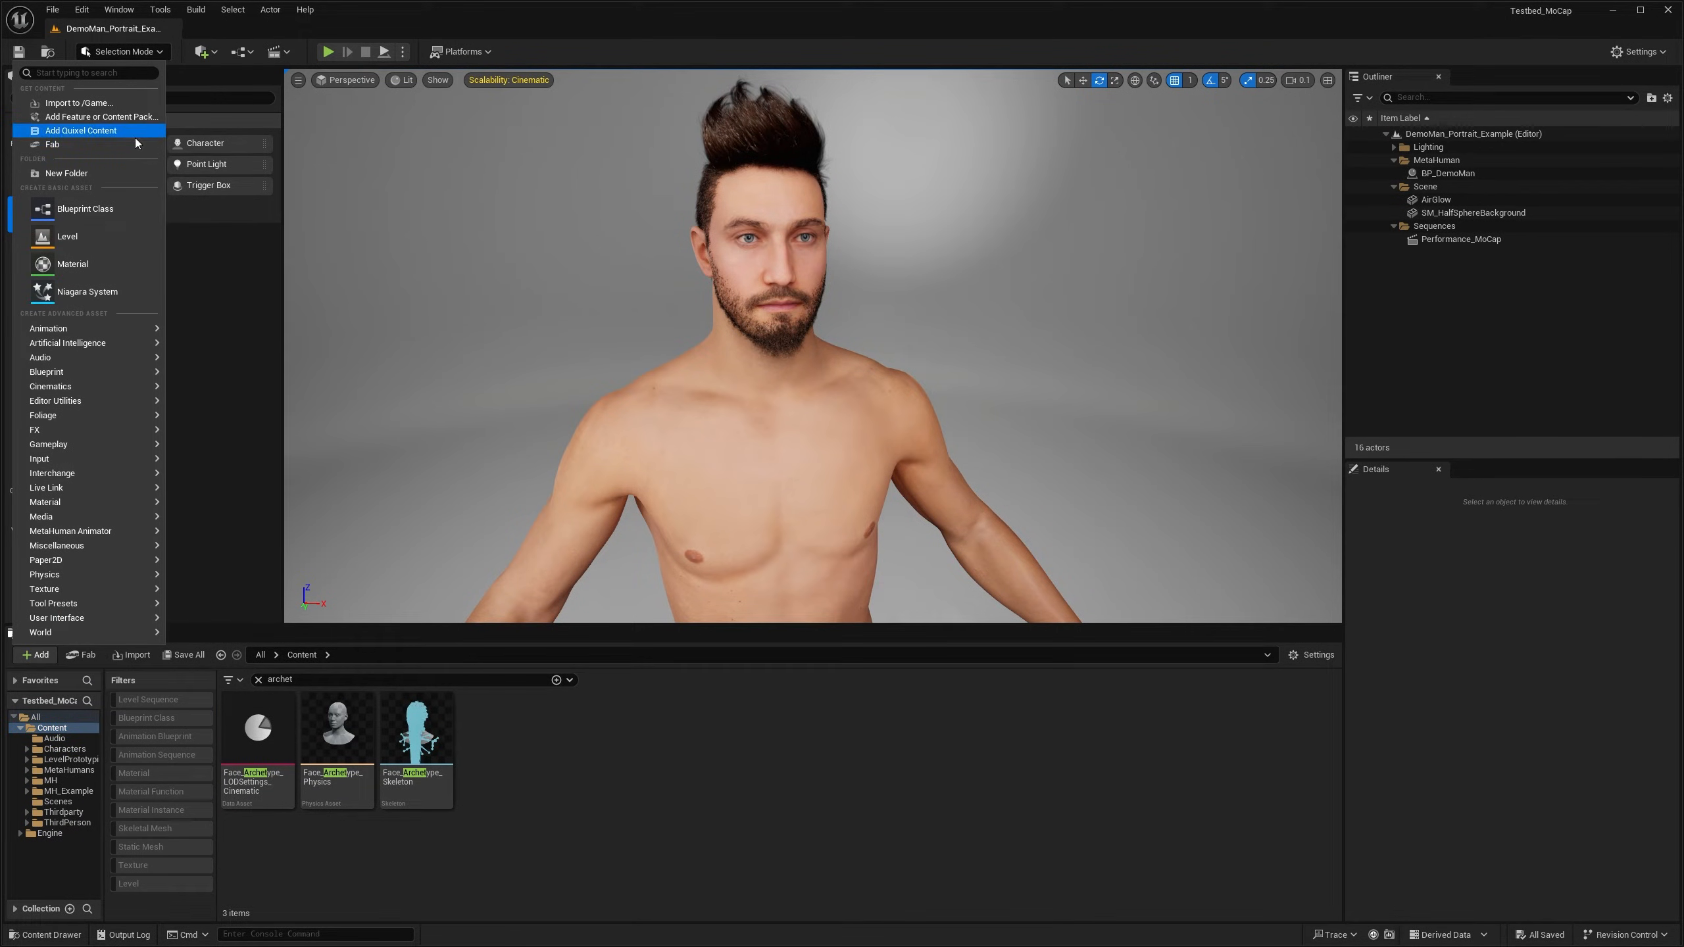
pyautogui.click(125, 116)
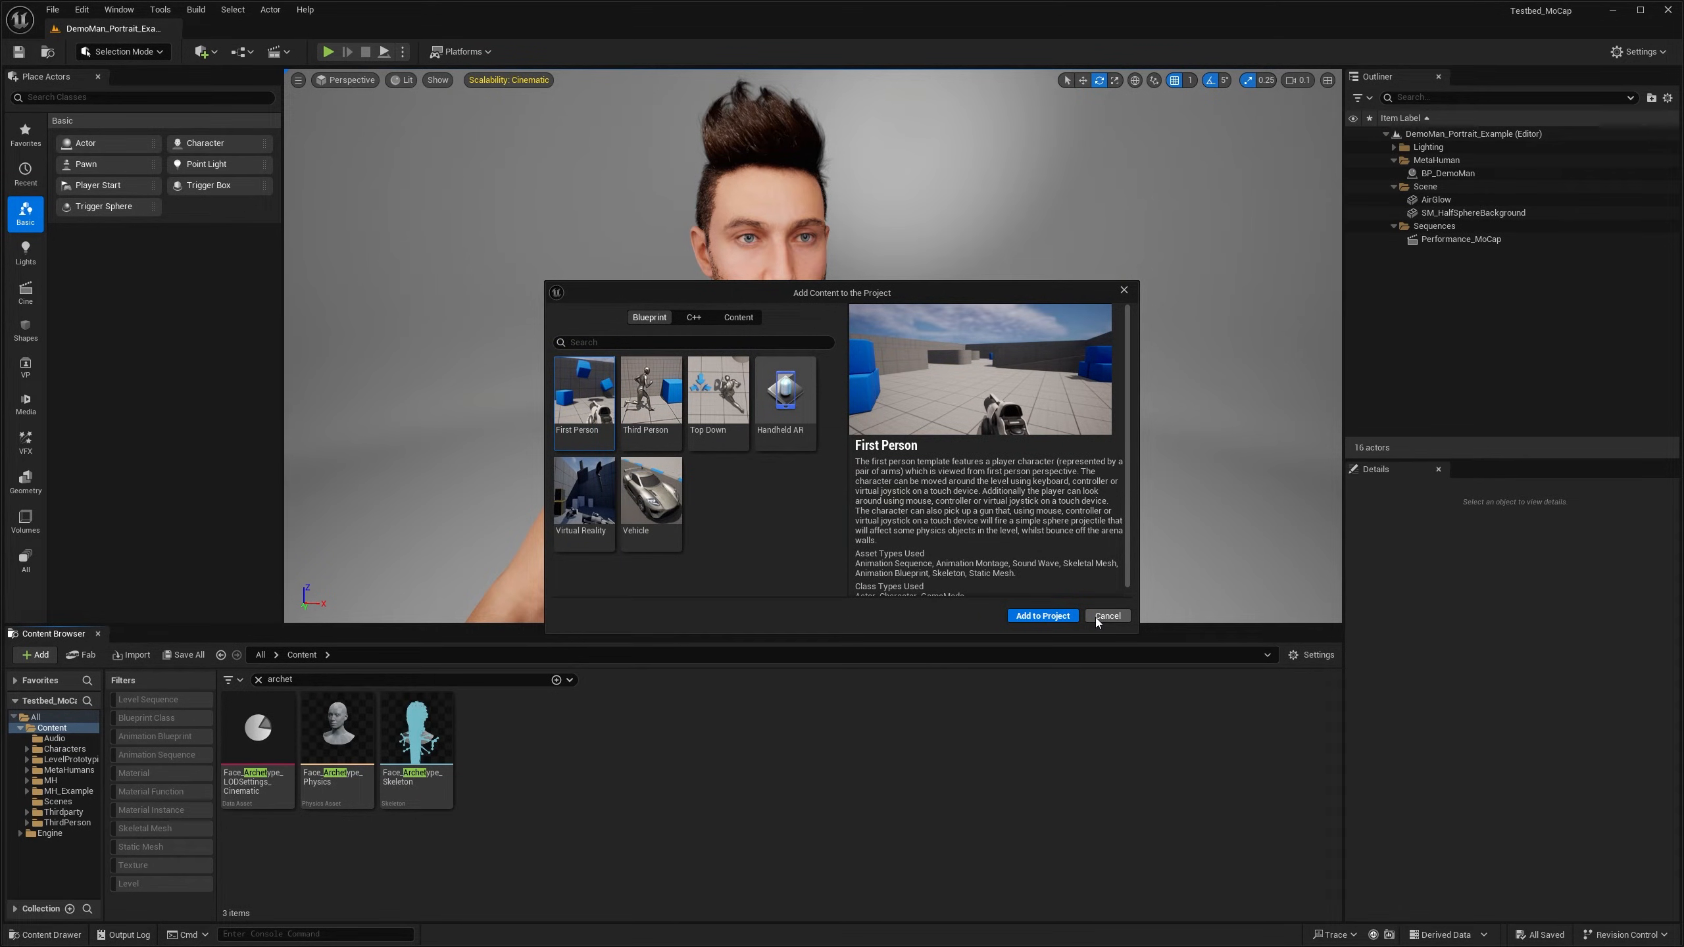
pyautogui.click(1124, 291)
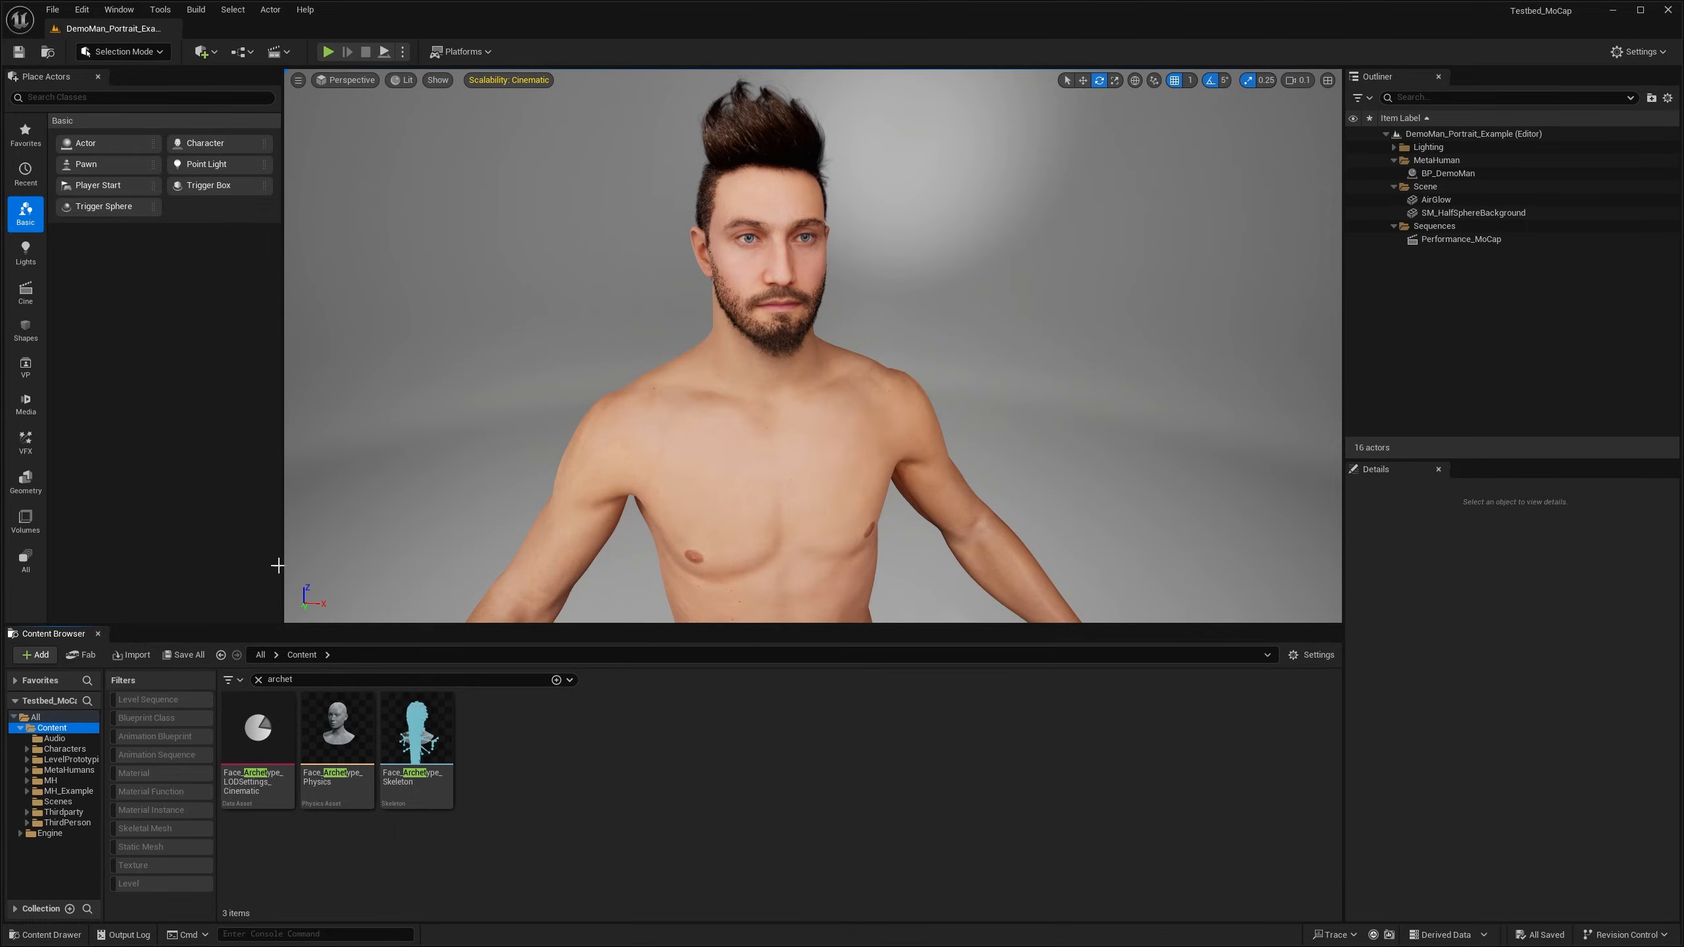
# Step: Filter the Characters folder to Animation Sequence assets and search it for "idle"
pyautogui.click(71, 750)
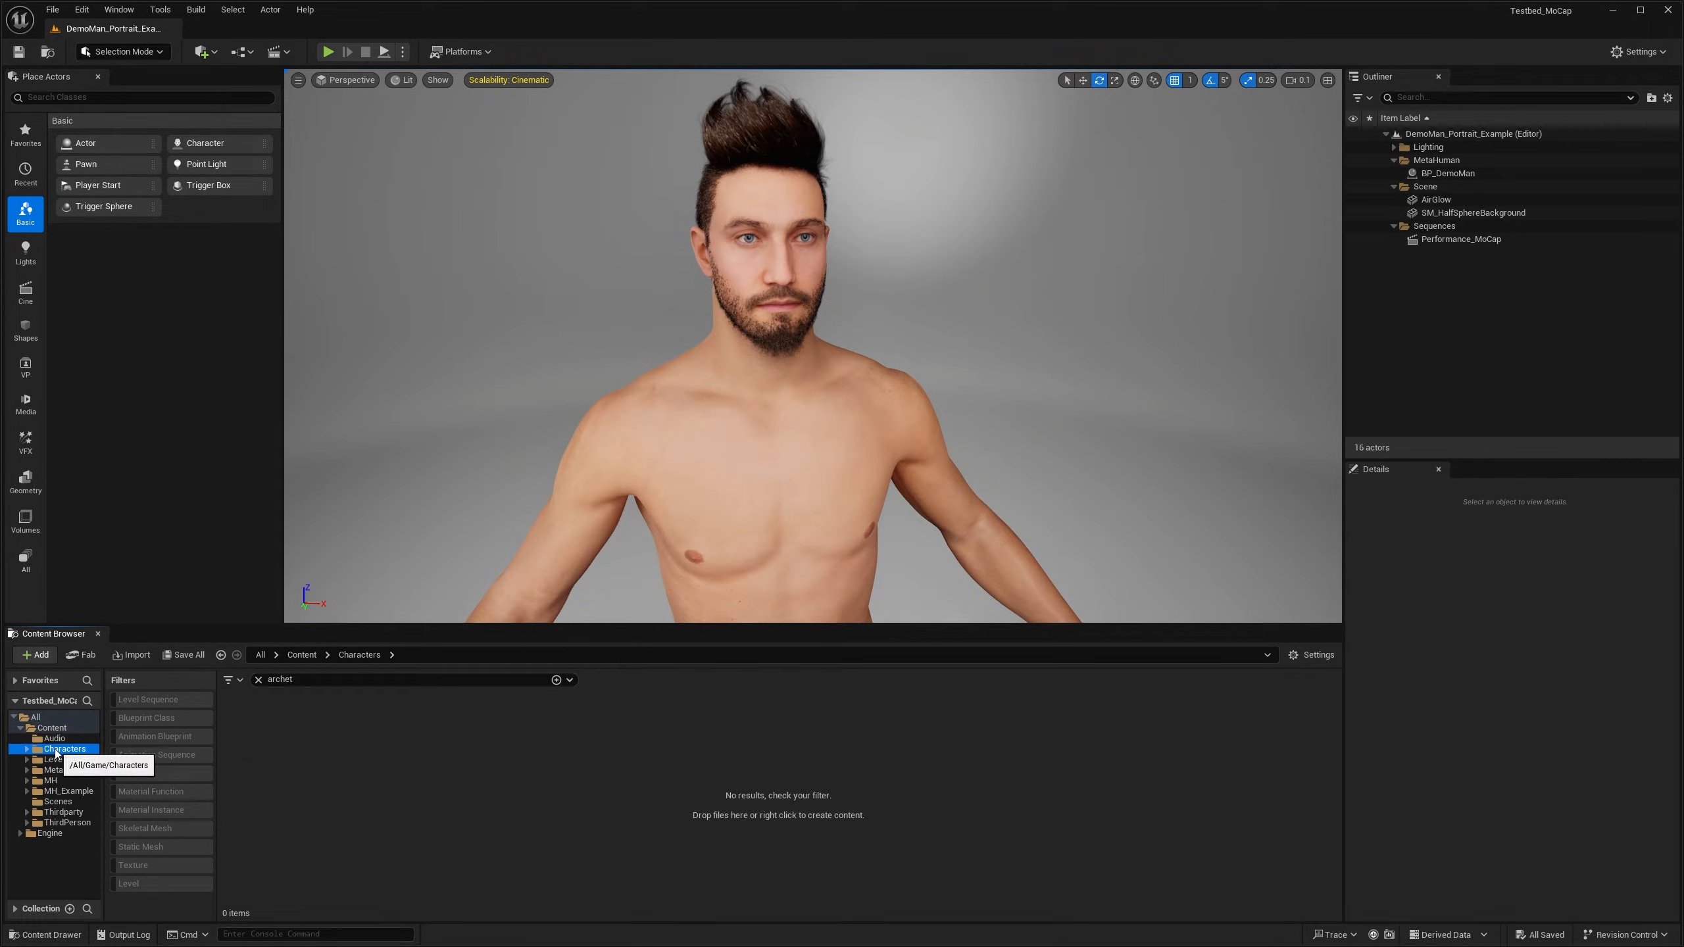
pyautogui.click(259, 680)
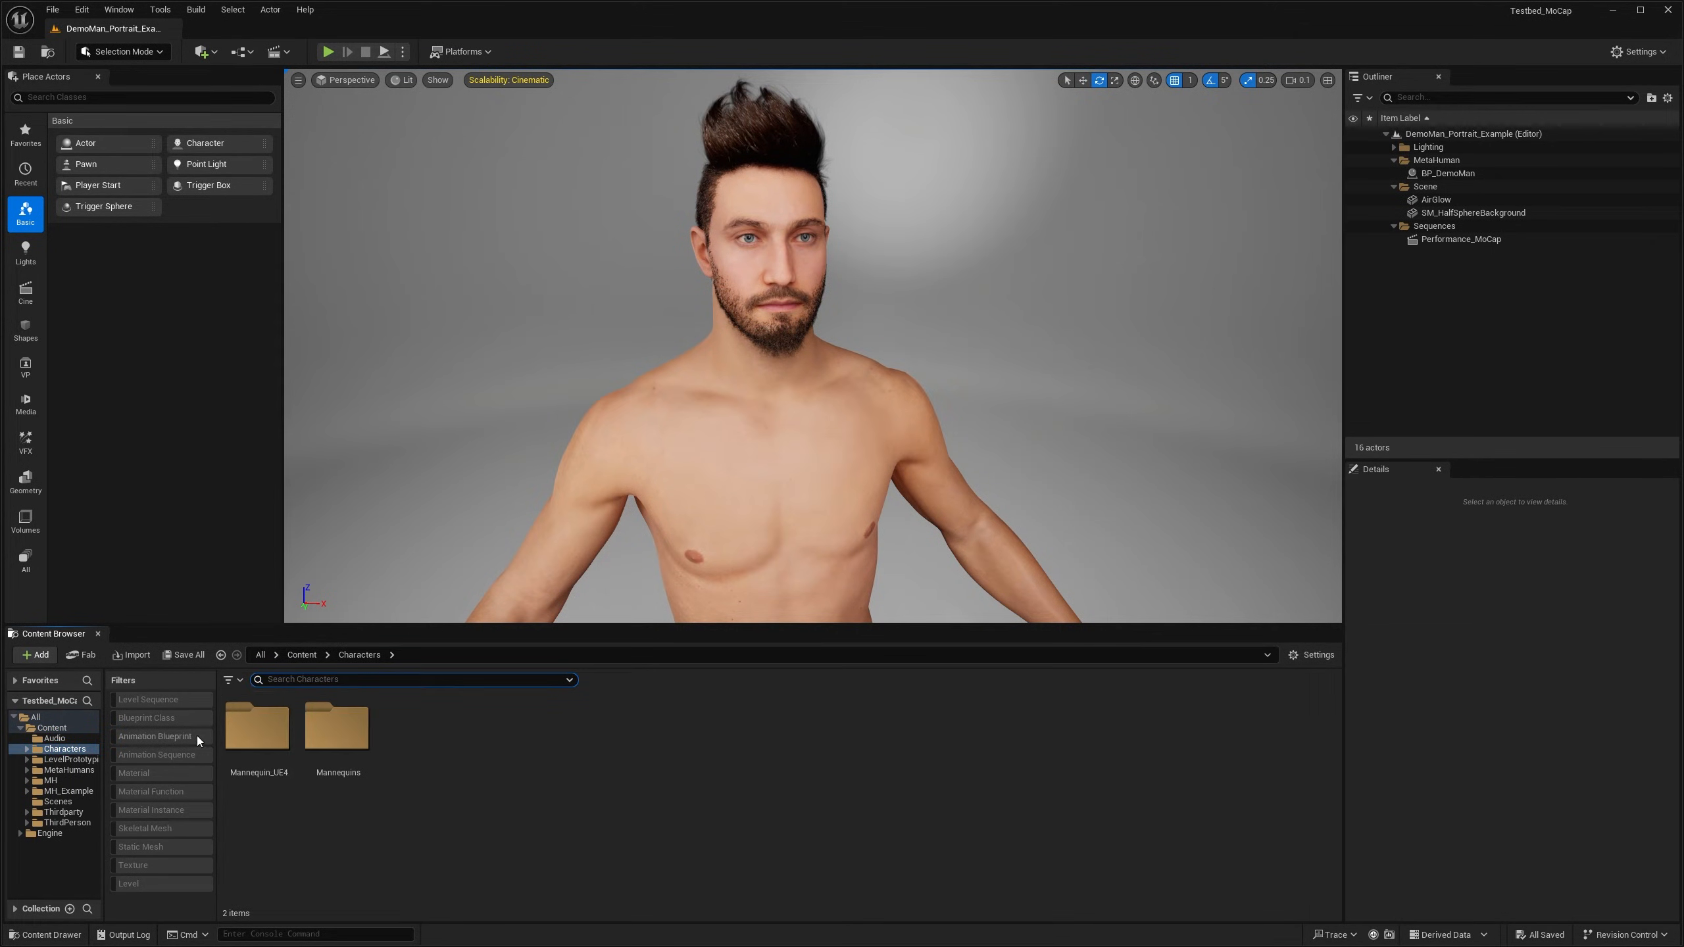
pyautogui.click(136, 756)
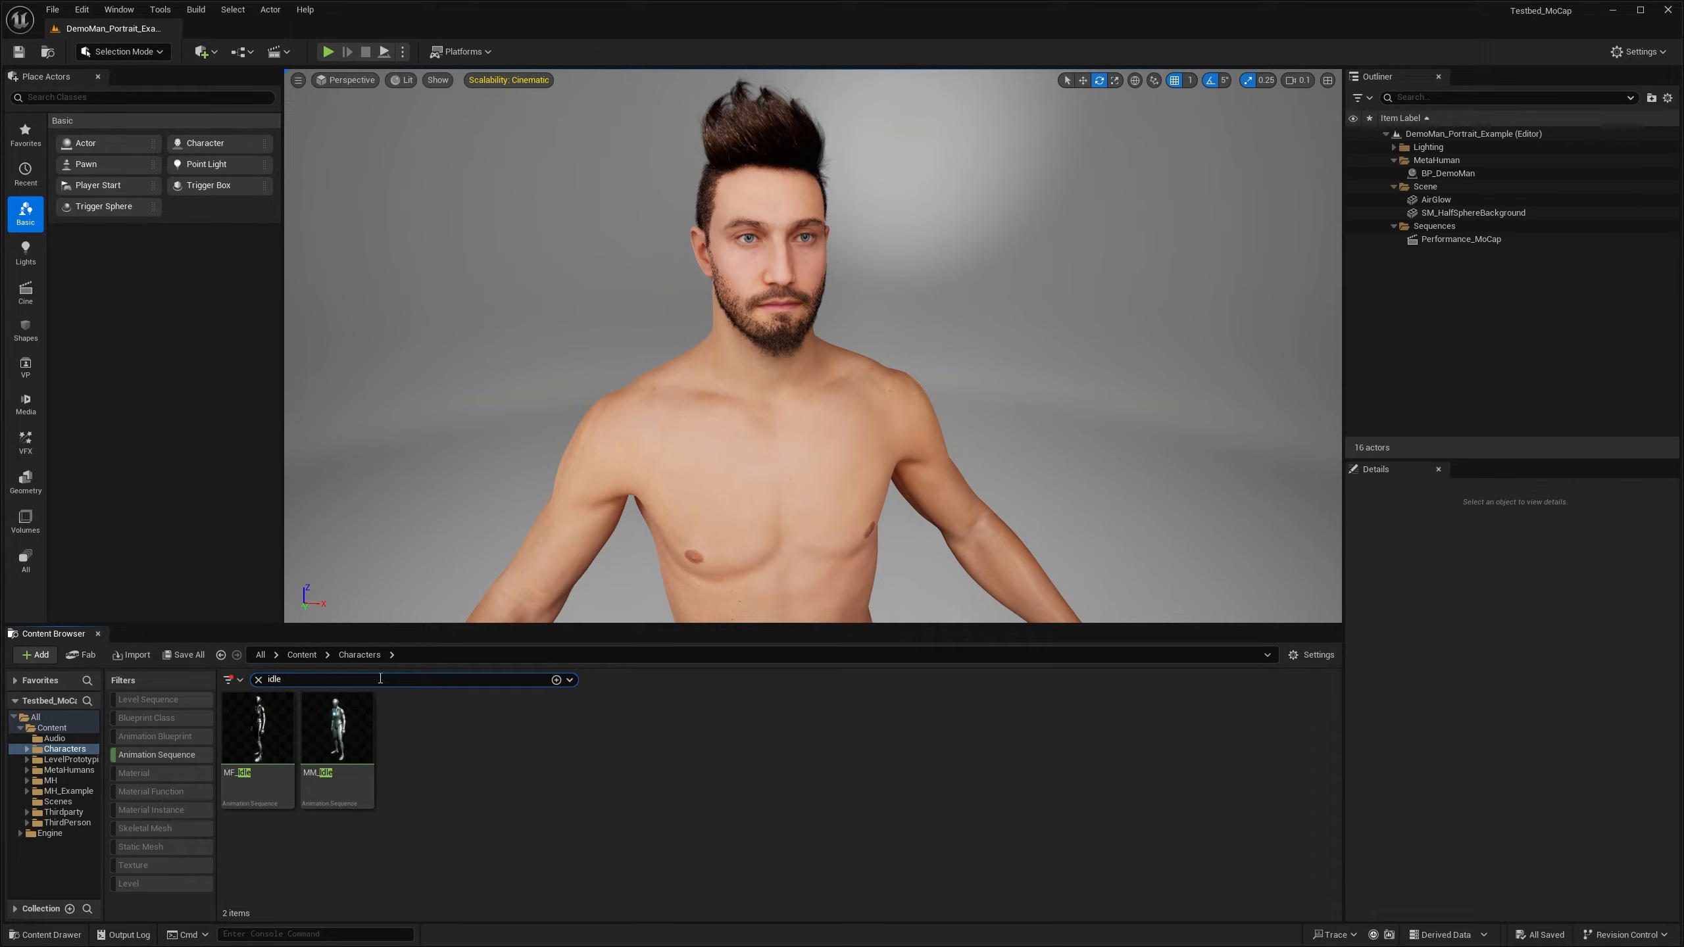
# Step: Start retargeting the MM_Idle animation with m_med_nrw_body from the DemoMan folder as the target skeletal mesh
pyautogui.click(353, 723)
pyautogui.rightClick(353, 723)
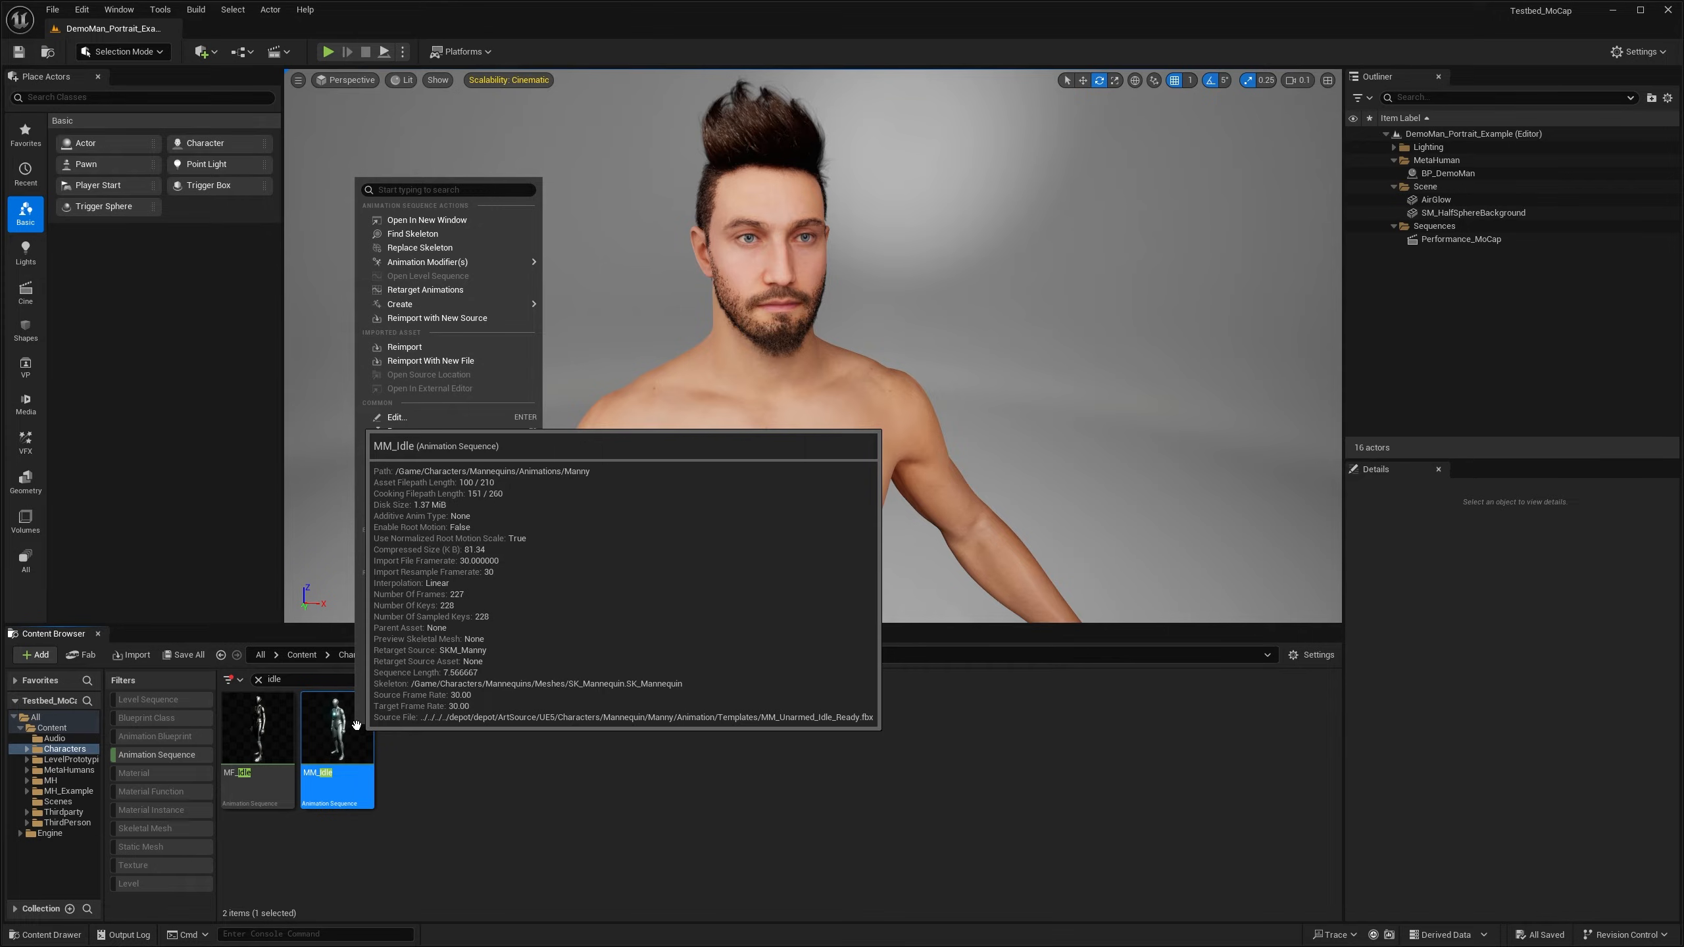
pyautogui.click(434, 290)
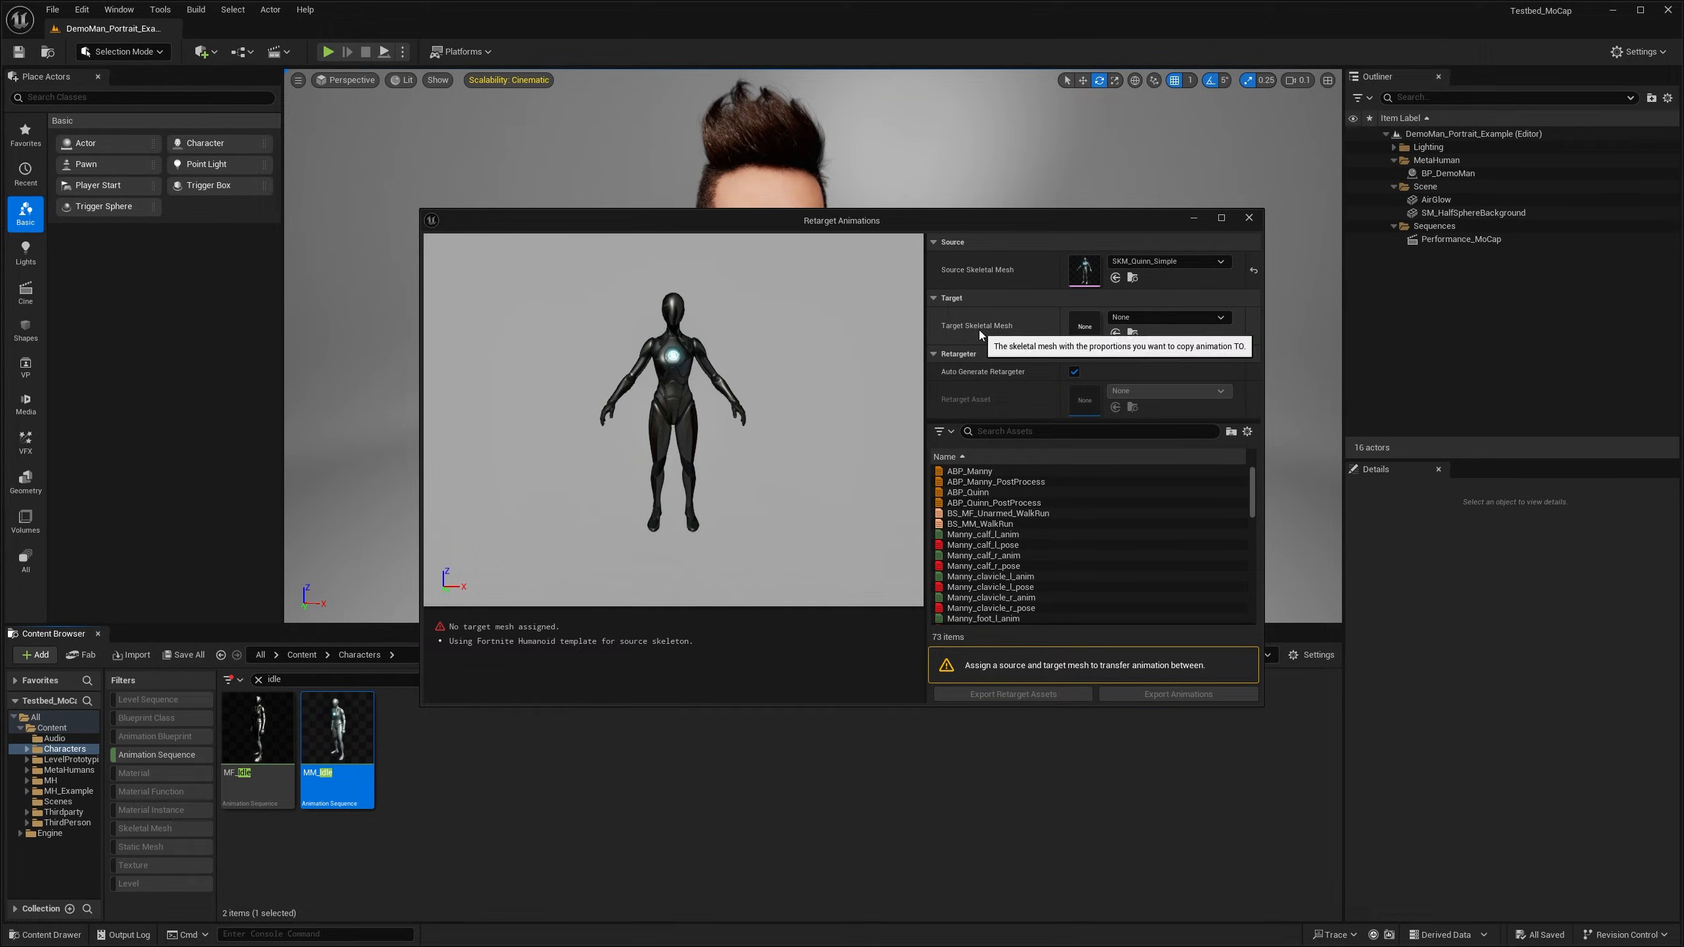
pyautogui.click(1177, 319)
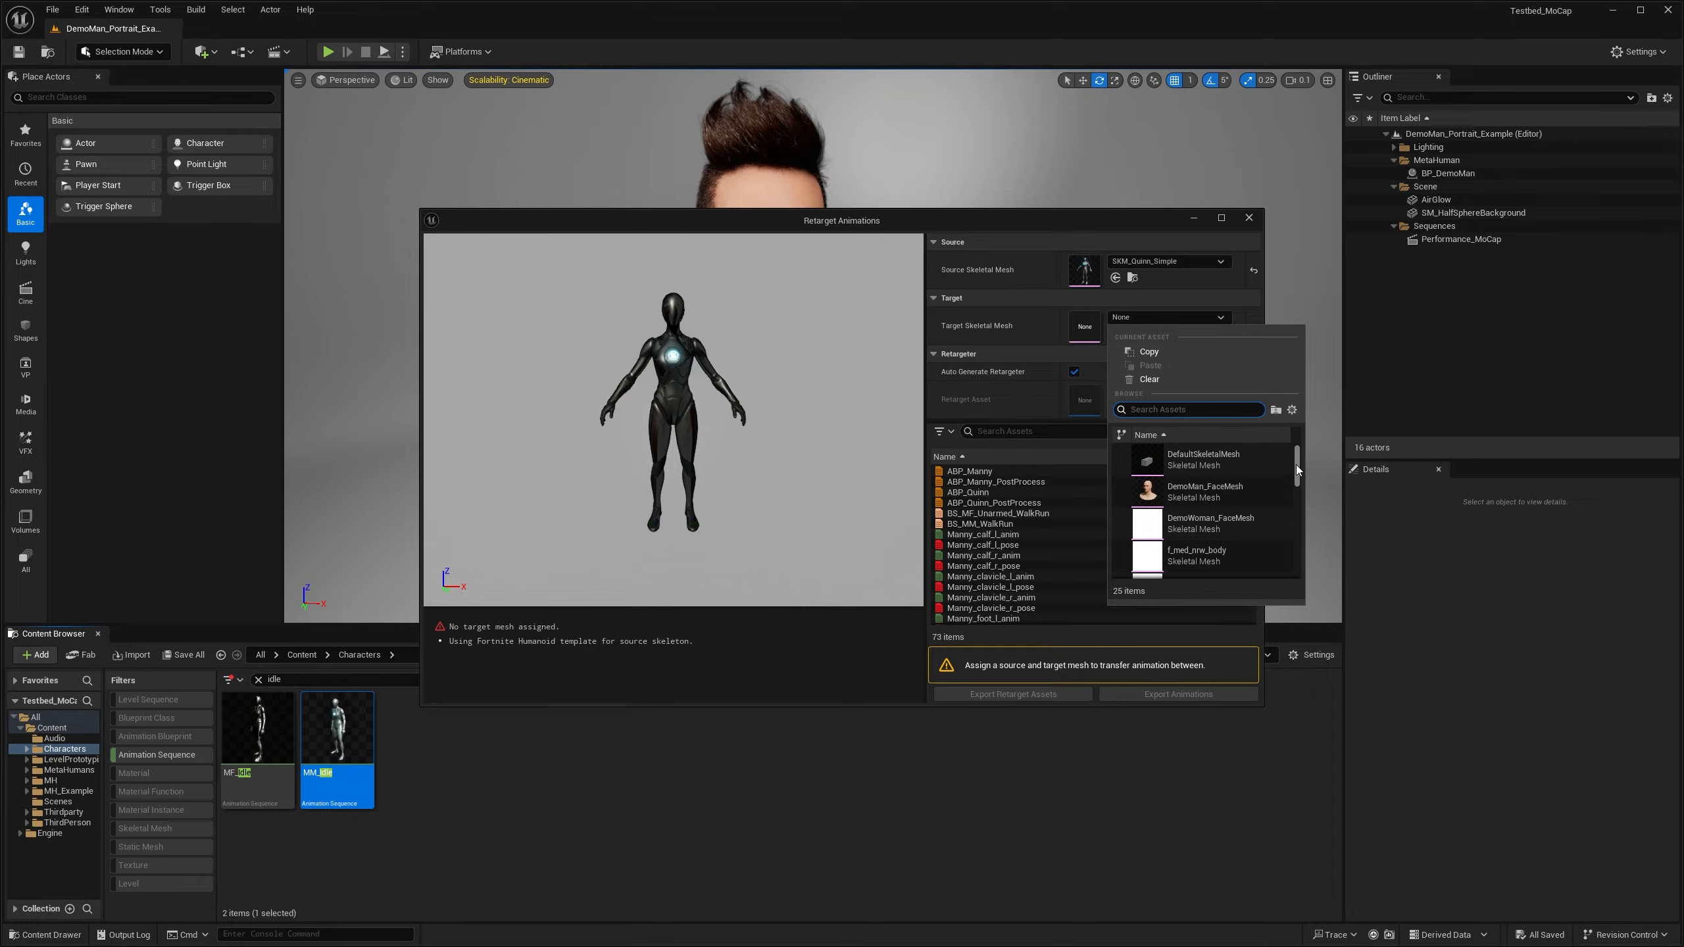
pyautogui.scroll(-2, 1296, 464)
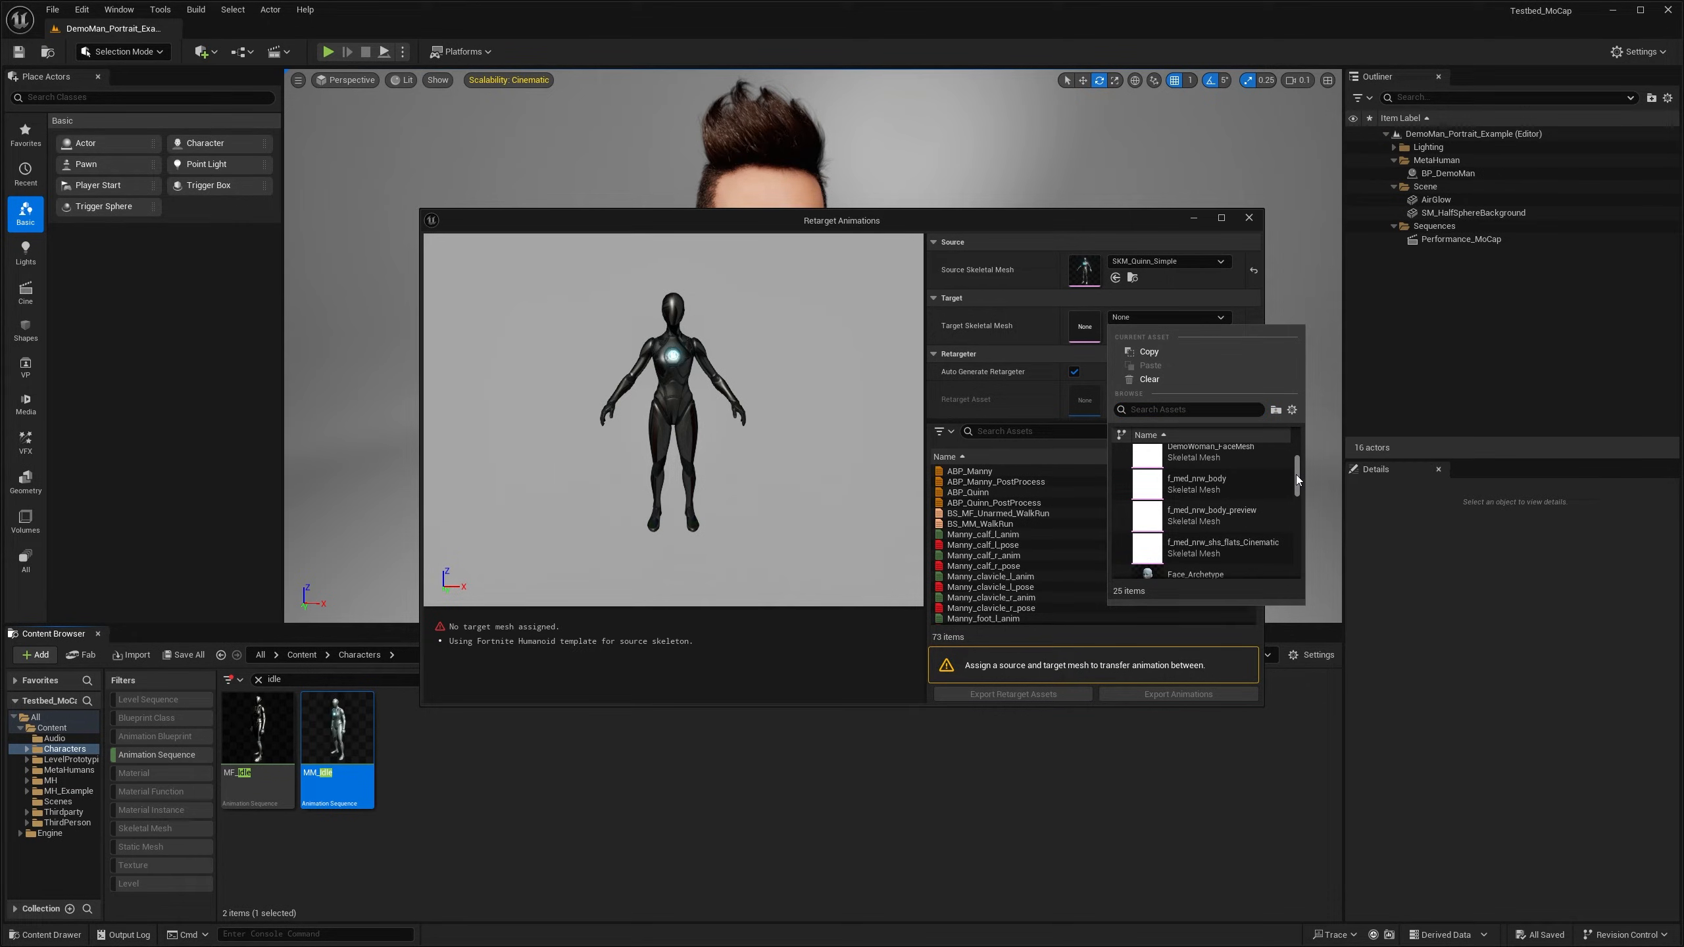
pyautogui.moveTo(1296, 474); pyautogui.dragTo(1292, 488)
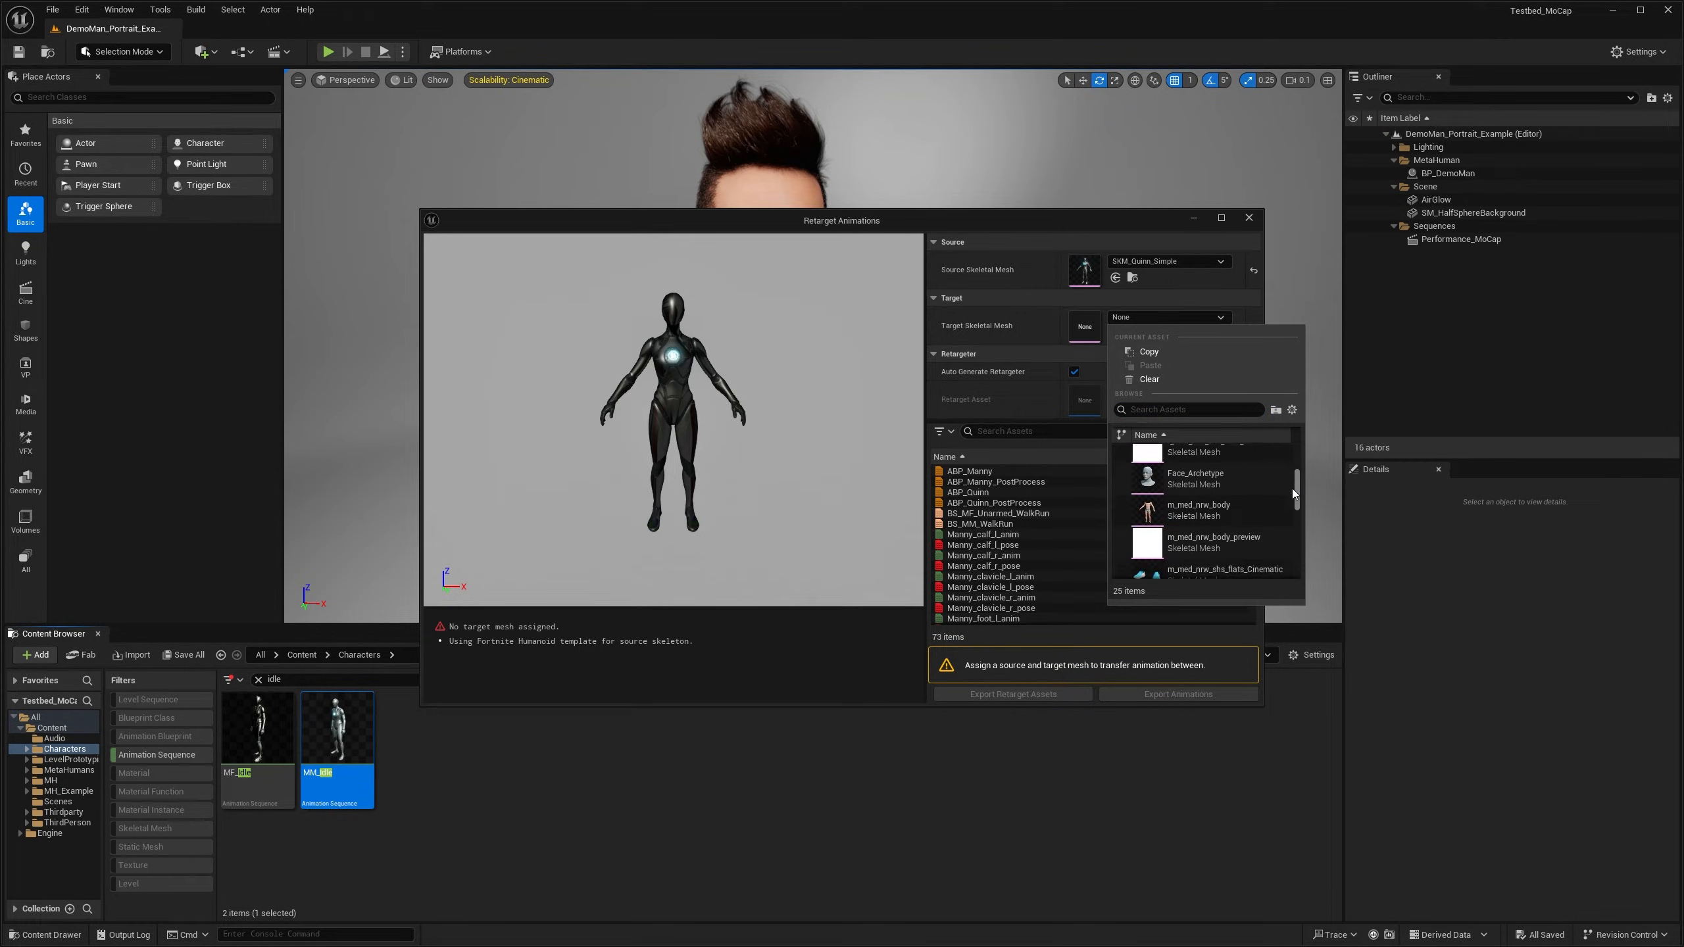
pyautogui.click(1205, 505)
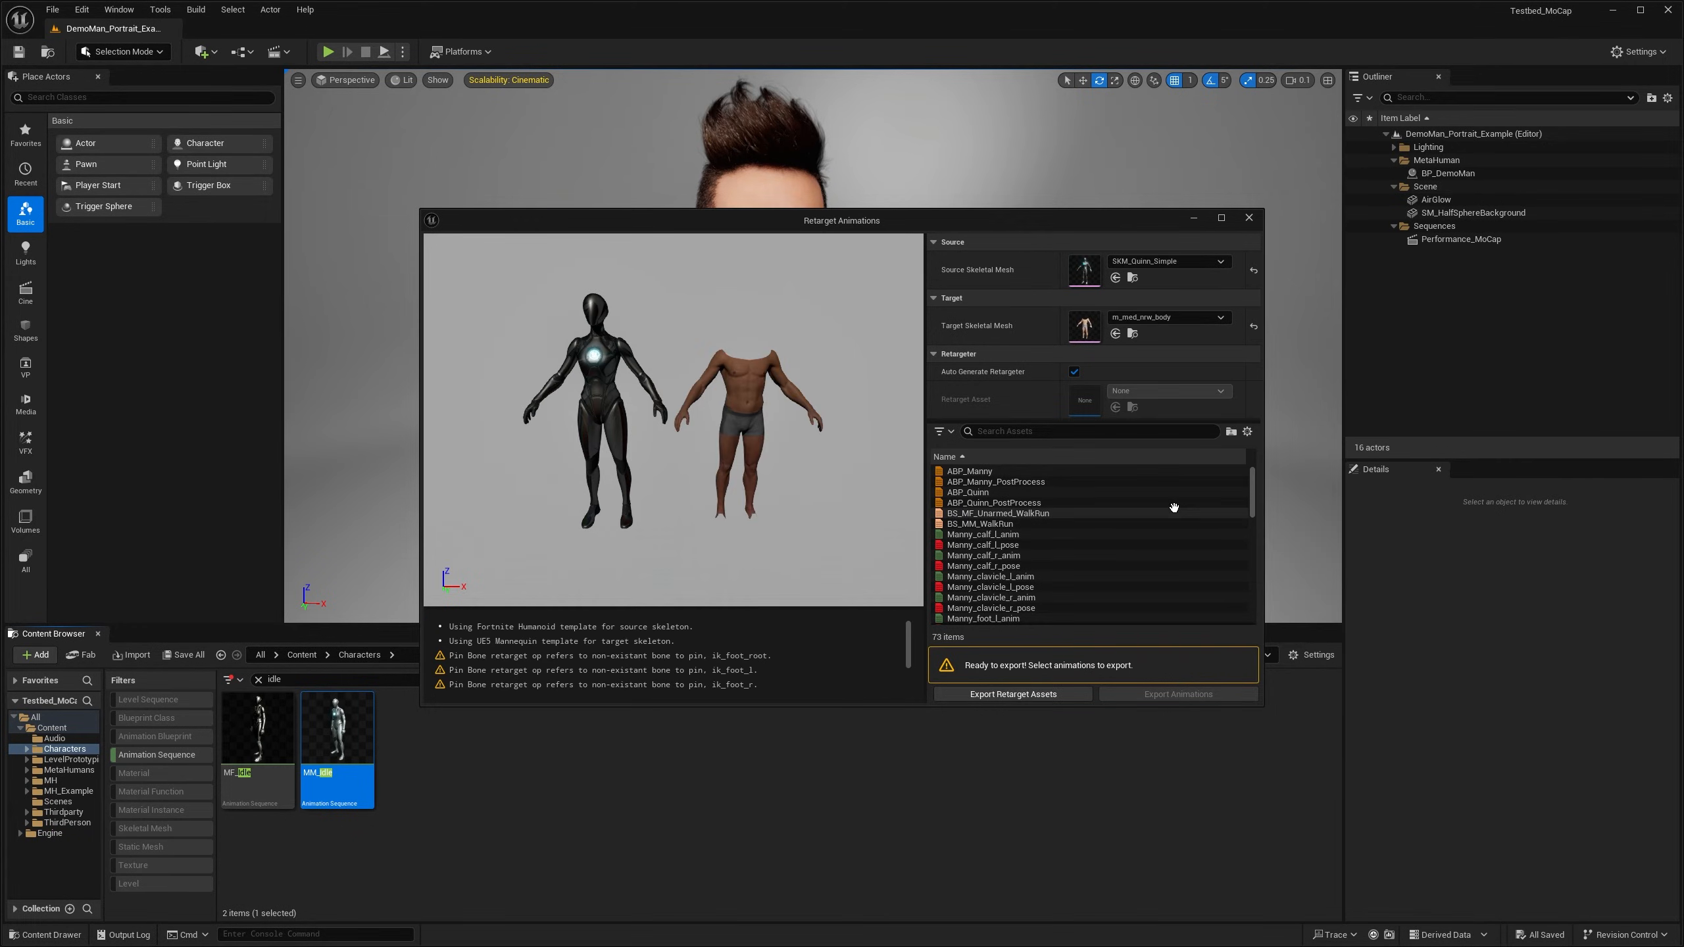
# Step: Find MM_Idle in the retarget asset list, choose MH_Example/Animations as its export folder, and cancel the export
pyautogui.click(999, 428)
pyautogui.write('idle')
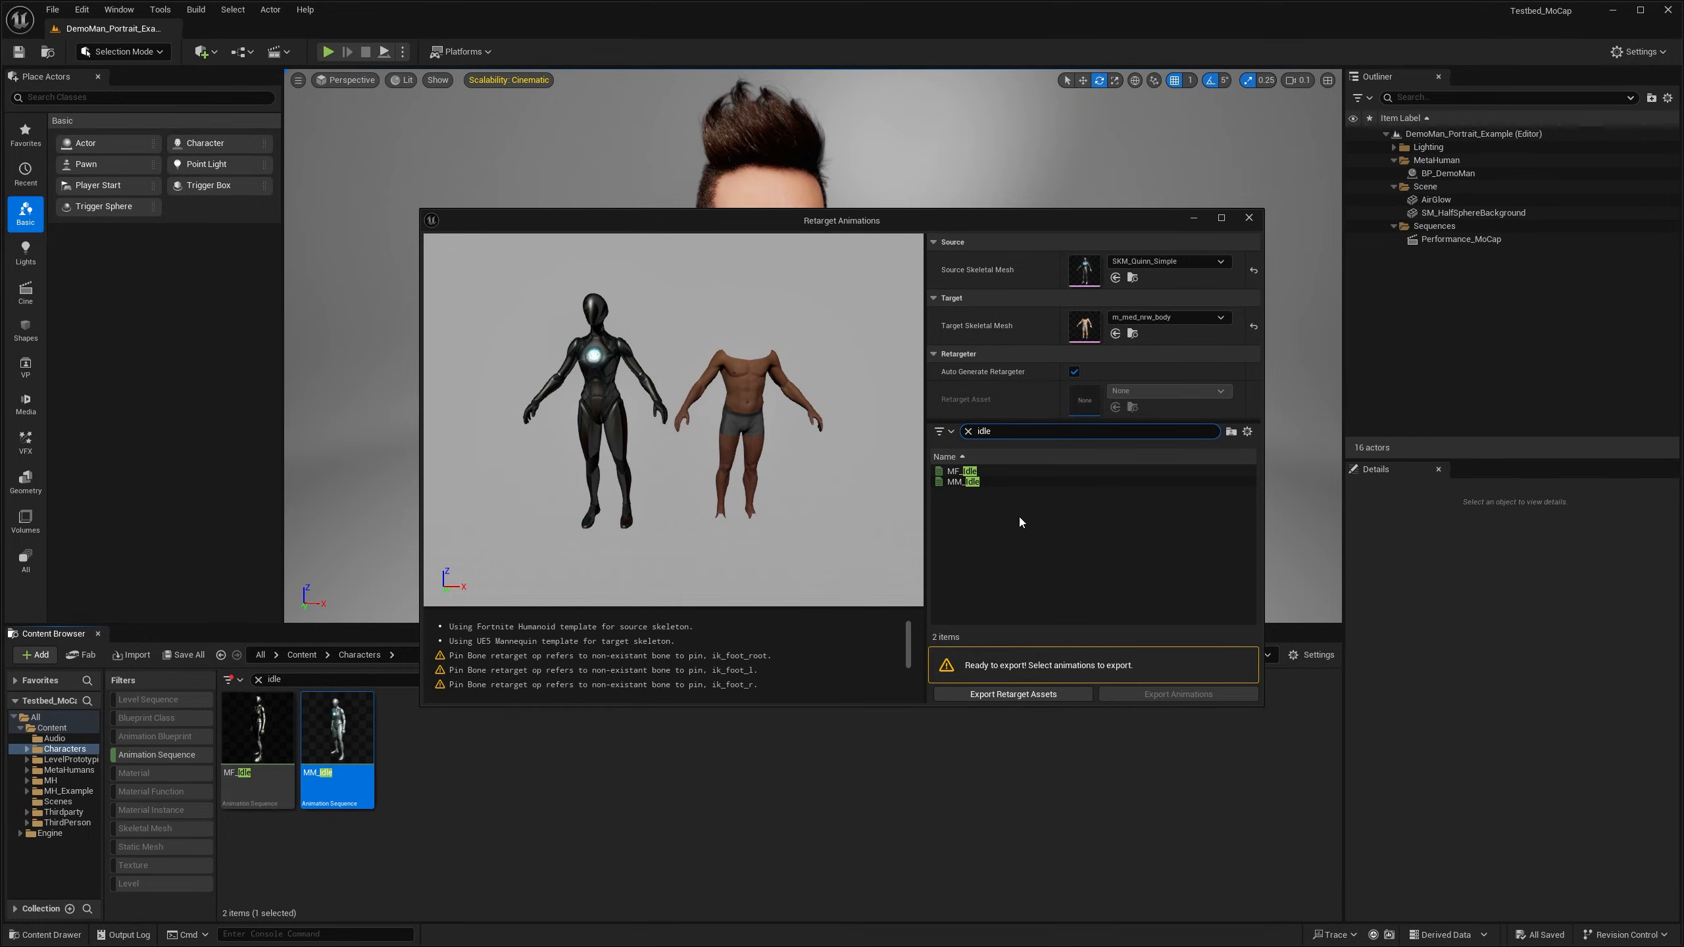
pyautogui.click(966, 482)
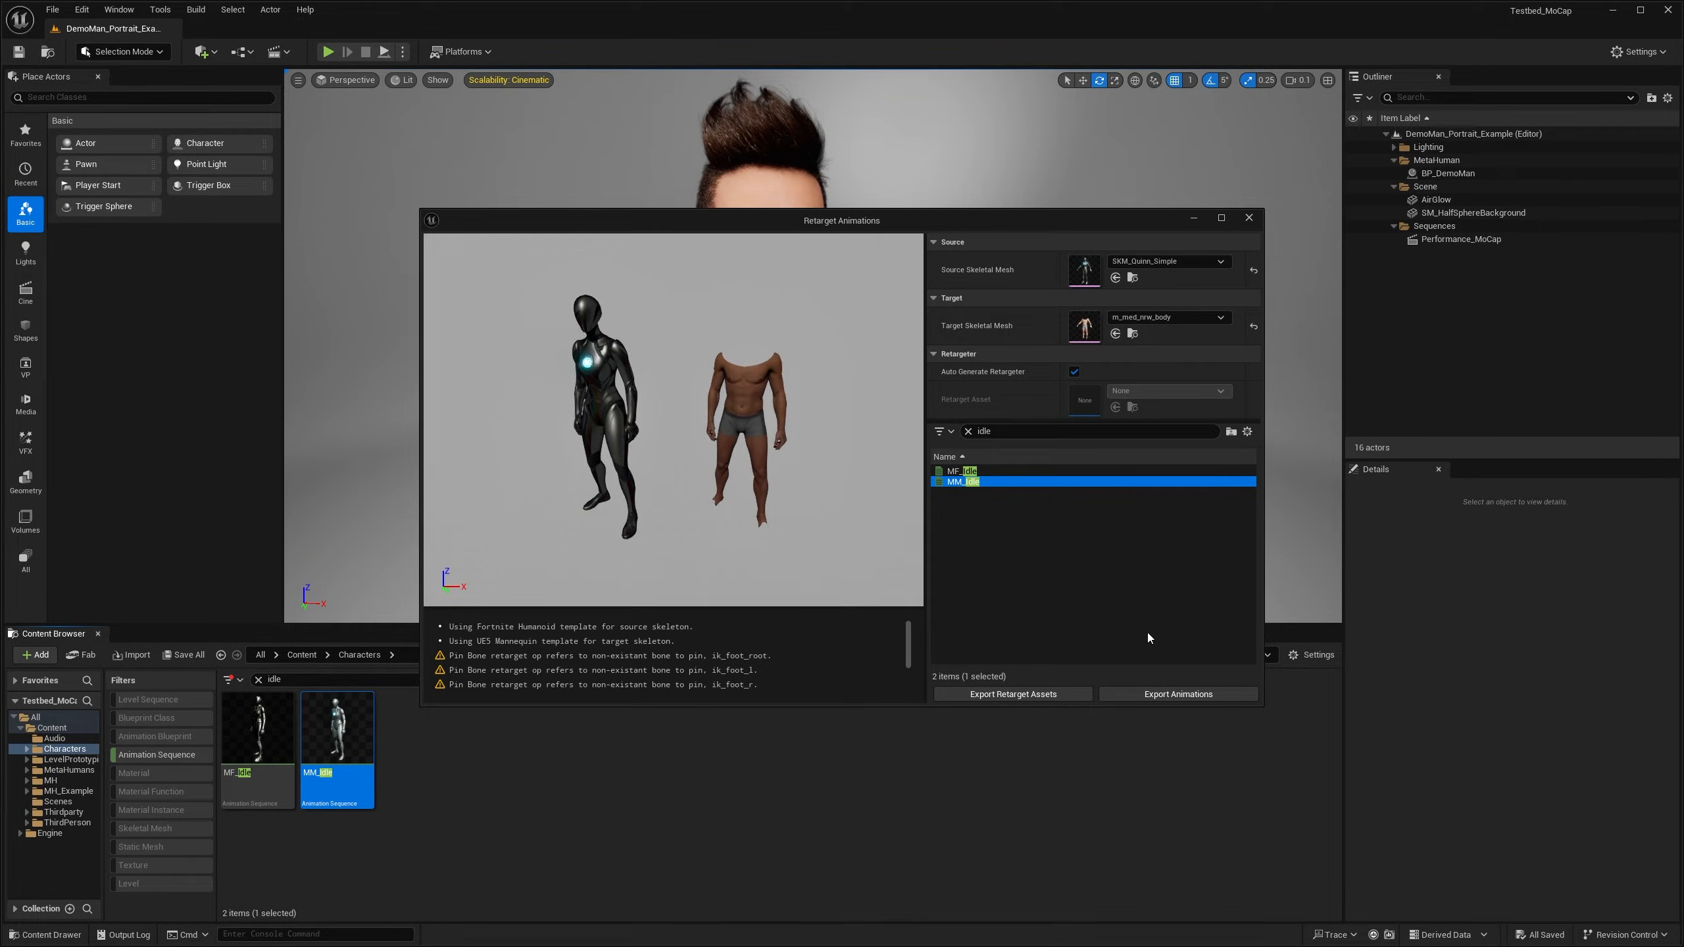
pyautogui.click(1178, 694)
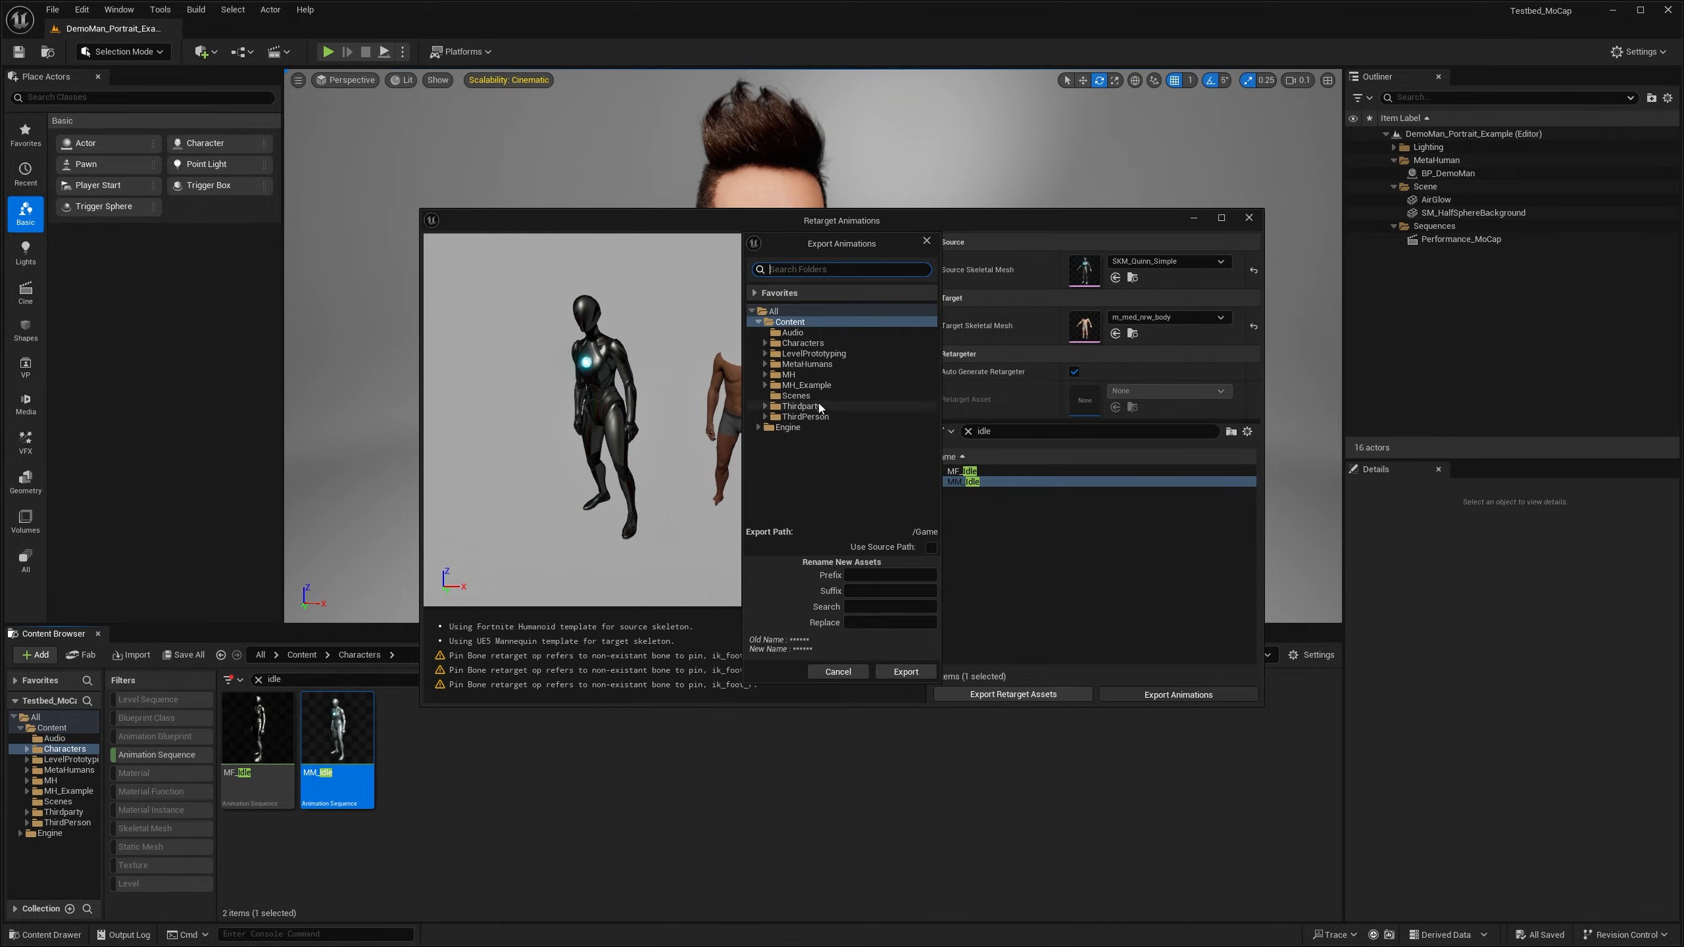
pyautogui.click(765, 385)
pyautogui.click(810, 396)
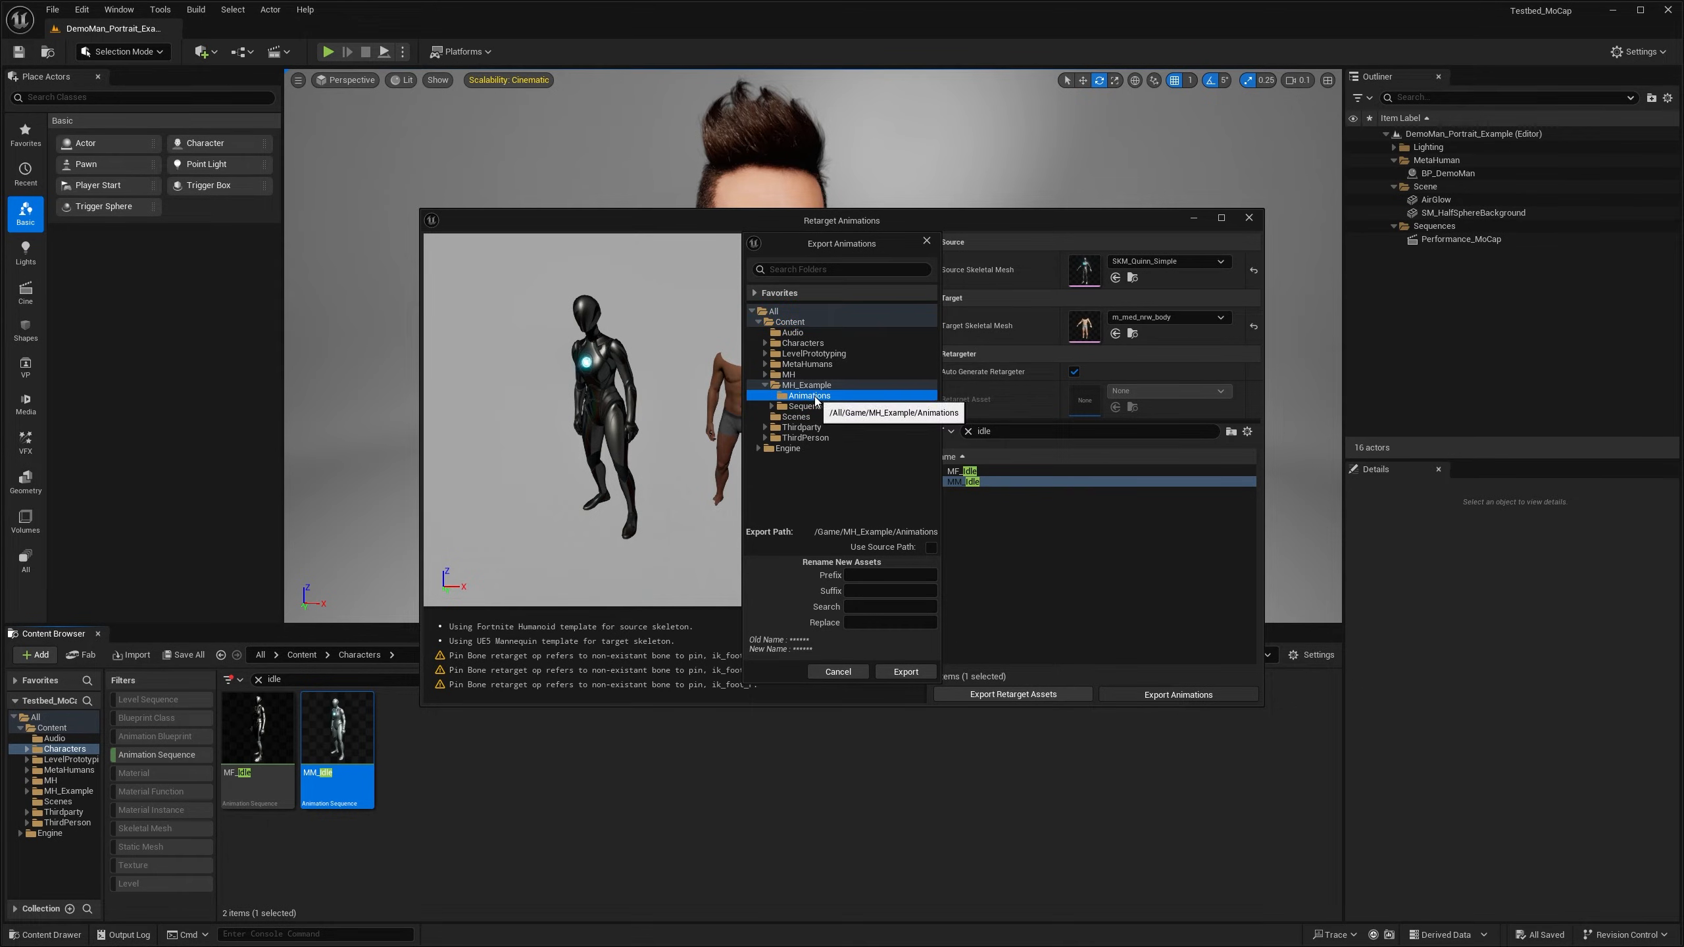
pyautogui.click(838, 671)
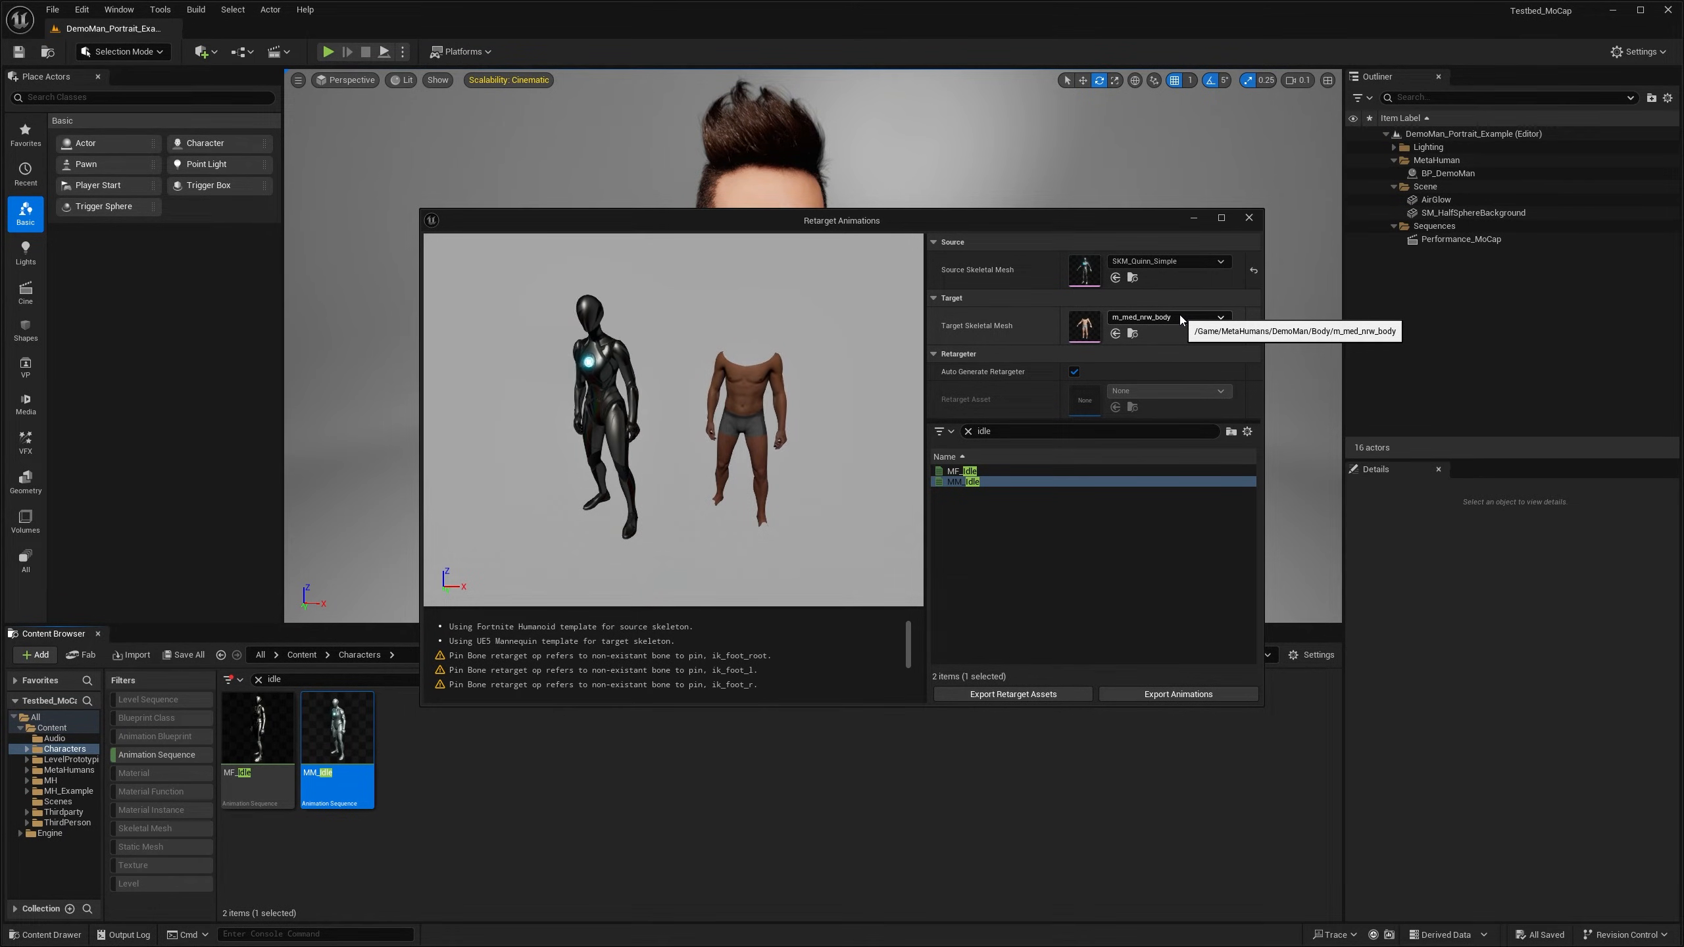
# Step: Browse the target skeletal meshes for the DemoWoman body, select the MF_Idle animation, and close Retarget Animations without exporting
pyautogui.click(1181, 317)
pyautogui.scroll(5, 1239, 562)
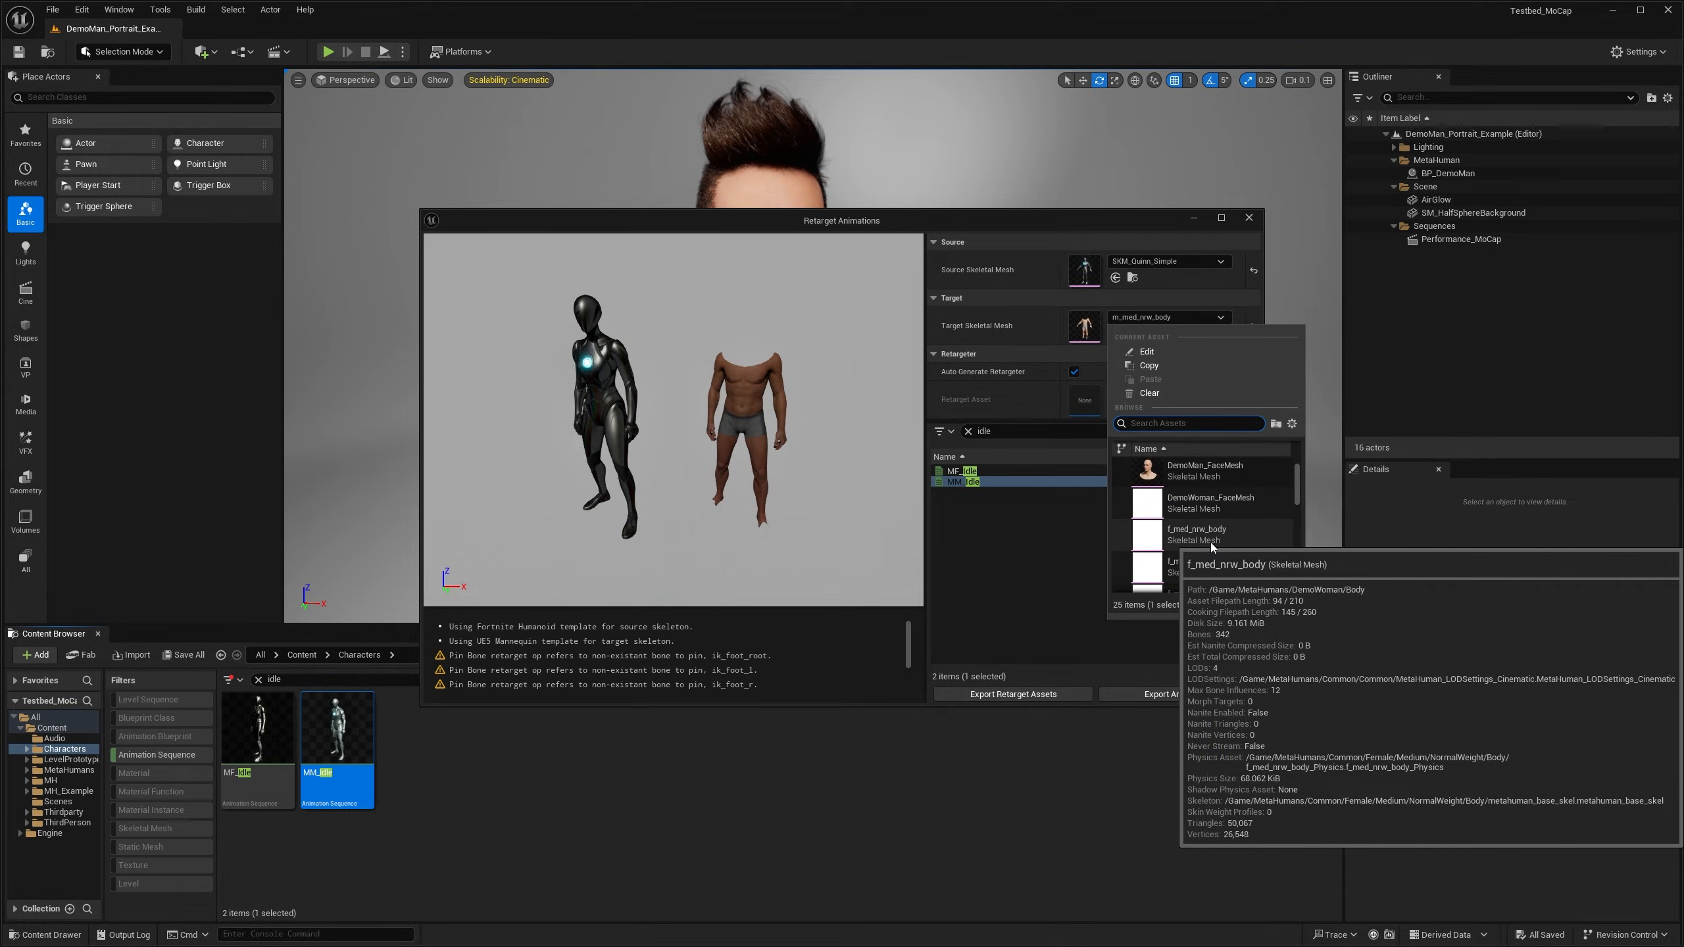
pyautogui.click(965, 471)
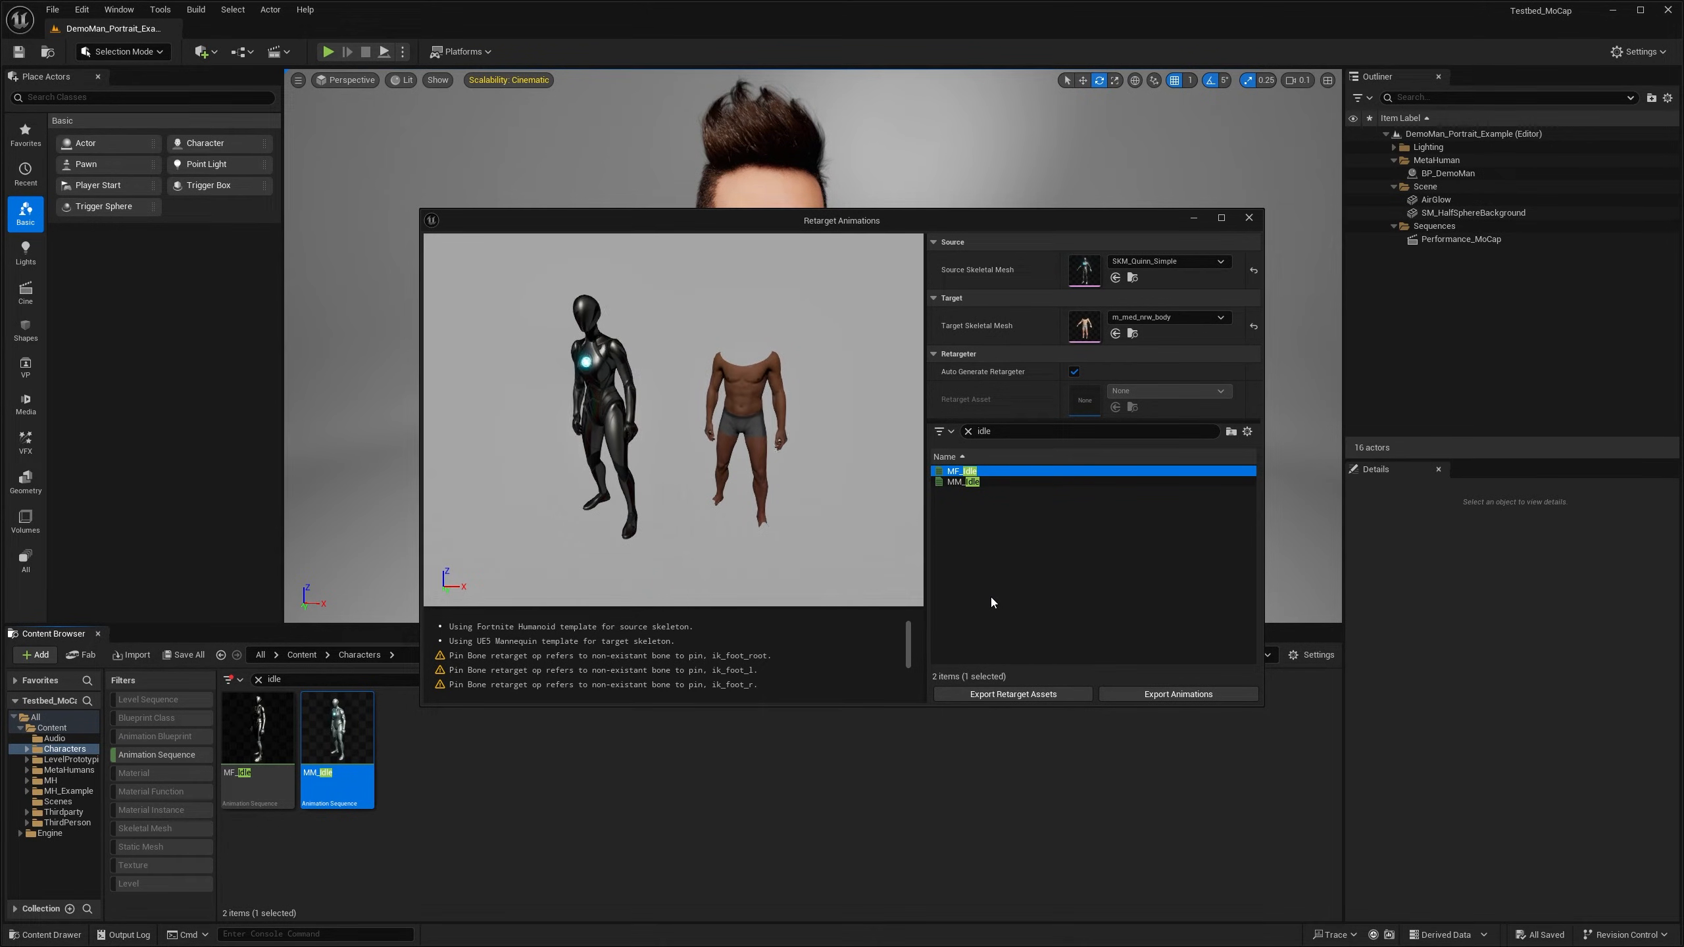
pyautogui.click(1248, 217)
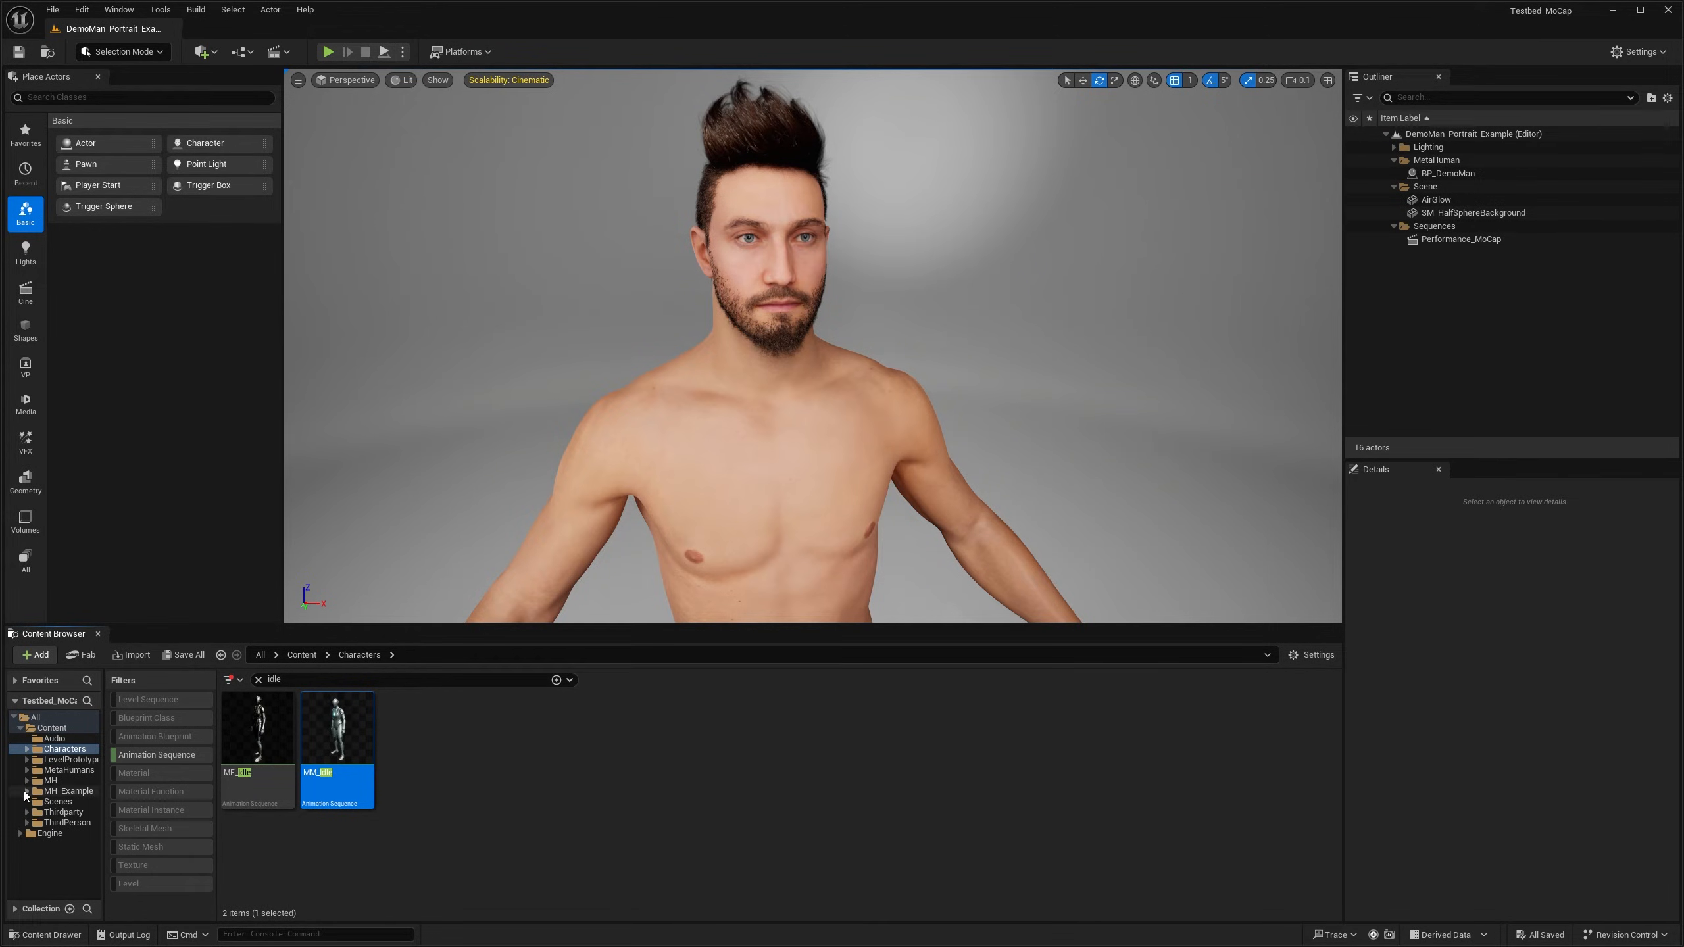
# Step: Open the MH/Animations folder to examine the retargeted idle animations for DemoMan and DemoWoman
pyautogui.click(27, 781)
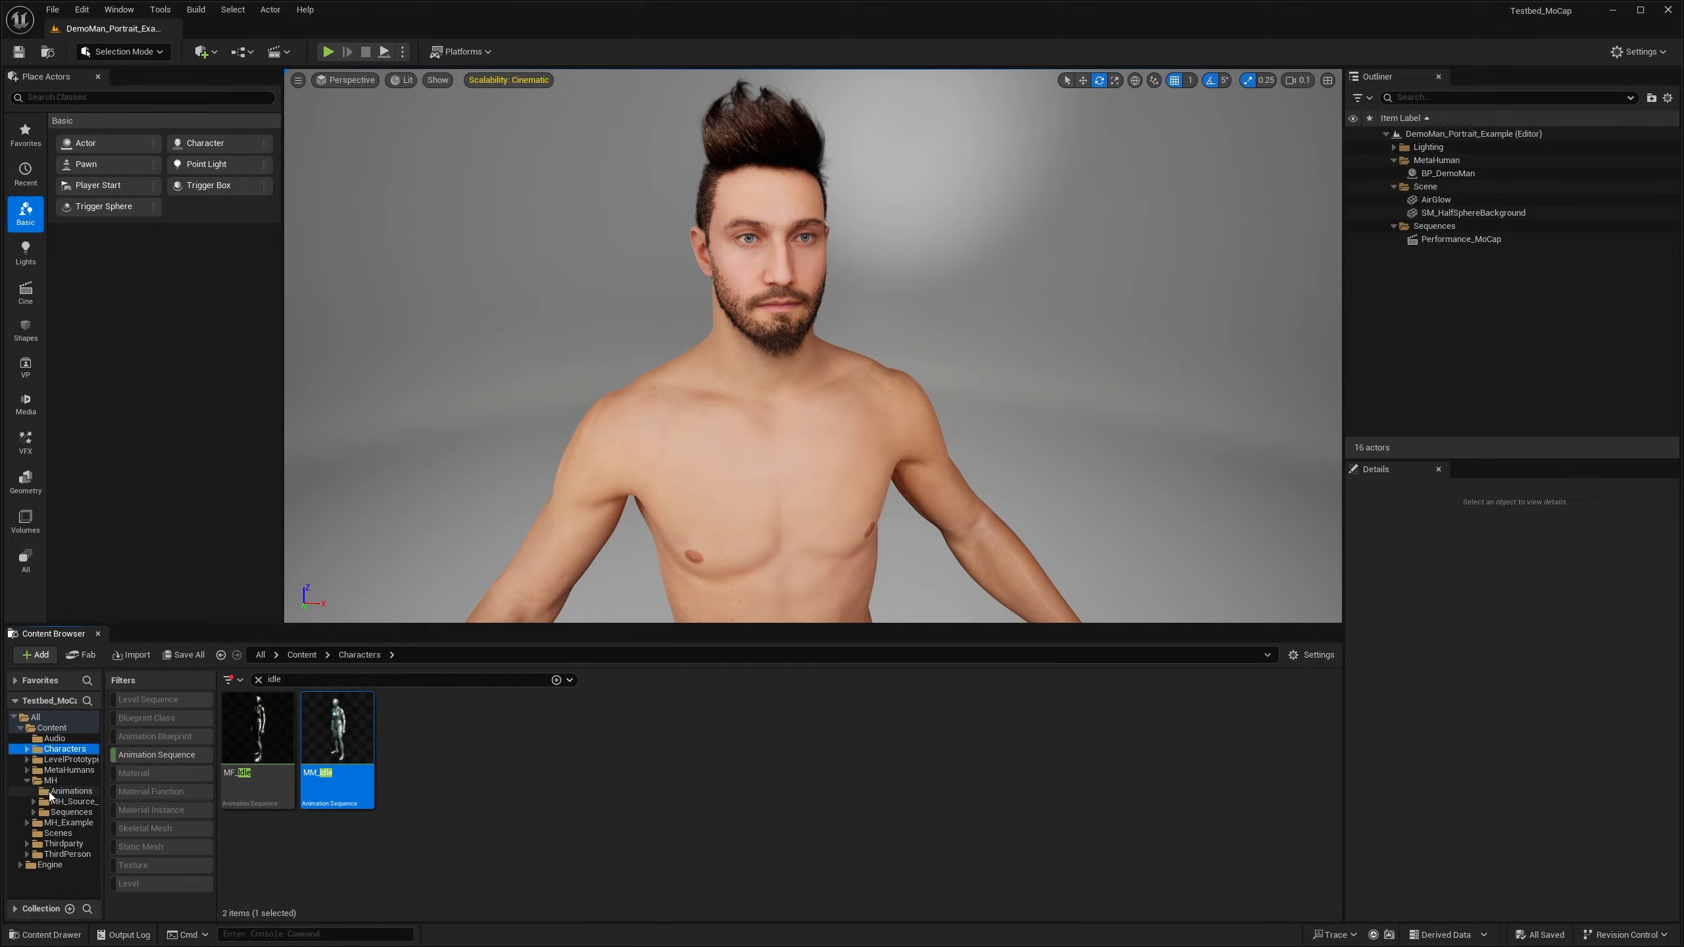
pyautogui.click(71, 790)
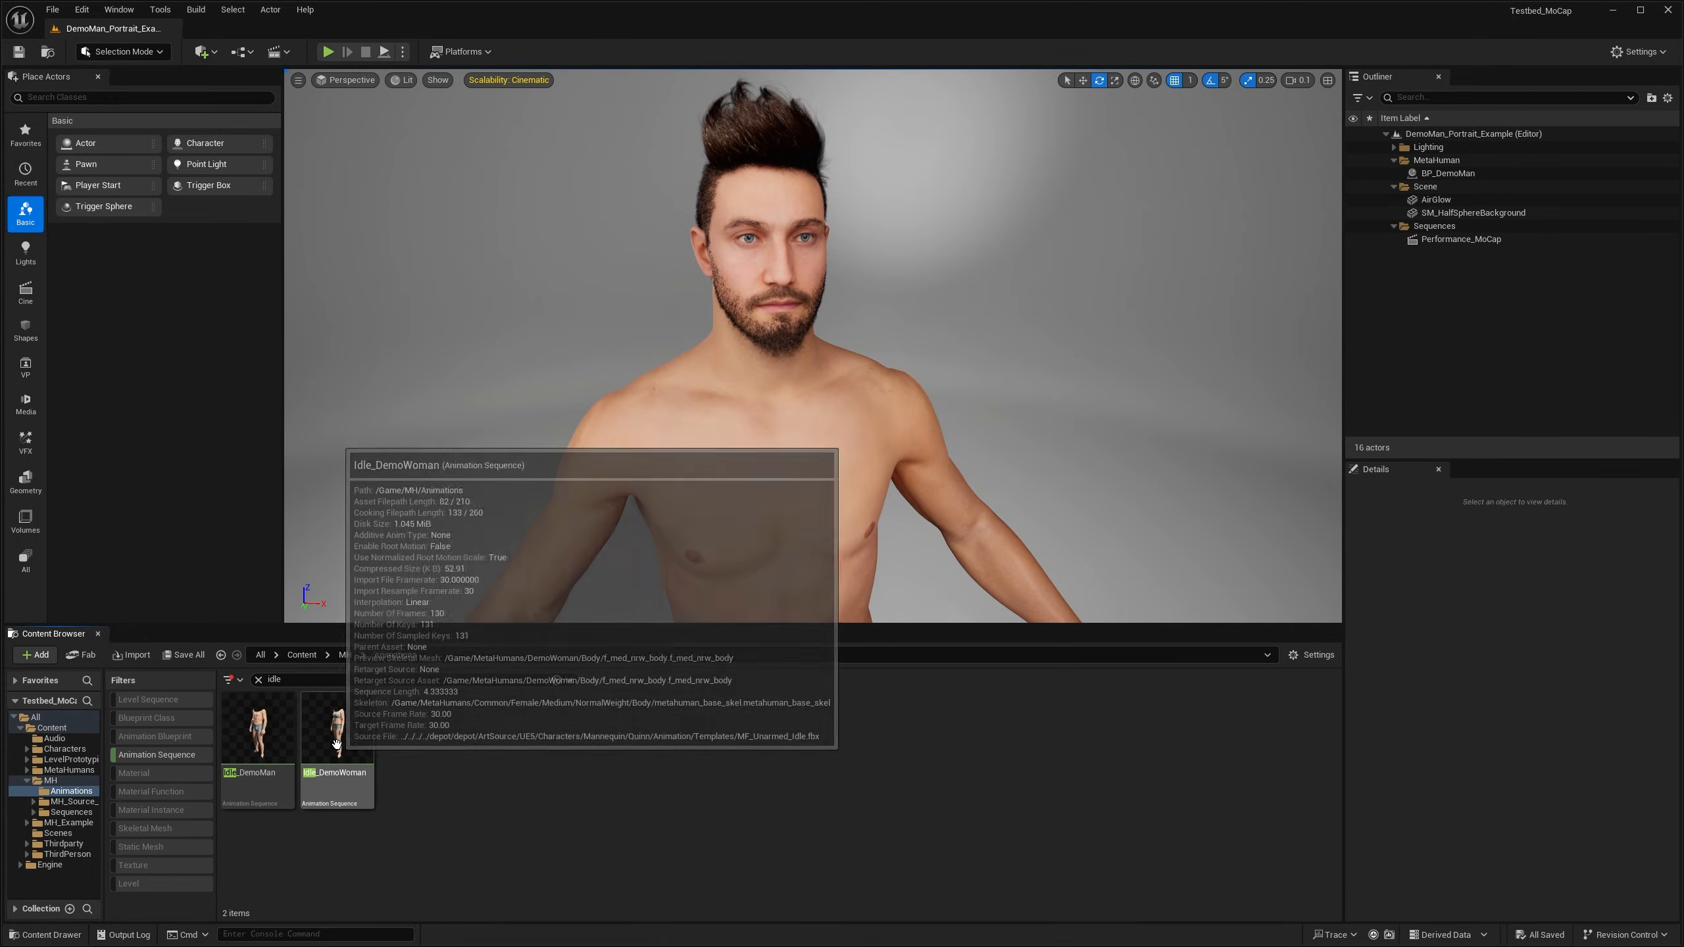
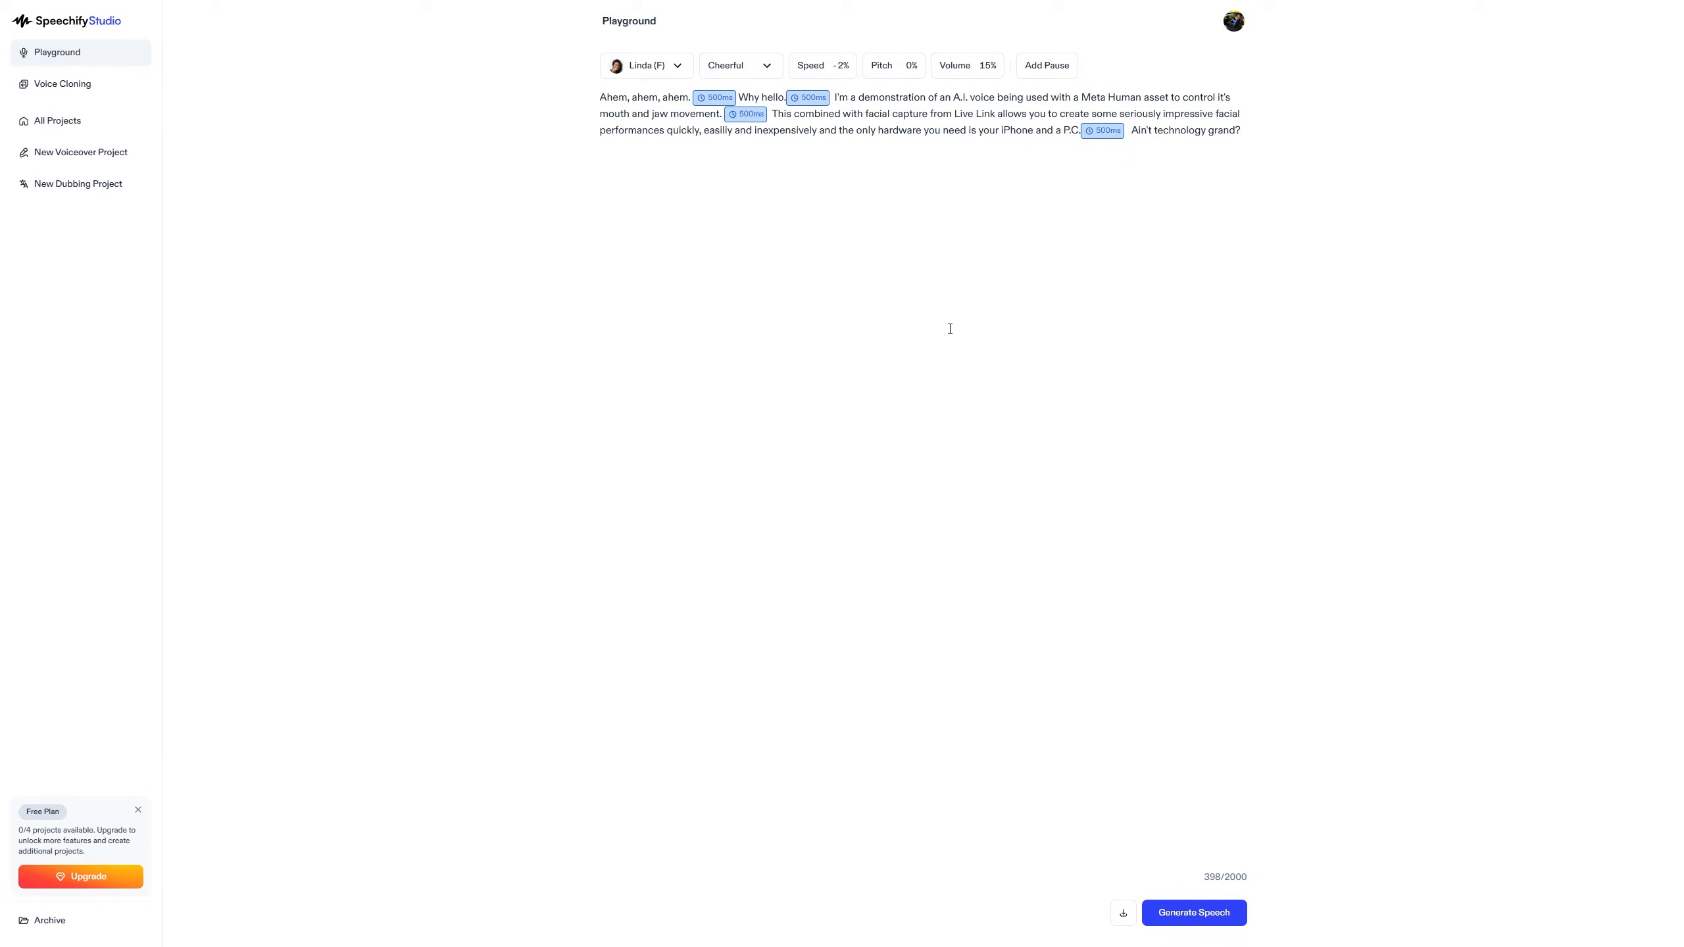
# Step: In Speechify Studio, browse the voice library and check its language, accent and age filter options
pyautogui.click(638, 71)
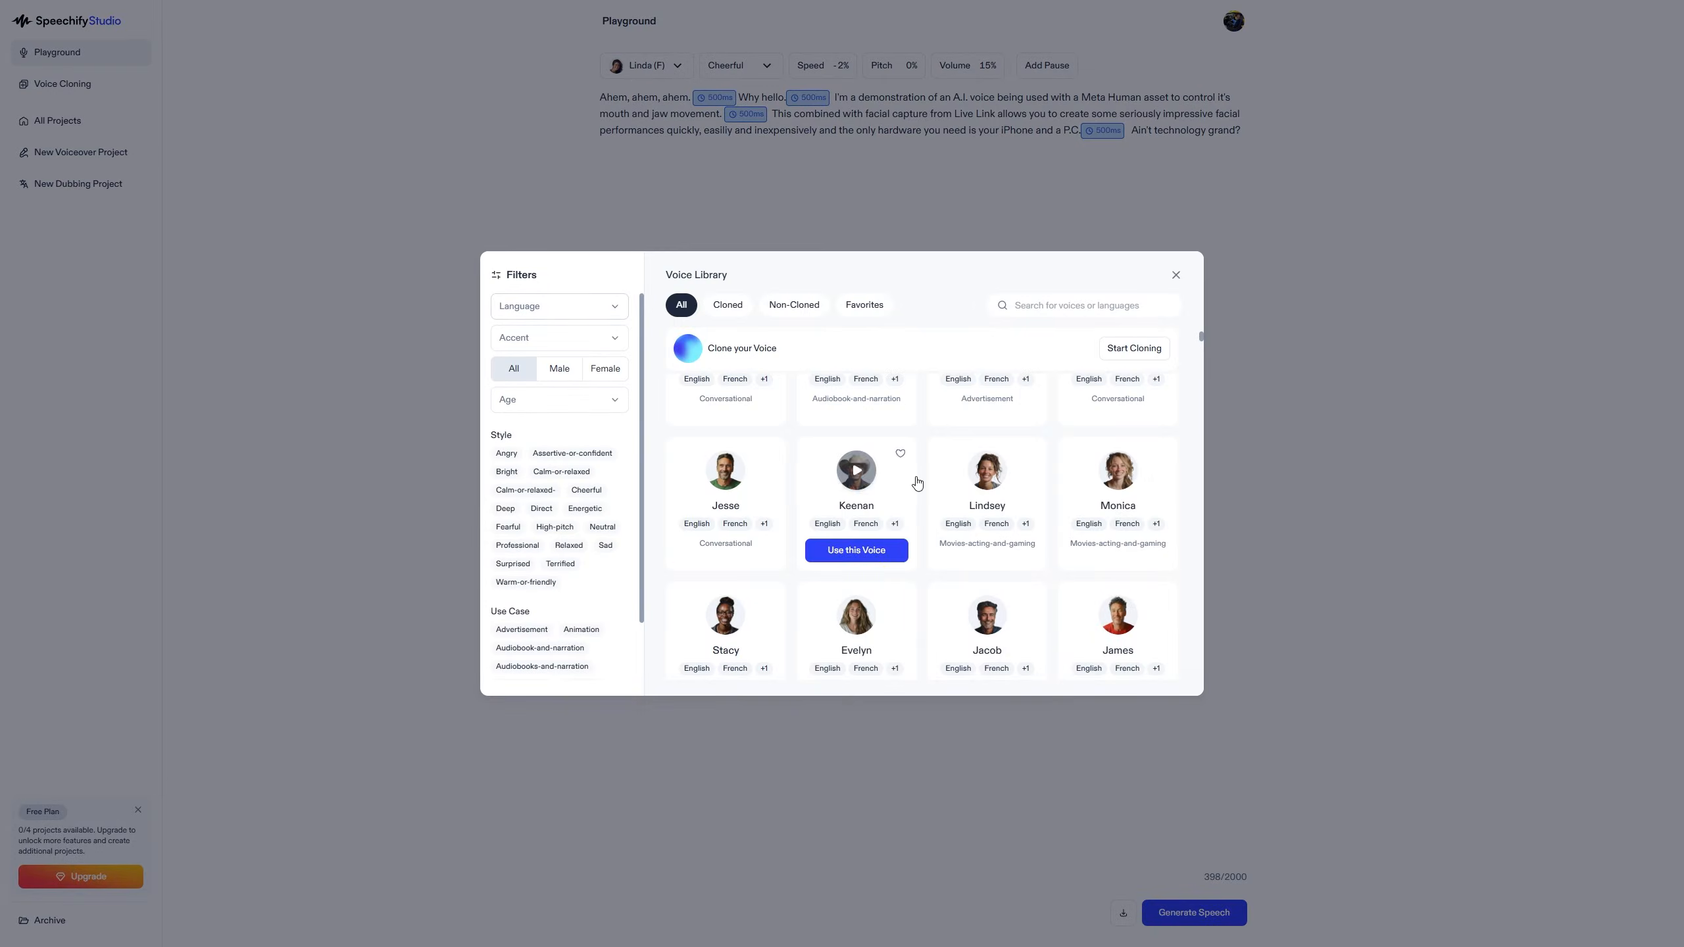
pyautogui.moveTo(1201, 336); pyautogui.dragTo(1194, 356)
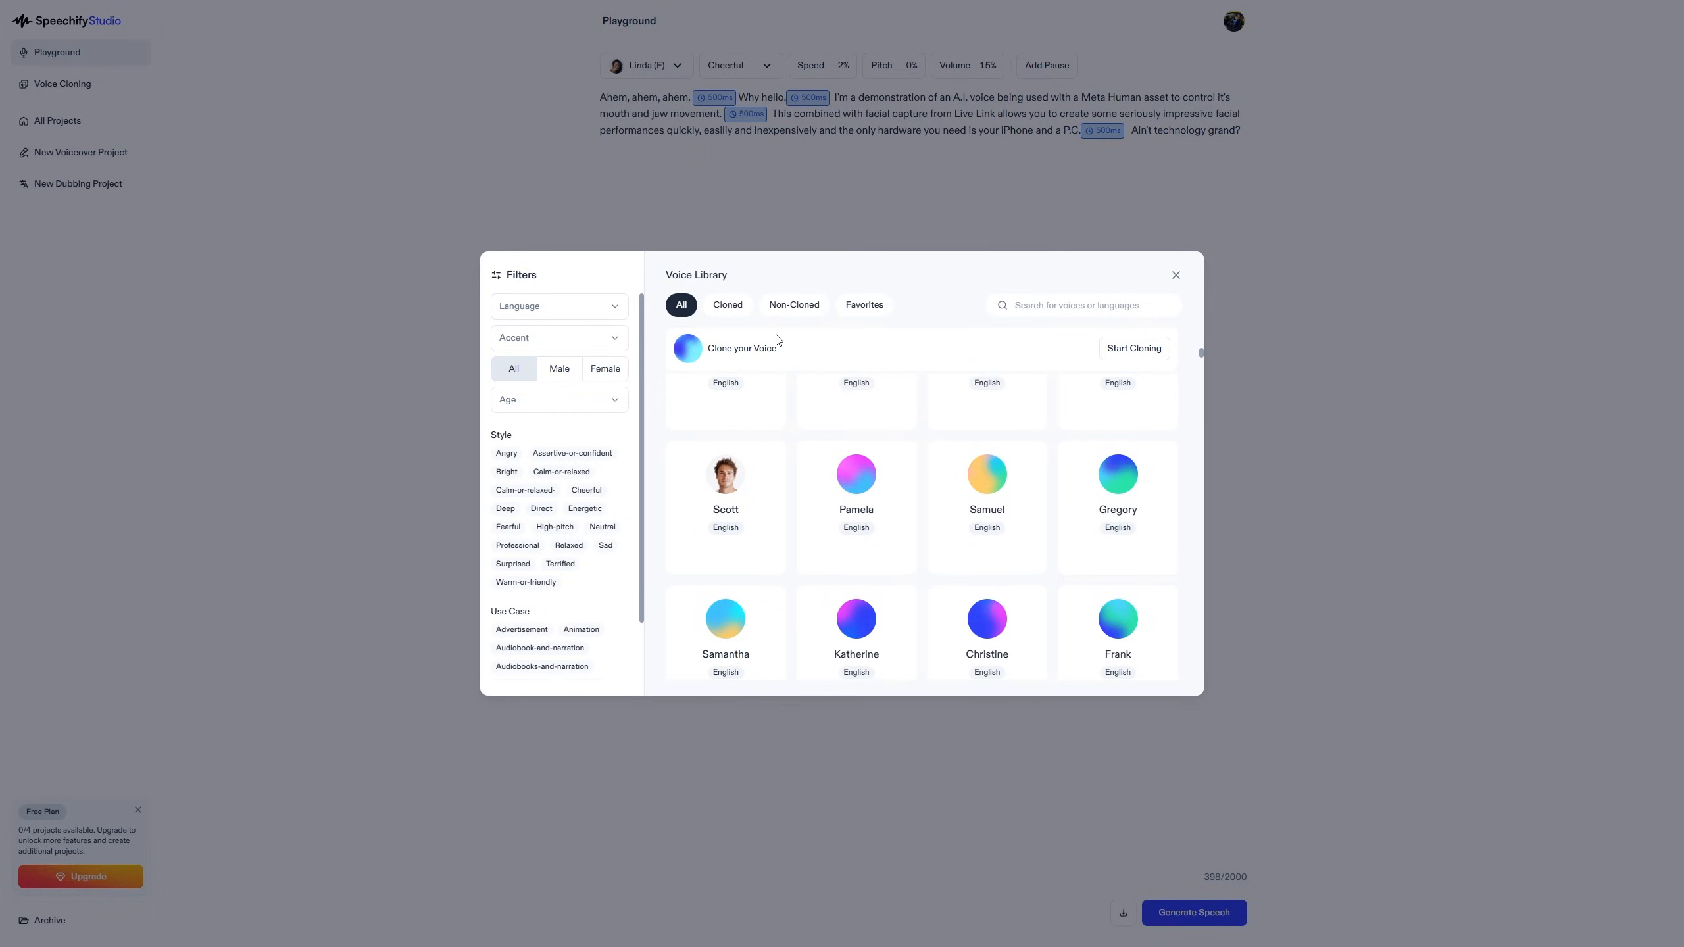
pyautogui.click(605, 310)
pyautogui.click(589, 349)
pyautogui.click(588, 349)
pyautogui.click(588, 346)
pyautogui.click(592, 406)
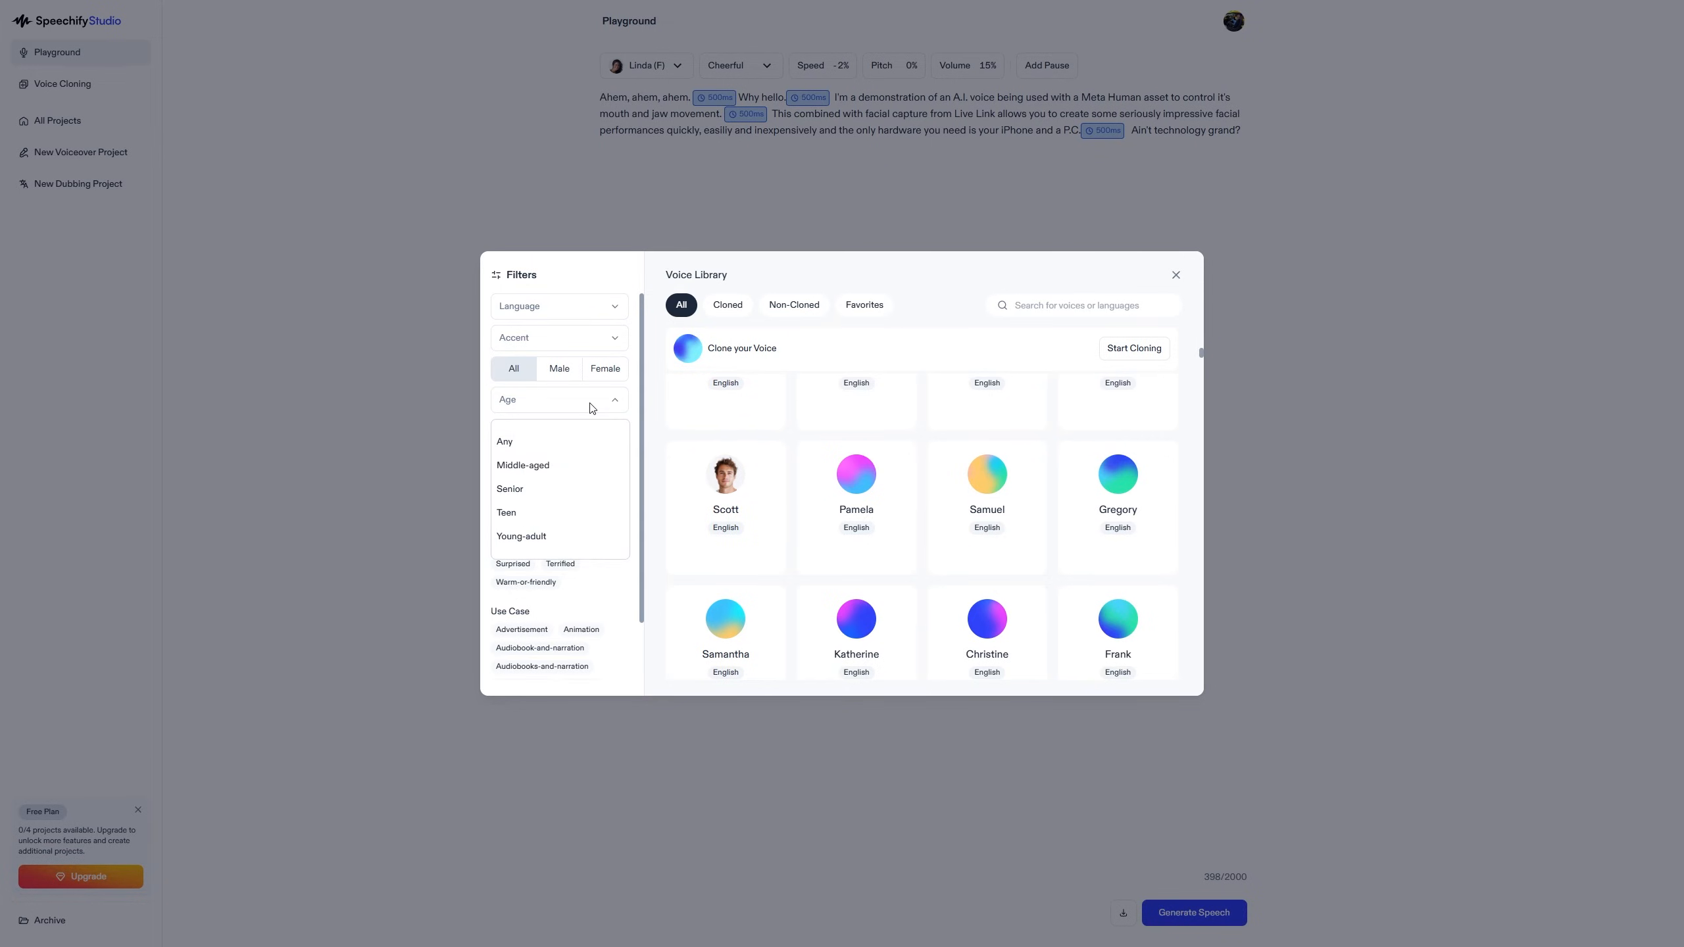
pyautogui.click(592, 407)
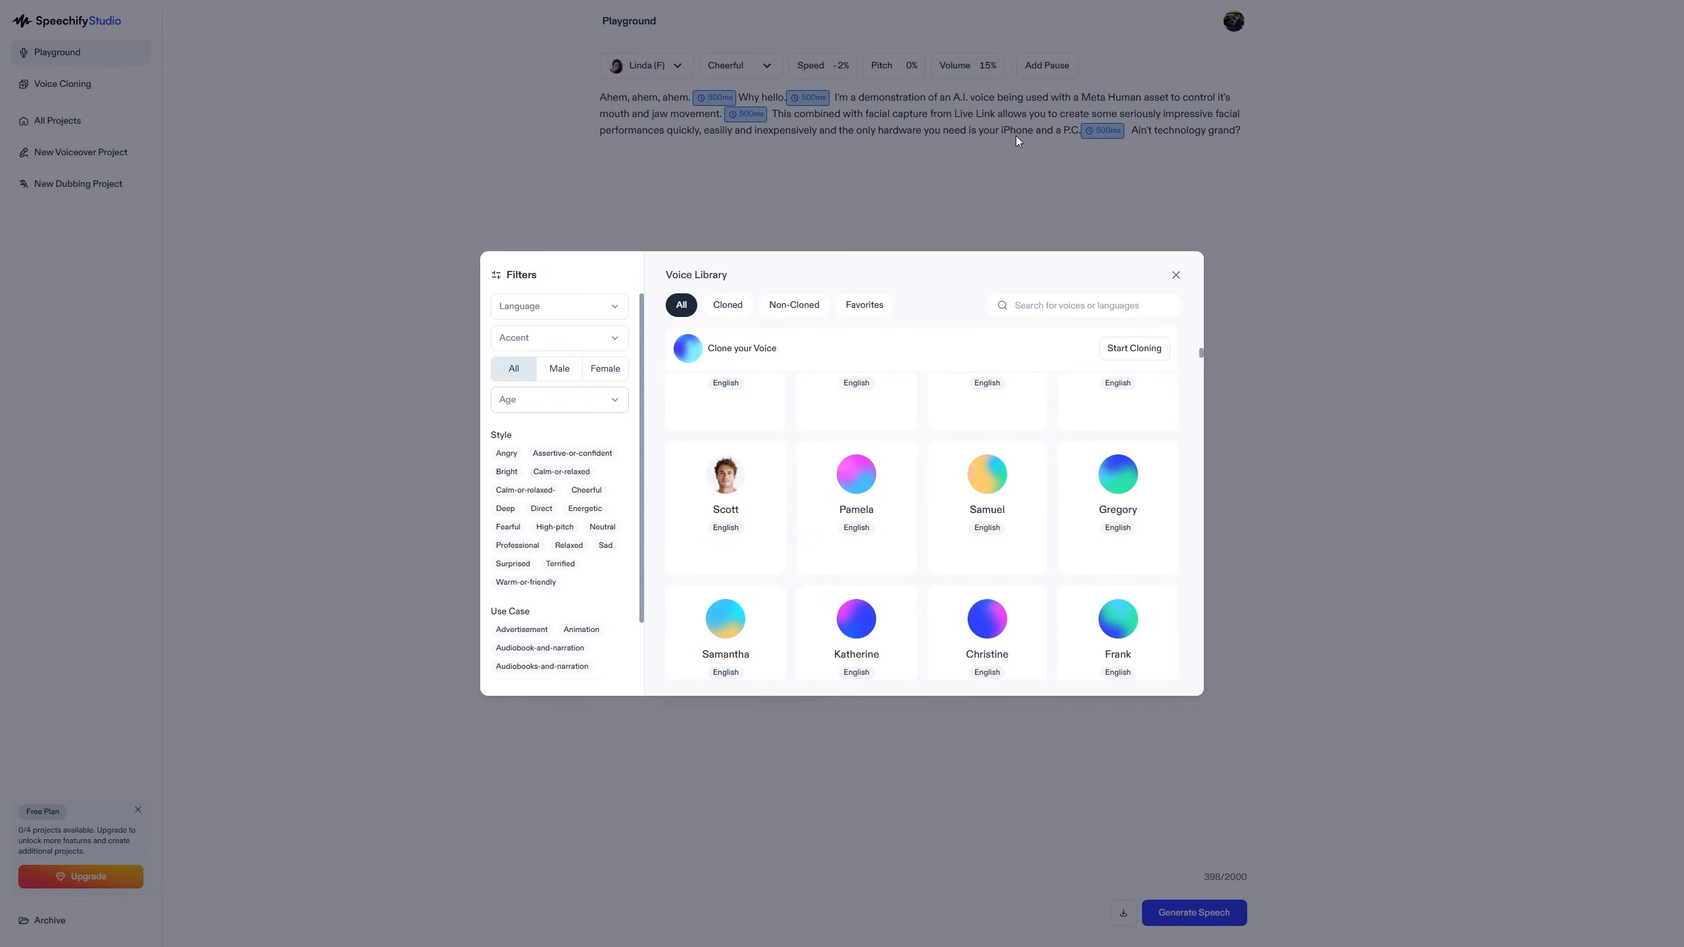
# Step: Preview the Scott voice sample, stop the playback, and close the voice library without switching voices
pyautogui.moveTo(769, 523)
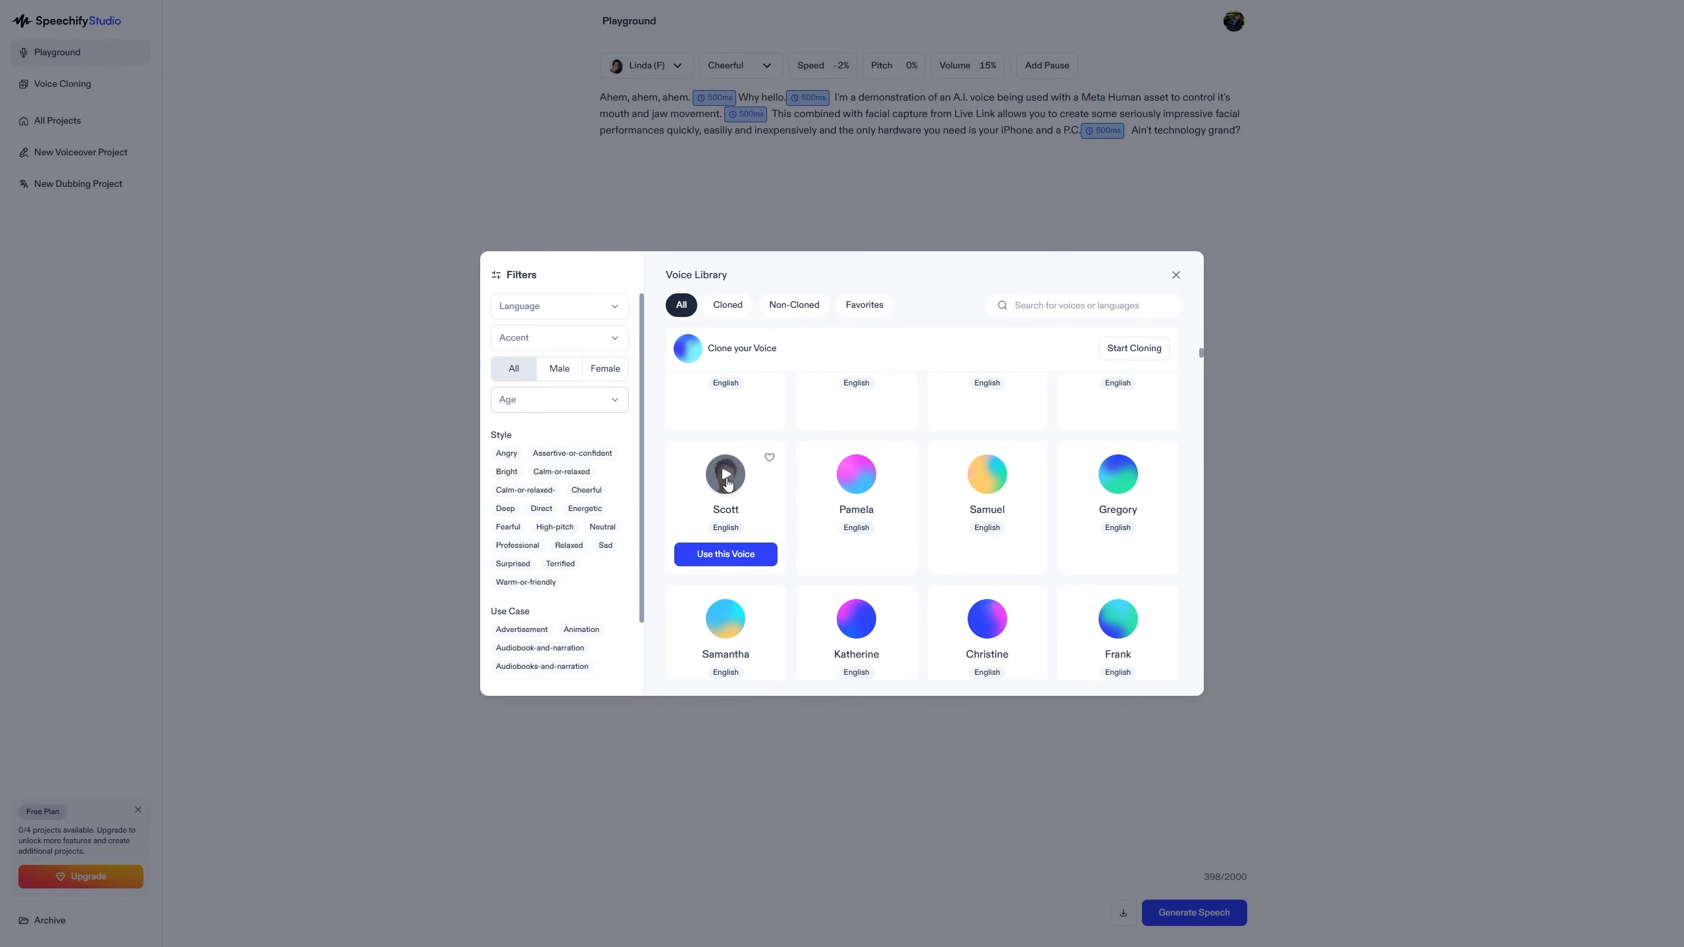
pyautogui.click(726, 475)
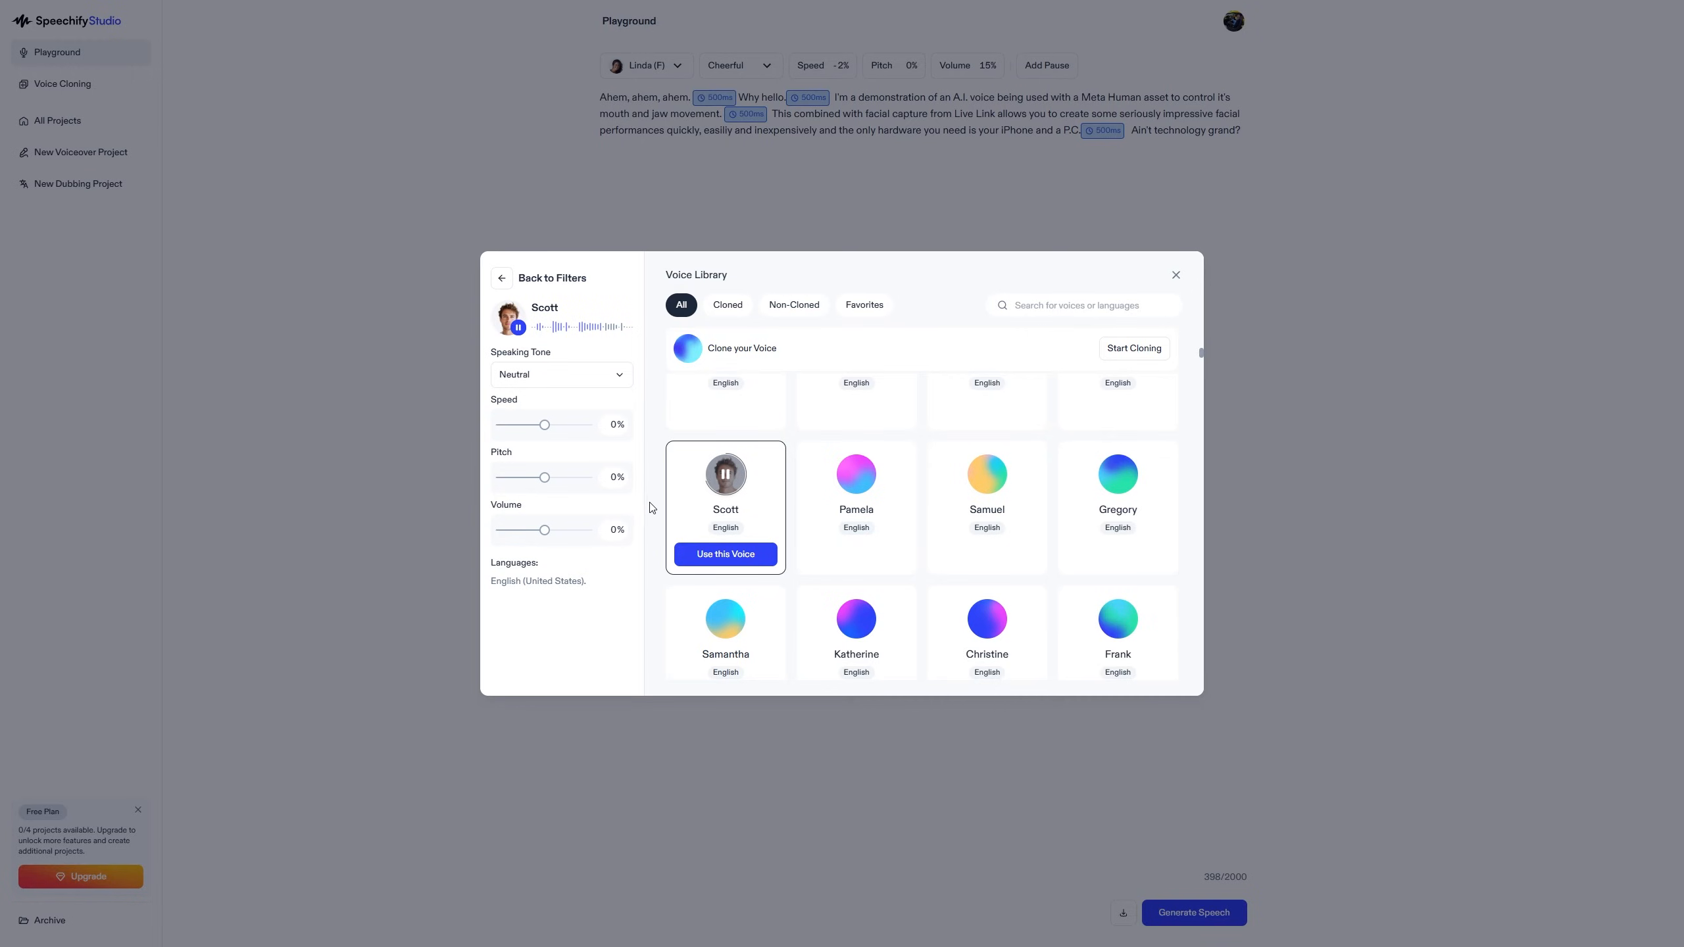
pyautogui.click(727, 469)
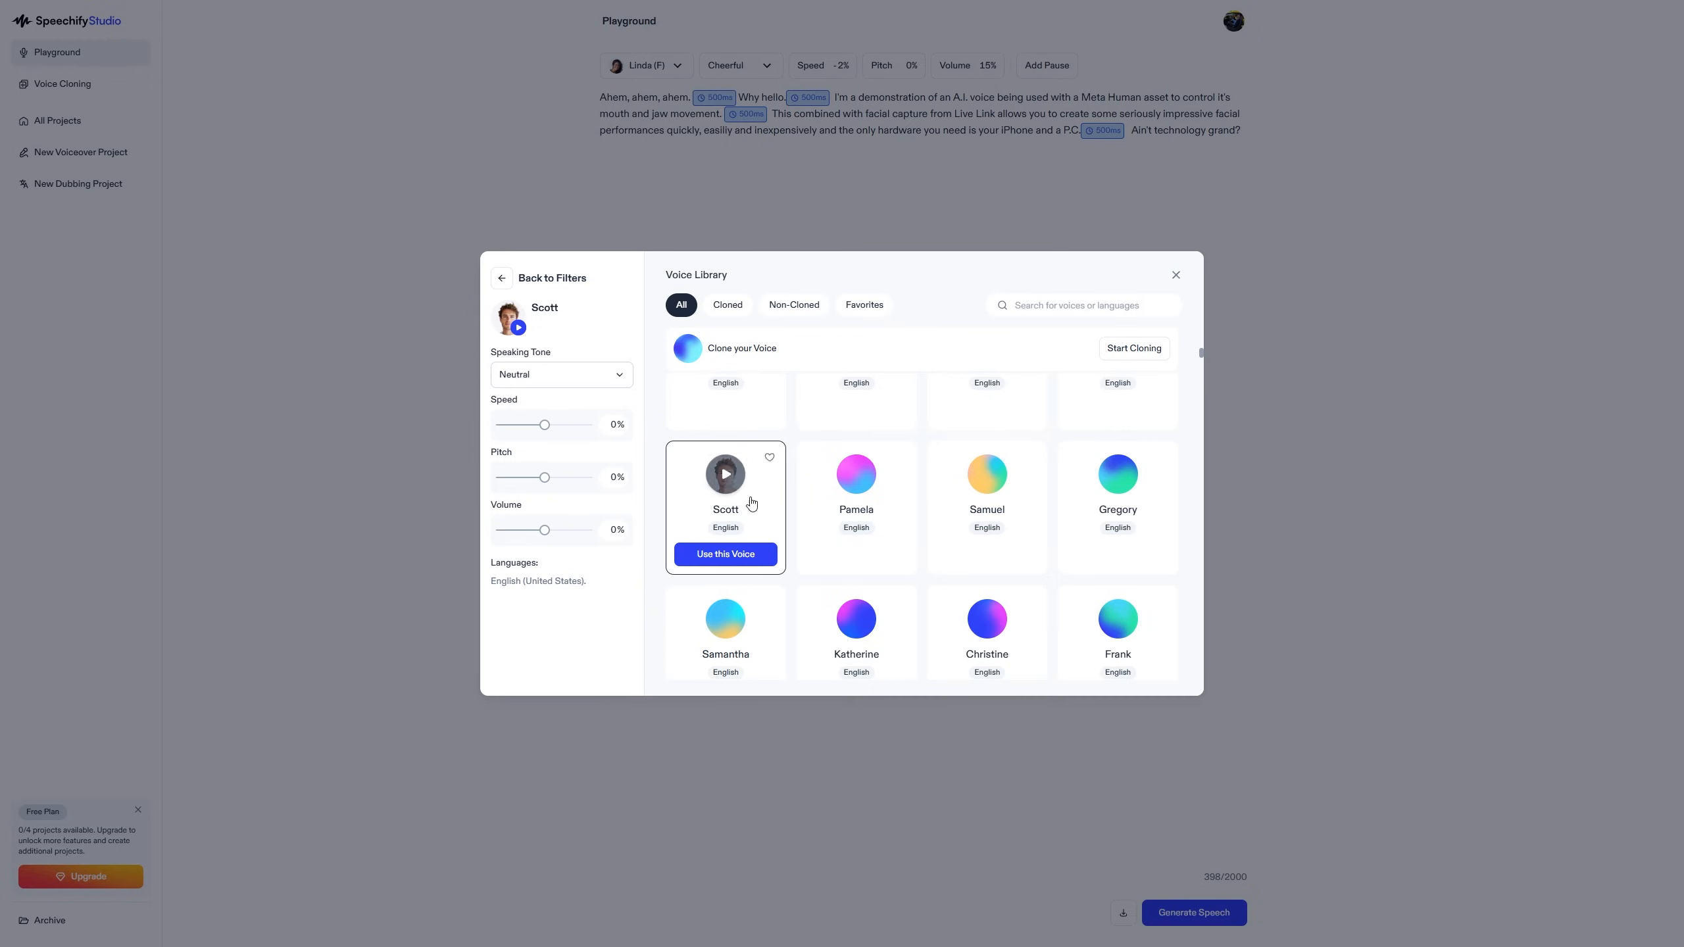
pyautogui.click(1176, 274)
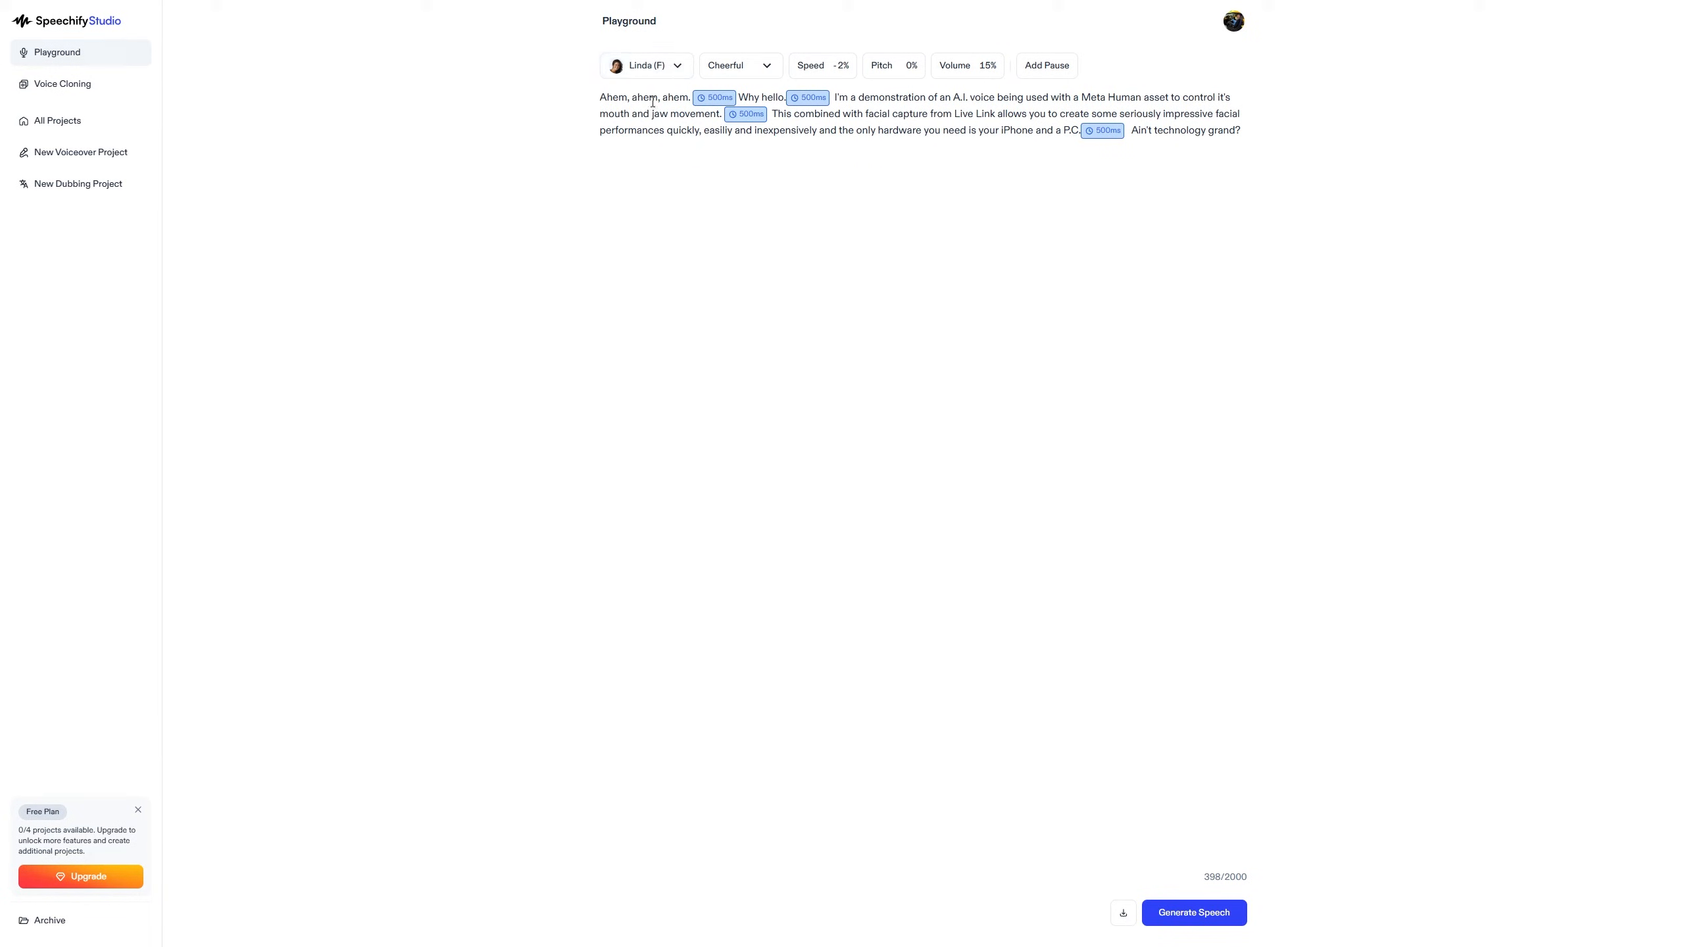
# Step: Look through the speaking tones, generate the script's speech with the Cheerful Linda voice, and pause its playback
pyautogui.click(765, 67)
pyautogui.click(765, 66)
pyautogui.click(1196, 914)
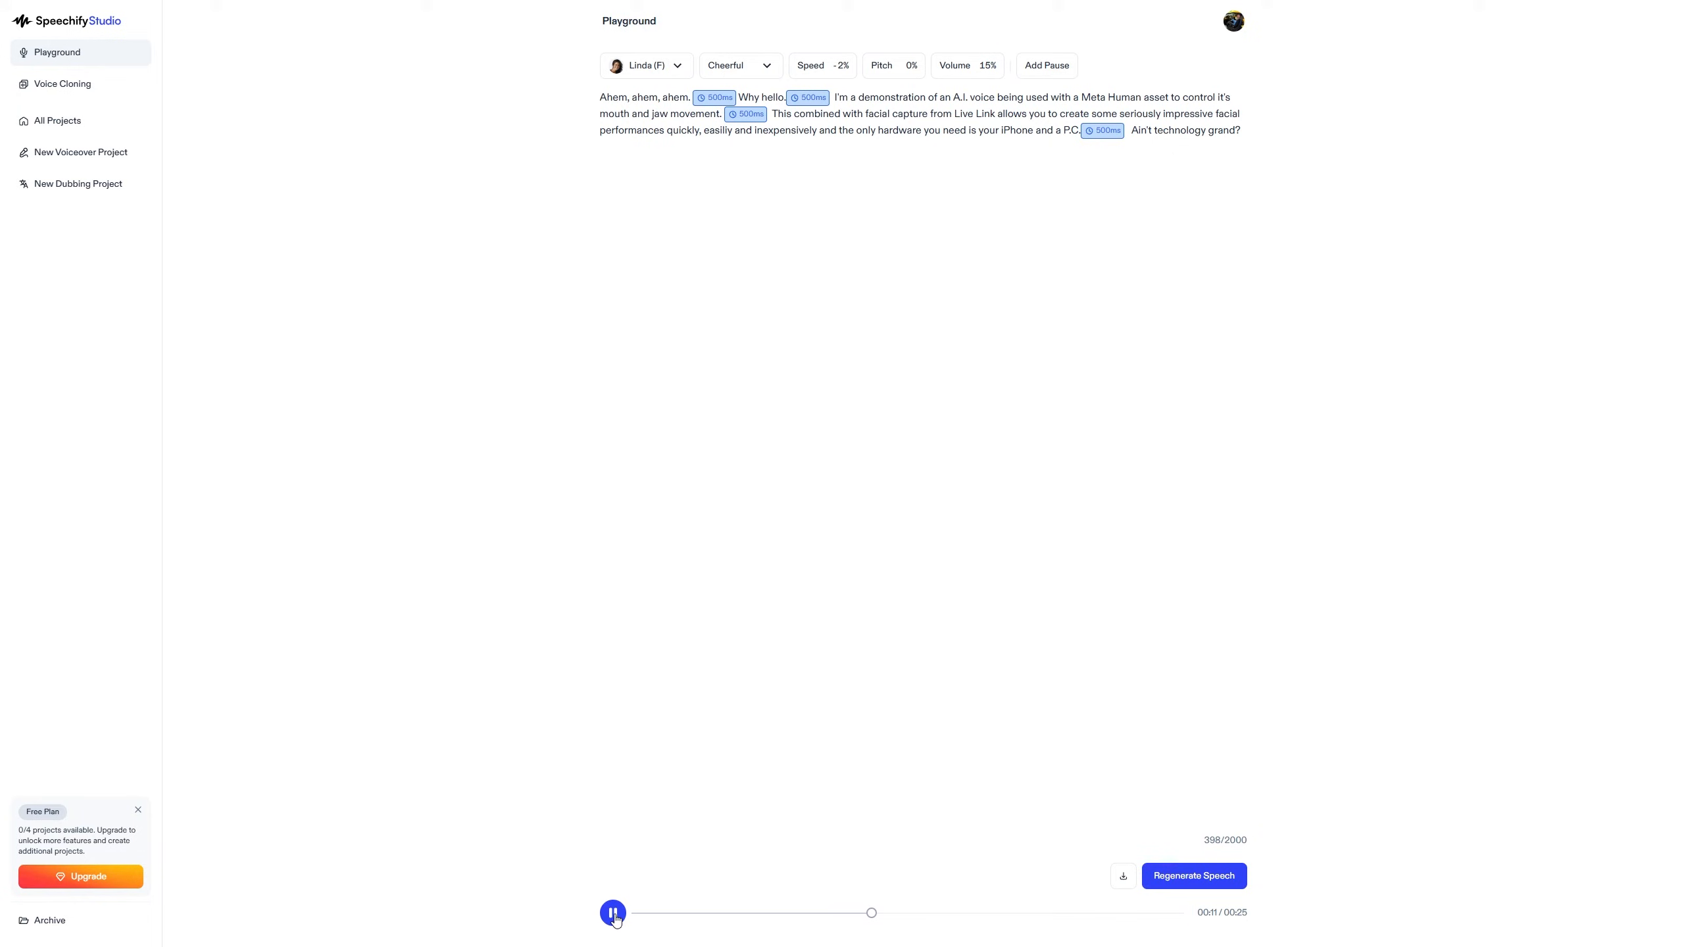
pyautogui.click(614, 914)
# Step: Add a pause at the end of the script, look at its duration options, and delete the pause
pyautogui.click(1047, 66)
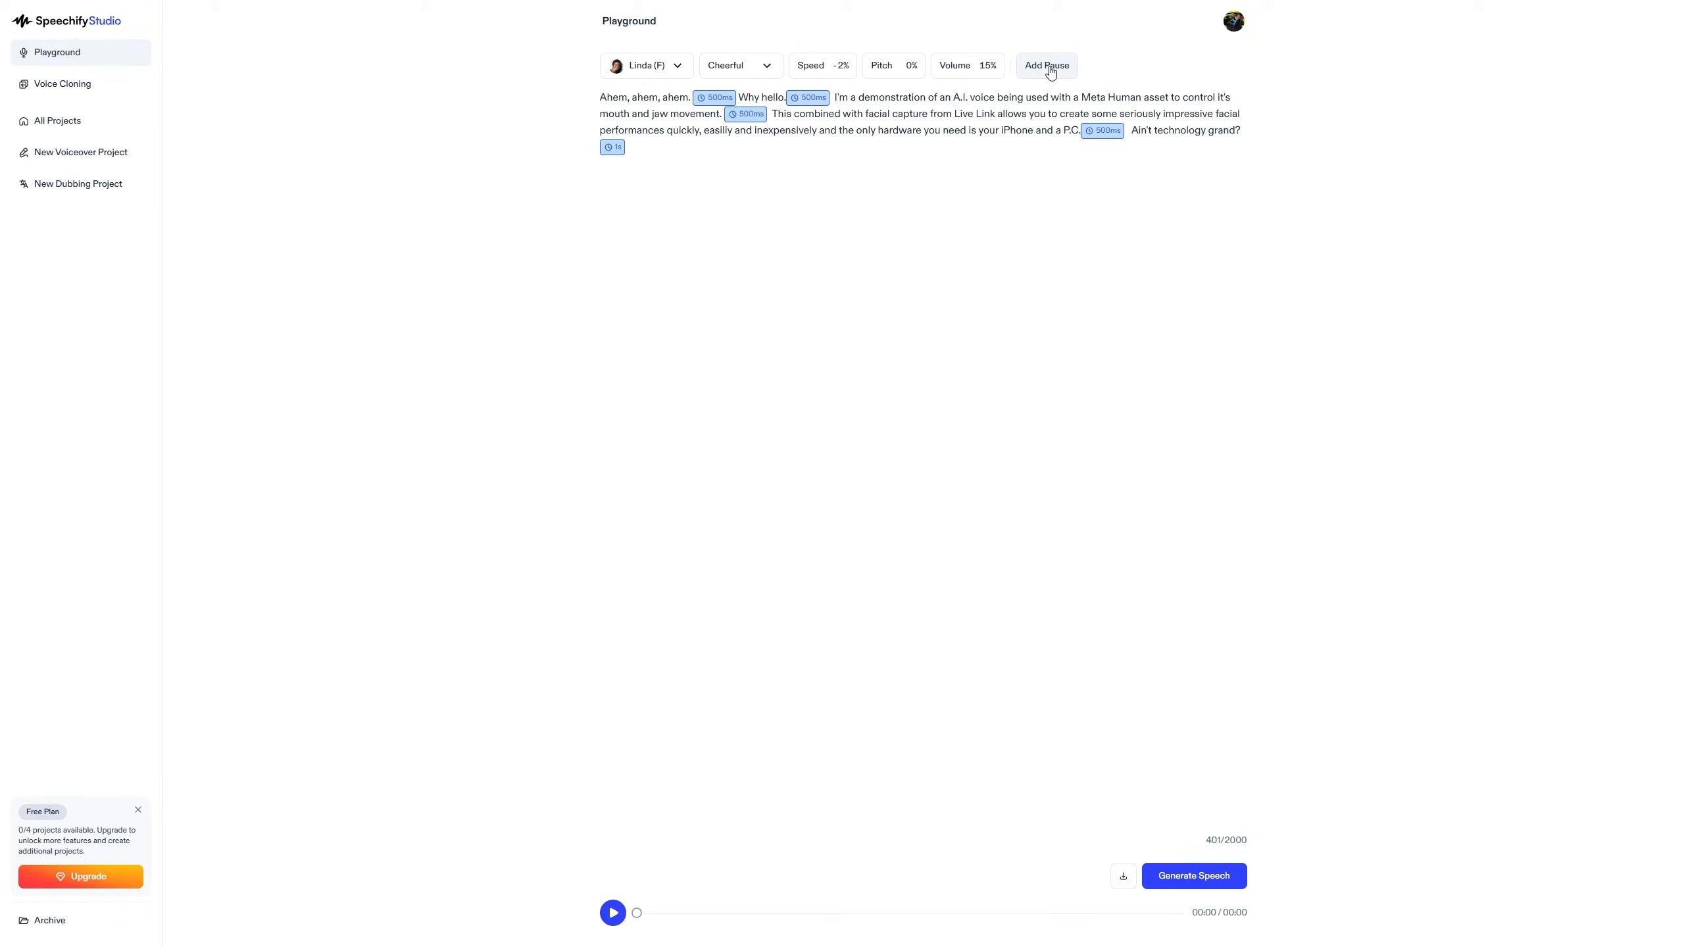
pyautogui.click(621, 149)
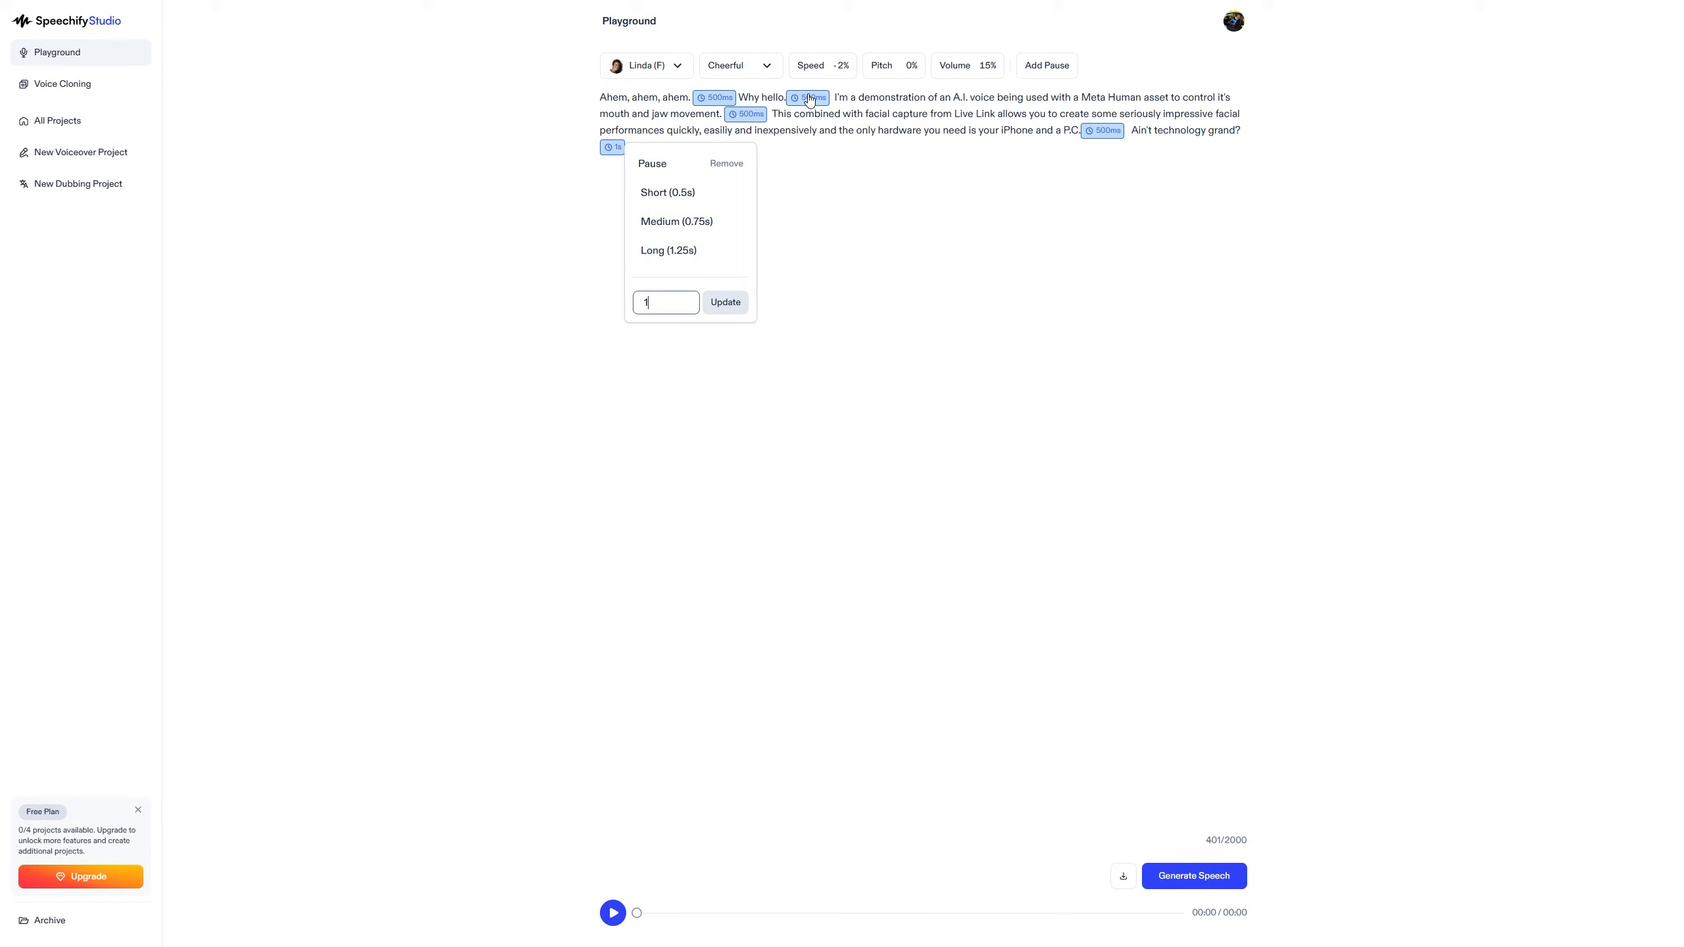
pyautogui.click(835, 204)
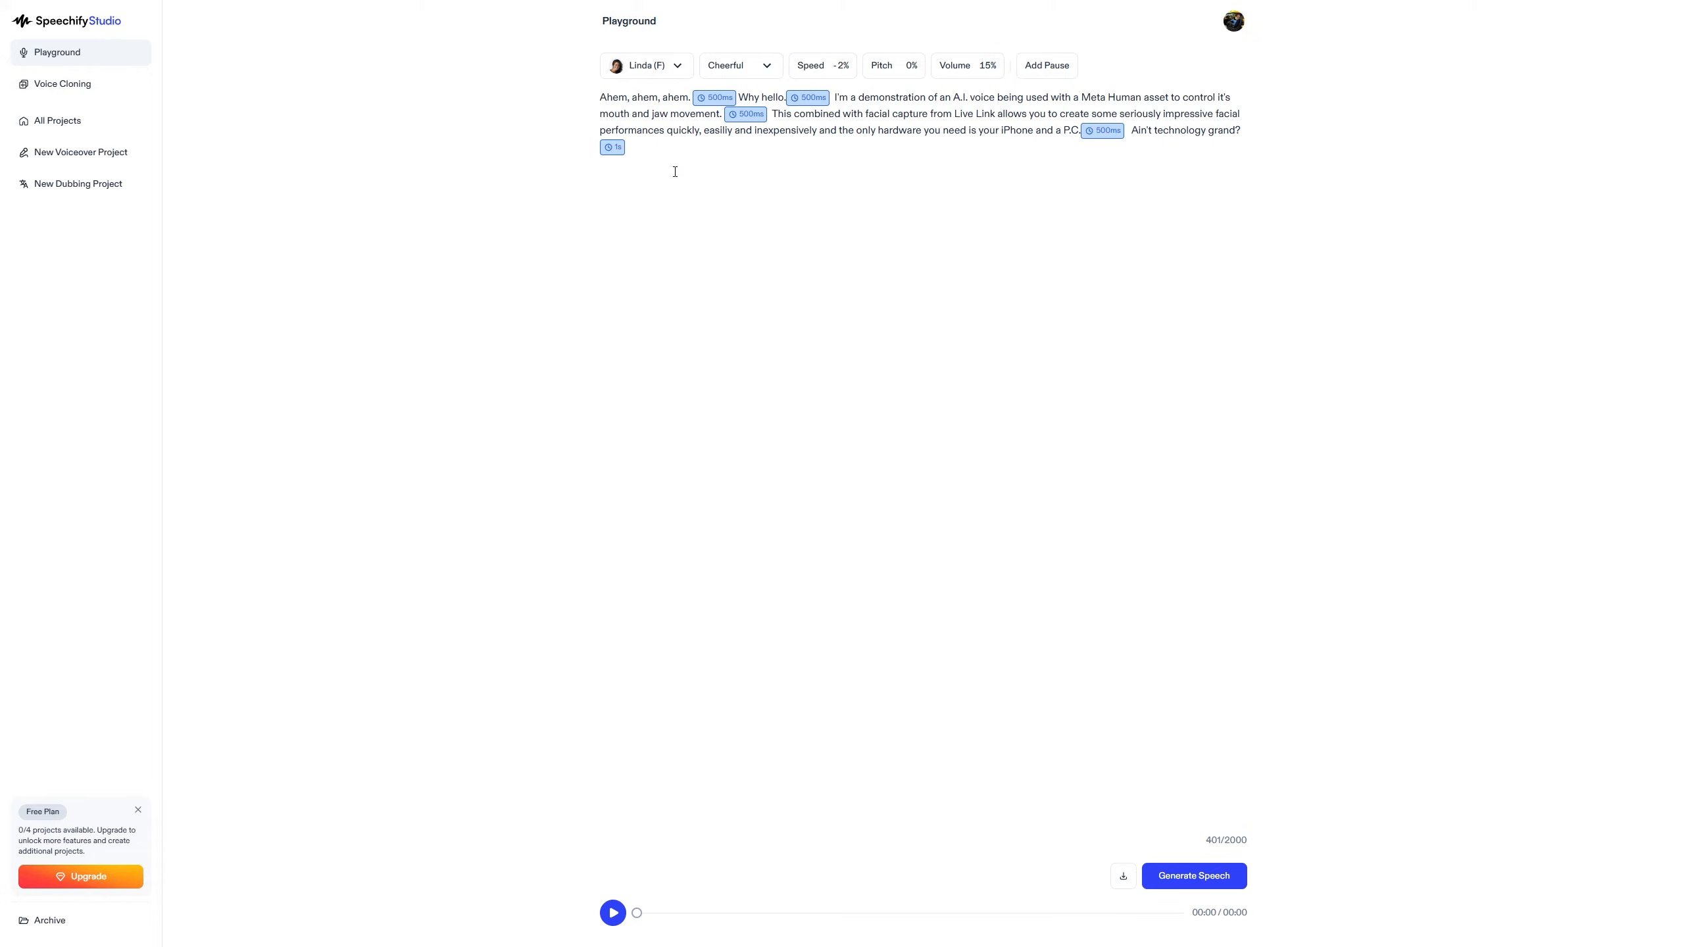
pyautogui.press('BackSpace')
pyautogui.press('BackSpace')
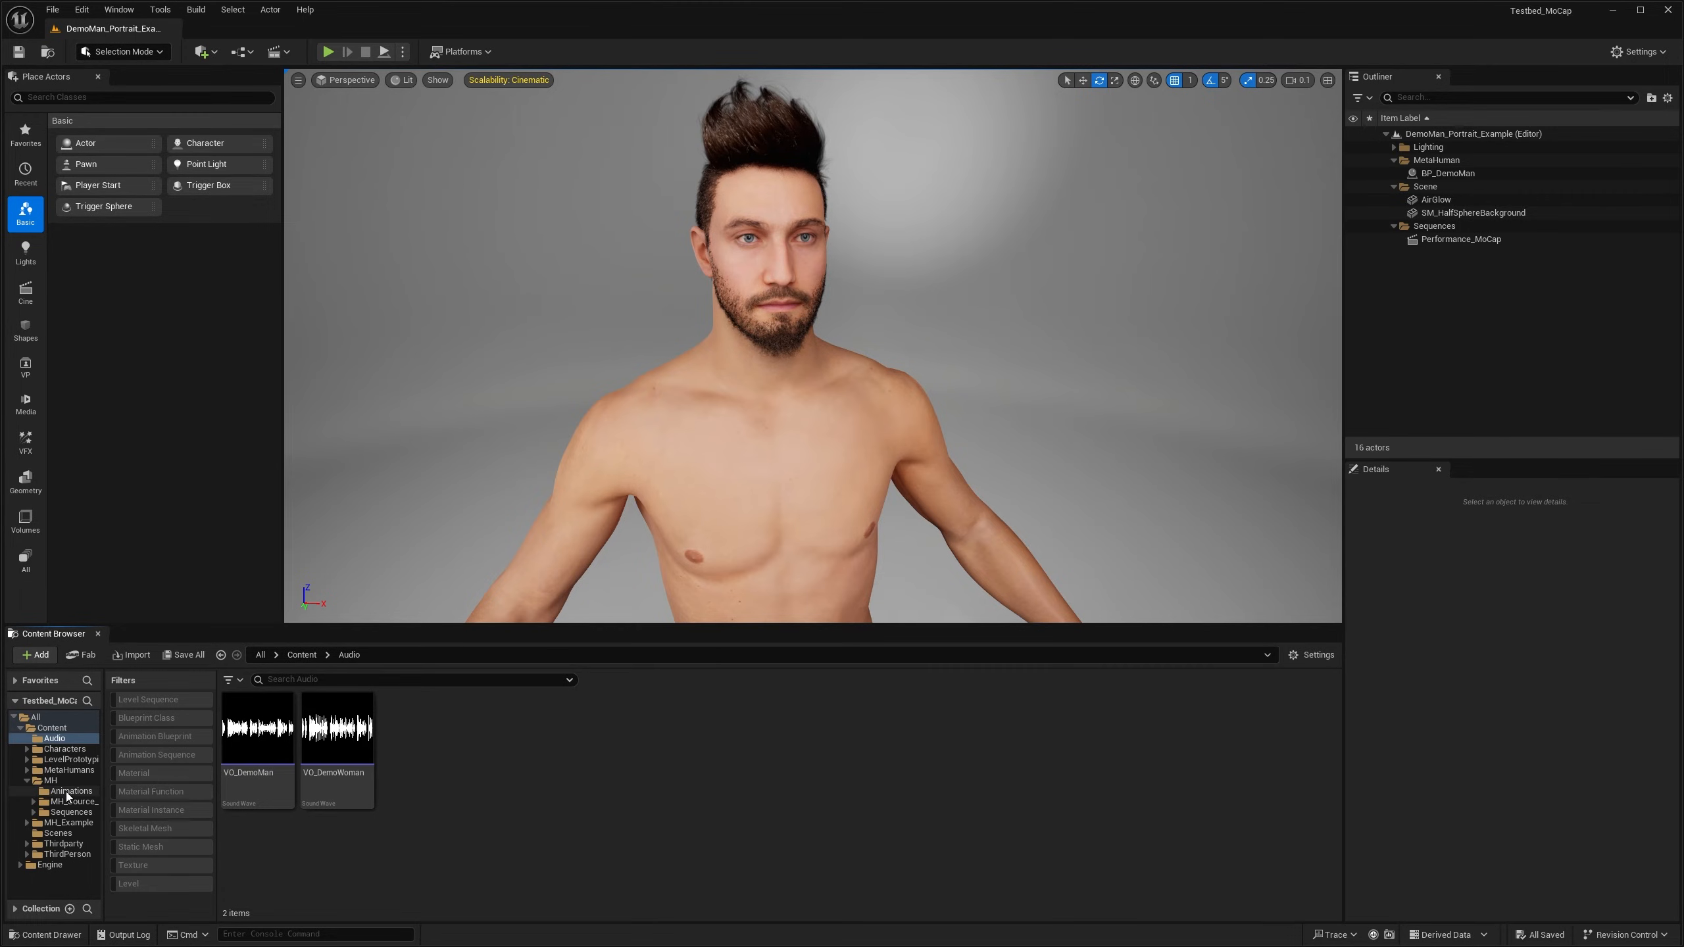
# Step: Switch to Unreal Editor, open MH_Performance_Audio from the MH_Example folder, and enlarge its editor window over the viewport
pyautogui.click(57, 822)
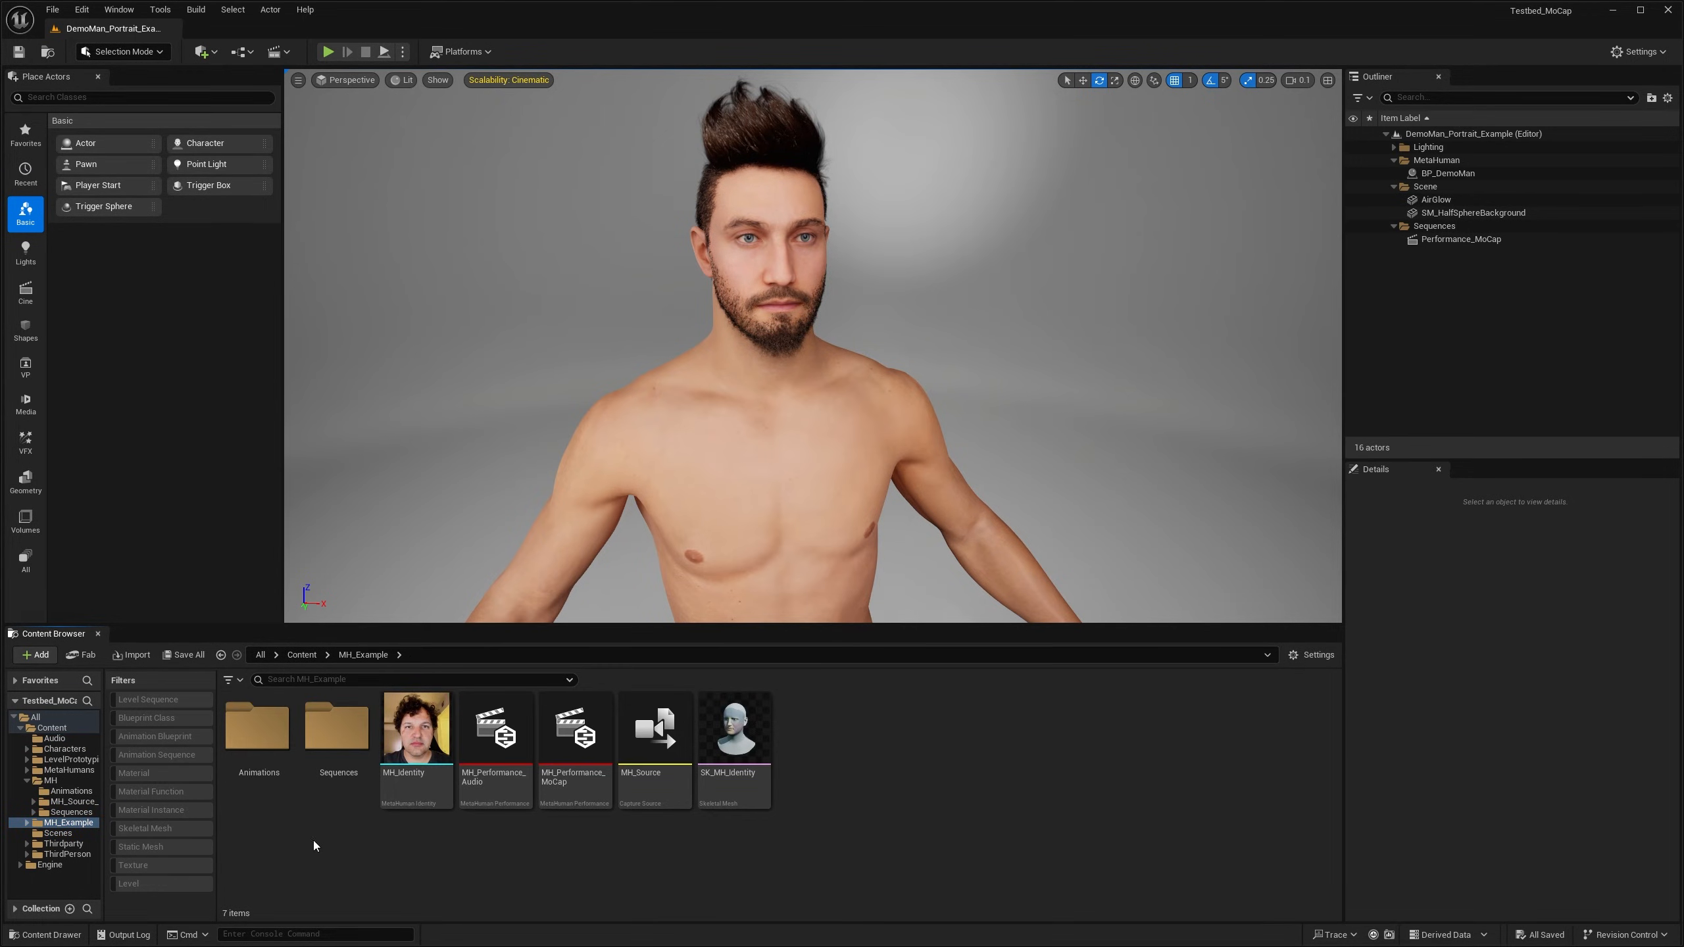
pyautogui.click(582, 795)
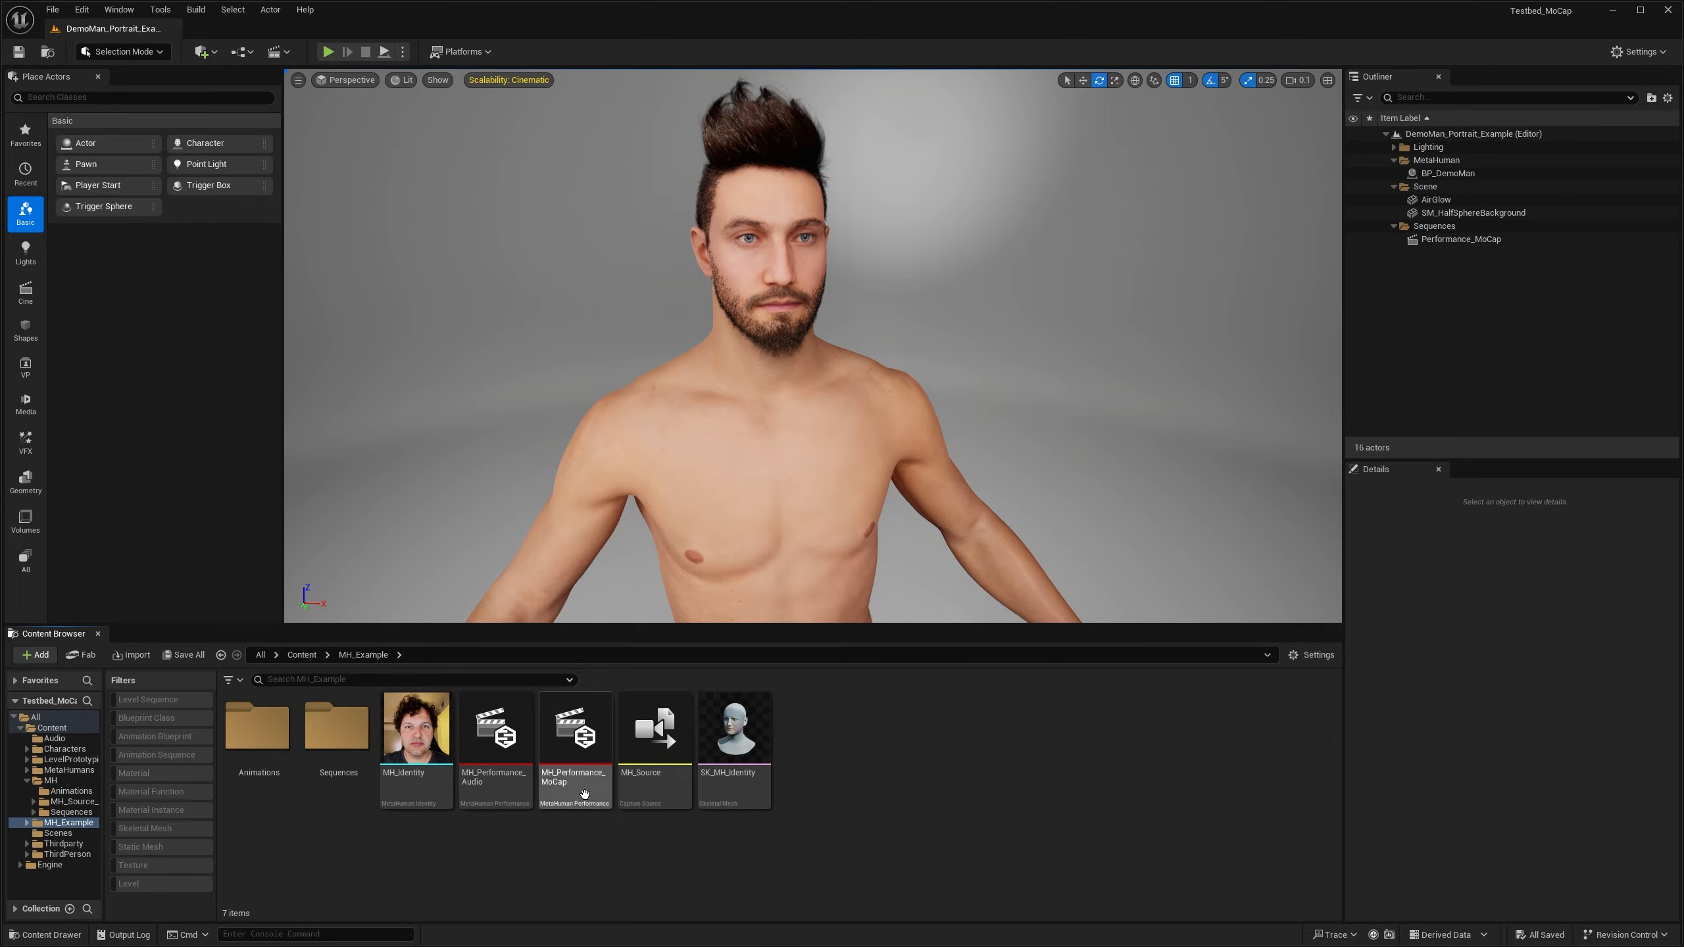
pyautogui.press('Left')
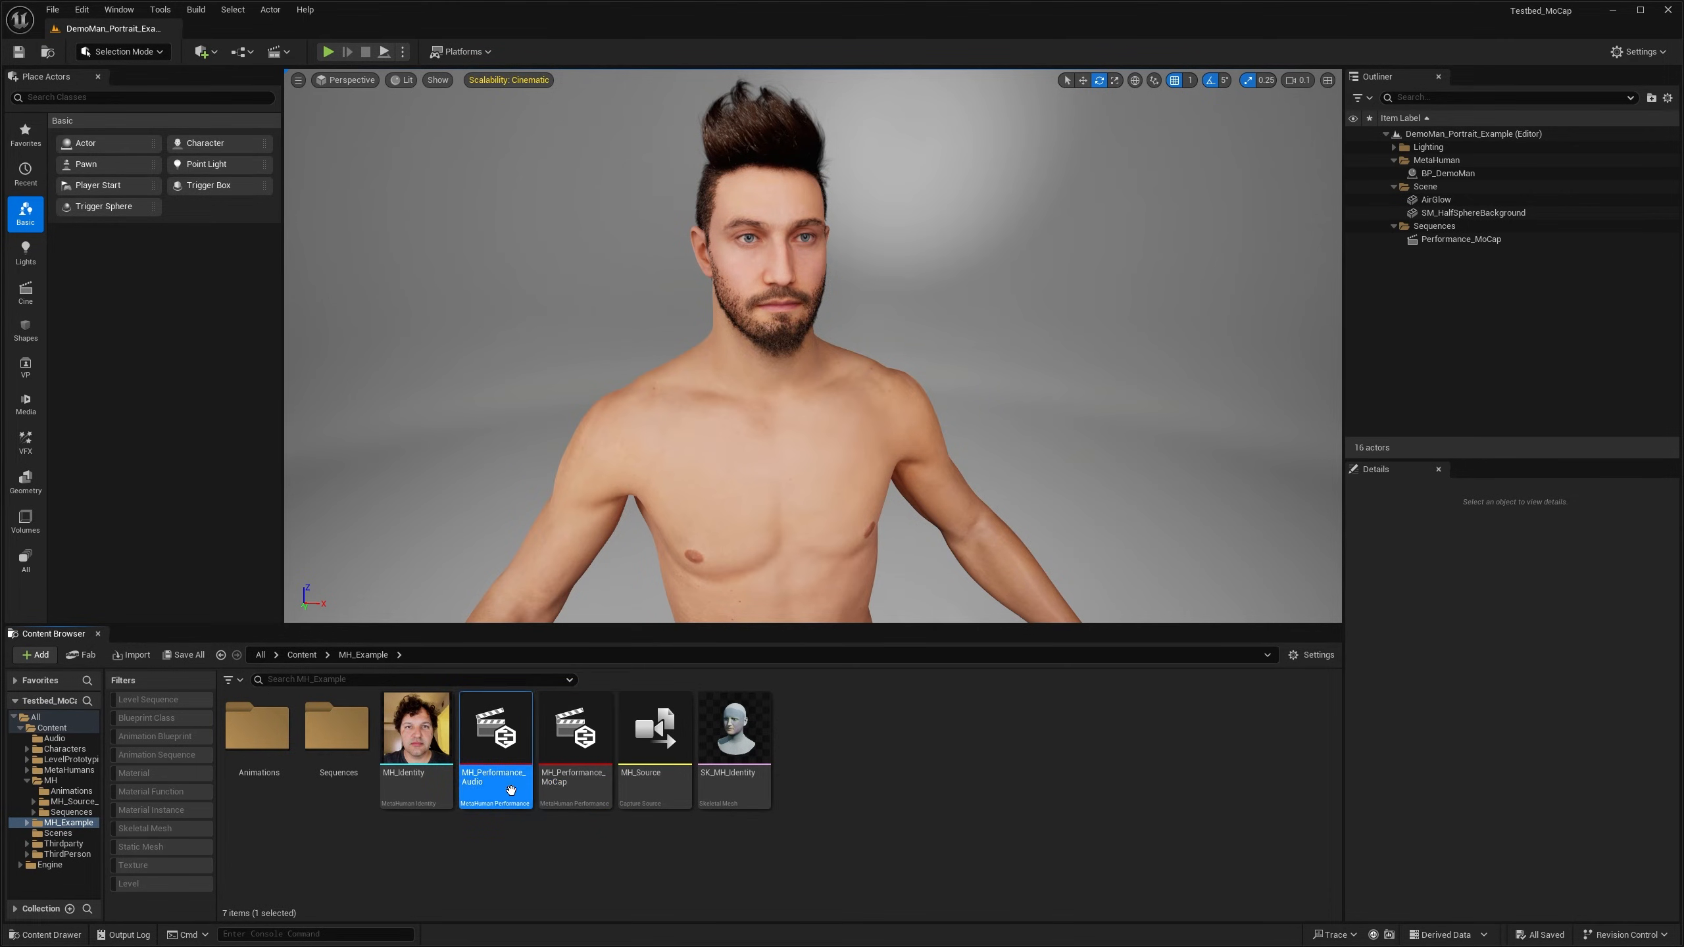
pyautogui.doubleClick(483, 739)
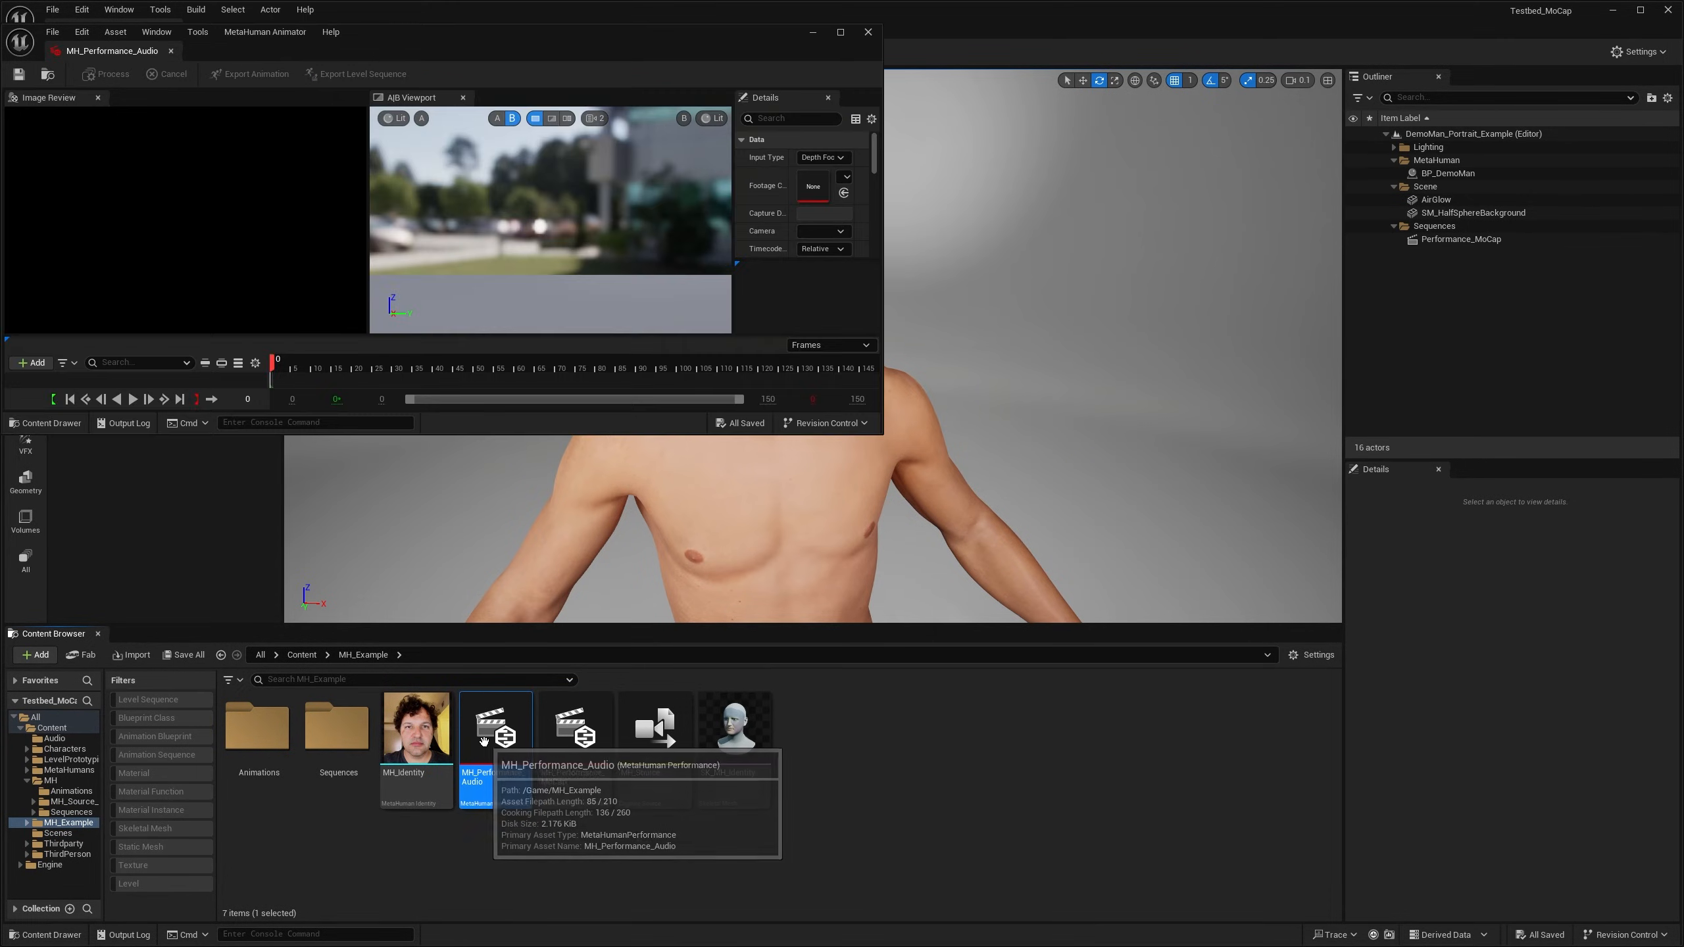
pyautogui.moveTo(648, 37); pyautogui.dragTo(1145, 241)
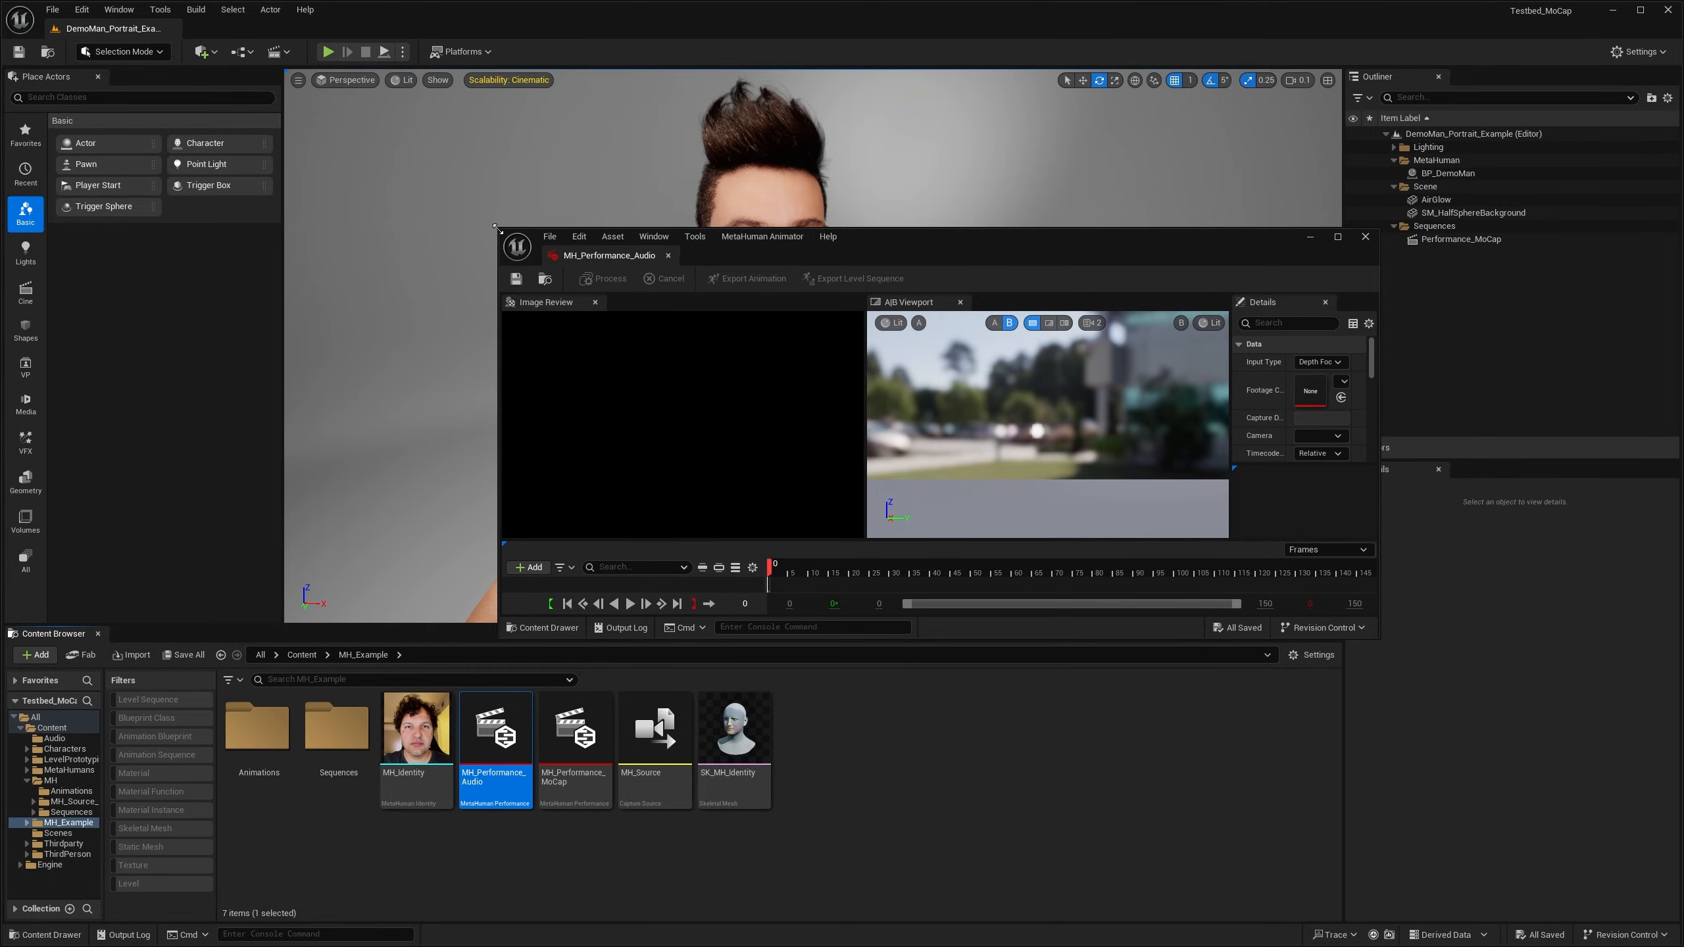
pyautogui.moveTo(498, 229); pyautogui.dragTo(150, 50)
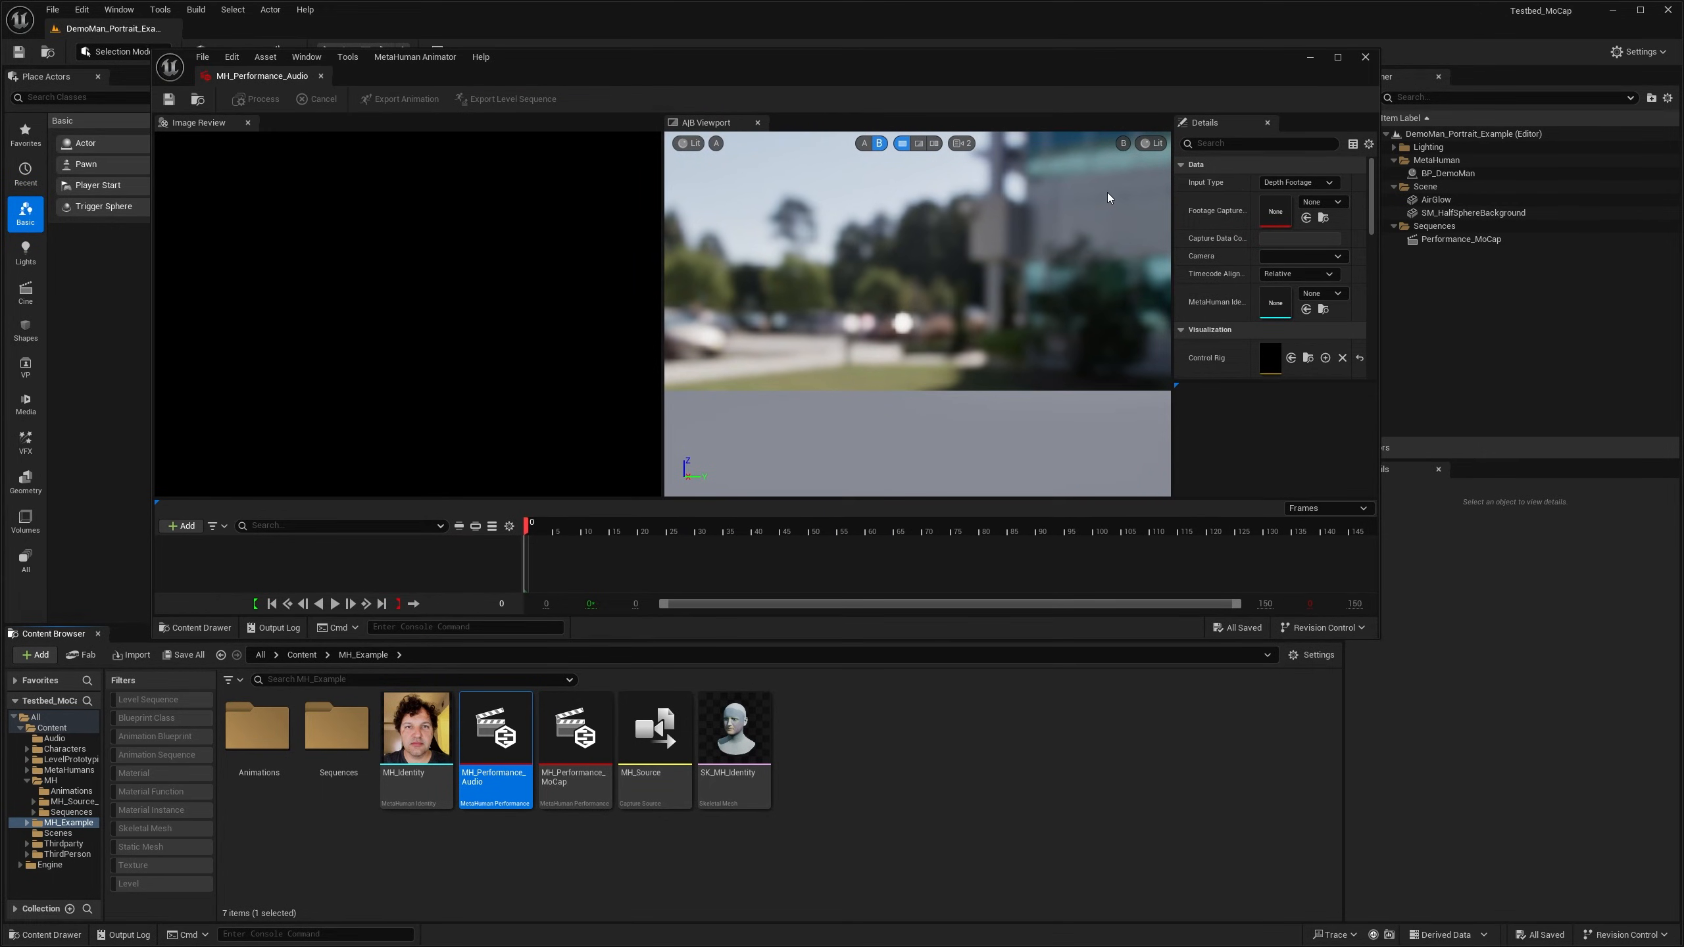
# Step: Set the performance's input type to Audio and assign the VO_DemoMan sound wave as its audio
pyautogui.click(1292, 182)
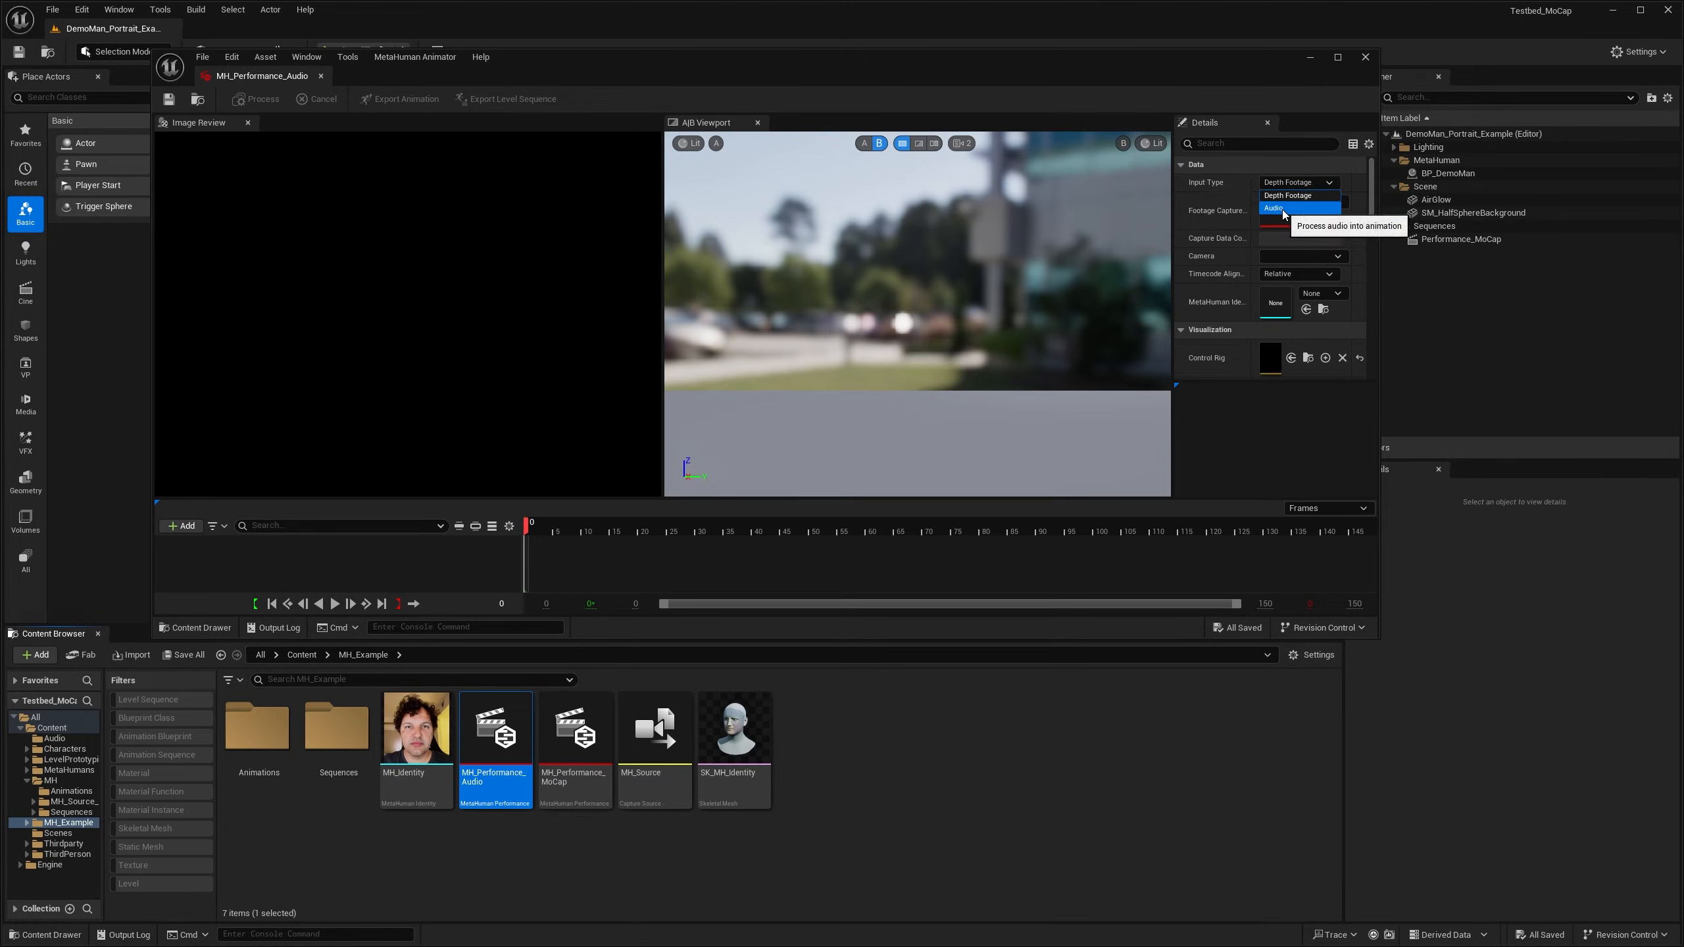
pyautogui.click(1282, 209)
pyautogui.click(1338, 203)
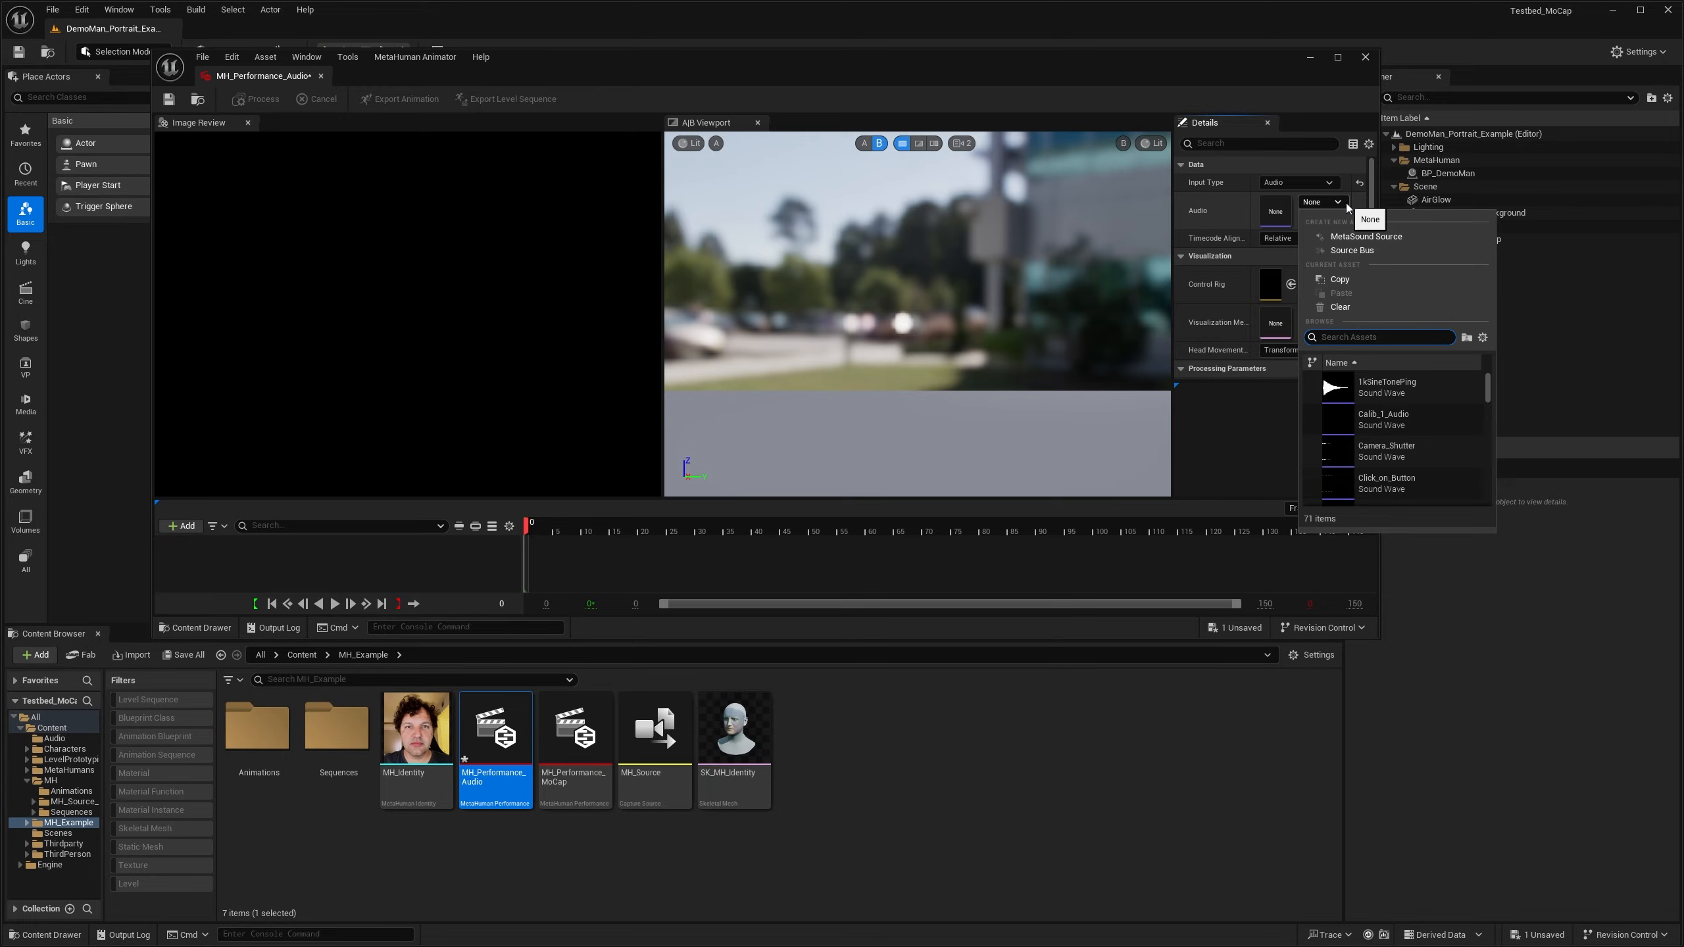
pyautogui.write('demo')
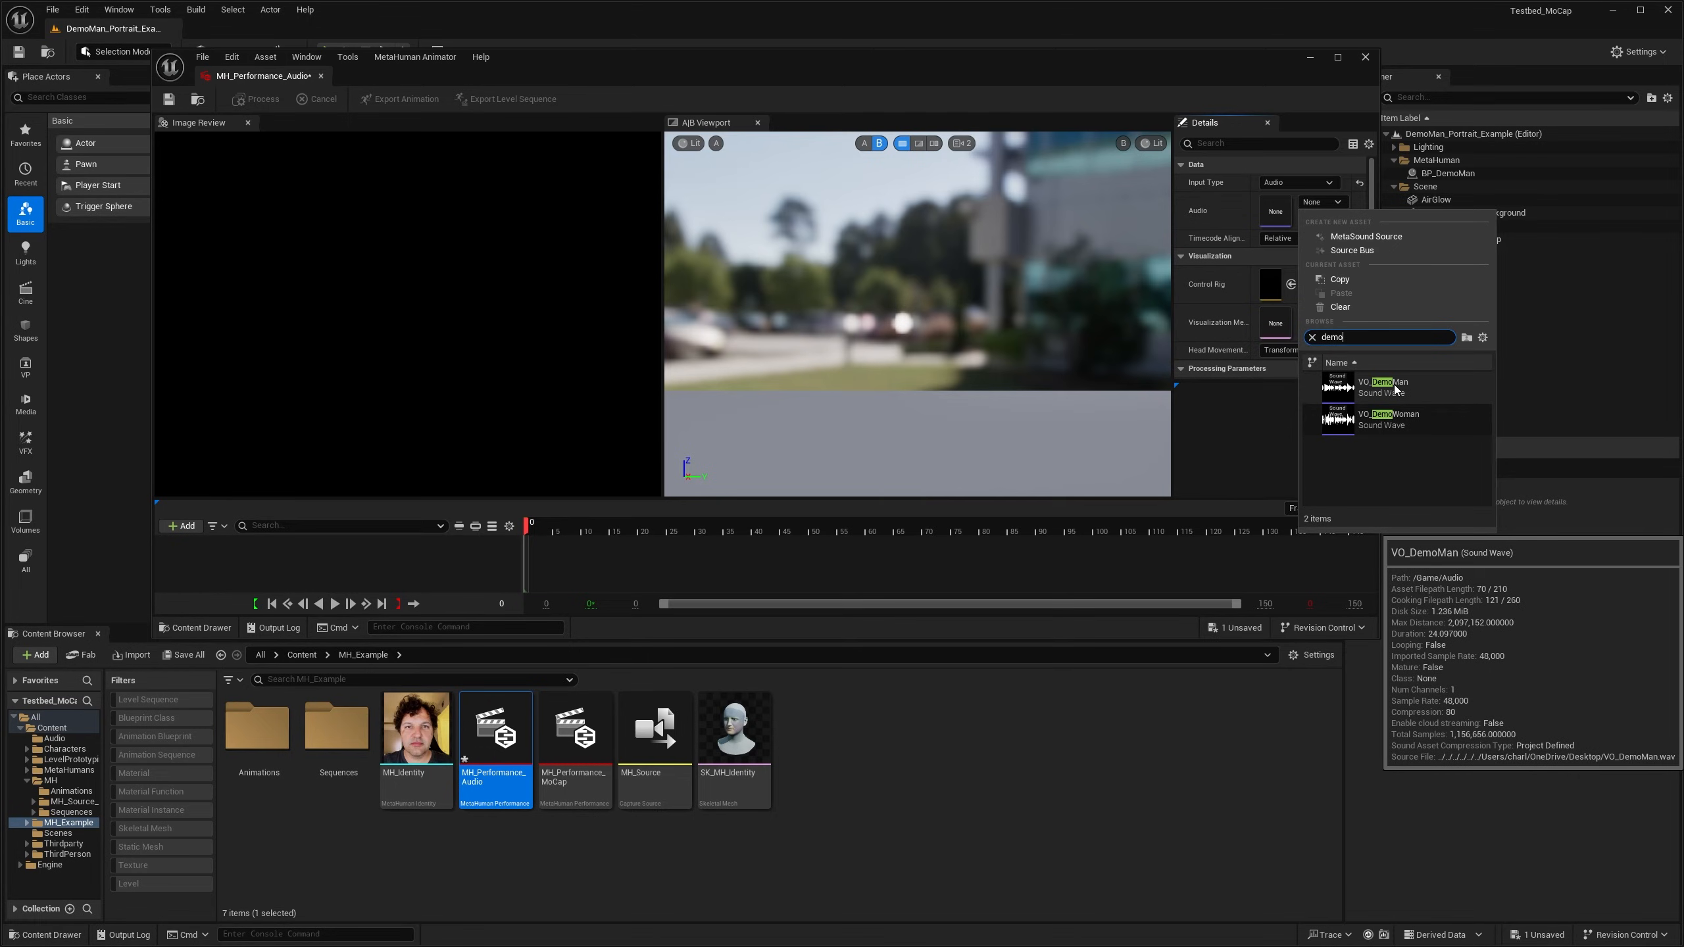
pyautogui.click(1394, 384)
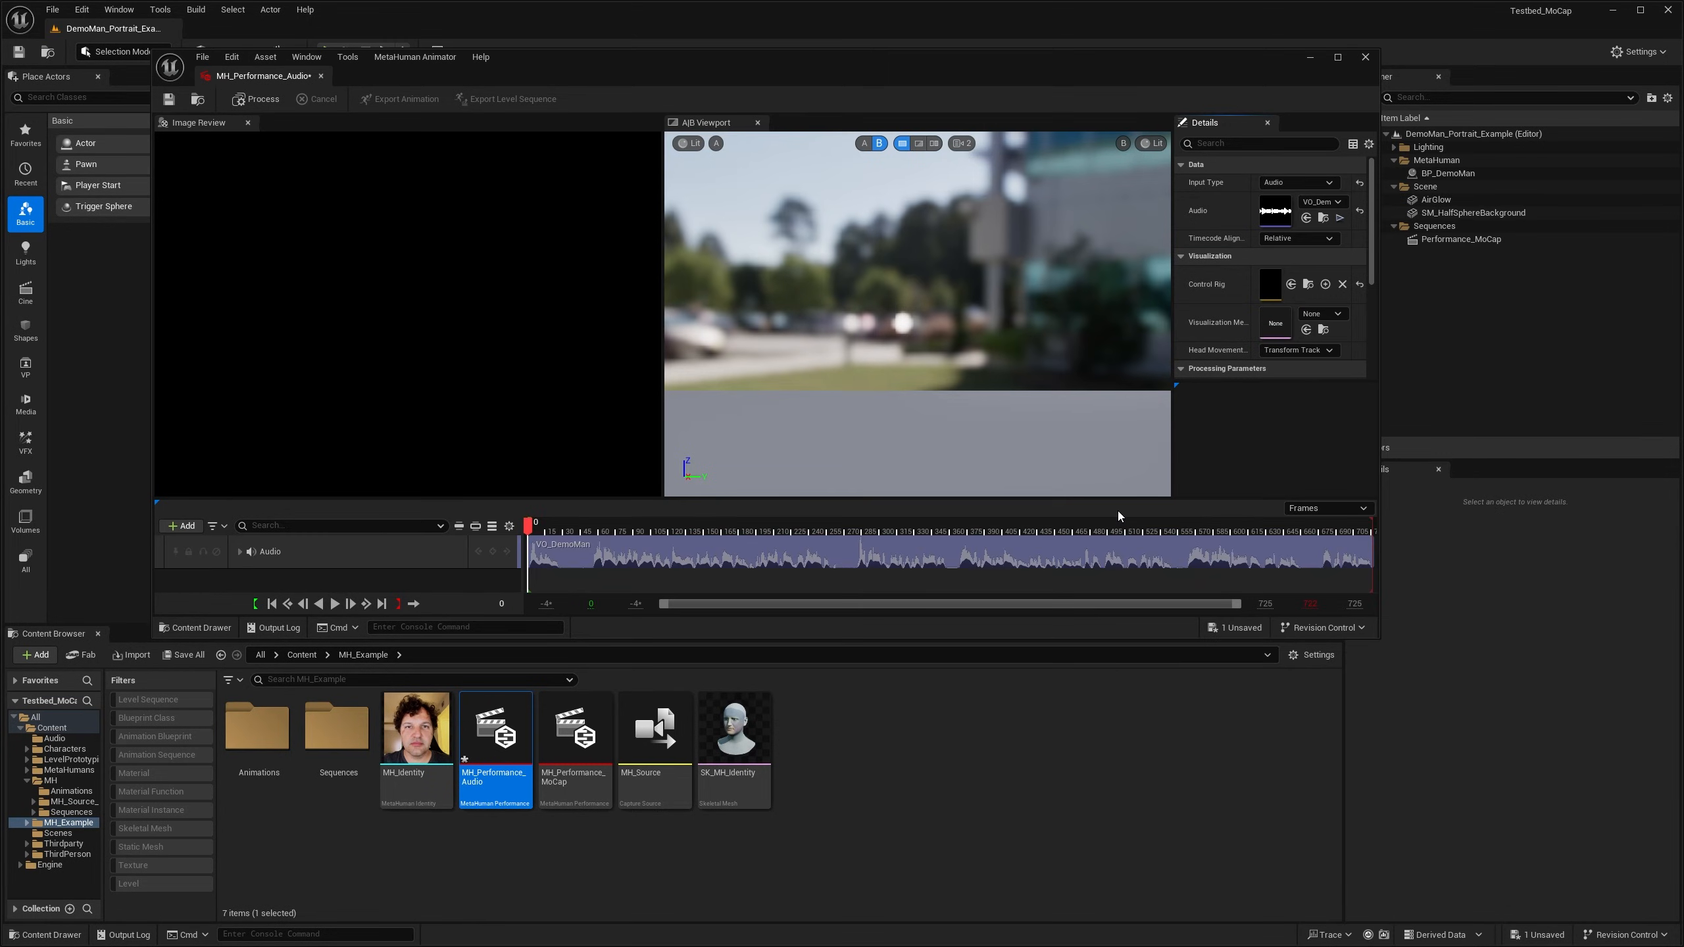
# Step: Set the head movement mode to Control Rig and choose SK_MH_Identity as the visualization mesh
pyautogui.click(1297, 349)
pyautogui.click(1282, 381)
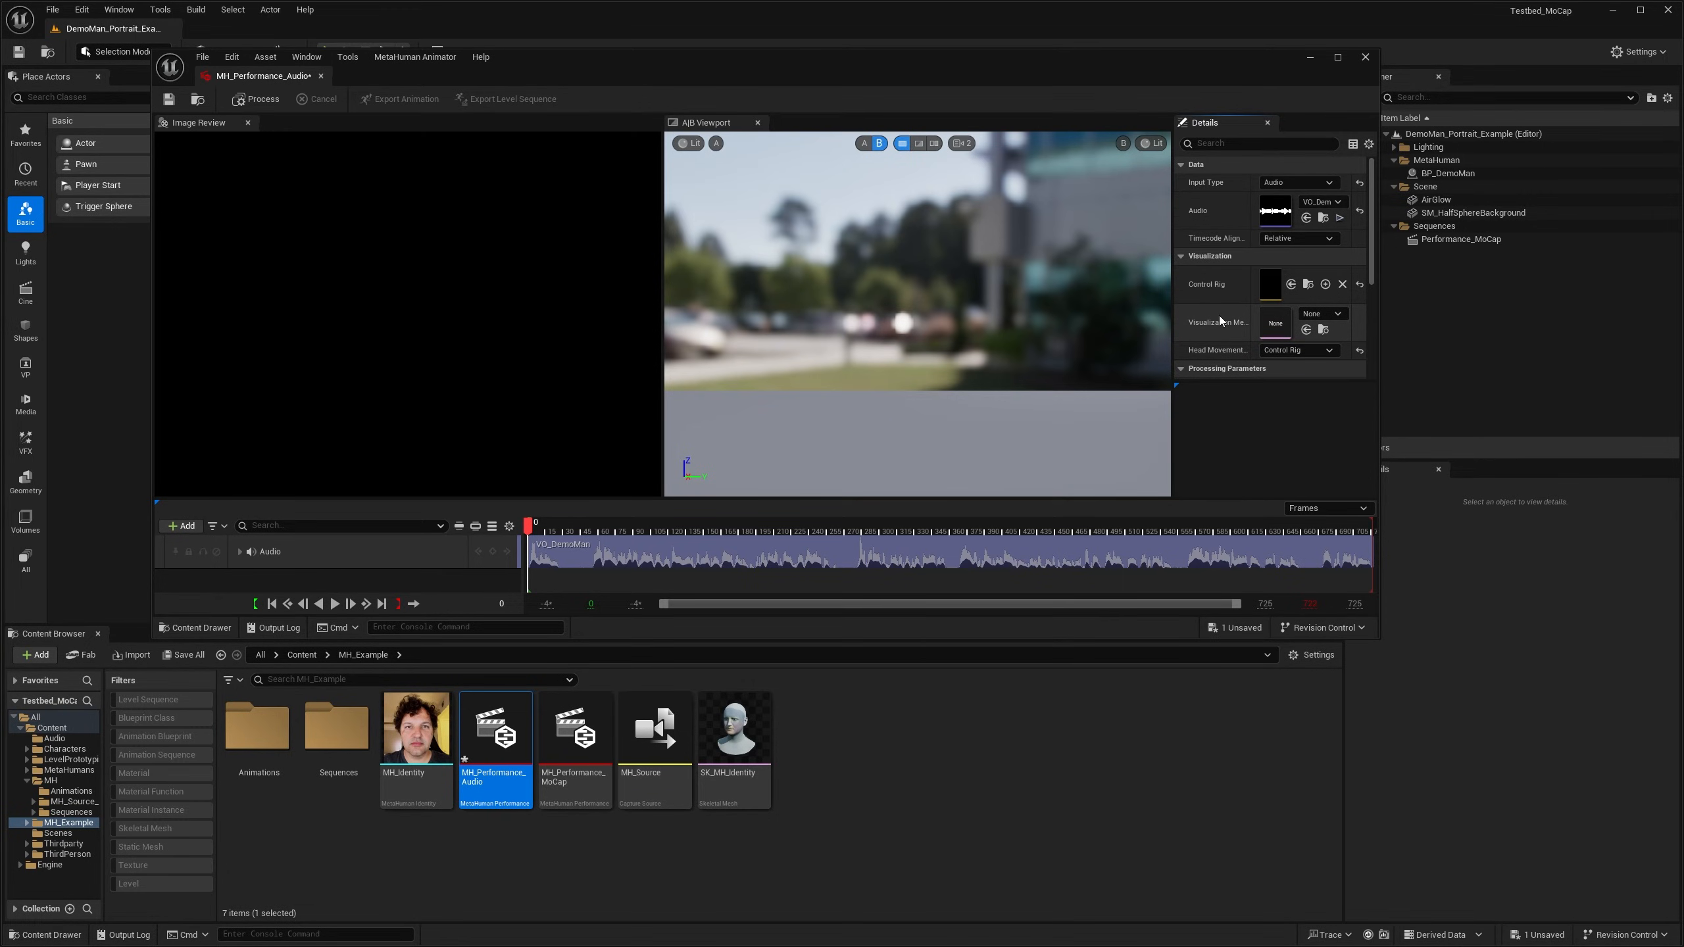
pyautogui.click(1333, 314)
pyautogui.scroll(-1, 1465, 478)
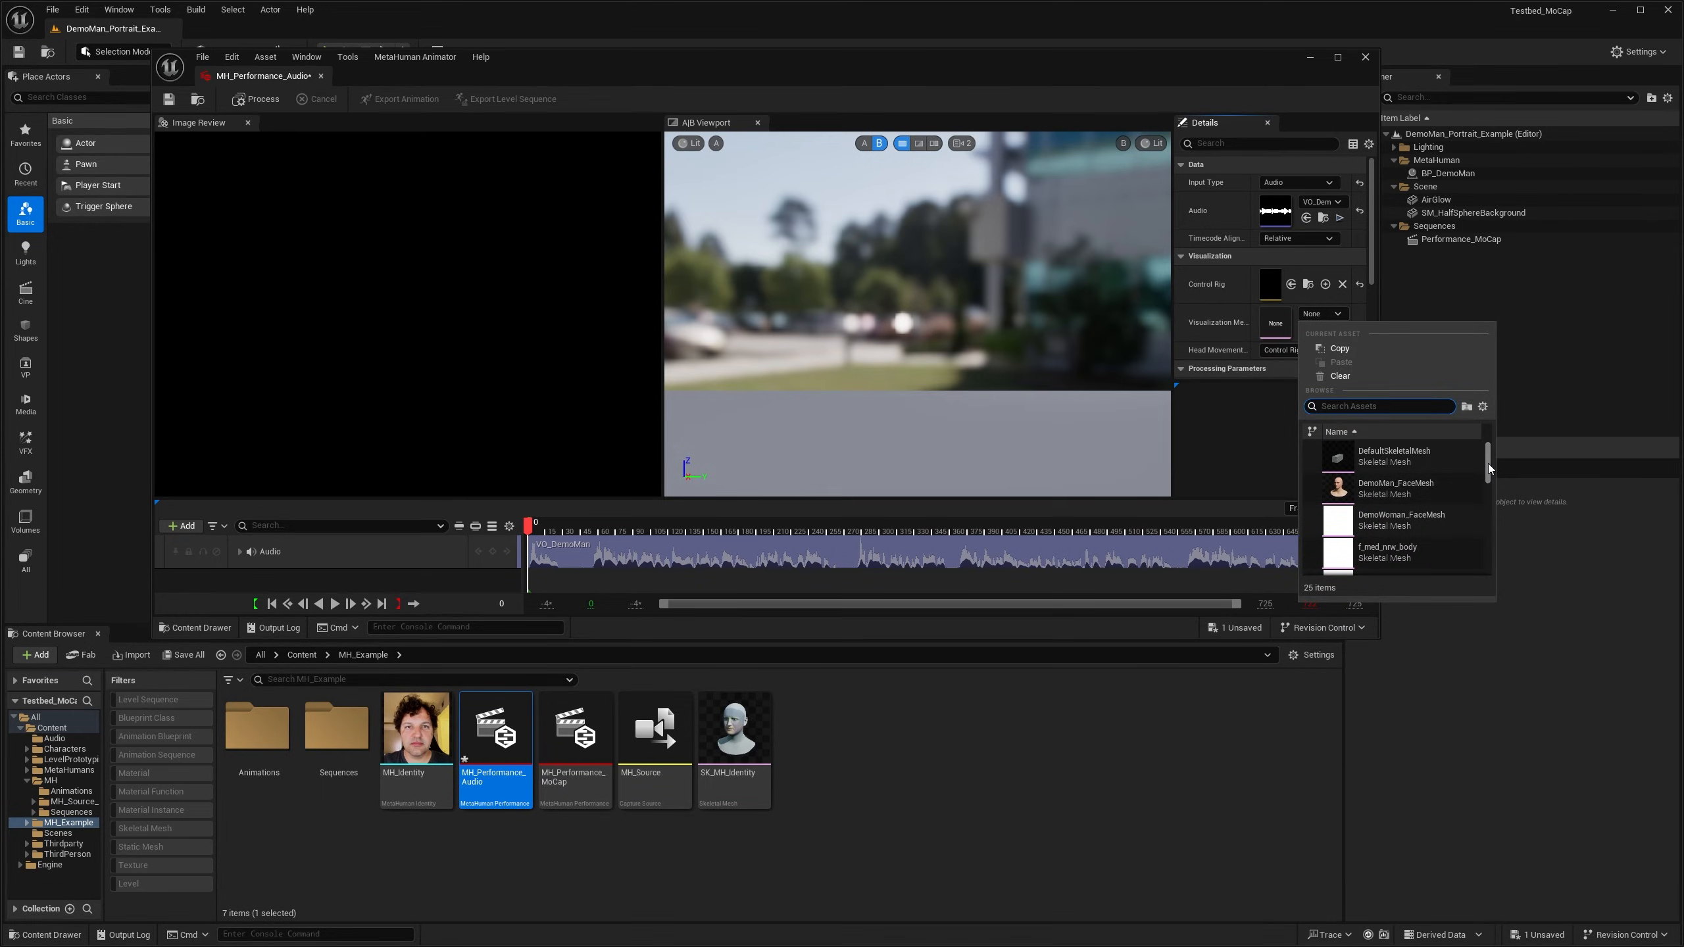
pyautogui.scroll(-4, 1491, 484)
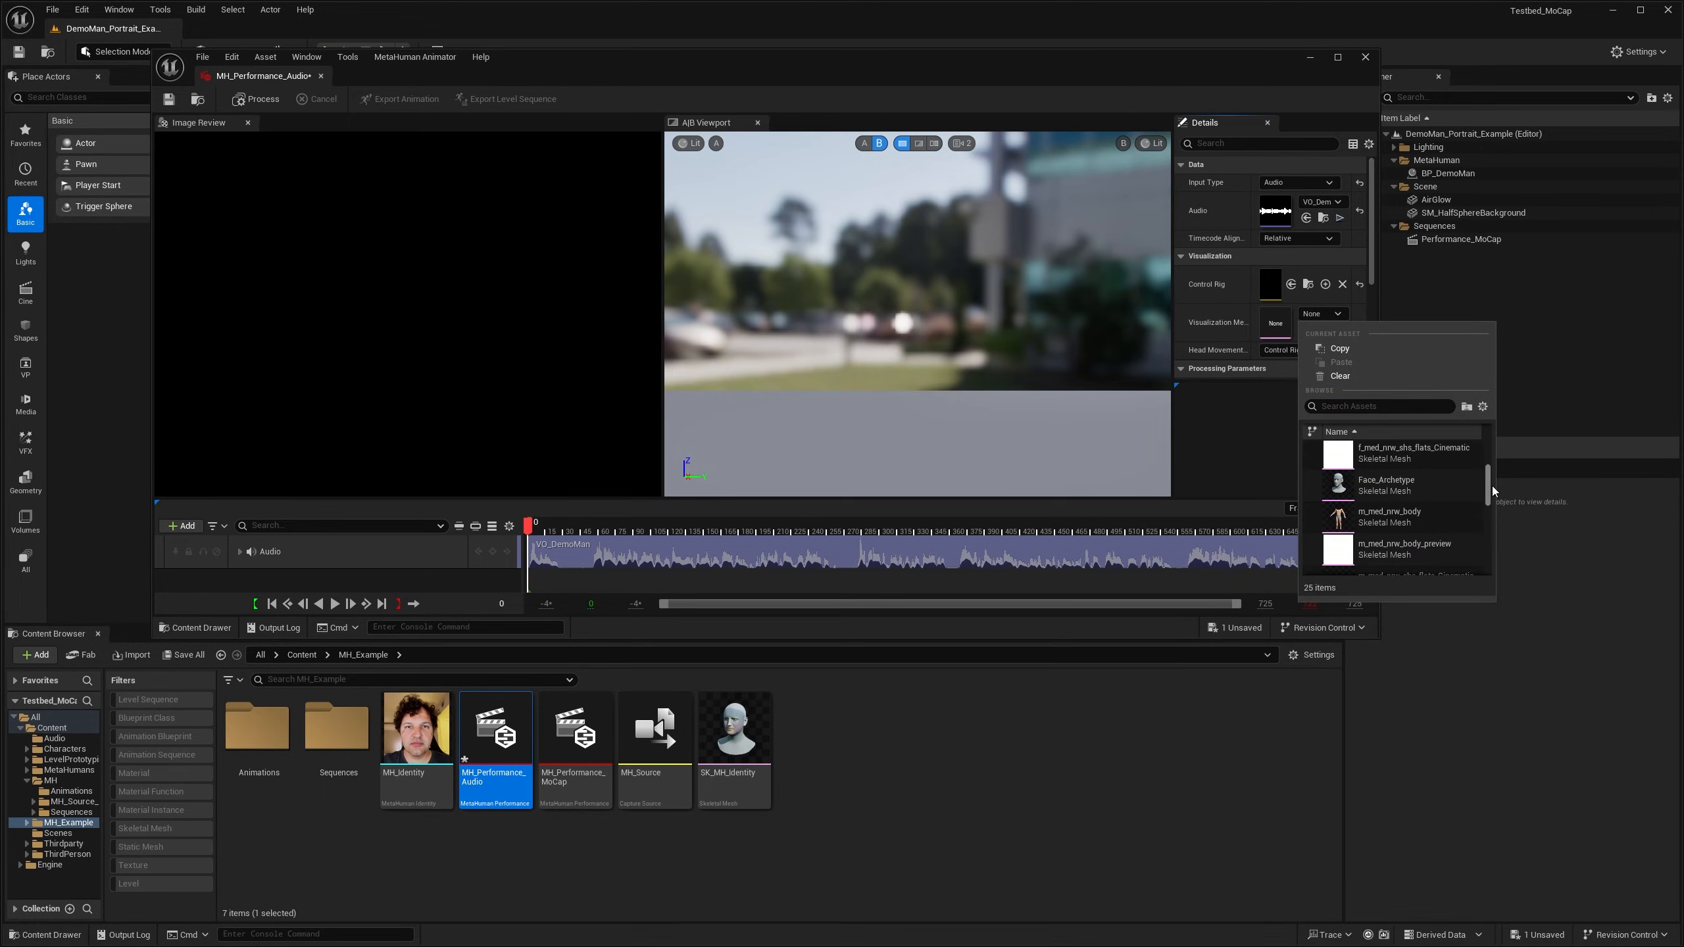
pyautogui.scroll(-5, 1491, 485)
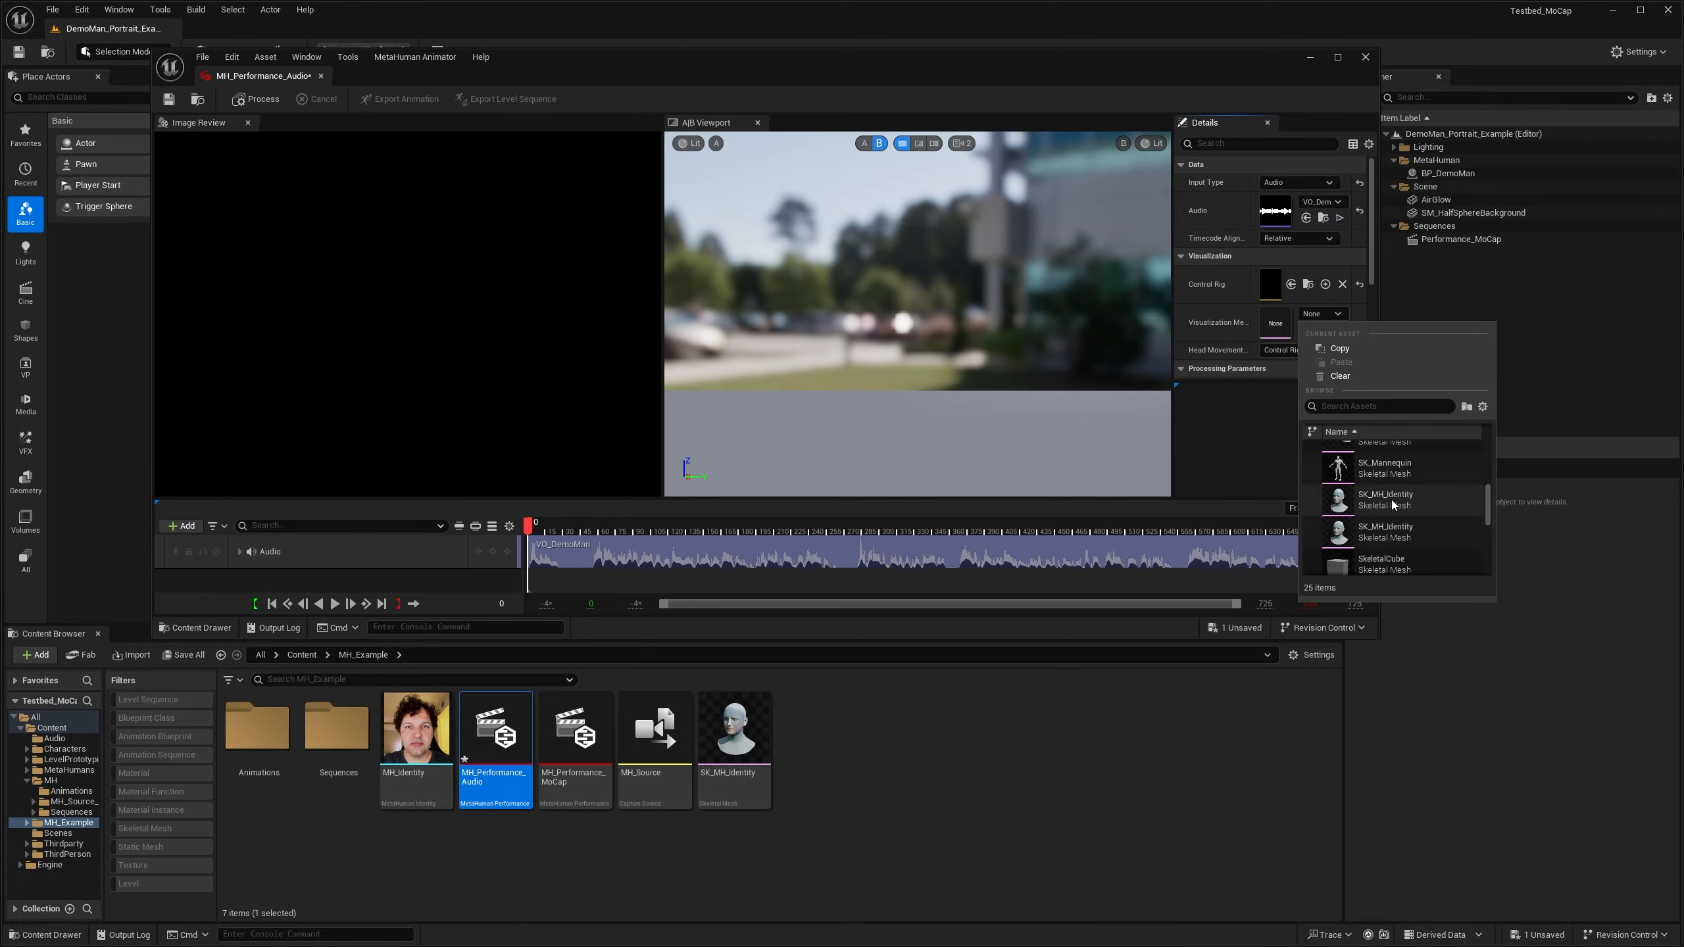
pyautogui.click(1392, 502)
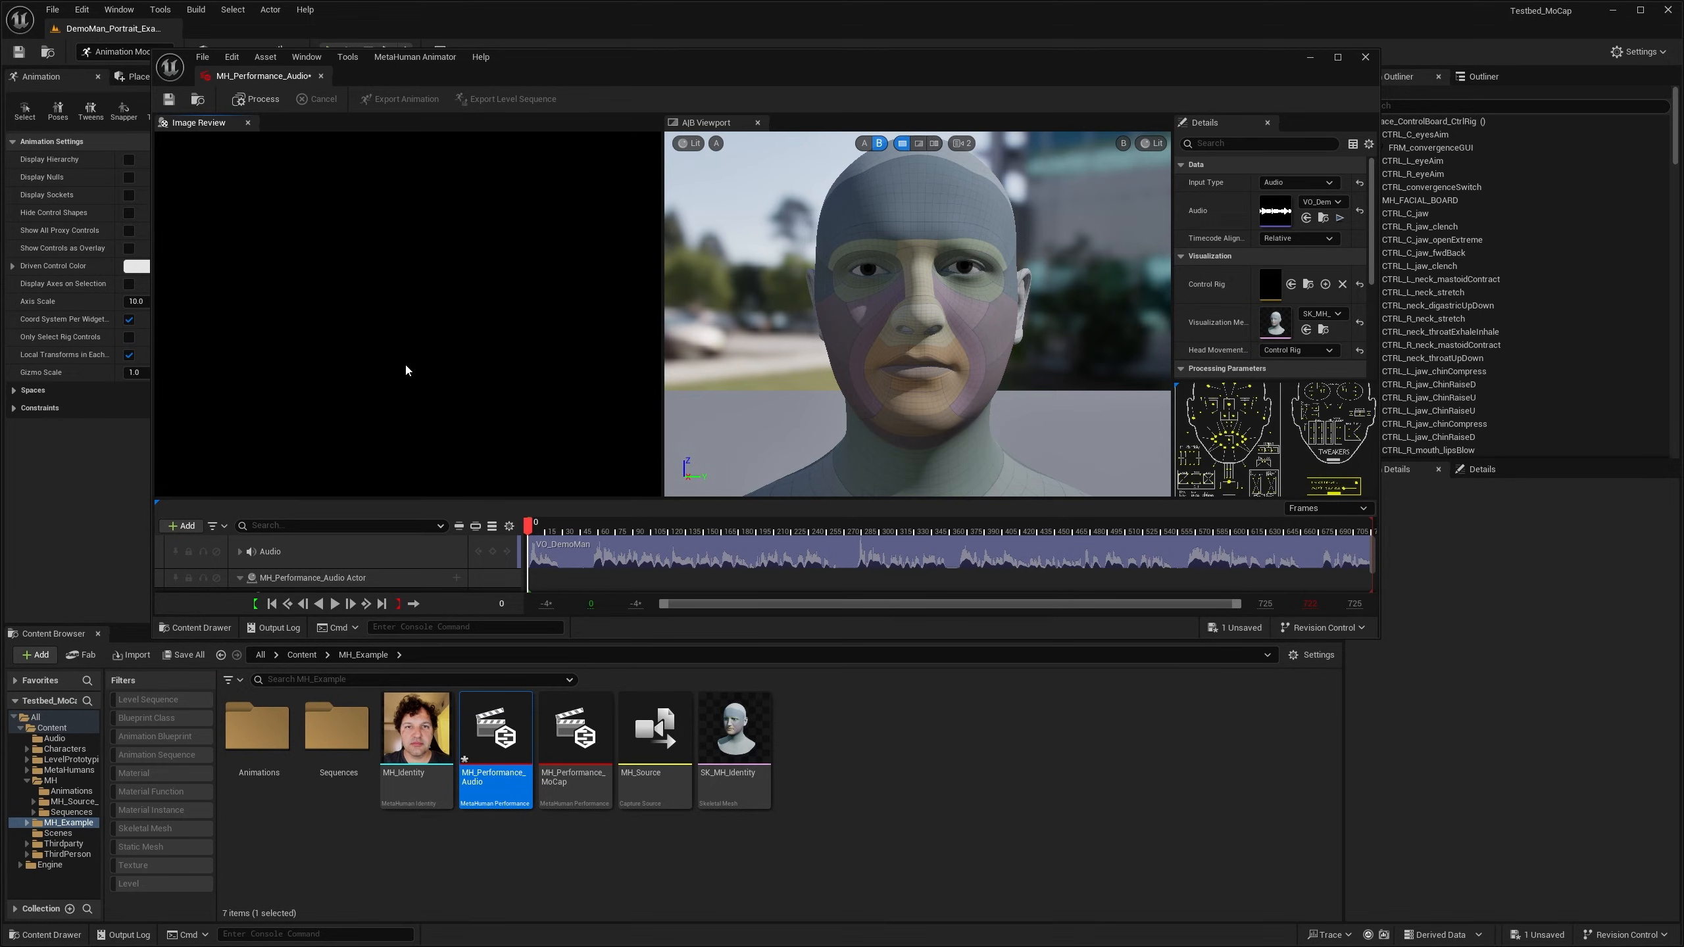
# Step: Start processing the audio performance, cancel the processing partway, and close the performance editor
pyautogui.click(259, 99)
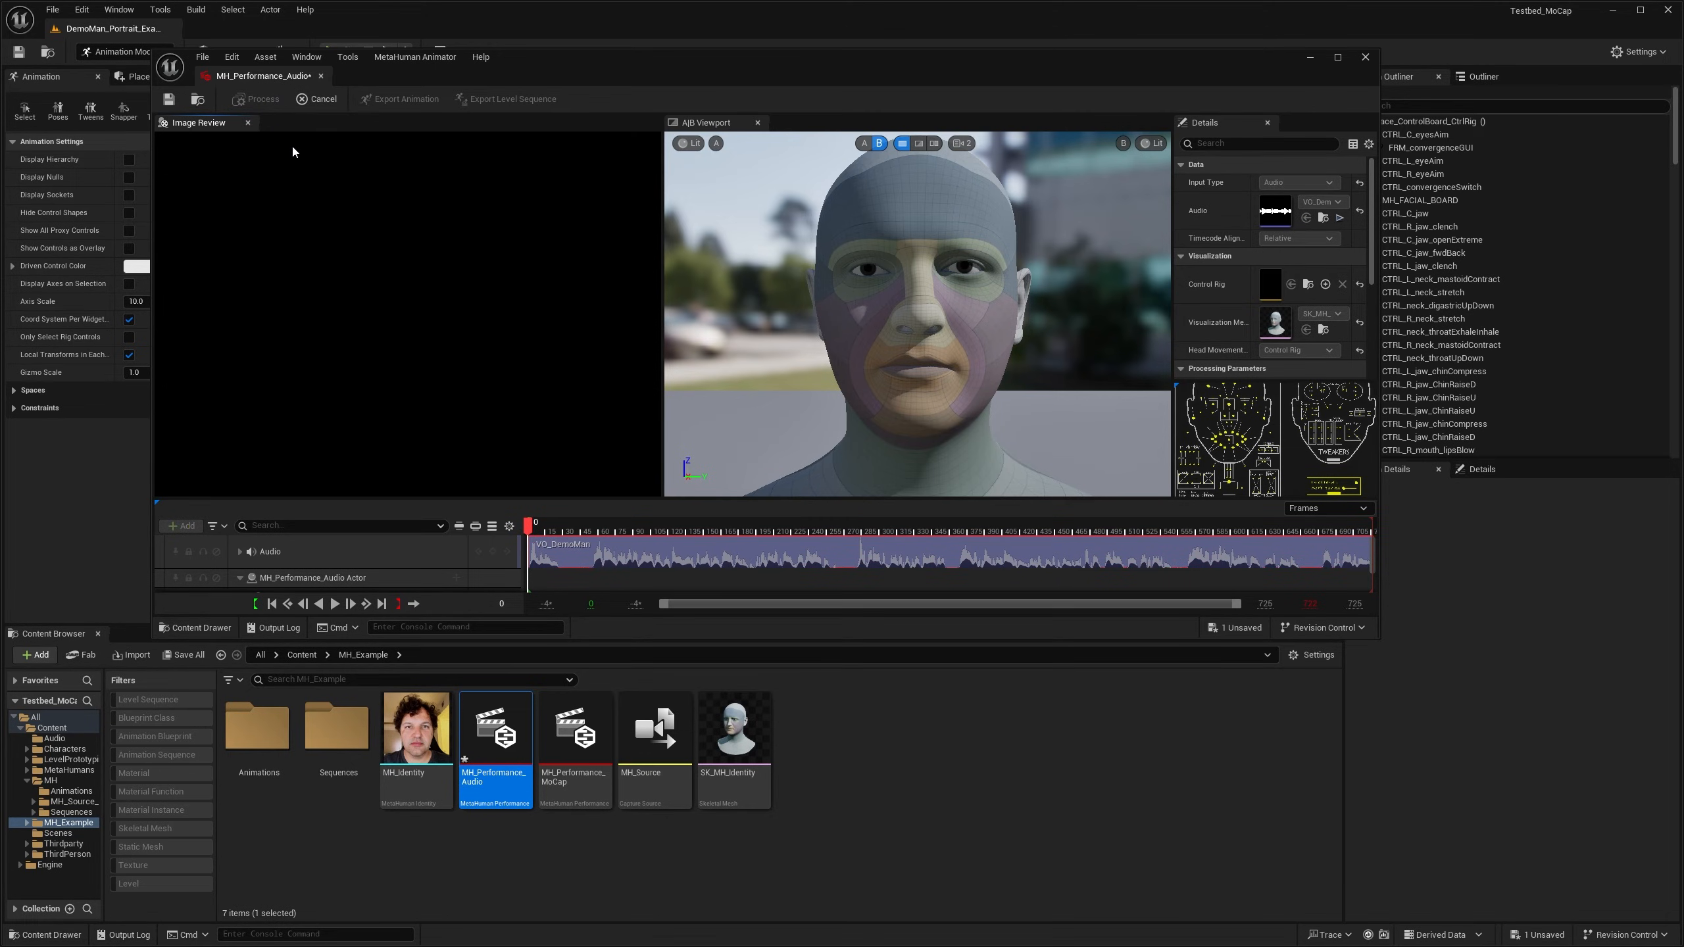
pyautogui.click(318, 99)
pyautogui.click(851, 488)
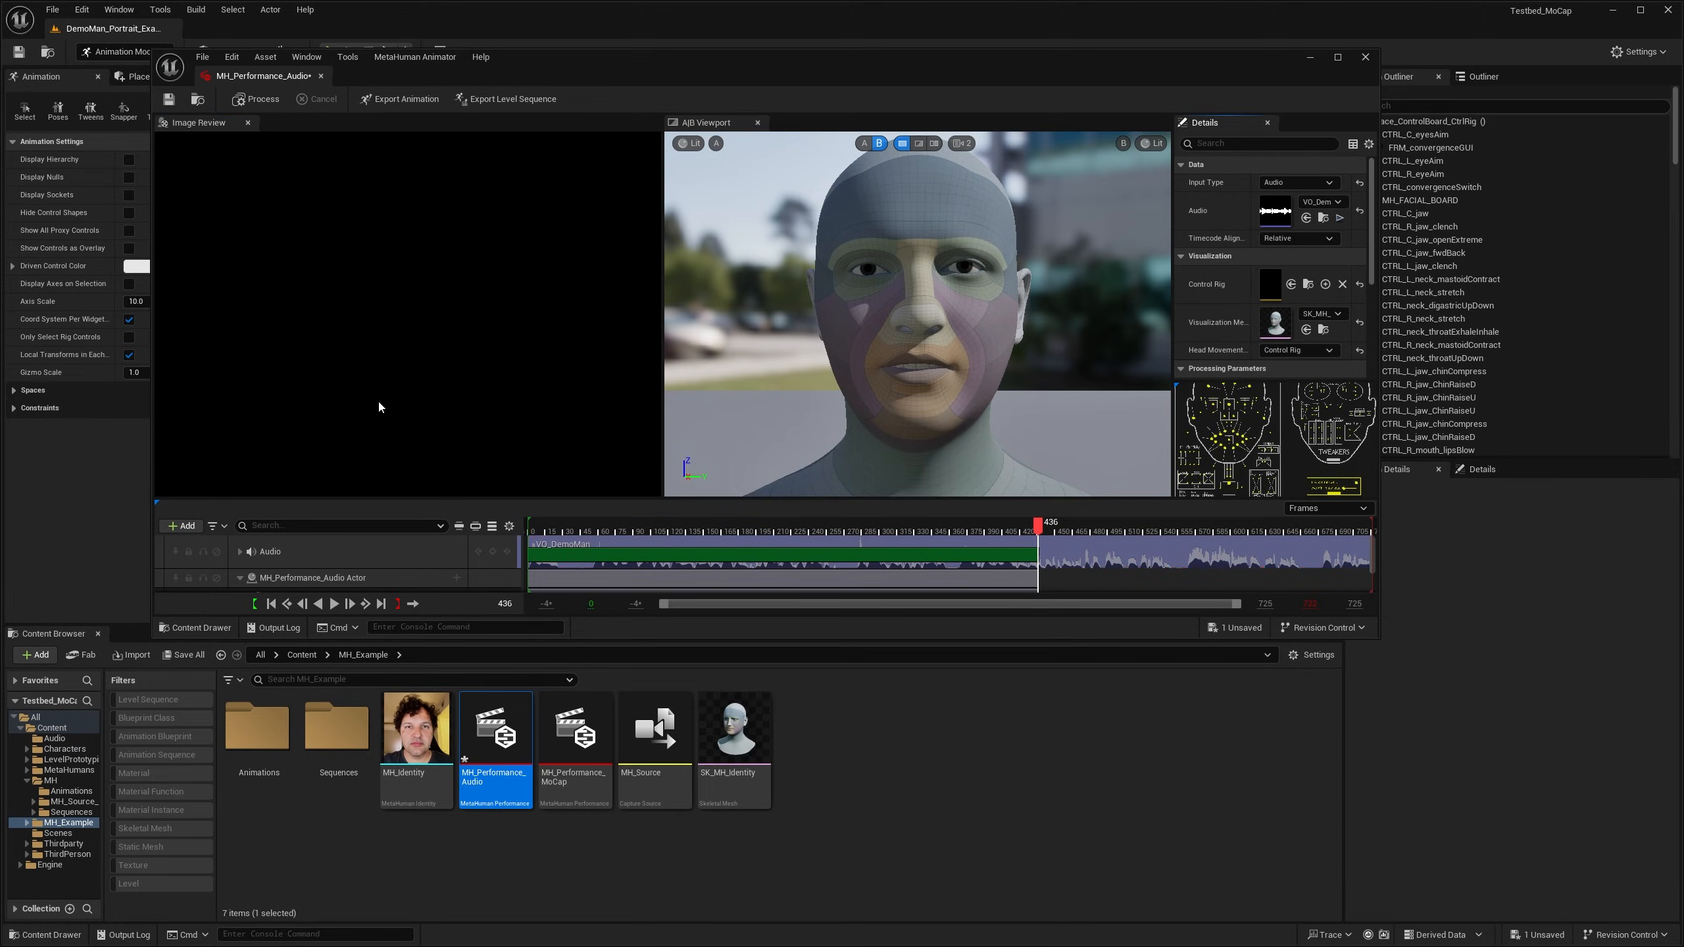
pyautogui.click(1365, 57)
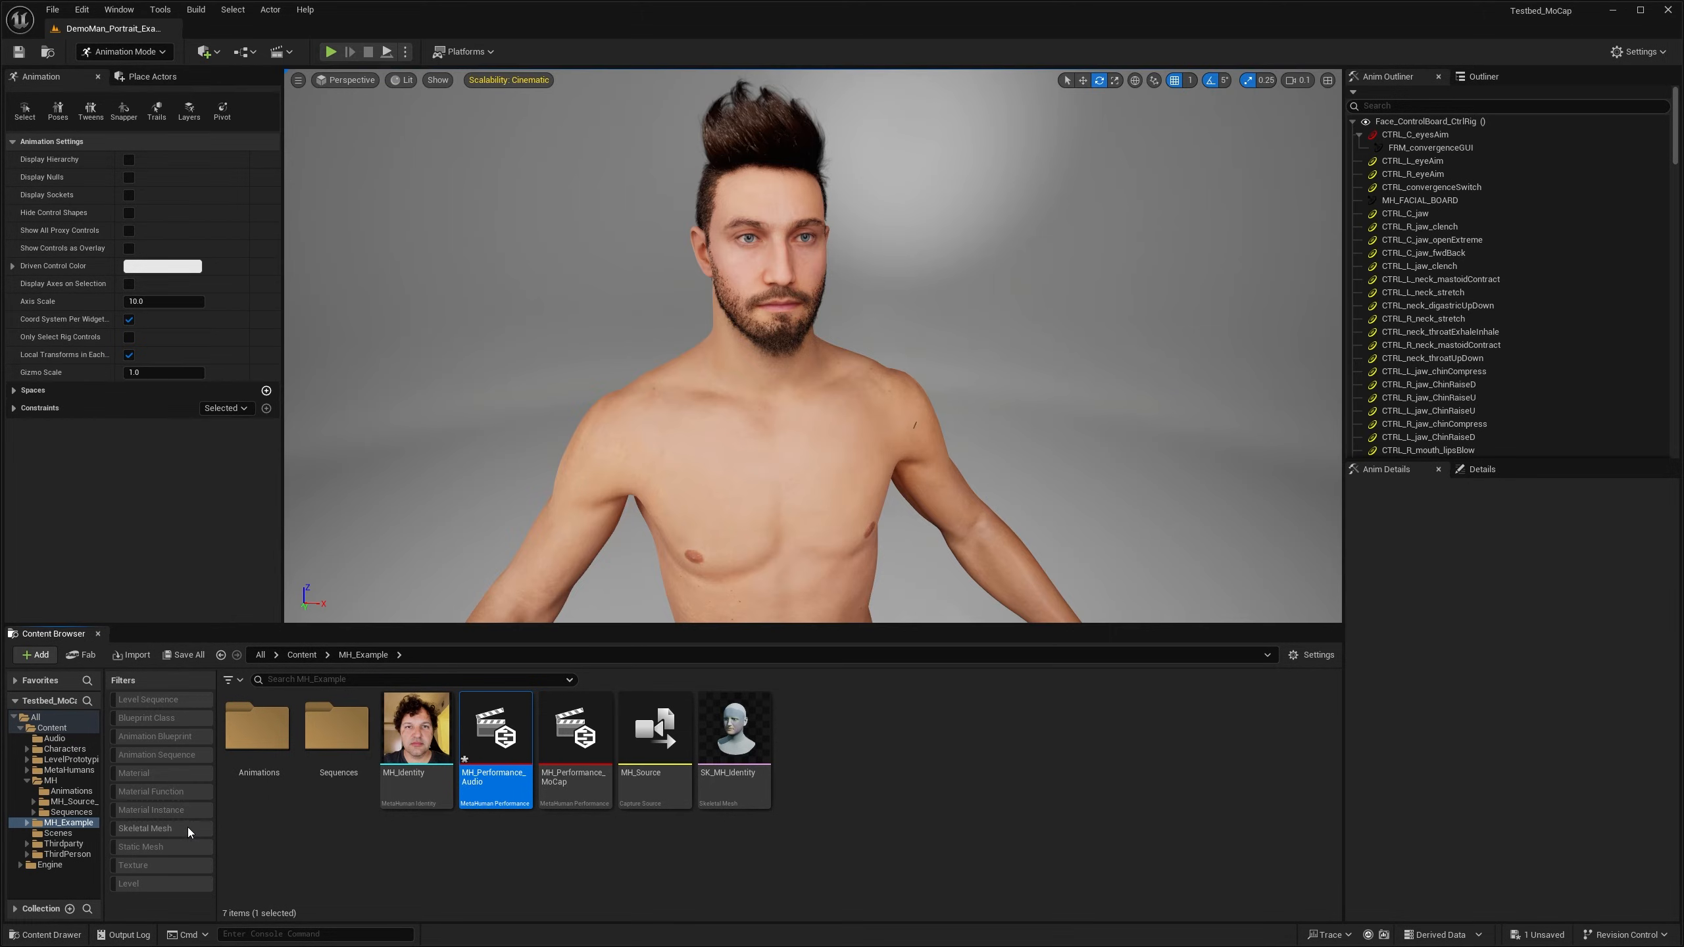
# Step: Open the MH_Performance_Audio_DemoMan performance from the MH folder
pyautogui.click(51, 781)
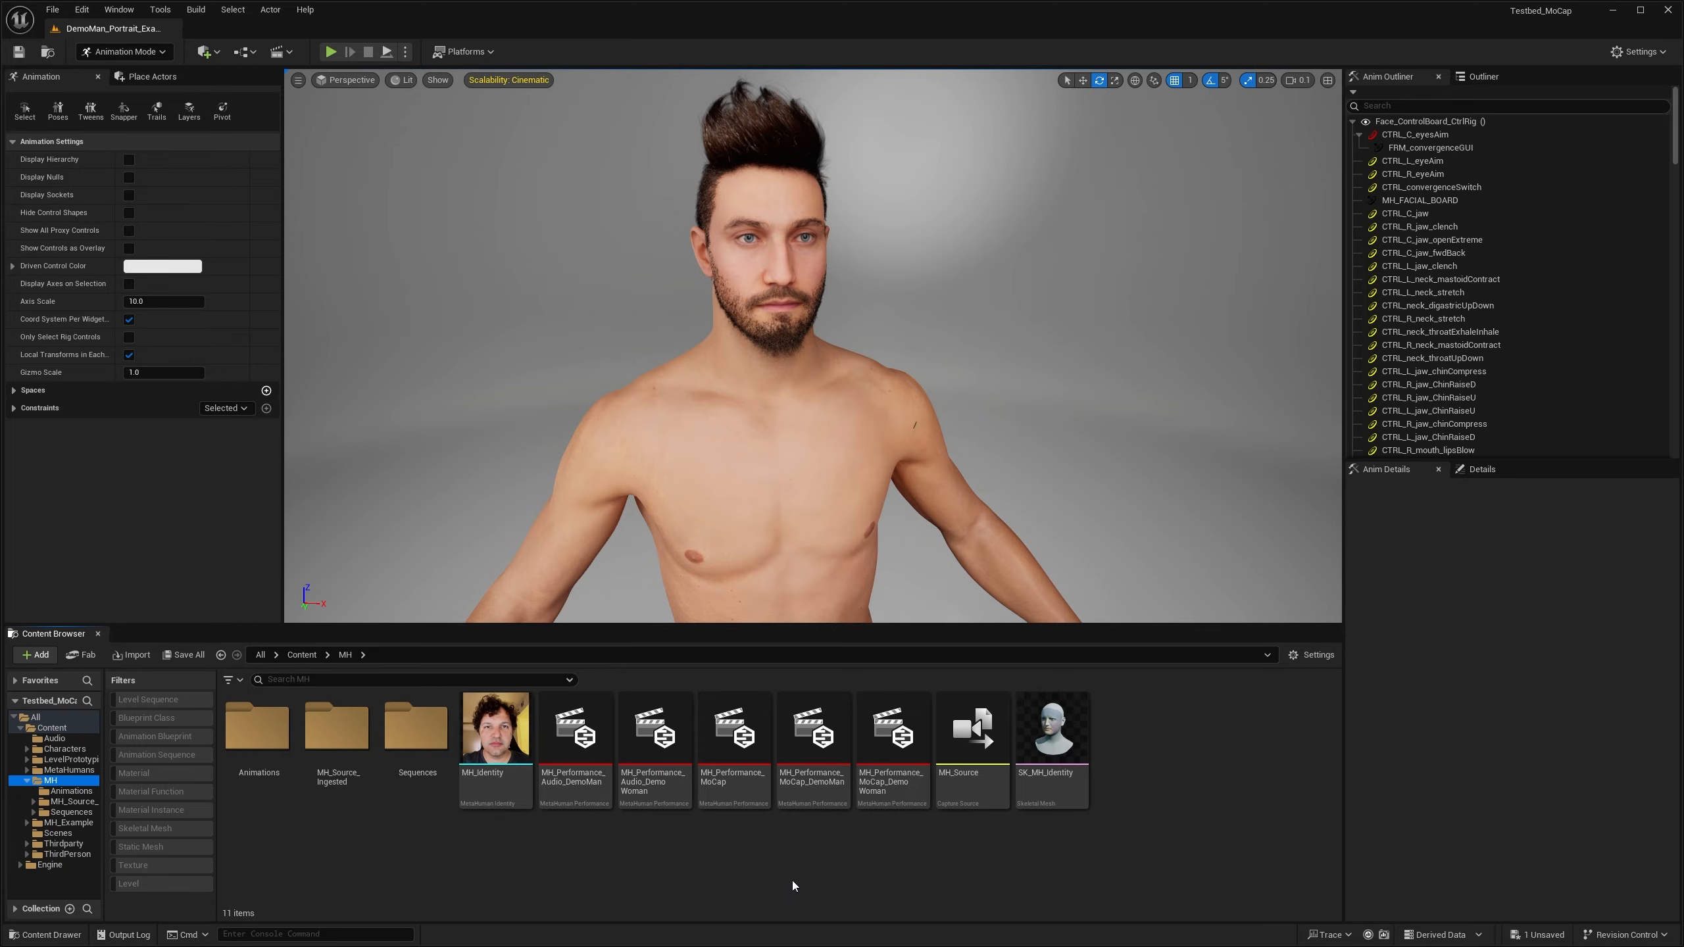
pyautogui.click(579, 799)
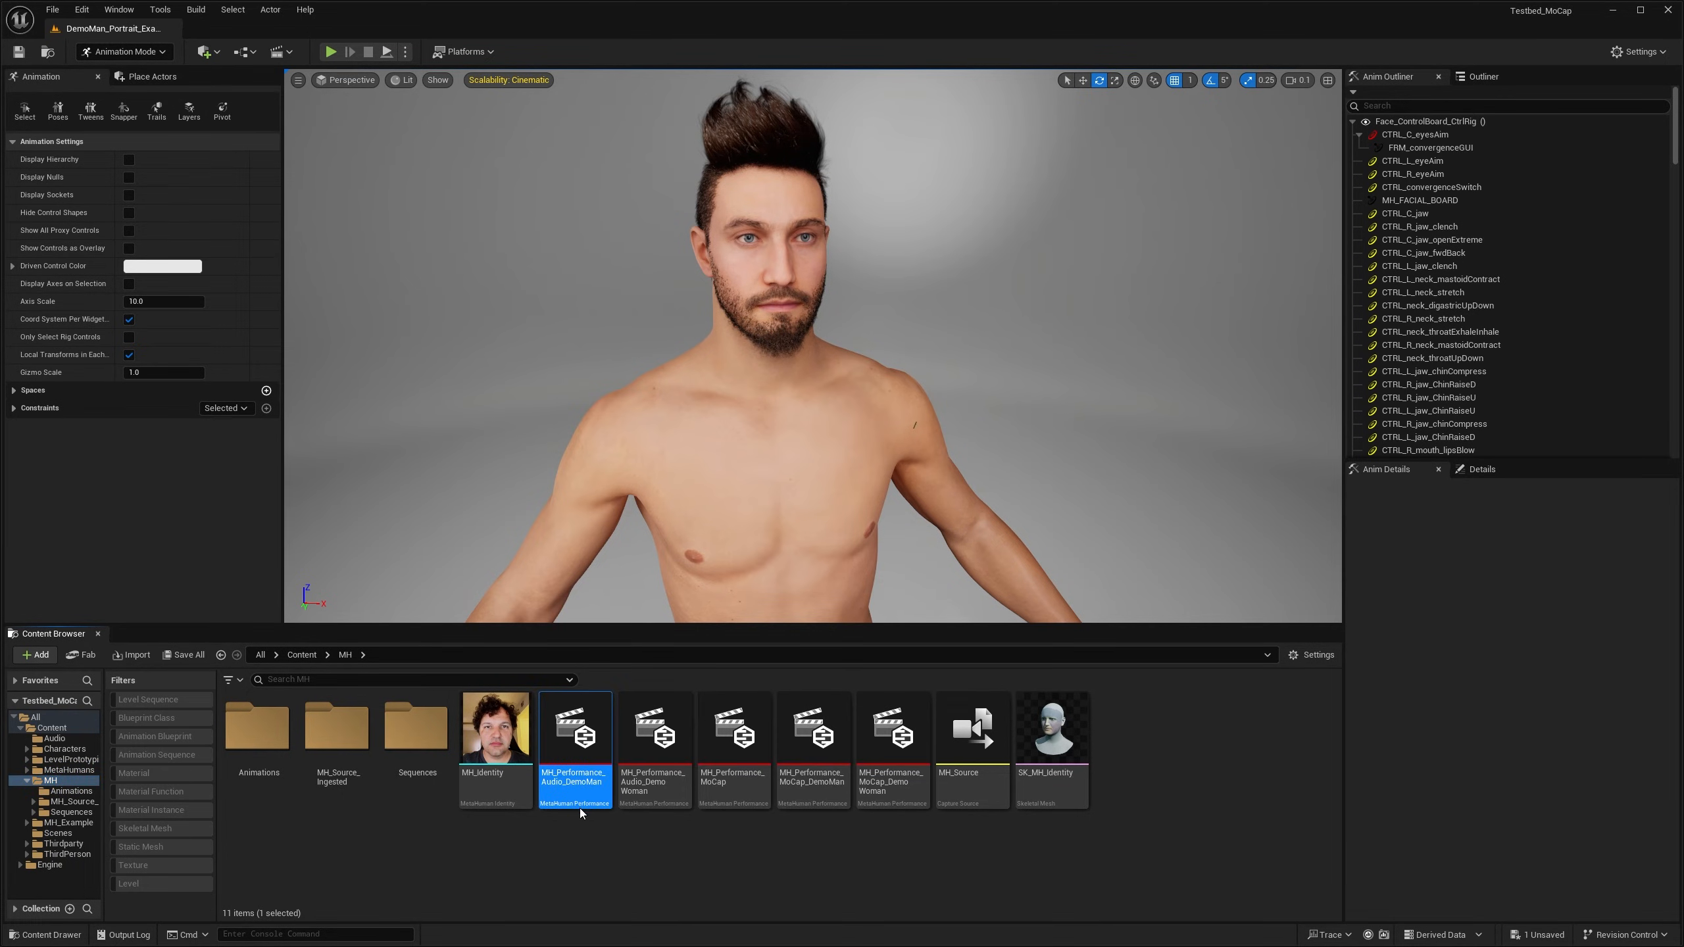
pyautogui.doubleClick(580, 814)
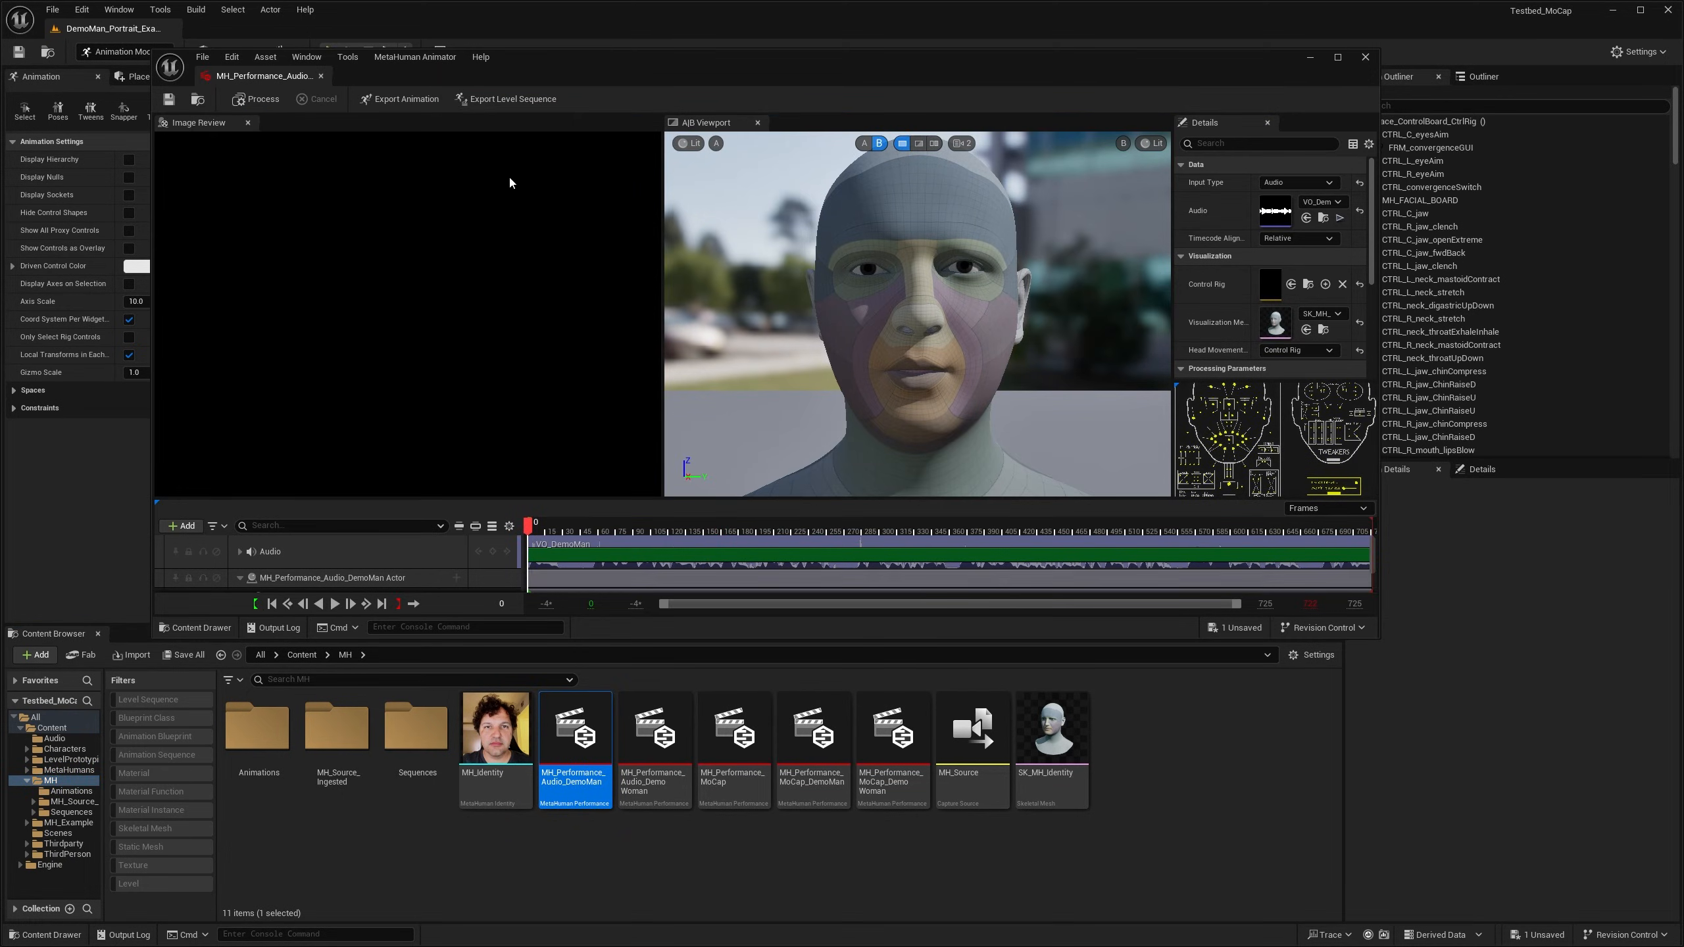
# Step: Start an animation export from the performance, naming it Voice_DemoMan and saving it in MH_Example/Animations
pyautogui.click(400, 99)
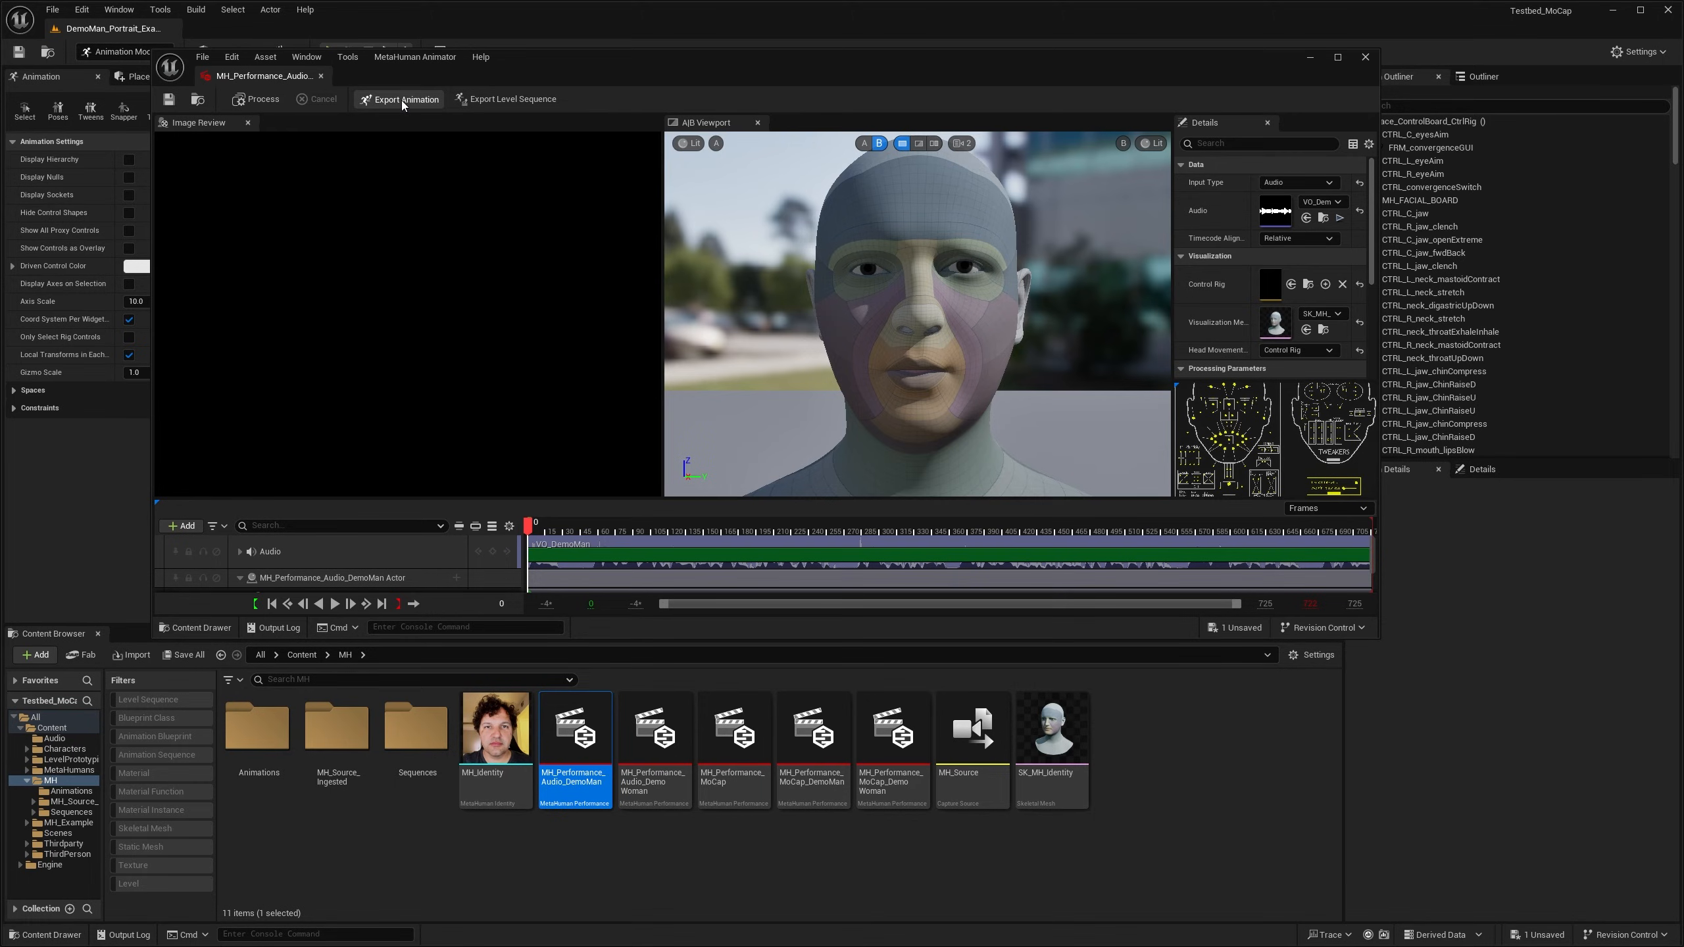
pyautogui.click(523, 384)
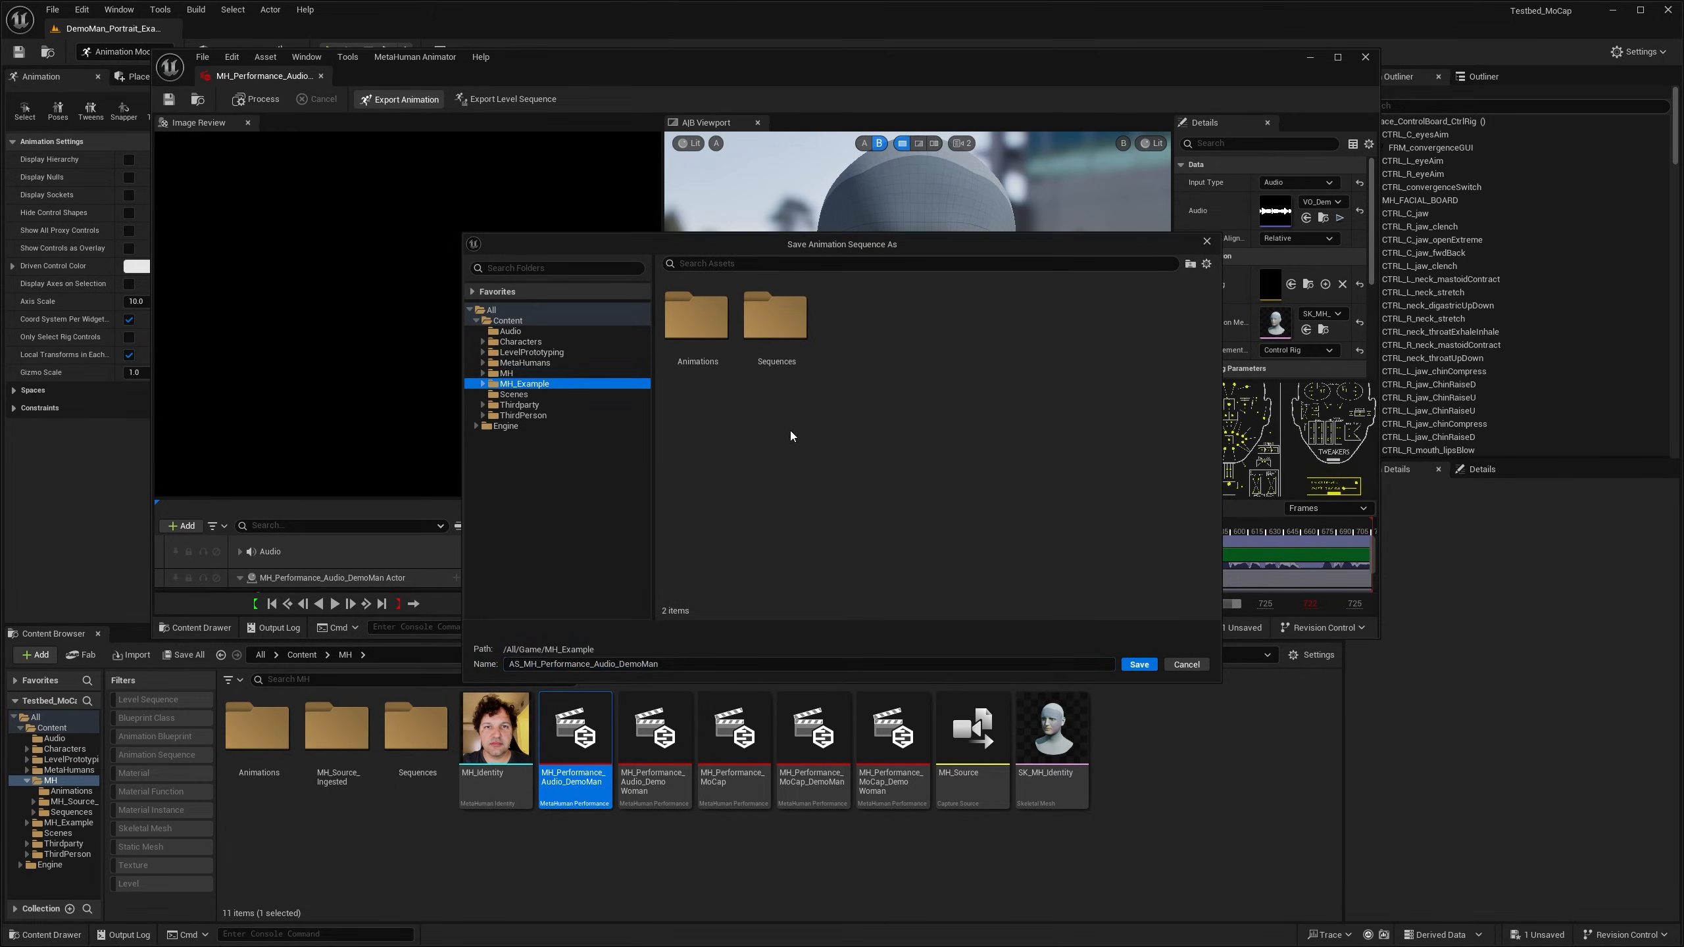
pyautogui.doubleClick(696, 315)
pyautogui.click(689, 663)
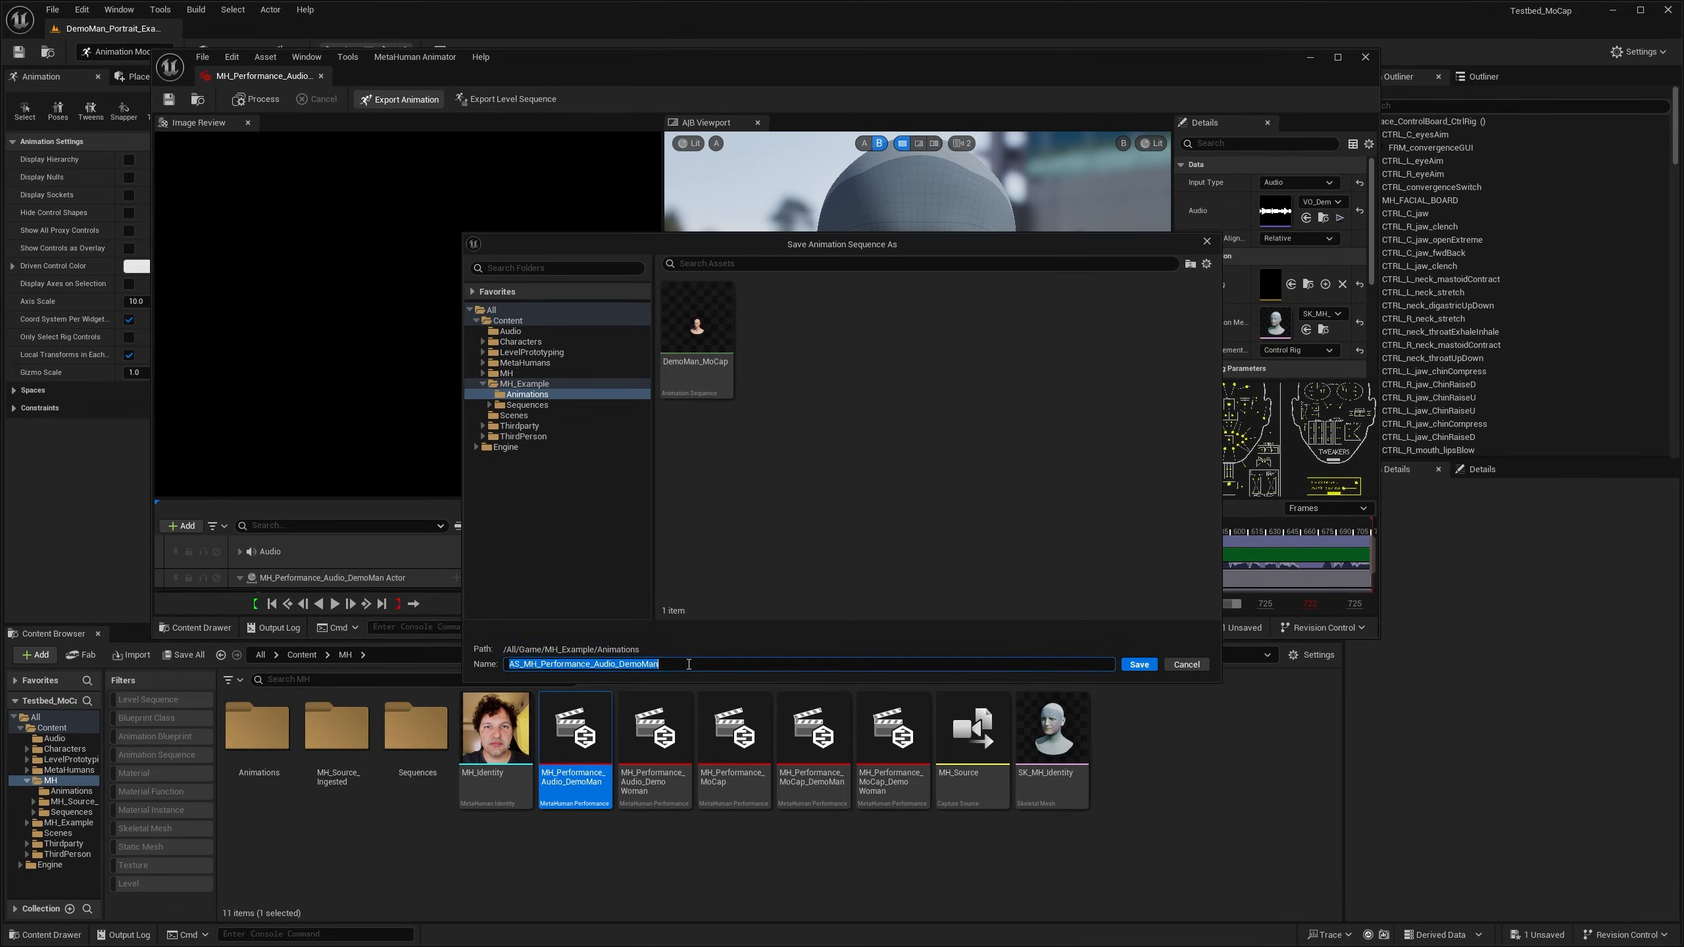
pyautogui.write('Voic')
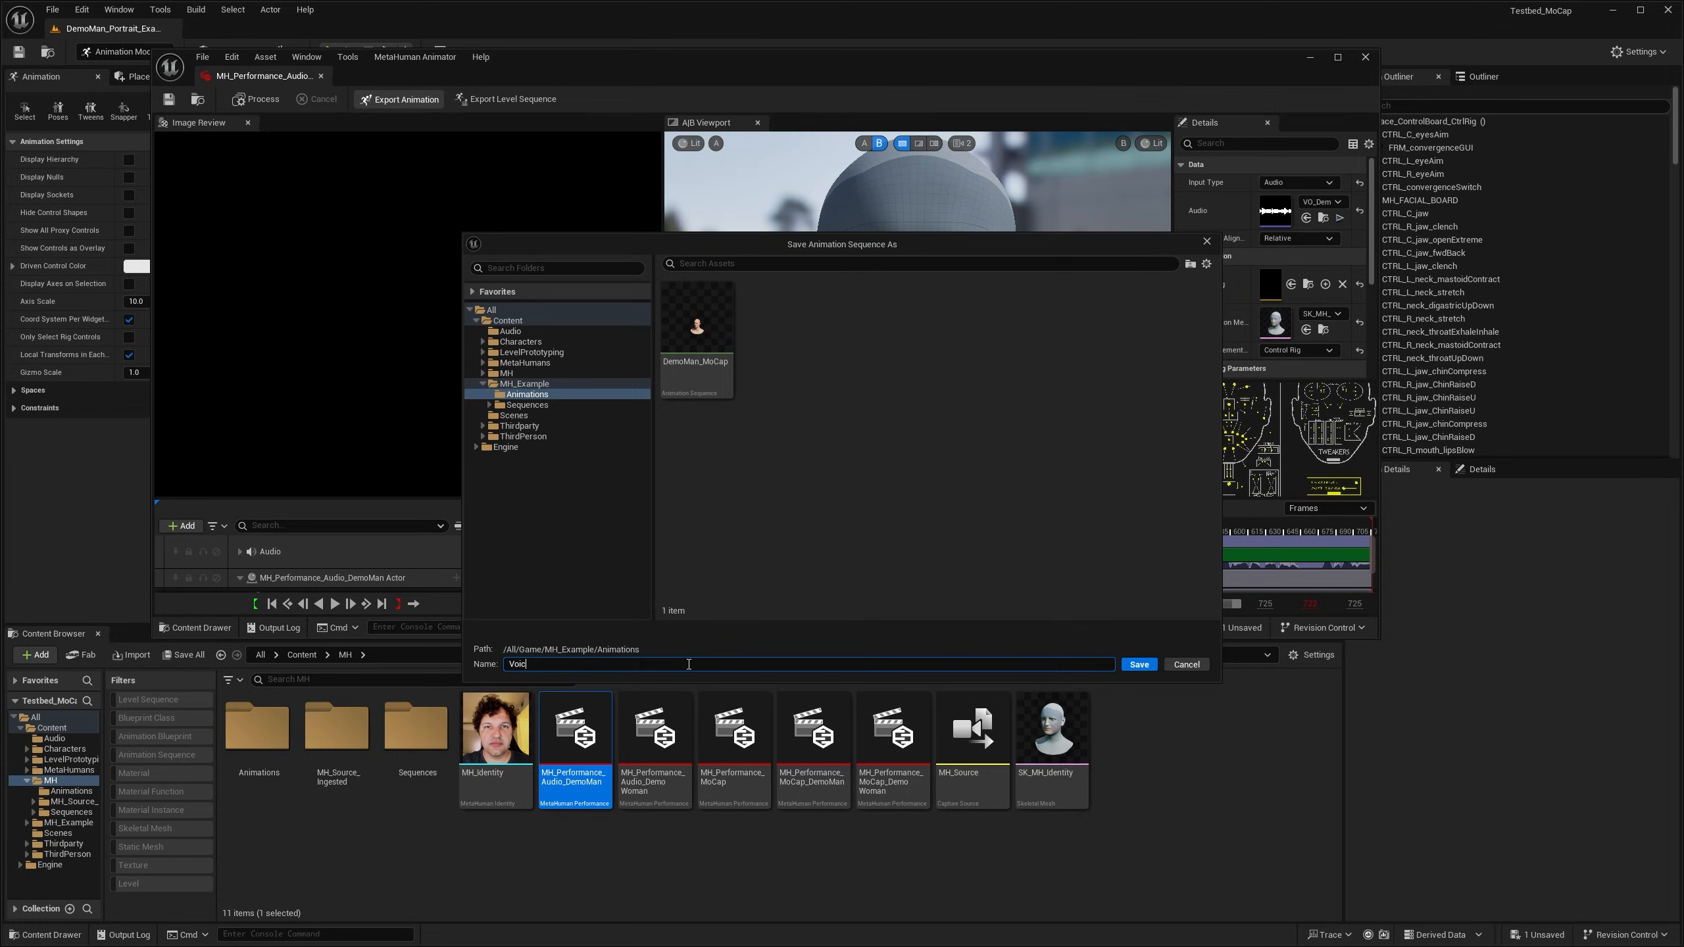
pyautogui.write('e_DemoMan')
pyautogui.click(1142, 665)
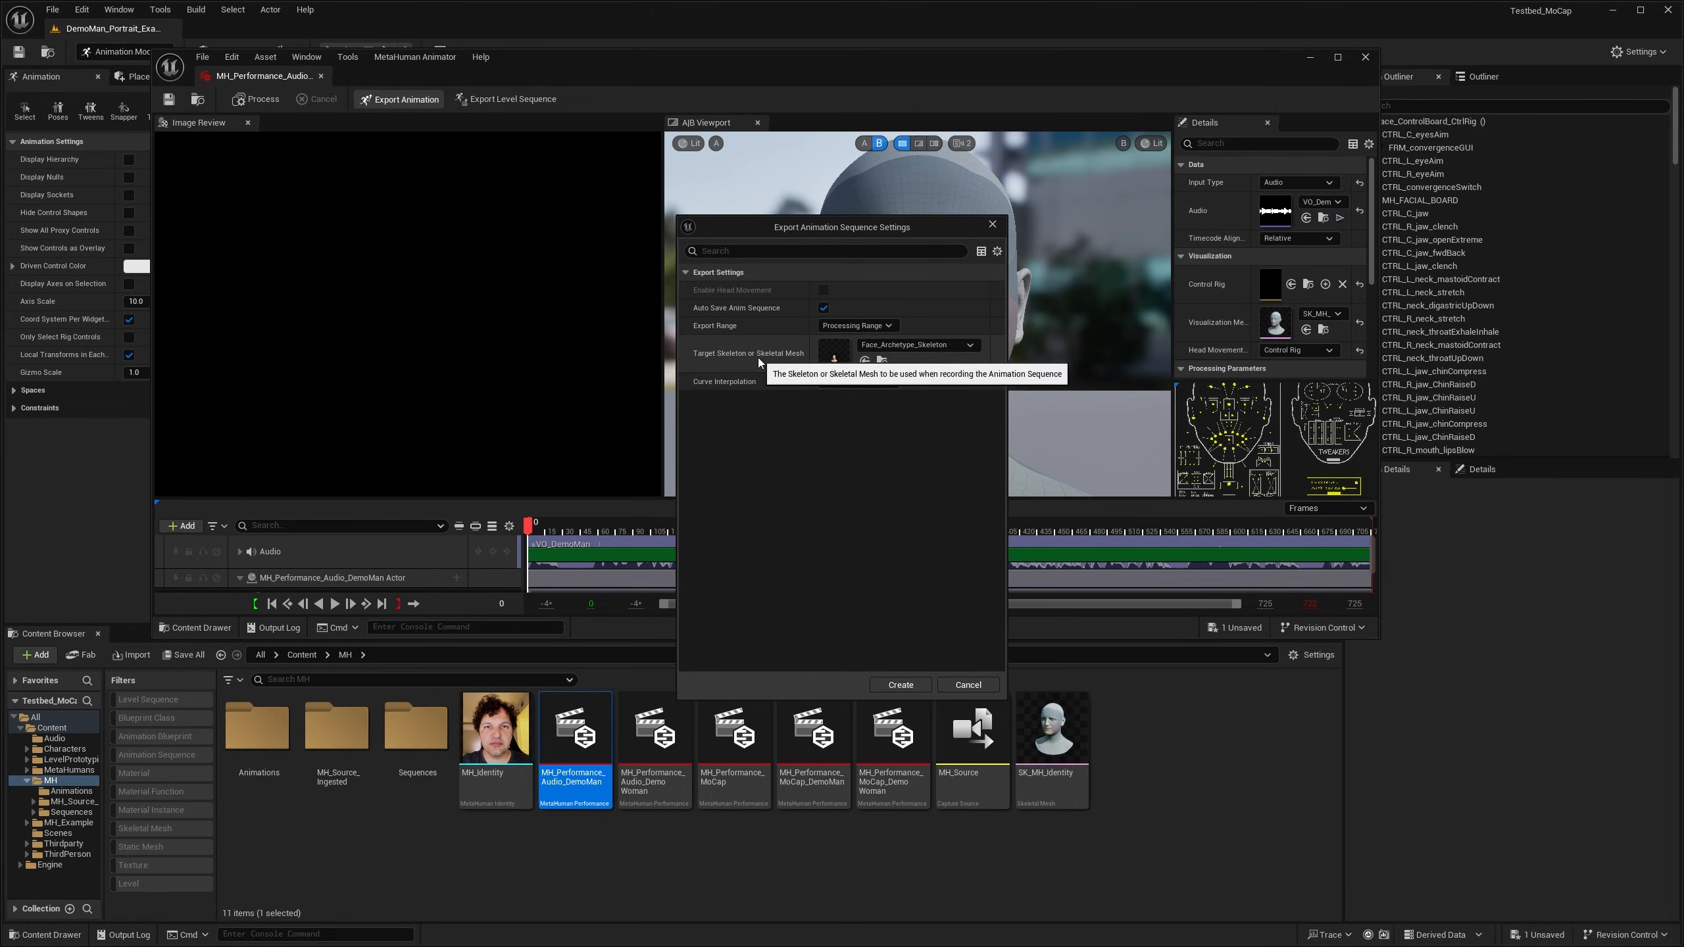
# Step: Choose Face_Archetype_Skeleton as the export's target skeleton and create the animation sequence
pyautogui.click(931, 345)
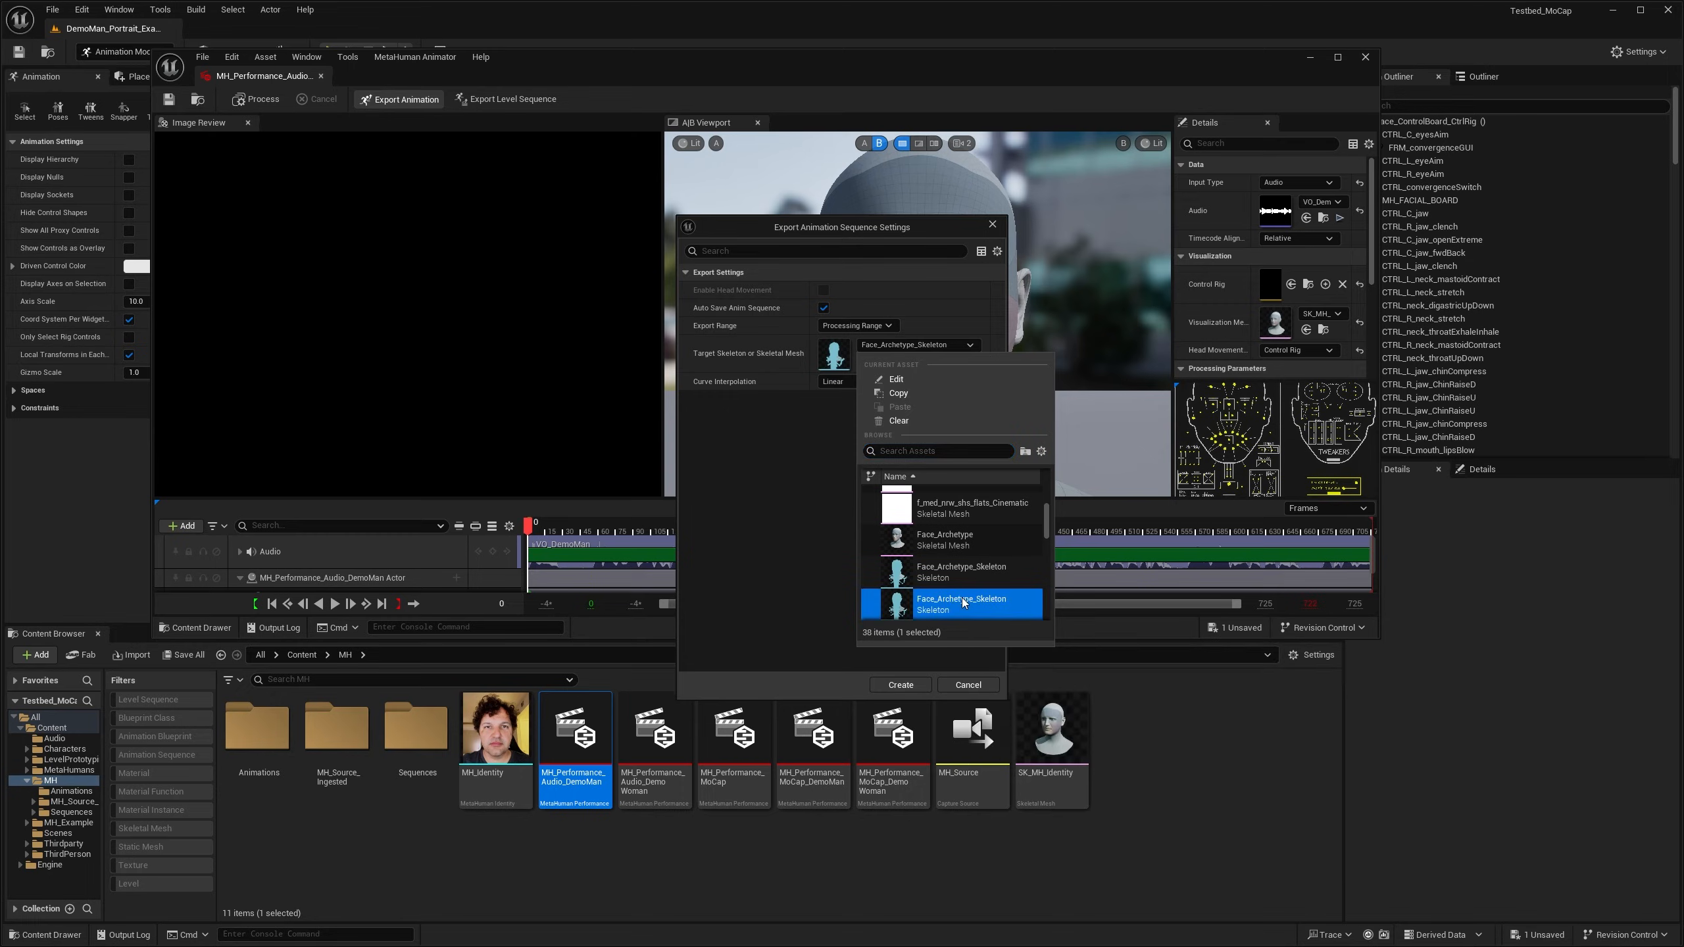
pyautogui.click(805, 617)
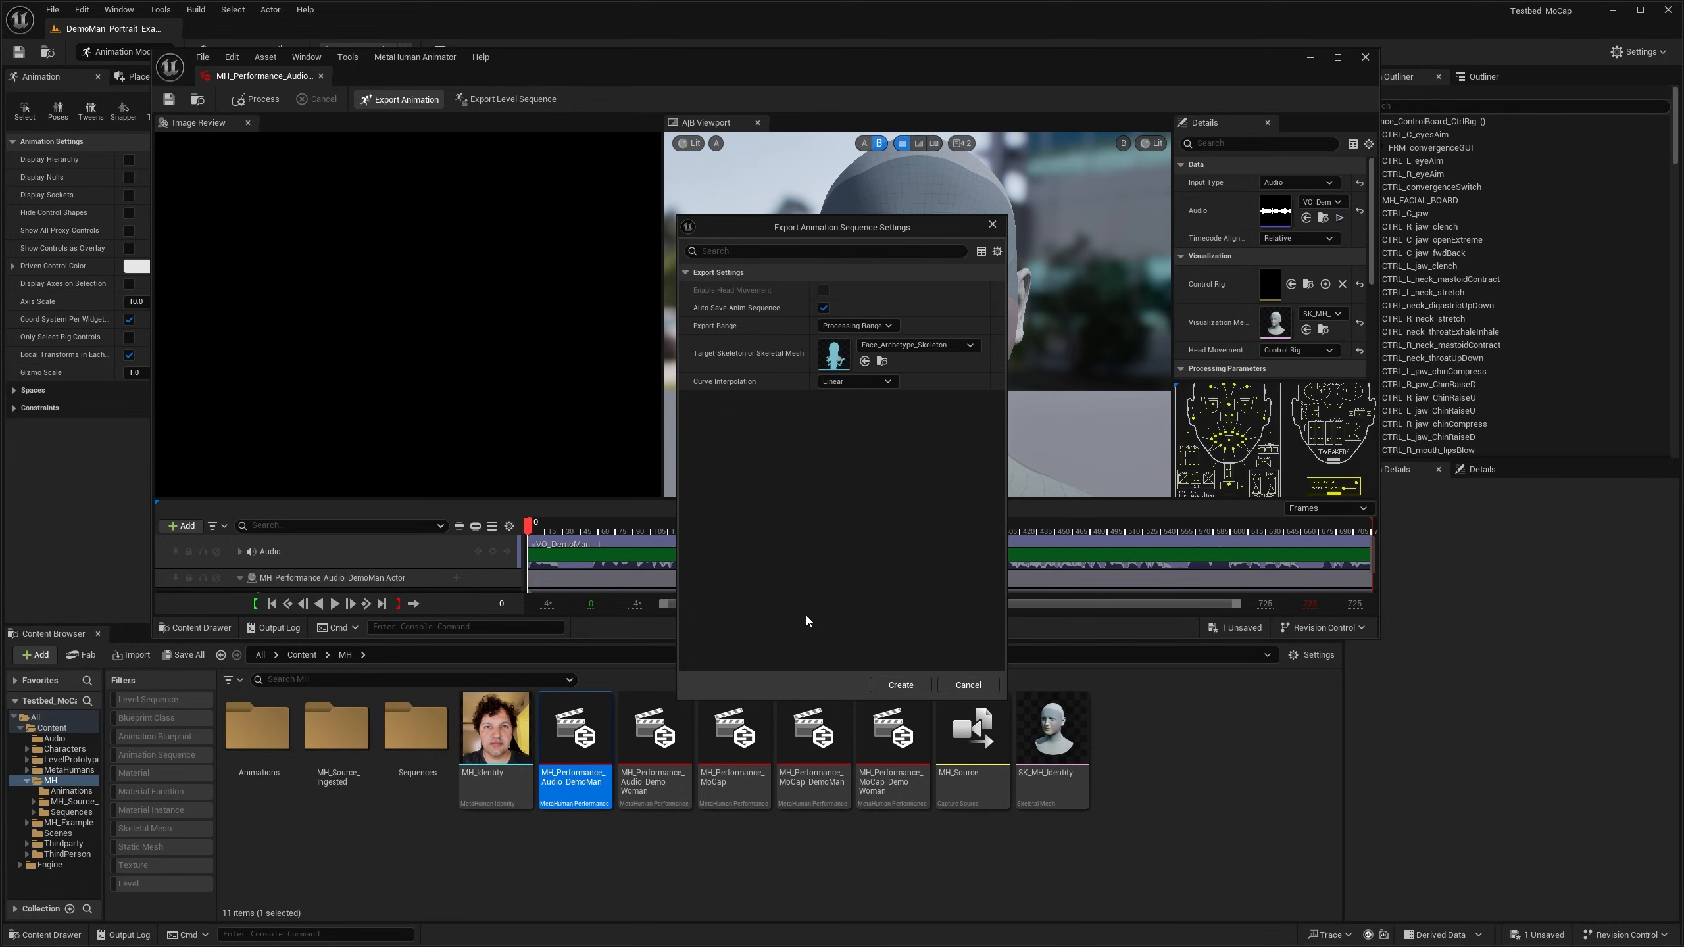
pyautogui.click(913, 685)
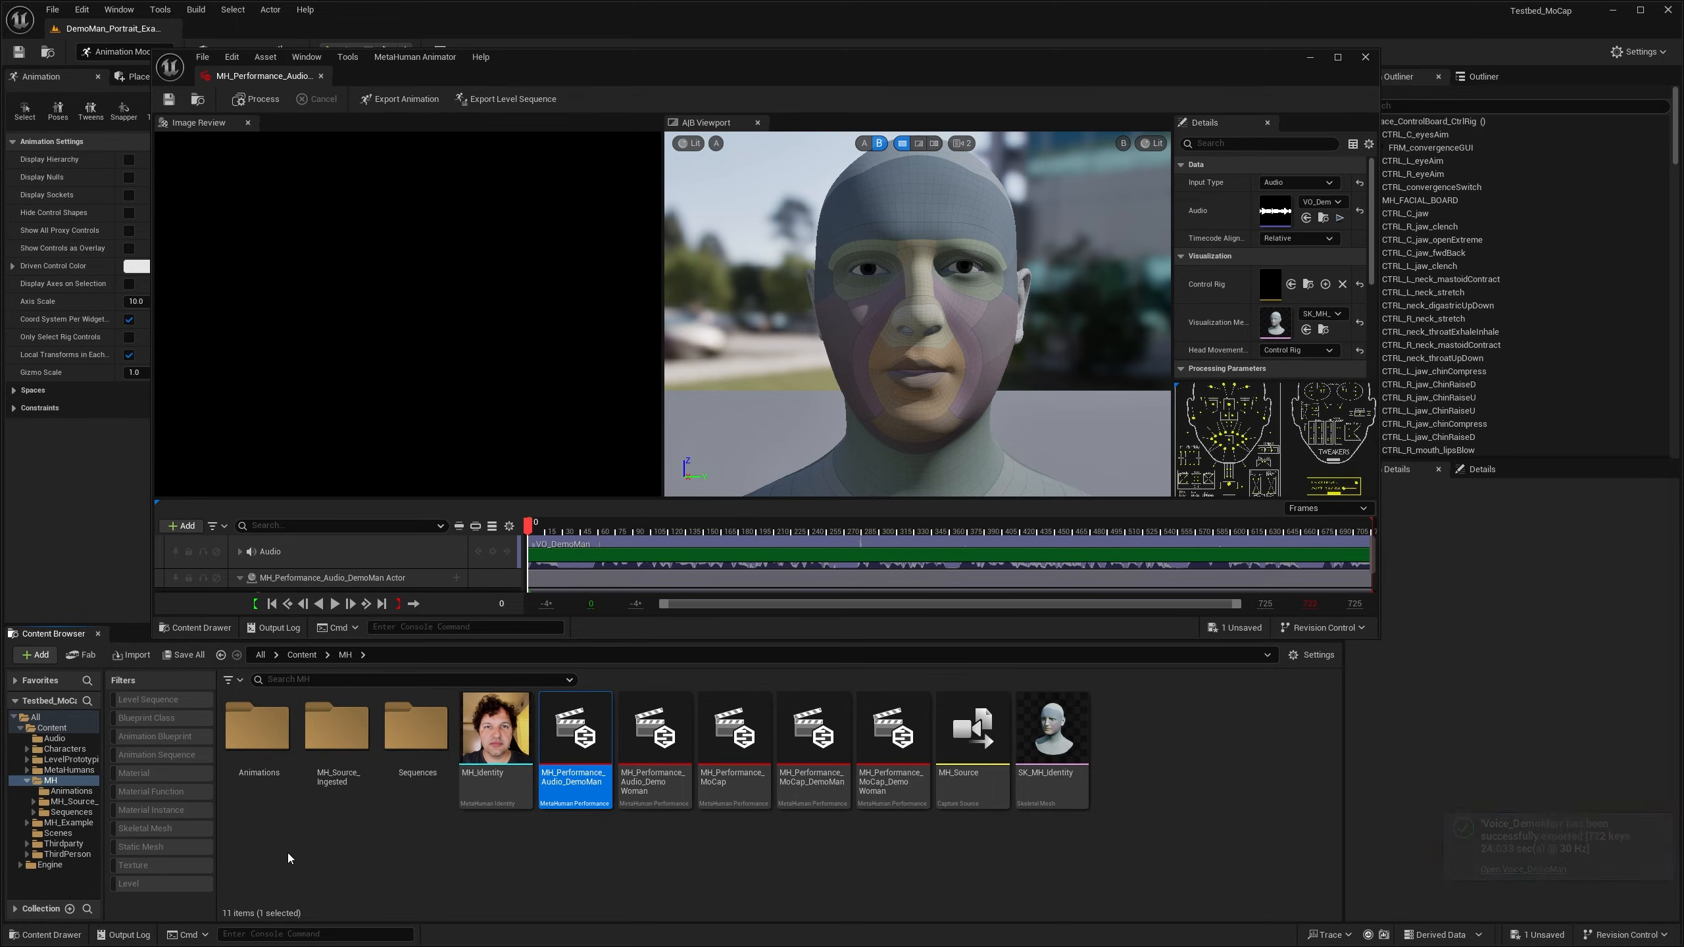
# Step: Open Voice_DemoMan from MH_Example/Animations, review its playback close up on the face, and close the editor
pyautogui.click(68, 822)
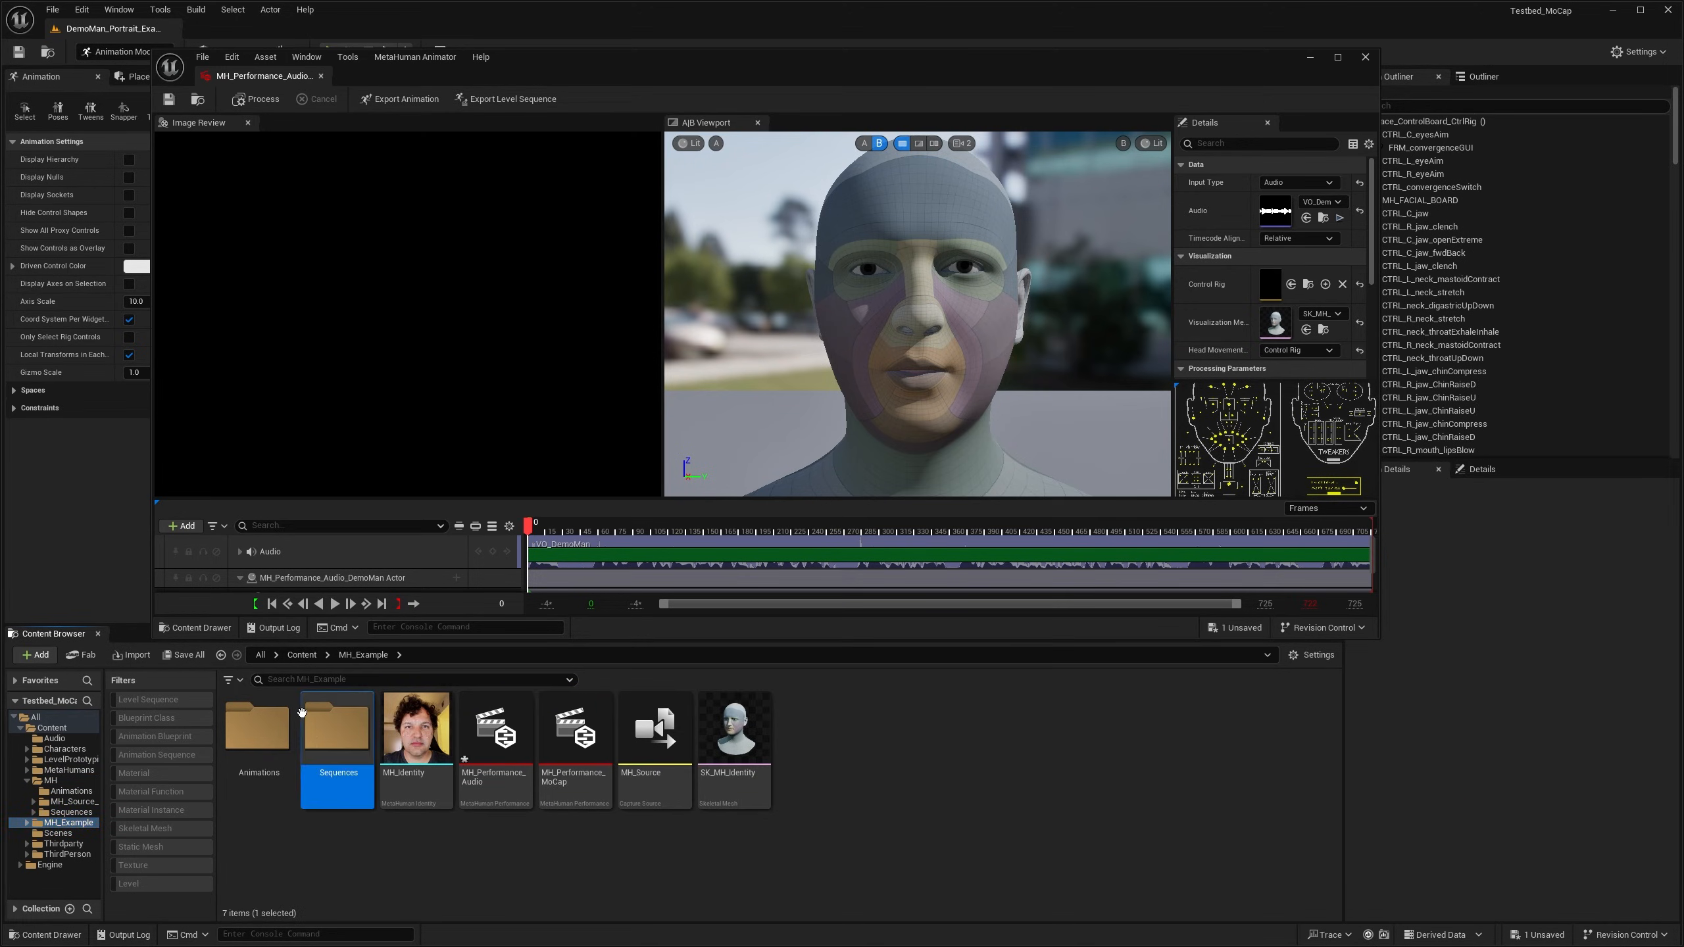
pyautogui.doubleClick(257, 727)
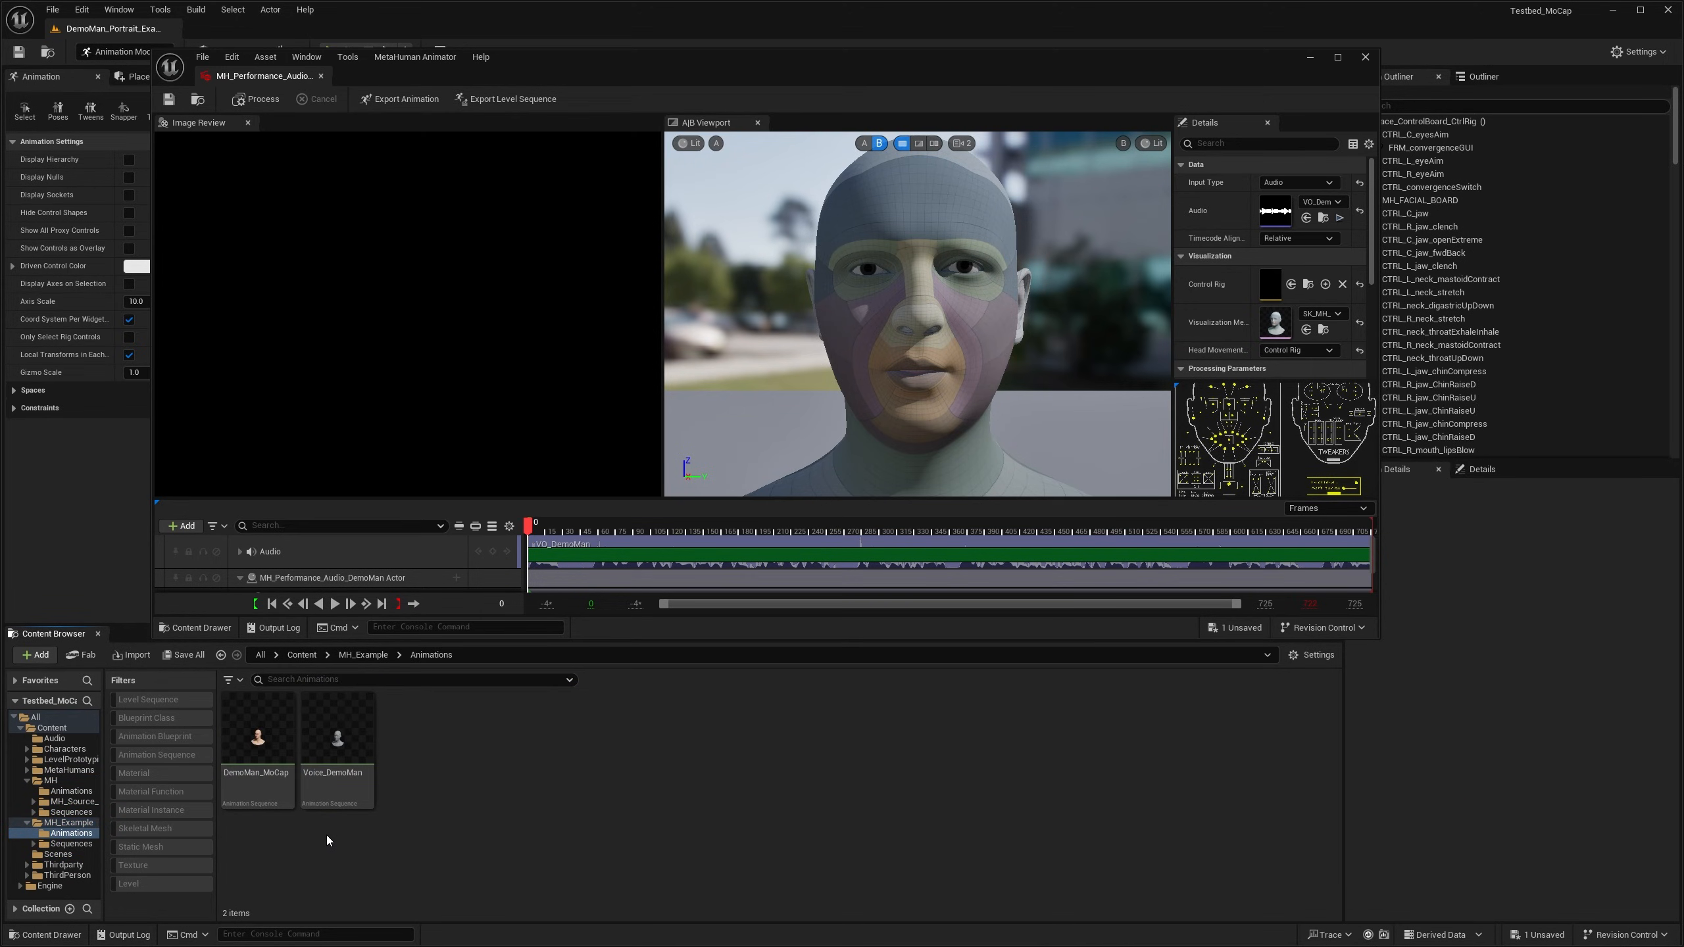
pyautogui.moveTo(346, 753)
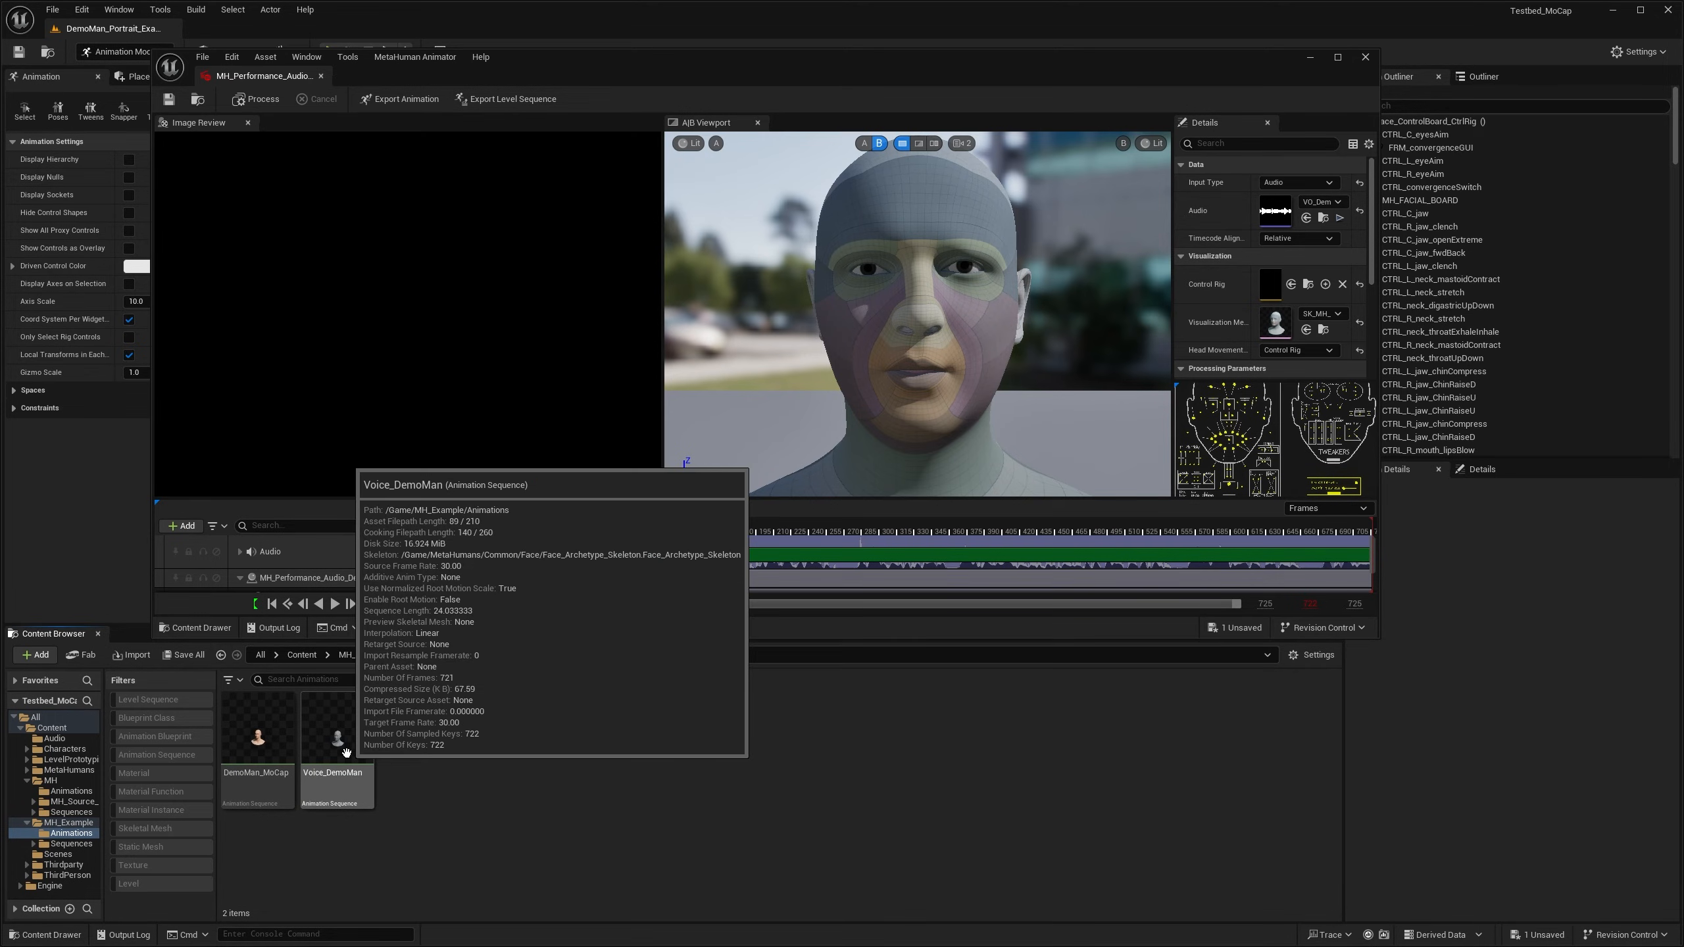
pyautogui.doubleClick(346, 752)
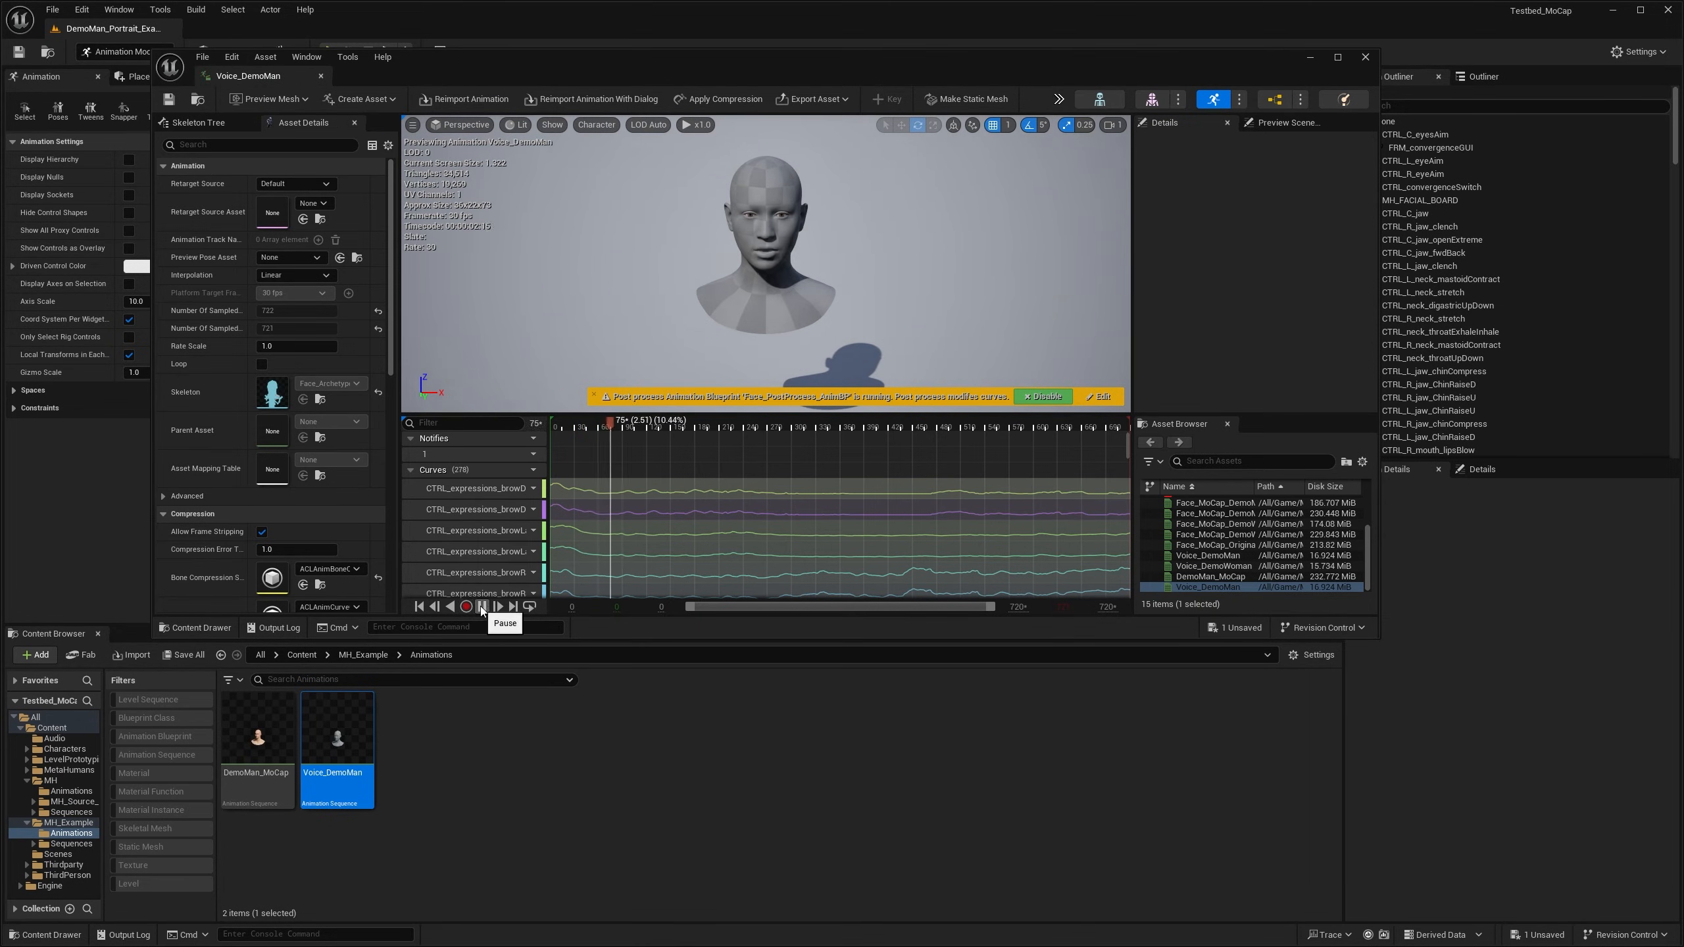
pyautogui.moveTo(765, 265)
pyautogui.mouseDown(button='right')
pyautogui.moveTo(766, 292)
pyautogui.moveTo(765, 239)
pyautogui.moveTo(766, 277)
pyautogui.mouseUp(button='right')
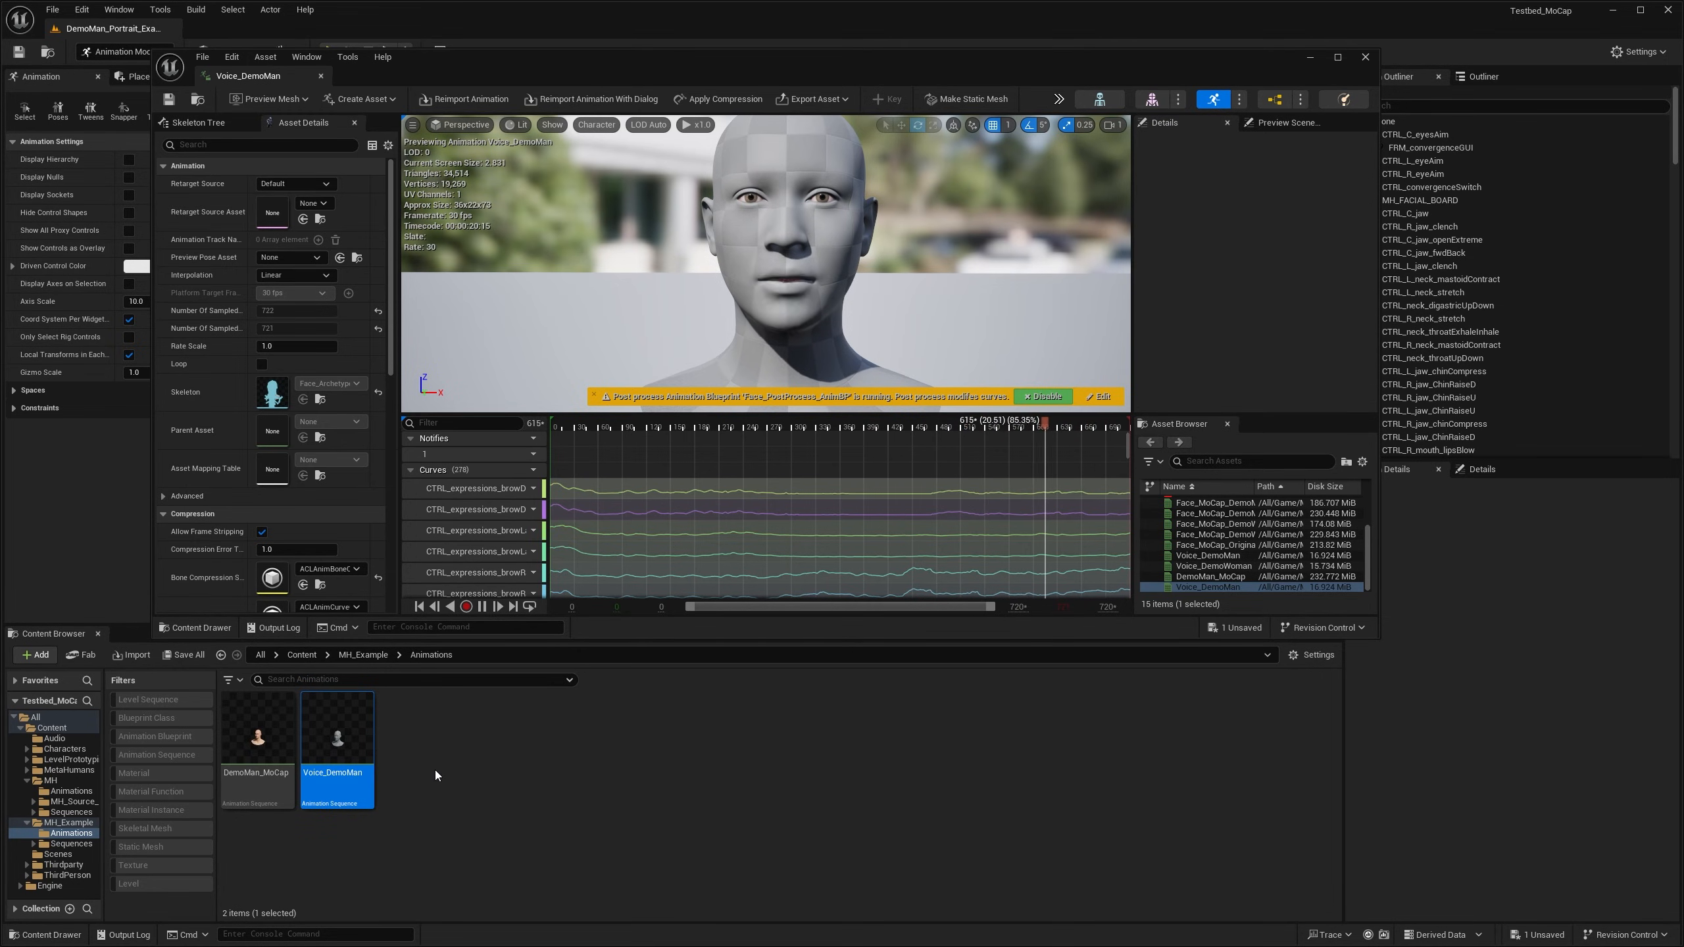
pyautogui.click(1365, 57)
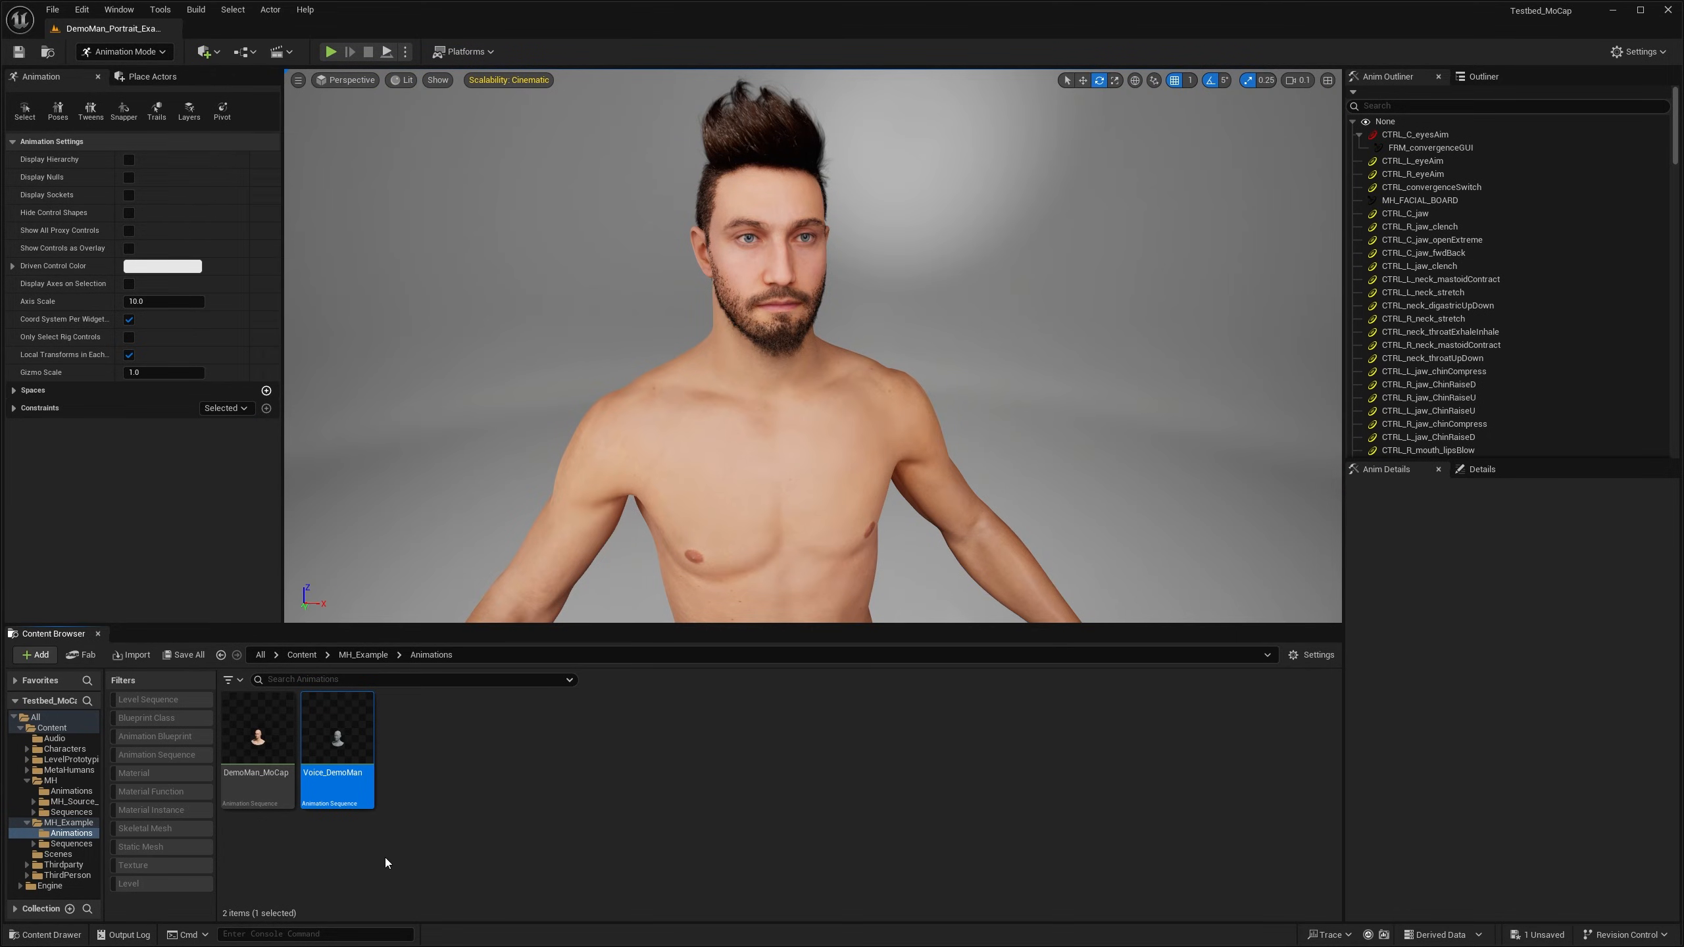
# Step: Open DemoMan_MoCap and scrub through its timeline to review the captured facial animation
pyautogui.doubleClick(281, 793)
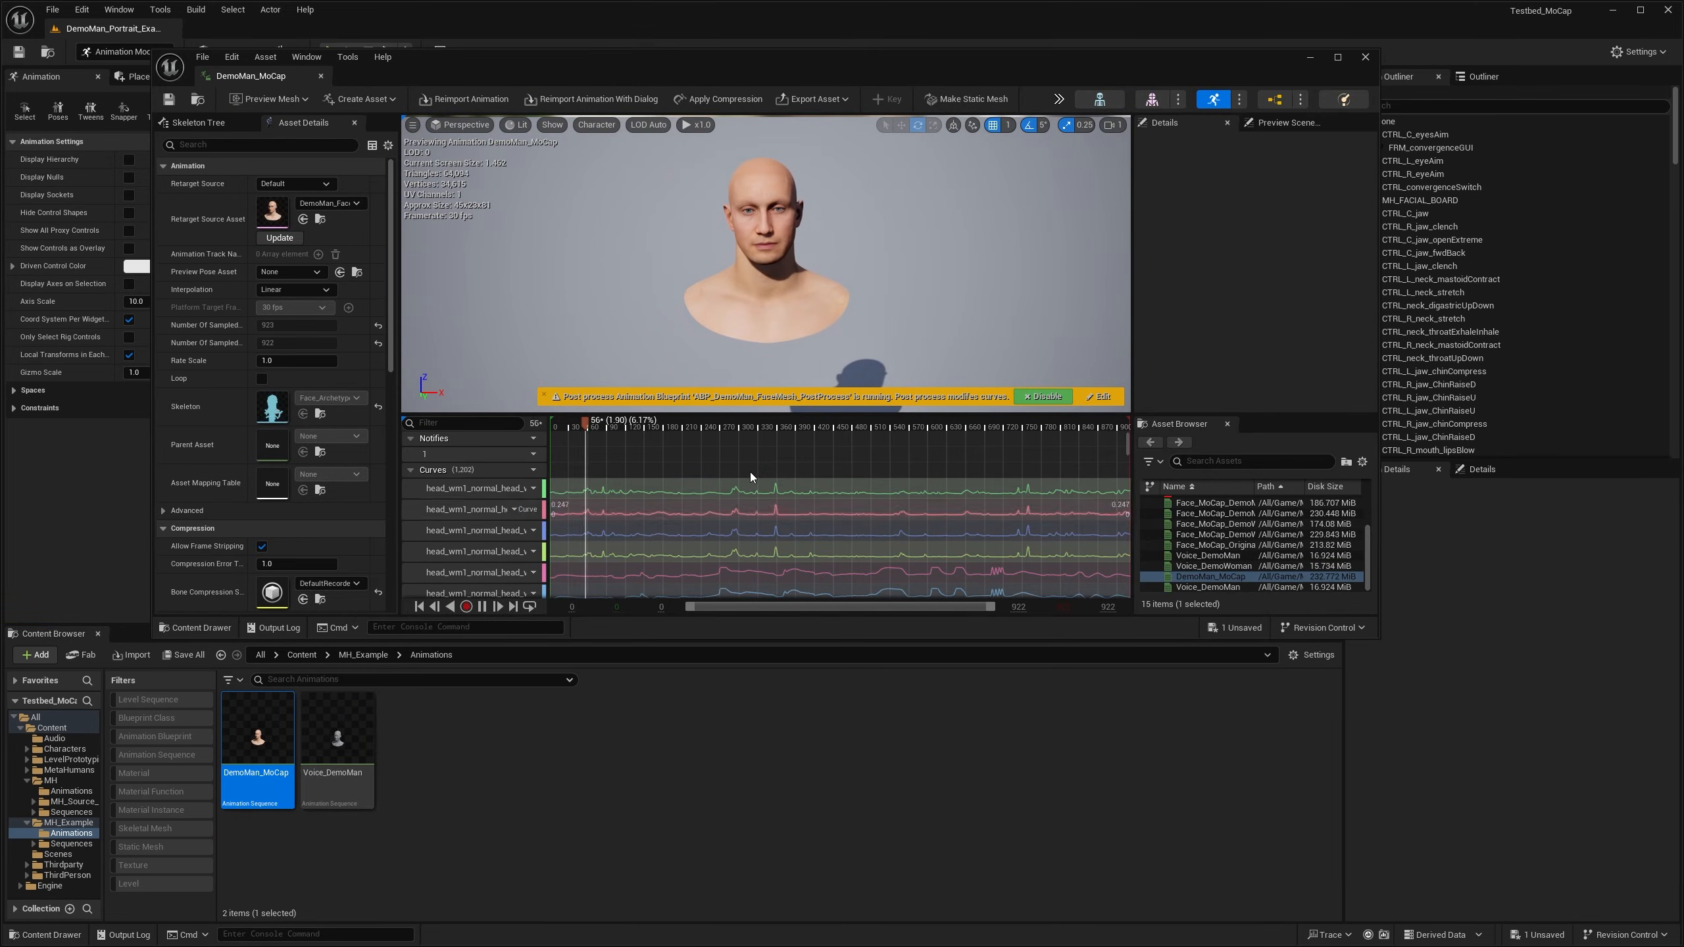
pyautogui.moveTo(611, 428); pyautogui.dragTo(671, 427)
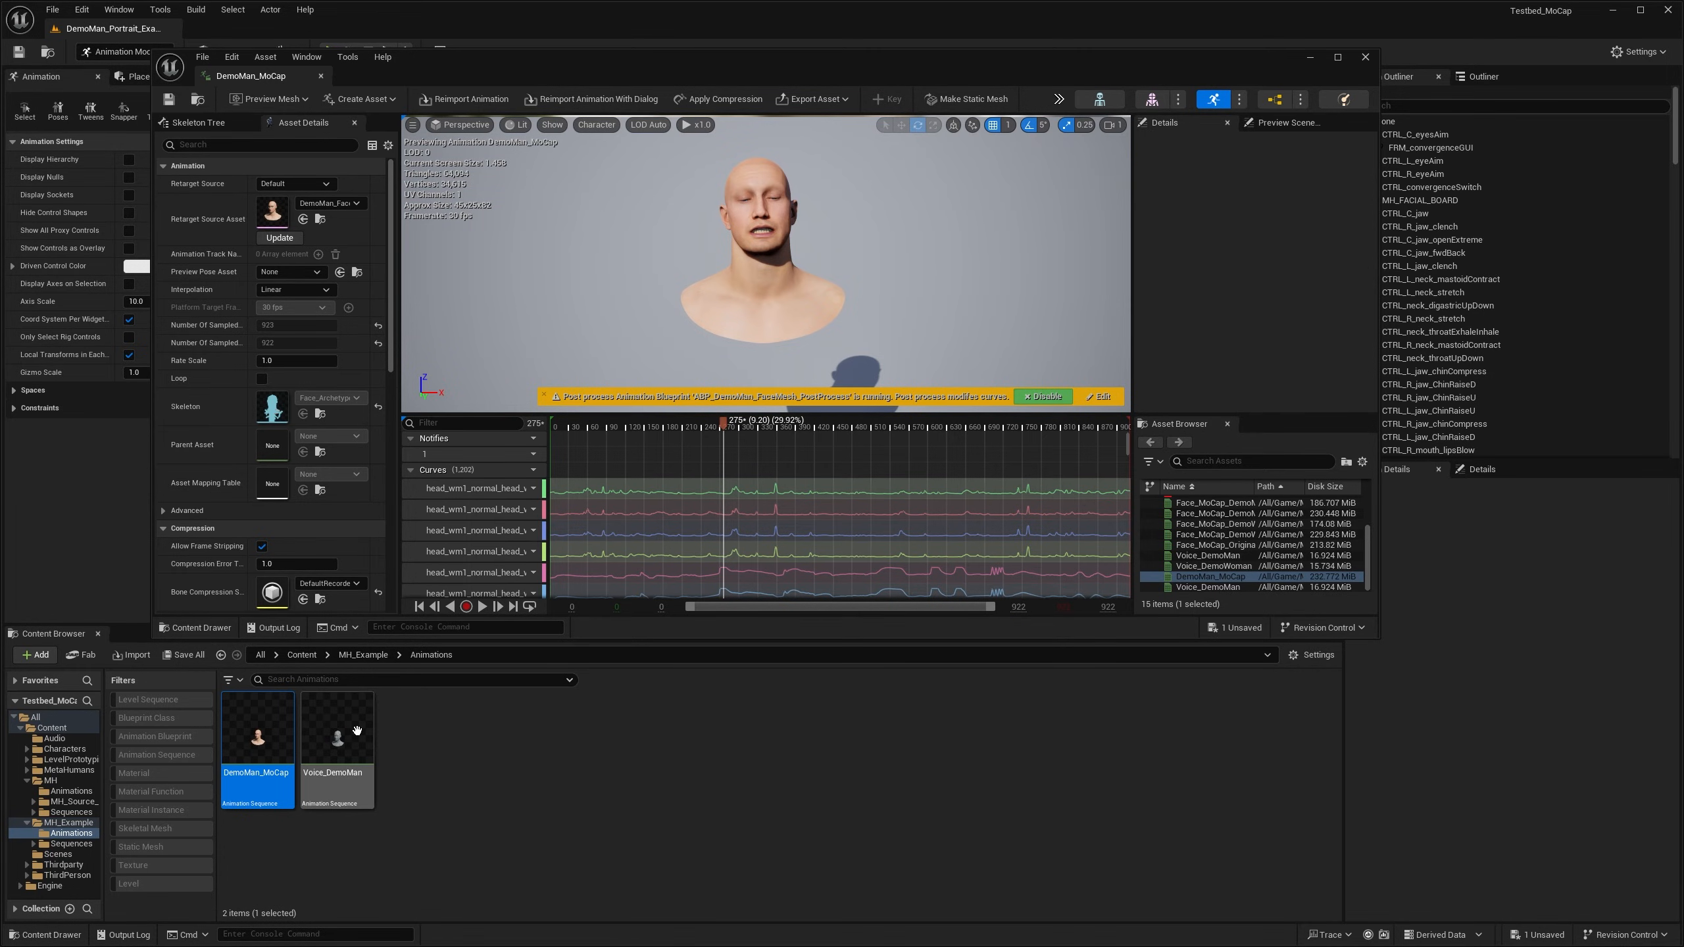
# Step: Filter the Voice_DemoMan curves by "mouth", copy all matching curves, and paste them into the DemoMan_MoCap animation's curves
pyautogui.doubleClick(343, 729)
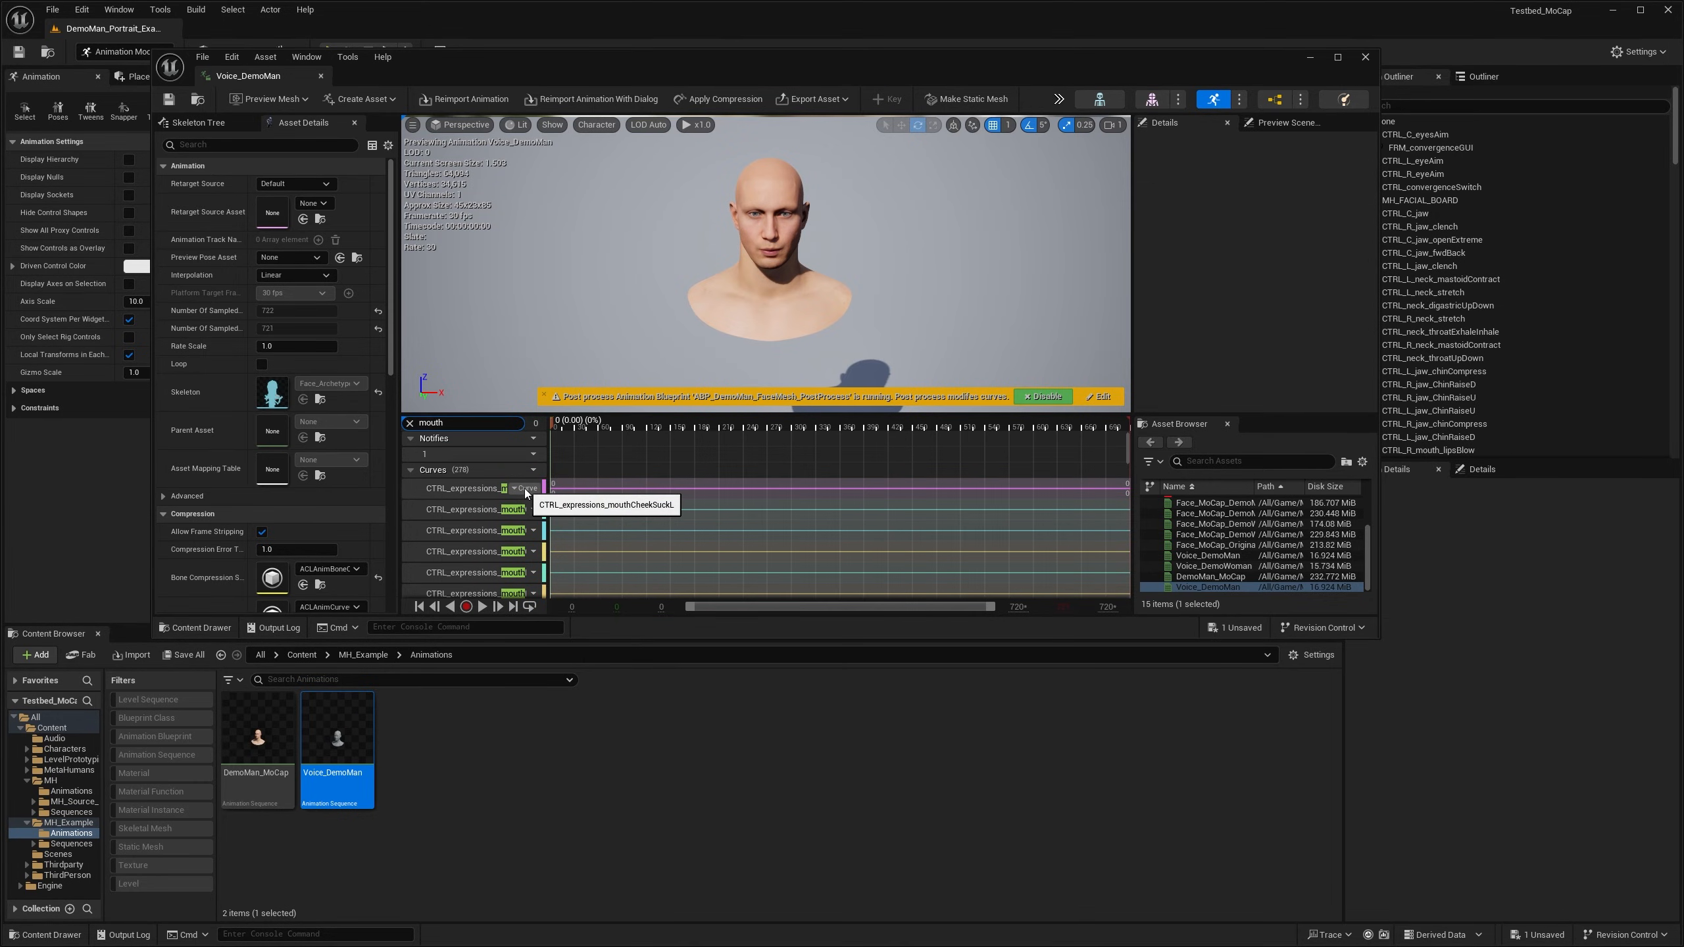
pyautogui.click(468, 489)
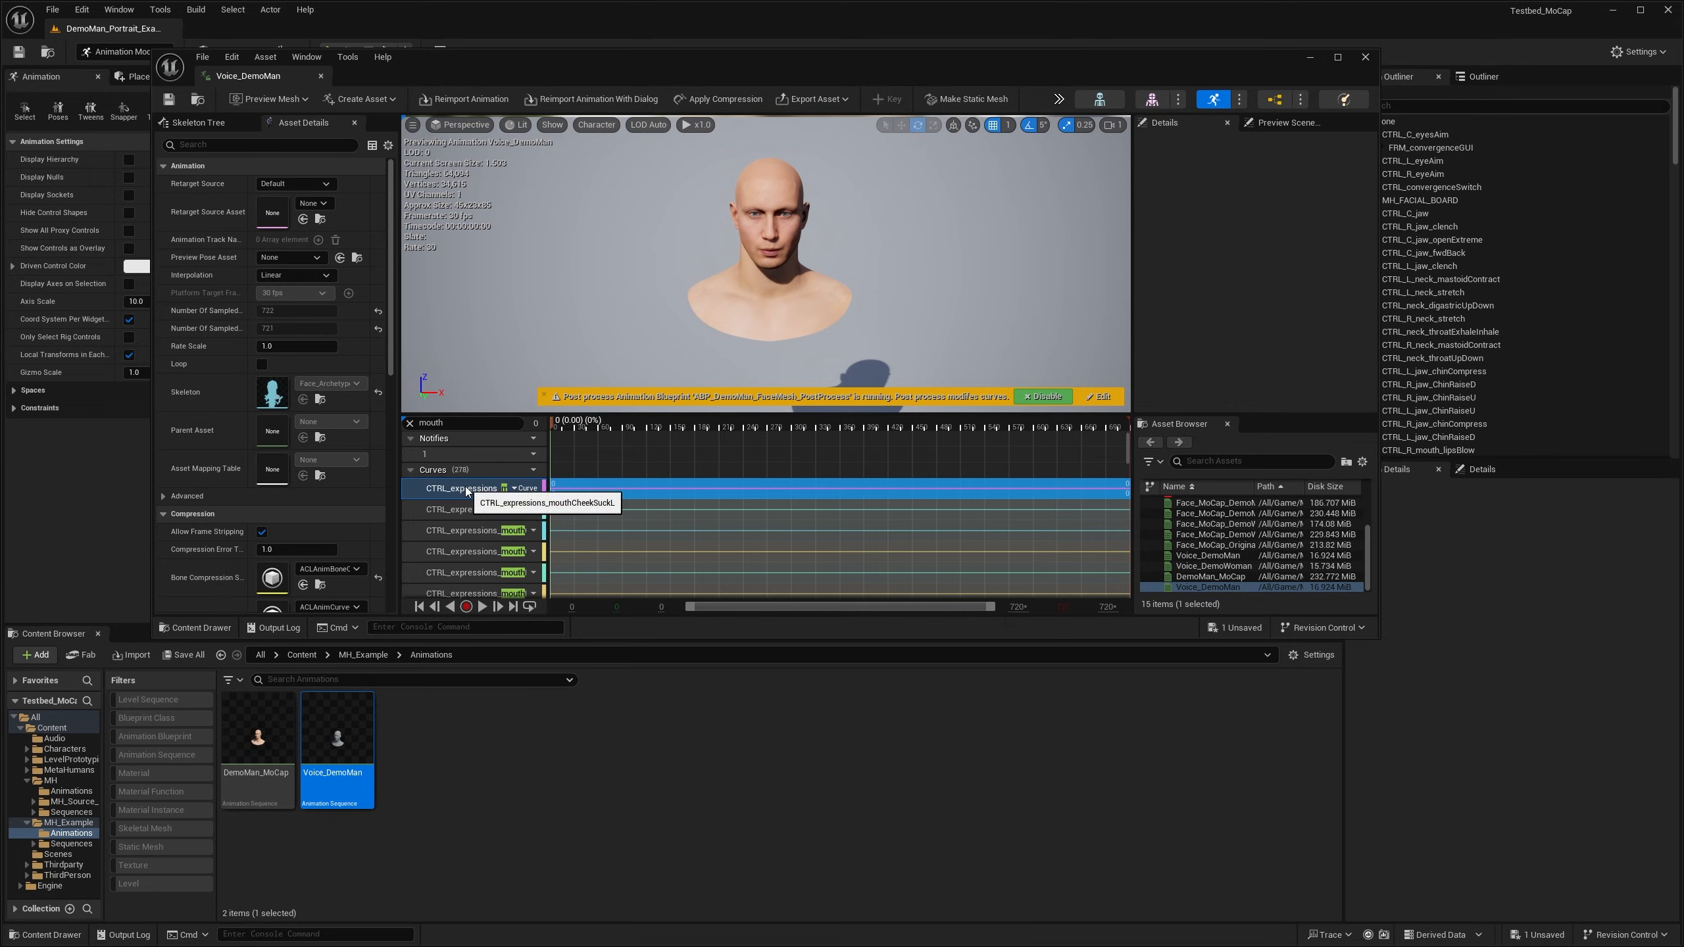
pyautogui.hotkey('ctrl', 'a')
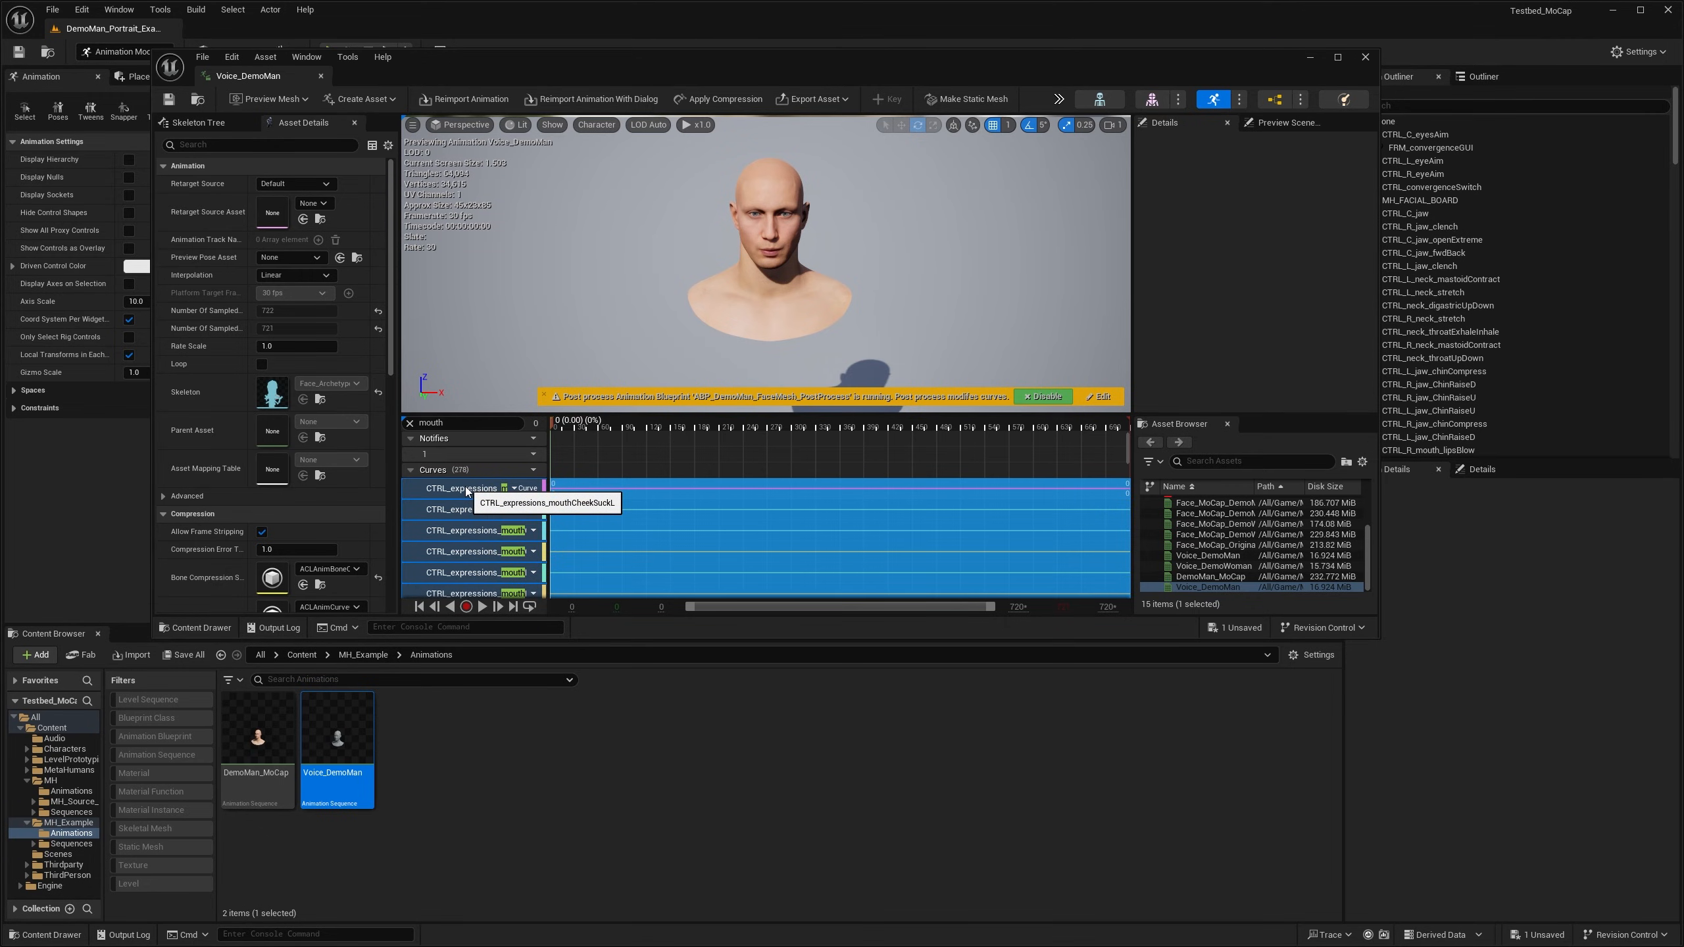
pyautogui.rightClick(464, 491)
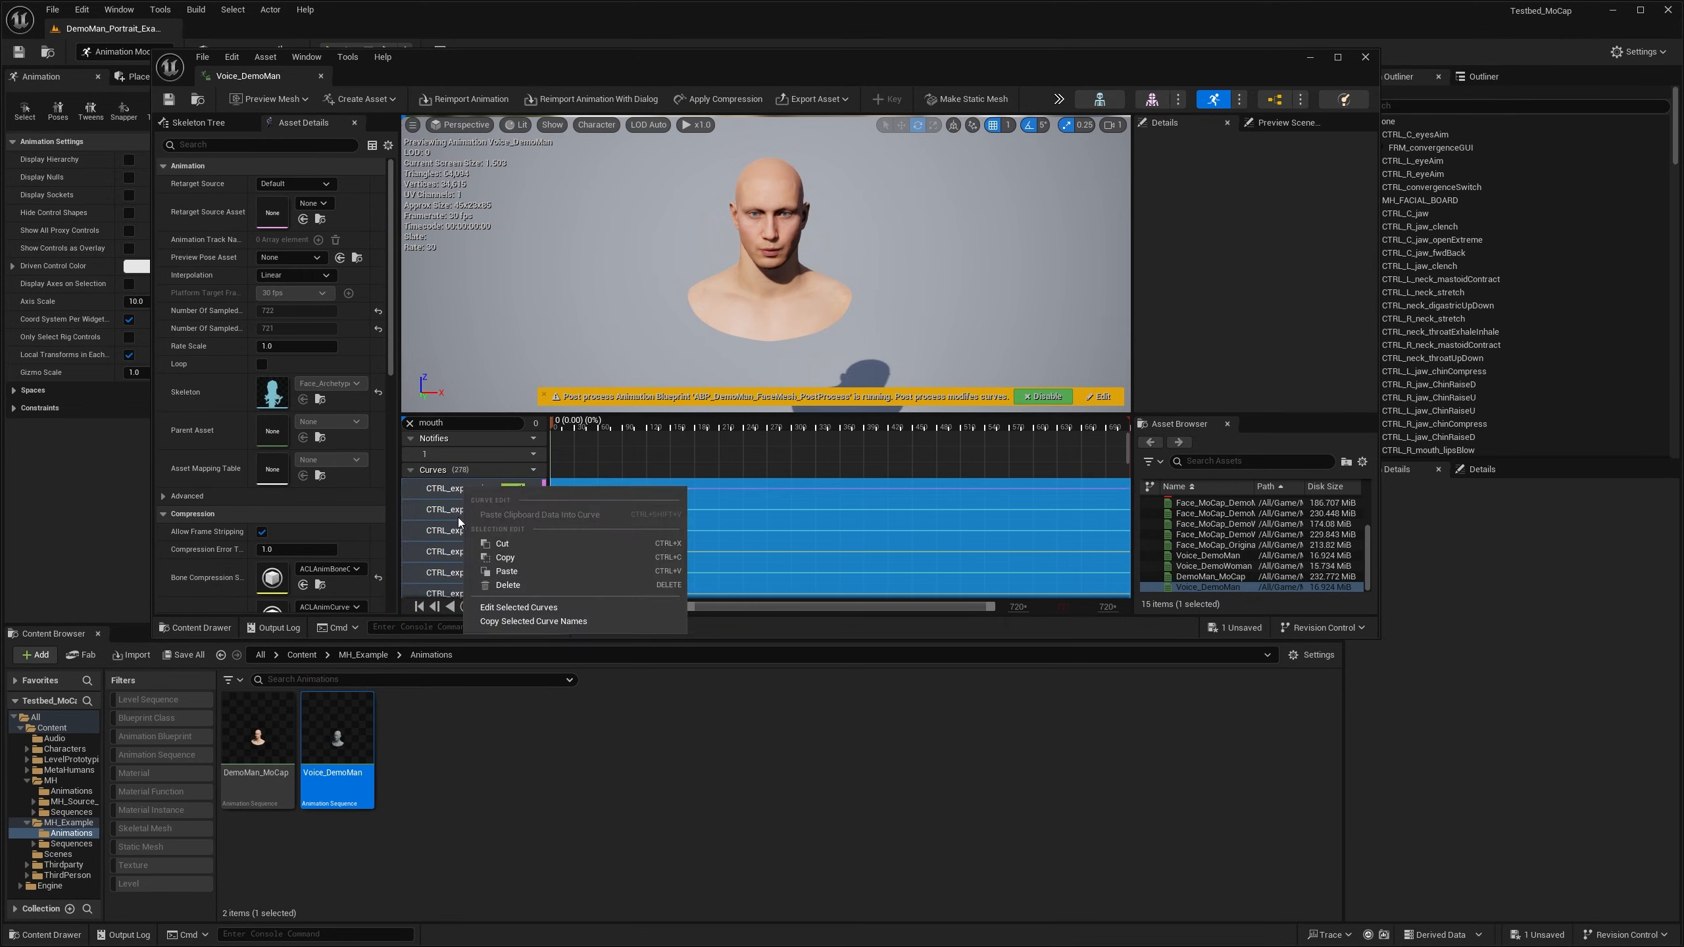
pyautogui.click(512, 557)
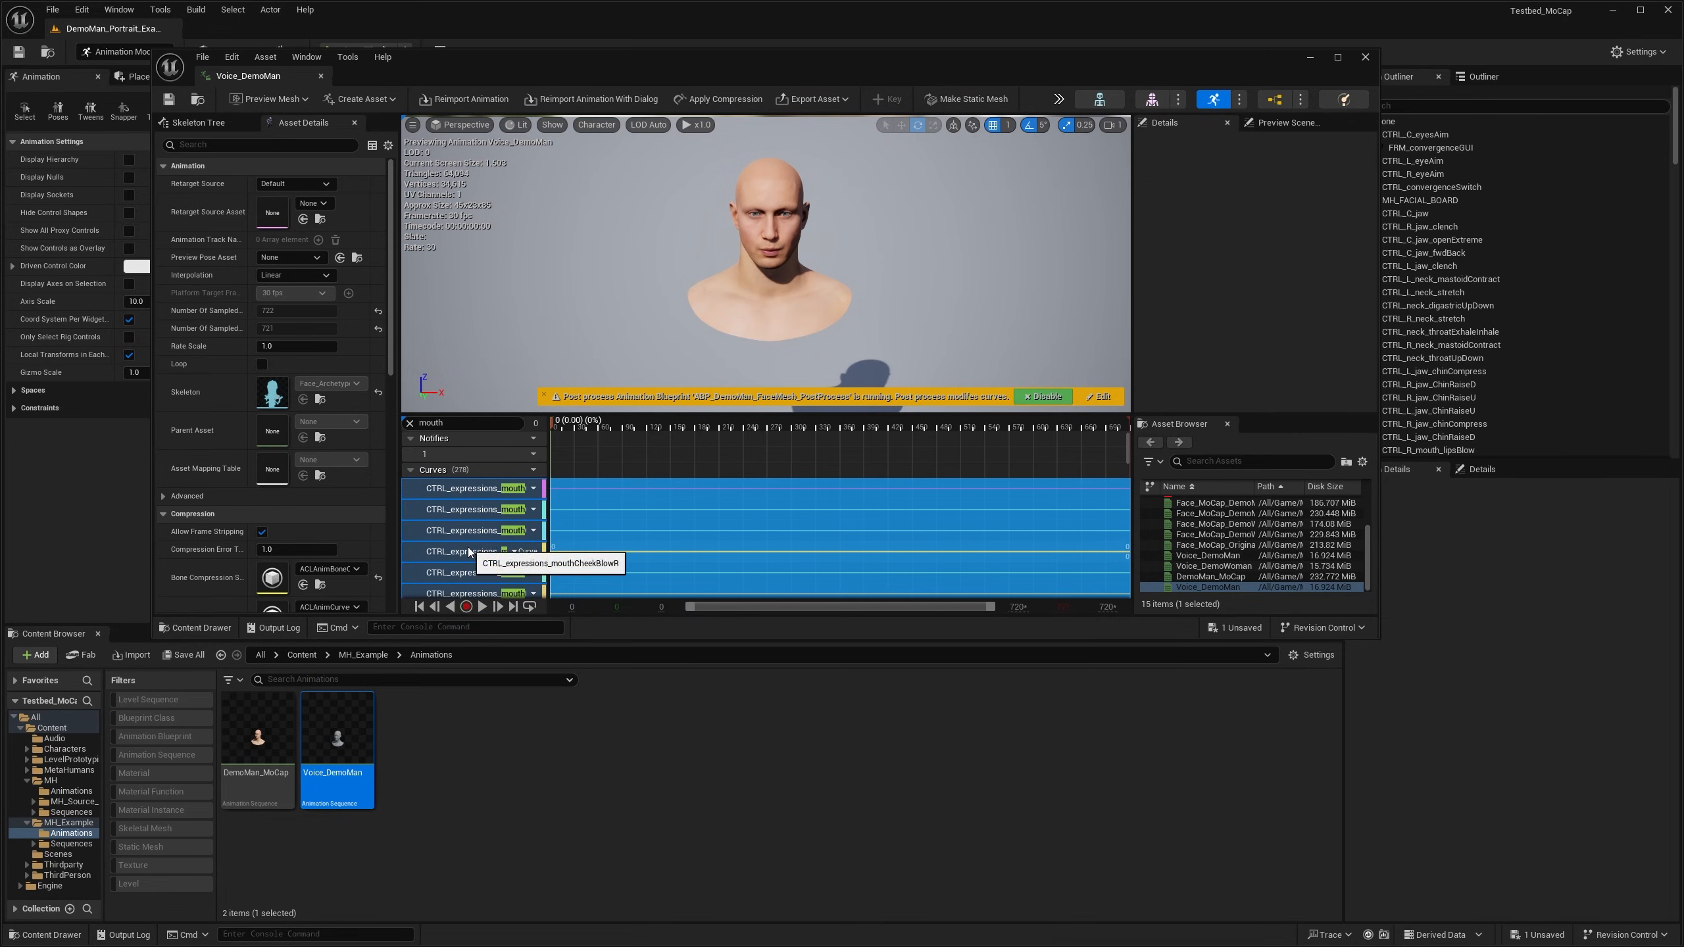
pyautogui.doubleClick(264, 737)
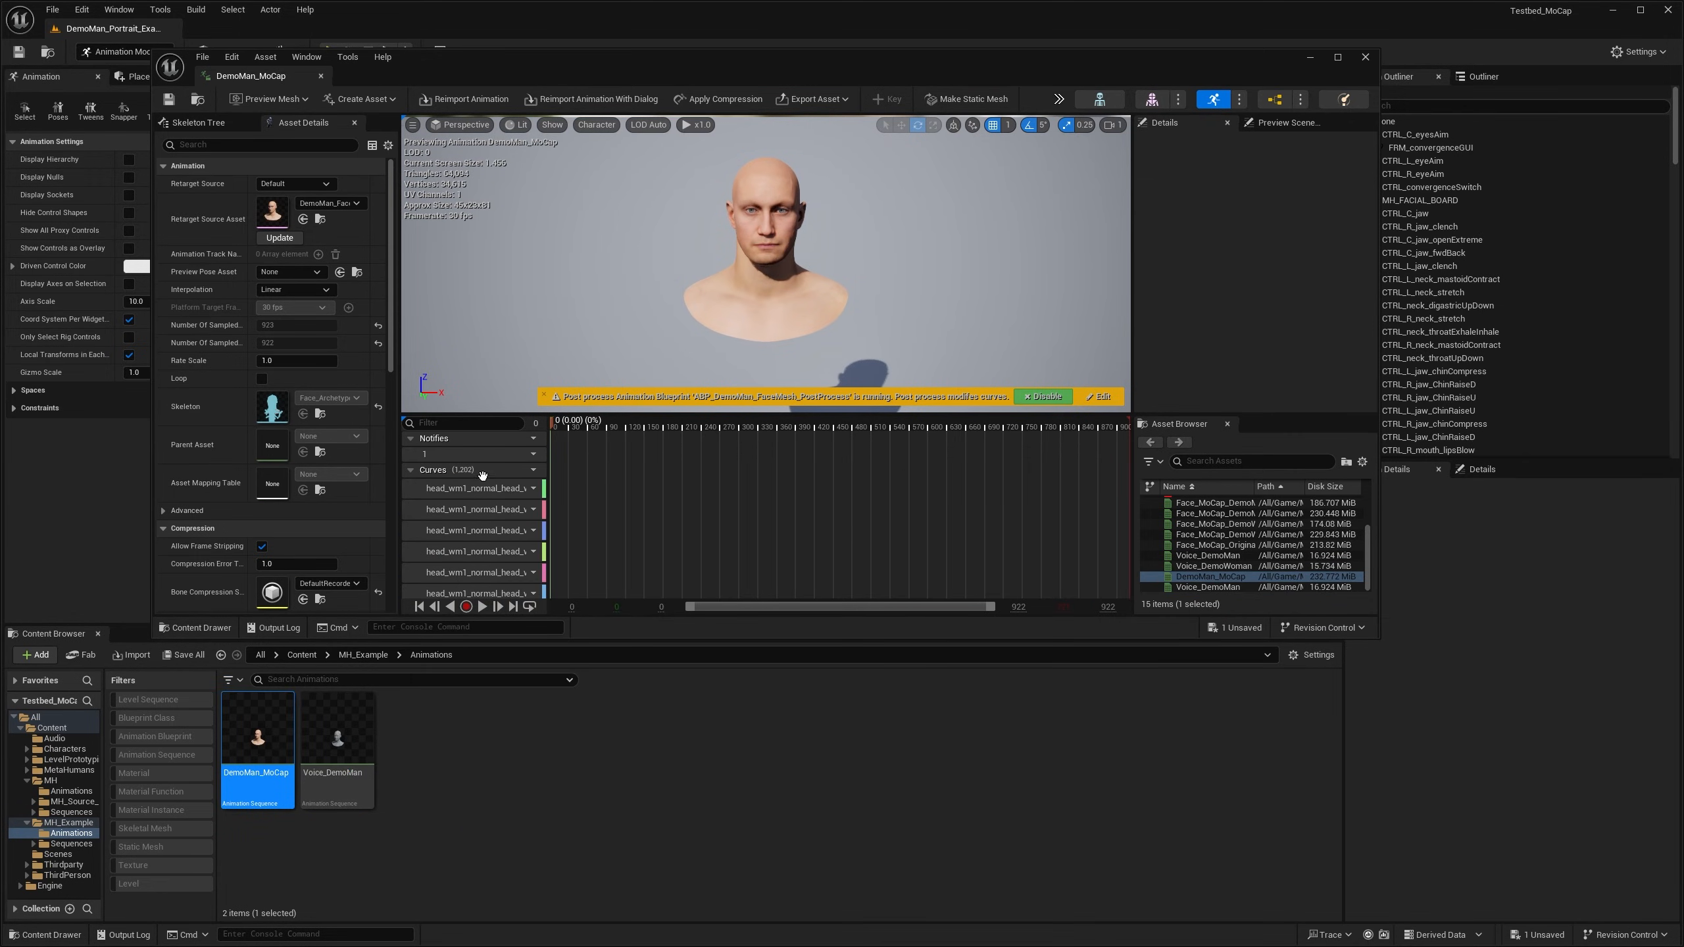
pyautogui.click(468, 489)
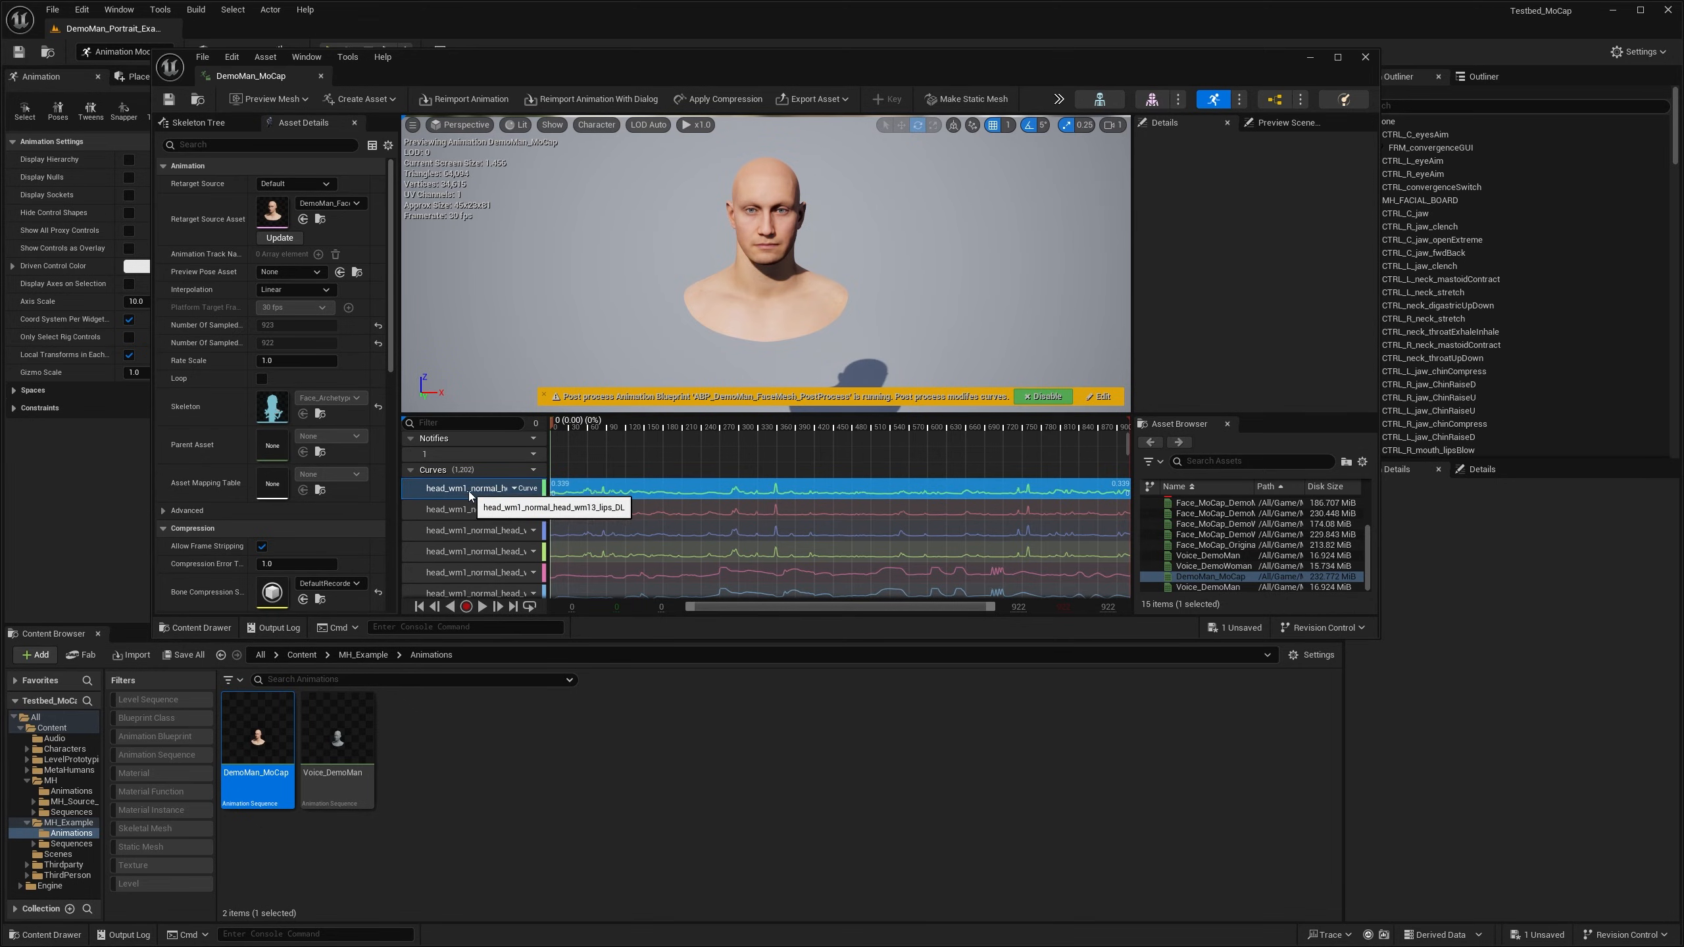
pyautogui.press('Delete')
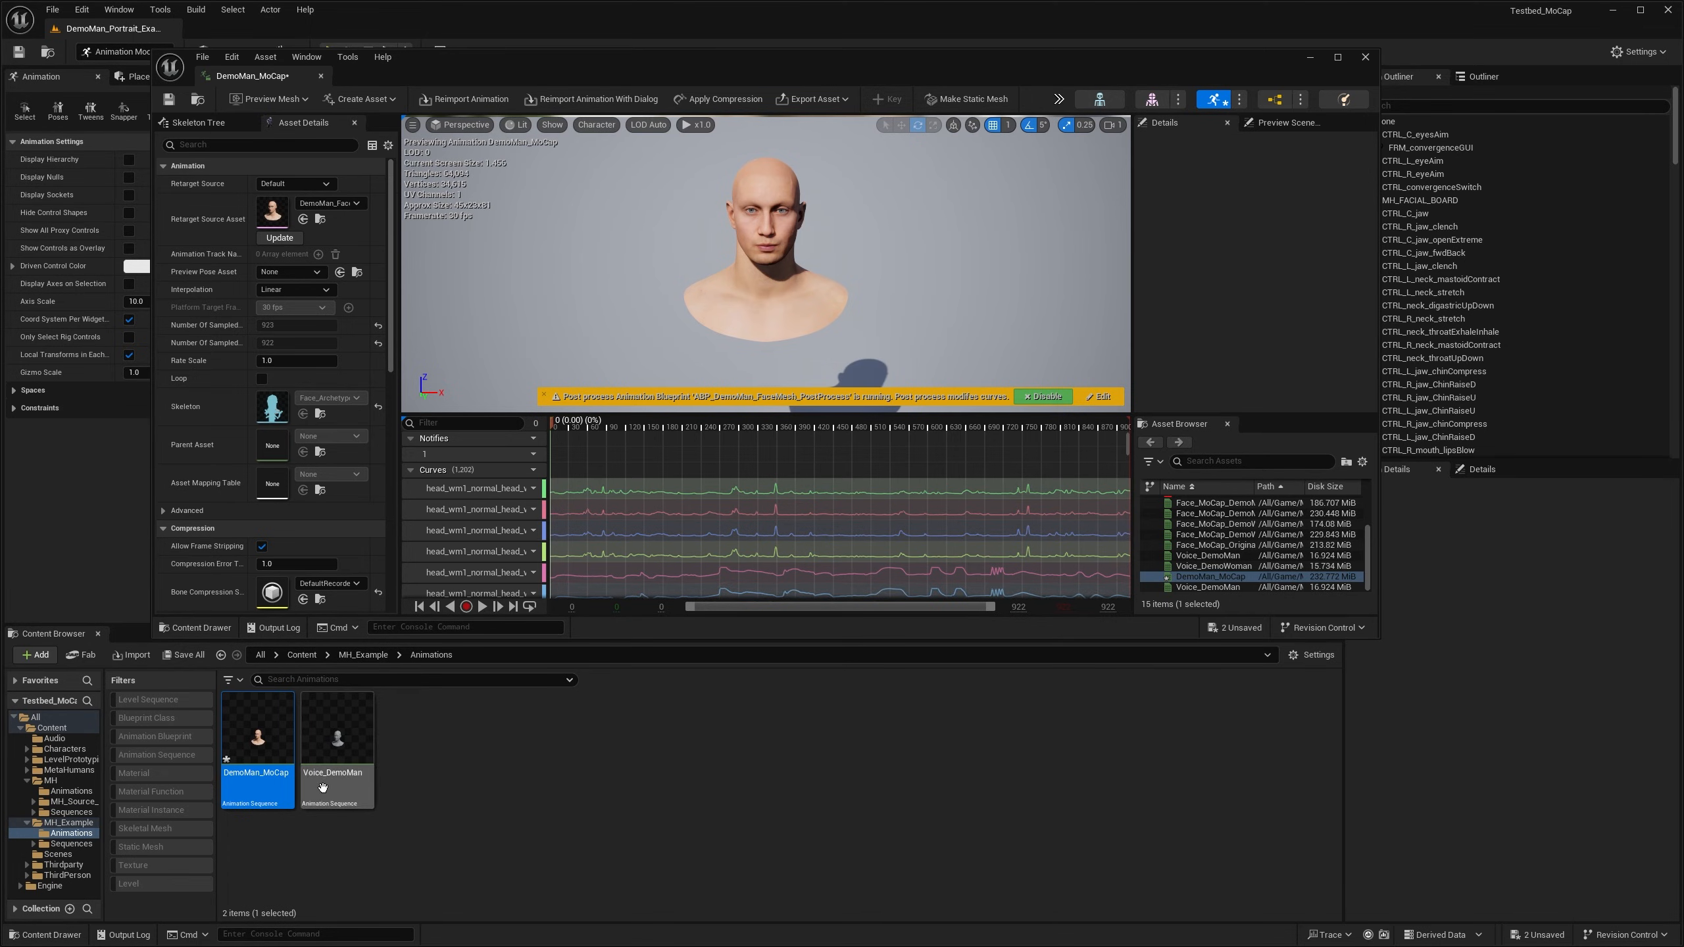
# Step: Filter the Voice_DemoMan curves by "jaw" and transfer all matching curves into the DemoMan_MoCap animation
pyautogui.click(327, 747)
pyautogui.doubleClick(328, 747)
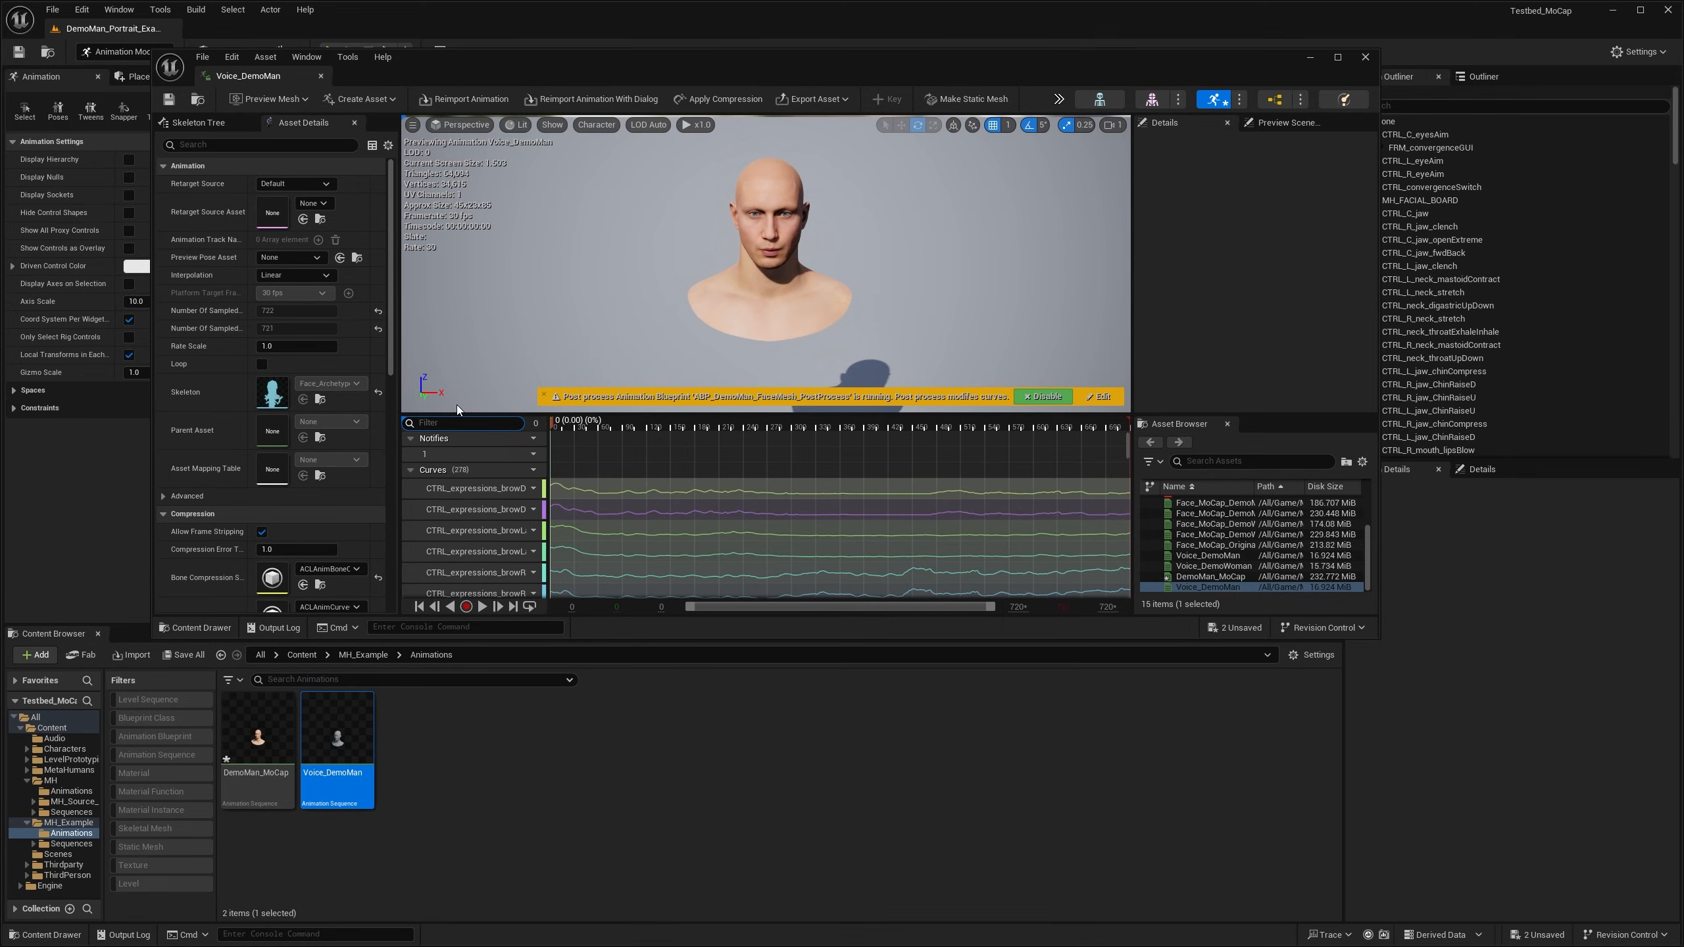
pyautogui.write('jaw')
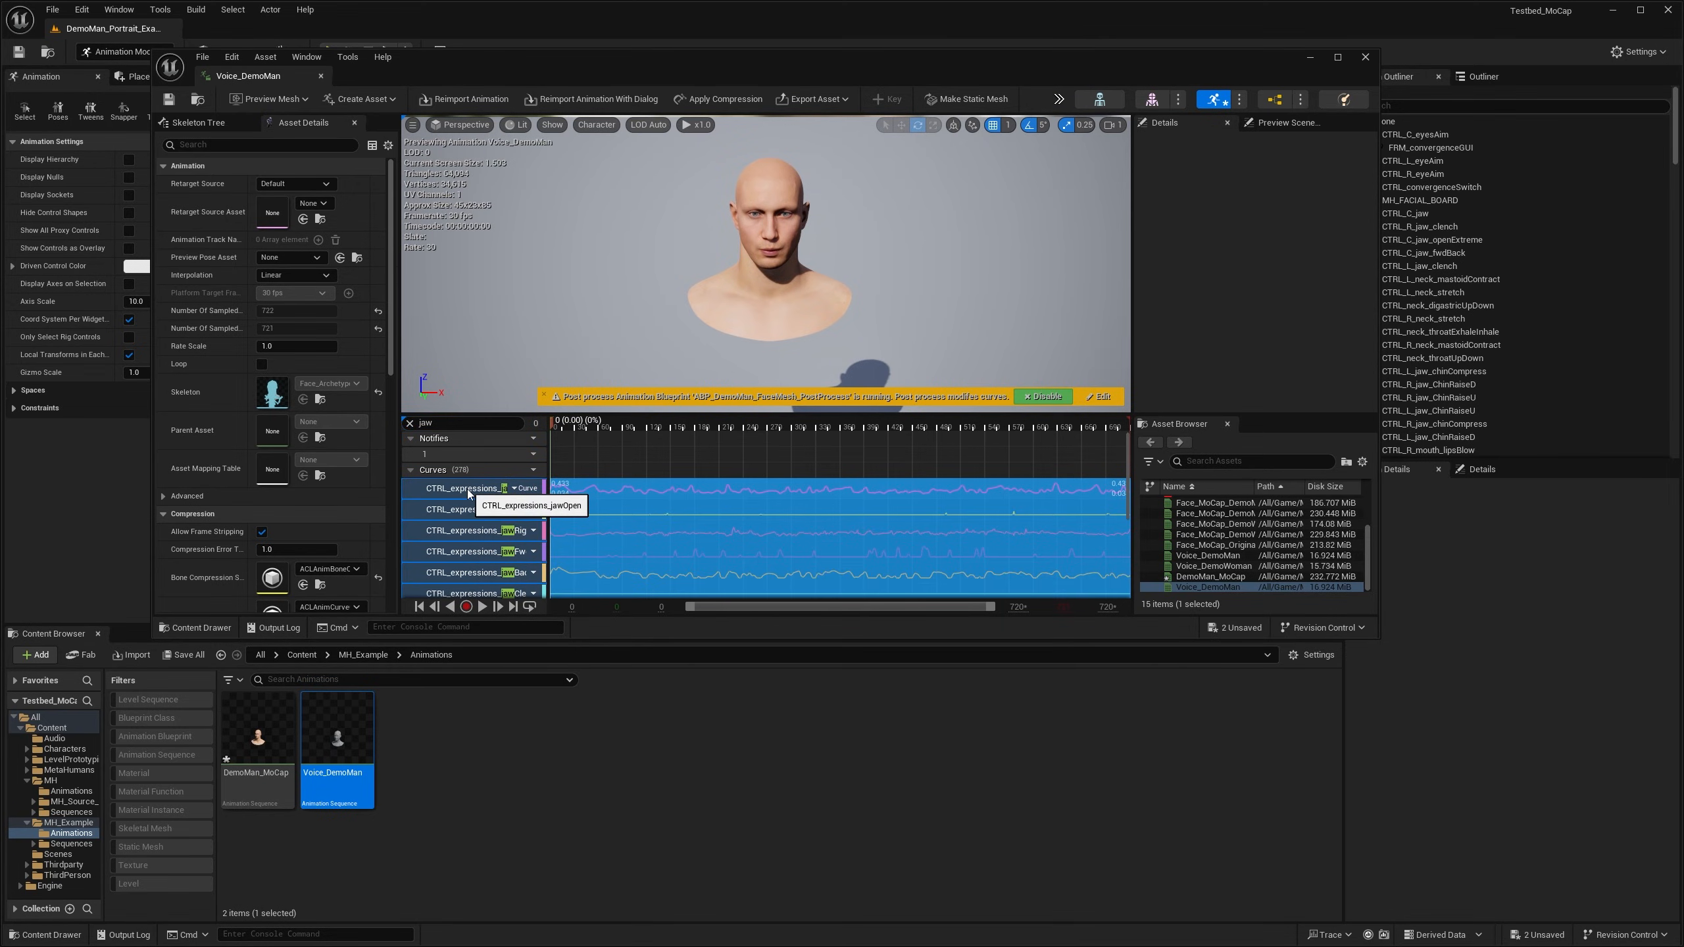
pyautogui.doubleClick(265, 752)
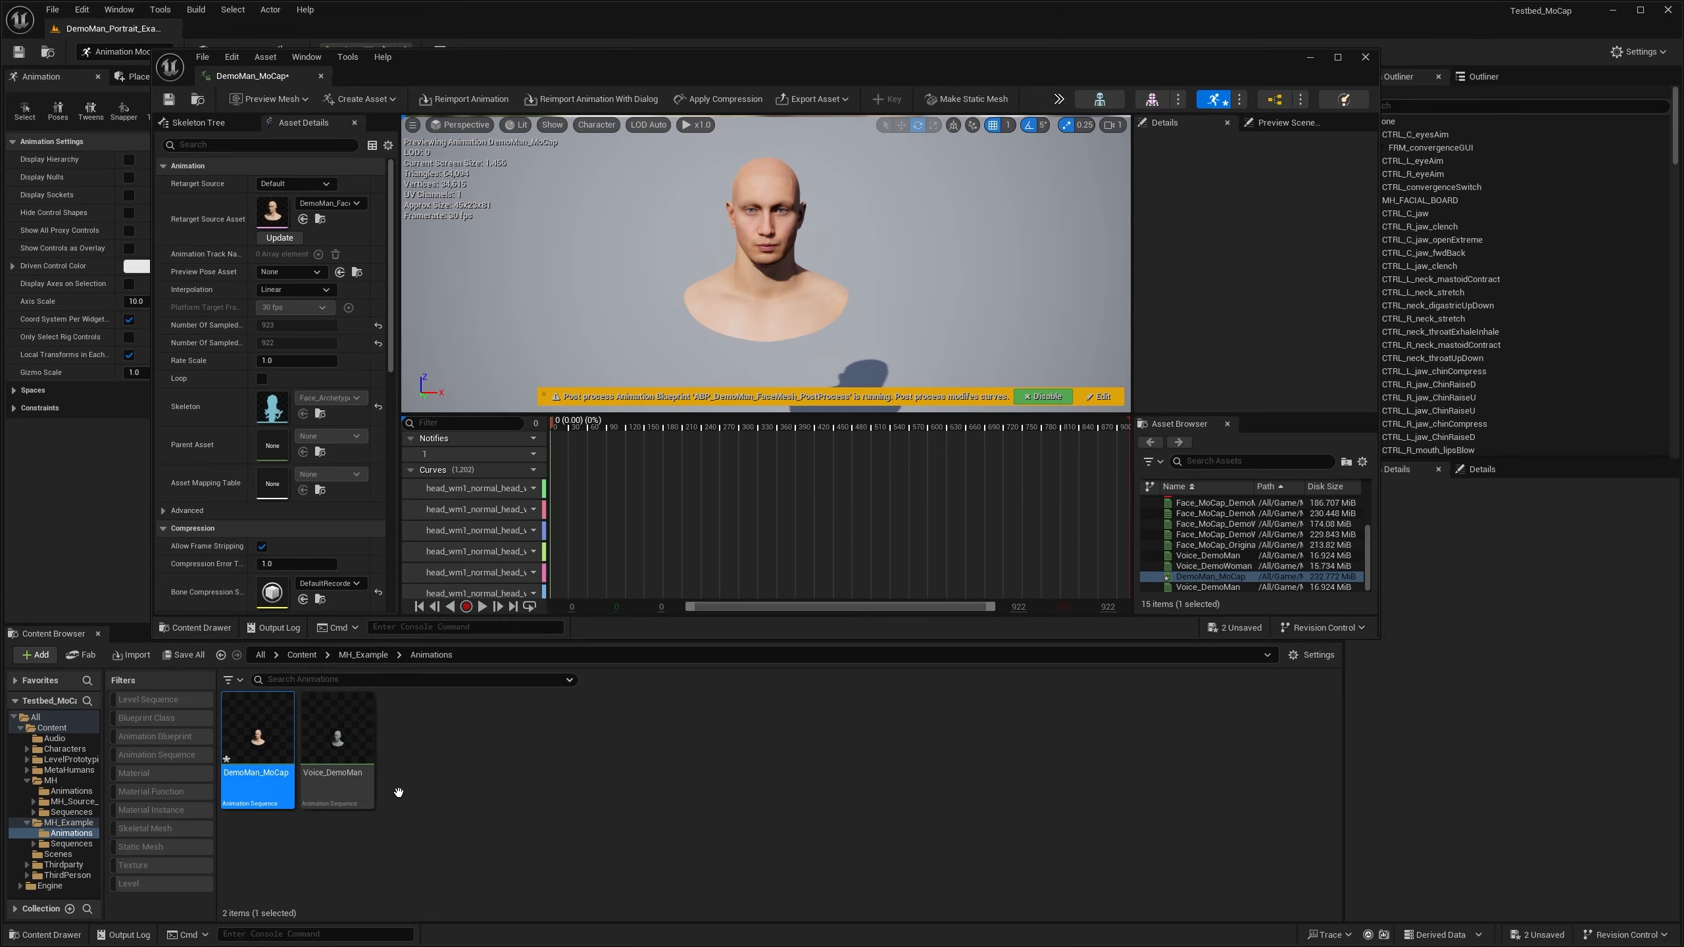
pyautogui.click(442, 490)
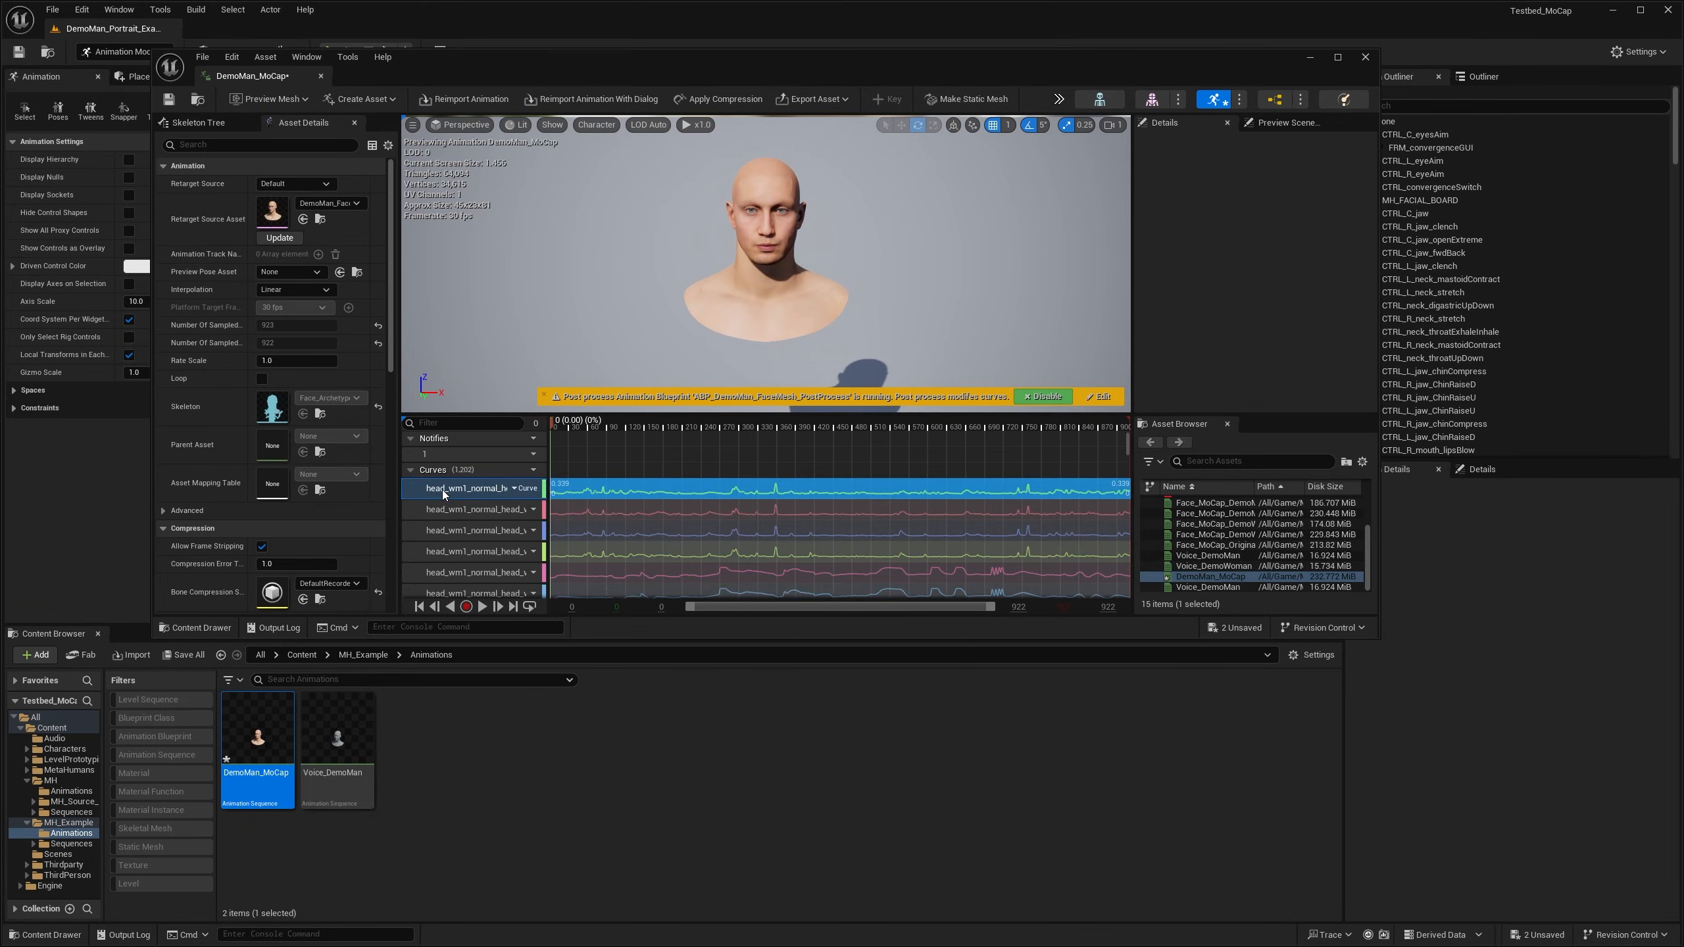
# Step: Filter the Voice_DemoMan curves by "chin", copy all matching curves, and paste them into the DemoMan_MoCap animation
pyautogui.doubleClick(342, 740)
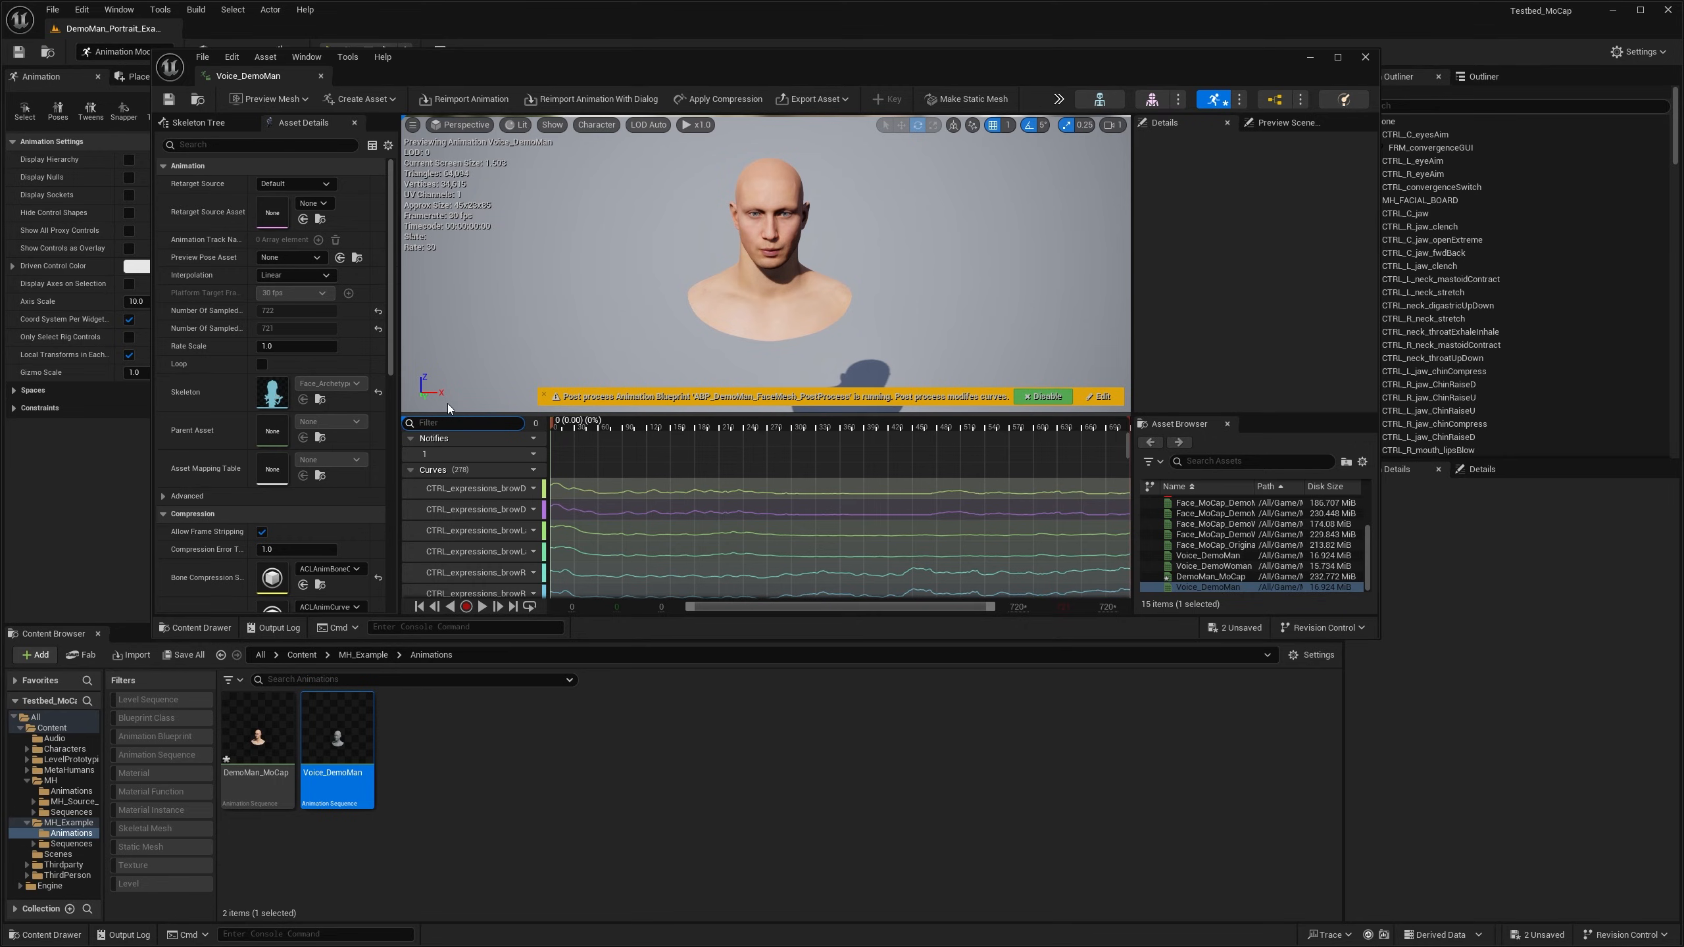
pyautogui.write('chin')
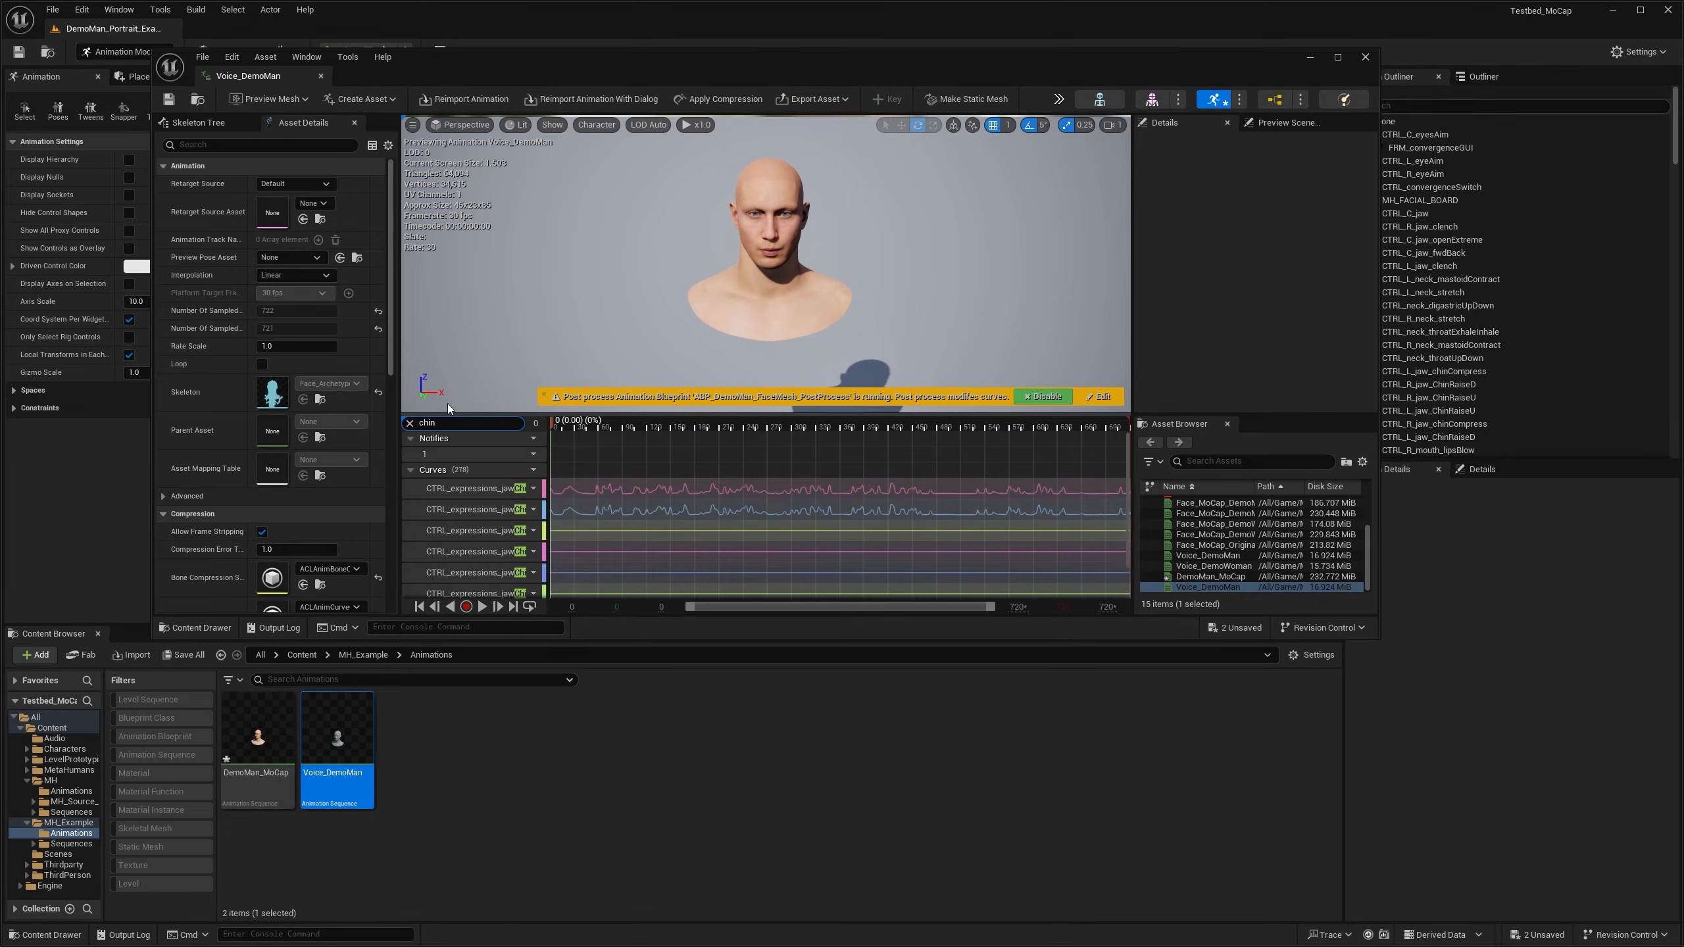
pyautogui.click(471, 531)
pyautogui.hotkey('ctrl', 'a')
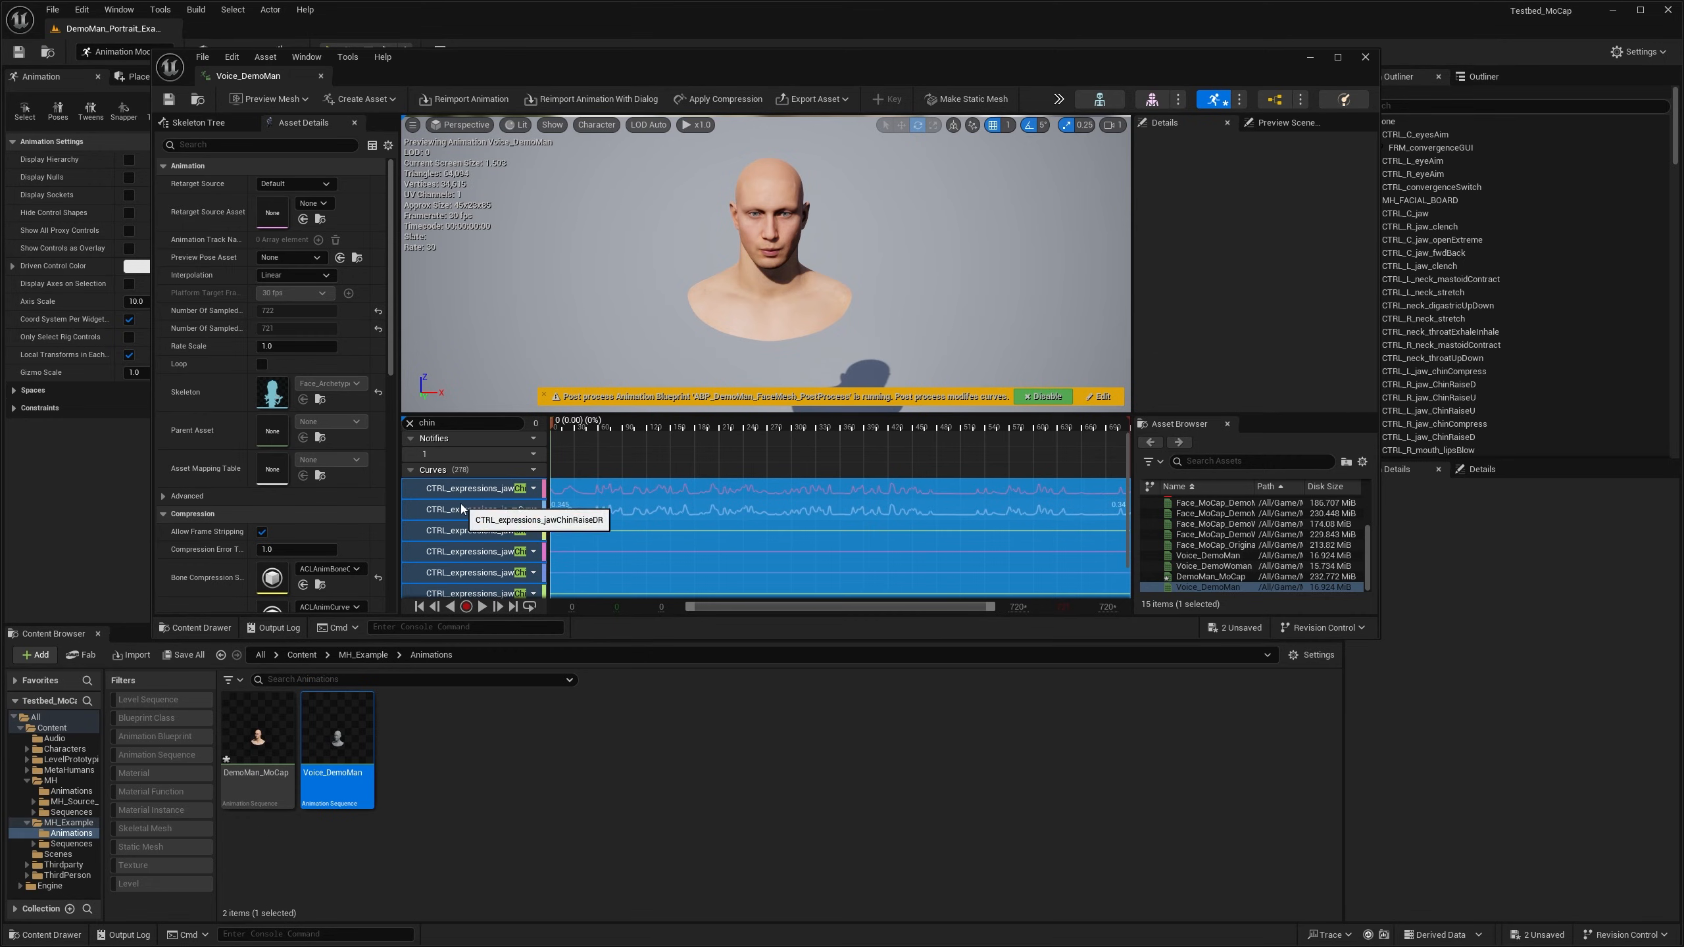
pyautogui.click(262, 739)
pyautogui.doubleClick(264, 741)
pyautogui.click(471, 489)
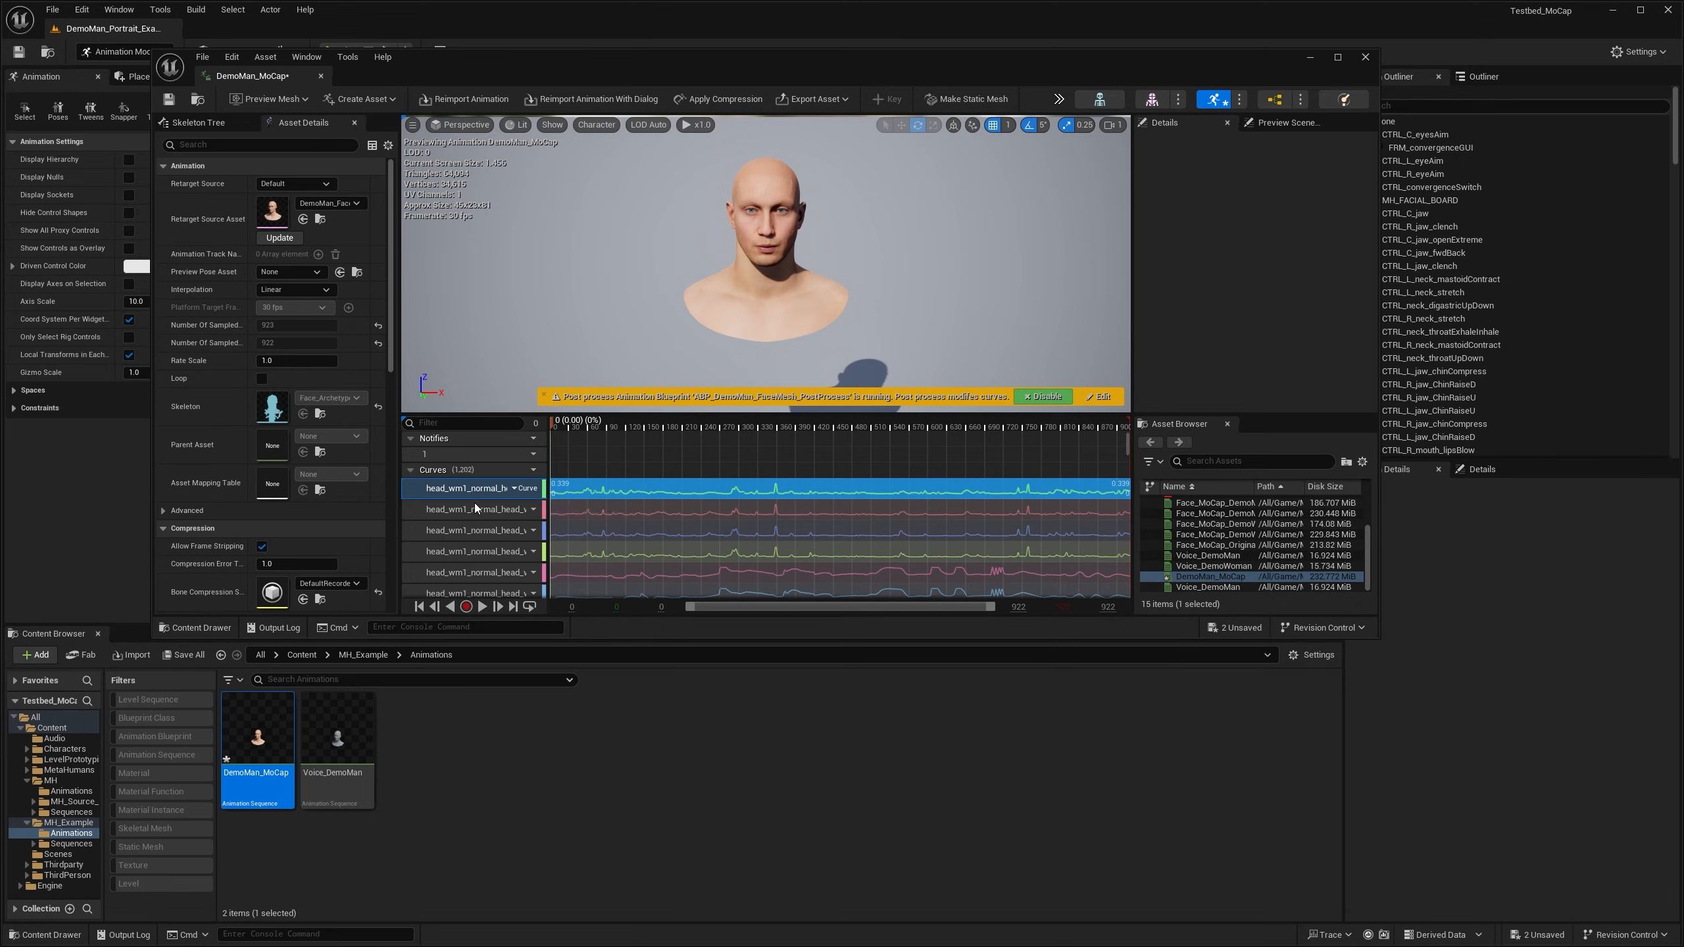
pyautogui.hotkey('ctrl', 'v')
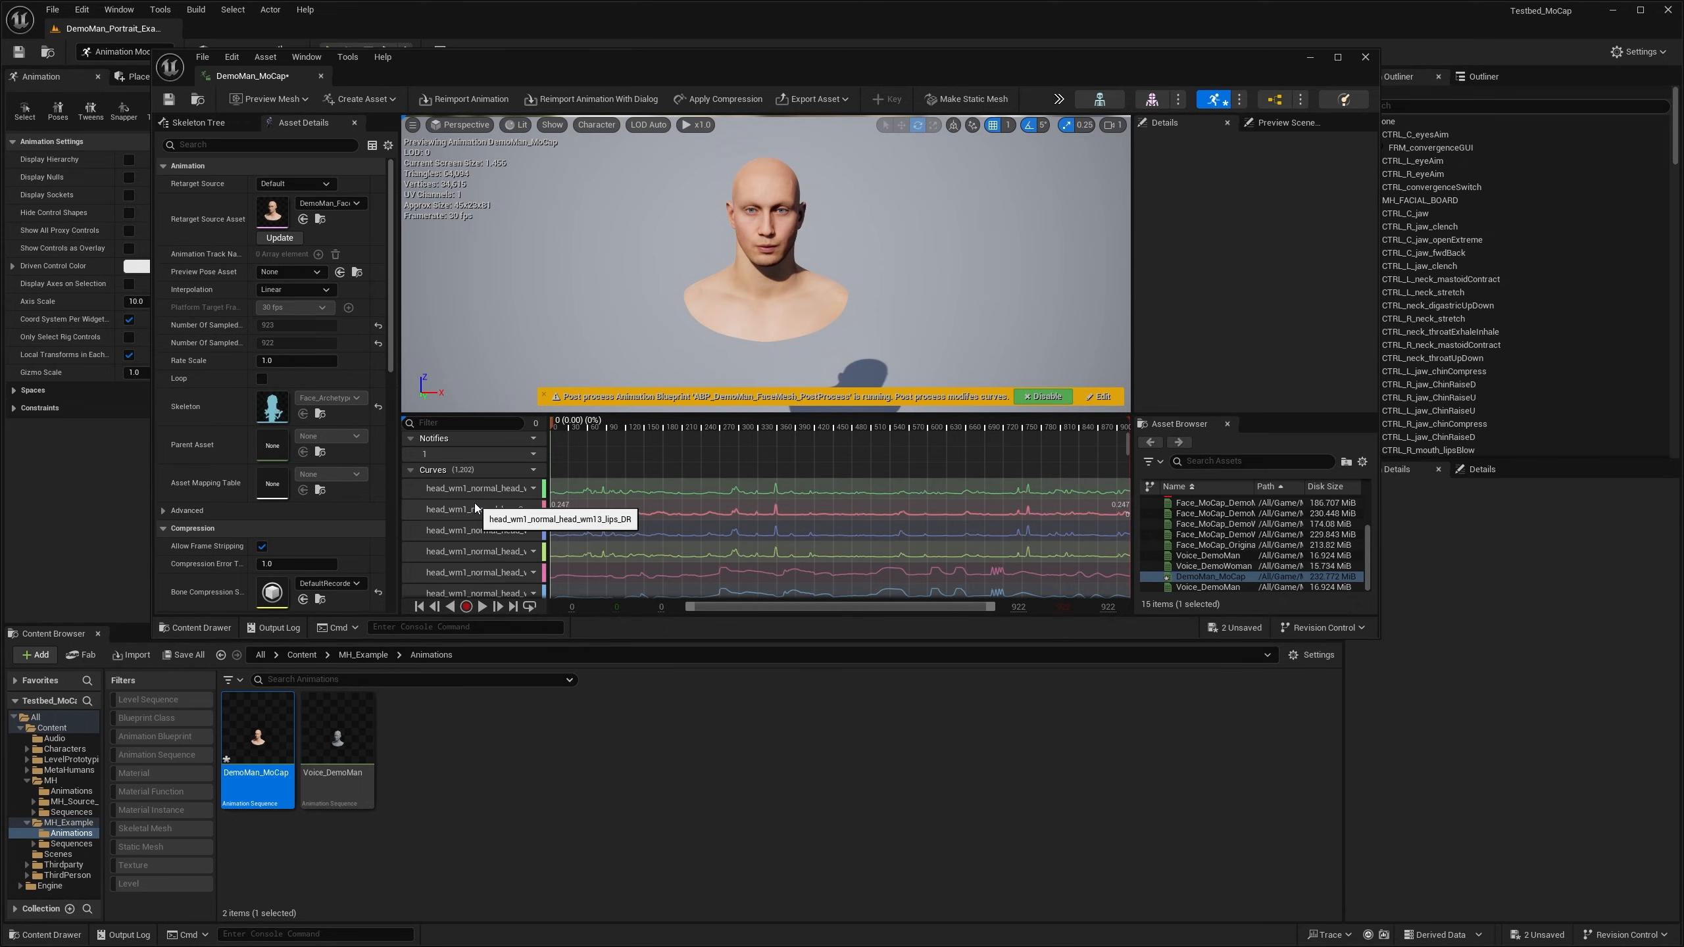
# Step: Play back the combined DemoMan_MoCap animation, save the asset, and close its editor
pyautogui.click(483, 607)
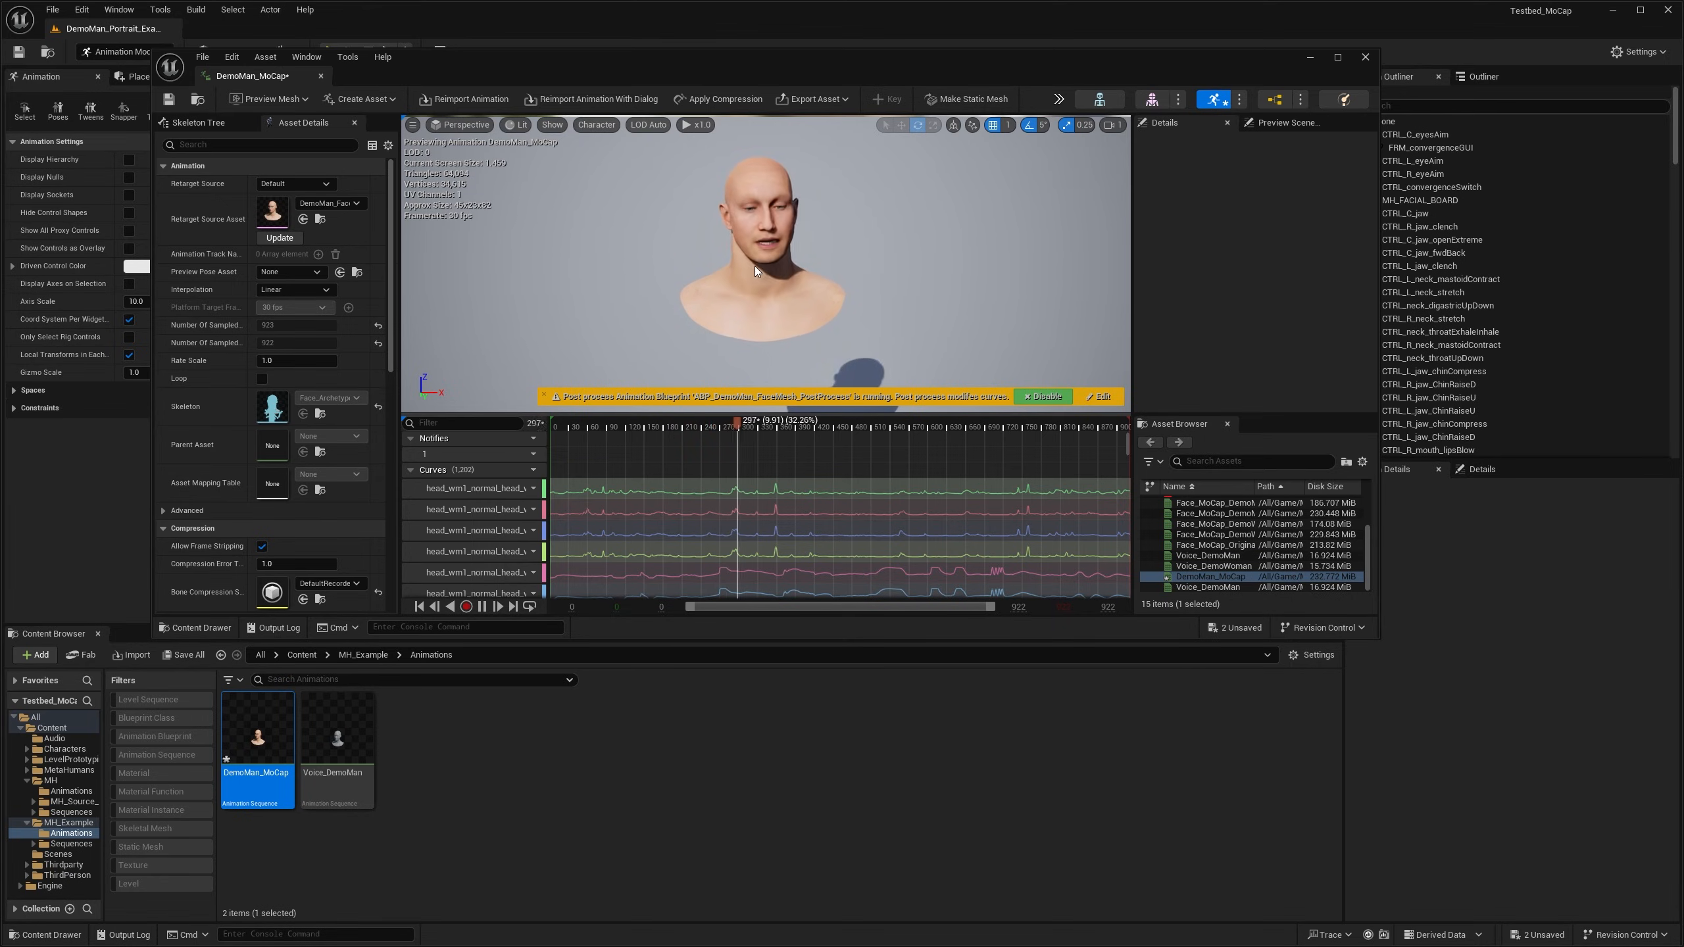
pyautogui.click(168, 98)
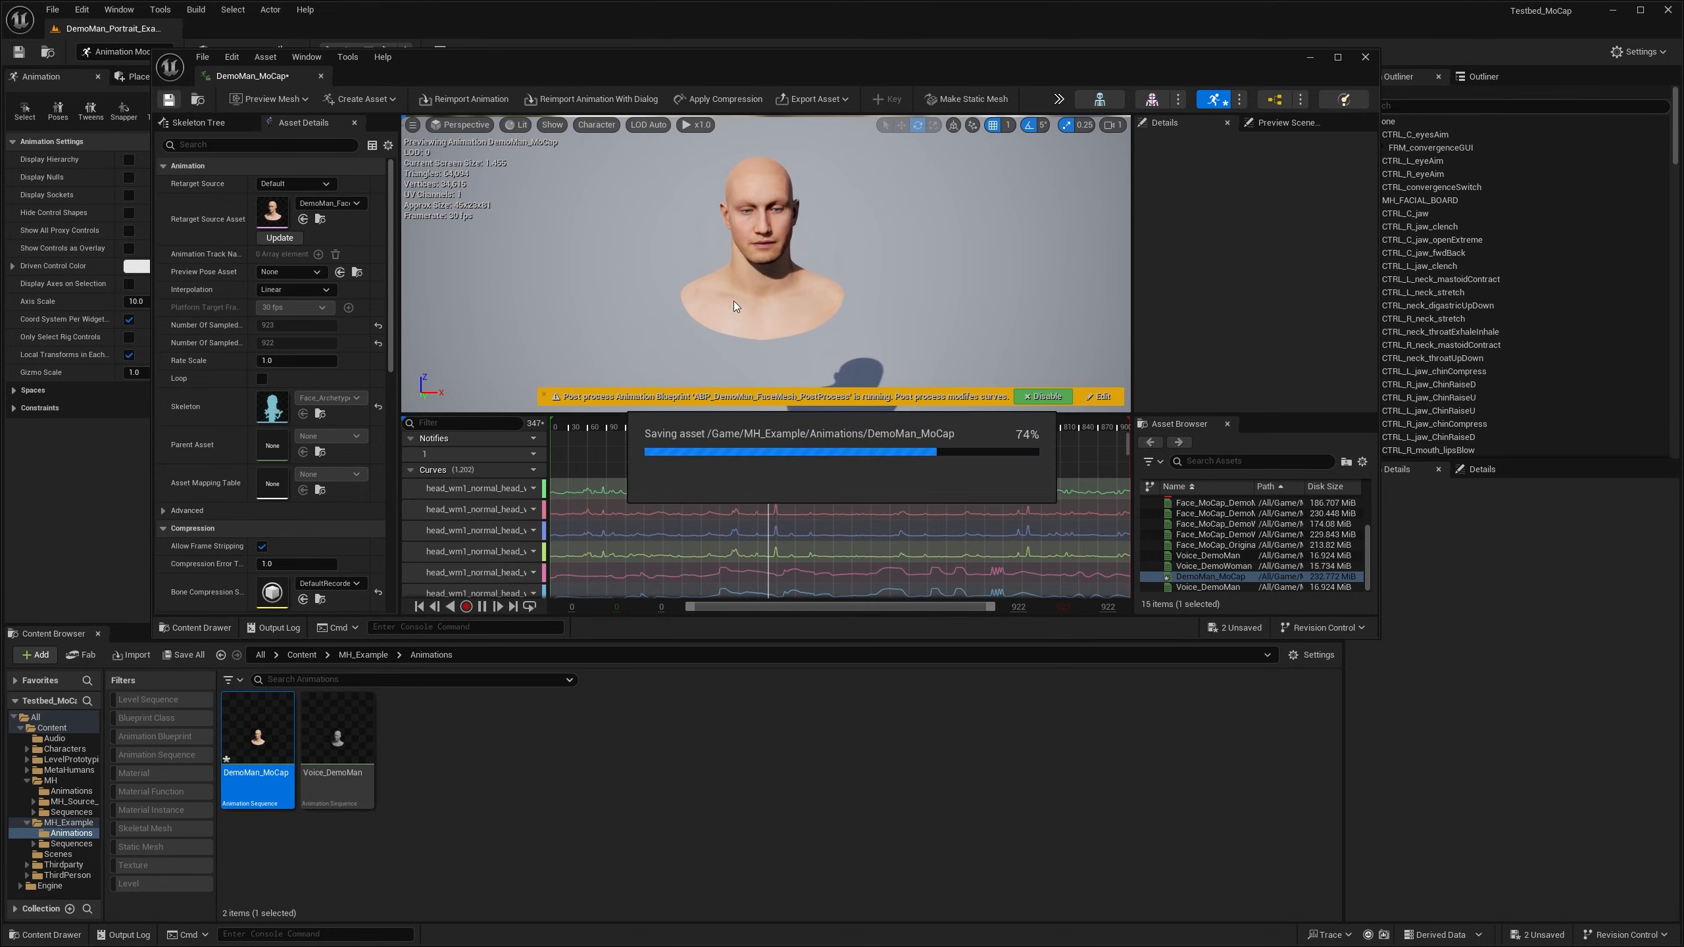
pyautogui.click(1363, 56)
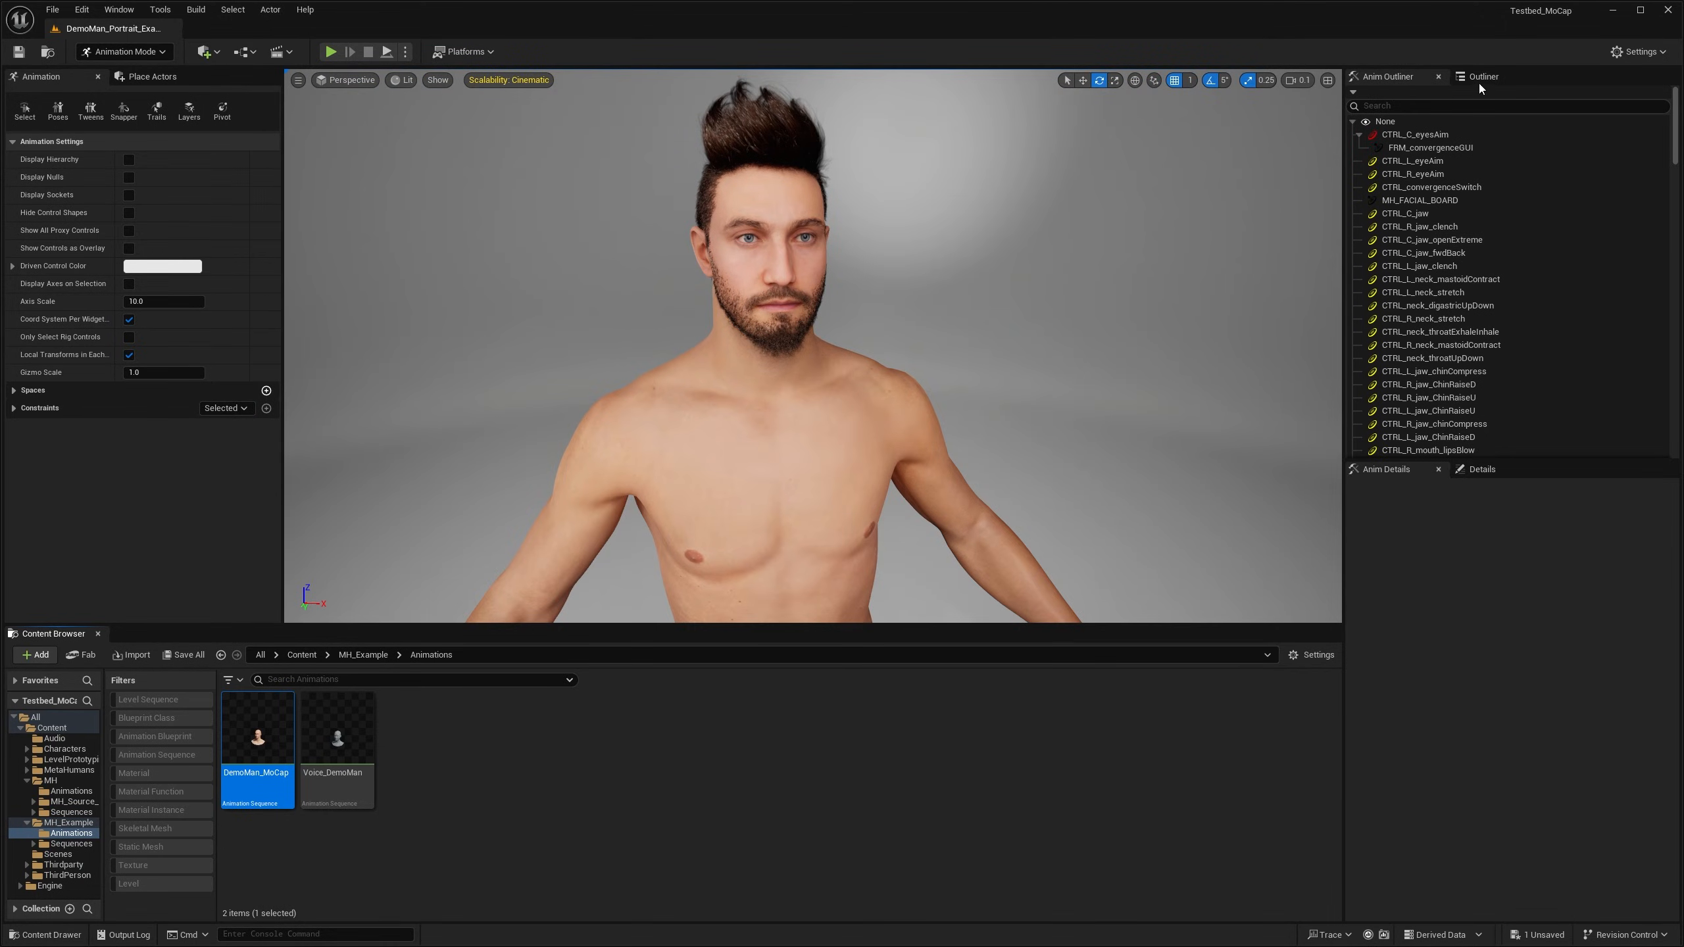
# Step: Select Performance_MoCap in the Outliner and rename the Voice_DemoMan animation as DemoMan_Voice
pyautogui.click(1482, 79)
pyautogui.click(1461, 238)
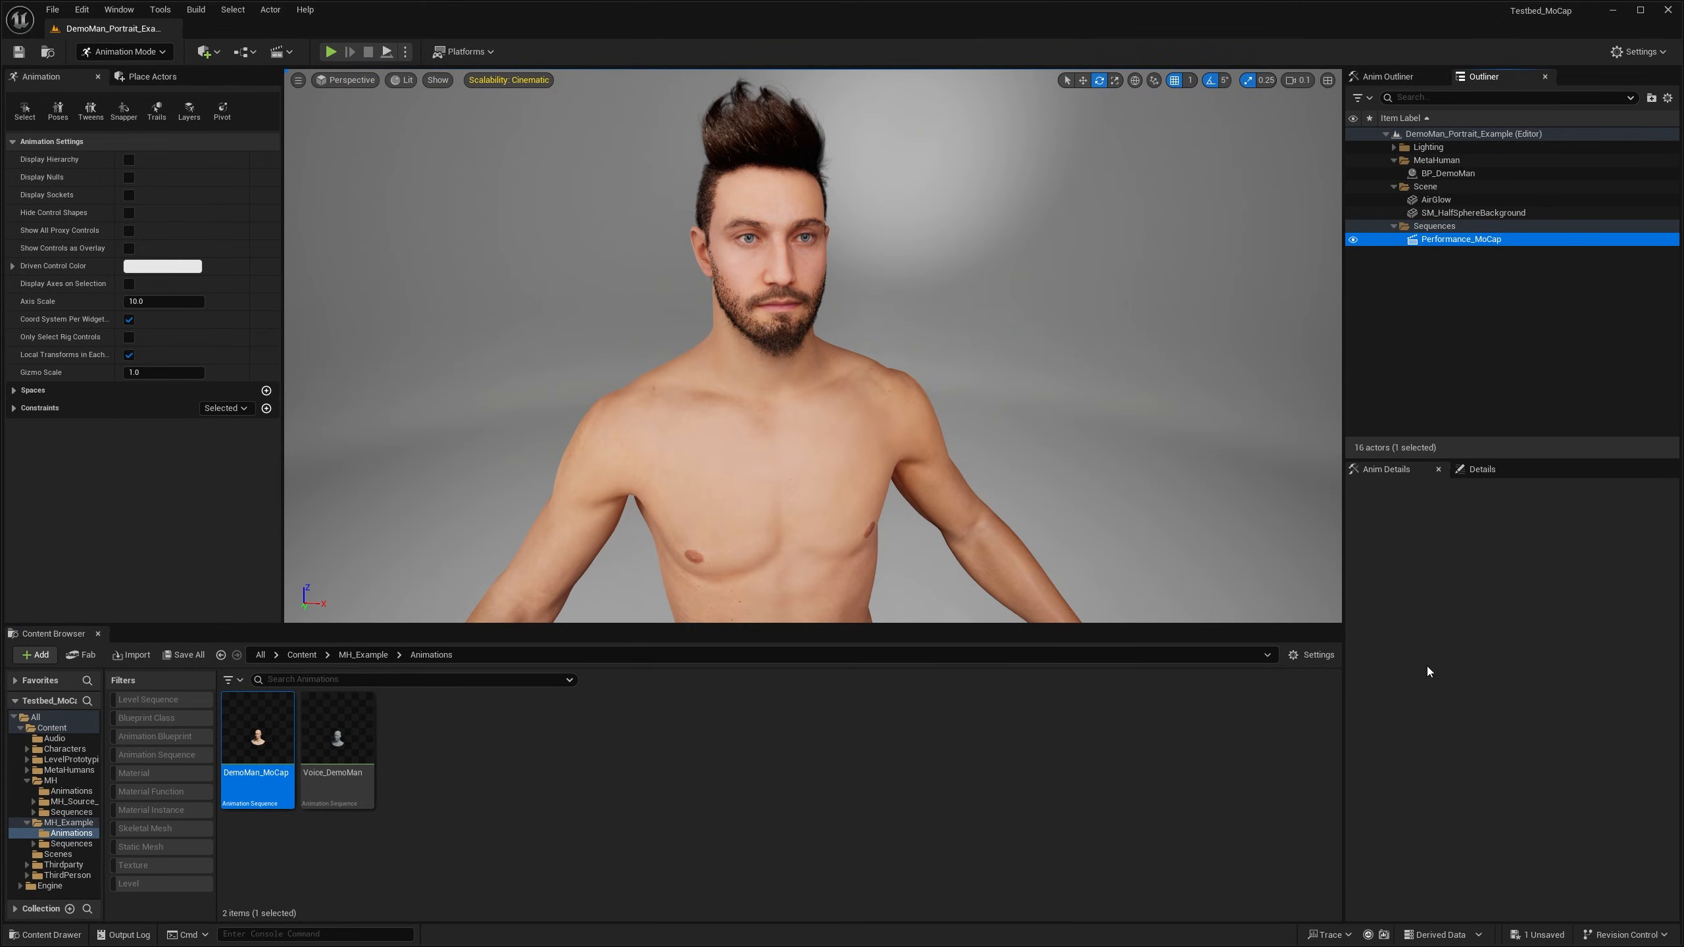
pyautogui.click(267, 755)
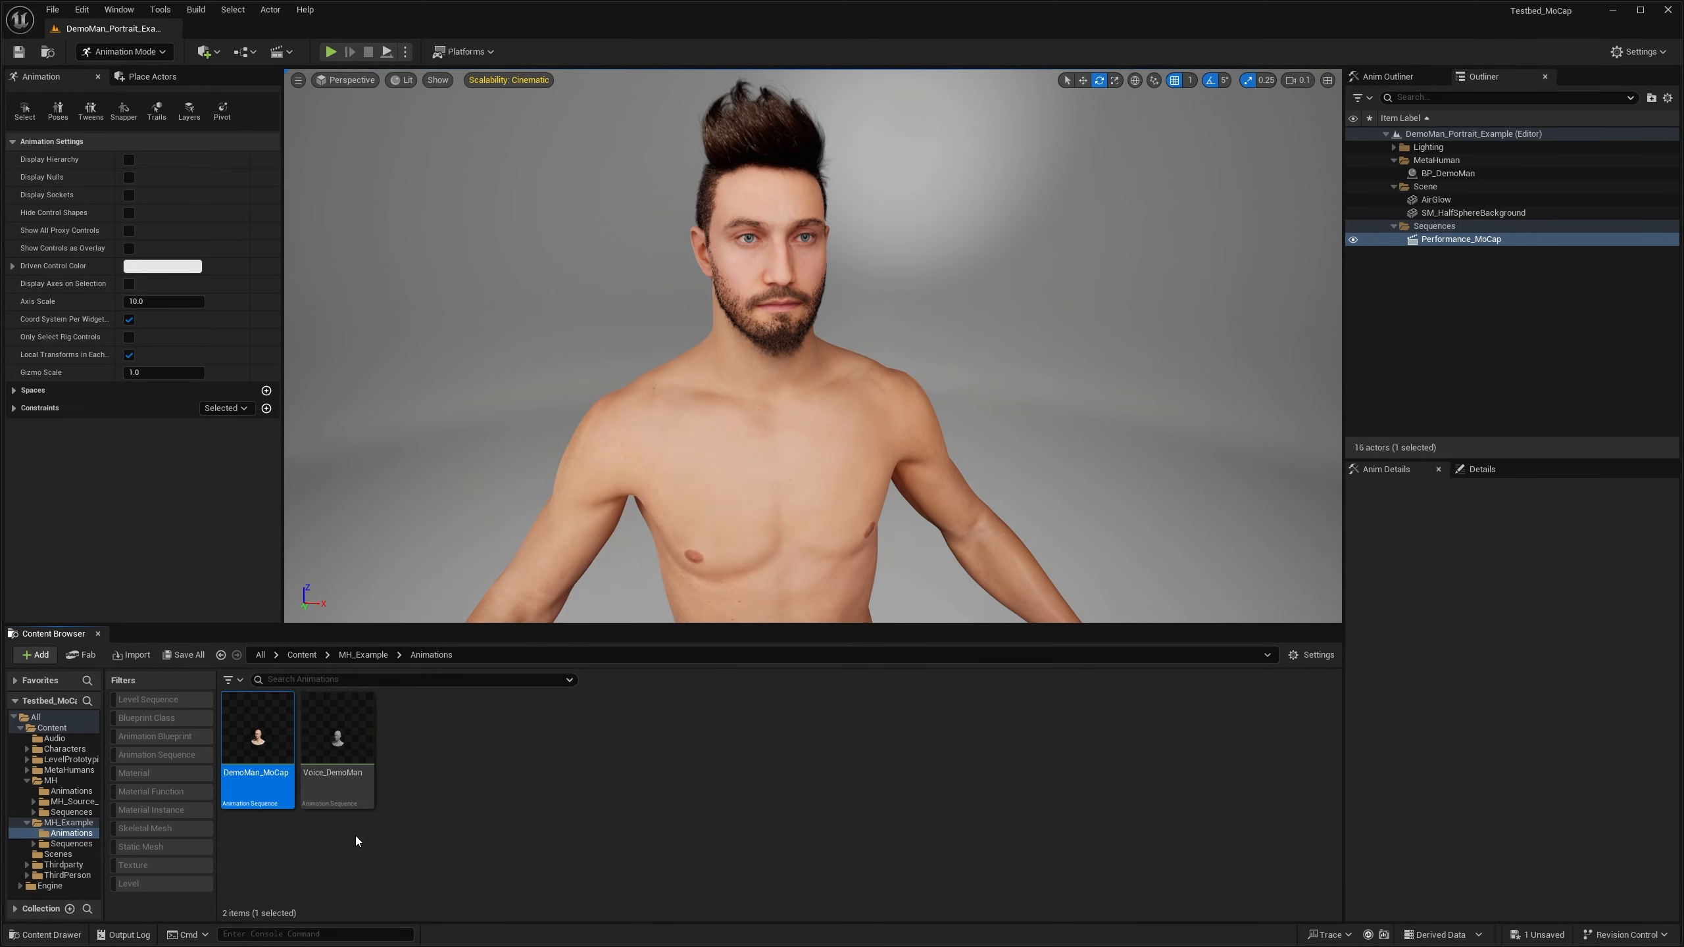
pyautogui.moveTo(347, 732)
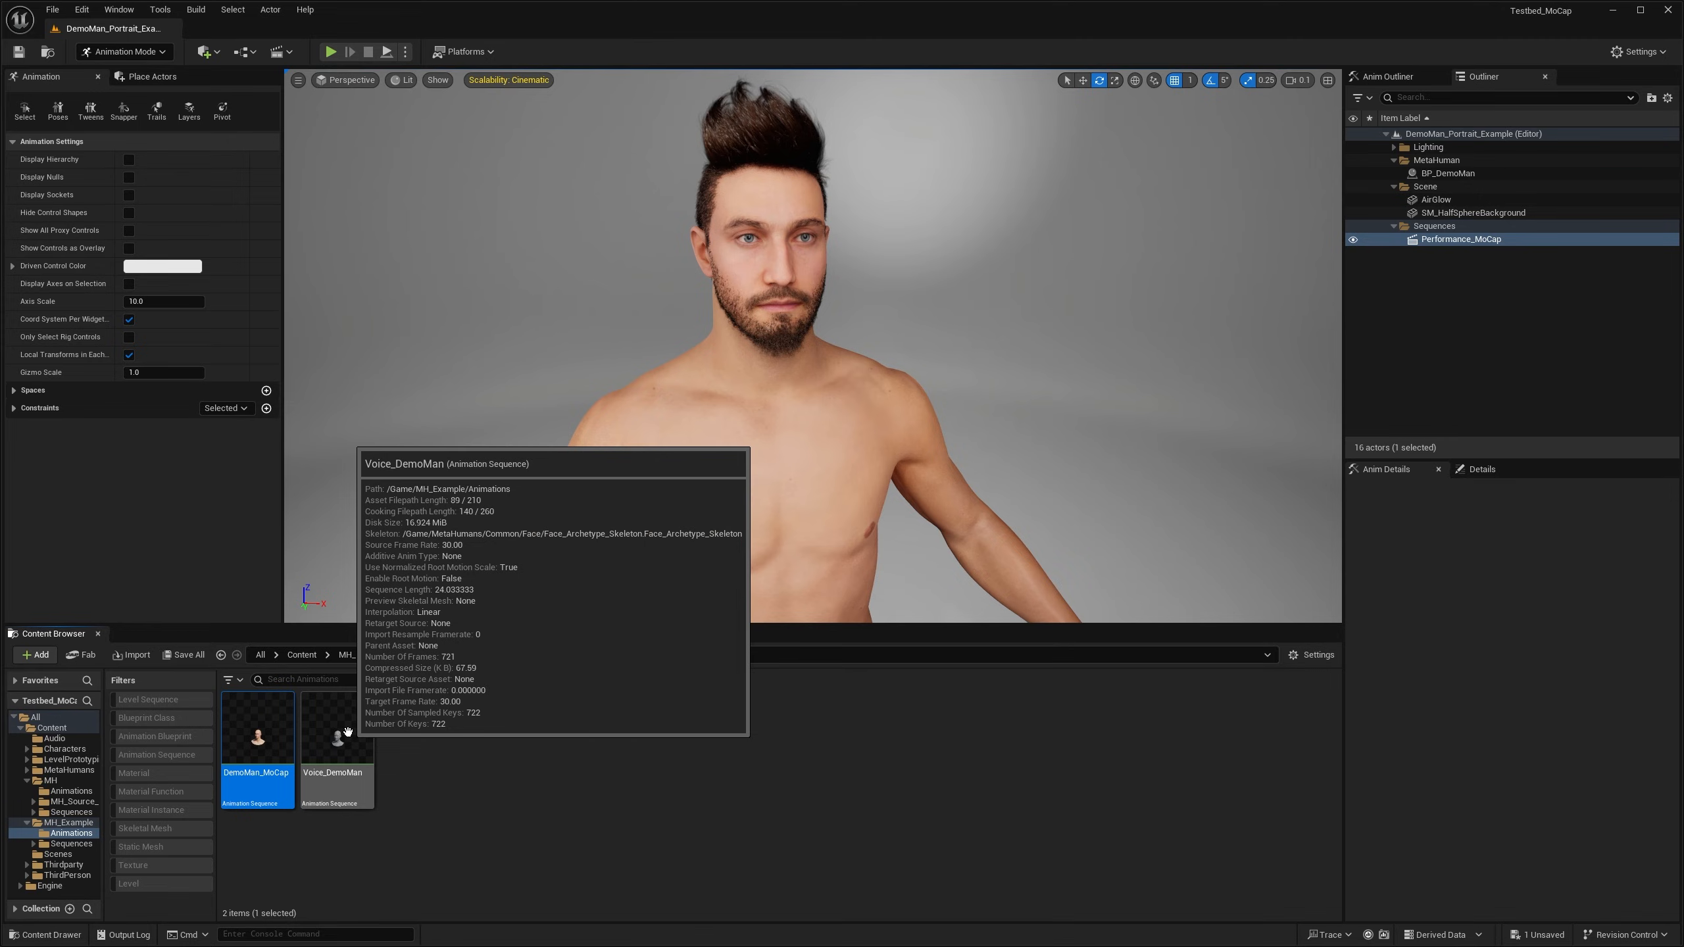
pyautogui.click(370, 788)
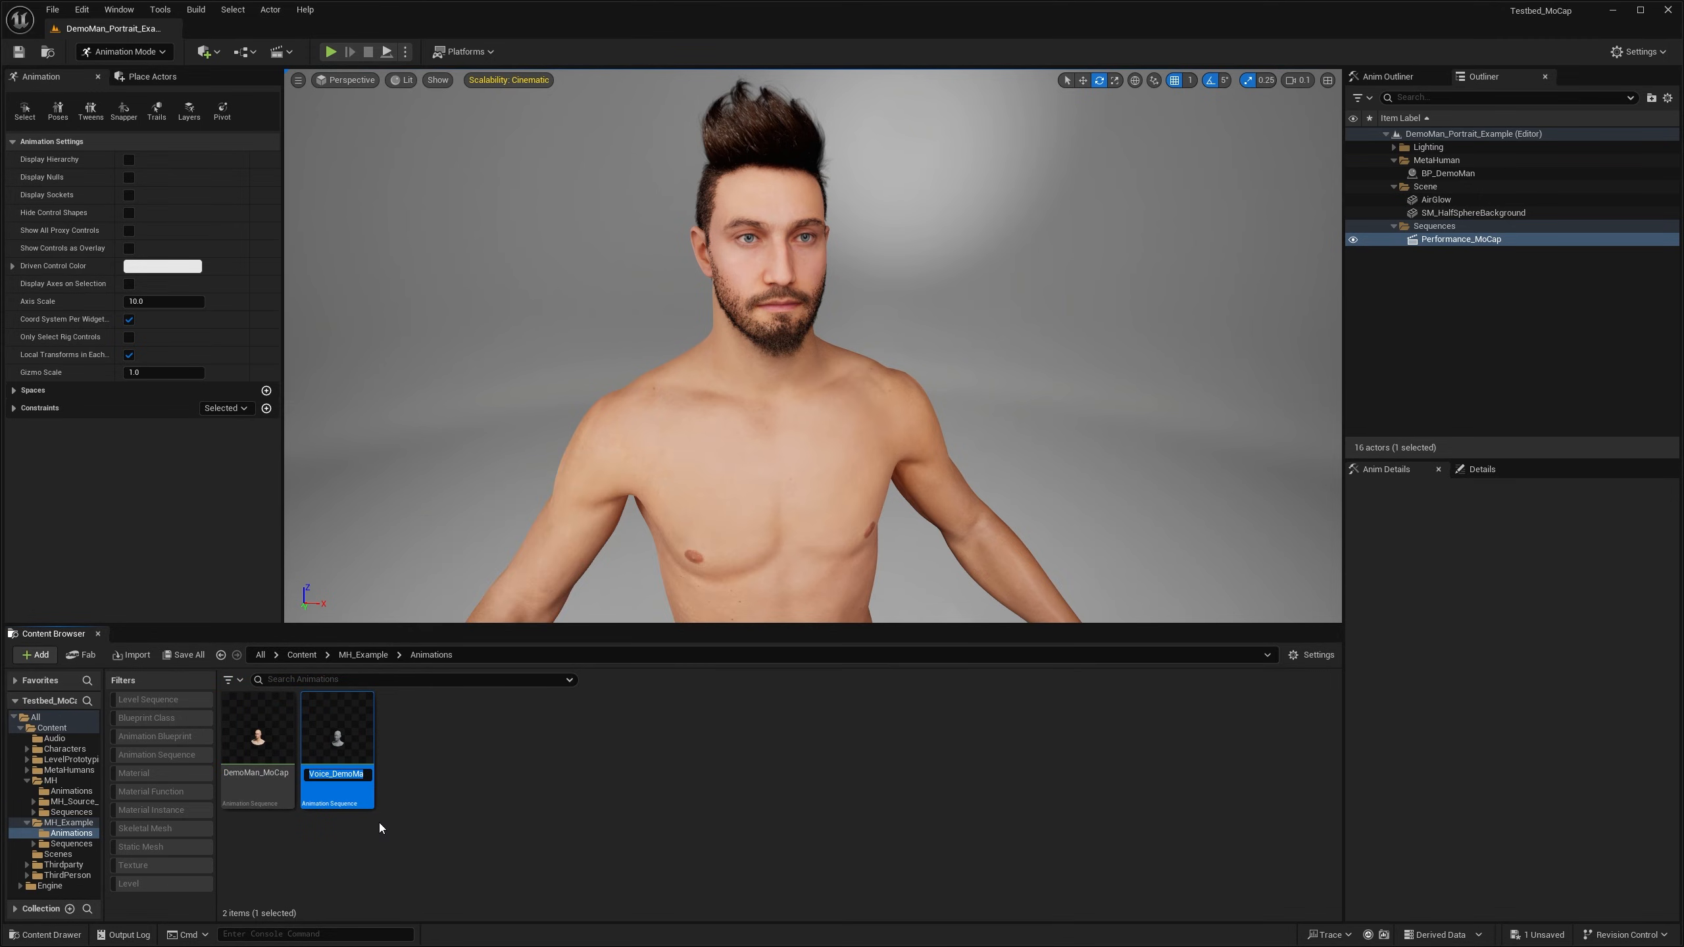
pyautogui.write('De')
pyautogui.write('moMan_Voice')
pyautogui.press('Return')
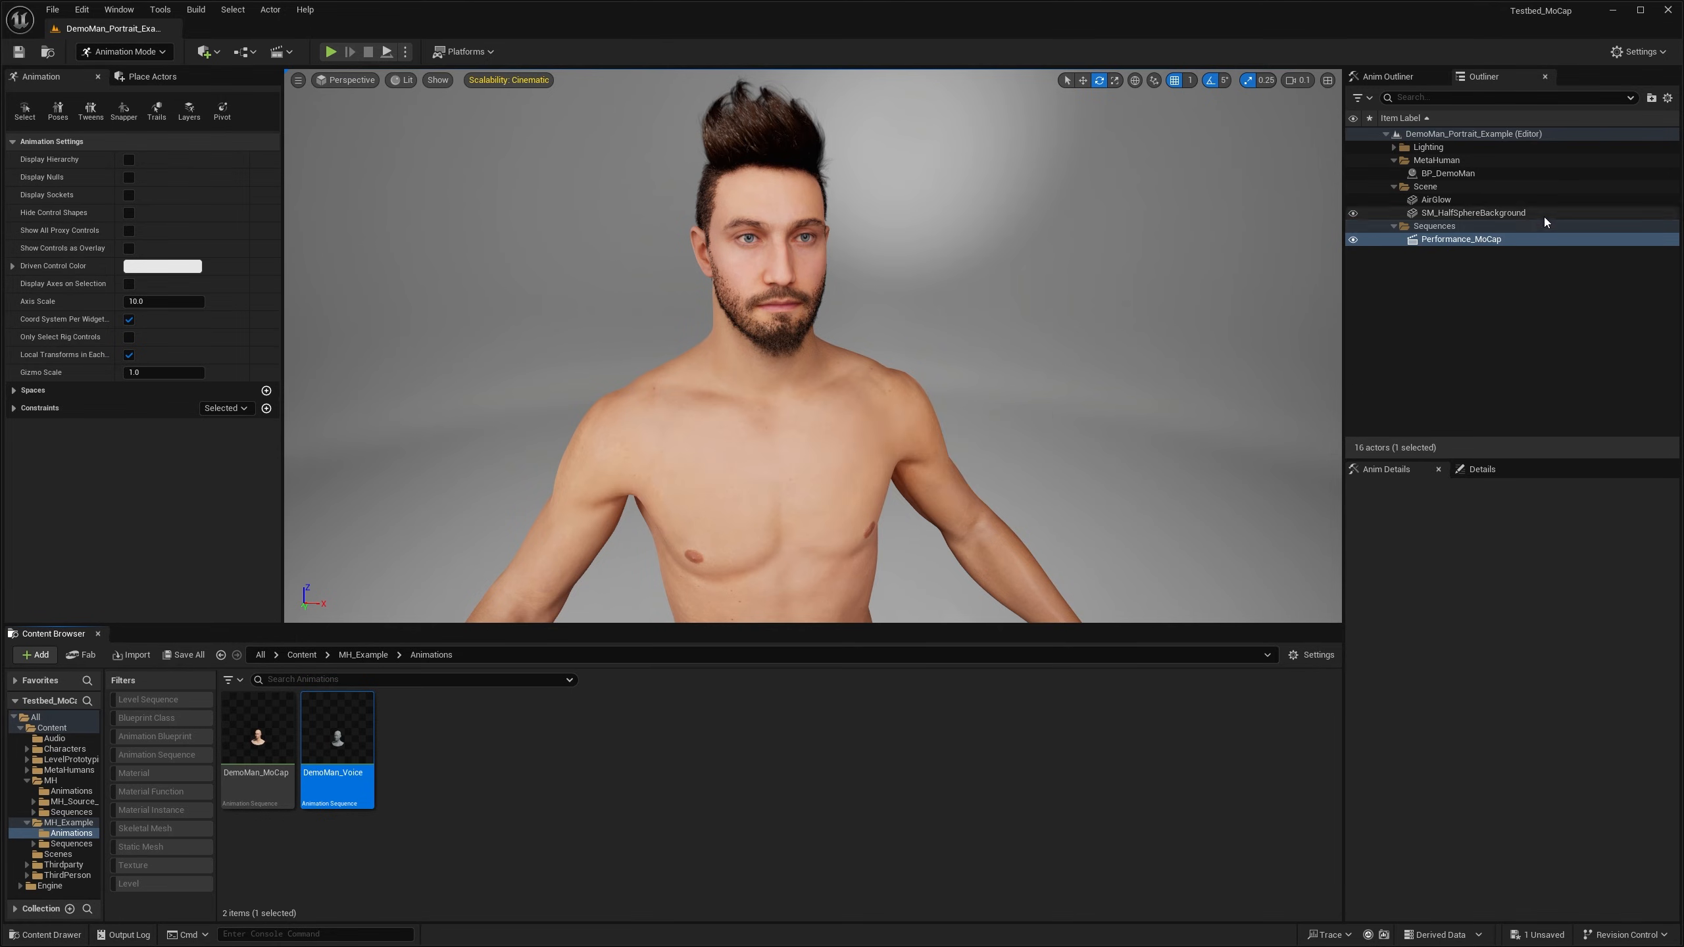
# Step: Open the level sequence of the Performance_MoCap actor and play it back
pyautogui.click(1478, 470)
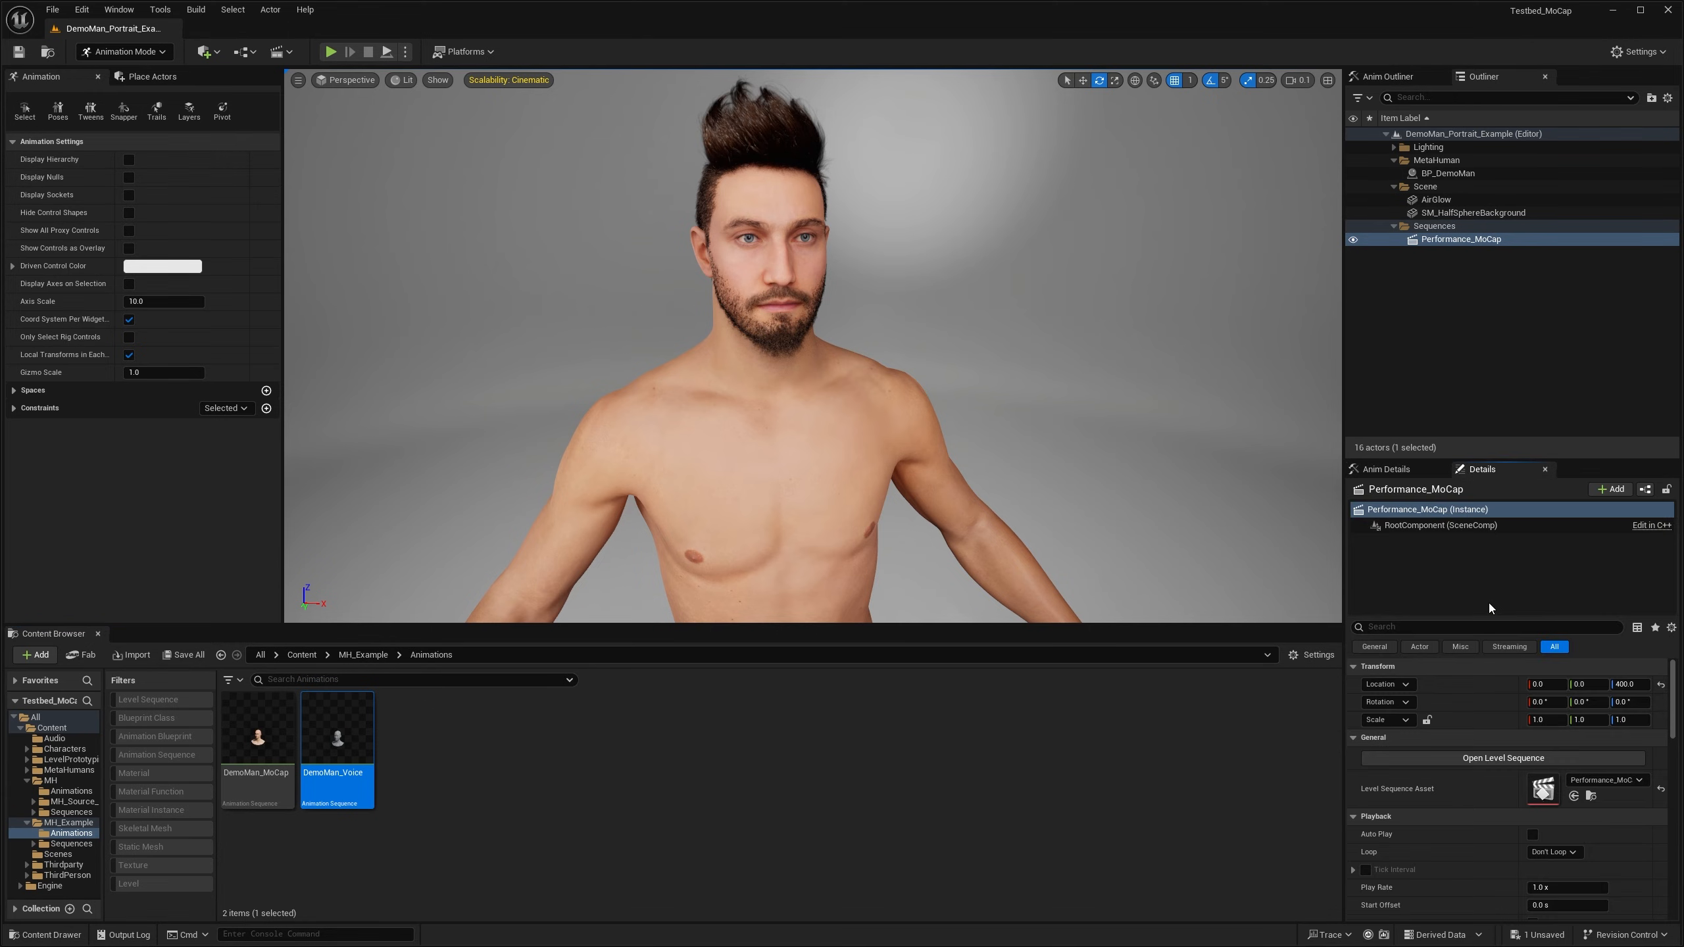
pyautogui.click(1492, 758)
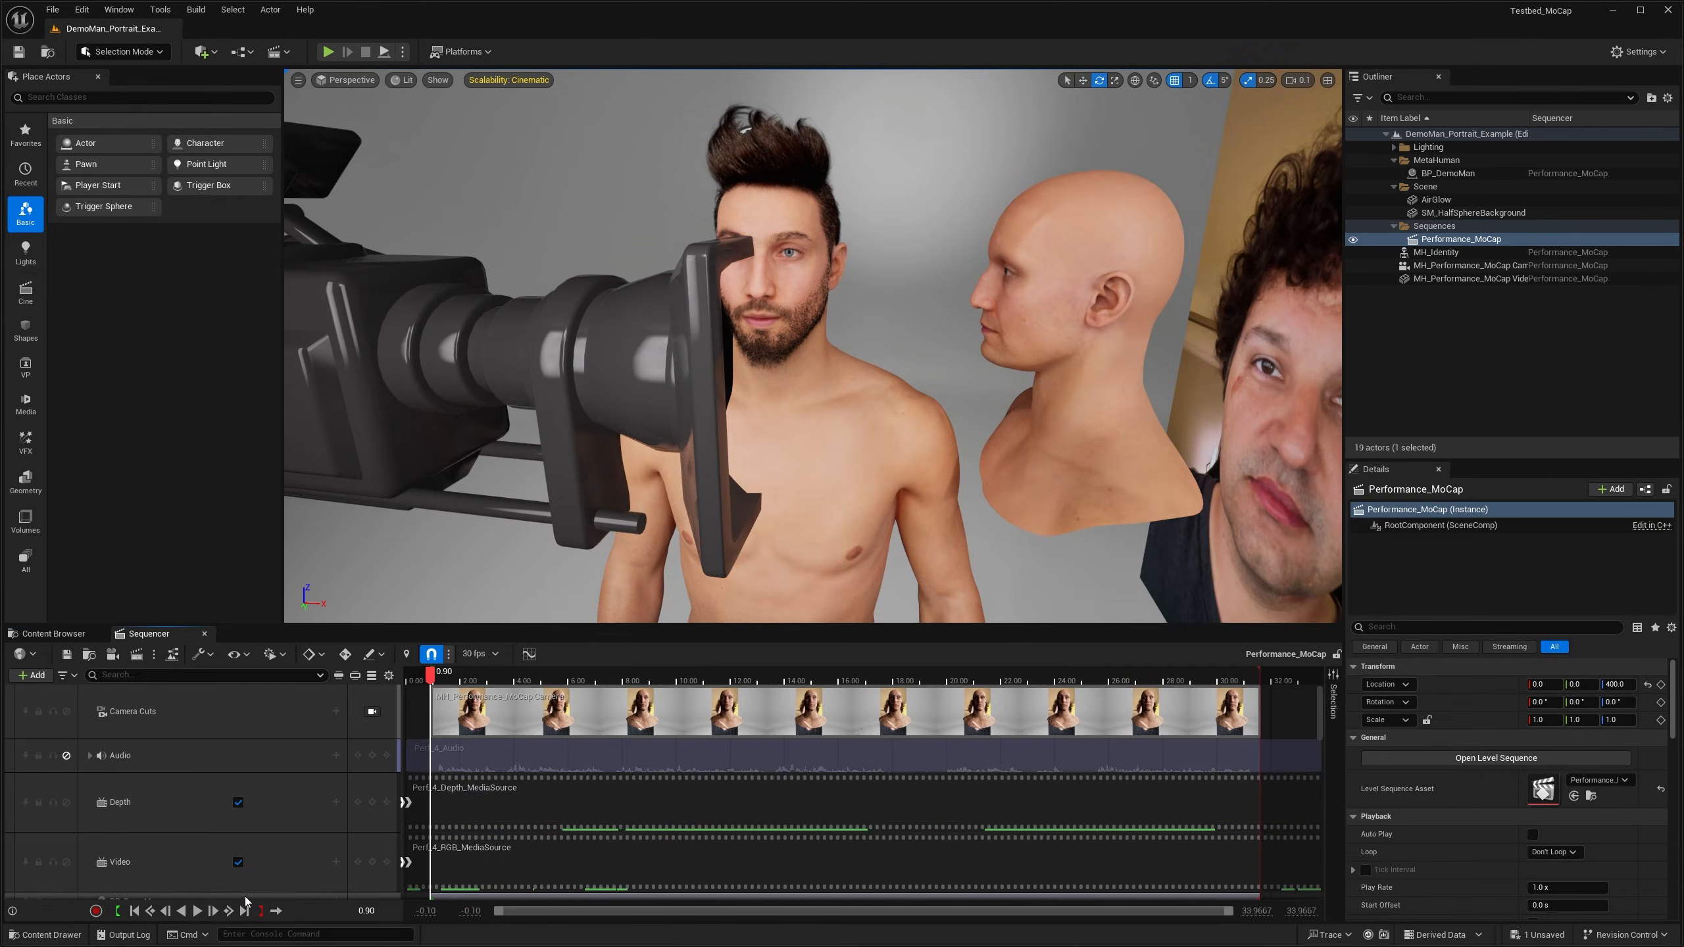
pyautogui.click(197, 911)
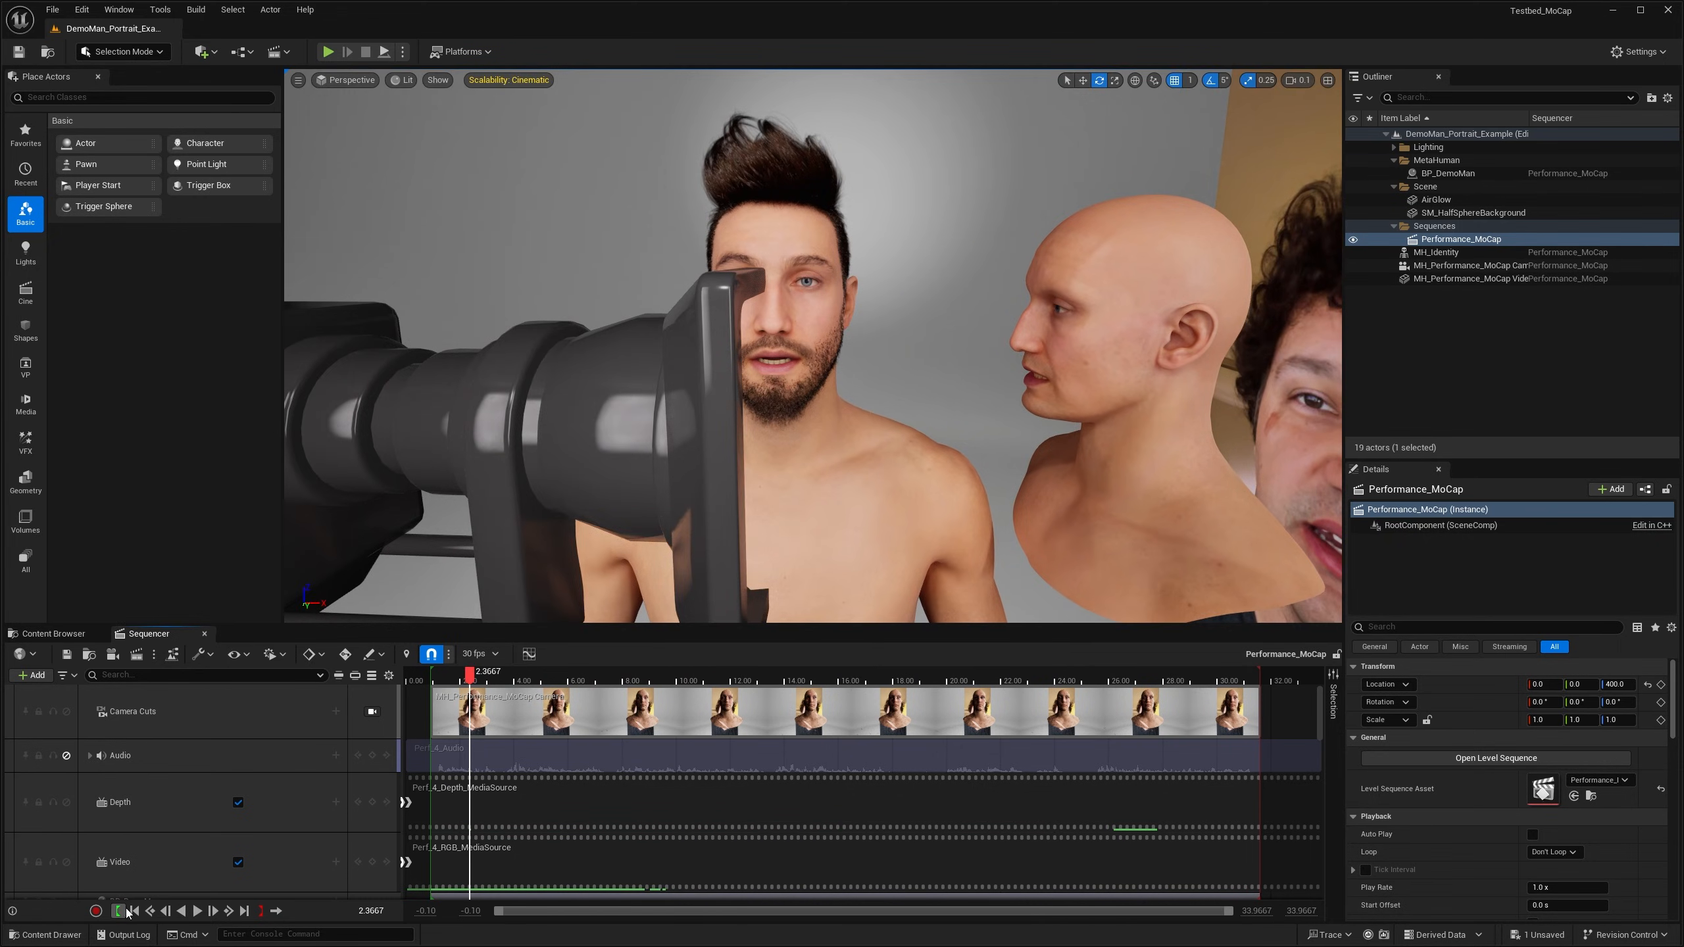
# Step: Collapse and deactivate the MH_Identity, MH_Performance_MoCap Camera and Video Plane tracks, leaving only the DemoMan character in view at the sequence start
pyautogui.scroll(-10, 140, 785)
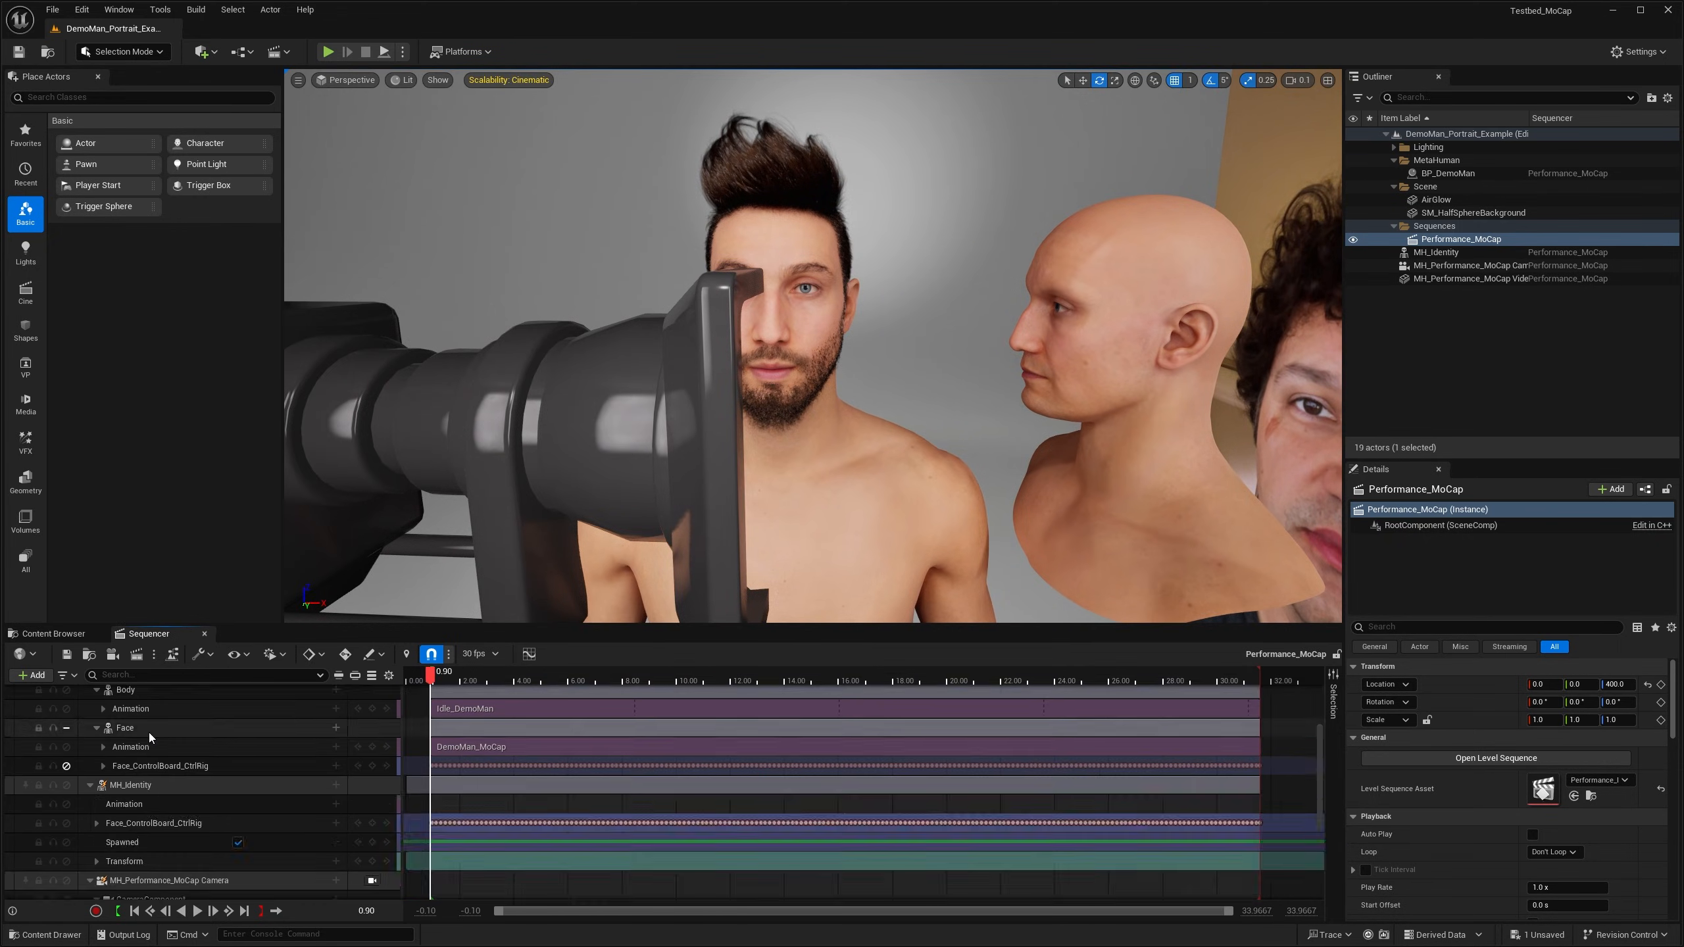
pyautogui.click(89, 785)
pyautogui.click(88, 803)
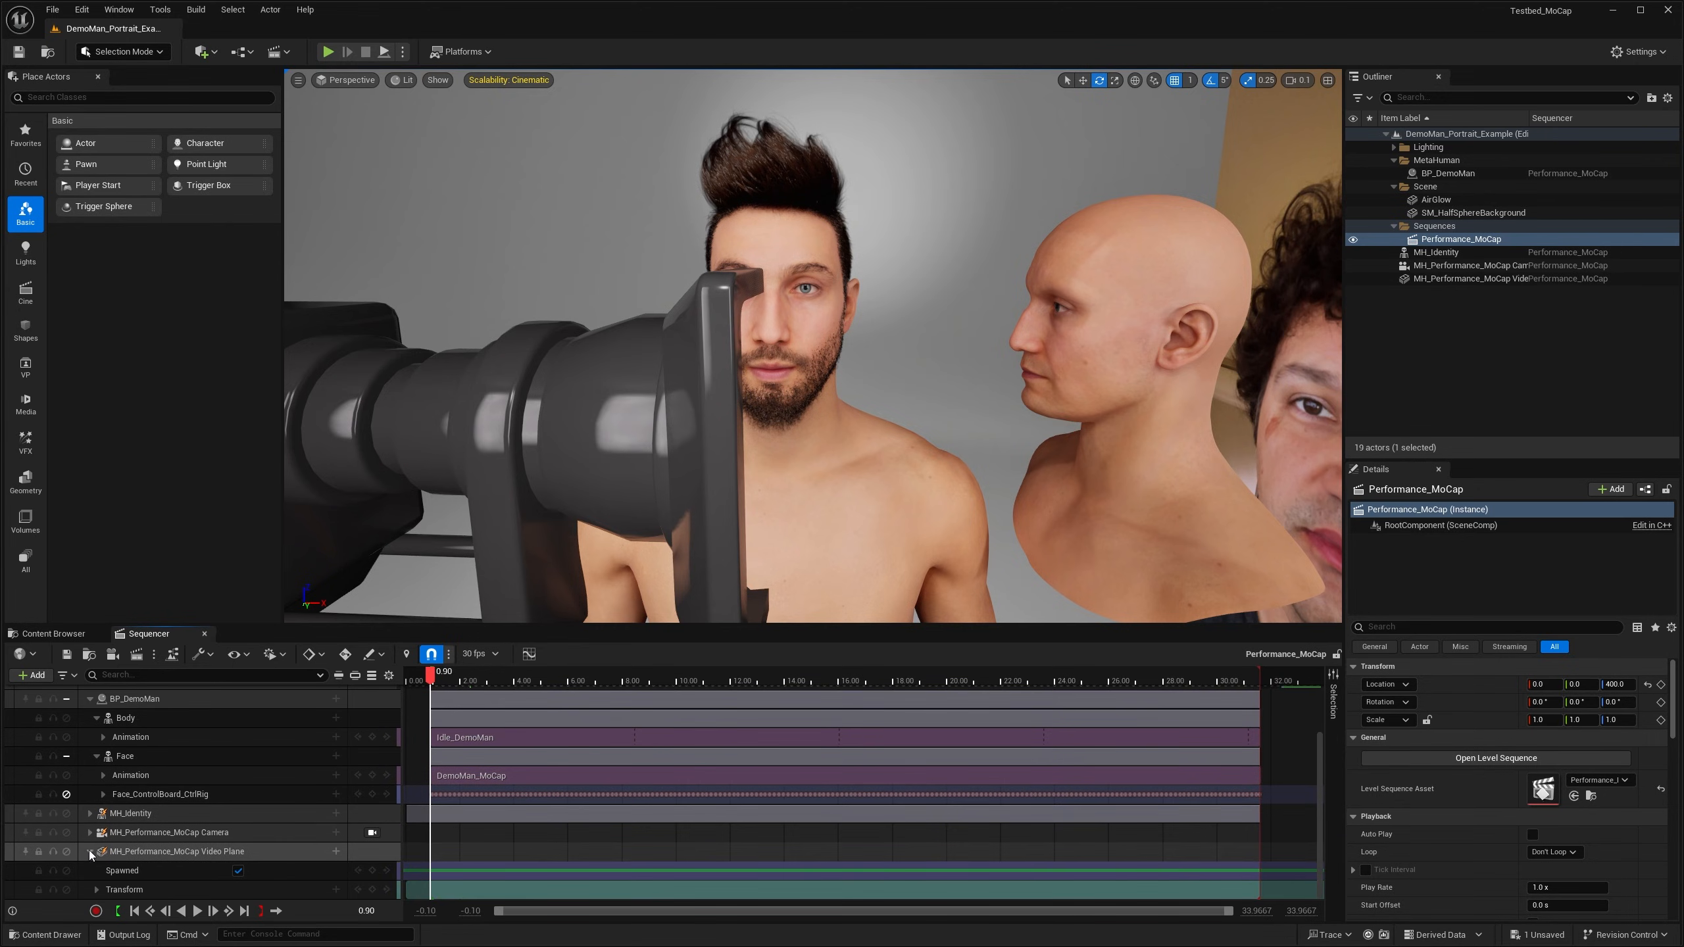
pyautogui.click(89, 851)
pyautogui.click(67, 887)
pyautogui.click(68, 871)
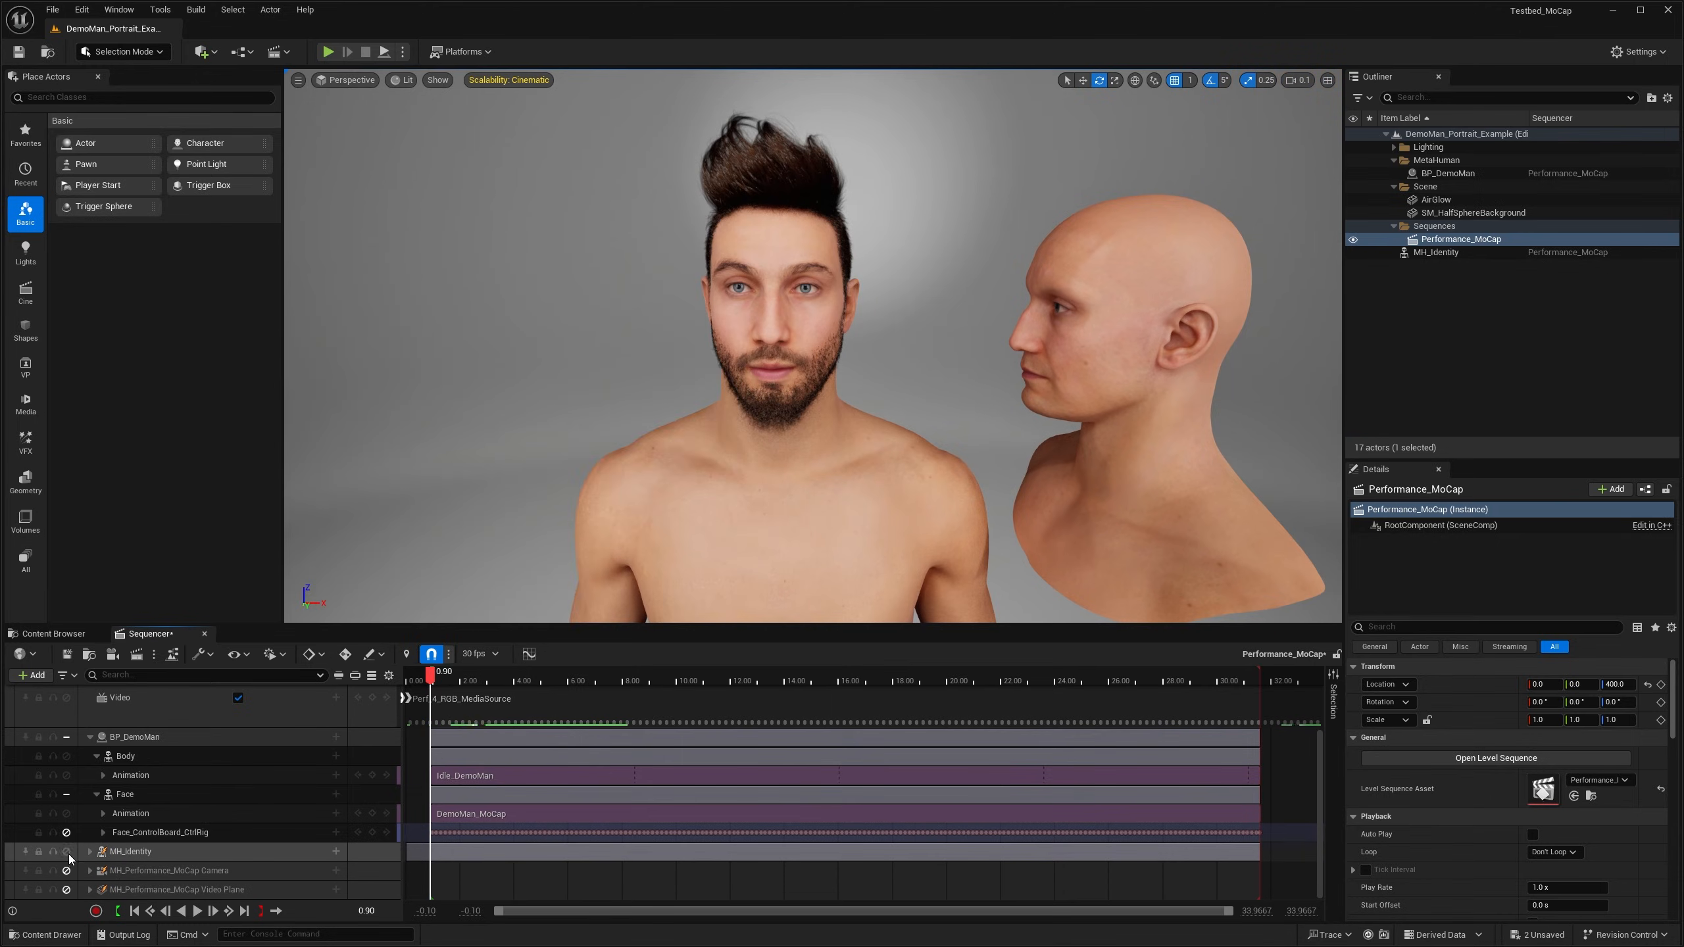
pyautogui.click(68, 855)
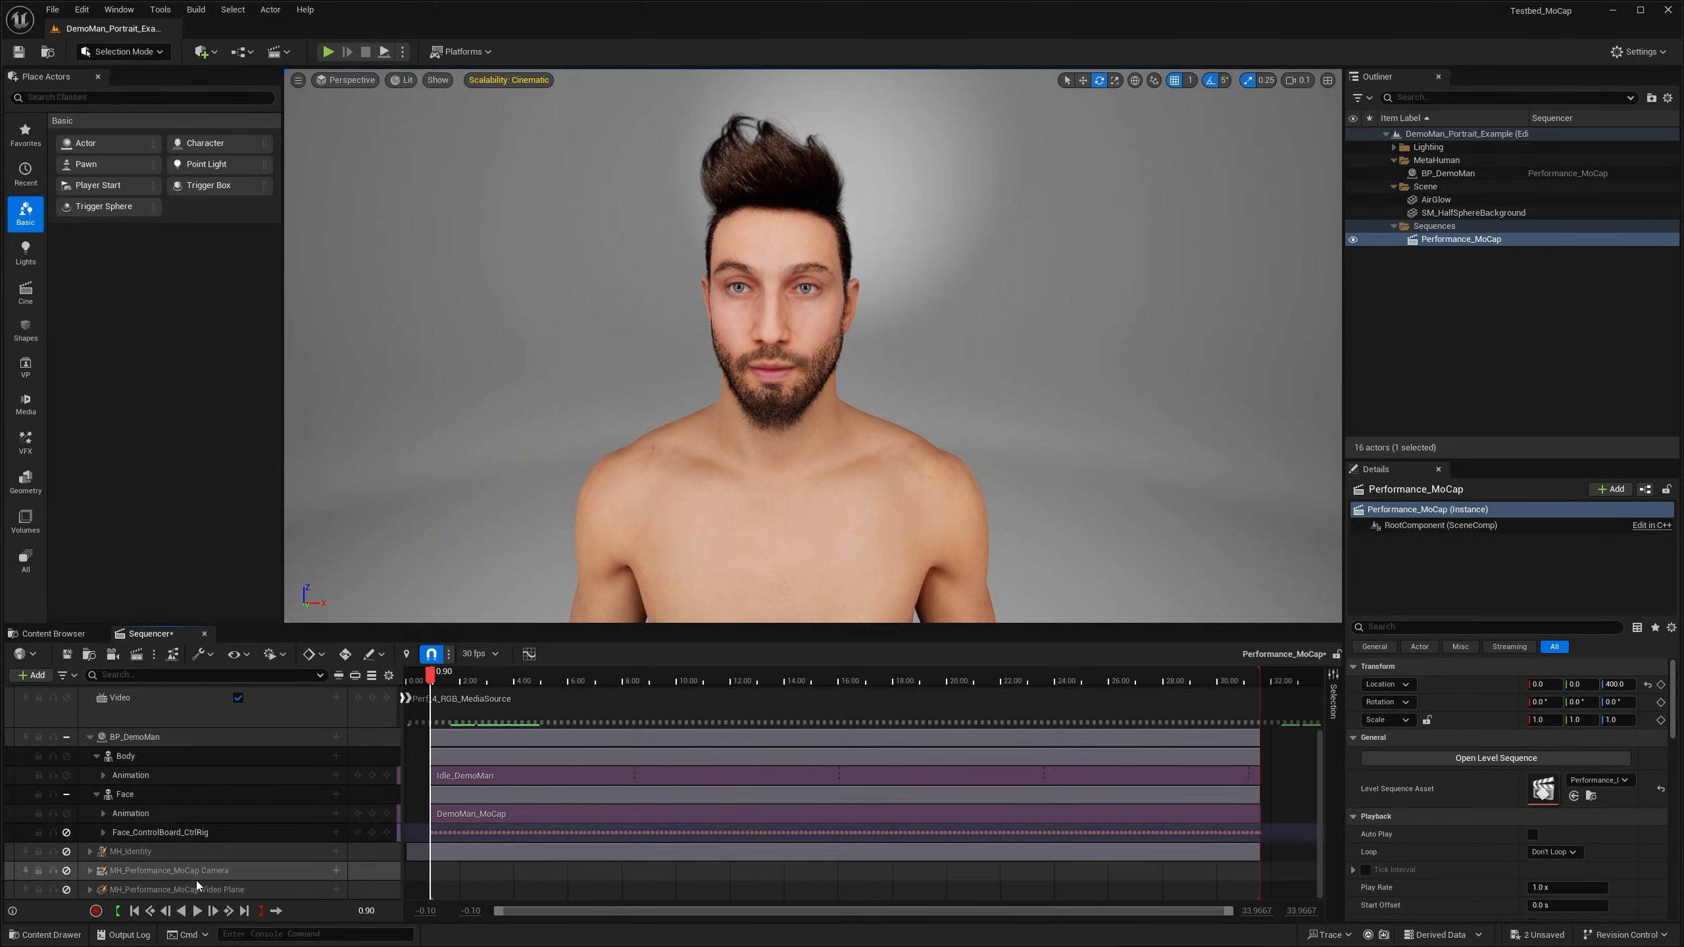
pyautogui.moveTo(813, 345)
pyautogui.mouseDown(button='right')
pyautogui.moveTo(954, 331)
pyautogui.moveTo(822, 326)
pyautogui.mouseUp(button='right')
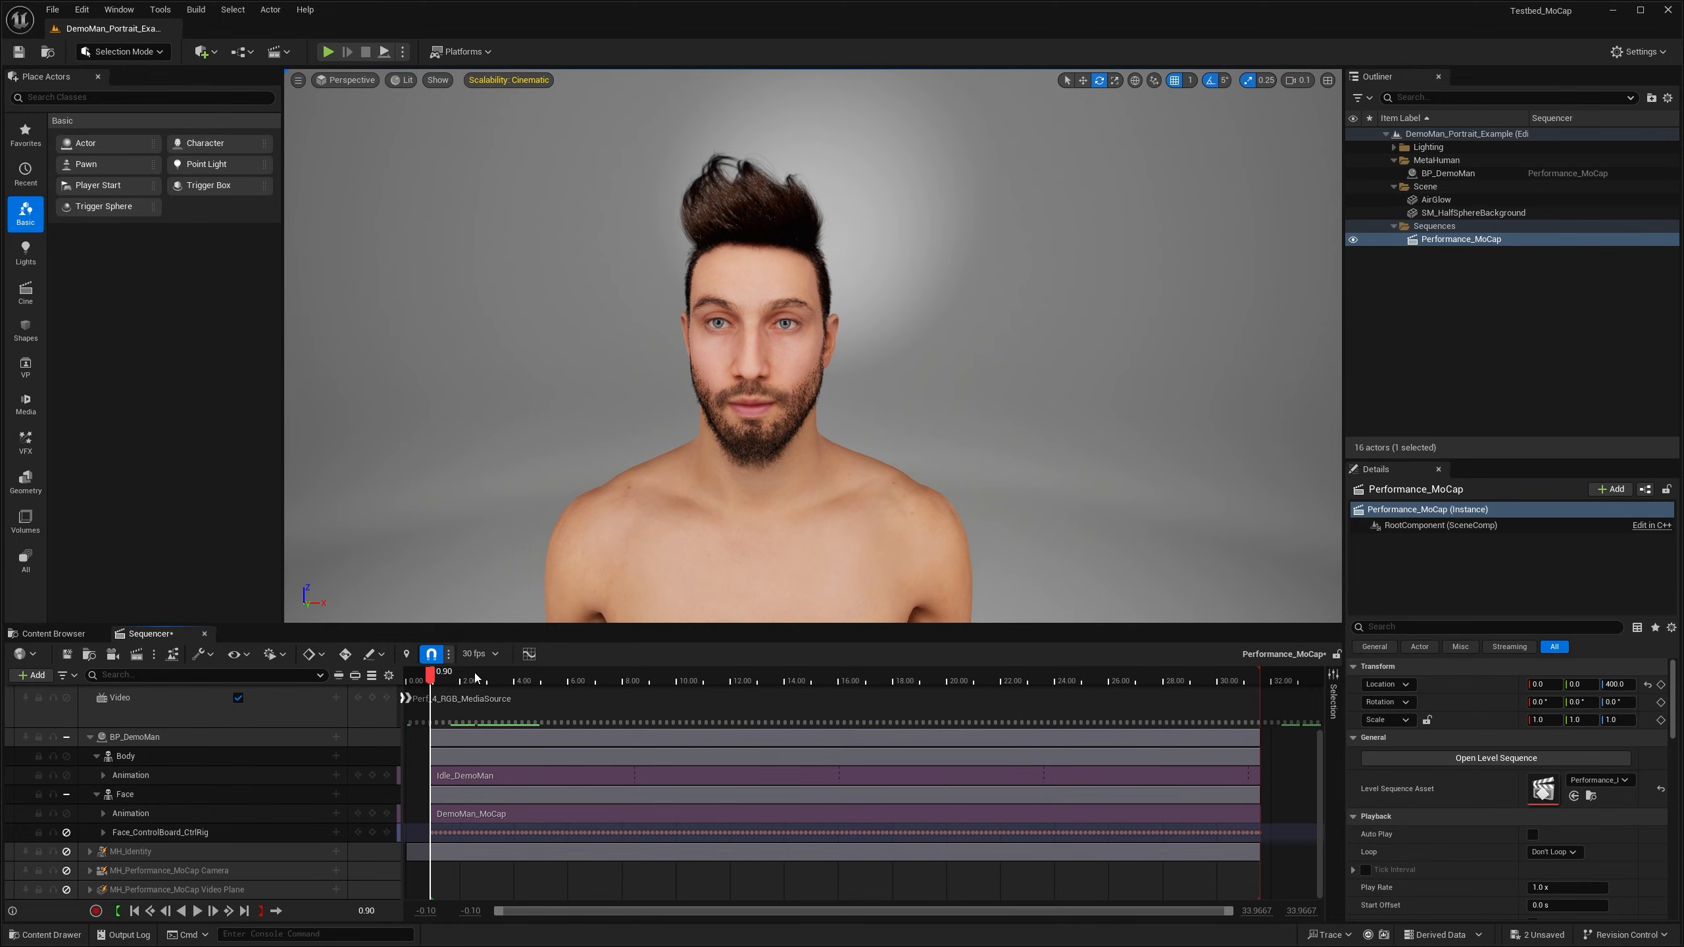
pyautogui.moveTo(476, 677); pyautogui.dragTo(431, 678)
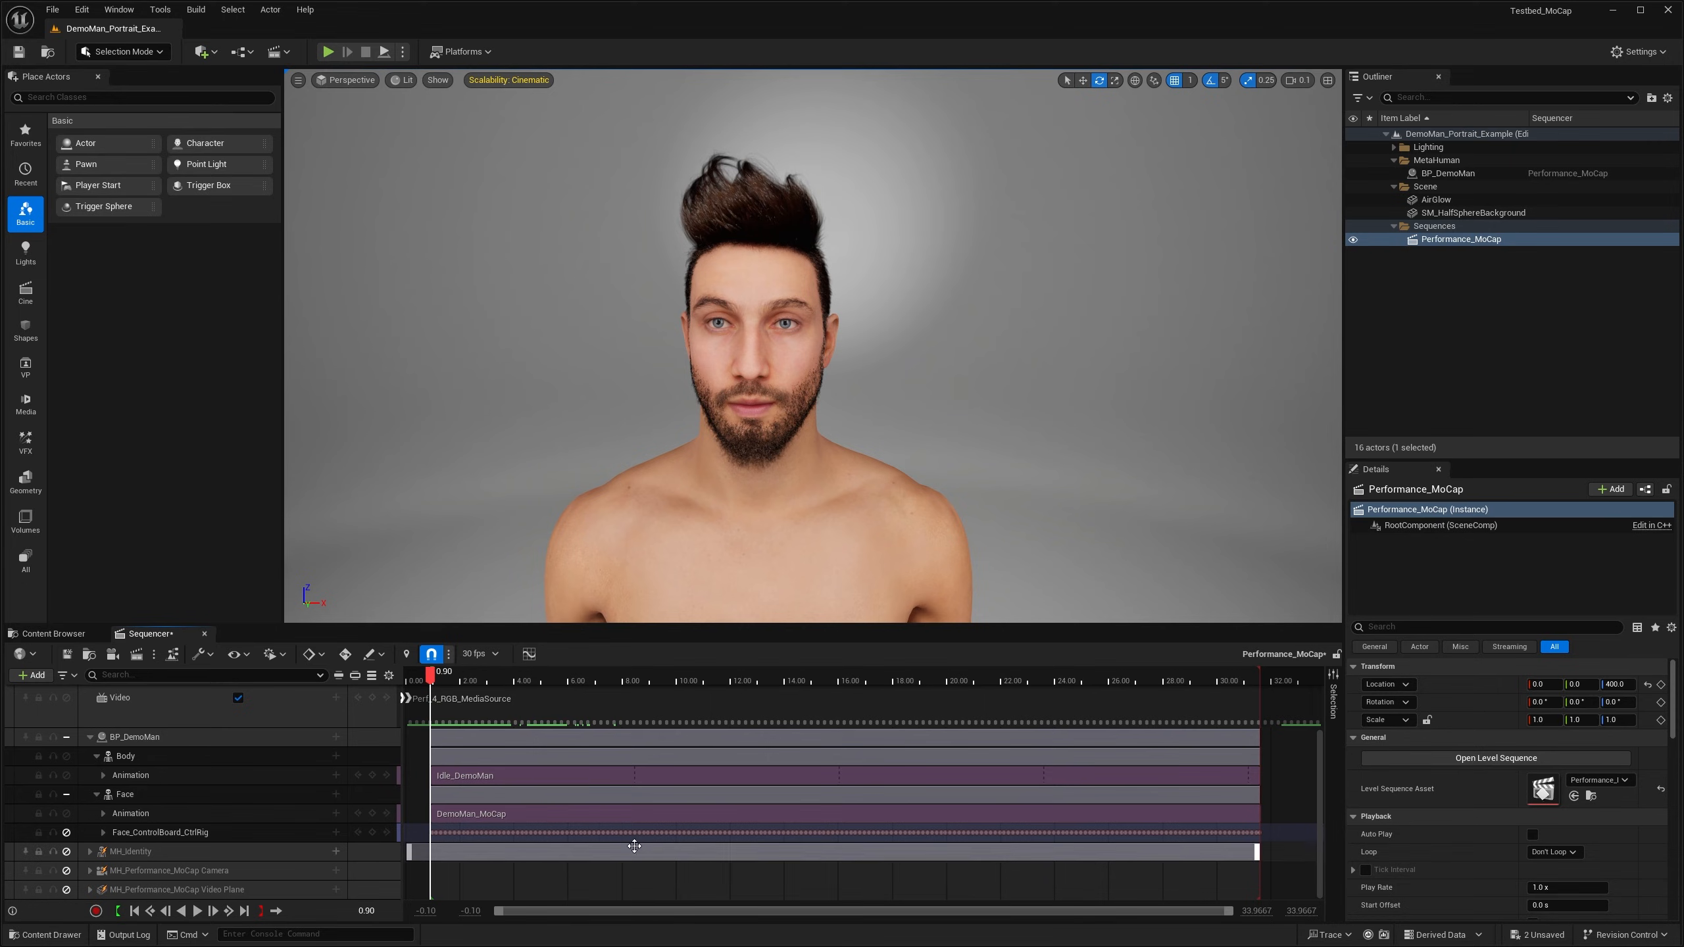
# Step: Add a new audio track to the Performance_MoCap sequence and place the VO_DemoMan sound wave on it
pyautogui.click(87, 736)
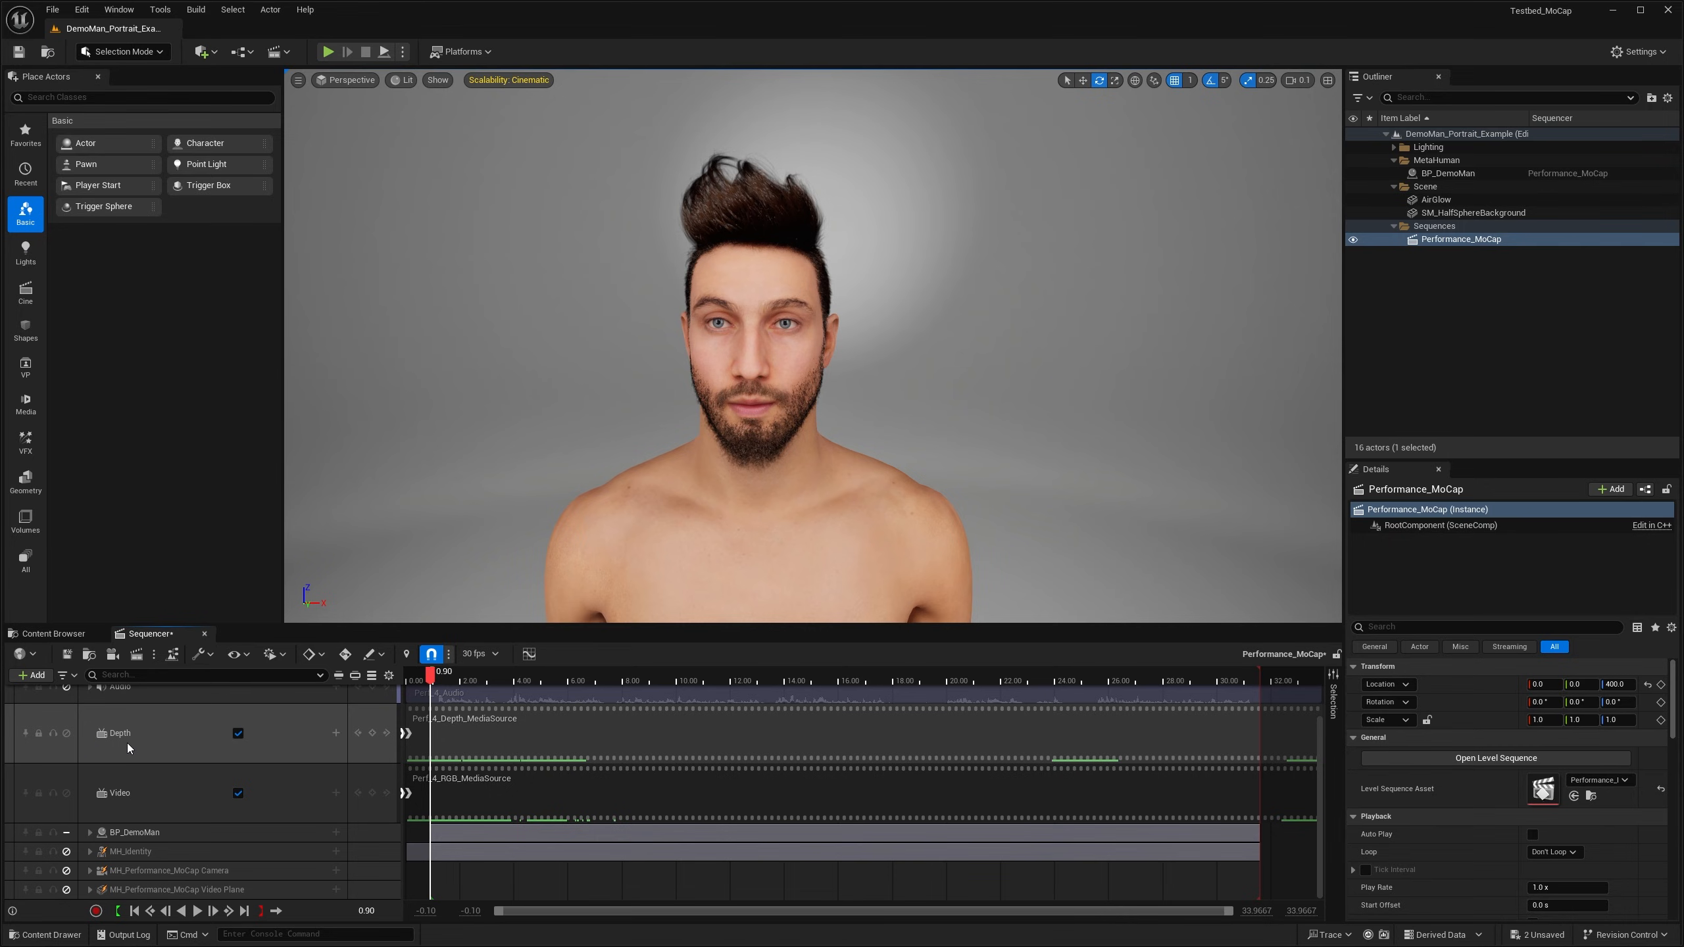
pyautogui.scroll(2, 125, 742)
pyautogui.click(215, 766)
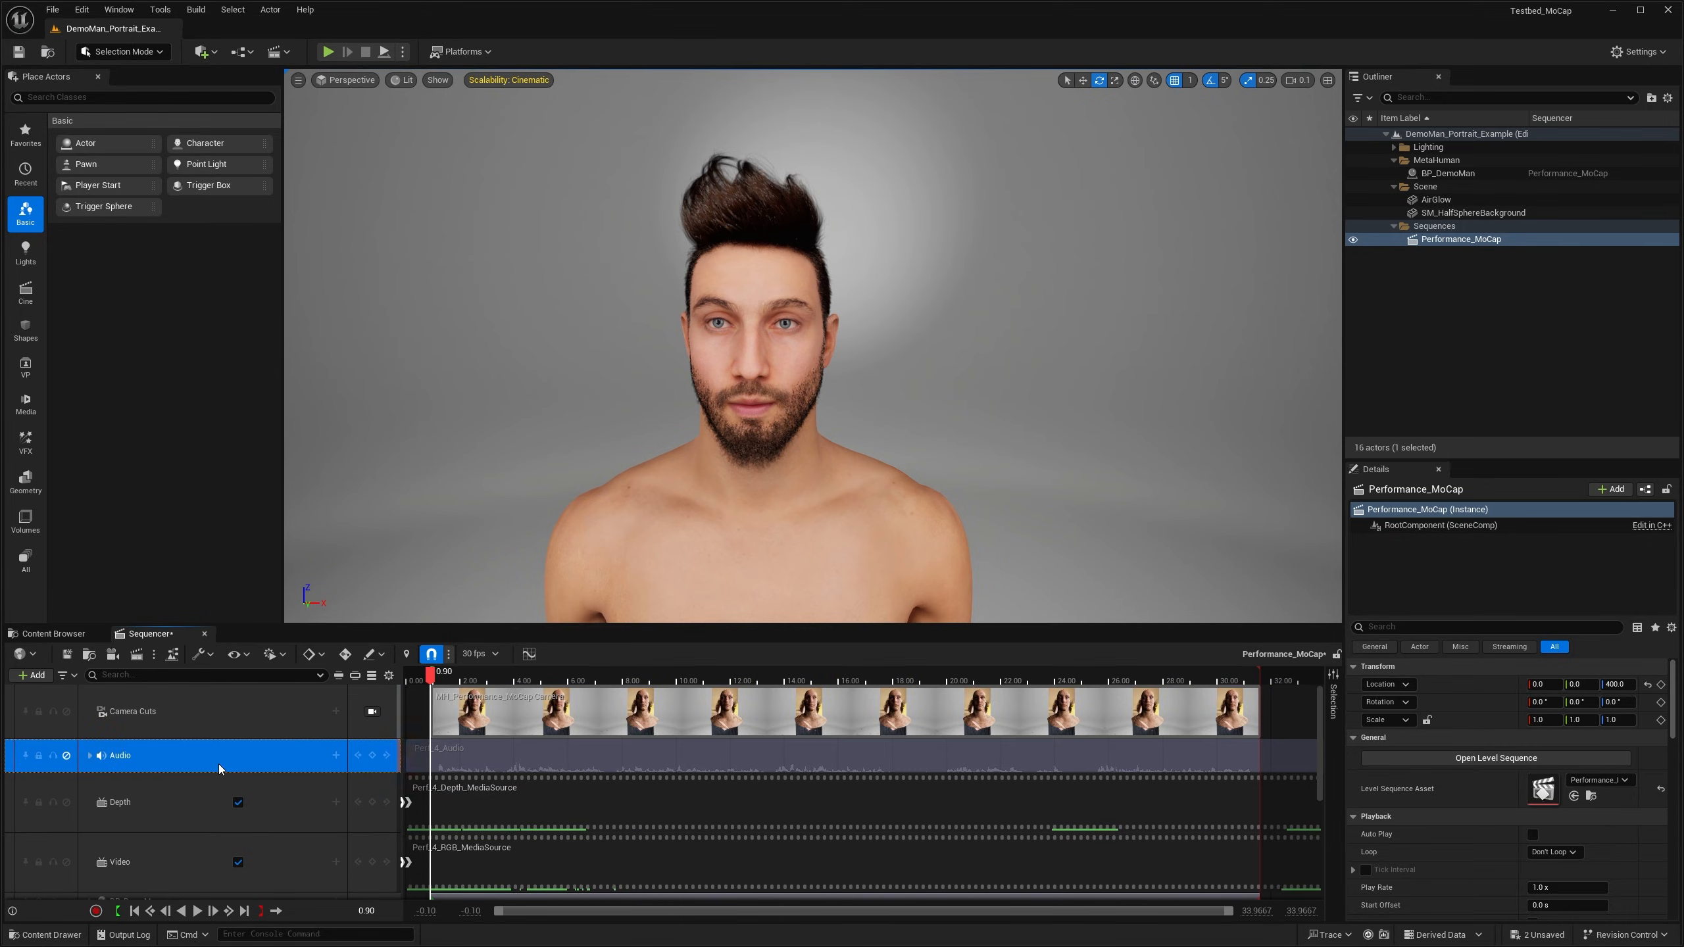
pyautogui.click(31, 675)
pyautogui.moveTo(112, 489)
pyautogui.click(64, 473)
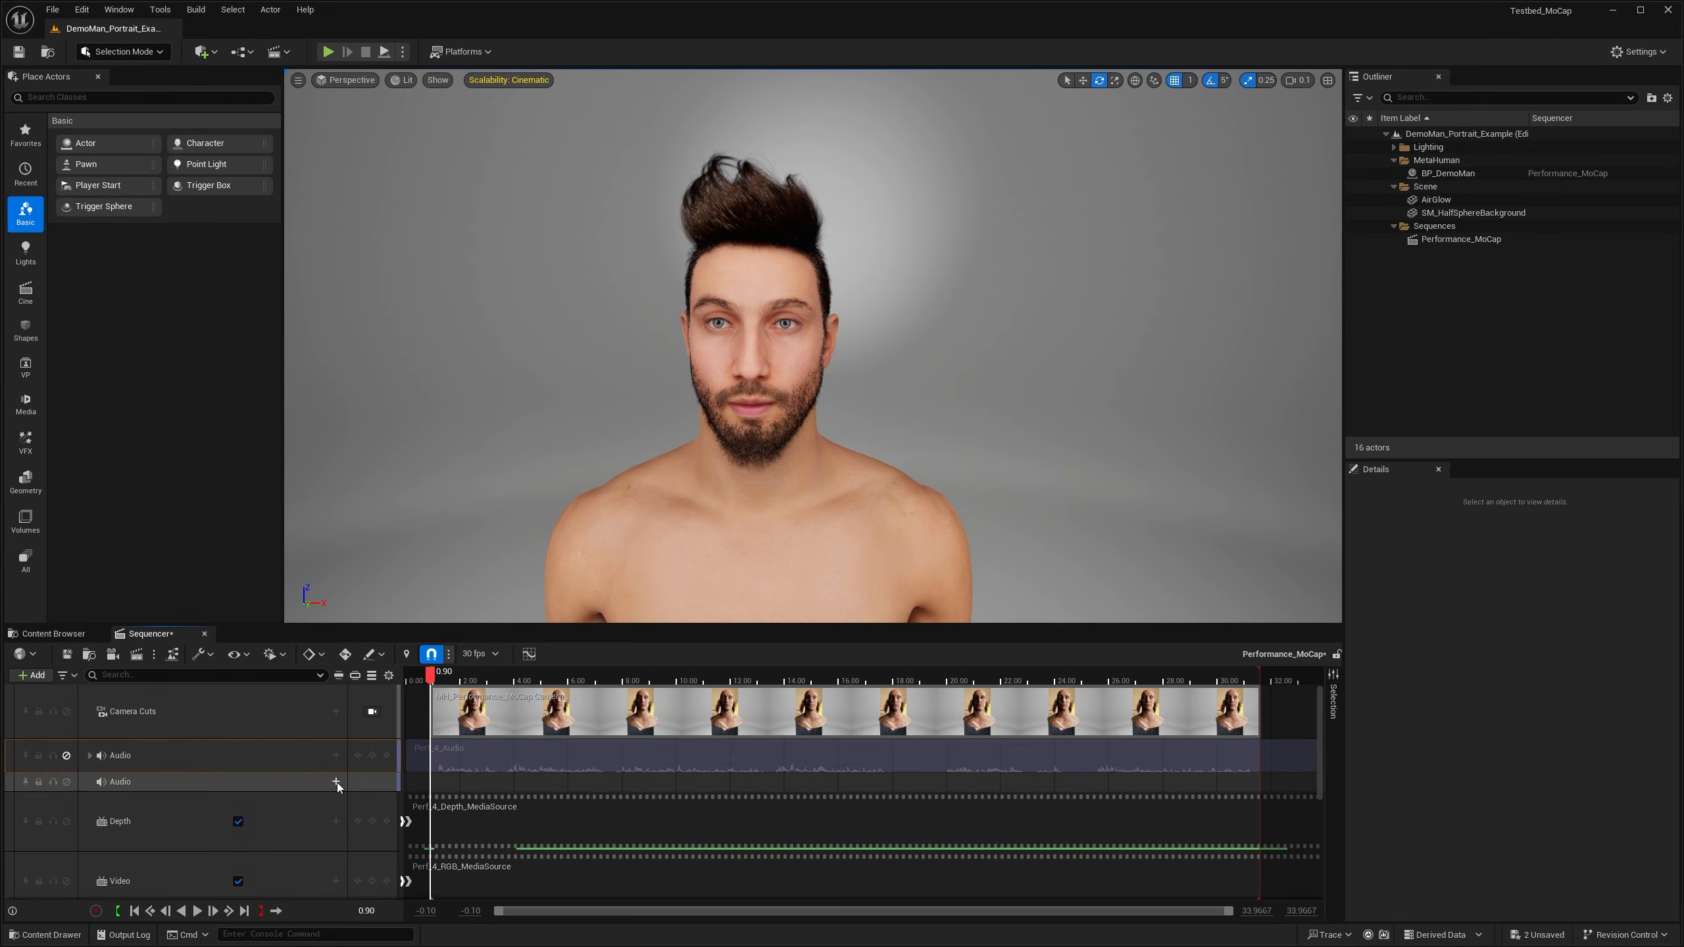
pyautogui.click(335, 782)
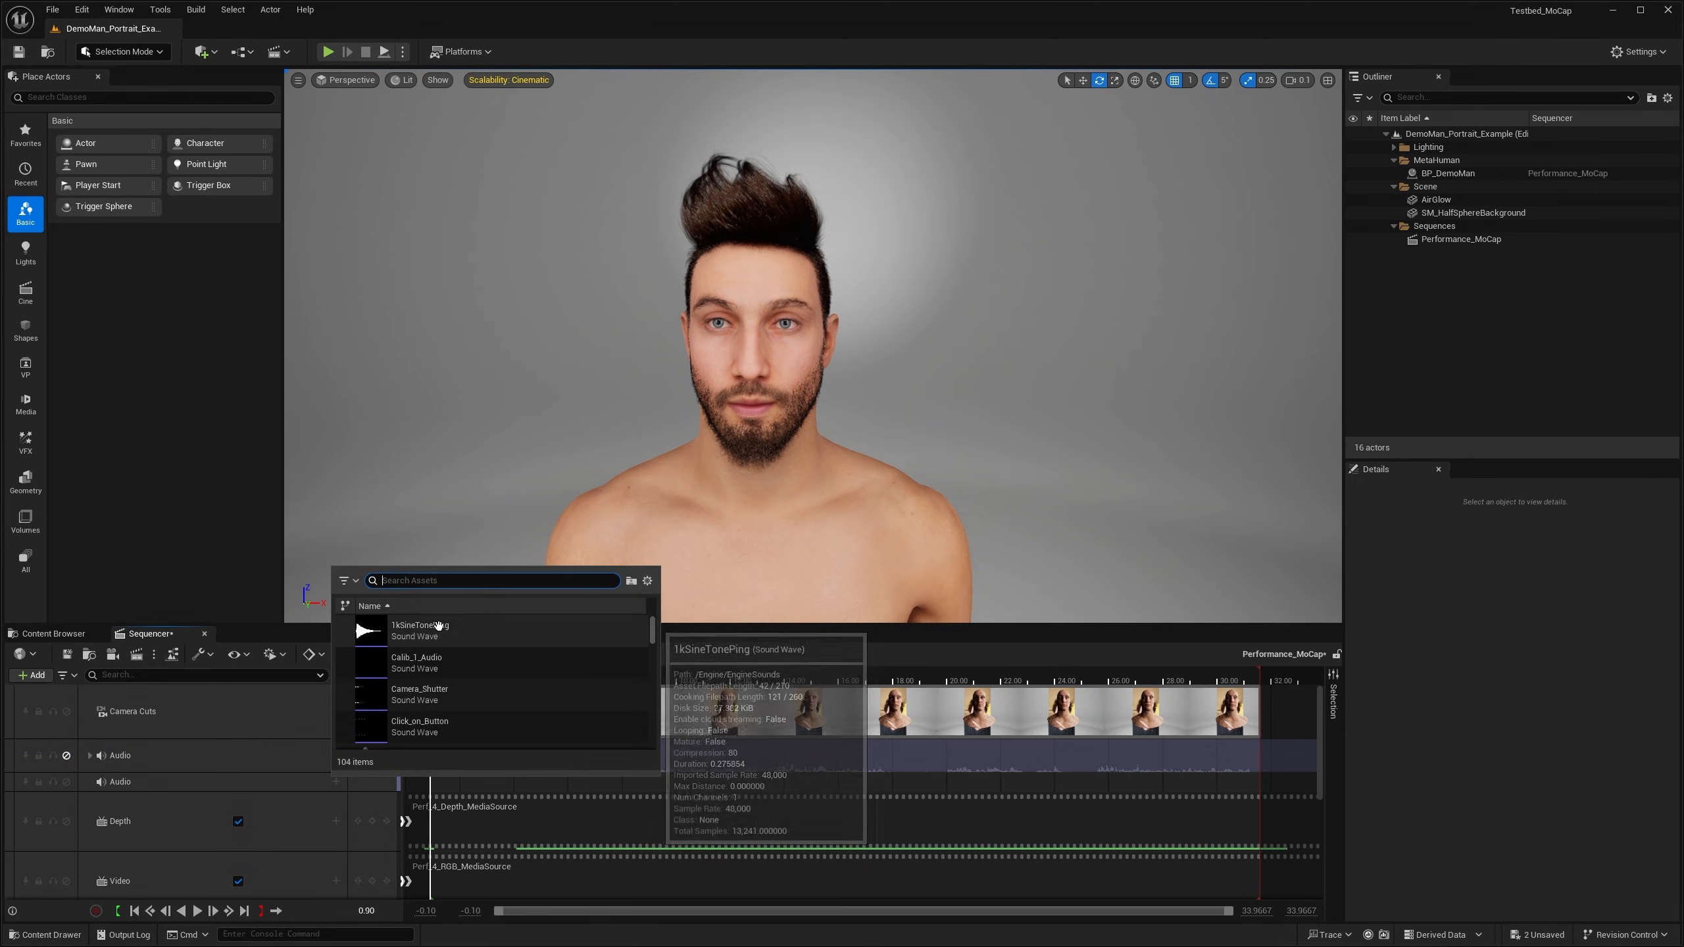
pyautogui.write('vo_')
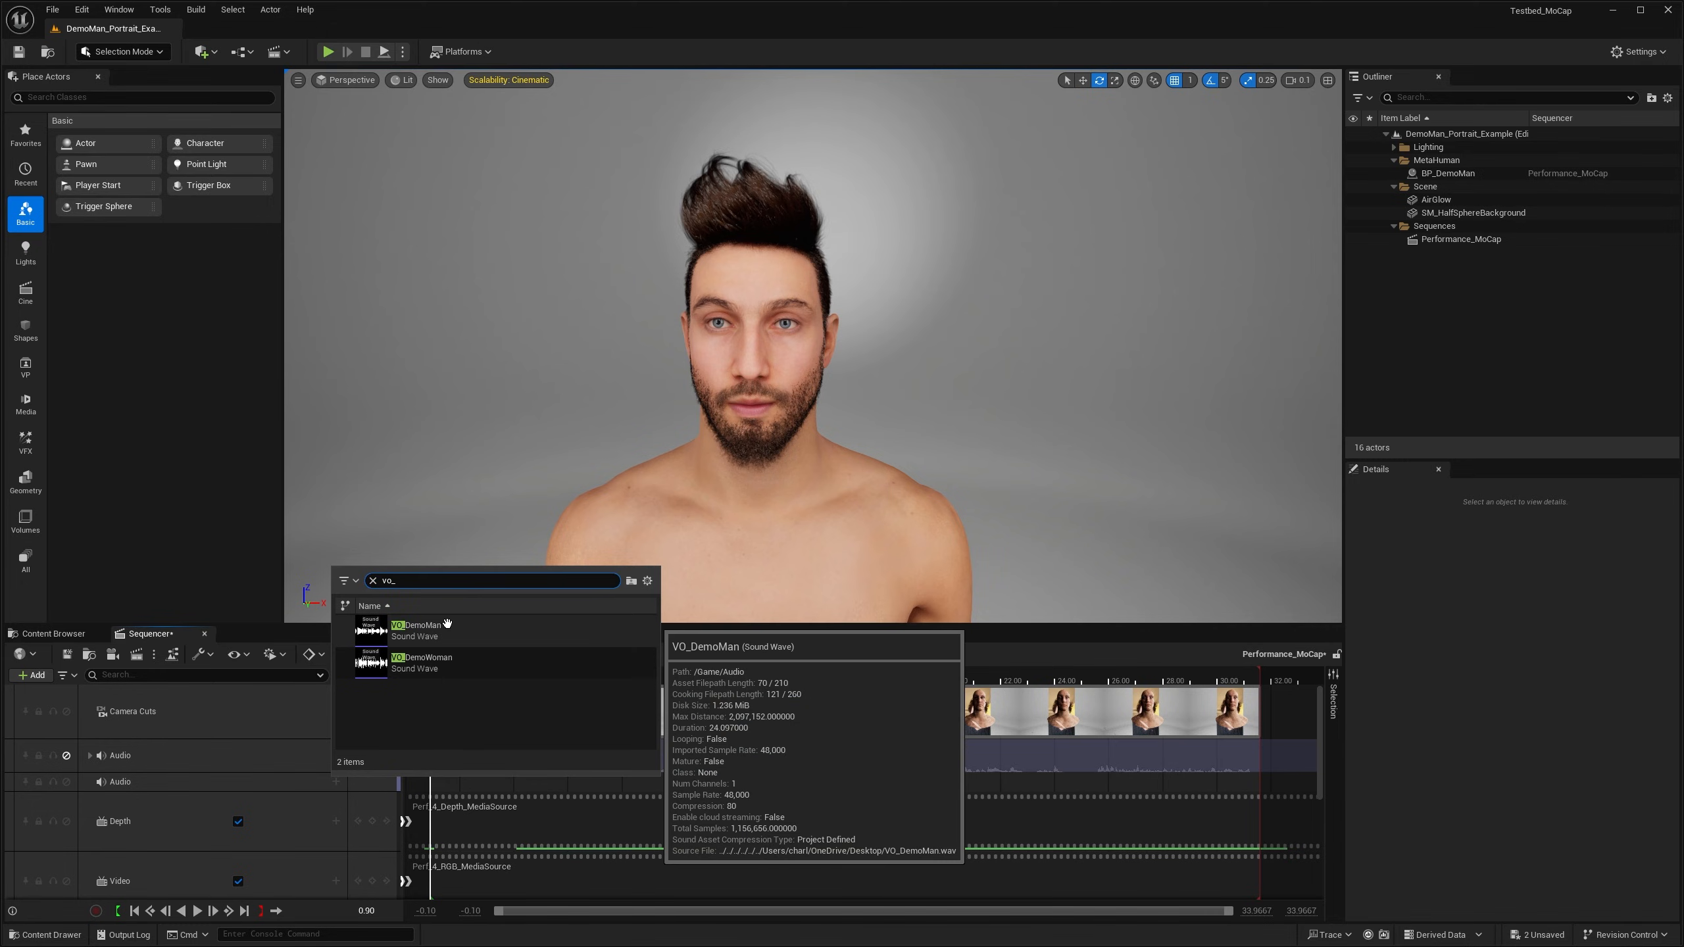
pyautogui.click(439, 633)
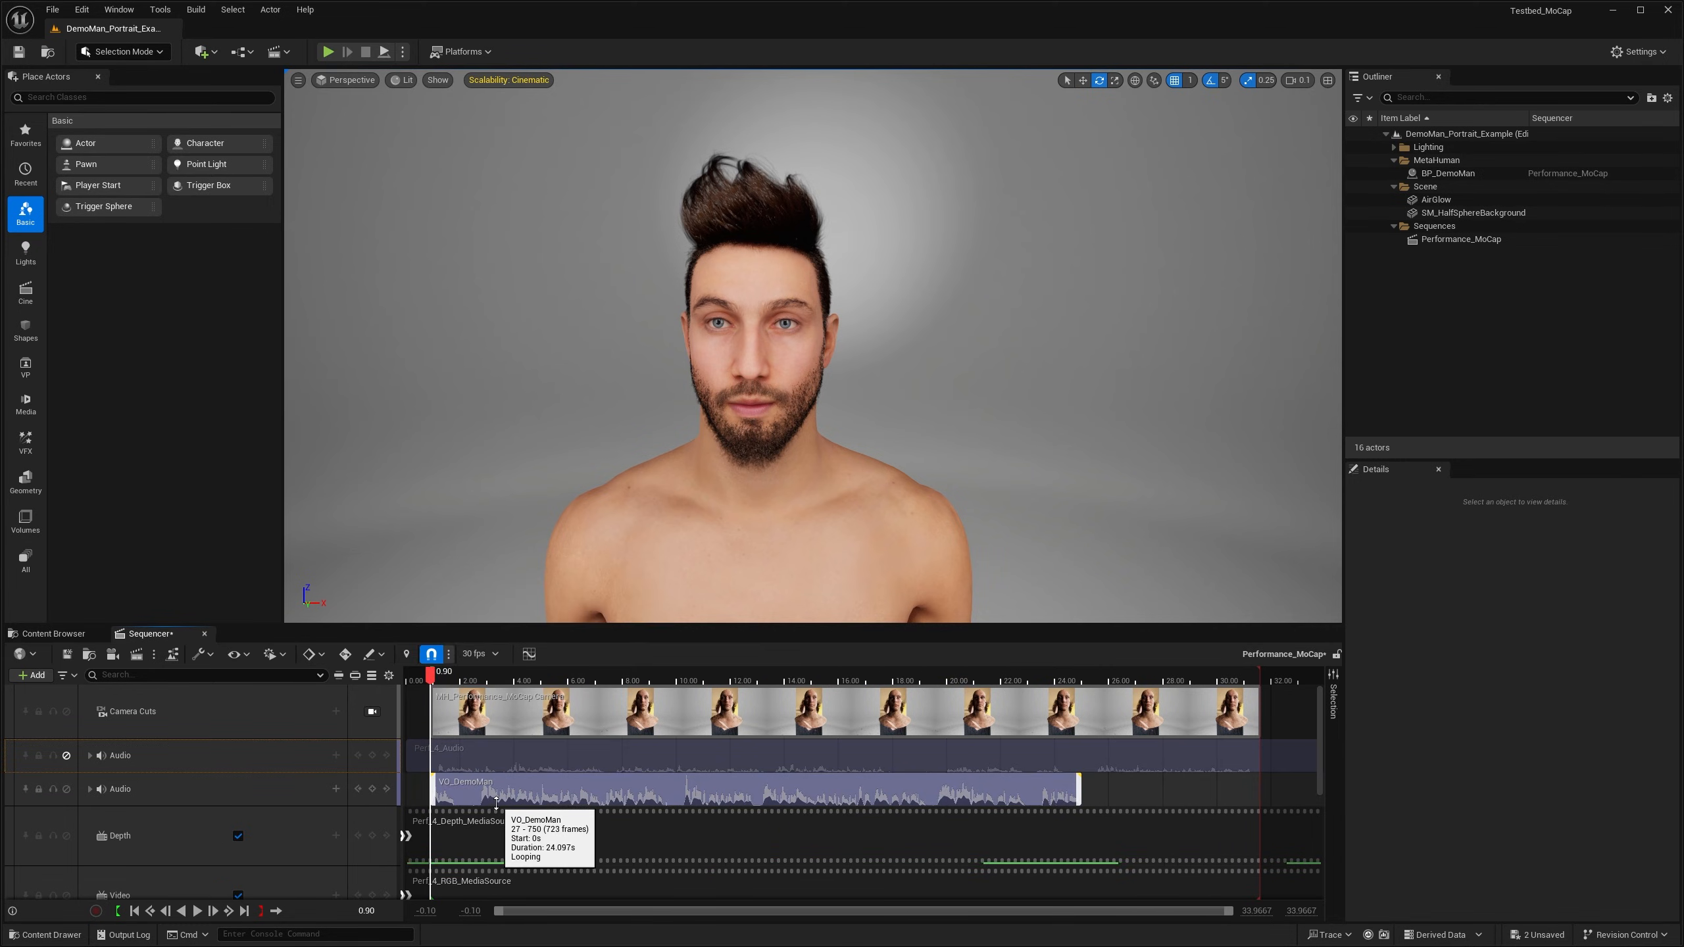
# Step: Play the Performance_MoCap sequence with its voice-over in a full-screen viewport to review the combined facial animation
pyautogui.scroll(-3, 540, 818)
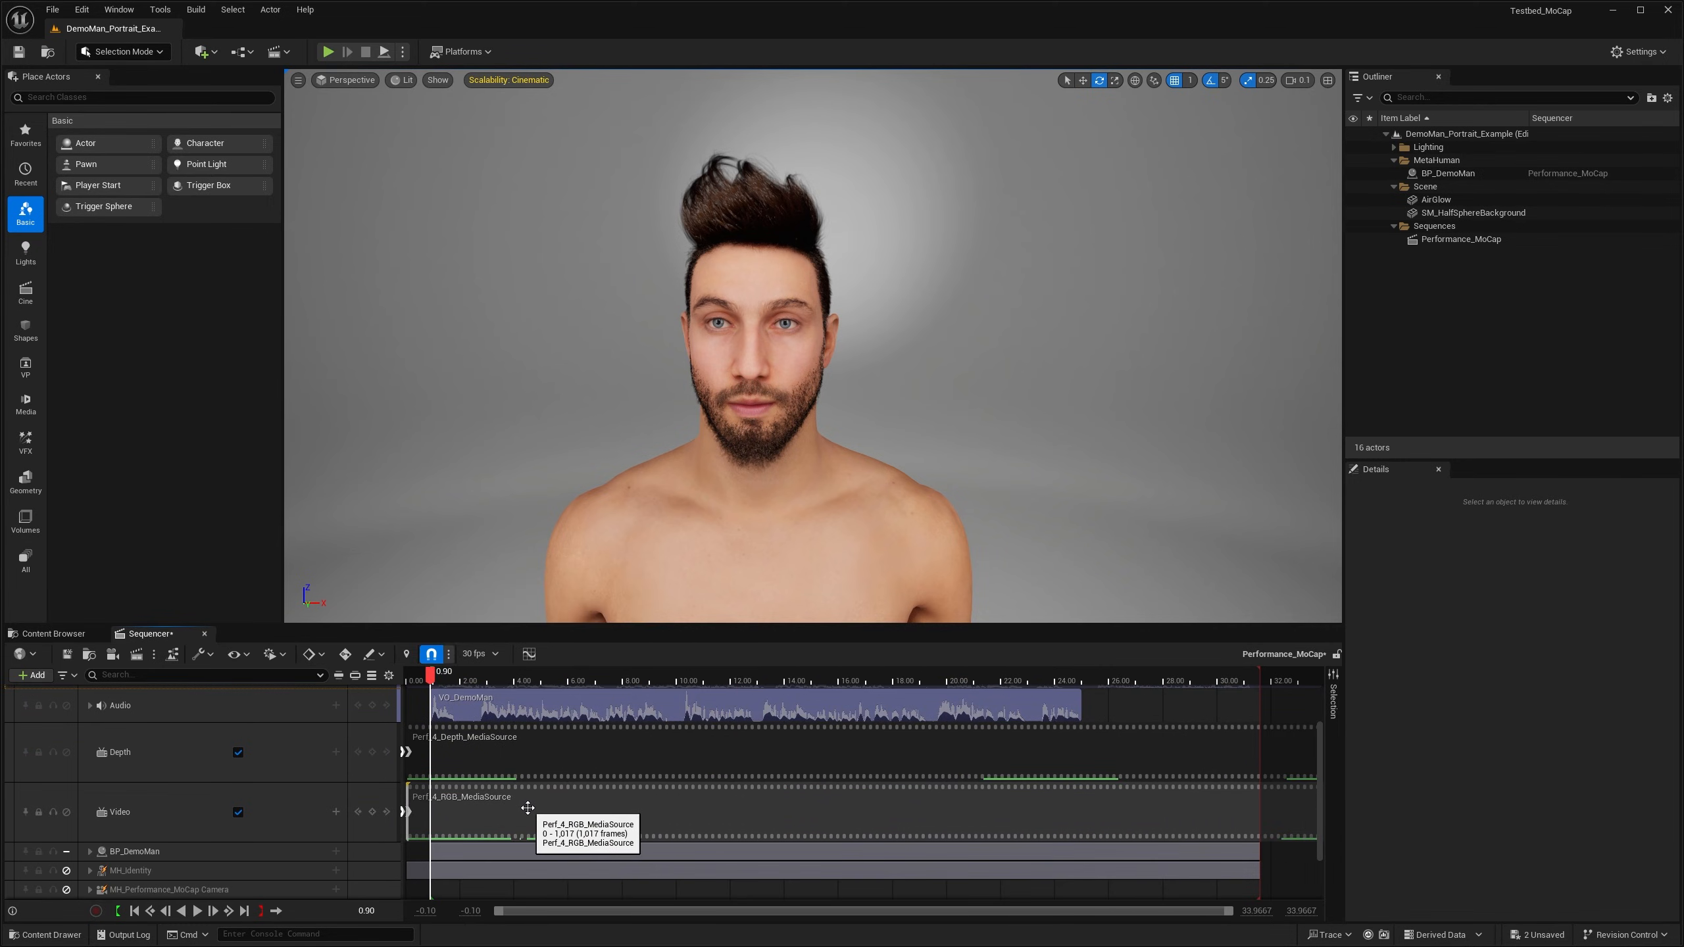
pyautogui.press('space')
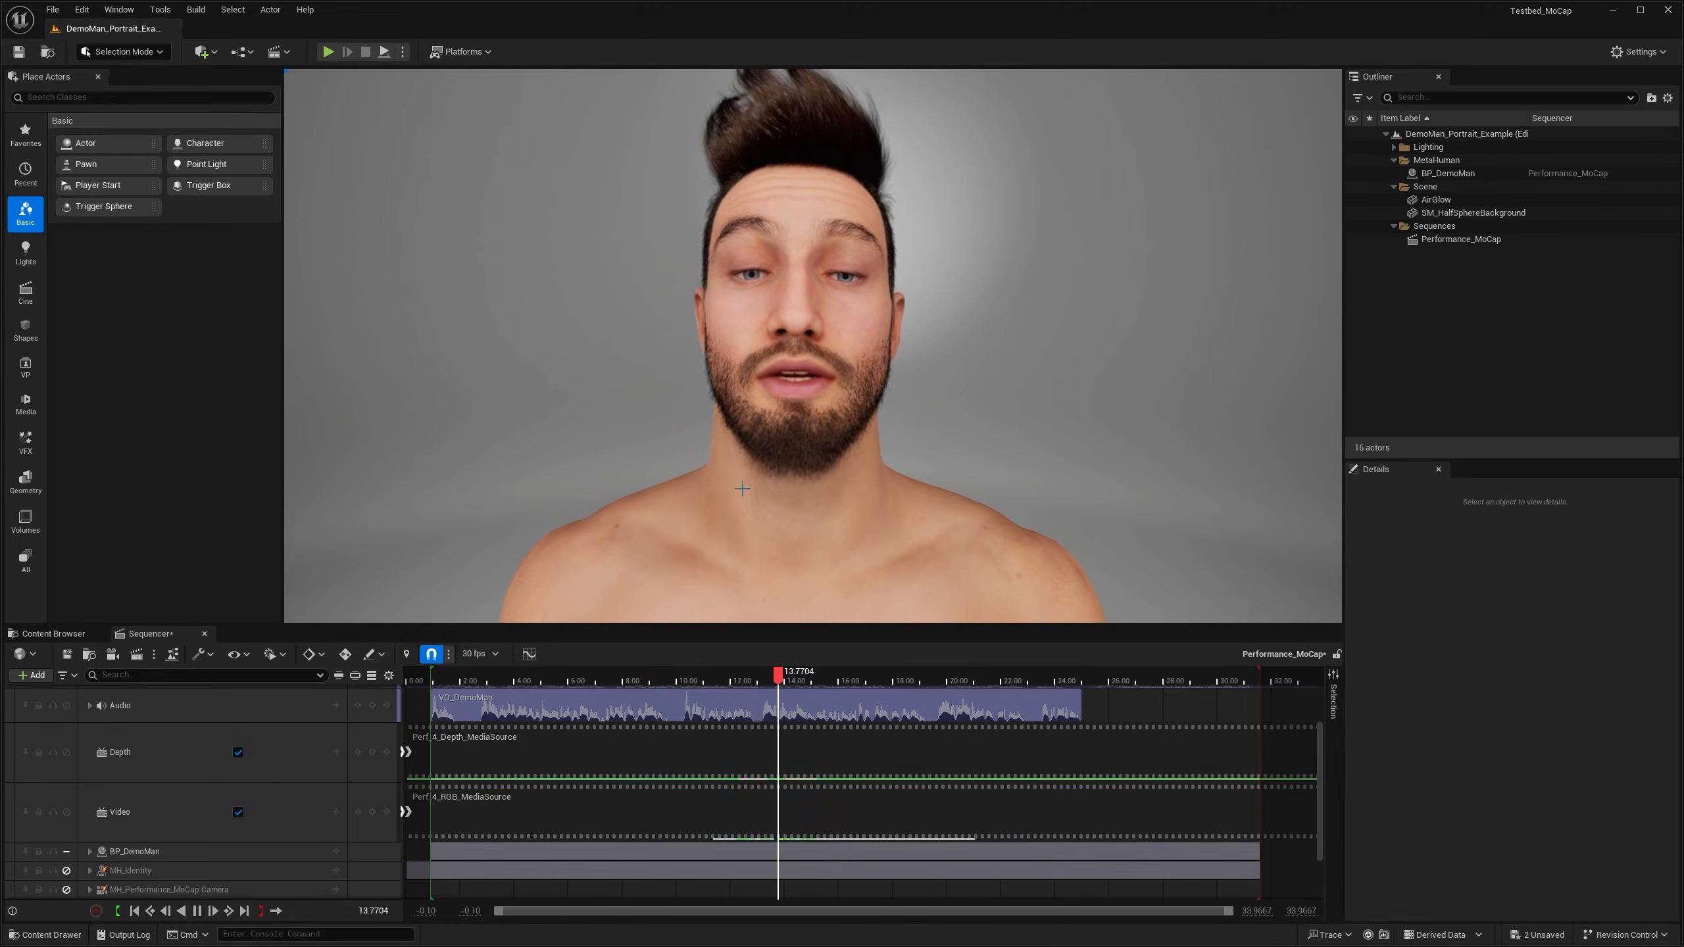
pyautogui.press('F11')
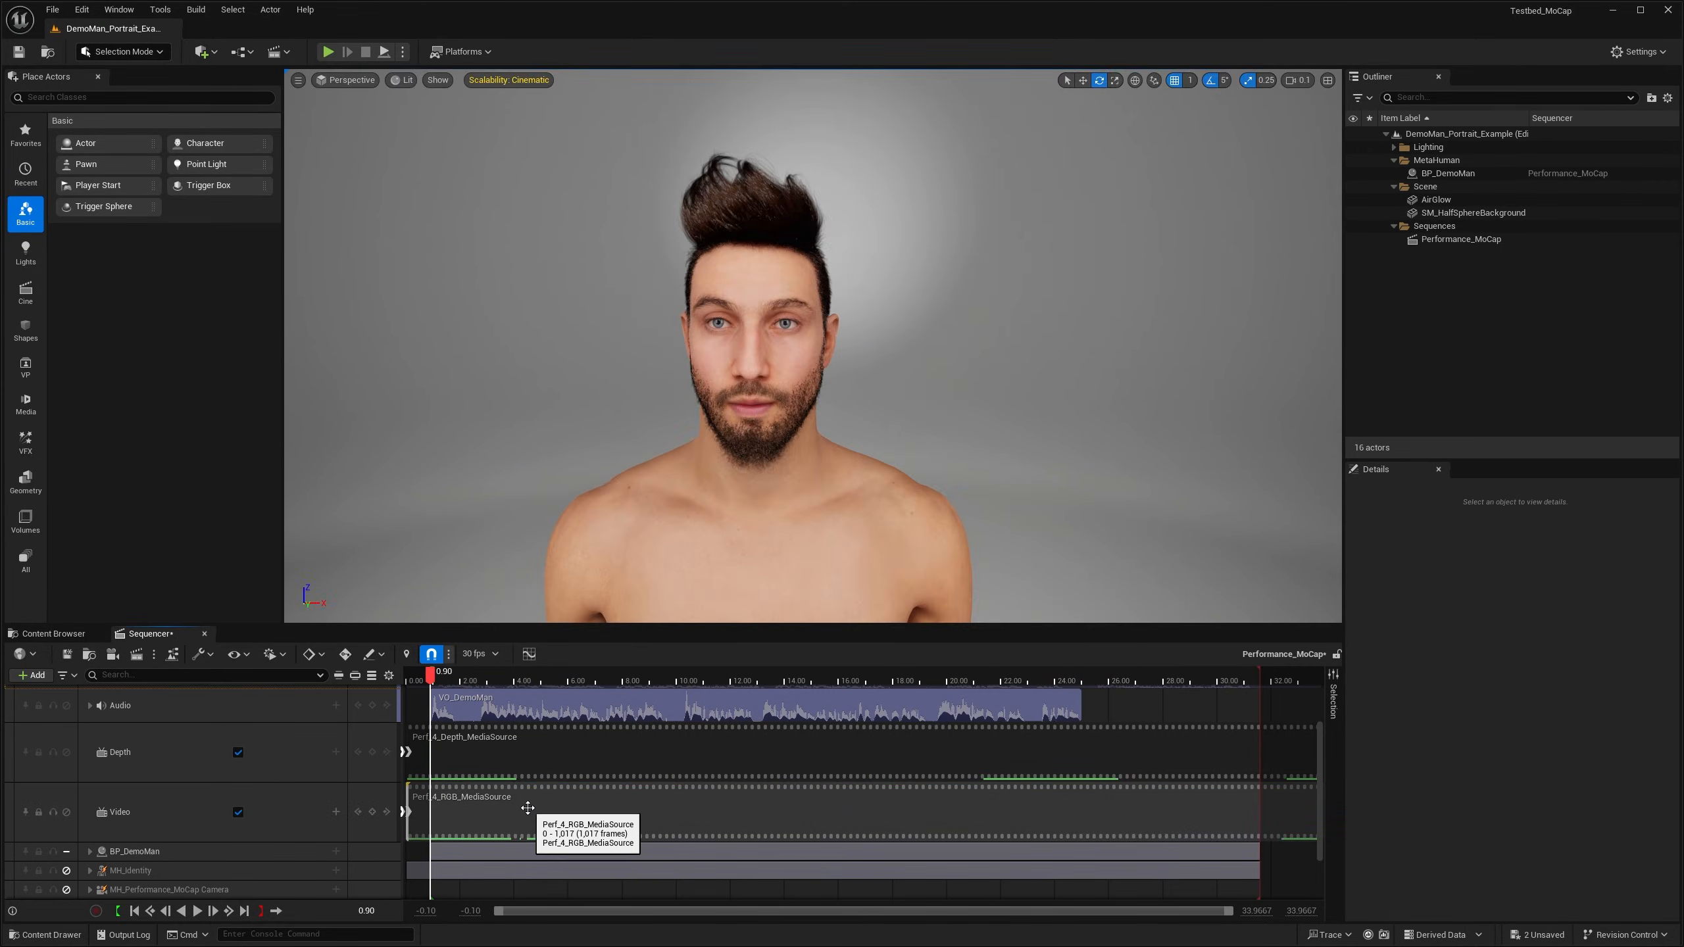
pyautogui.press('space')
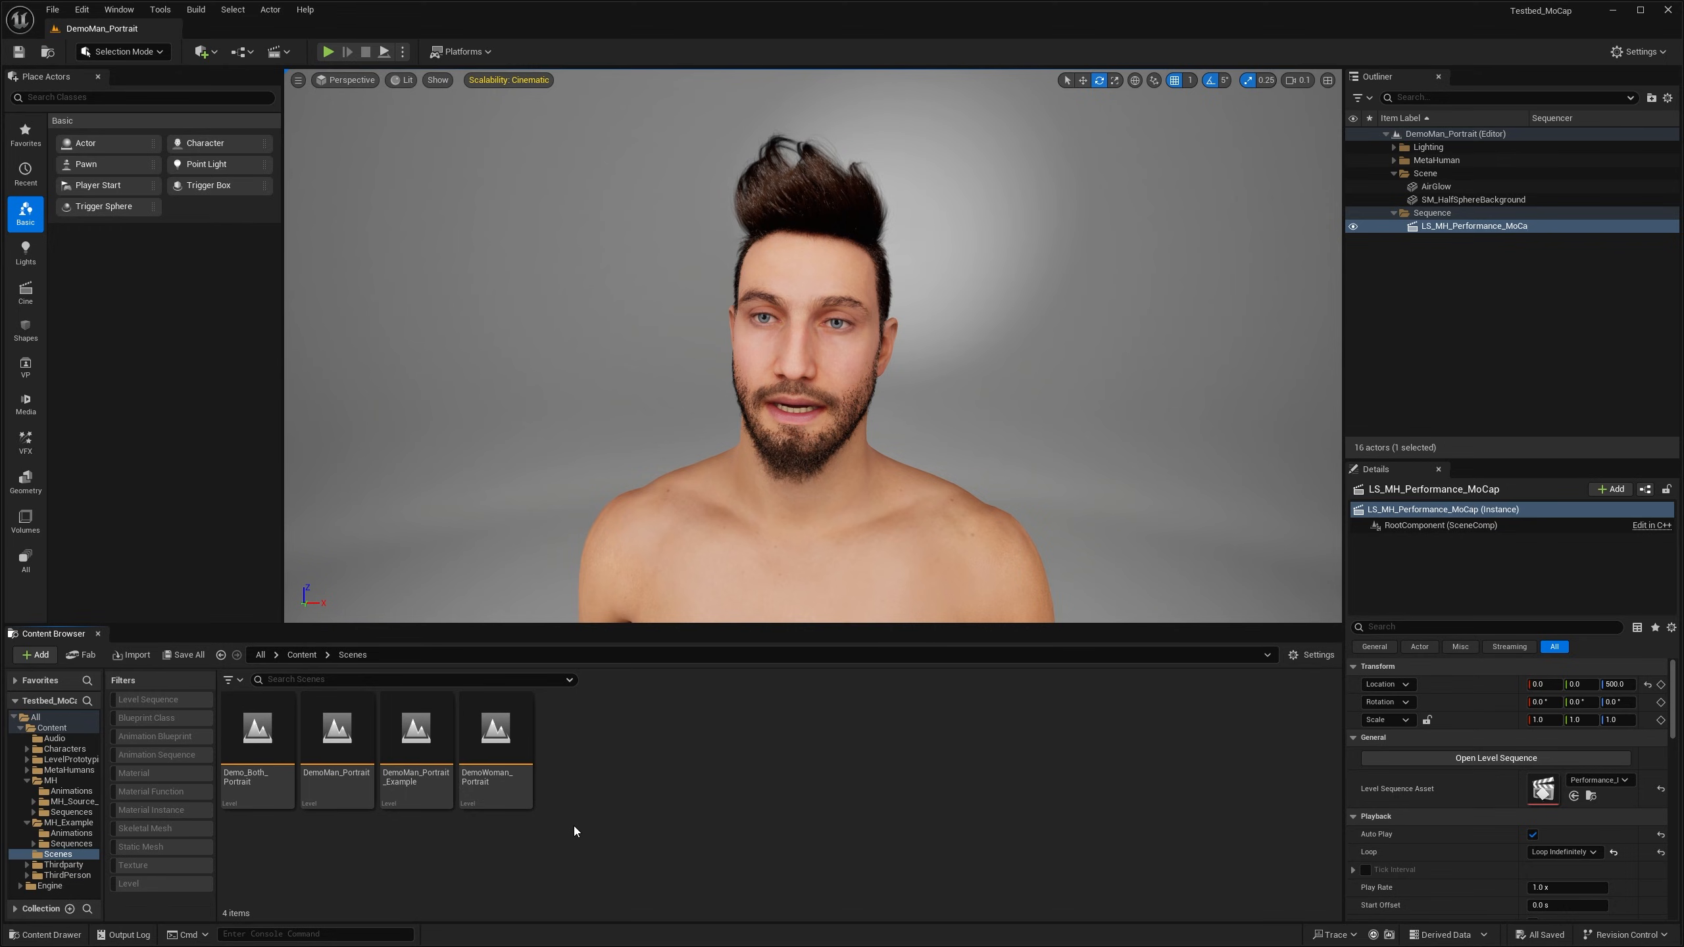
# Step: Open the DemoWoman_Portrait level and view the character's face from the front
pyautogui.doubleClick(495, 736)
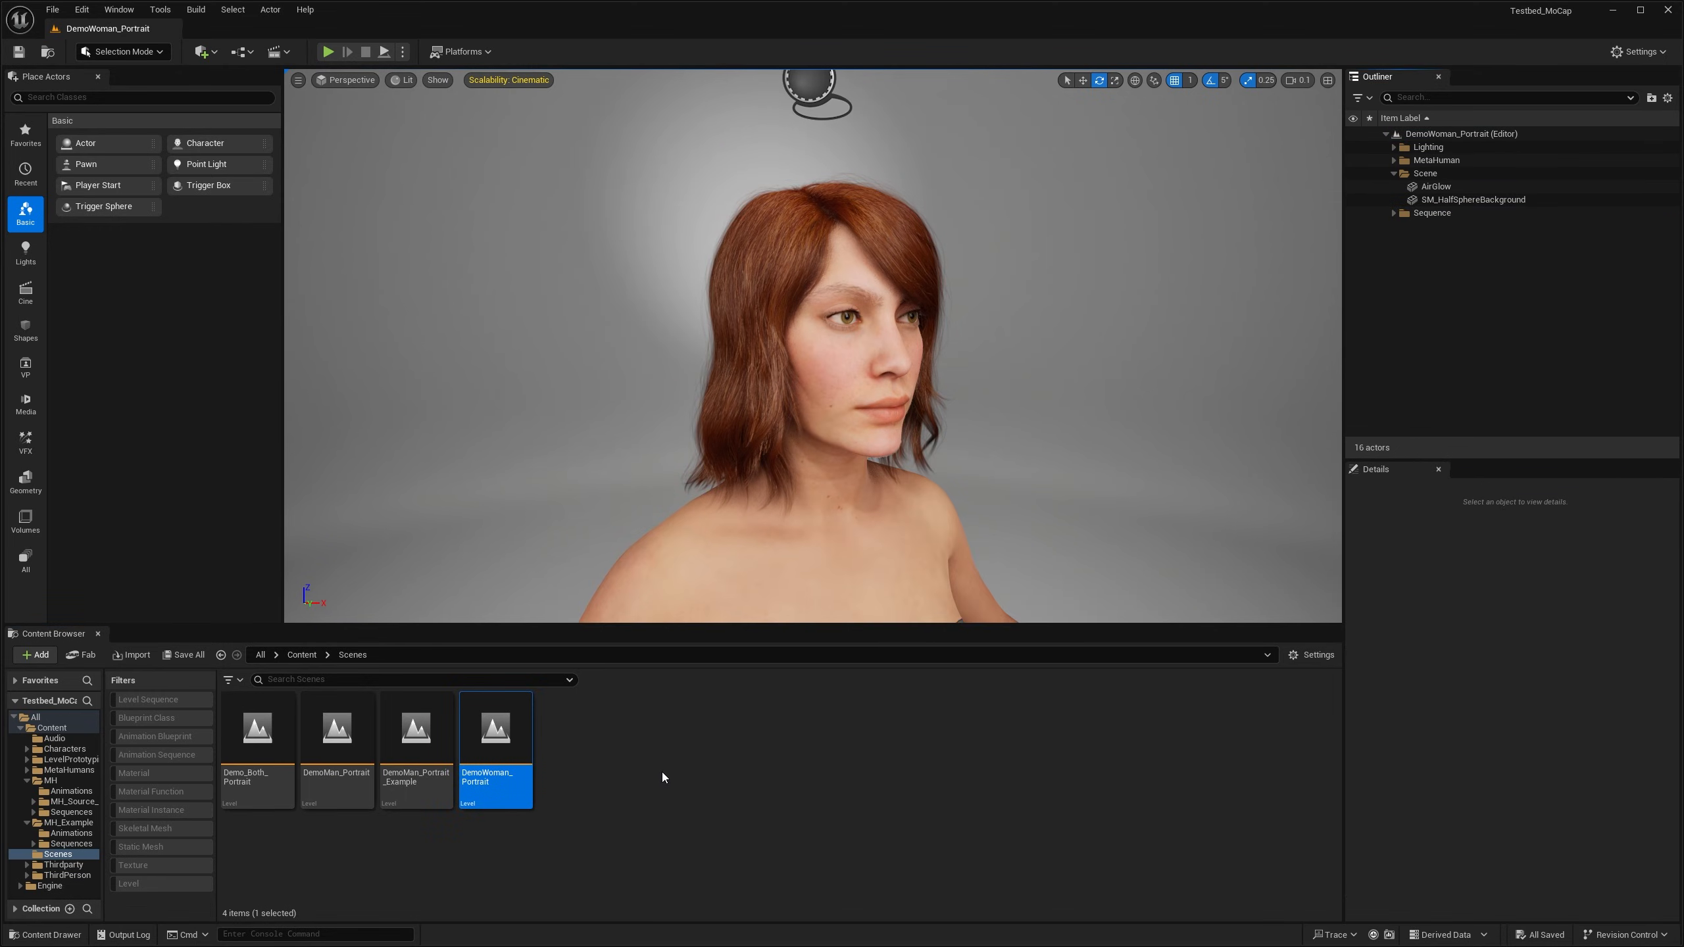
pyautogui.keyDown('alt'); pyautogui.moveTo(807, 578); pyautogui.dragTo(696, 574); pyautogui.keyUp('alt')
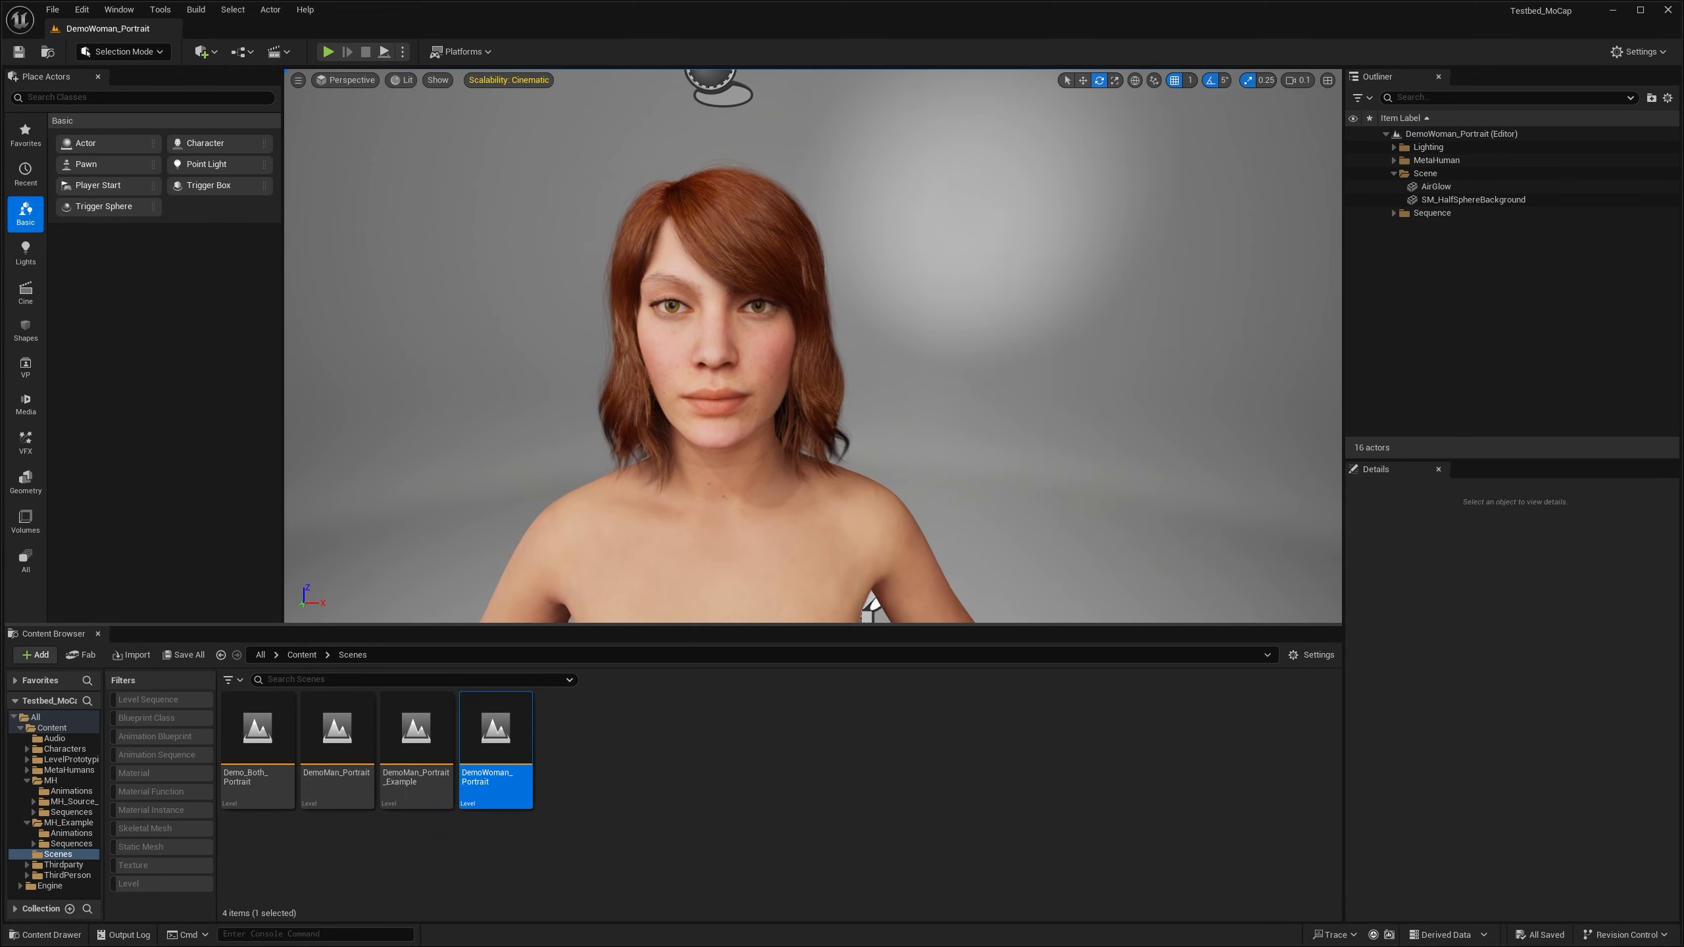
pyautogui.moveTo(807, 578); pyautogui.dragTo(772, 574, button='right')
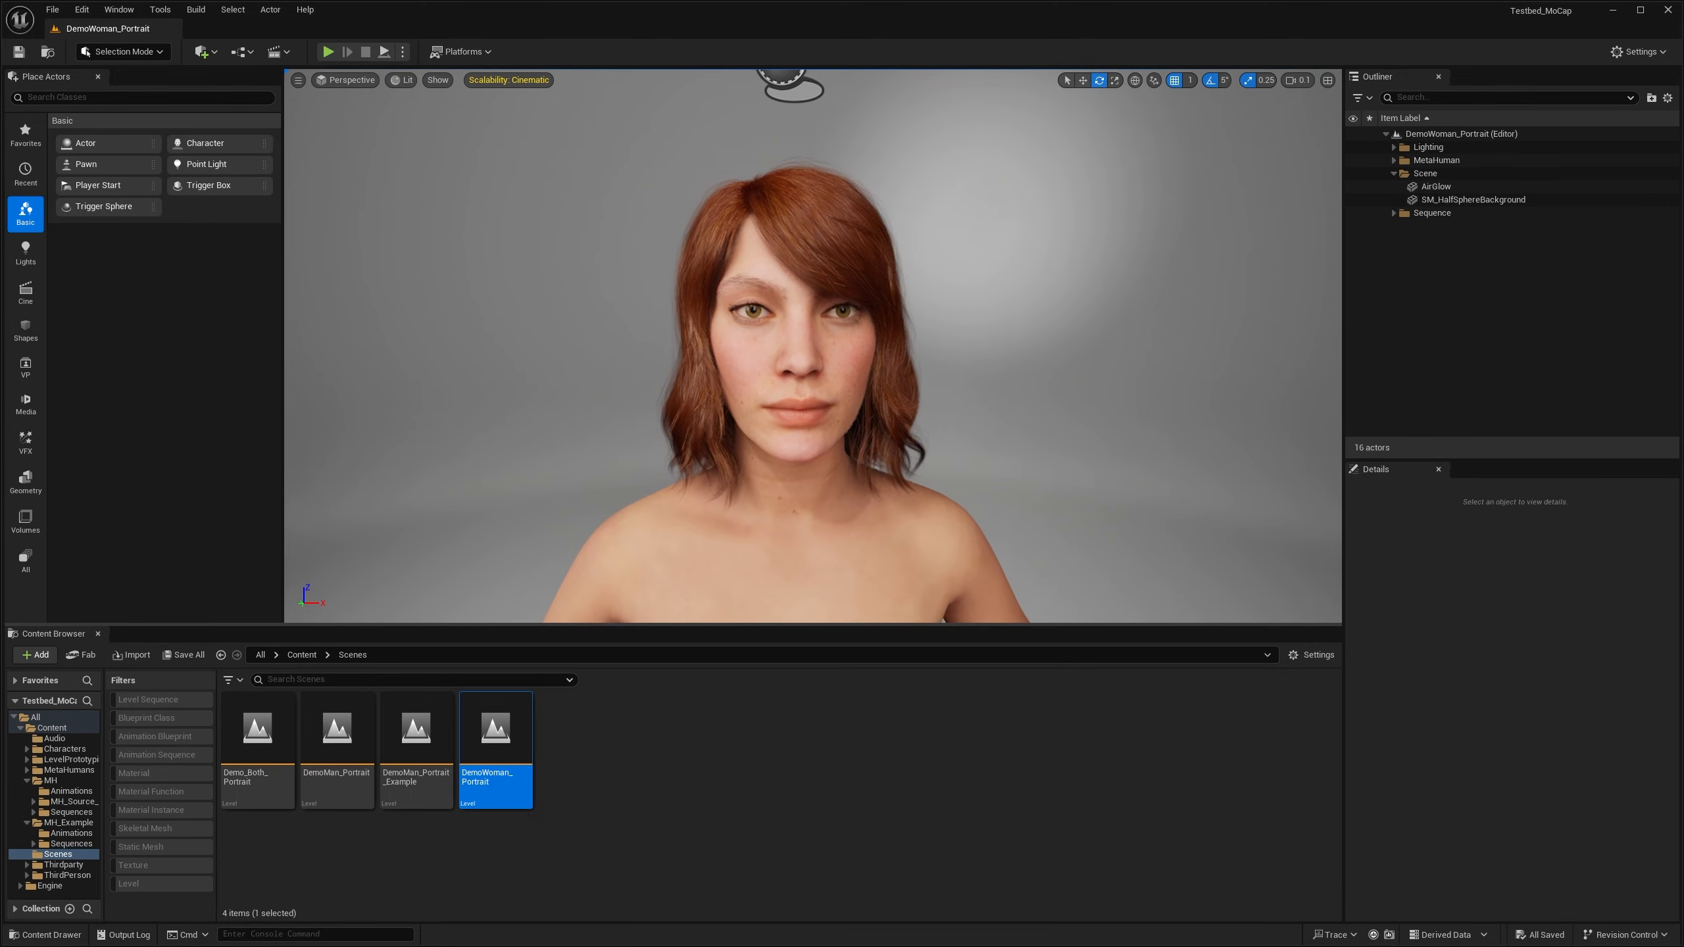
# Step: Open the Performance_DemoWonman level sequence and review the woman's facial performance in a full-screen viewport
pyautogui.moveTo(773, 574); pyautogui.dragTo(768, 577, button='middle')
pyautogui.moveTo(768, 577); pyautogui.dragTo(776, 575, button='right')
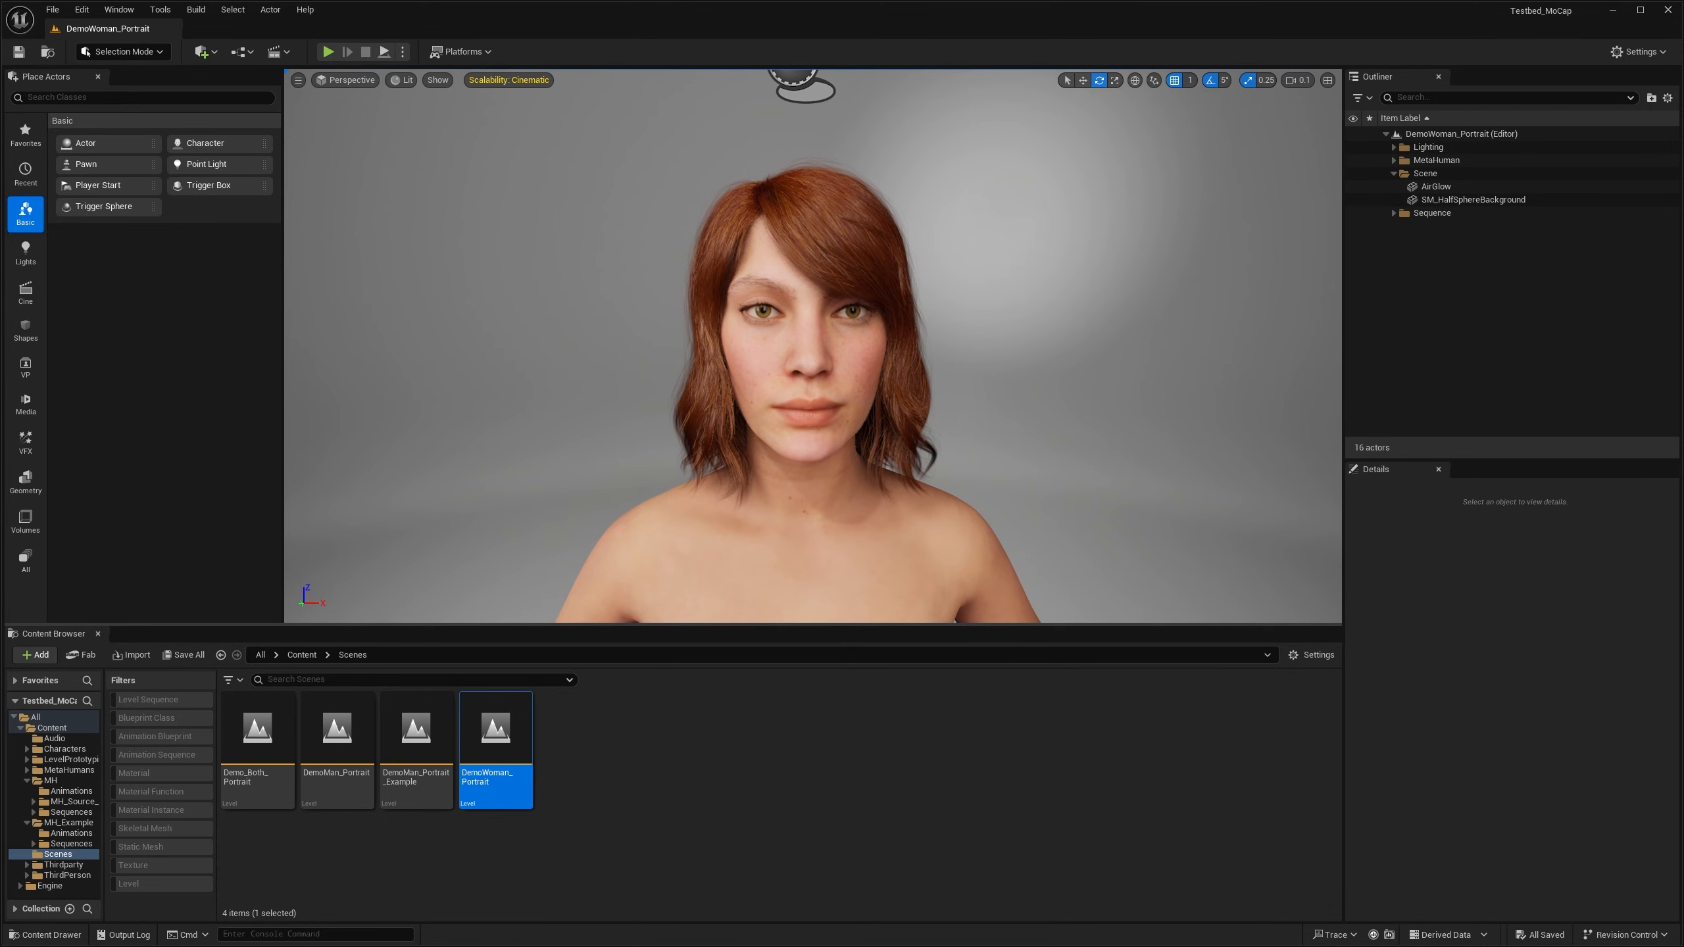
pyautogui.moveTo(776, 574); pyautogui.dragTo(780, 574, button='right')
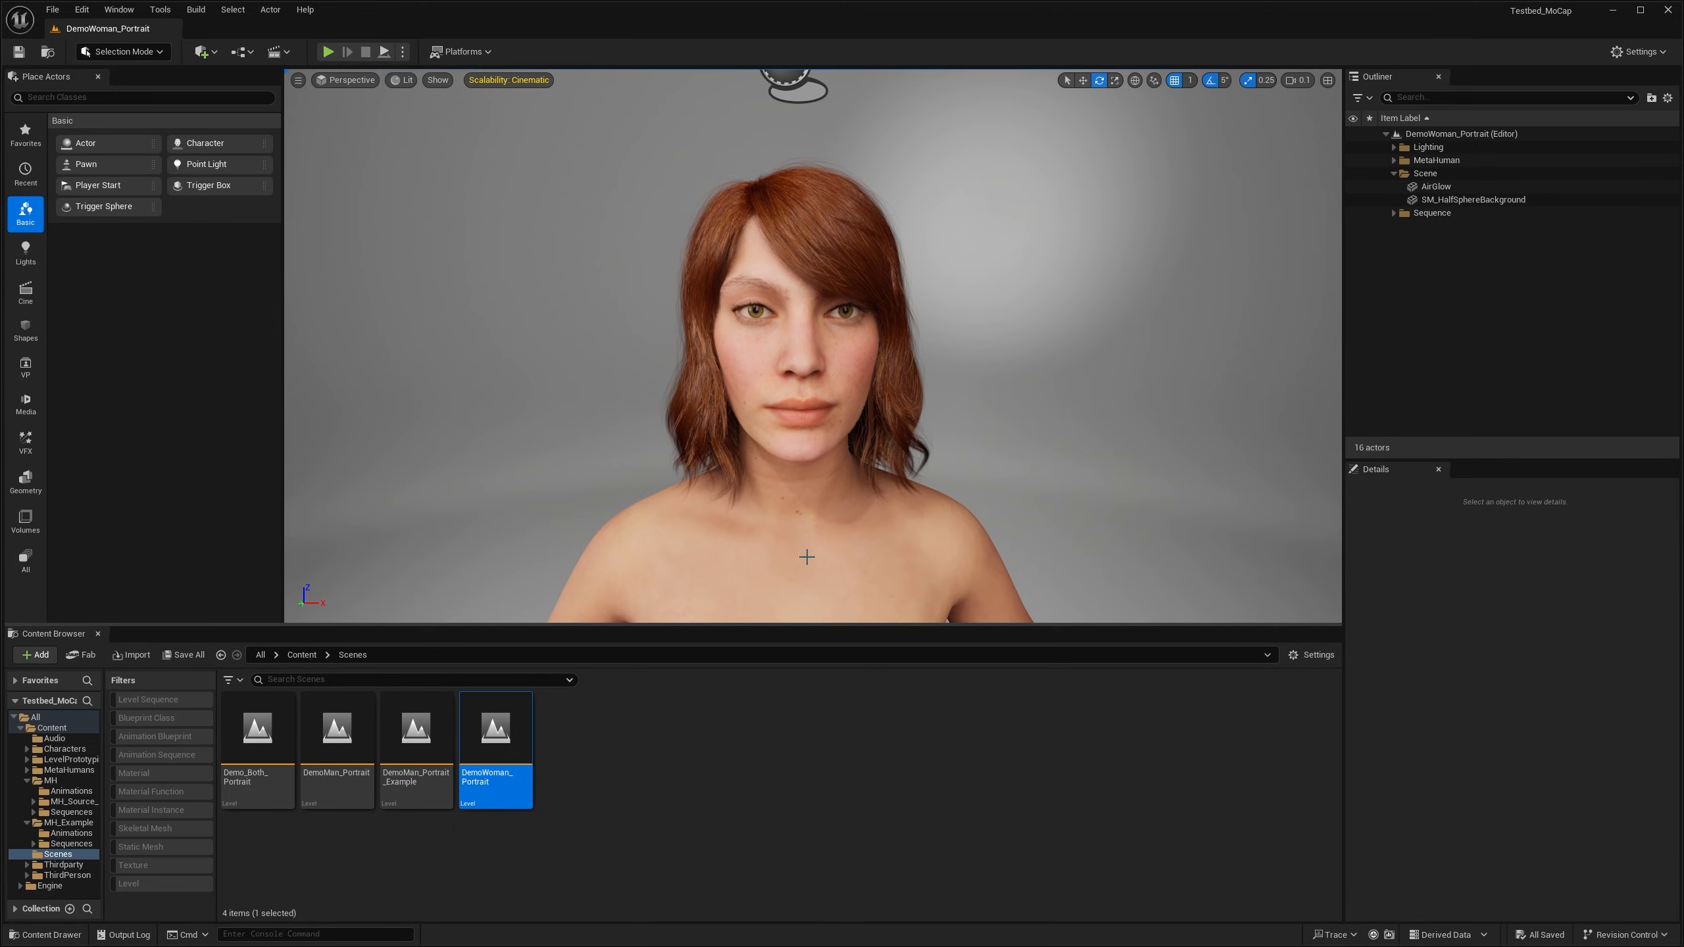
pyautogui.click(1390, 216)
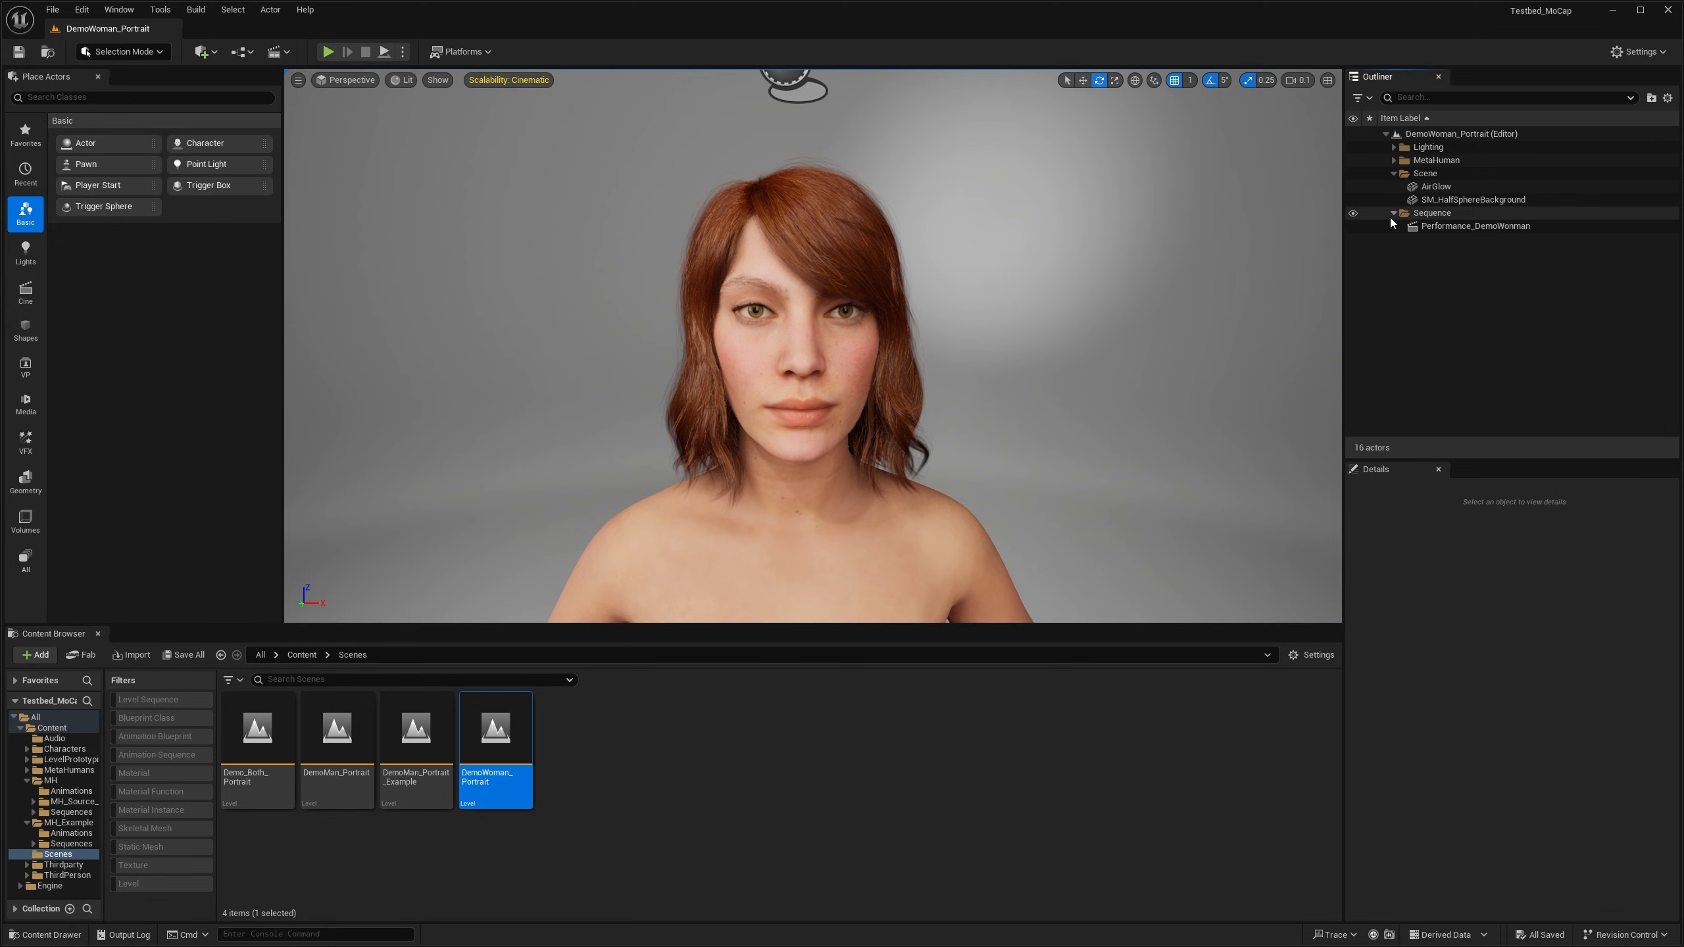
pyautogui.click(1426, 227)
pyautogui.click(1504, 760)
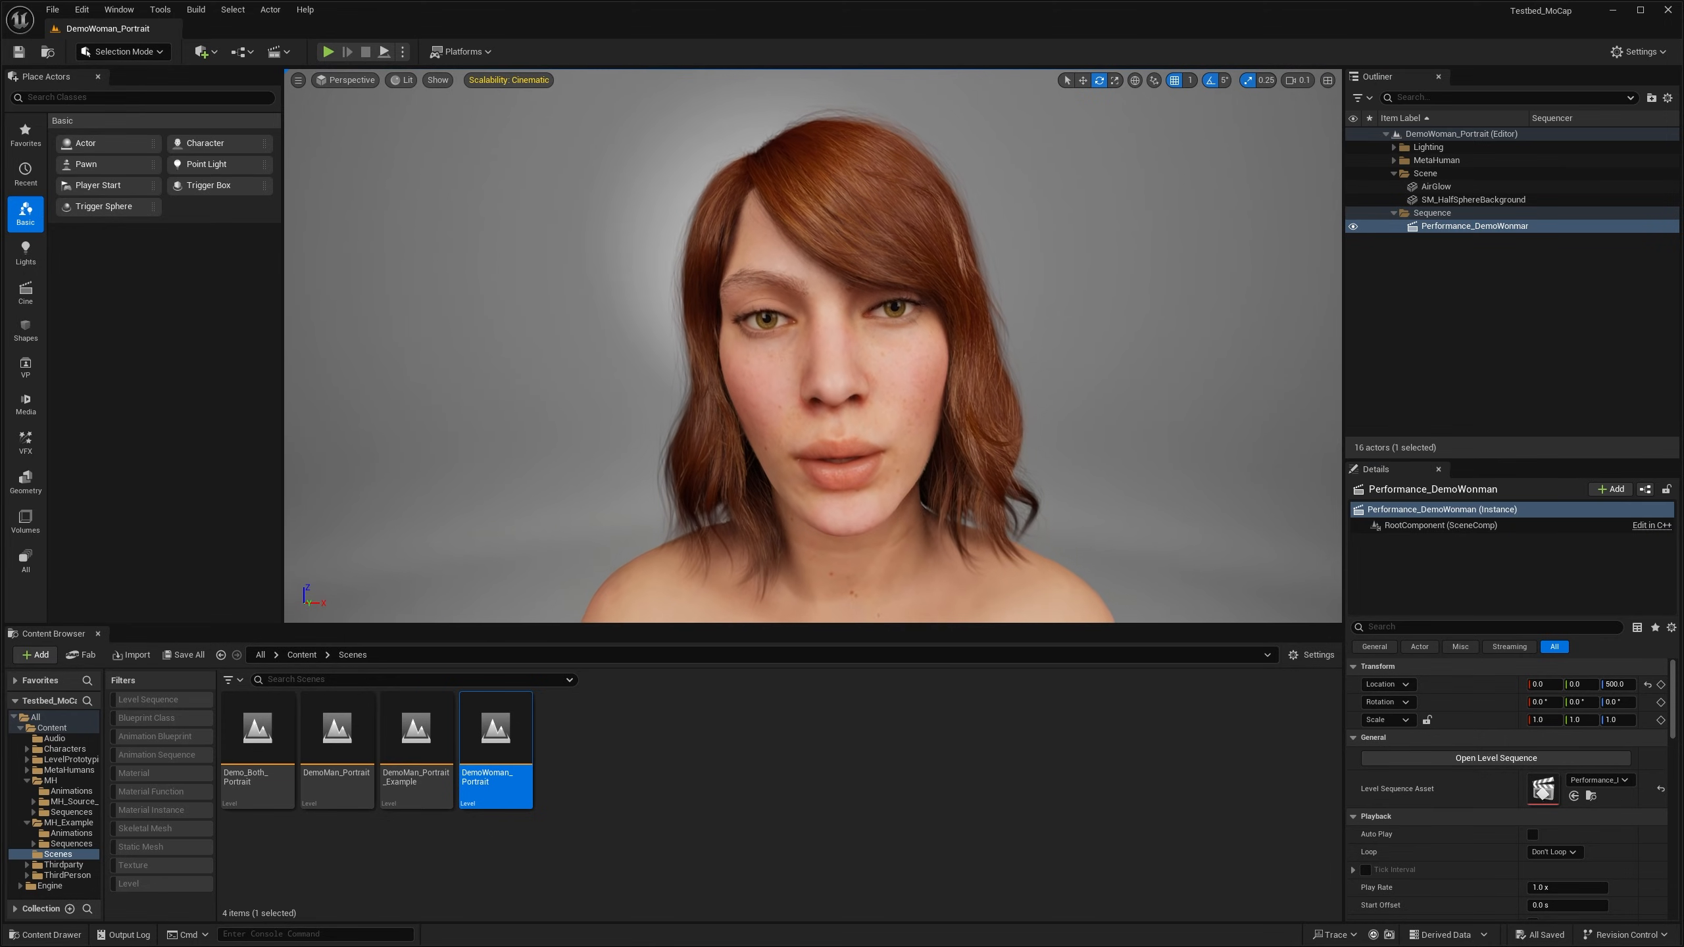
pyautogui.press('F11')
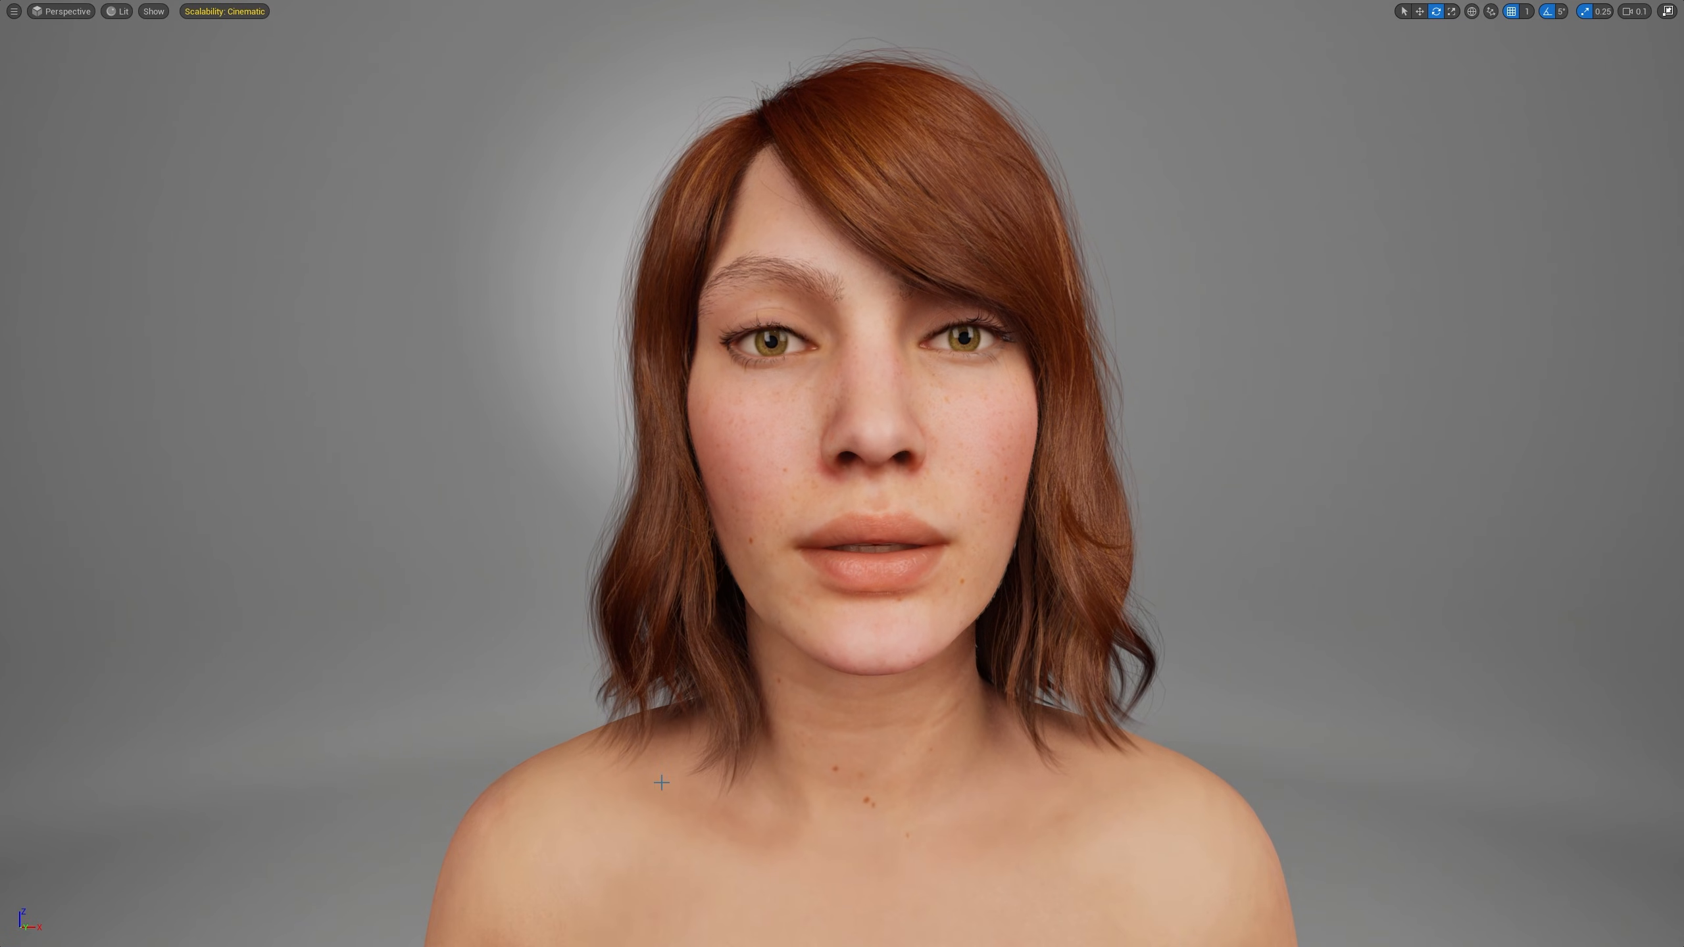
pyautogui.press('F11')
# Step: Examine the DemoWoman character's face and hair from the front and in three-quarter view, at close and wider framing
pyautogui.scroll(-4, 729, 593)
pyautogui.moveTo(729, 592)
pyautogui.keyDown('alt'); pyautogui.mouseDown()
pyautogui.moveTo(517, 598)
pyautogui.moveTo(723, 594)
pyautogui.mouseUp(); pyautogui.keyUp('alt')
pyautogui.scroll(5, 723, 594)
pyautogui.keyDown('alt'); pyautogui.moveTo(813, 345); pyautogui.dragTo(757, 390, button='middle'); pyautogui.keyUp('alt')
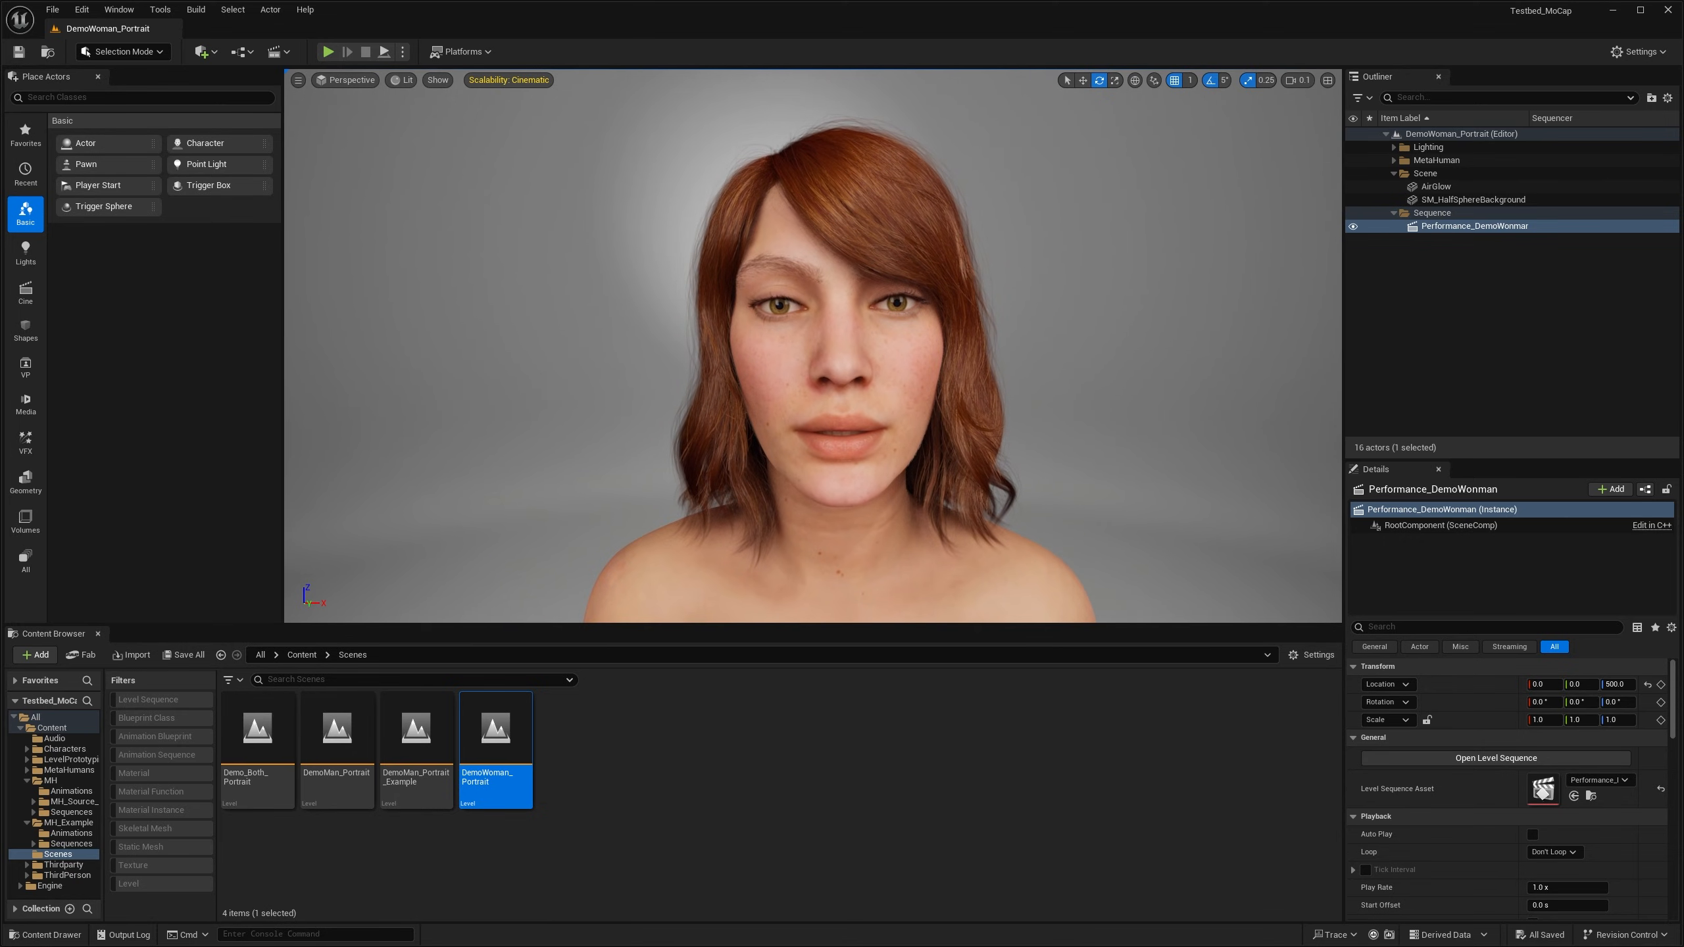
pyautogui.scroll(-4, 813, 345)
pyautogui.keyDown('alt'); pyautogui.moveTo(813, 345); pyautogui.dragTo(921, 347); pyautogui.keyUp('alt')
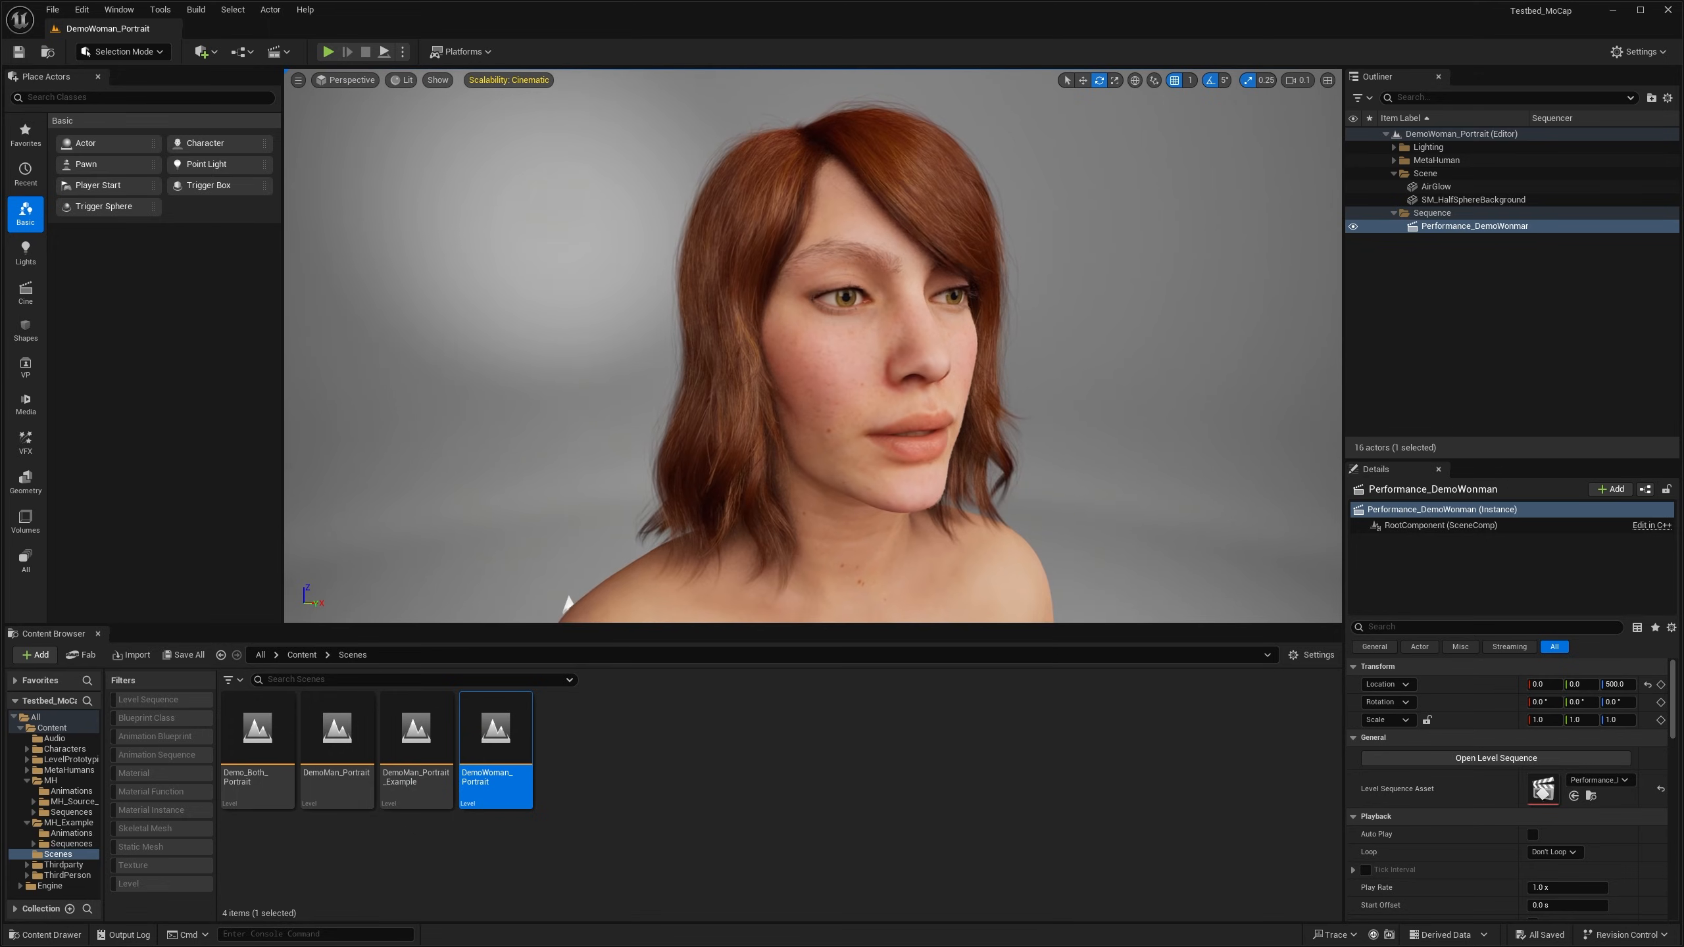
pyautogui.keyDown('alt'); pyautogui.moveTo(568, 603); pyautogui.dragTo(637, 602); pyautogui.keyUp('alt')
pyautogui.keyDown('alt'); pyautogui.moveTo(813, 346); pyautogui.dragTo(692, 345); pyautogui.keyUp('alt')
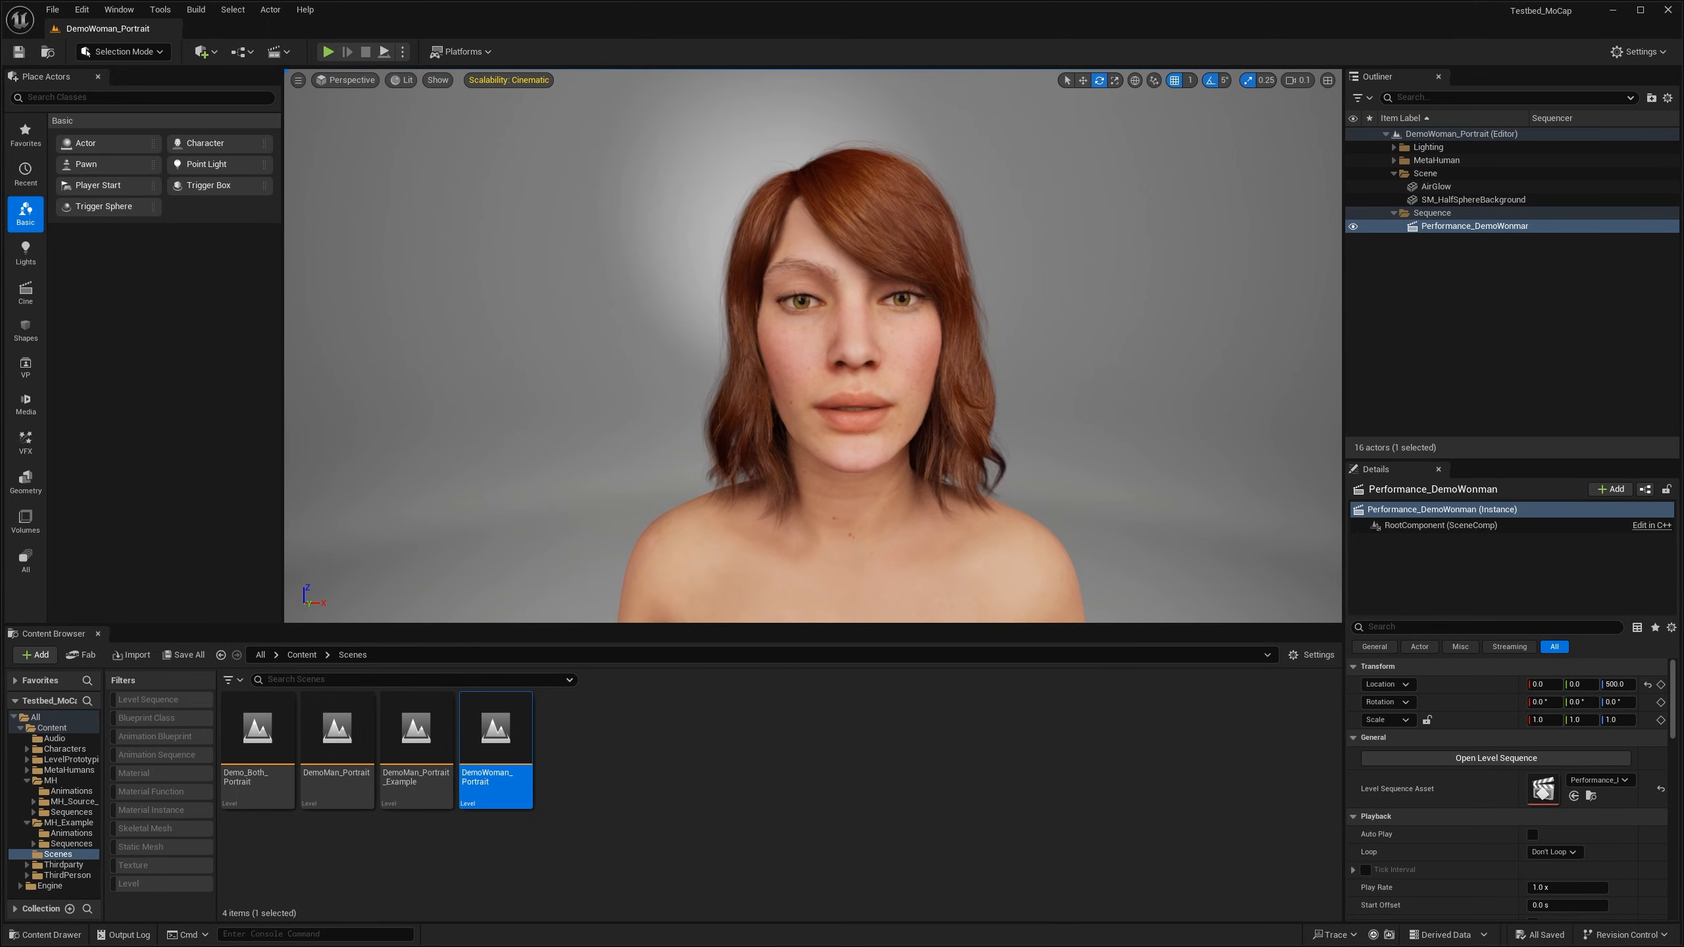
pyautogui.scroll(3, 813, 345)
pyautogui.keyDown('alt'); pyautogui.moveTo(813, 346); pyautogui.dragTo(795, 346); pyautogui.keyUp('alt')
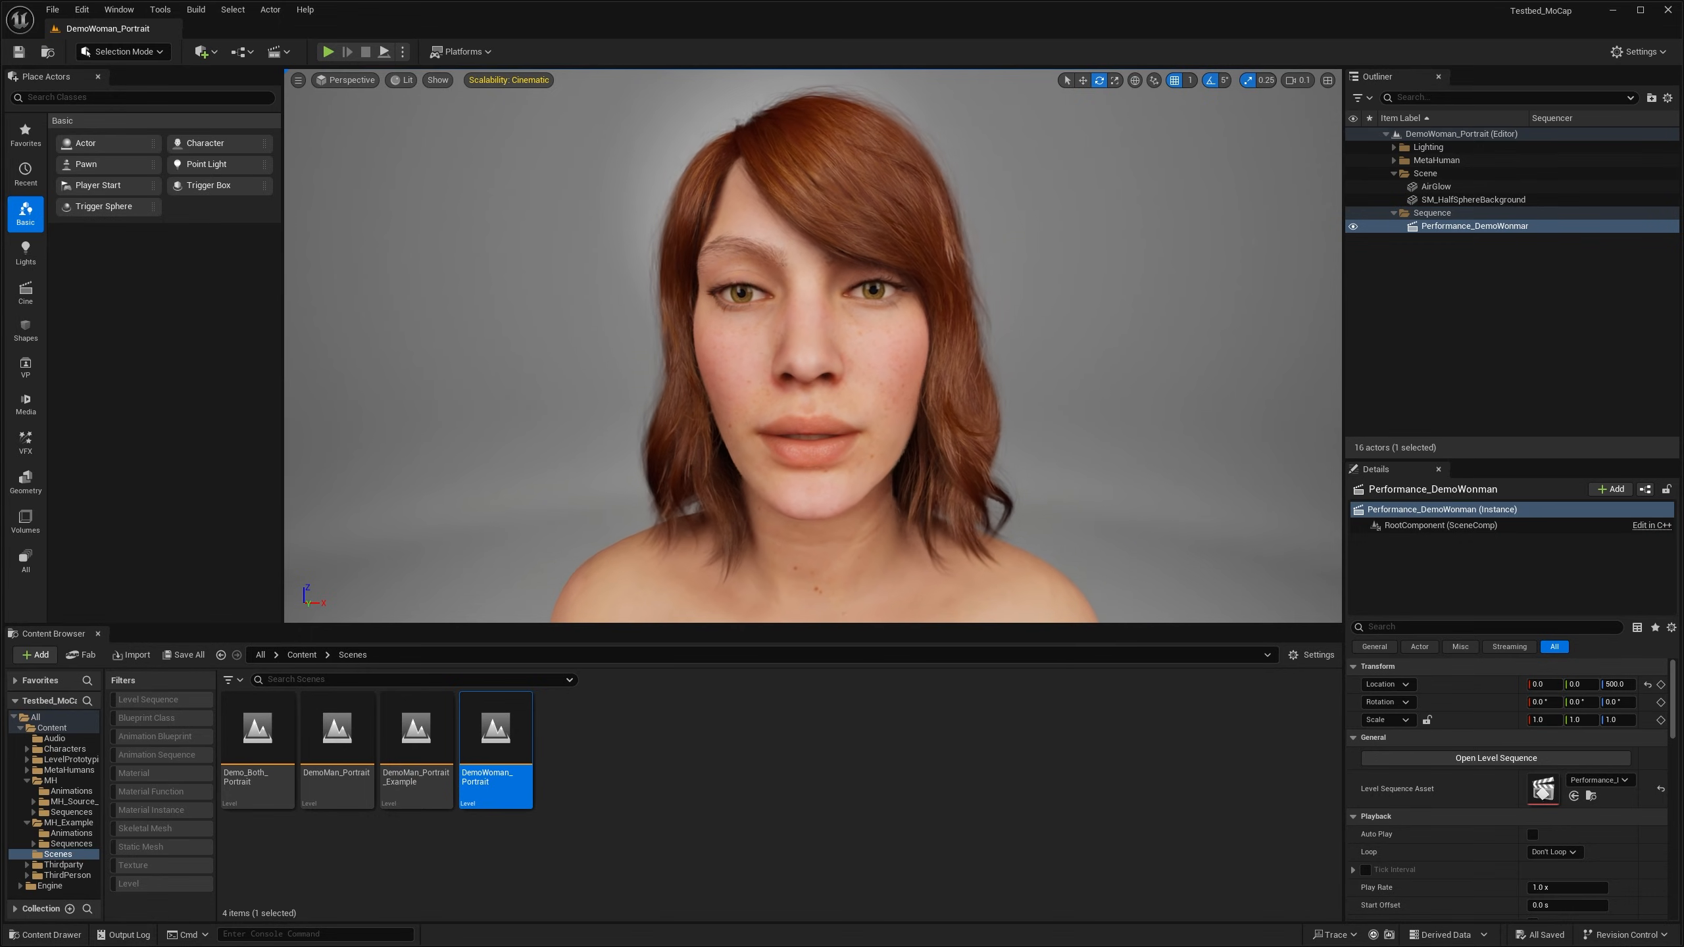
pyautogui.keyDown('alt'); pyautogui.moveTo(795, 345); pyautogui.dragTo(739, 345, button='right'); pyautogui.keyUp('alt')
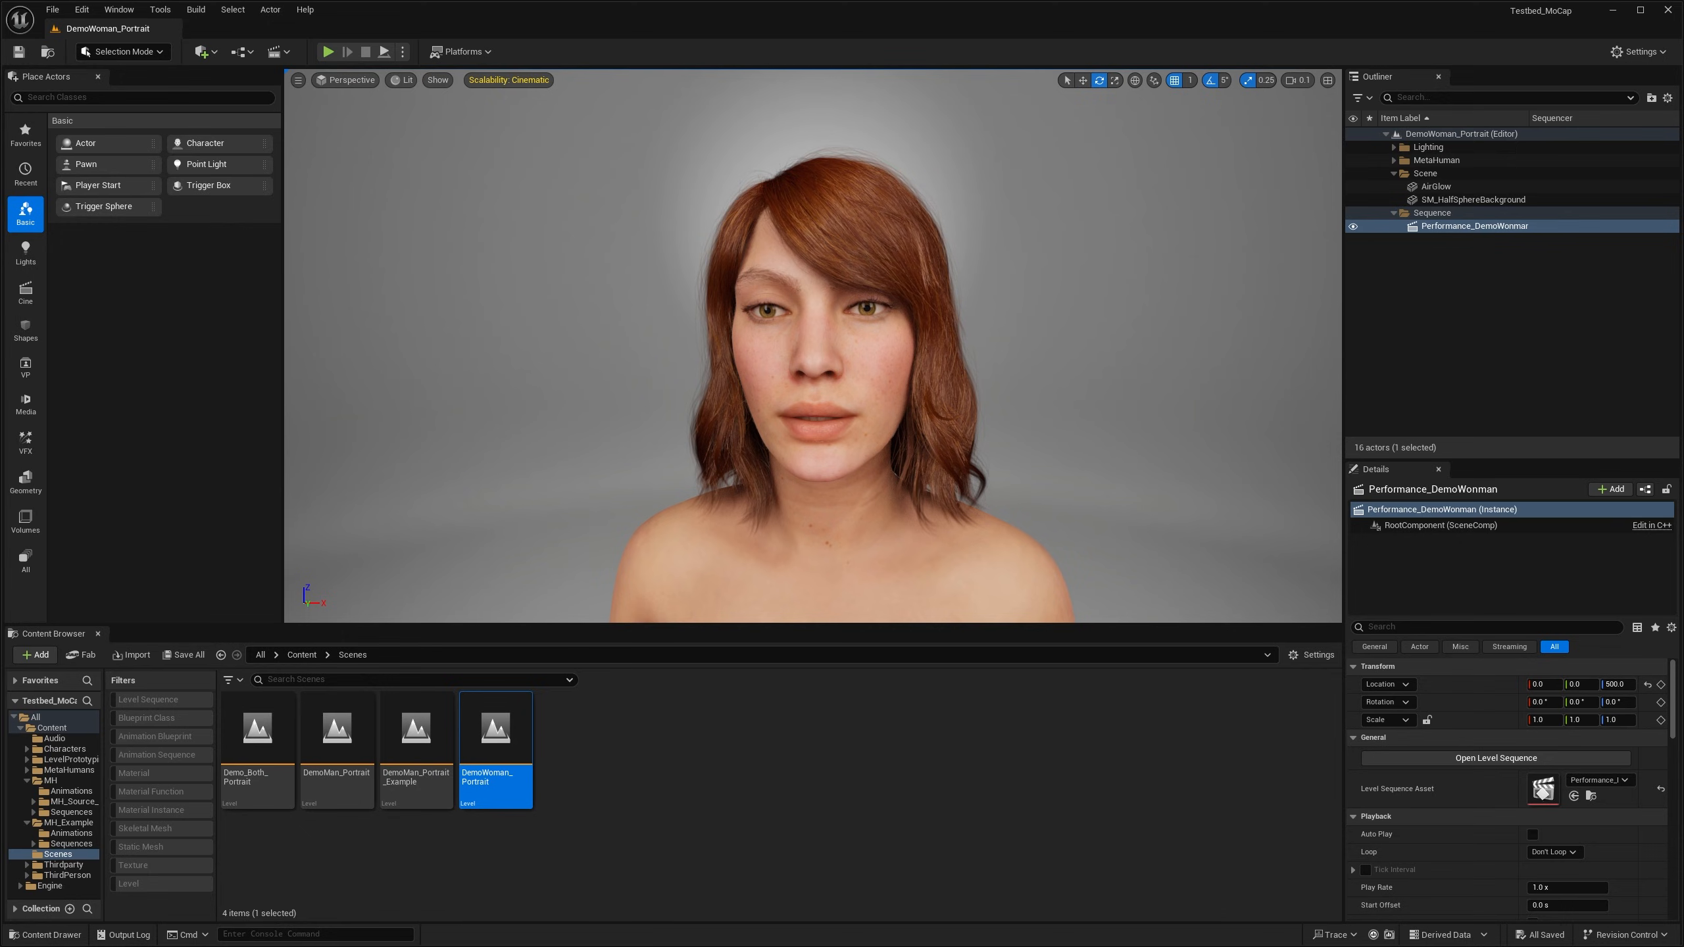
pyautogui.moveTo(813, 346)
pyautogui.keyDown('alt'); pyautogui.mouseDown()
pyautogui.moveTo(855, 346)
pyautogui.moveTo(813, 345)
pyautogui.mouseUp(); pyautogui.keyUp('alt')
pyautogui.keyDown('alt'); pyautogui.moveTo(813, 345); pyautogui.dragTo(842, 345, button='right'); pyautogui.keyUp('alt')
pyautogui.keyDown('alt'); pyautogui.moveTo(841, 346); pyautogui.dragTo(882, 346); pyautogui.keyUp('alt')
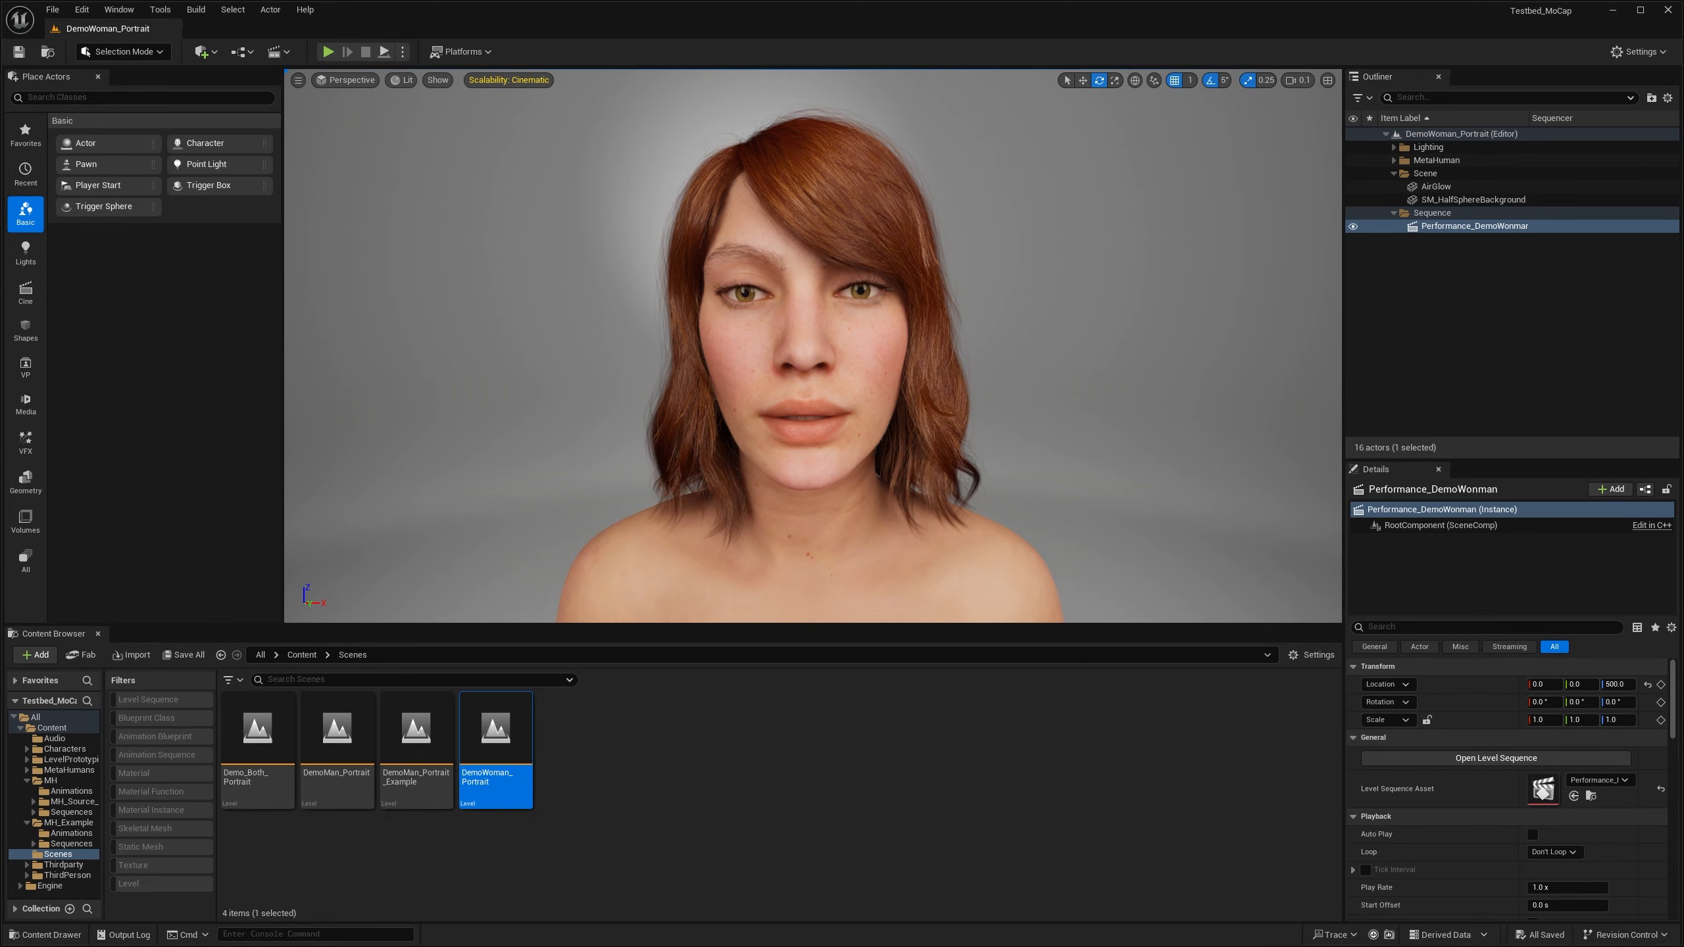
pyautogui.keyDown('alt'); pyautogui.moveTo(882, 345); pyautogui.dragTo(874, 345); pyautogui.keyUp('alt')
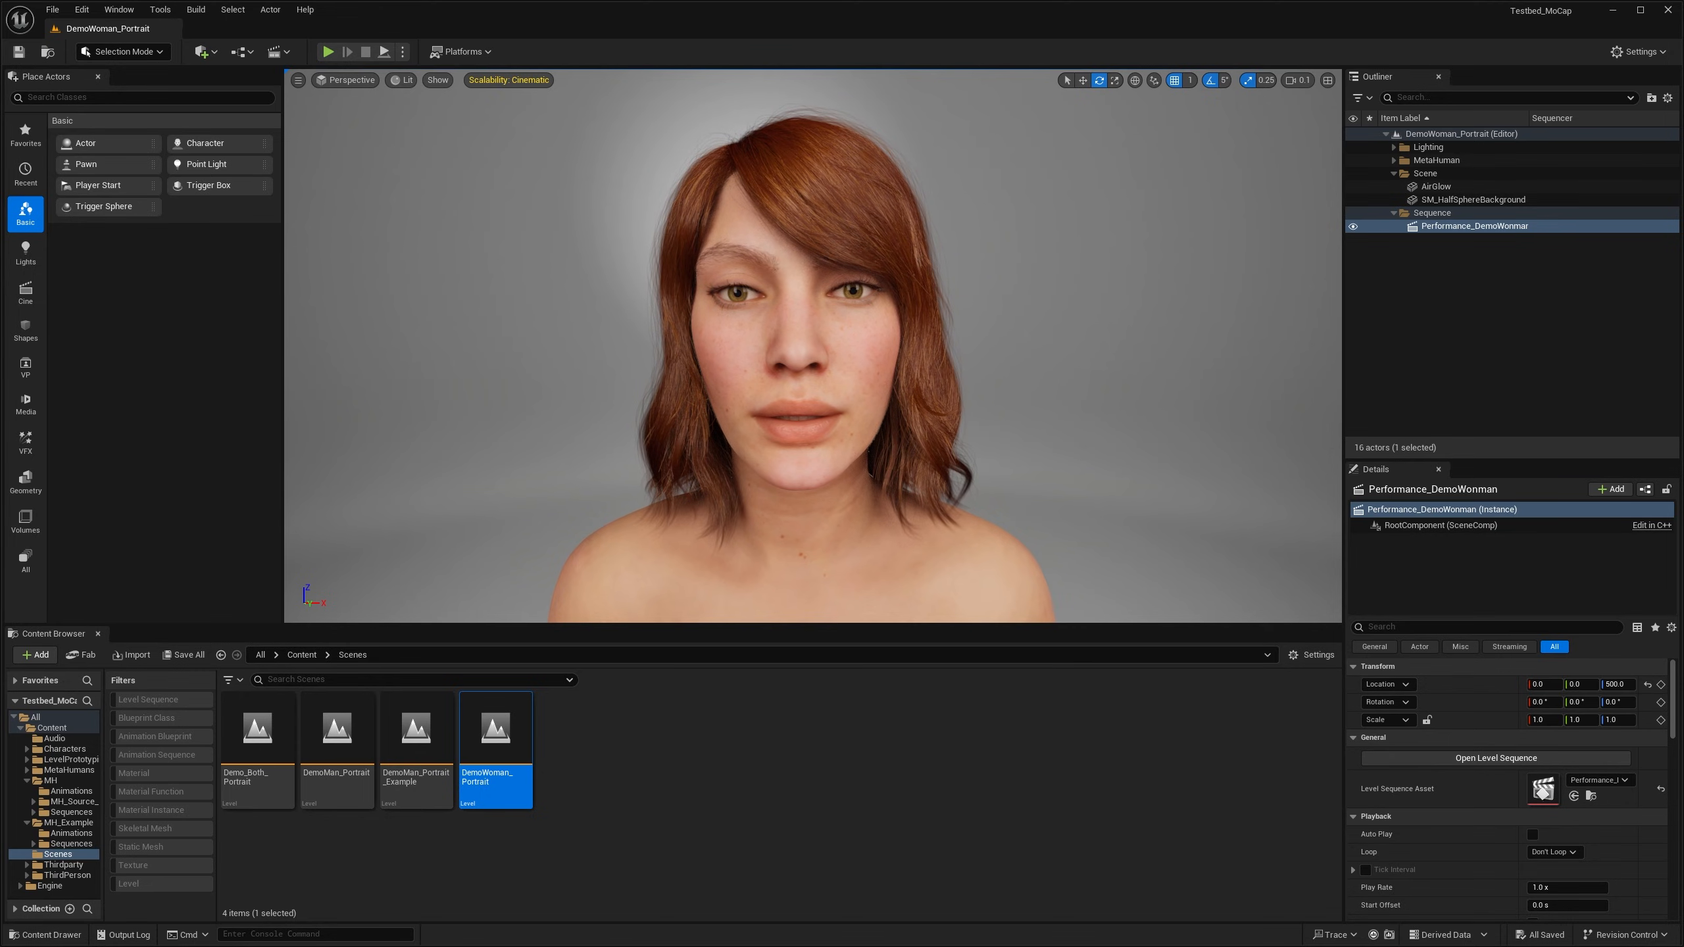